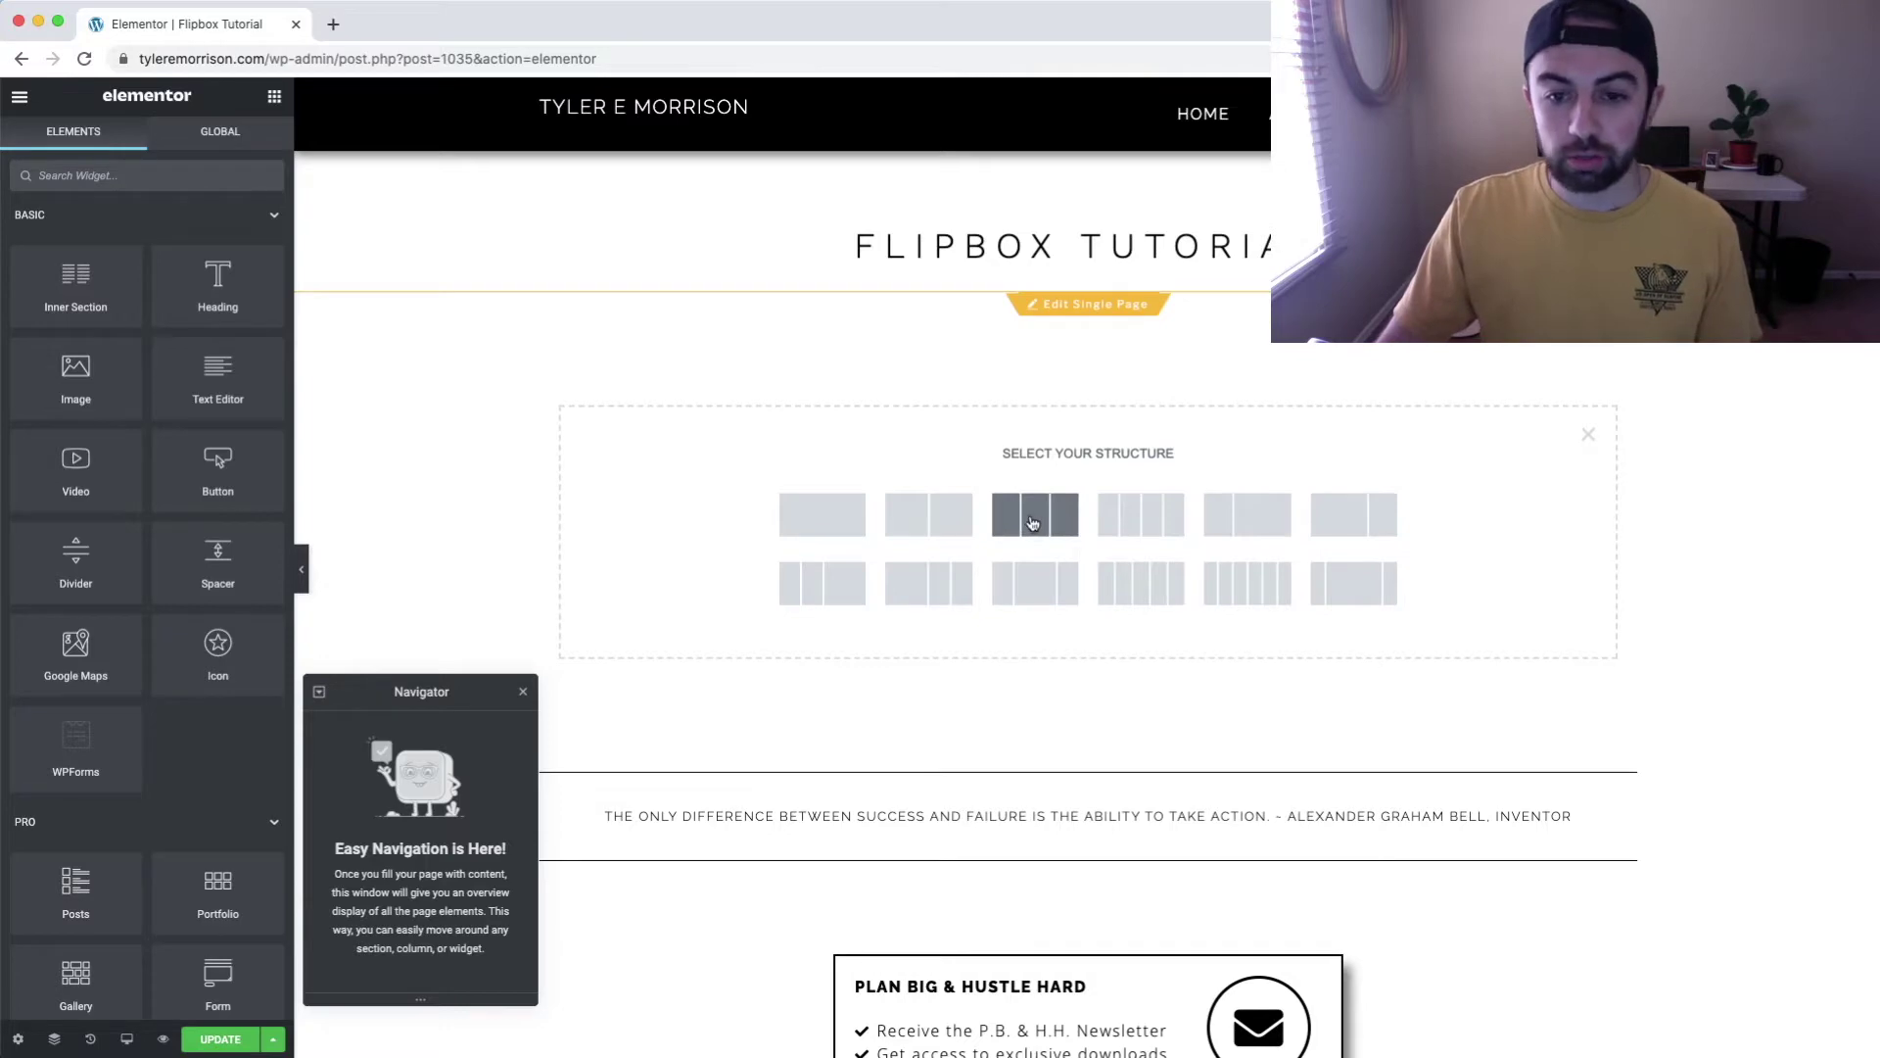
Add a three-column section to the page and place a Flip Box widget in its first column.
{"action": "left_click", "coordinate": [1033, 522]}
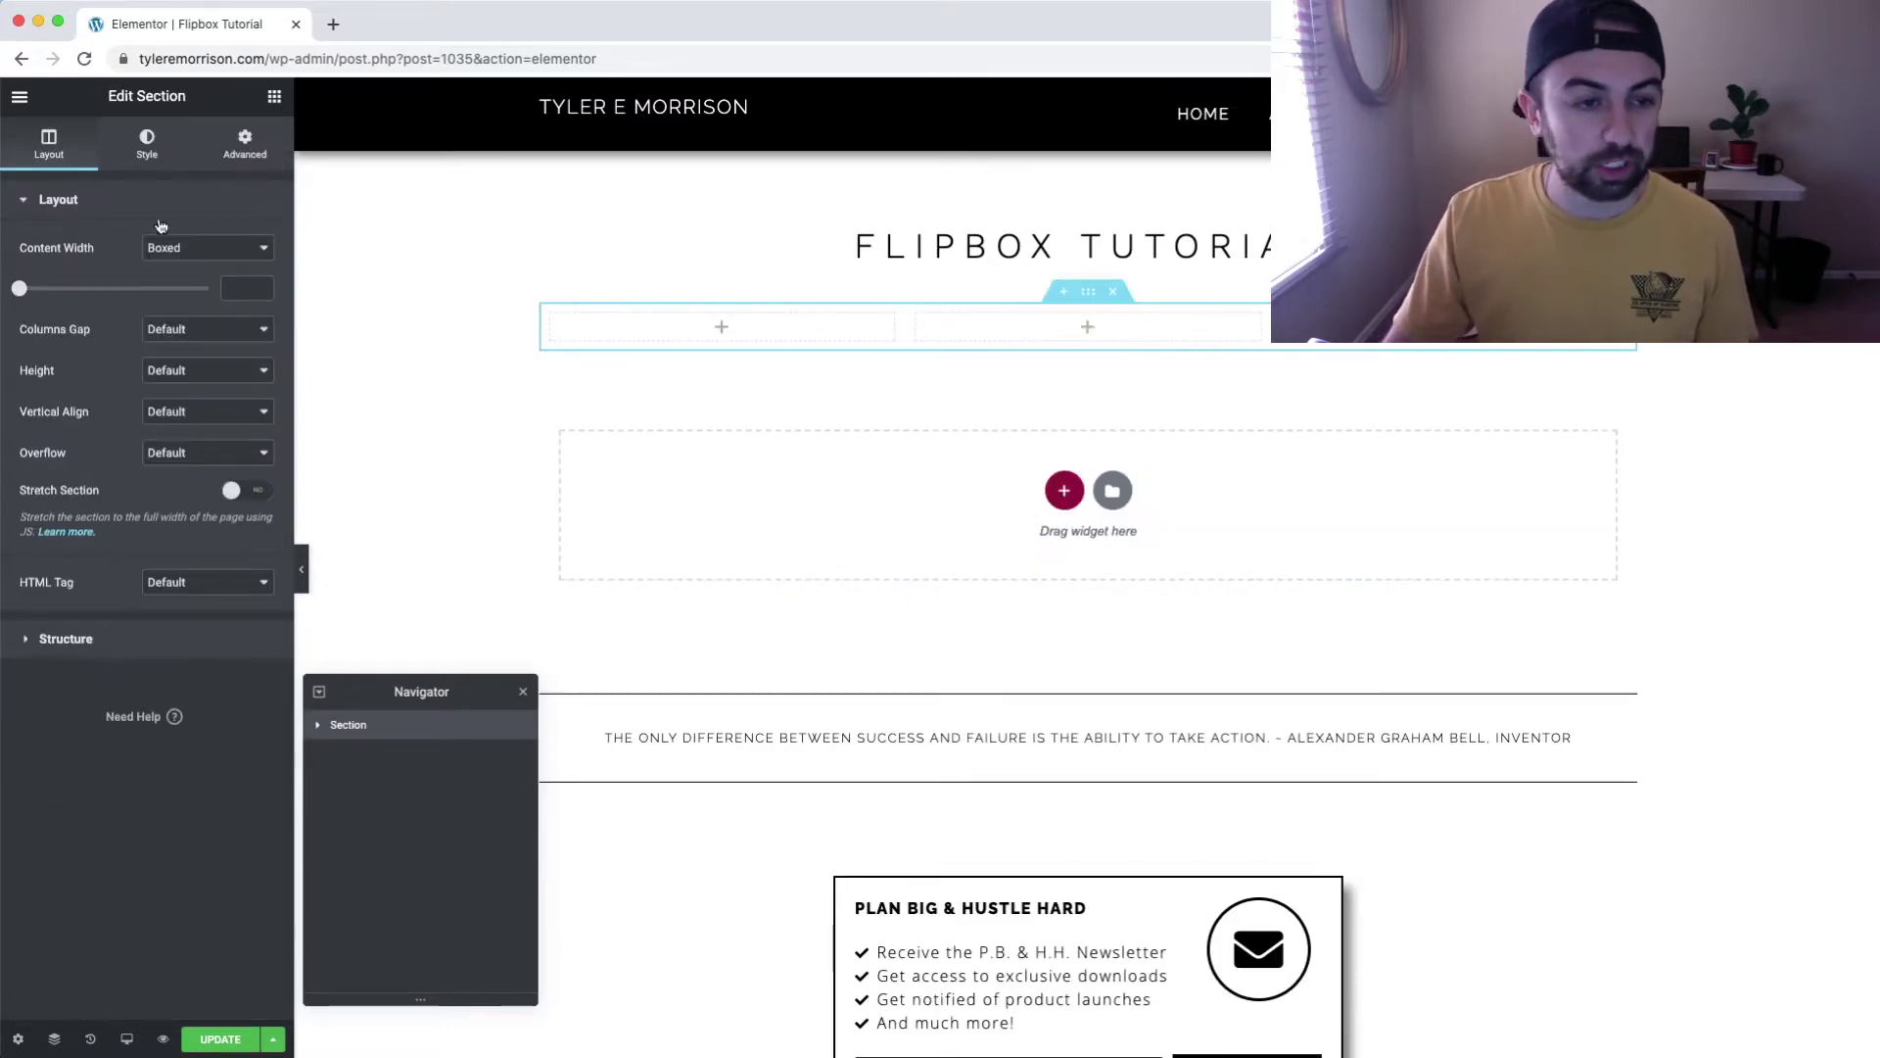
{"action": "left_click", "coordinate": [30, 97]}
{"action": "left_click", "coordinate": [24, 97]}
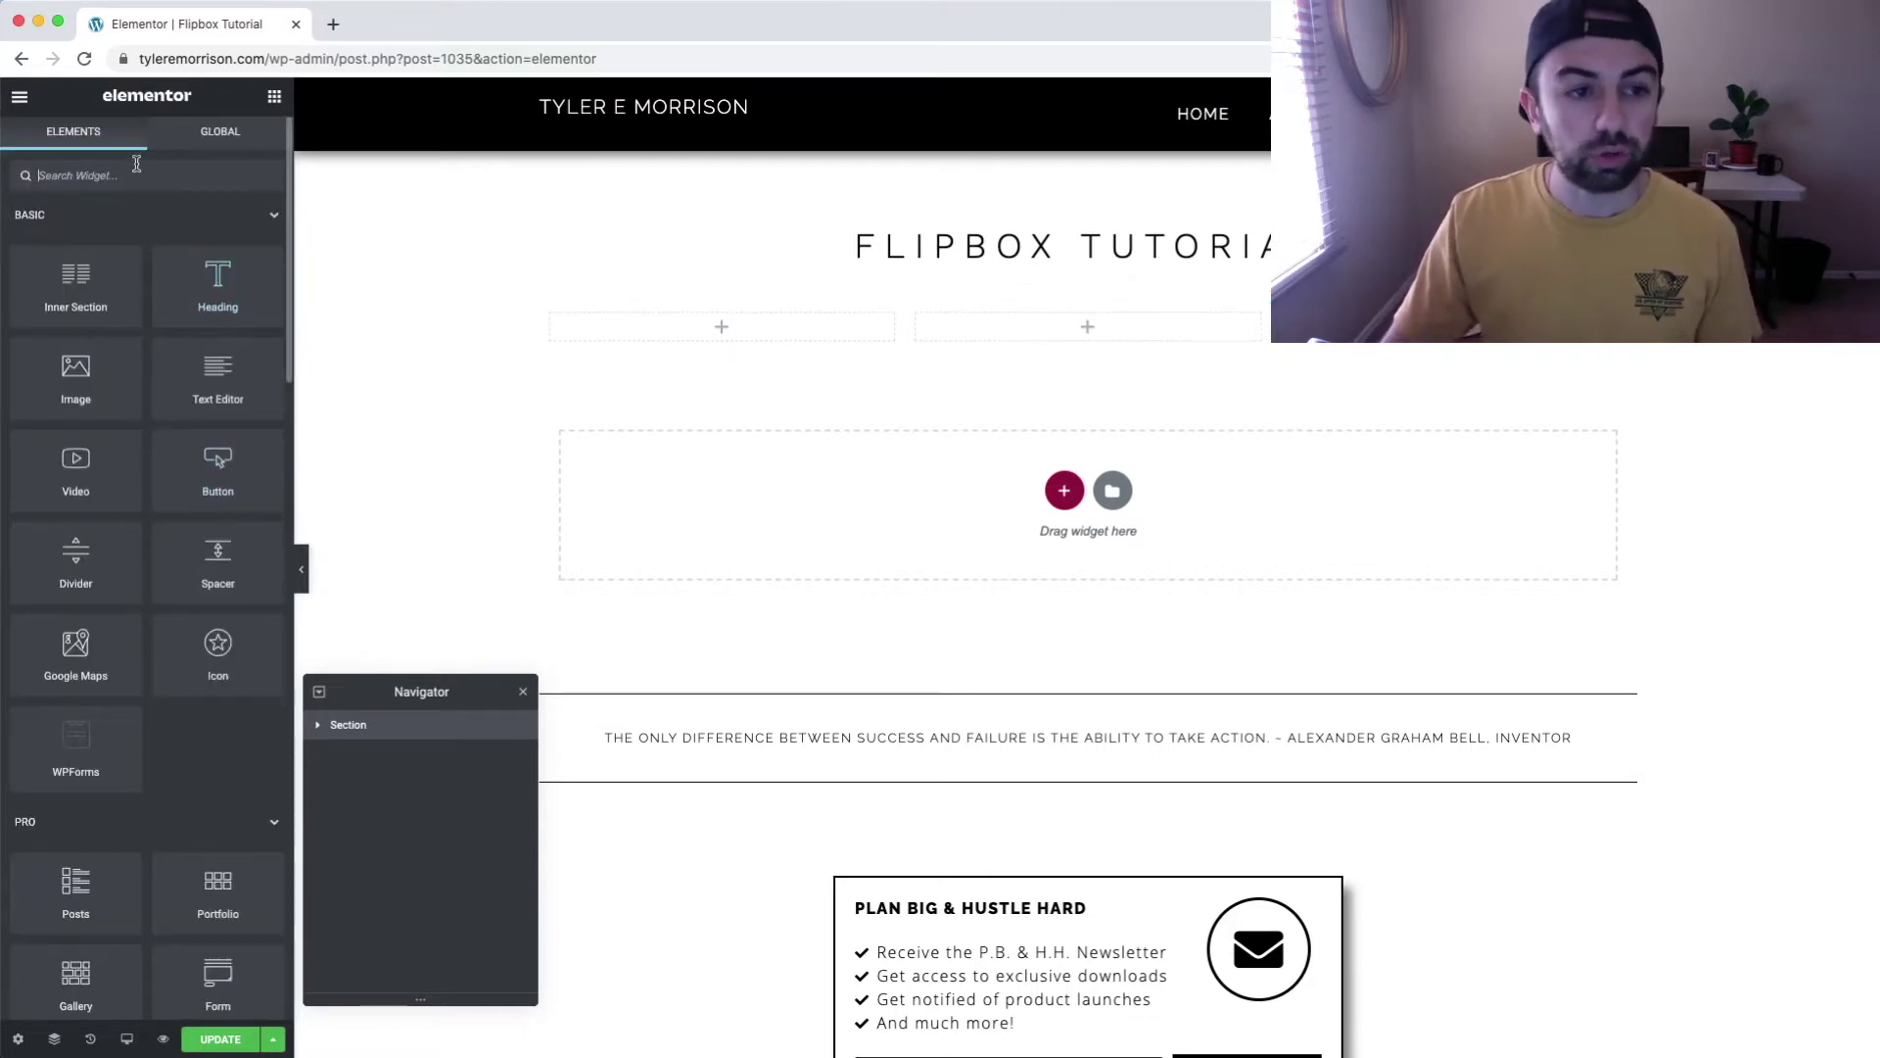
{"action": "type", "text": "flip"}
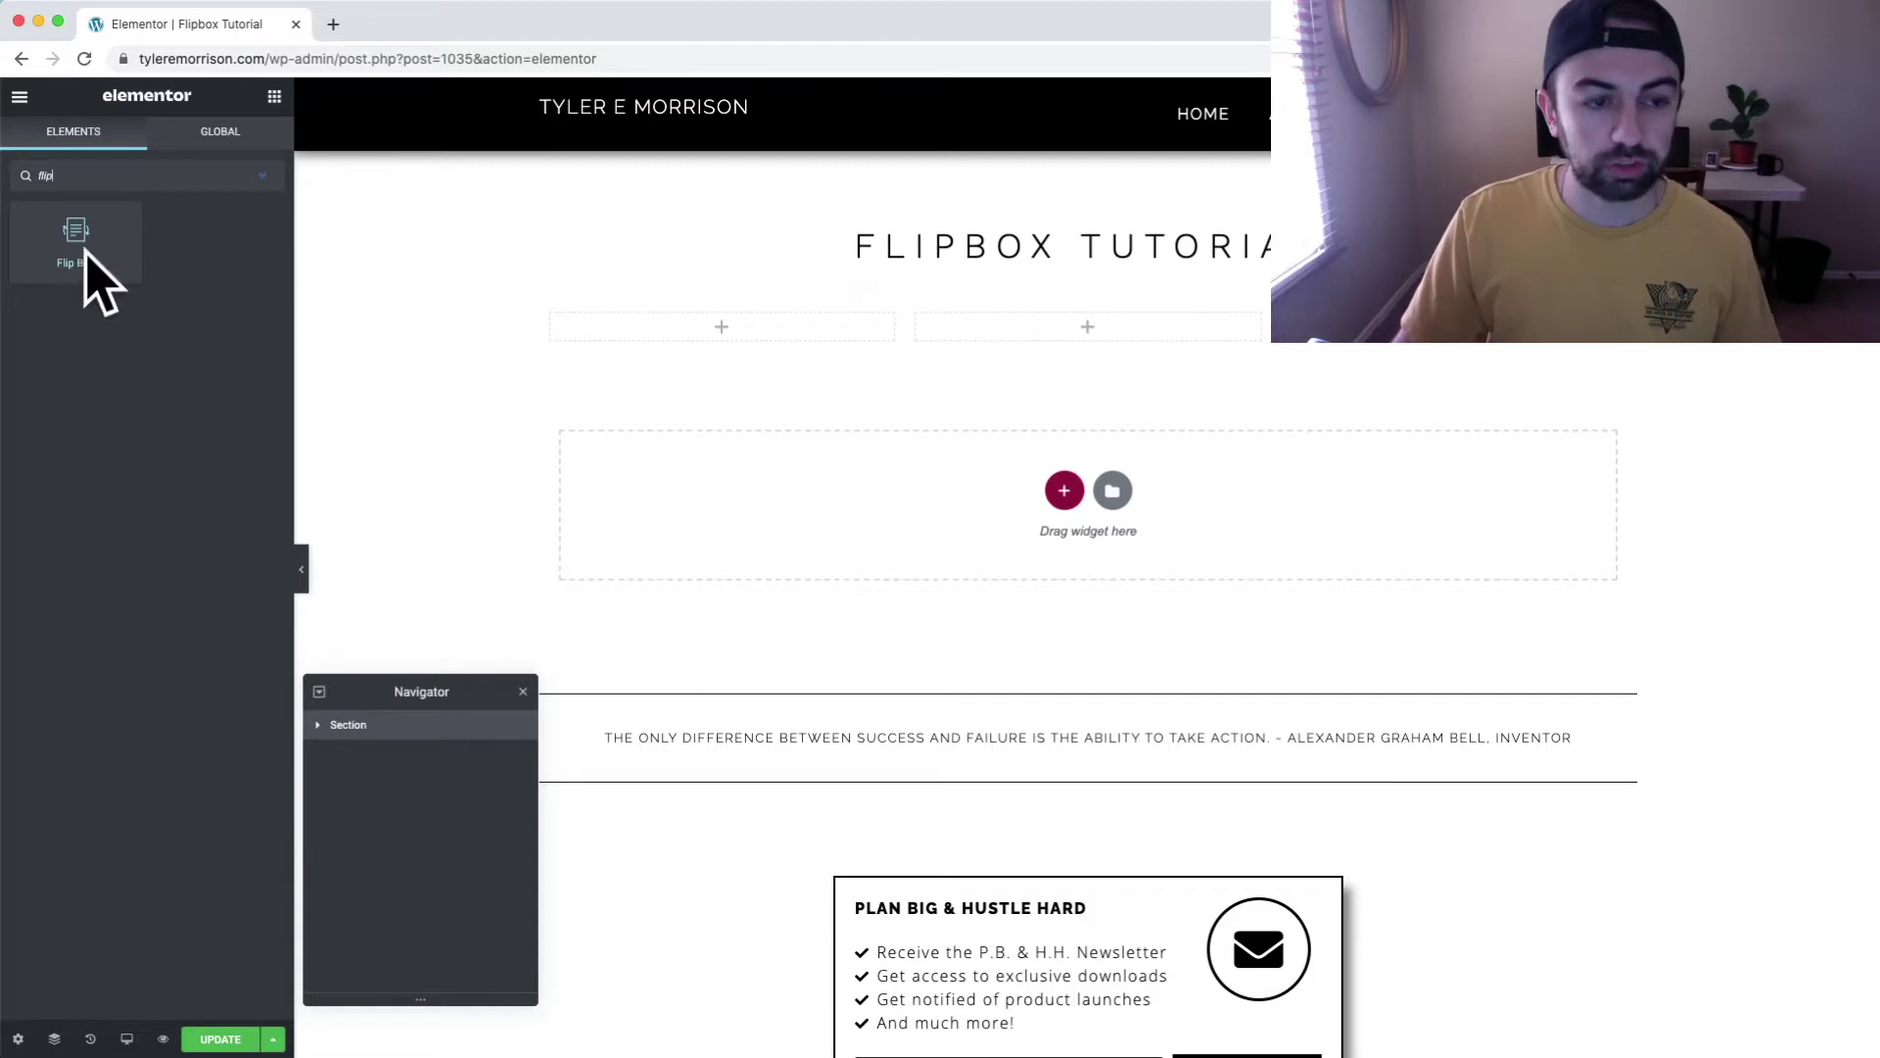
{"action": "left_click_drag", "start_coordinate": [72, 243], "coordinate": [693, 326]}
Add a second Flip Box widget to the middle column and delete it again.
{"action": "left_click", "coordinate": [19, 96]}
{"action": "left_click", "coordinate": [20, 95]}
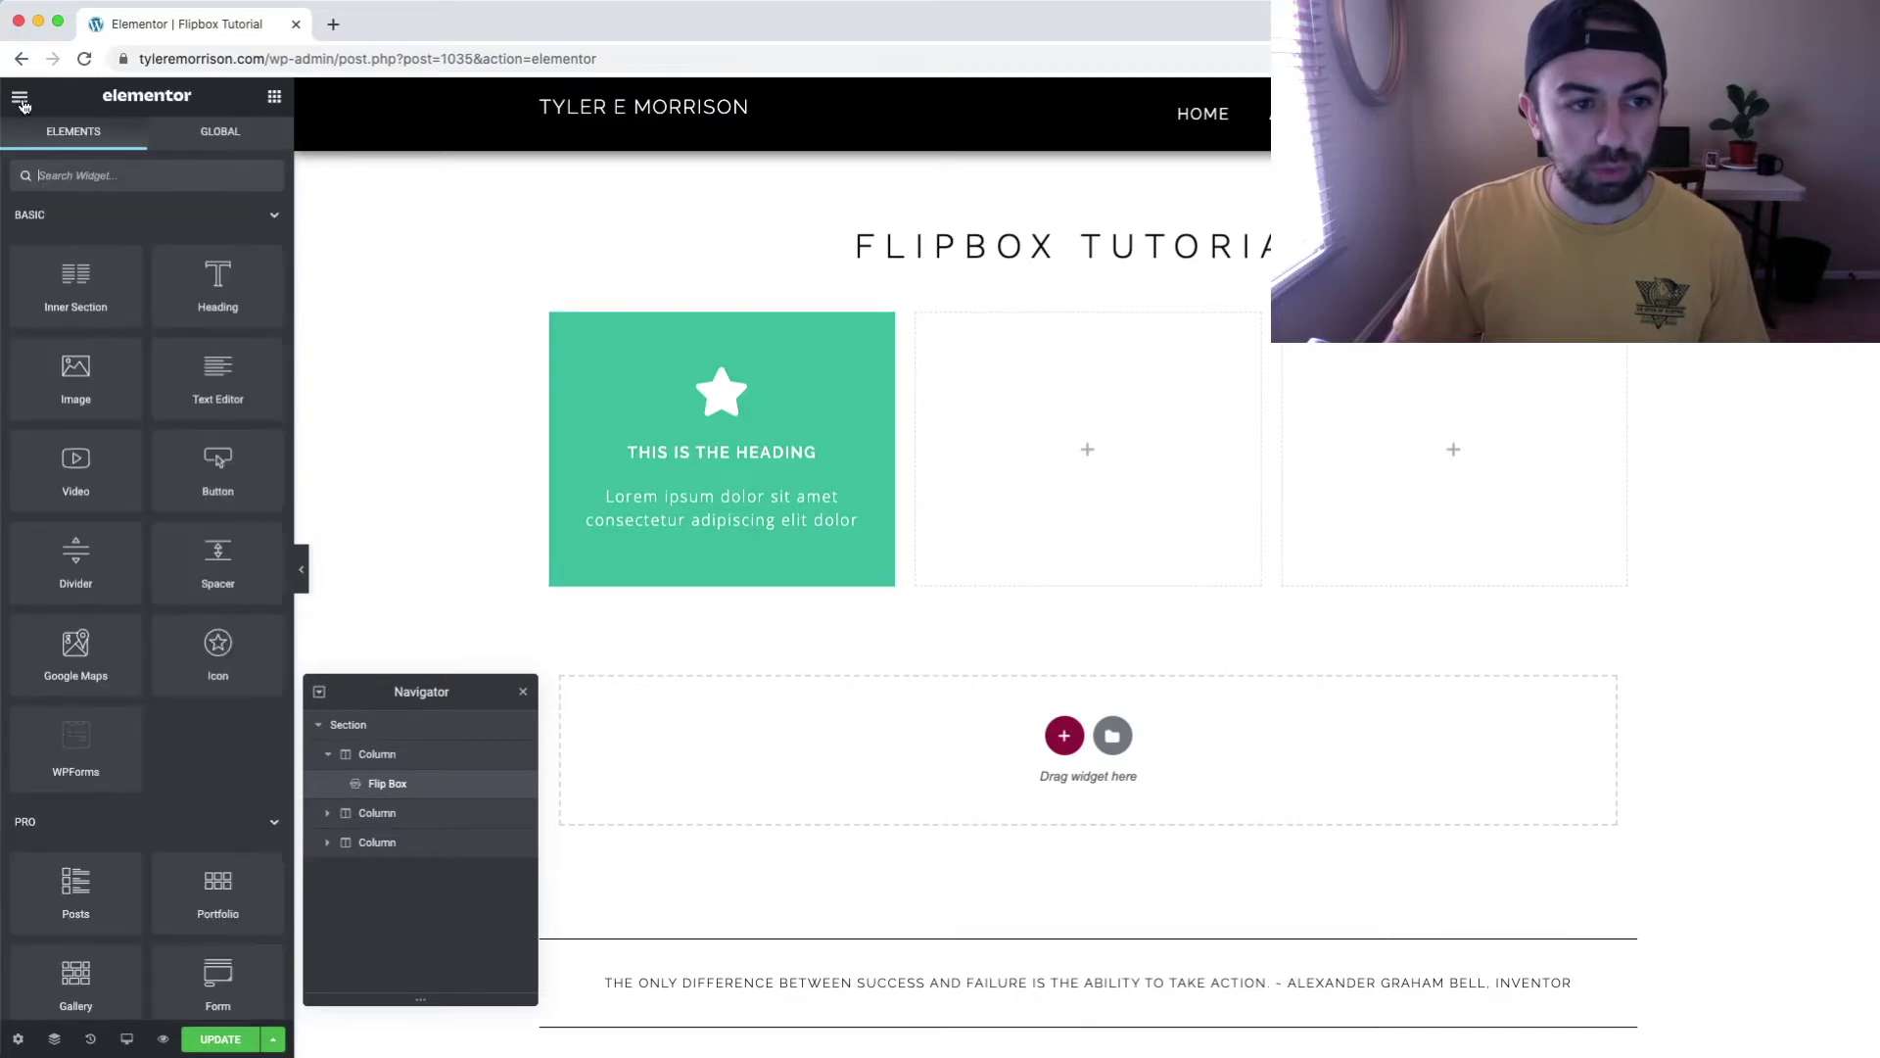
{"action": "type", "text": "flip"}
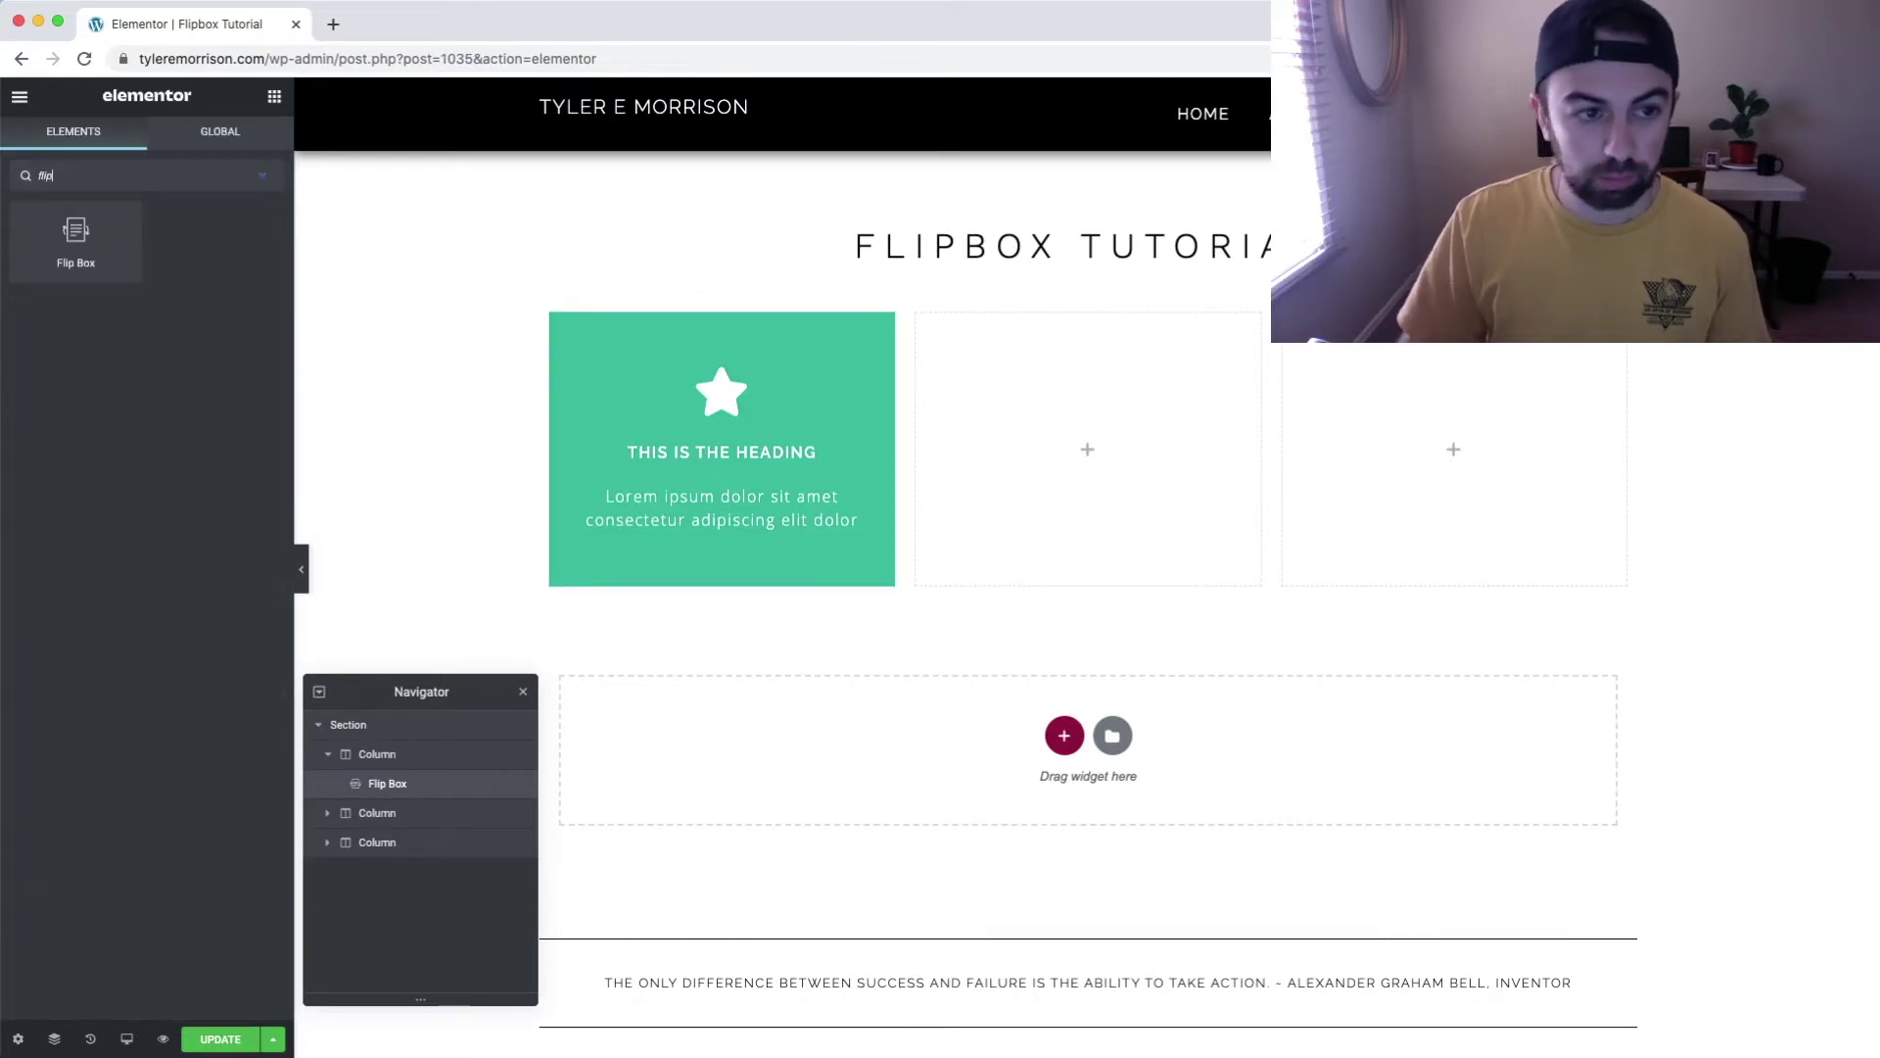
{"action": "left_click_drag", "start_coordinate": [67, 229], "coordinate": [1019, 407]}
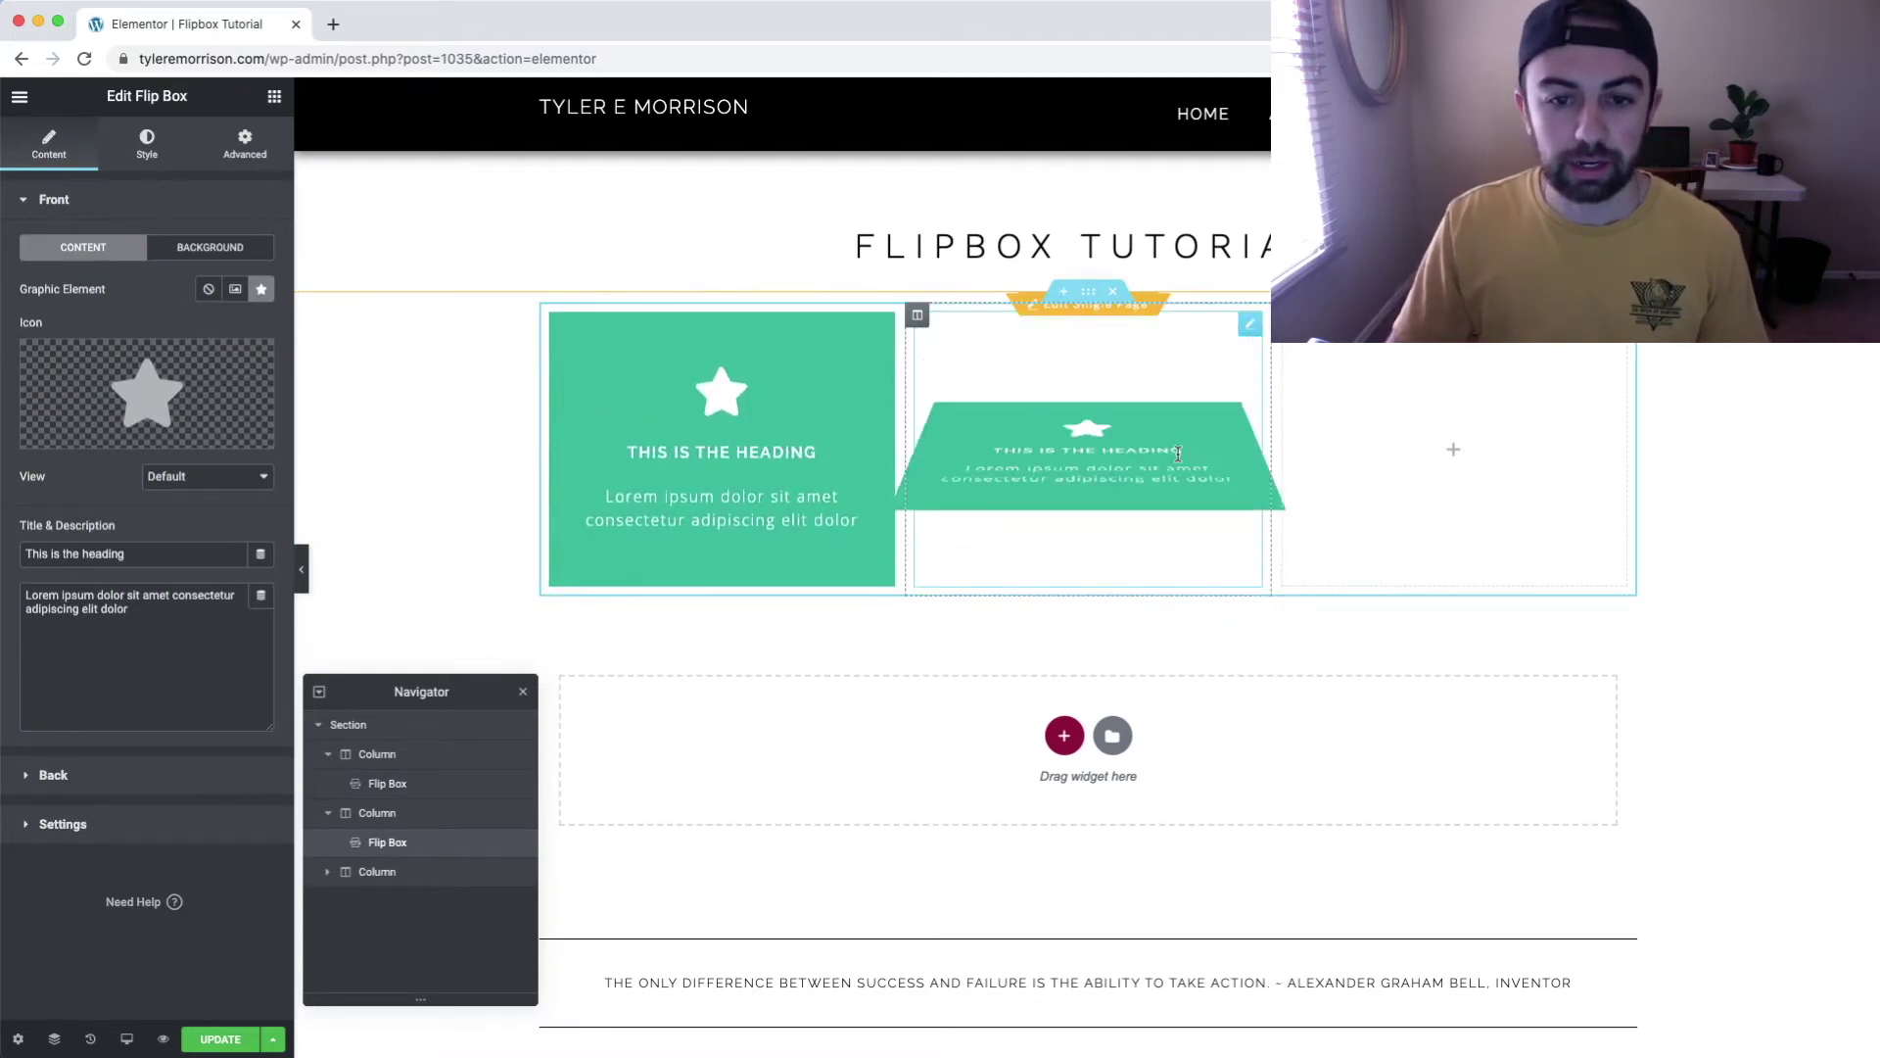
{"action": "right_click", "coordinate": [1257, 331]}
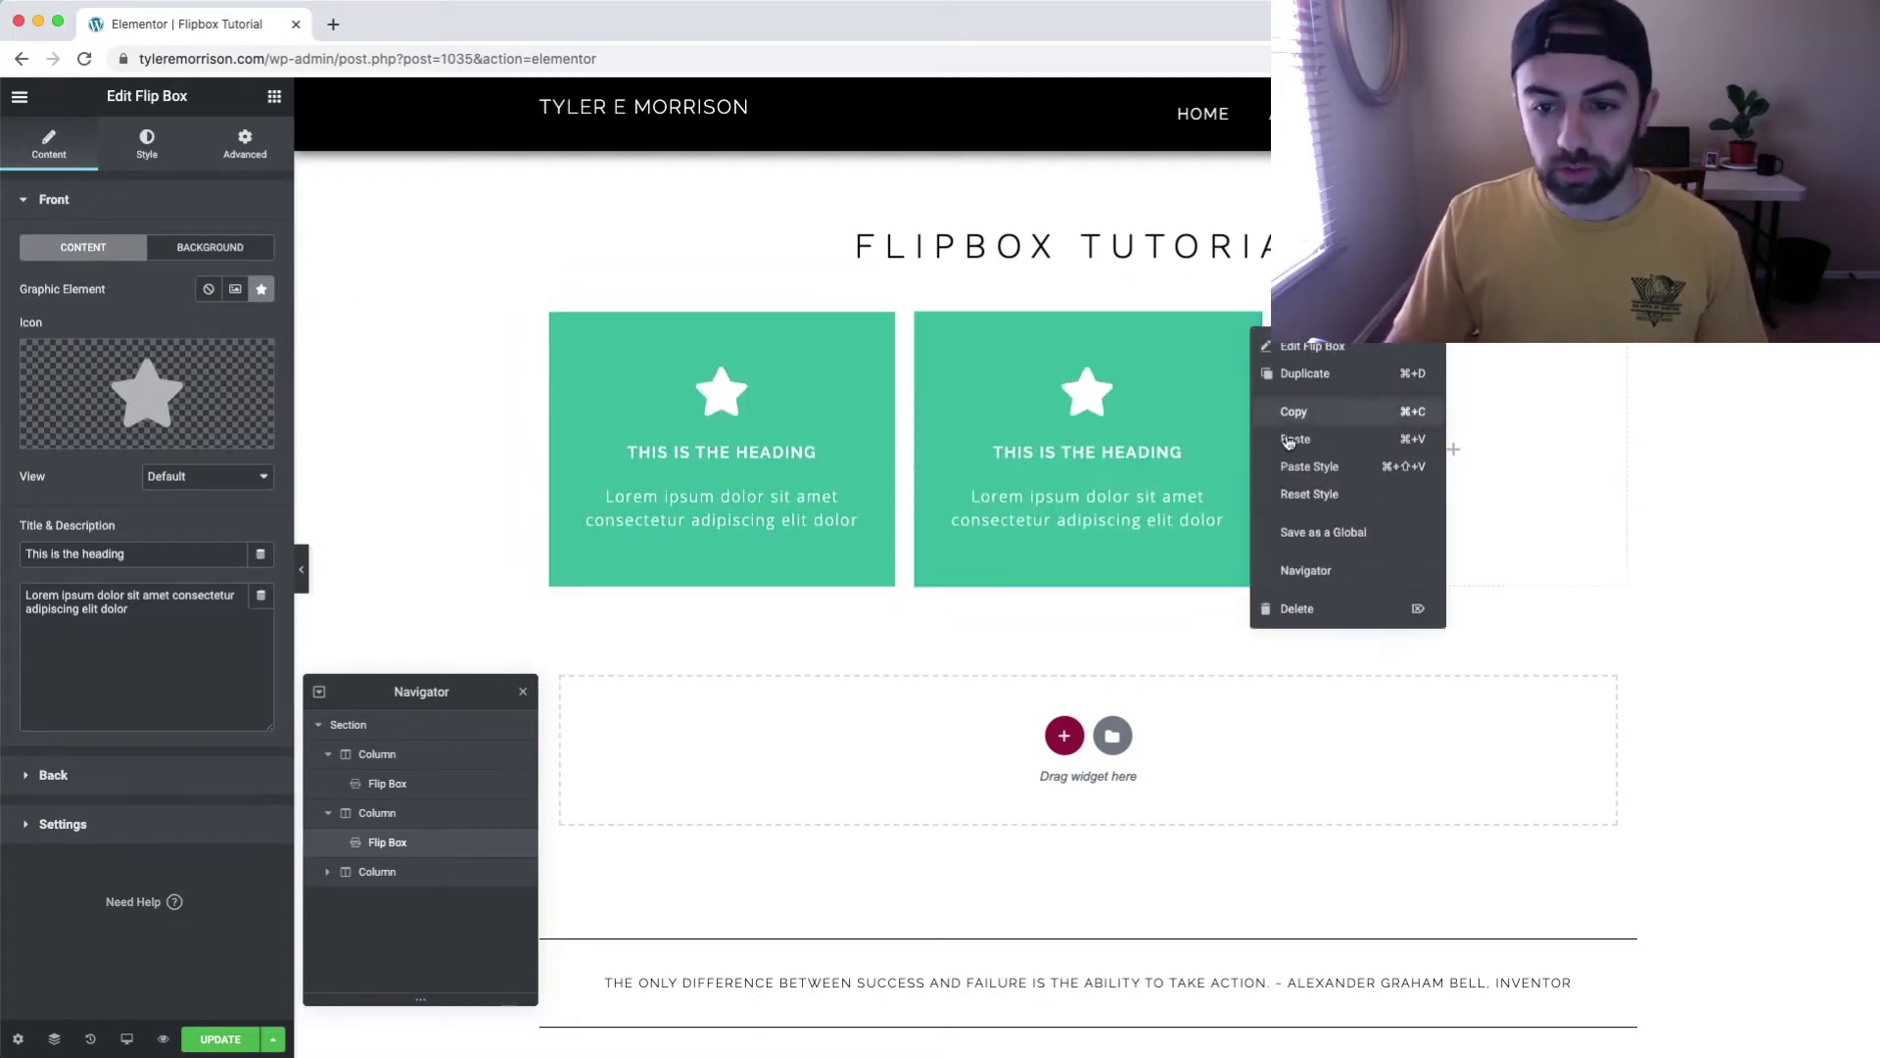
{"action": "left_click", "coordinate": [1337, 624]}
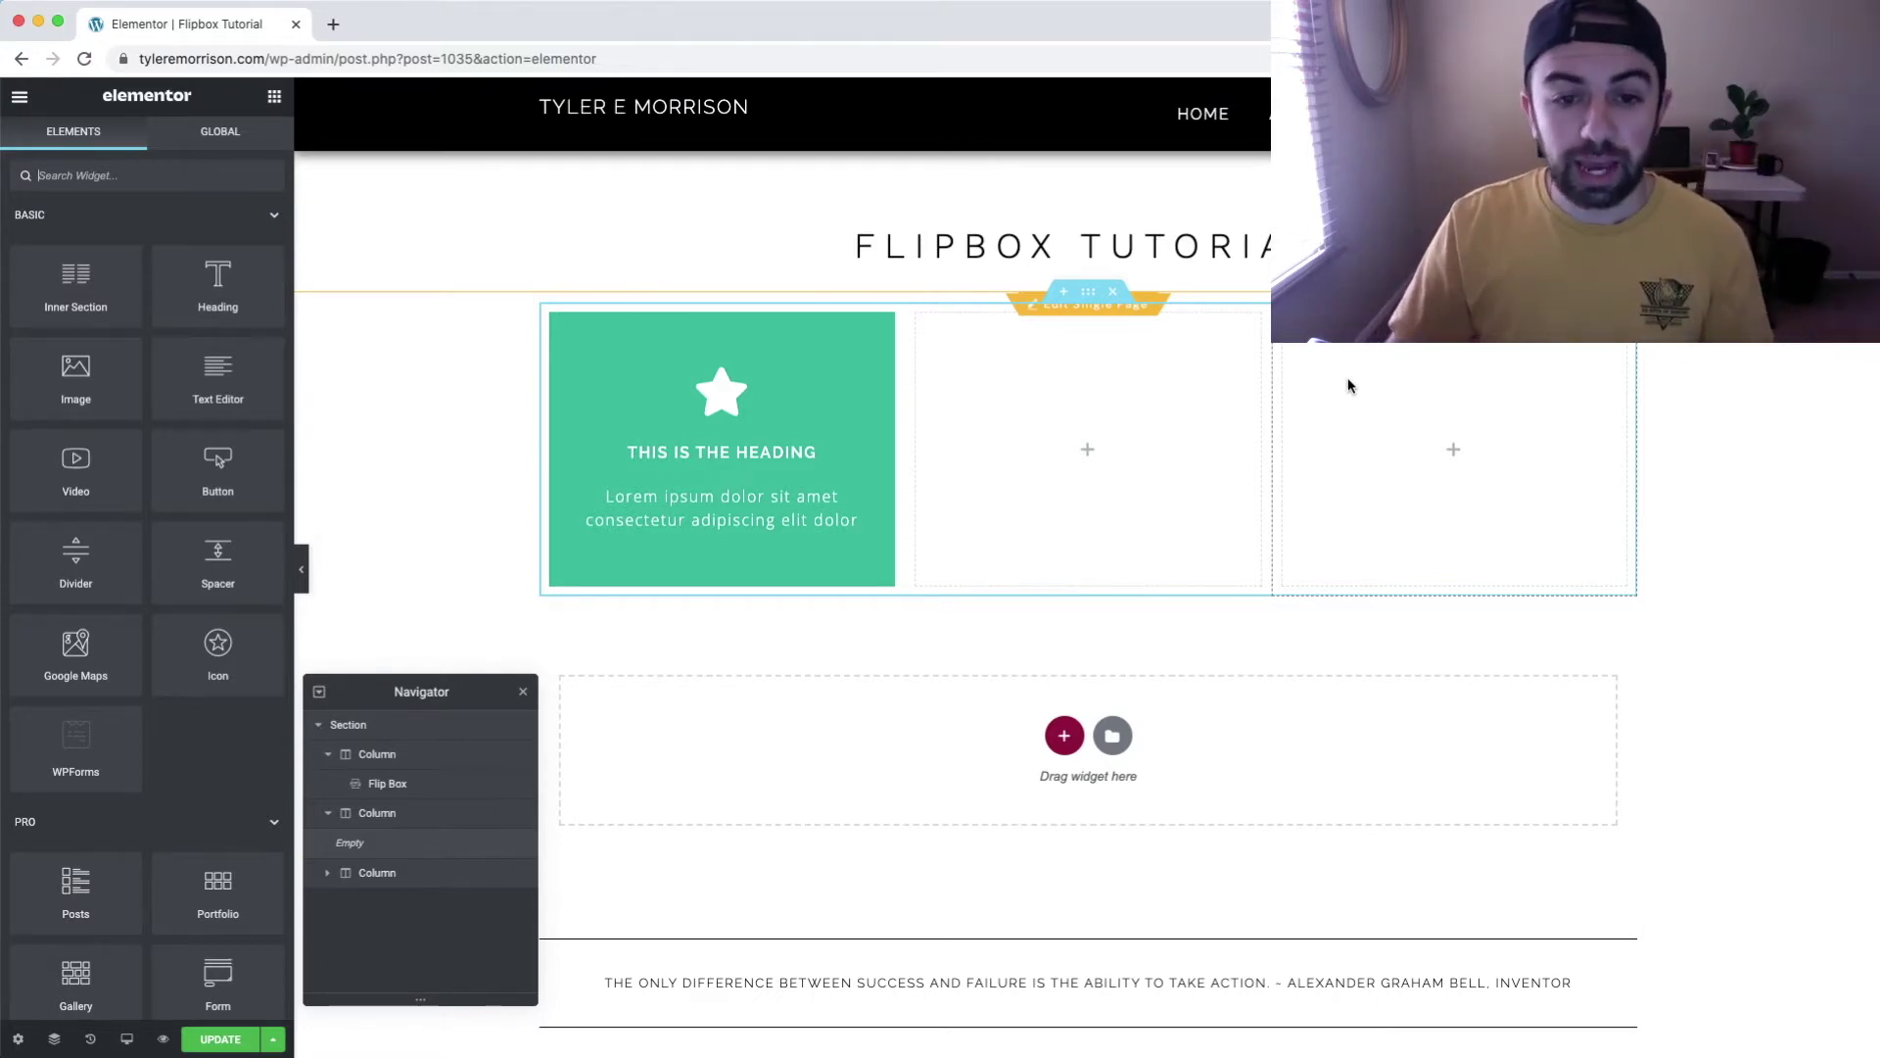
Move the Flip Box widget from the first column to the middle column and expand its Front content settings.
{"action": "mouse_move", "coordinate": [841, 370]}
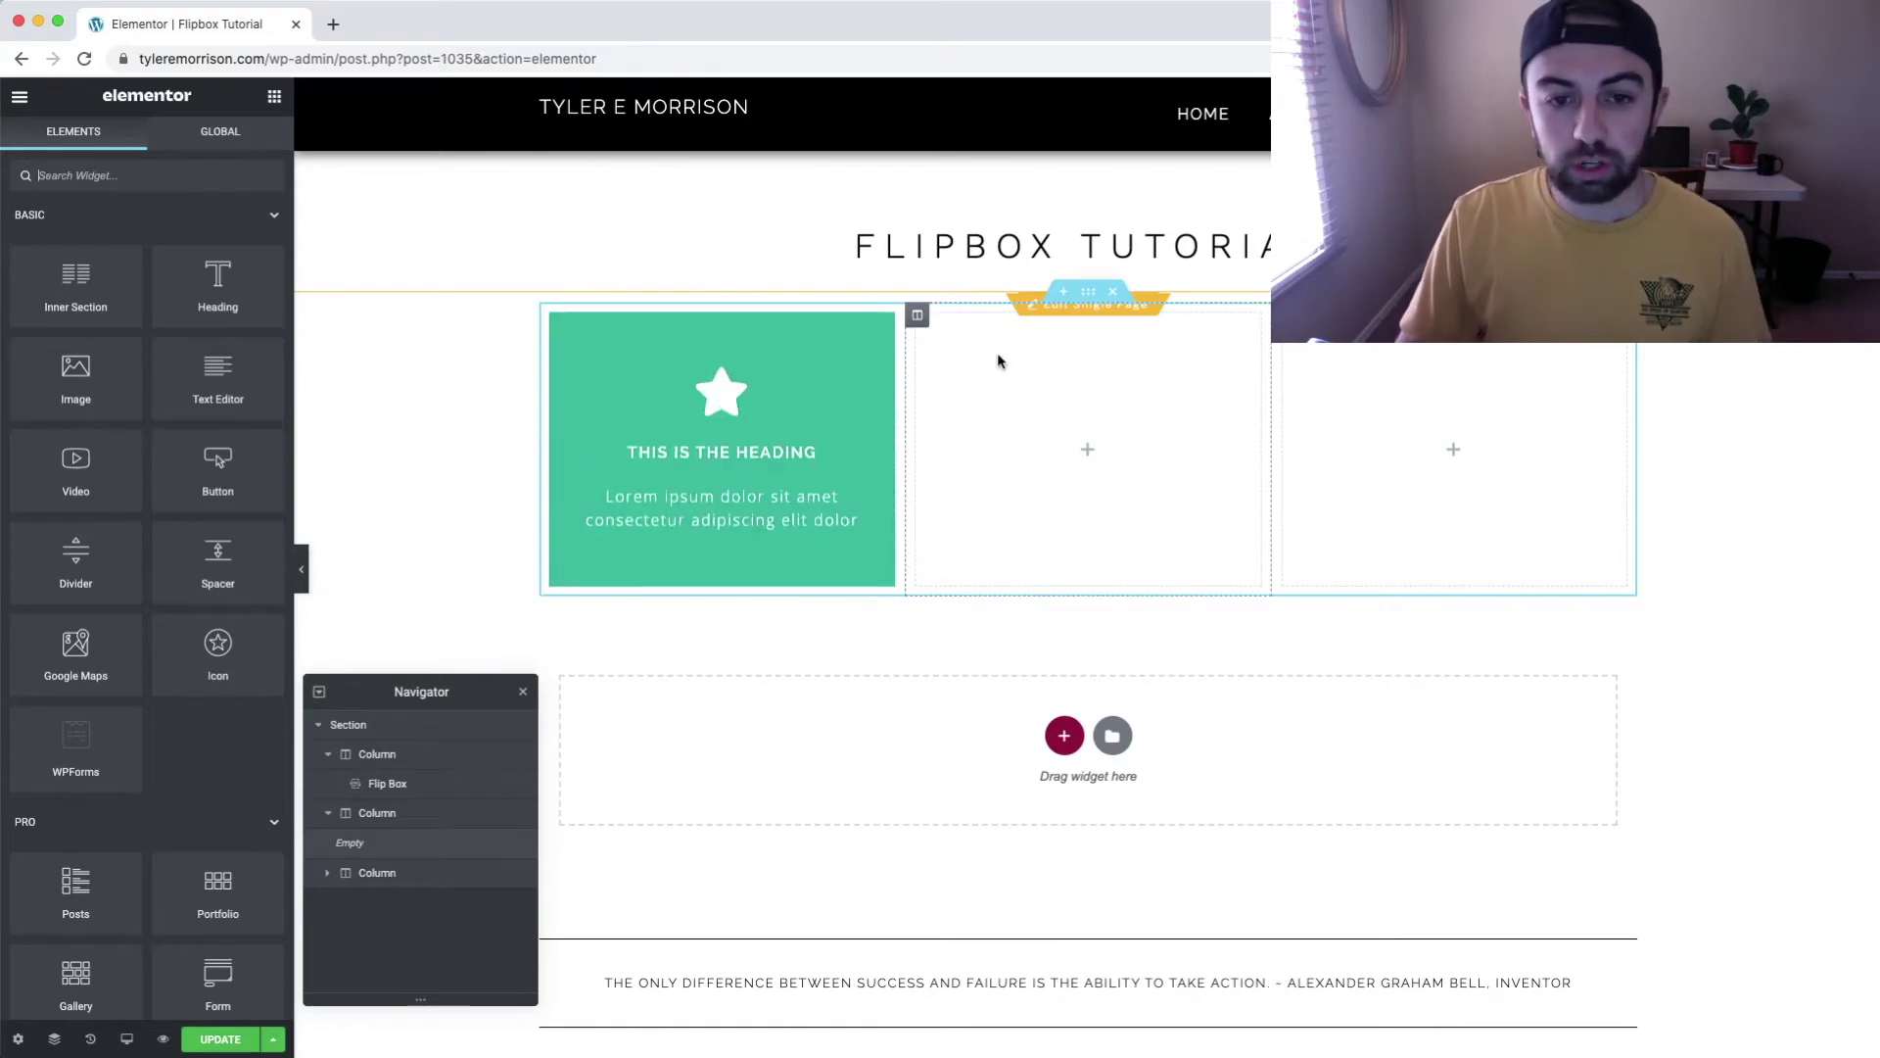
{"action": "left_click_drag", "start_coordinate": [885, 324], "coordinate": [960, 354]}
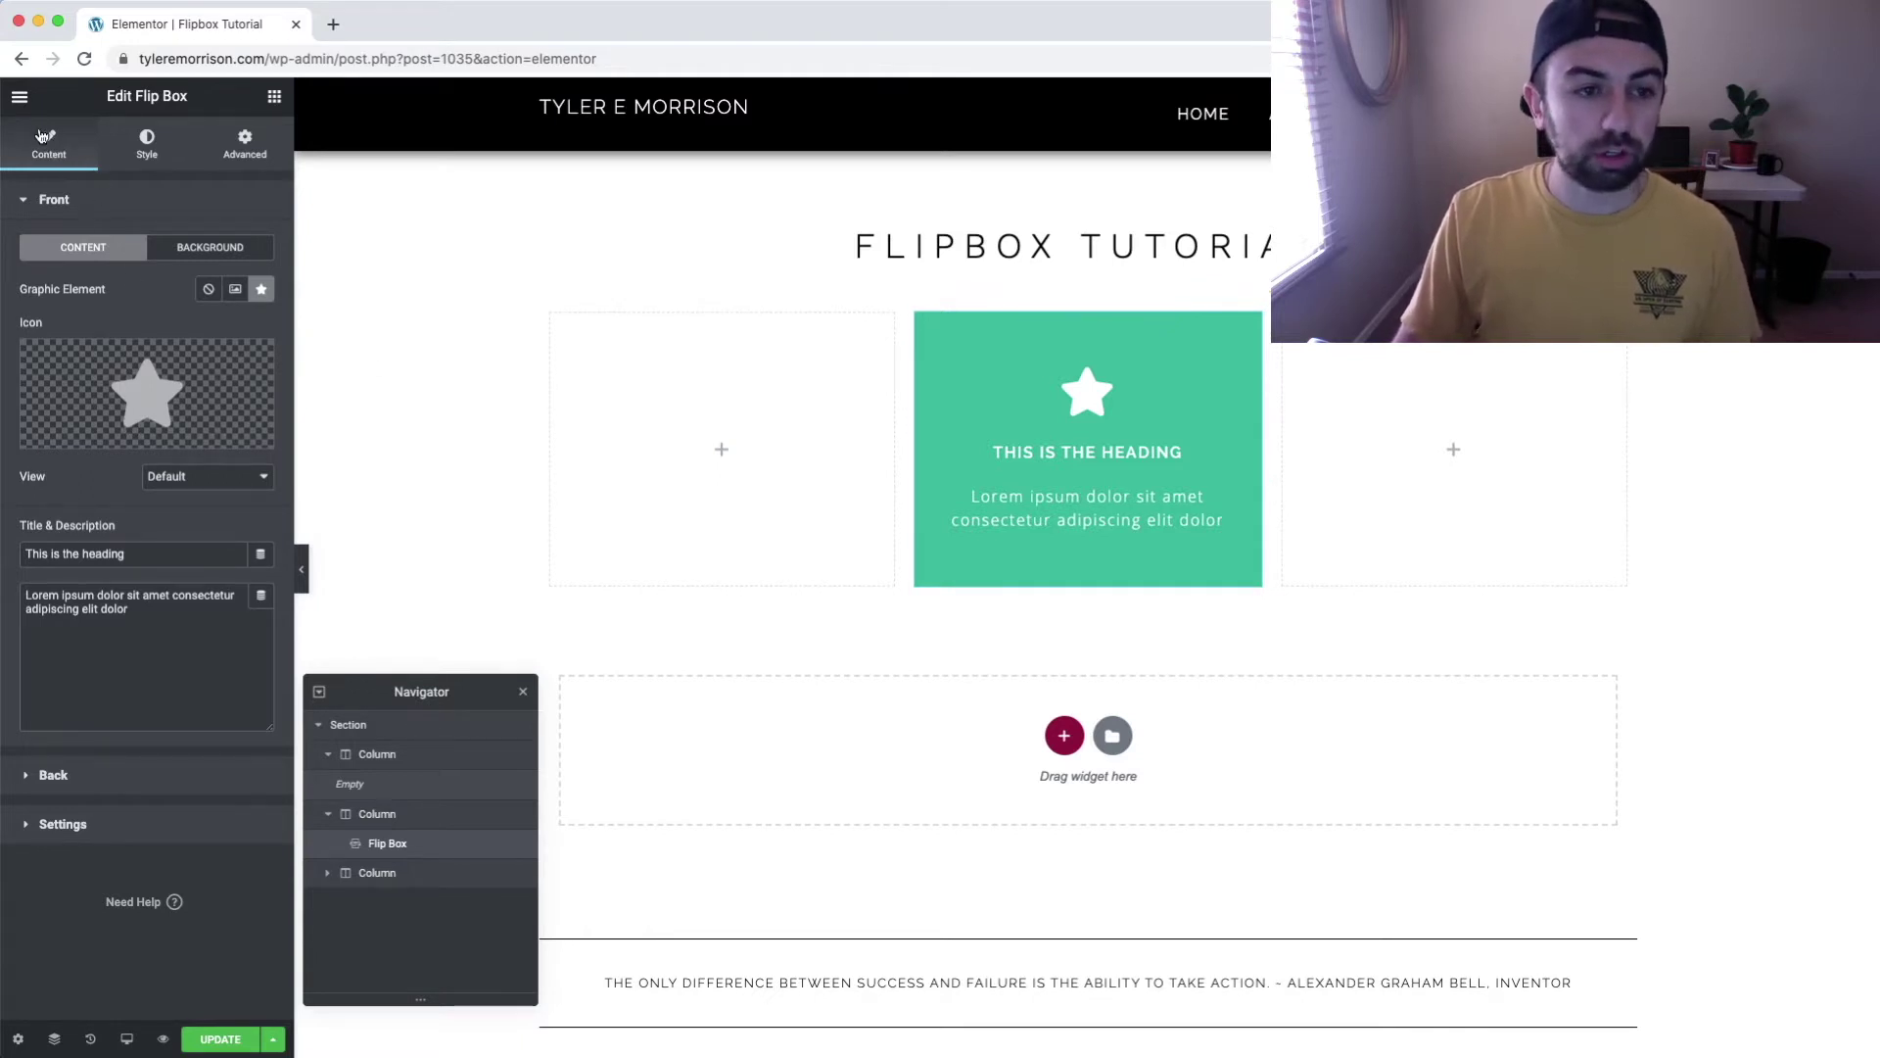
{"action": "left_click", "coordinate": [24, 200]}
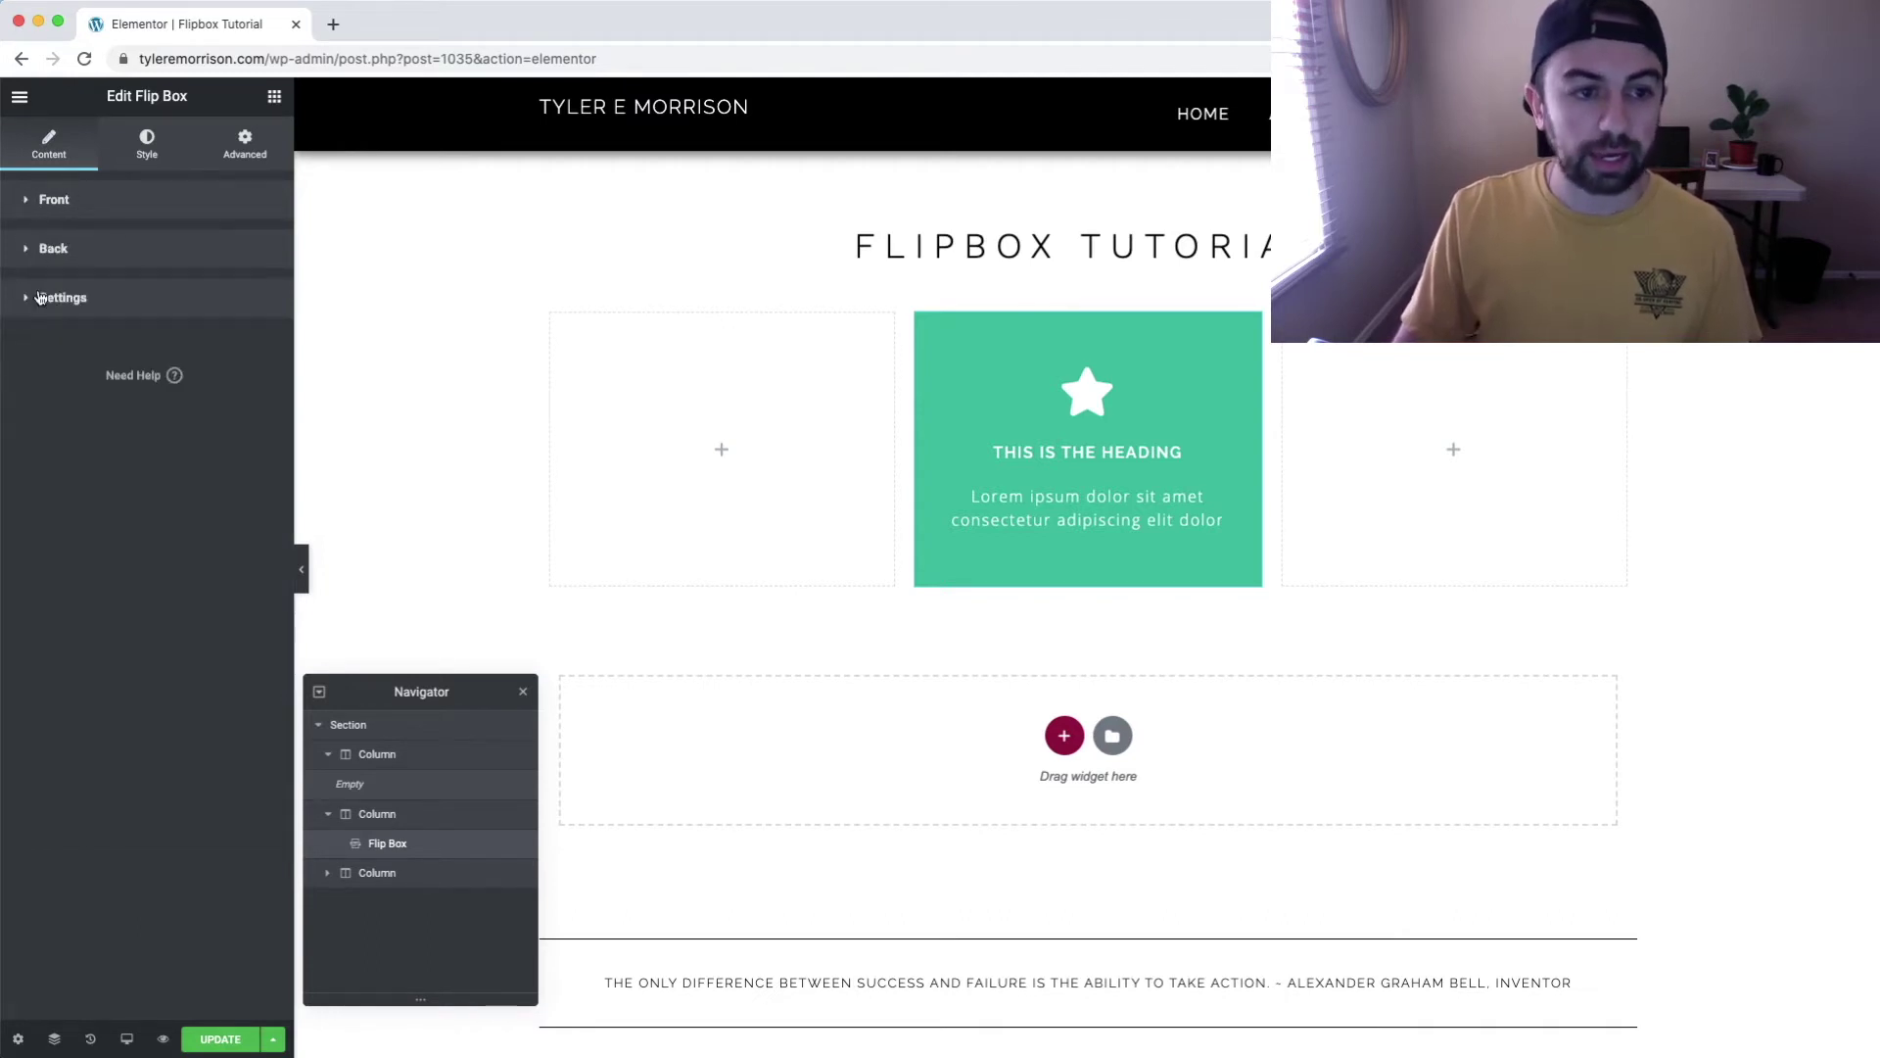
{"action": "left_click", "coordinate": [22, 201]}
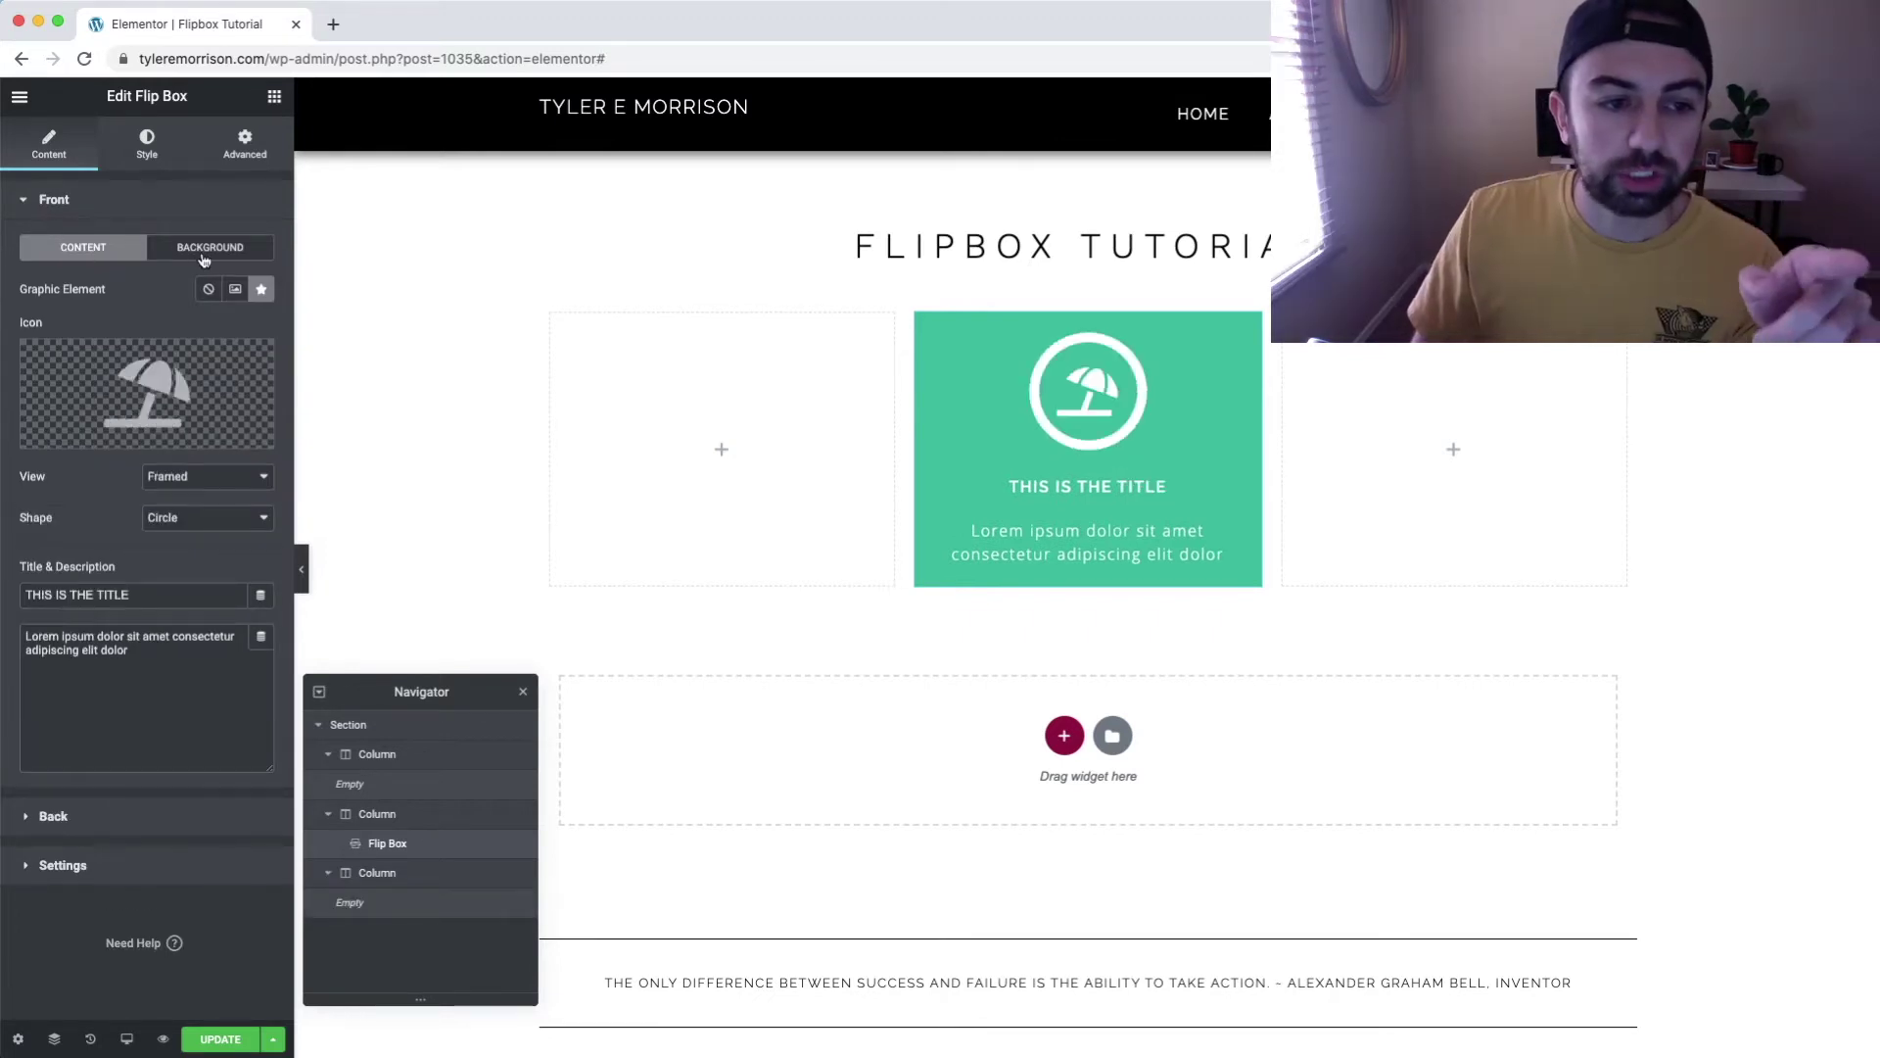
Set the flip box's front background to Classic with the orange color #EF7E39.
{"action": "left_click", "coordinate": [219, 252]}
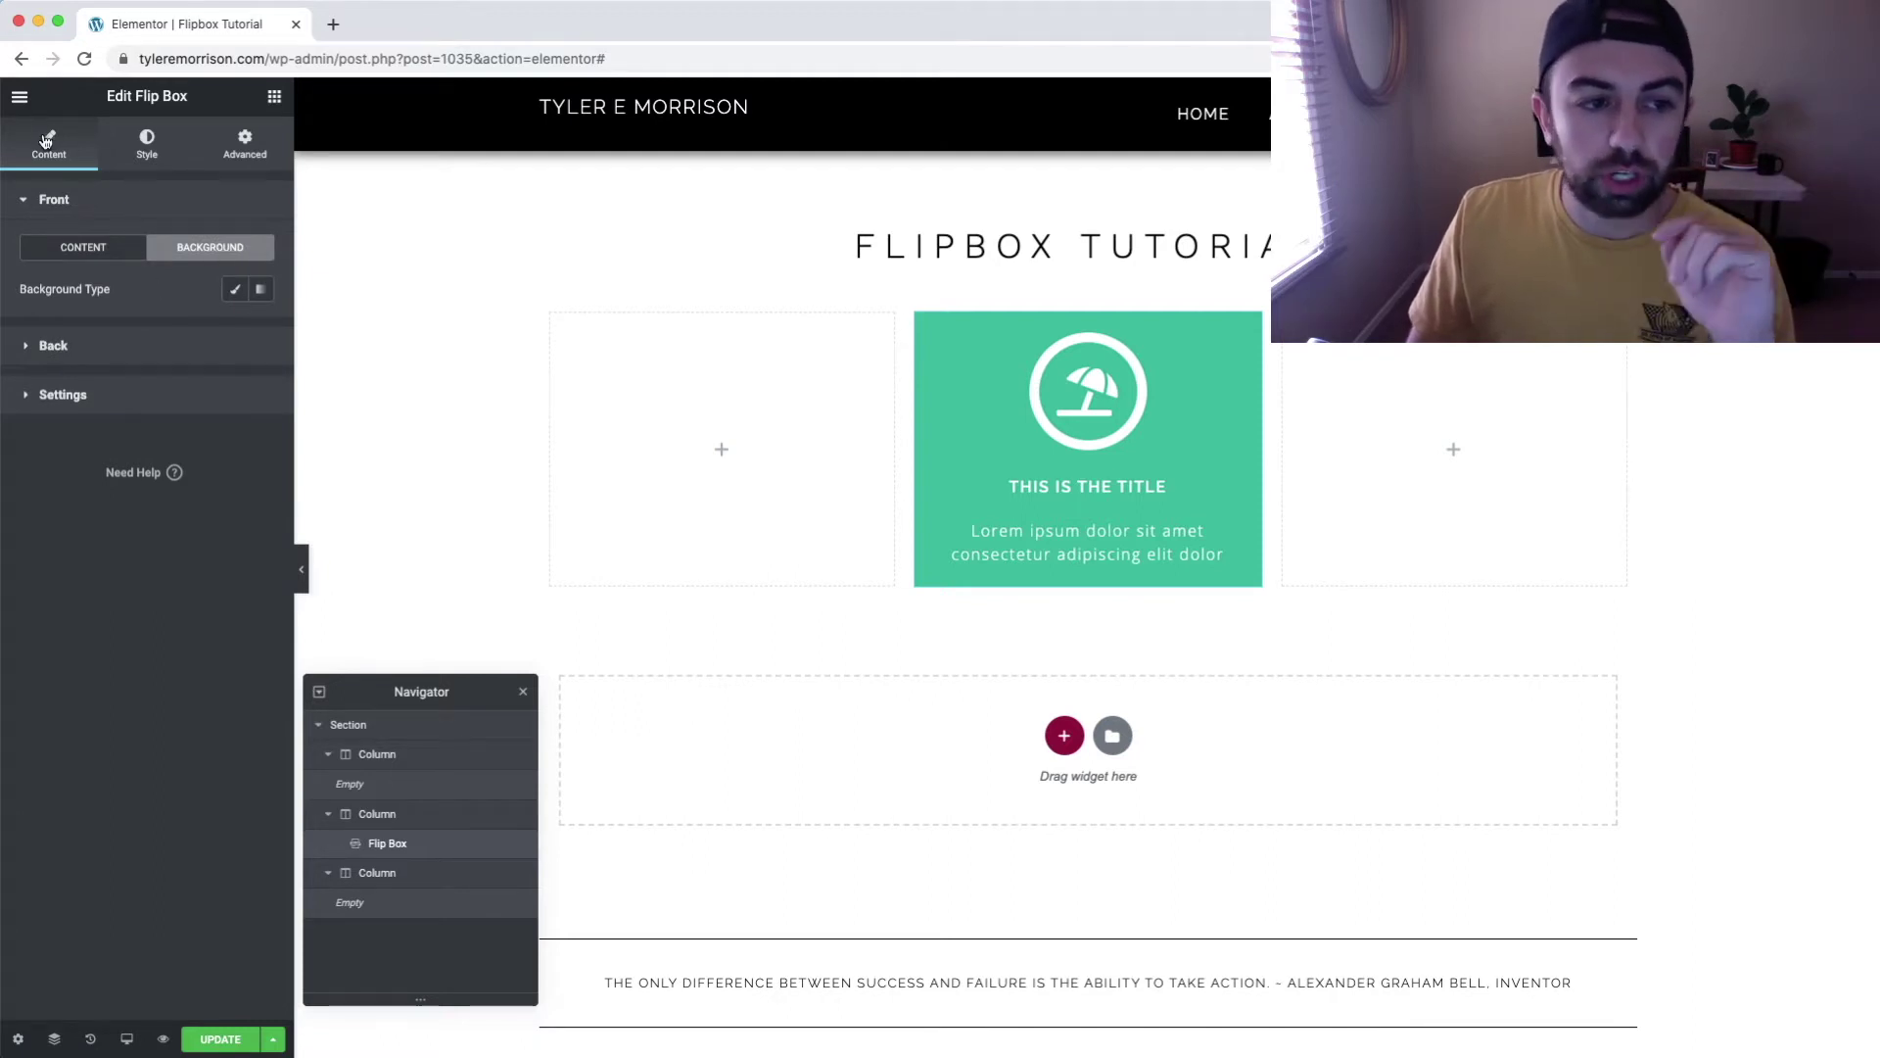
{"action": "left_click", "coordinate": [23, 202]}
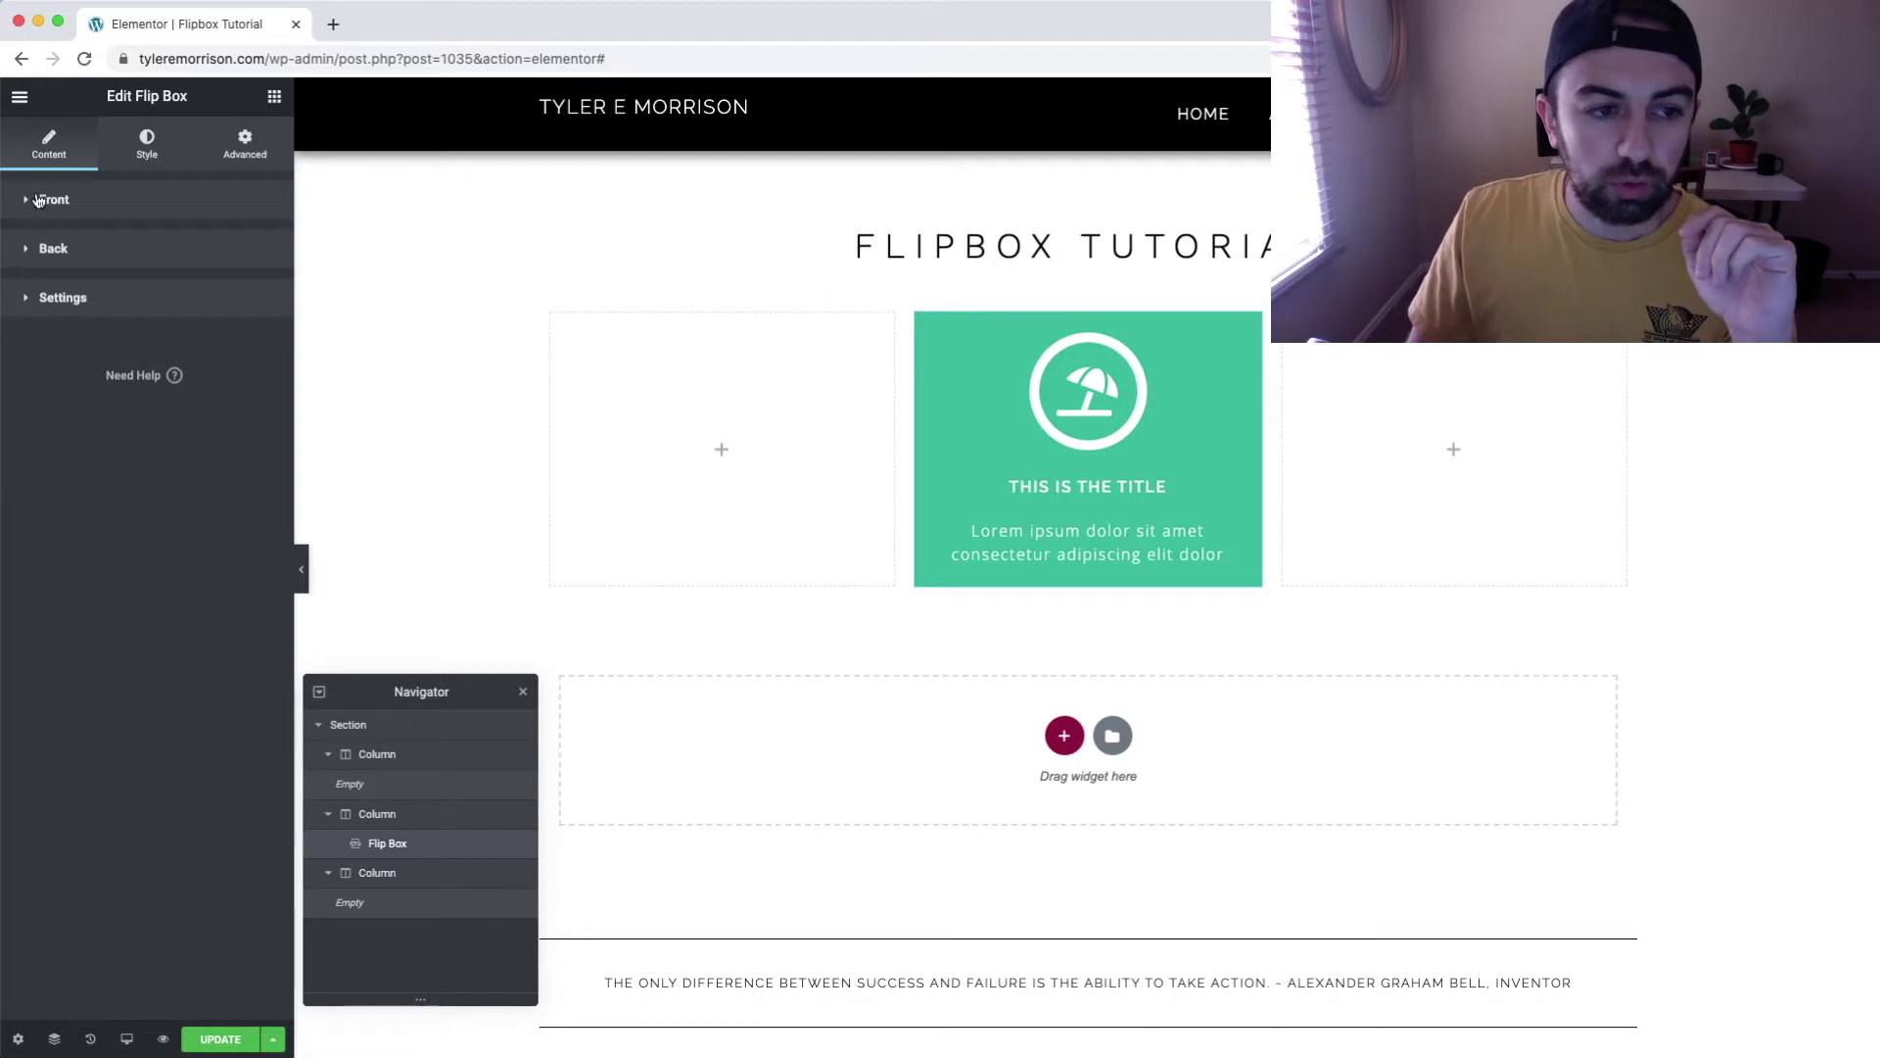
{"action": "left_click", "coordinate": [29, 202]}
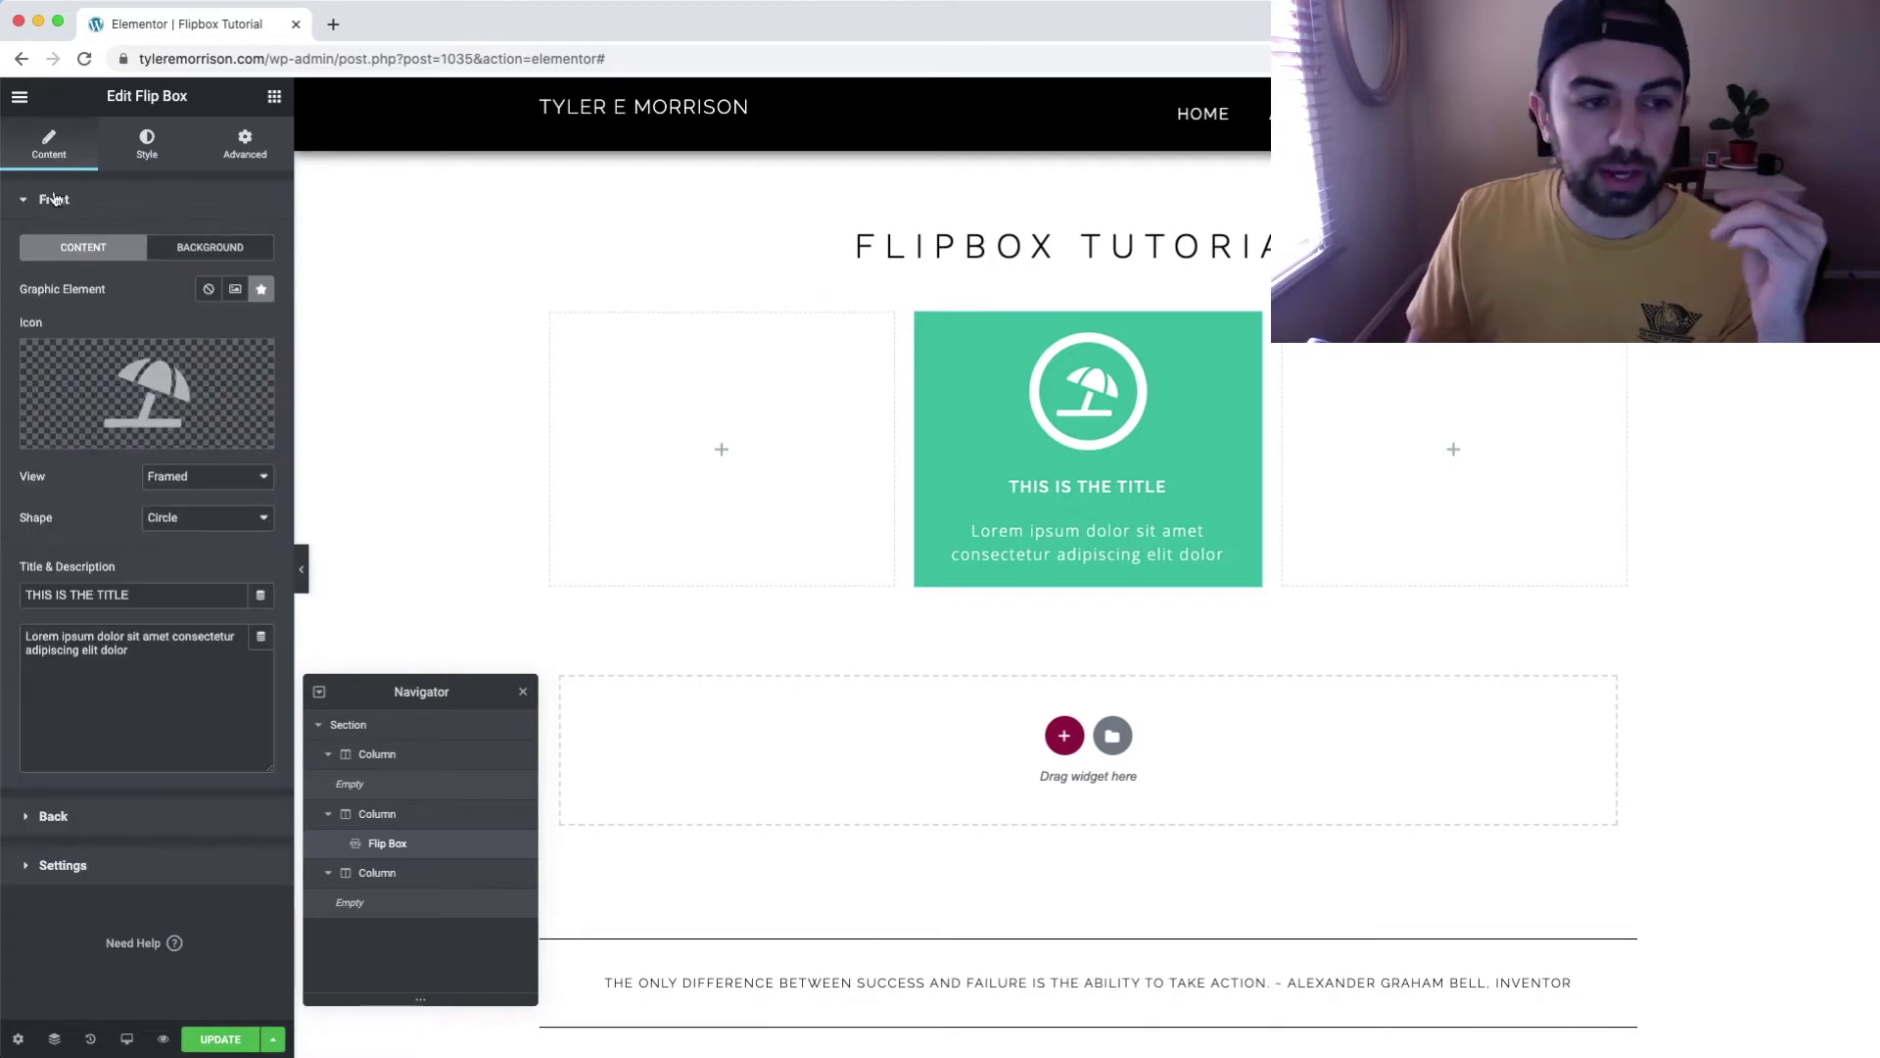
{"action": "left_click", "coordinate": [207, 248]}
{"action": "left_click", "coordinate": [244, 292]}
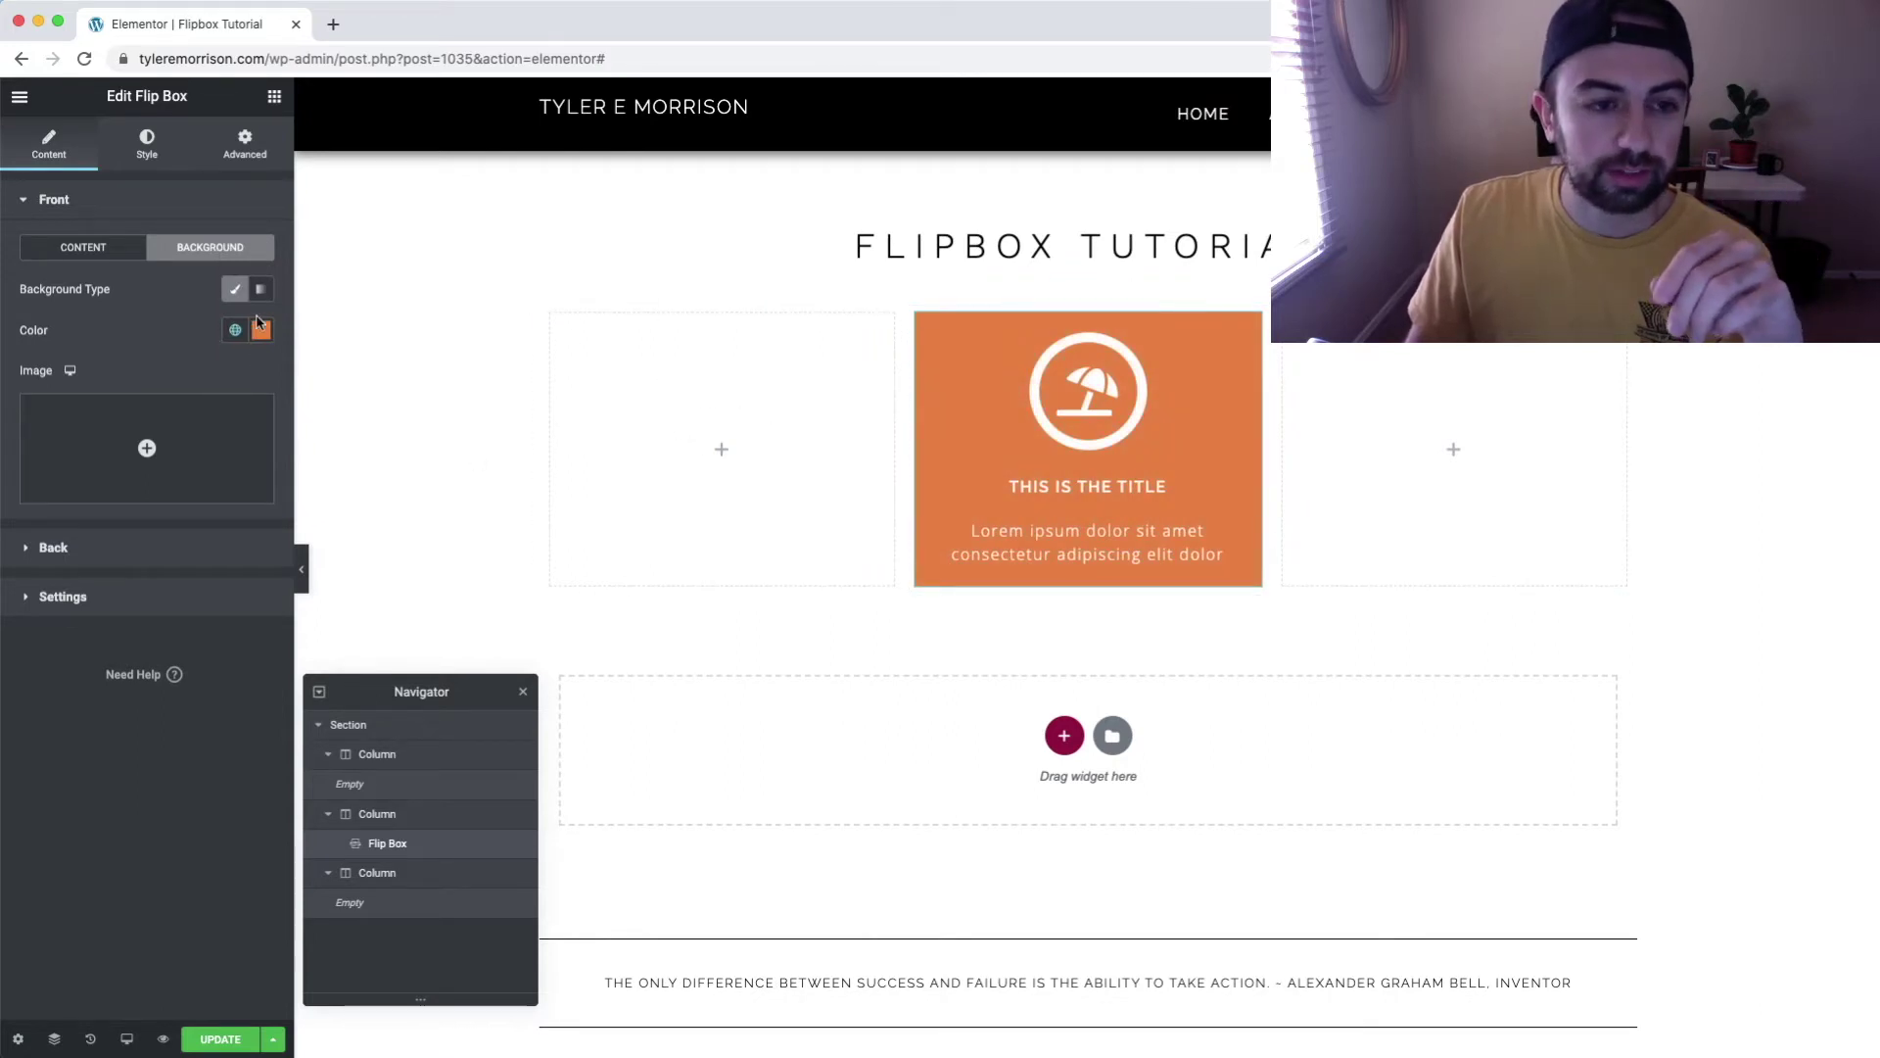
Add the black-and-white silhouette photo as the front background image, with position Center Center and size Cover.
{"action": "mouse_move", "coordinate": [78, 424]}
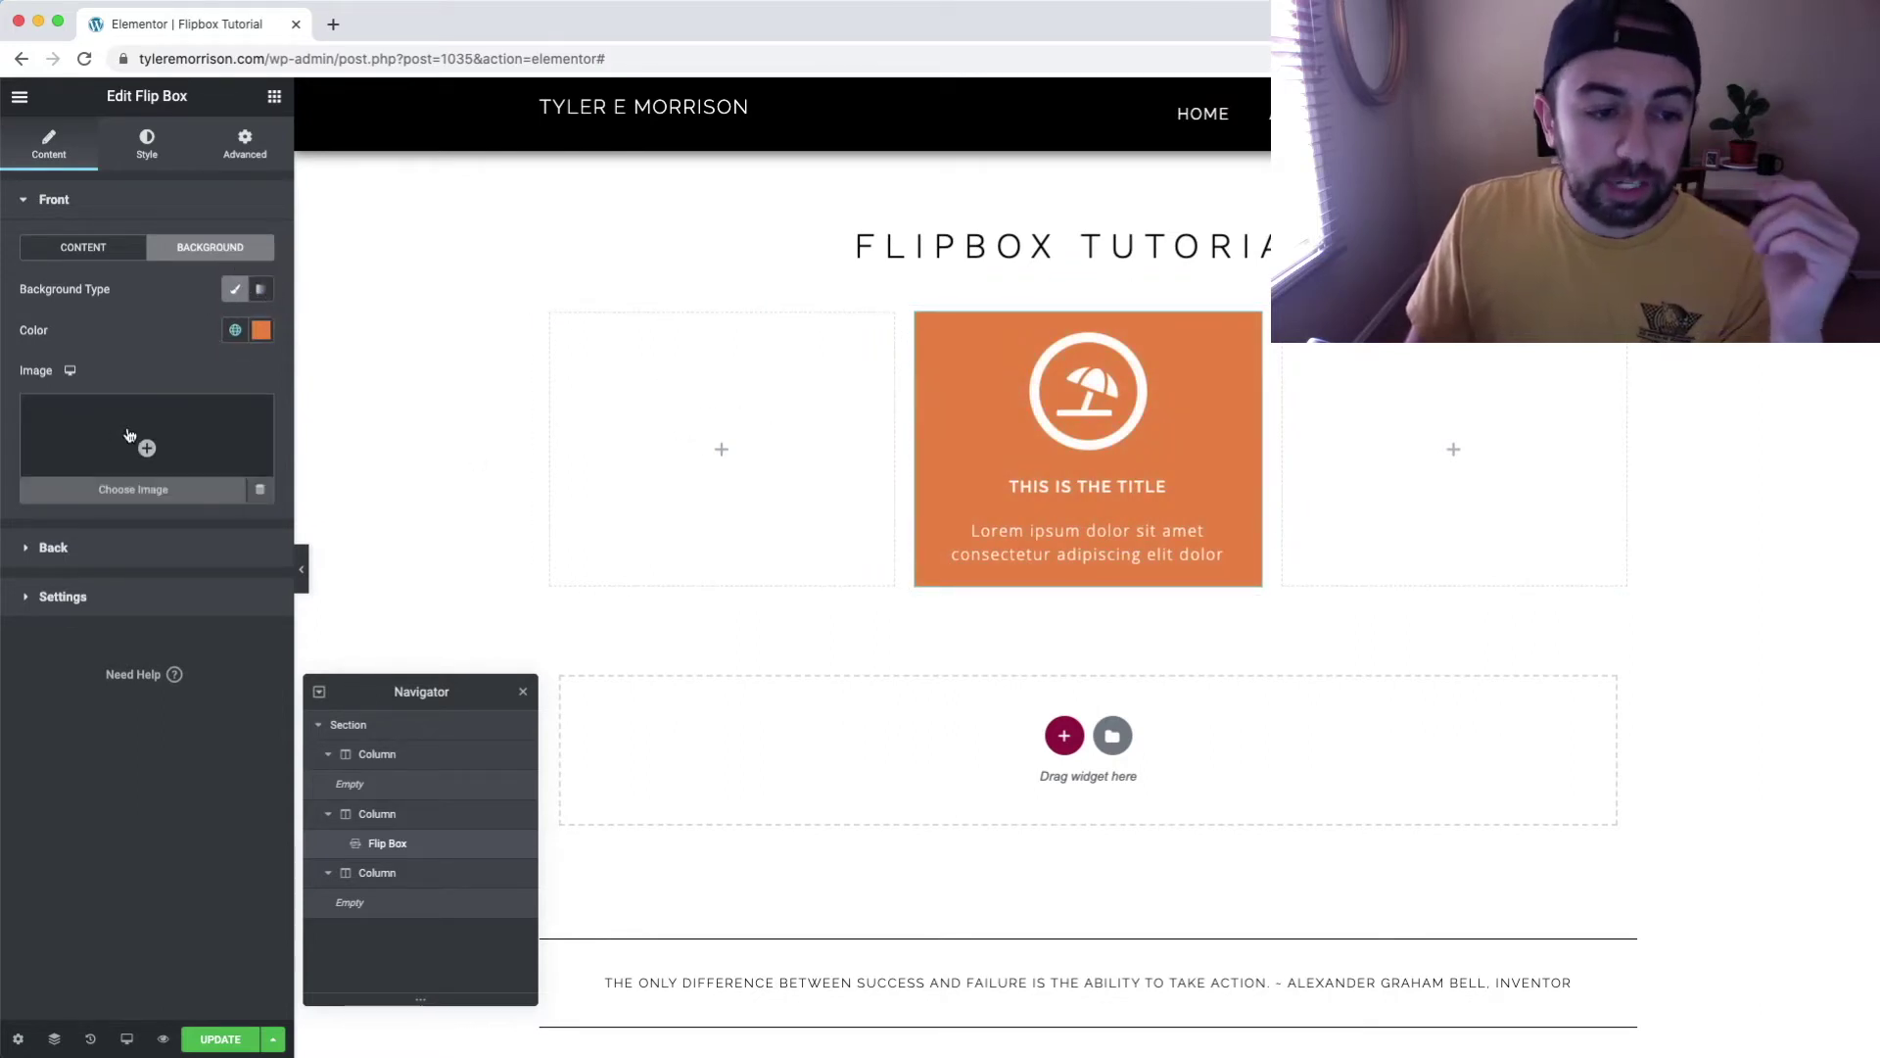
{"action": "left_click", "coordinate": [144, 436]}
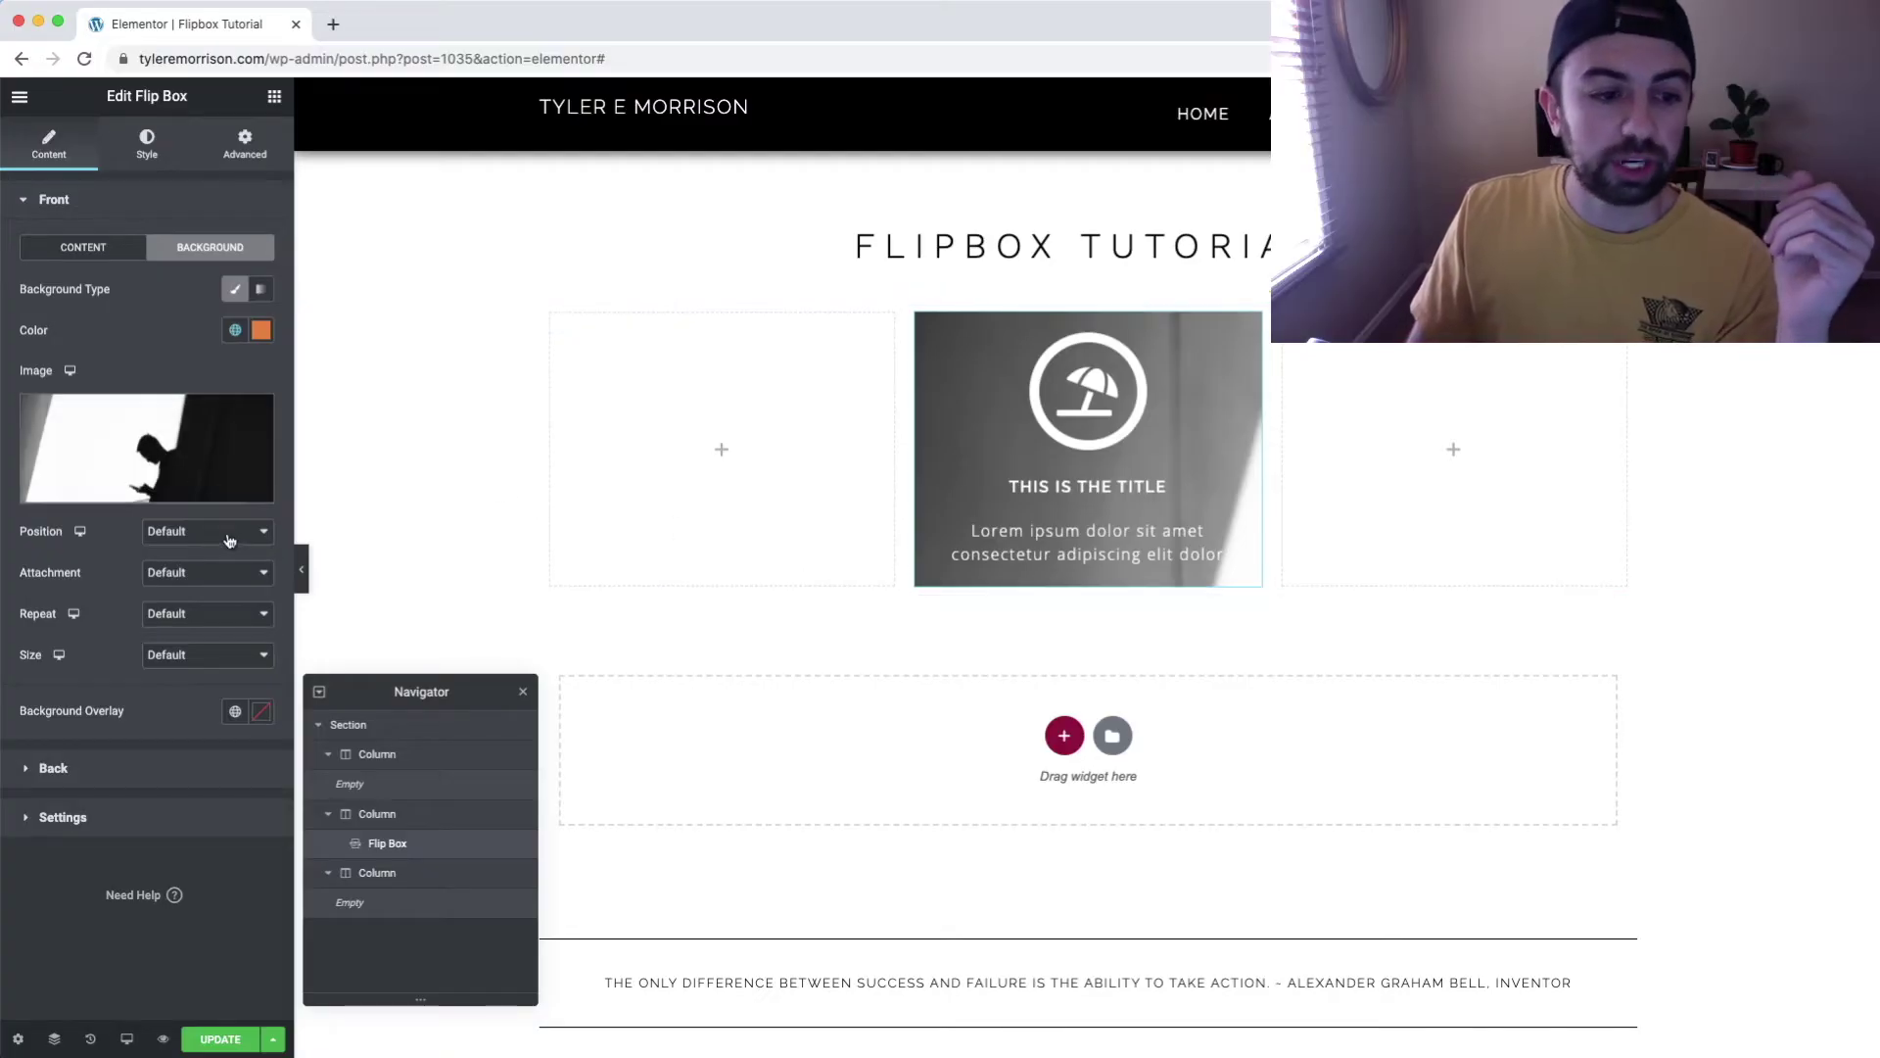
{"action": "left_click", "coordinate": [182, 534]}
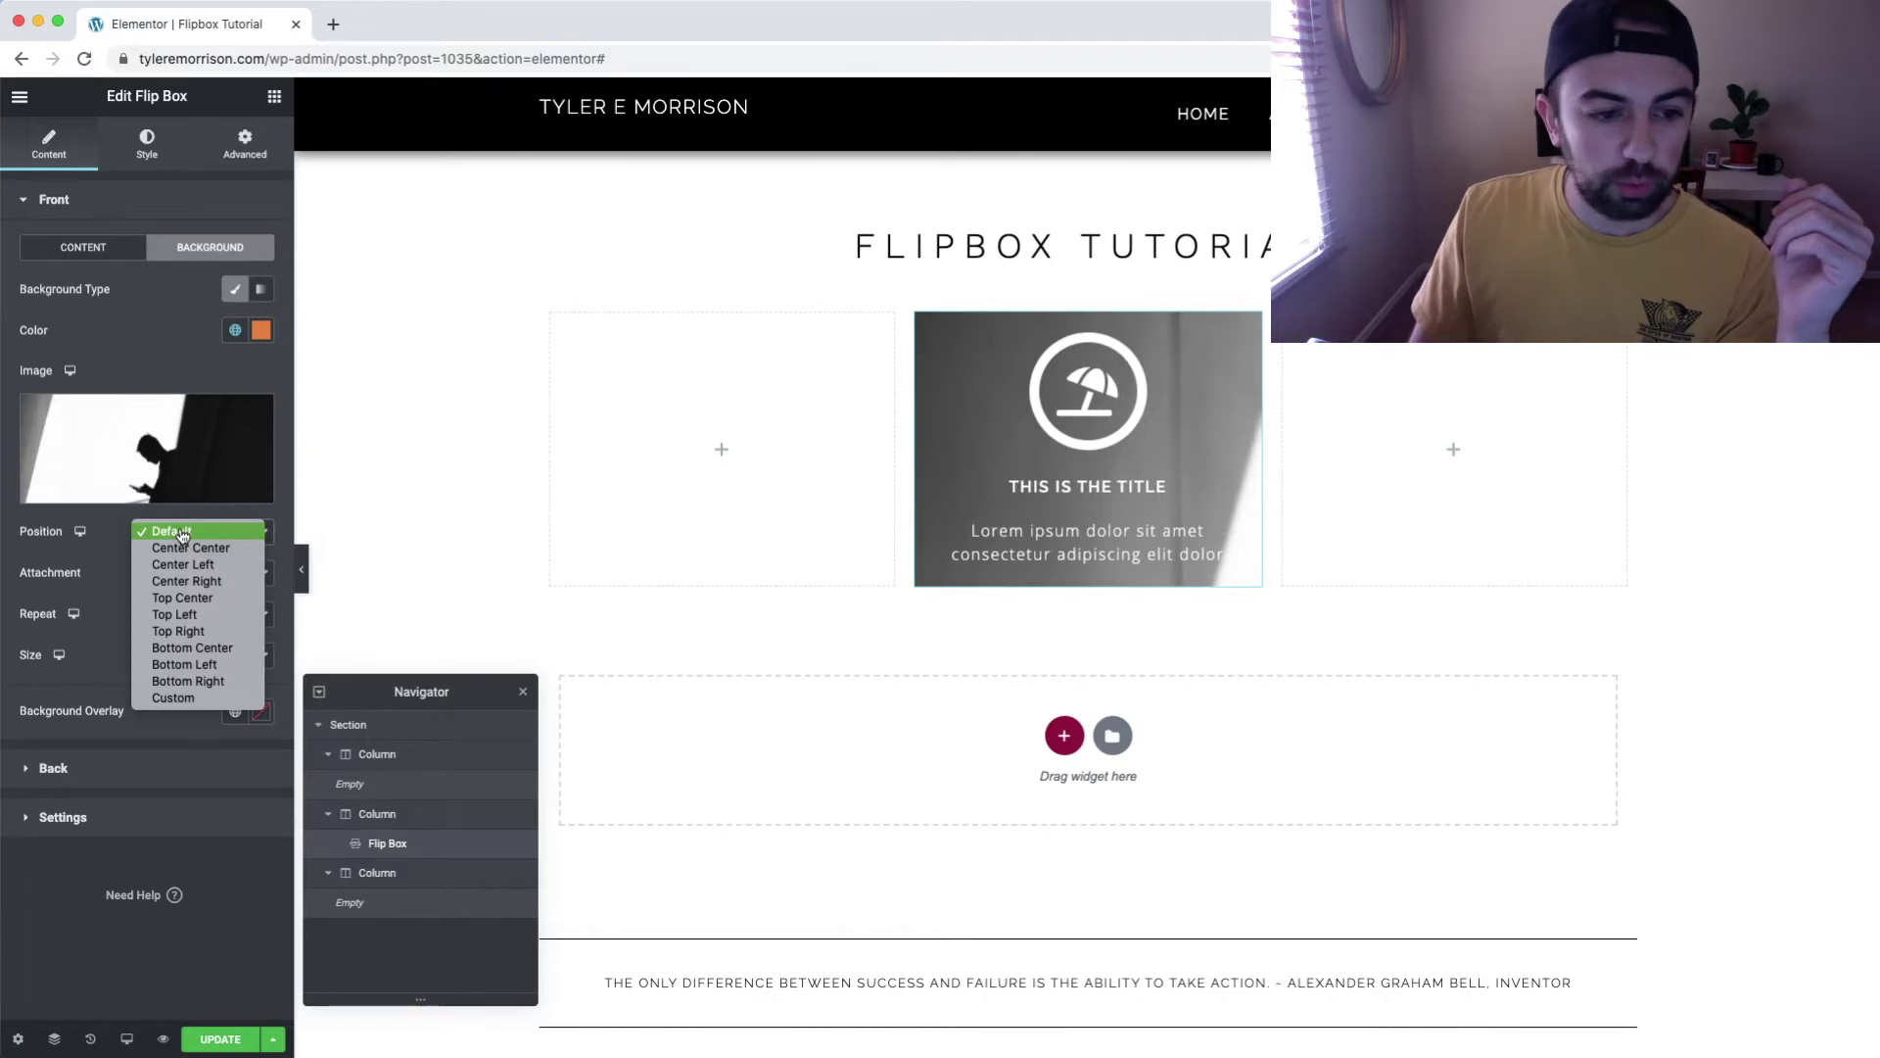
{"action": "left_click", "coordinate": [224, 557]}
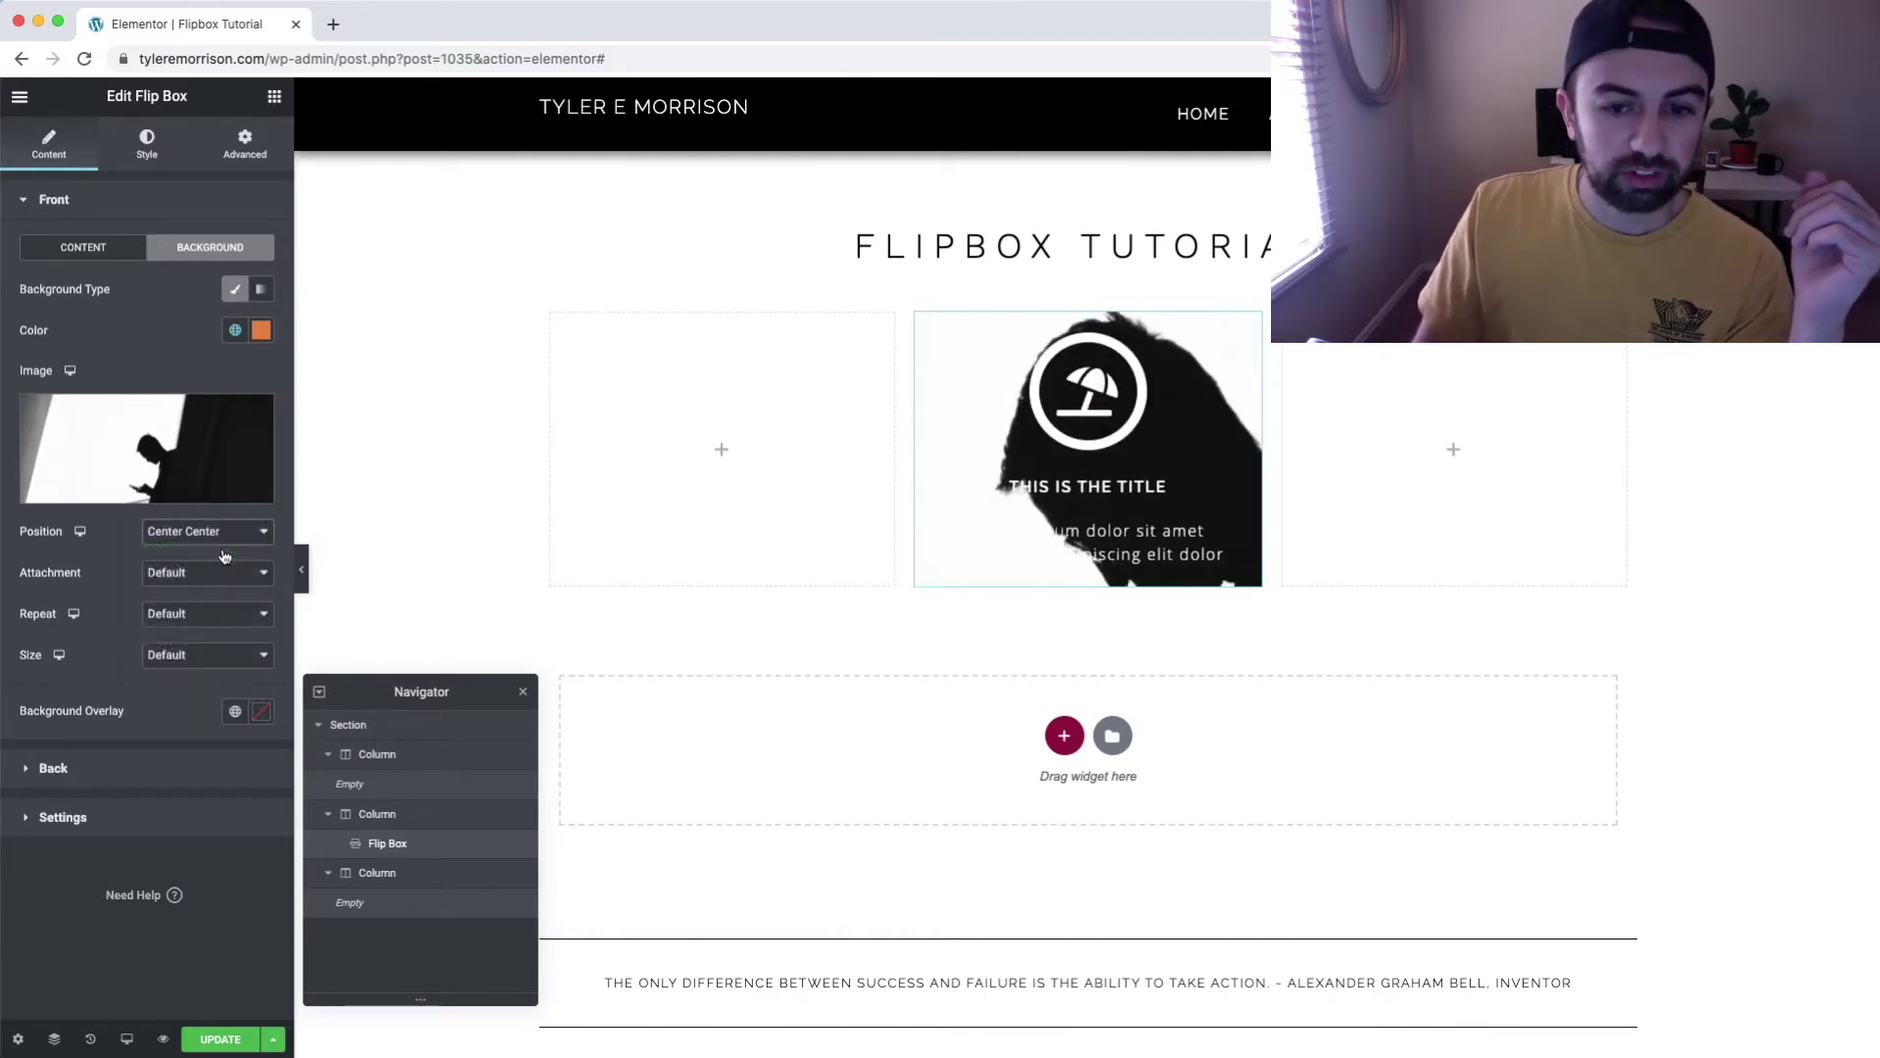
{"action": "left_click", "coordinate": [225, 655]}
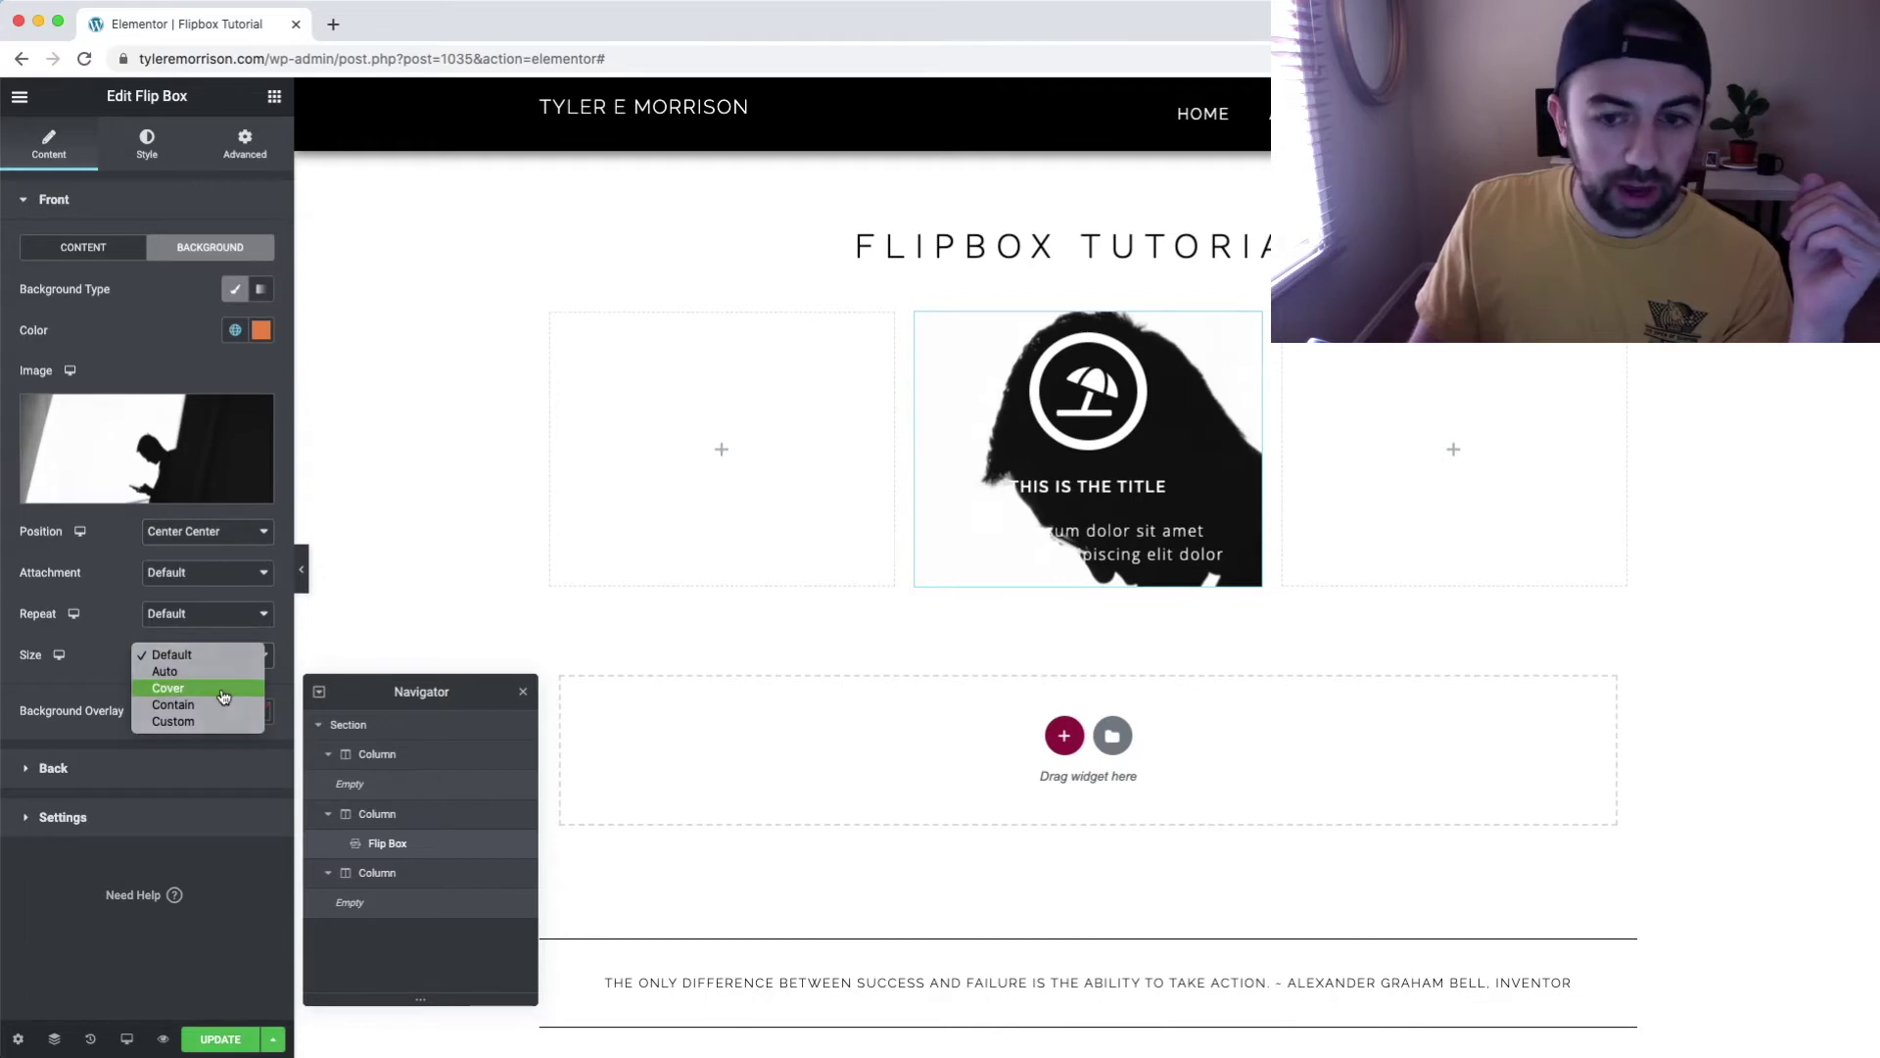
{"action": "left_click", "coordinate": [225, 688]}
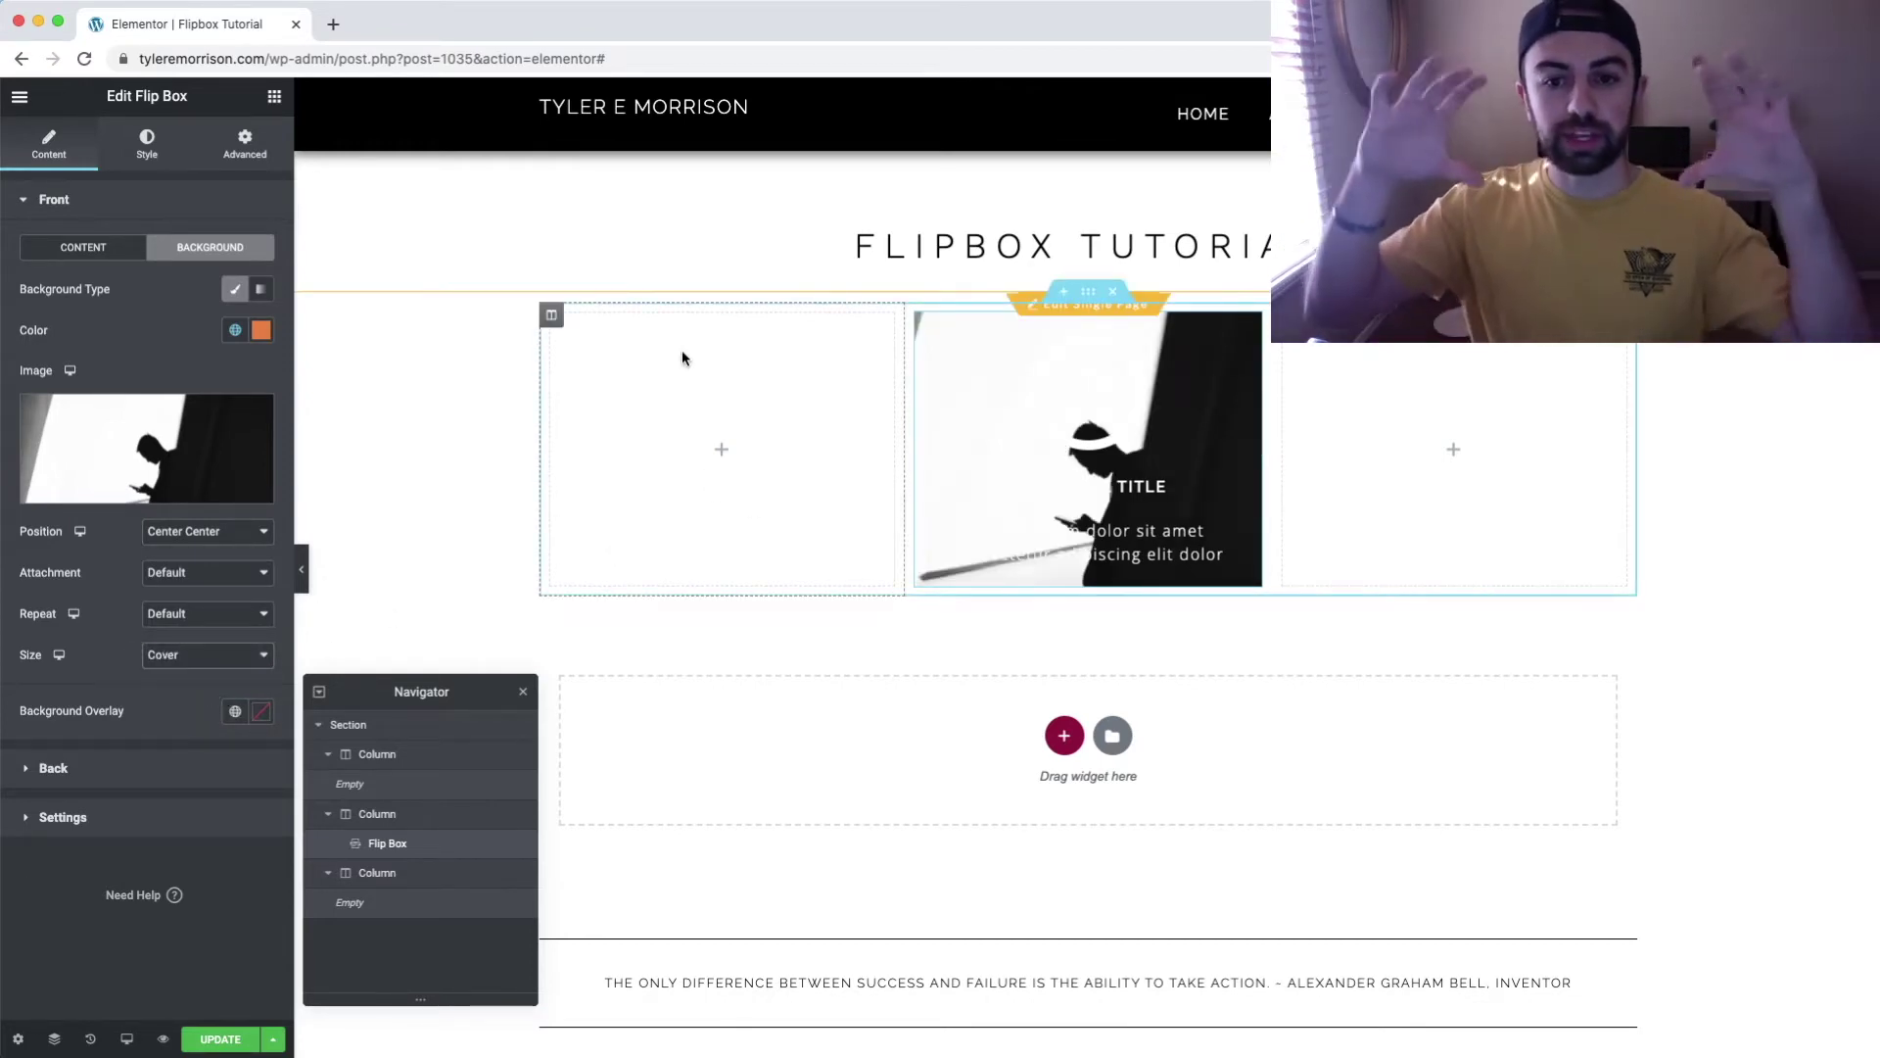
Remove the front background image and reset the background color to its default.
{"action": "scroll", "coordinate": [684, 356], "scroll_direction": "down", "scroll_amount": 3}
{"action": "scroll", "coordinate": [683, 338], "scroll_direction": "down", "scroll_amount": 2}
{"action": "scroll", "coordinate": [683, 333], "scroll_direction": "up", "scroll_amount": 4}
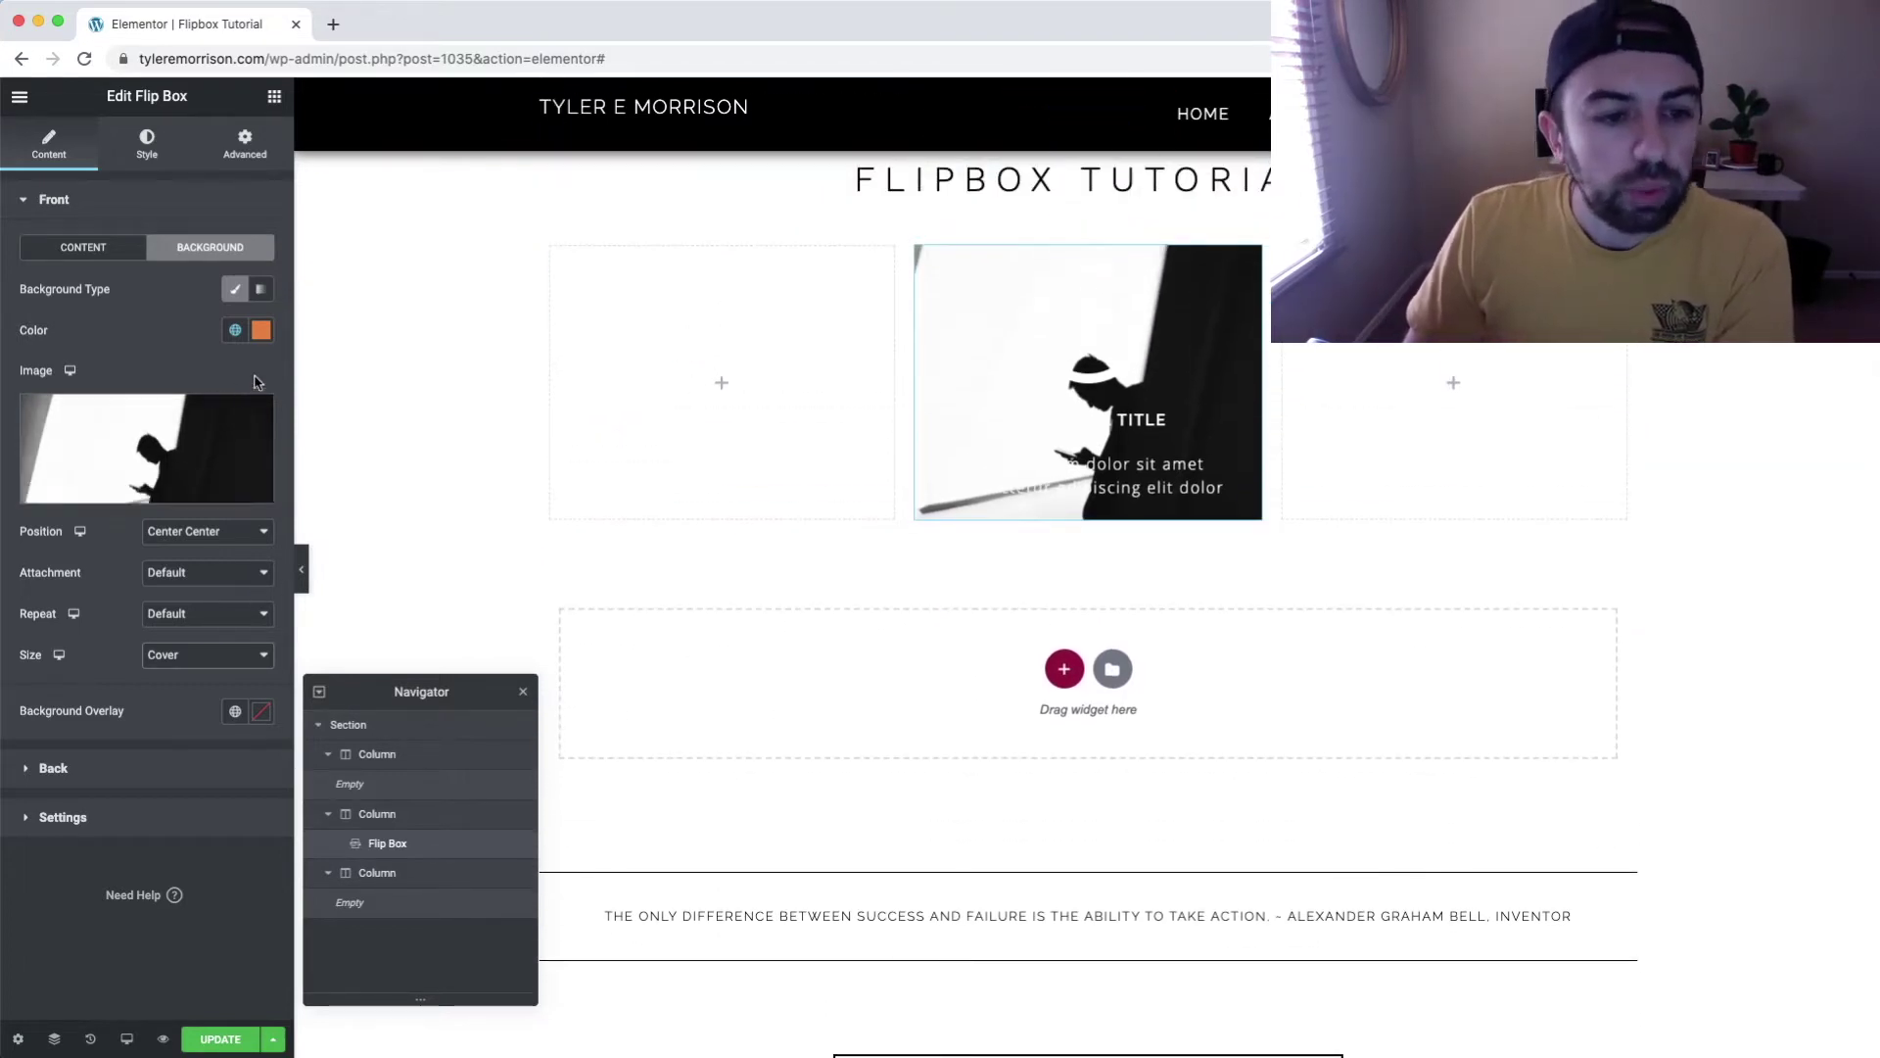
{"action": "left_click", "coordinate": [259, 497]}
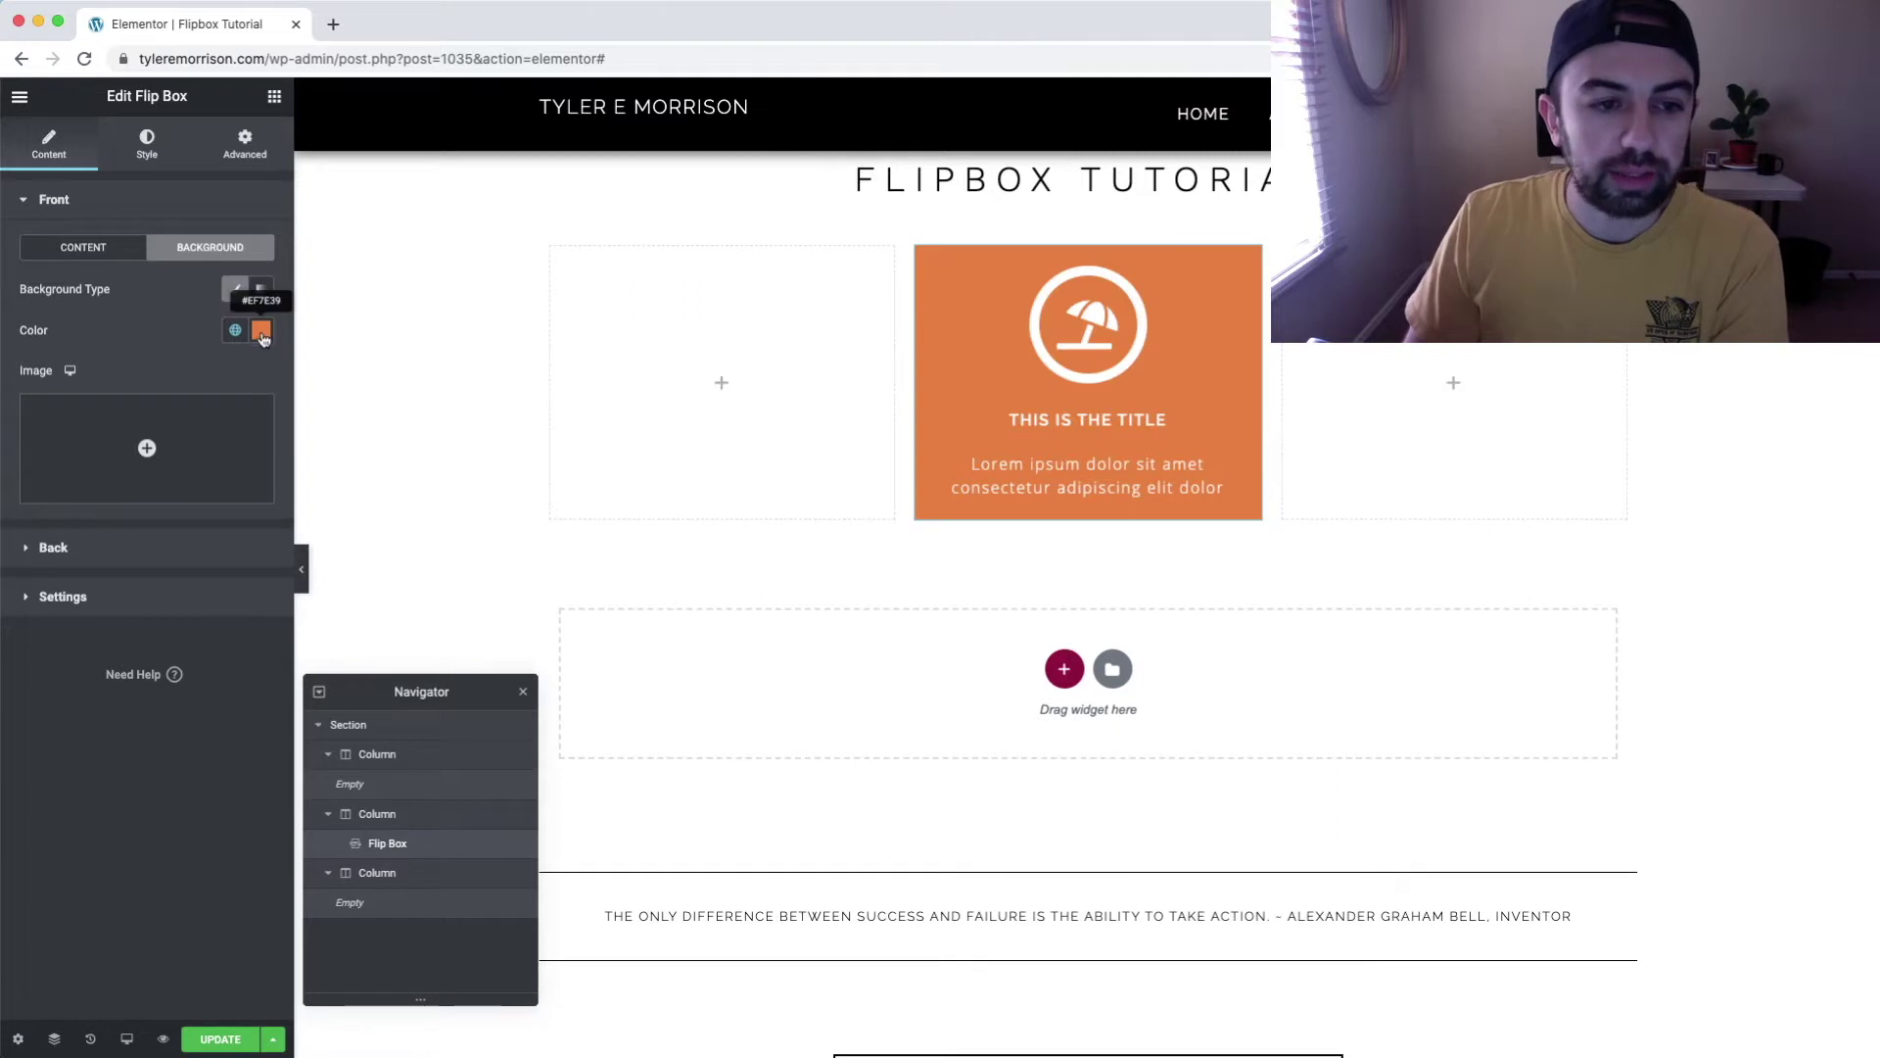
{"action": "left_click", "coordinate": [261, 332]}
{"action": "left_click", "coordinate": [207, 370]}
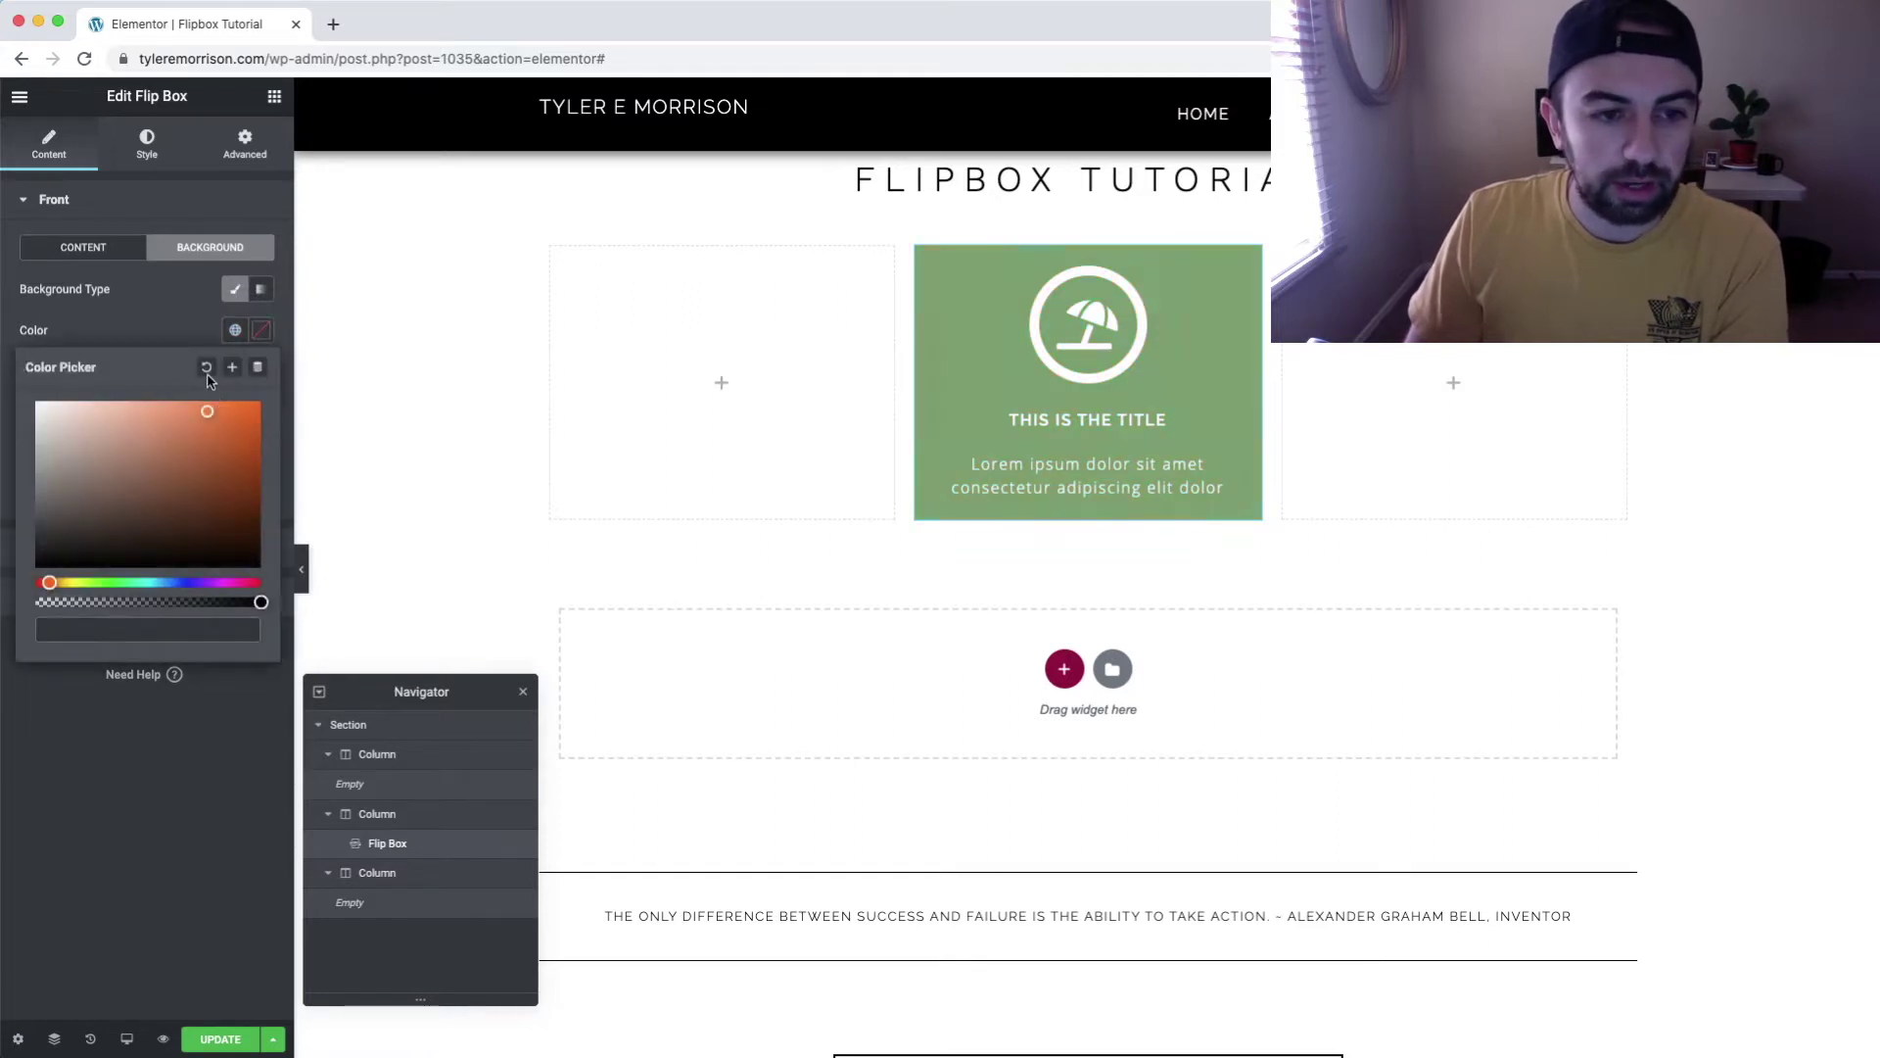
{"action": "left_click", "coordinate": [181, 295]}
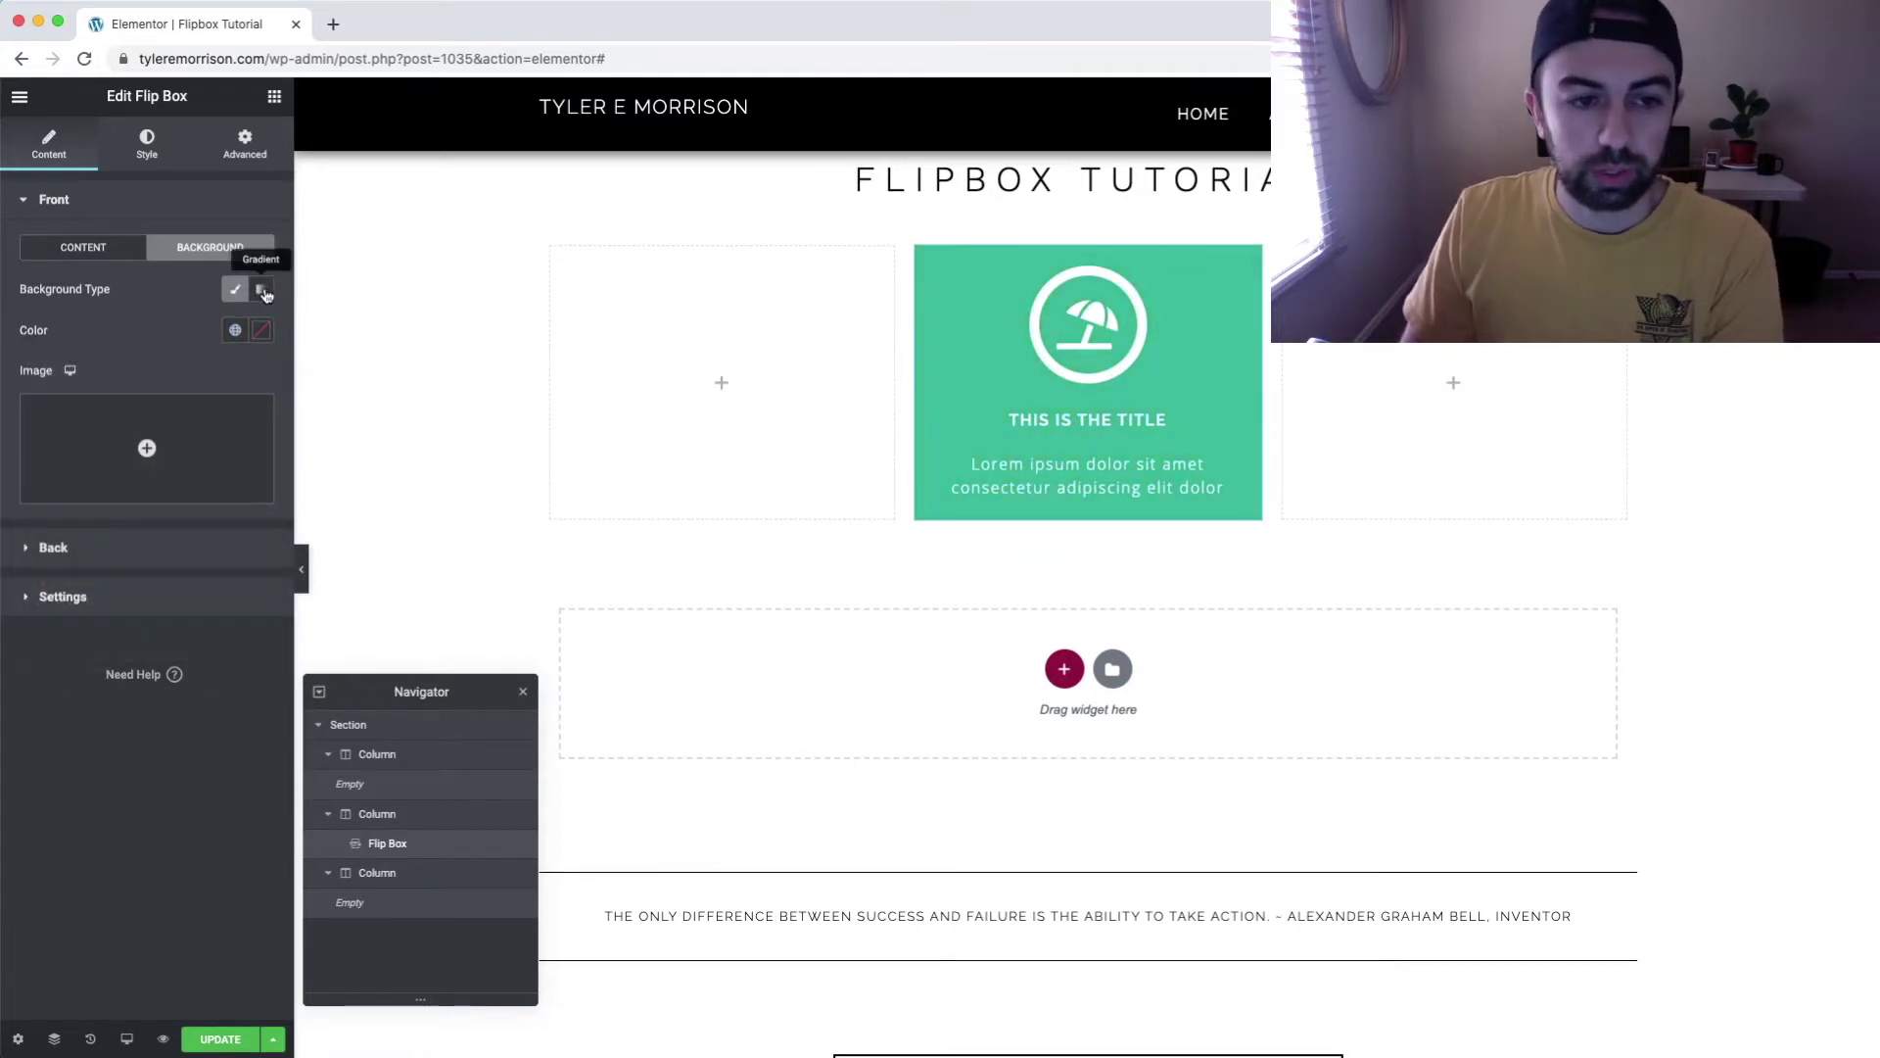
Switch the front background type to Gradient and pick a light orange as its first color.
{"action": "left_click", "coordinate": [265, 291]}
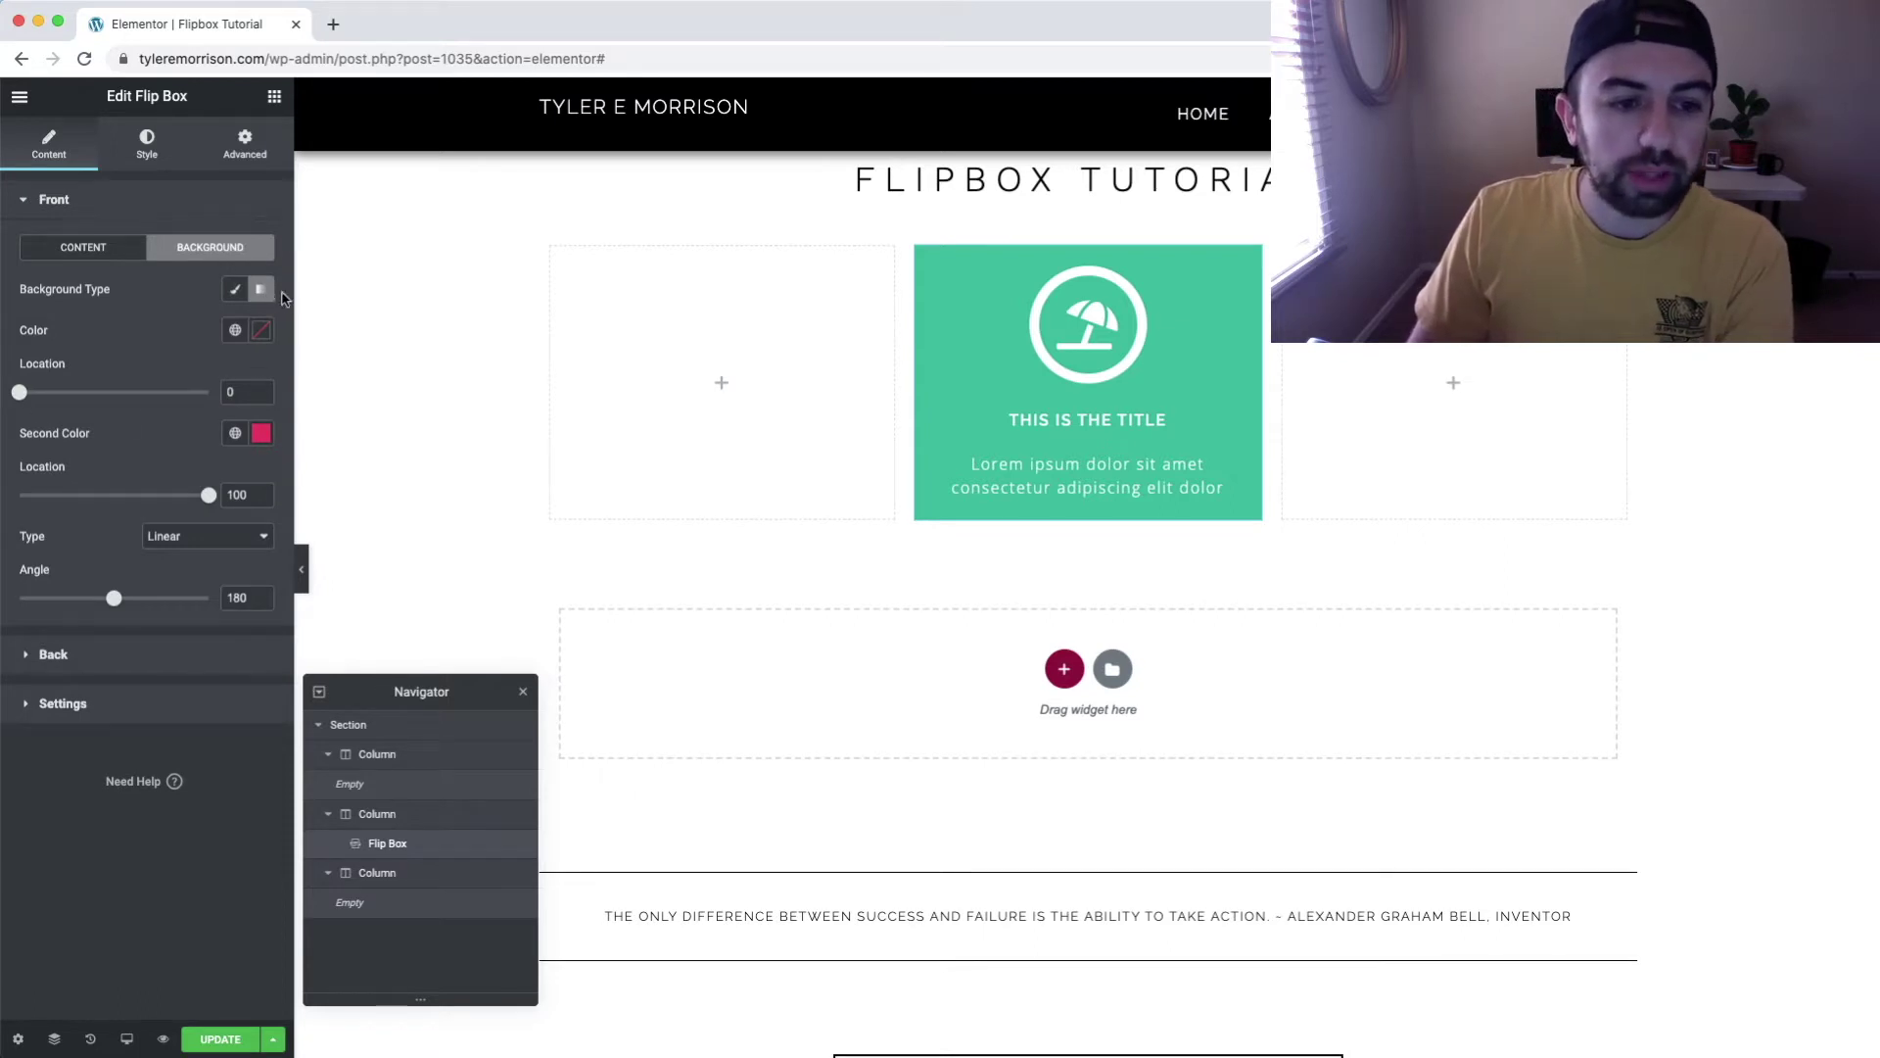
{"action": "left_click", "coordinate": [241, 336]}
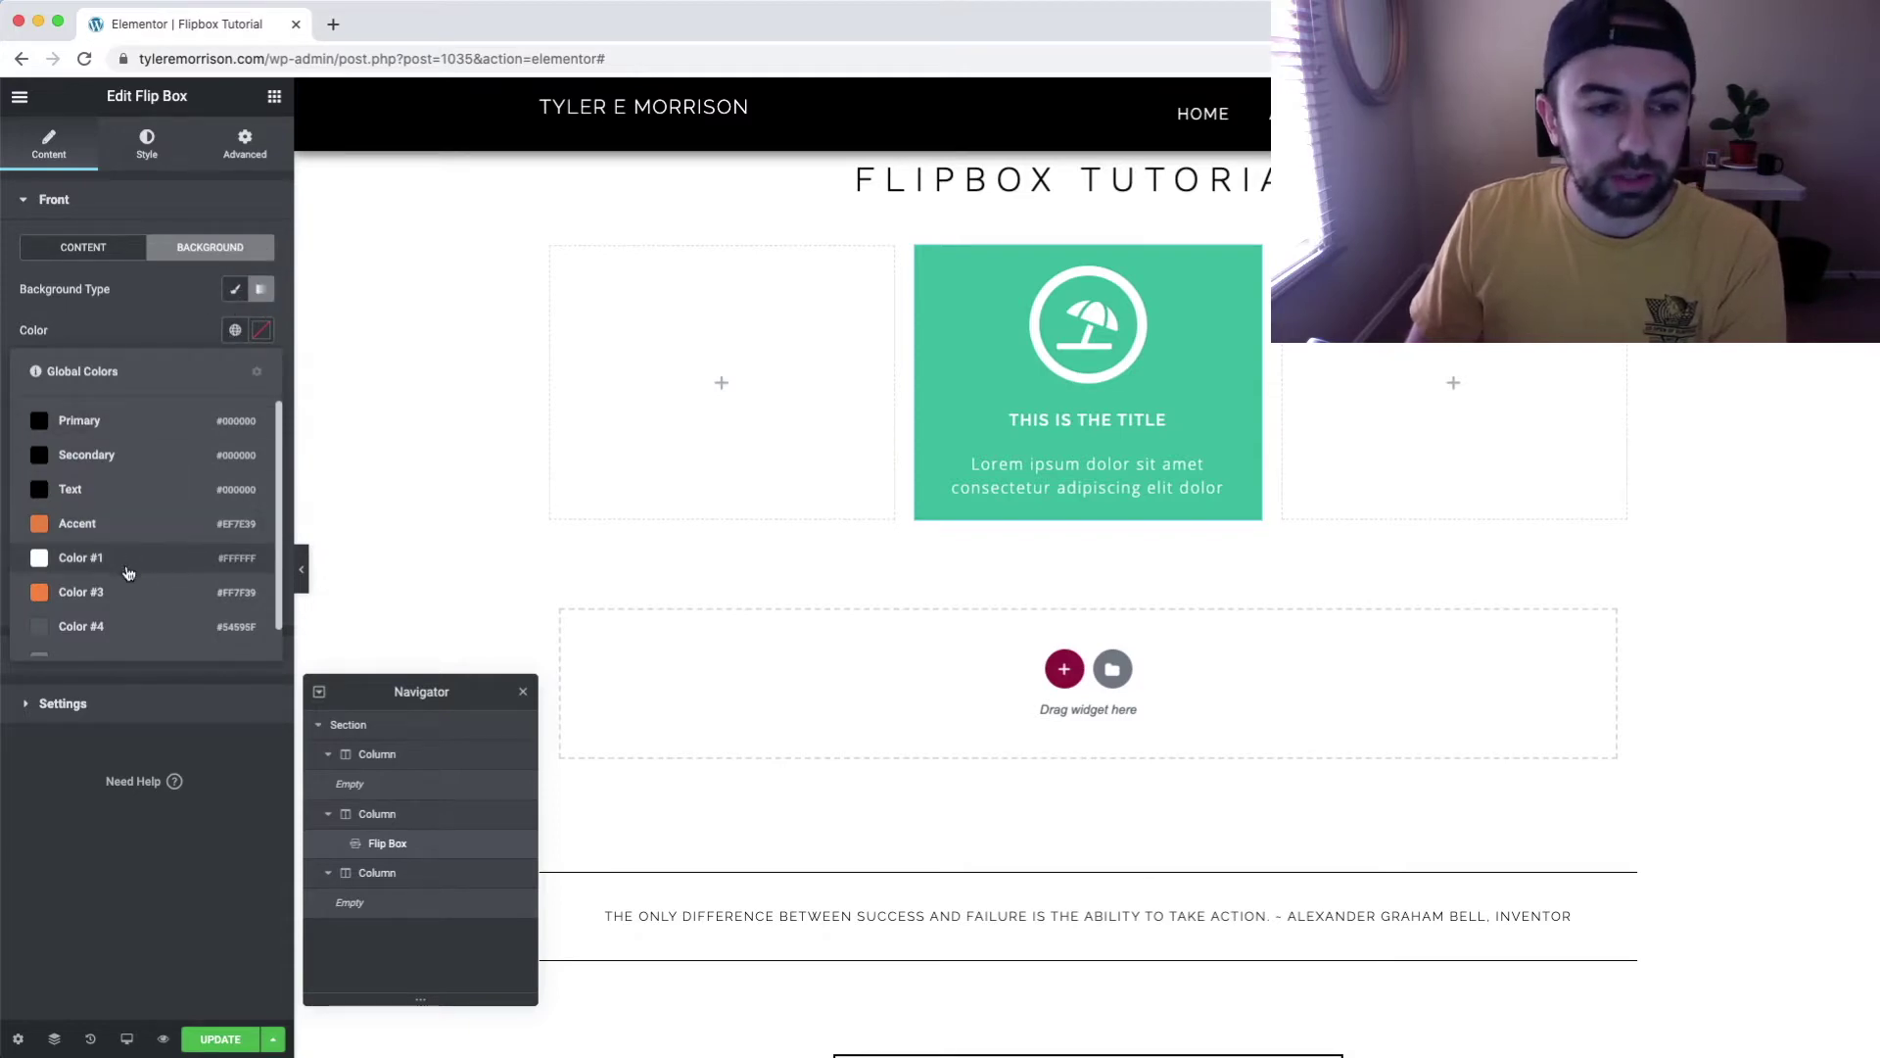
{"action": "left_click", "coordinate": [259, 335]}
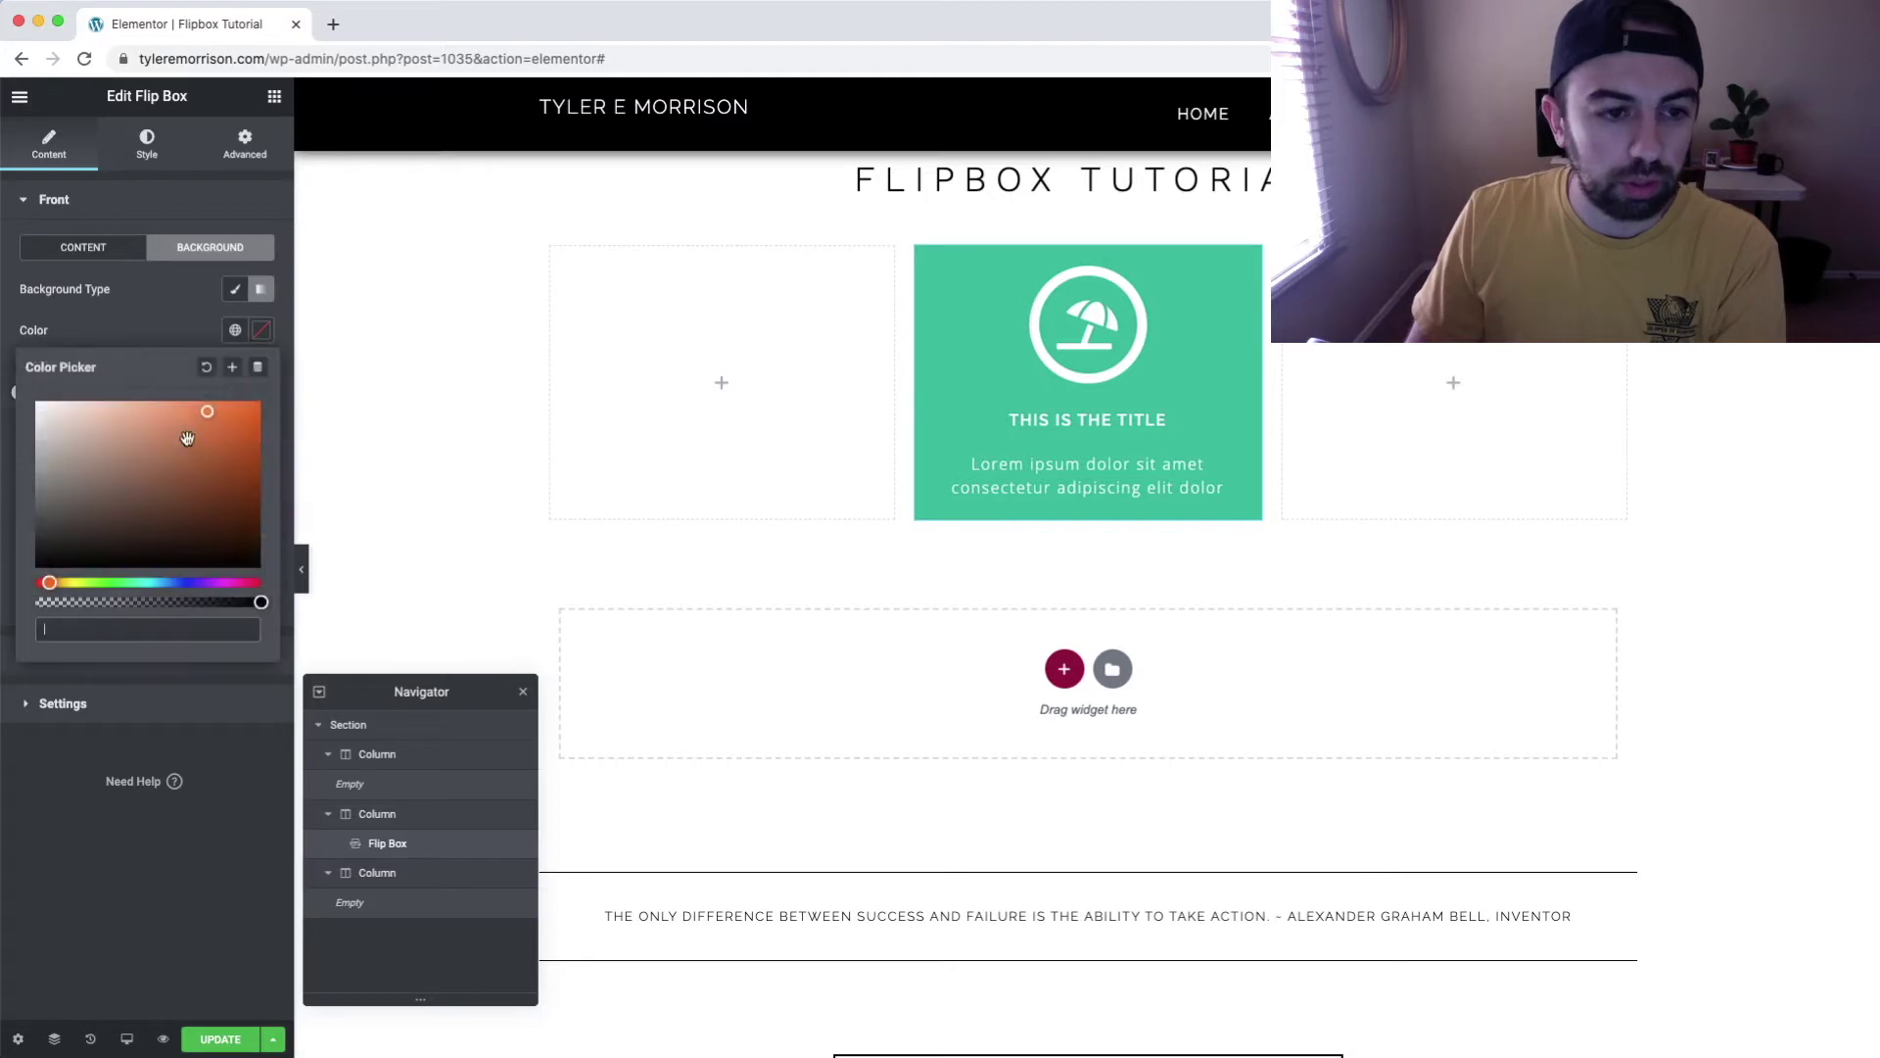
{"action": "left_click_drag", "start_coordinate": [169, 424], "coordinate": [140, 398]}
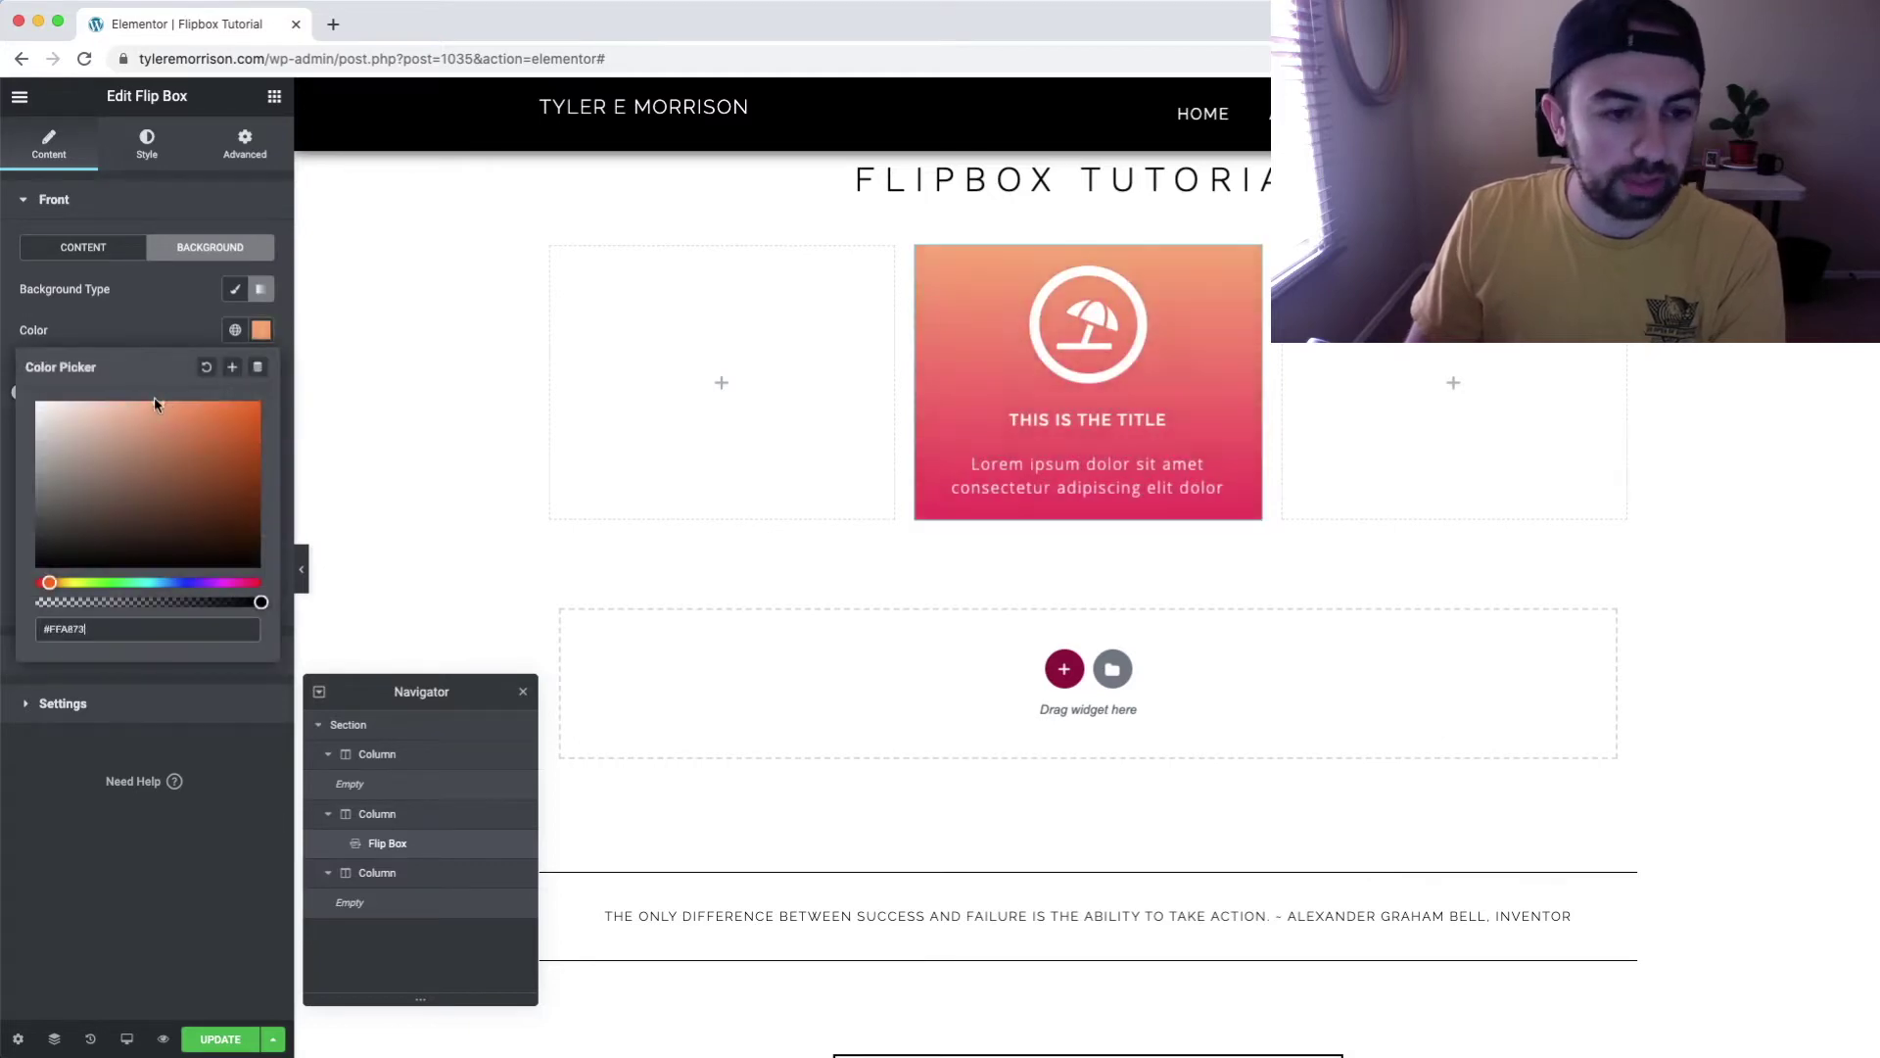
{"action": "left_click", "coordinate": [178, 307]}
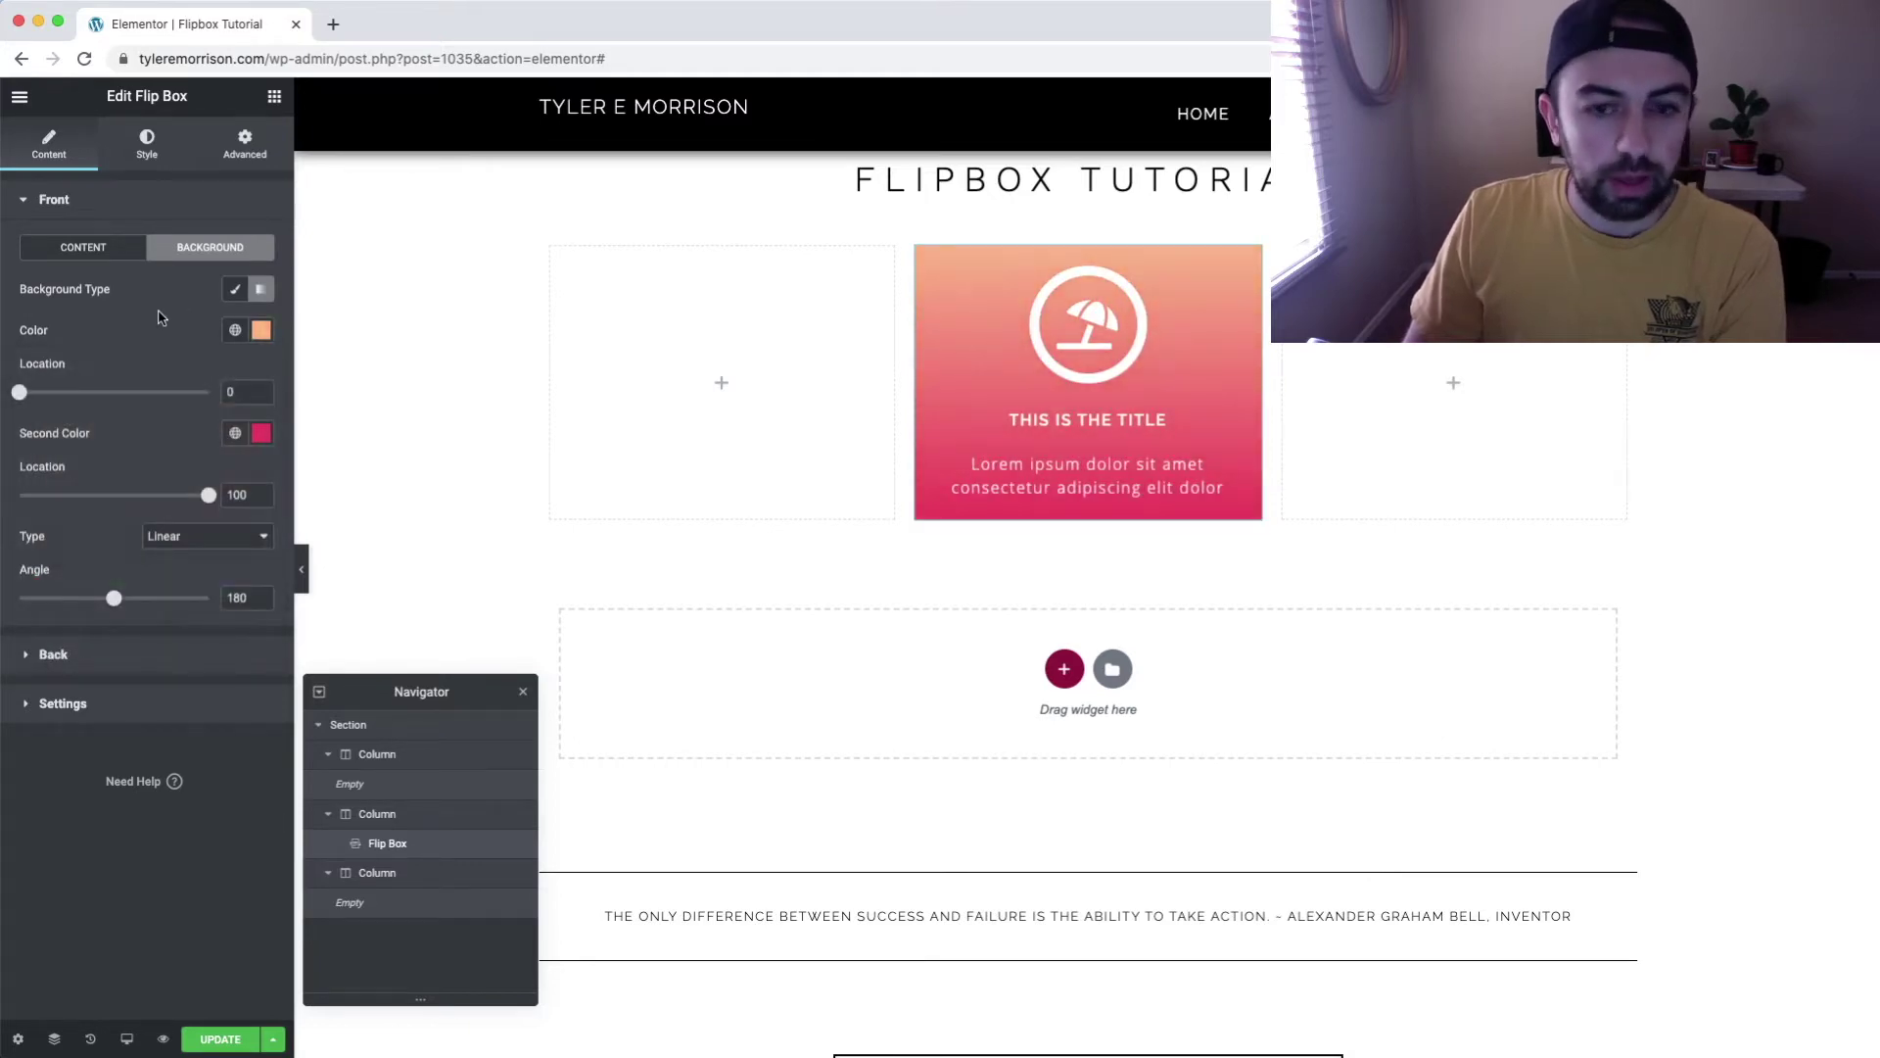
Try the gradient's second color location at 10, and return it to 100.
{"action": "mouse_move", "coordinate": [28, 396]}
{"action": "left_mouse_down"}
{"action": "mouse_move", "coordinate": [192, 410]}
{"action": "mouse_move", "coordinate": [18, 394]}
{"action": "left_mouse_up"}
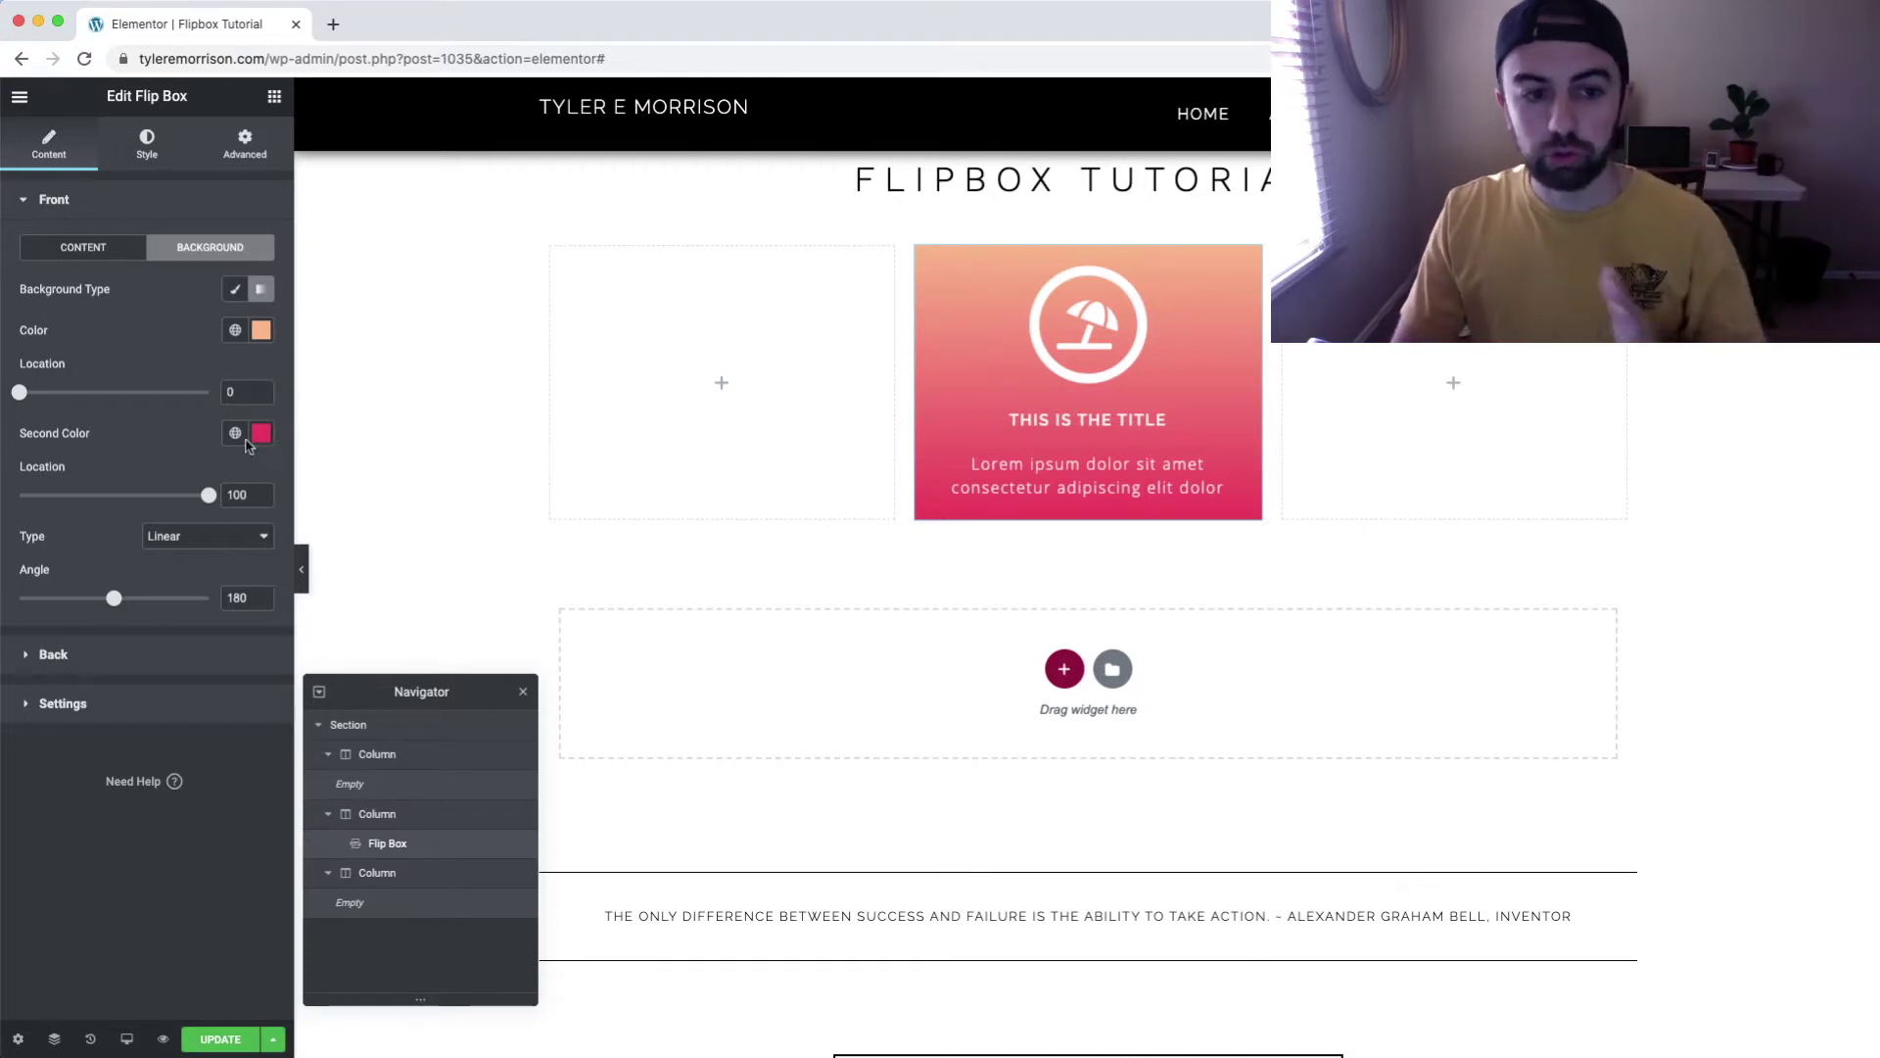
{"action": "left_click_drag", "start_coordinate": [210, 498], "coordinate": [39, 493]}
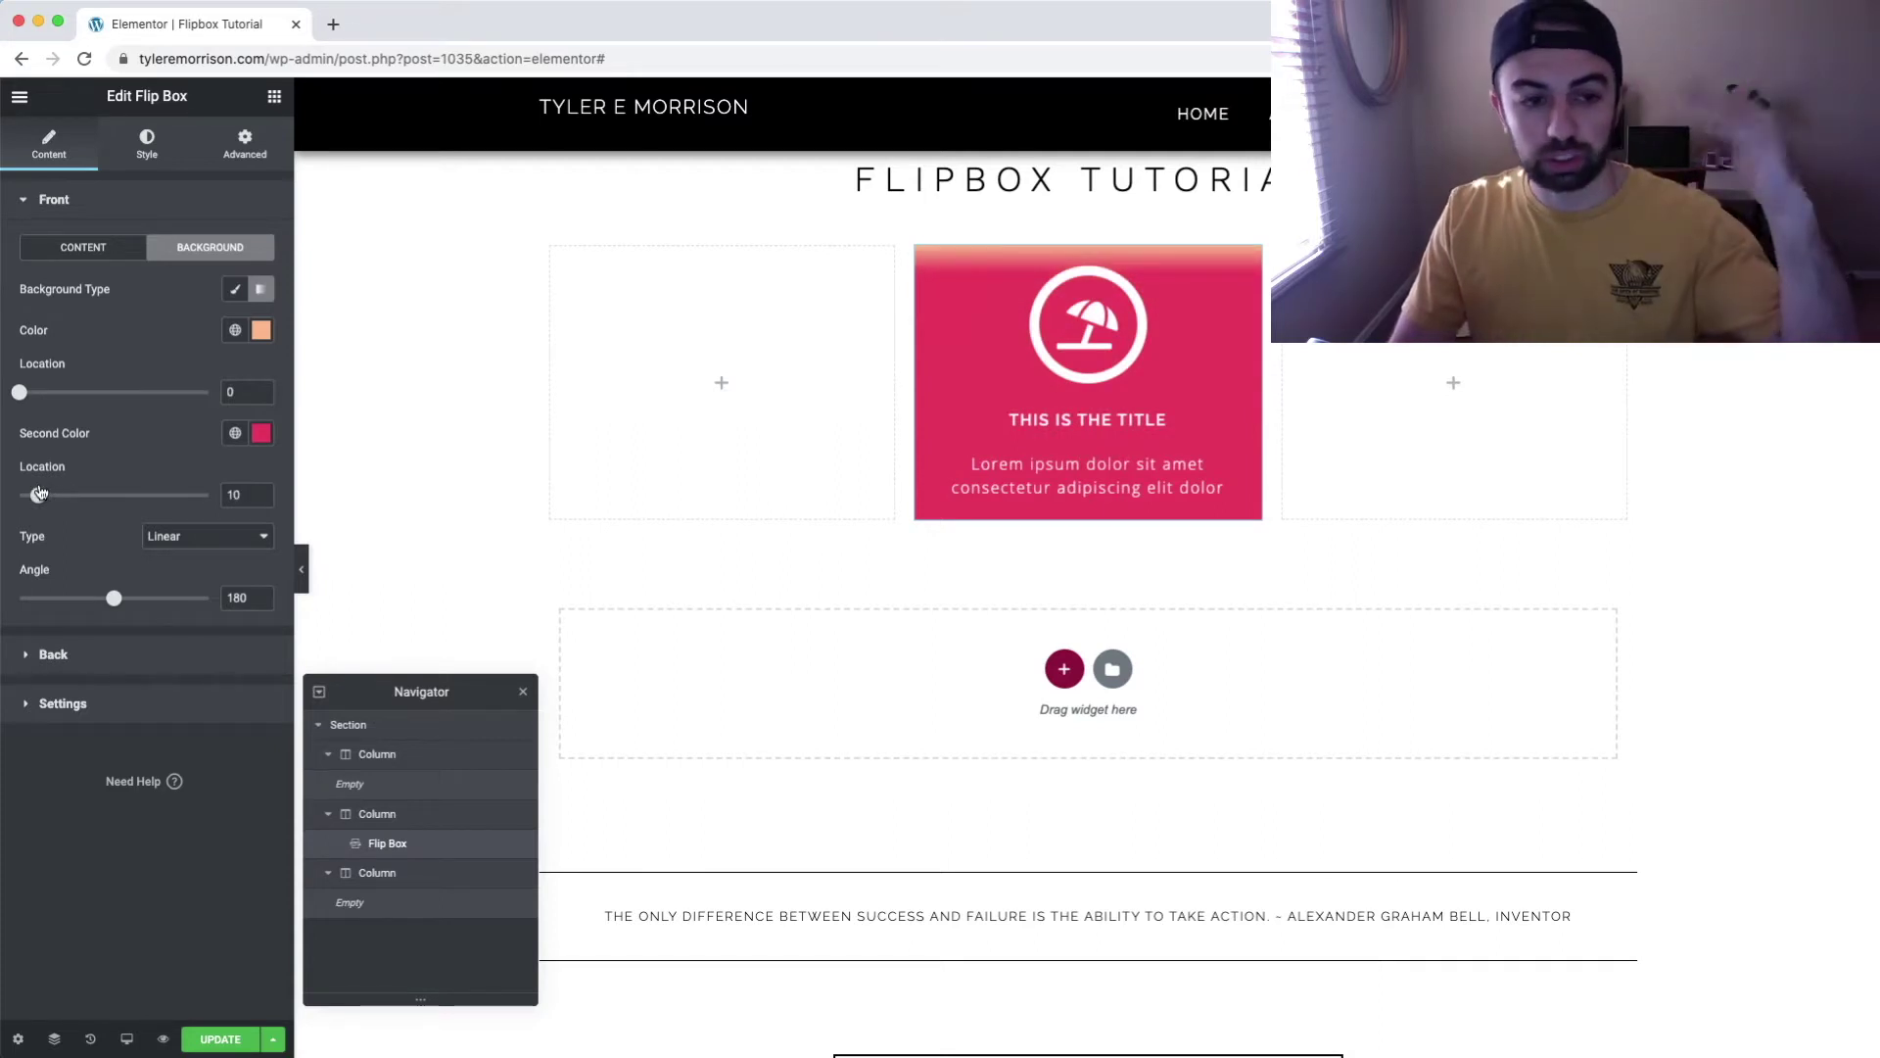
{"action": "left_click_drag", "start_coordinate": [39, 493], "coordinate": [209, 497]}
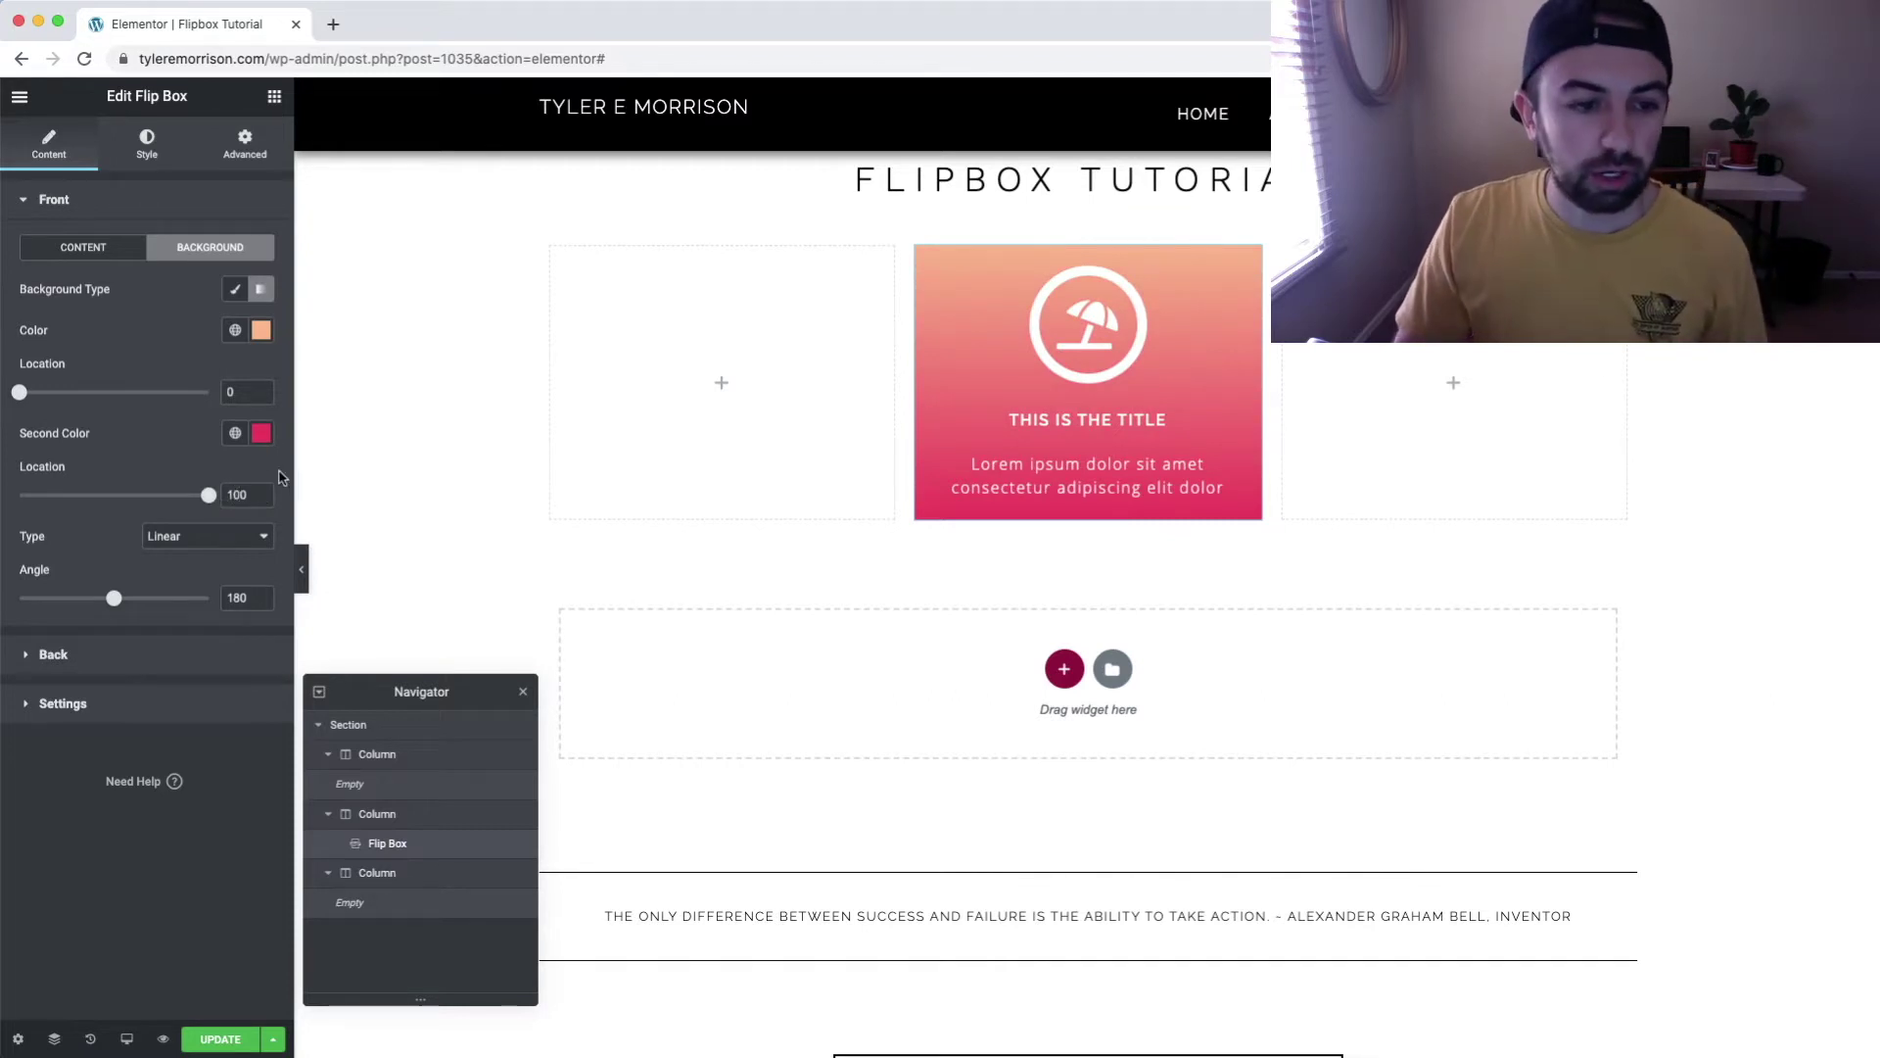
Try the Radial type and a smaller angle for the front gradient, returning it to Linear at 180.
{"action": "left_click", "coordinate": [218, 551]}
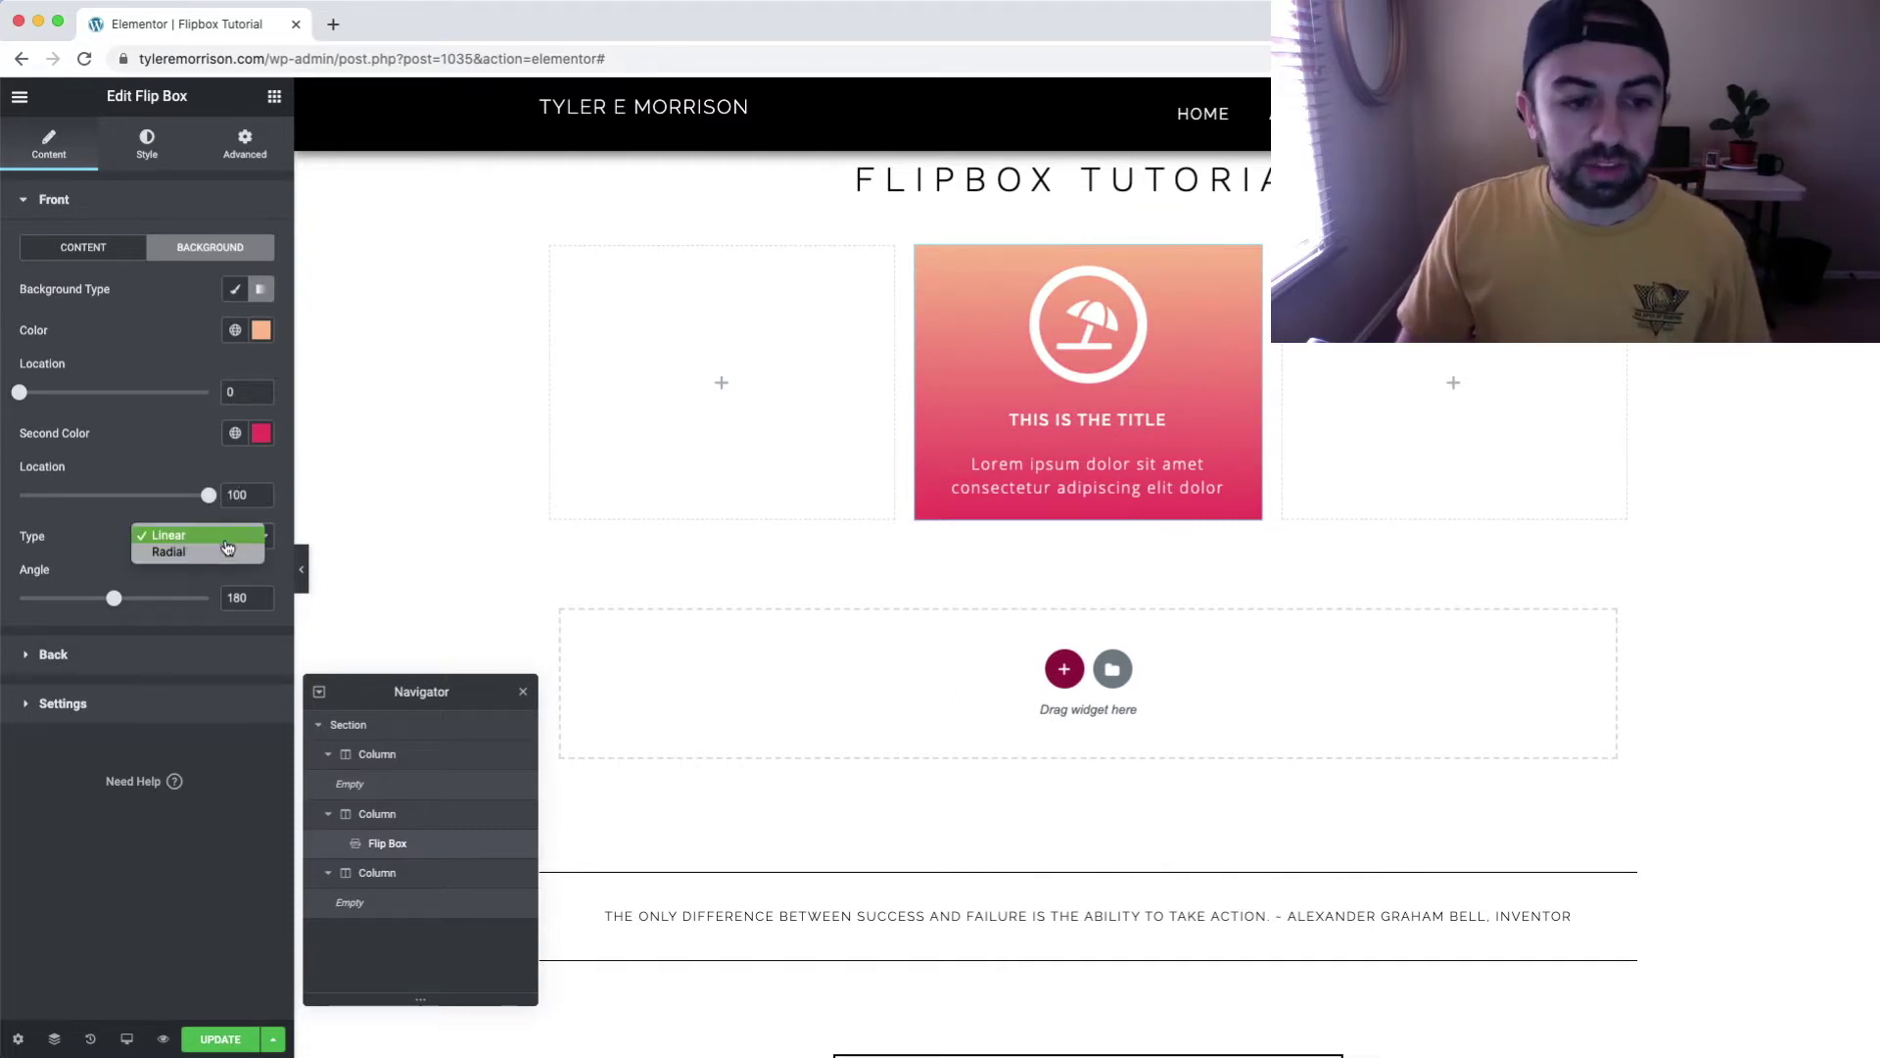
{"action": "left_click", "coordinate": [220, 554]}
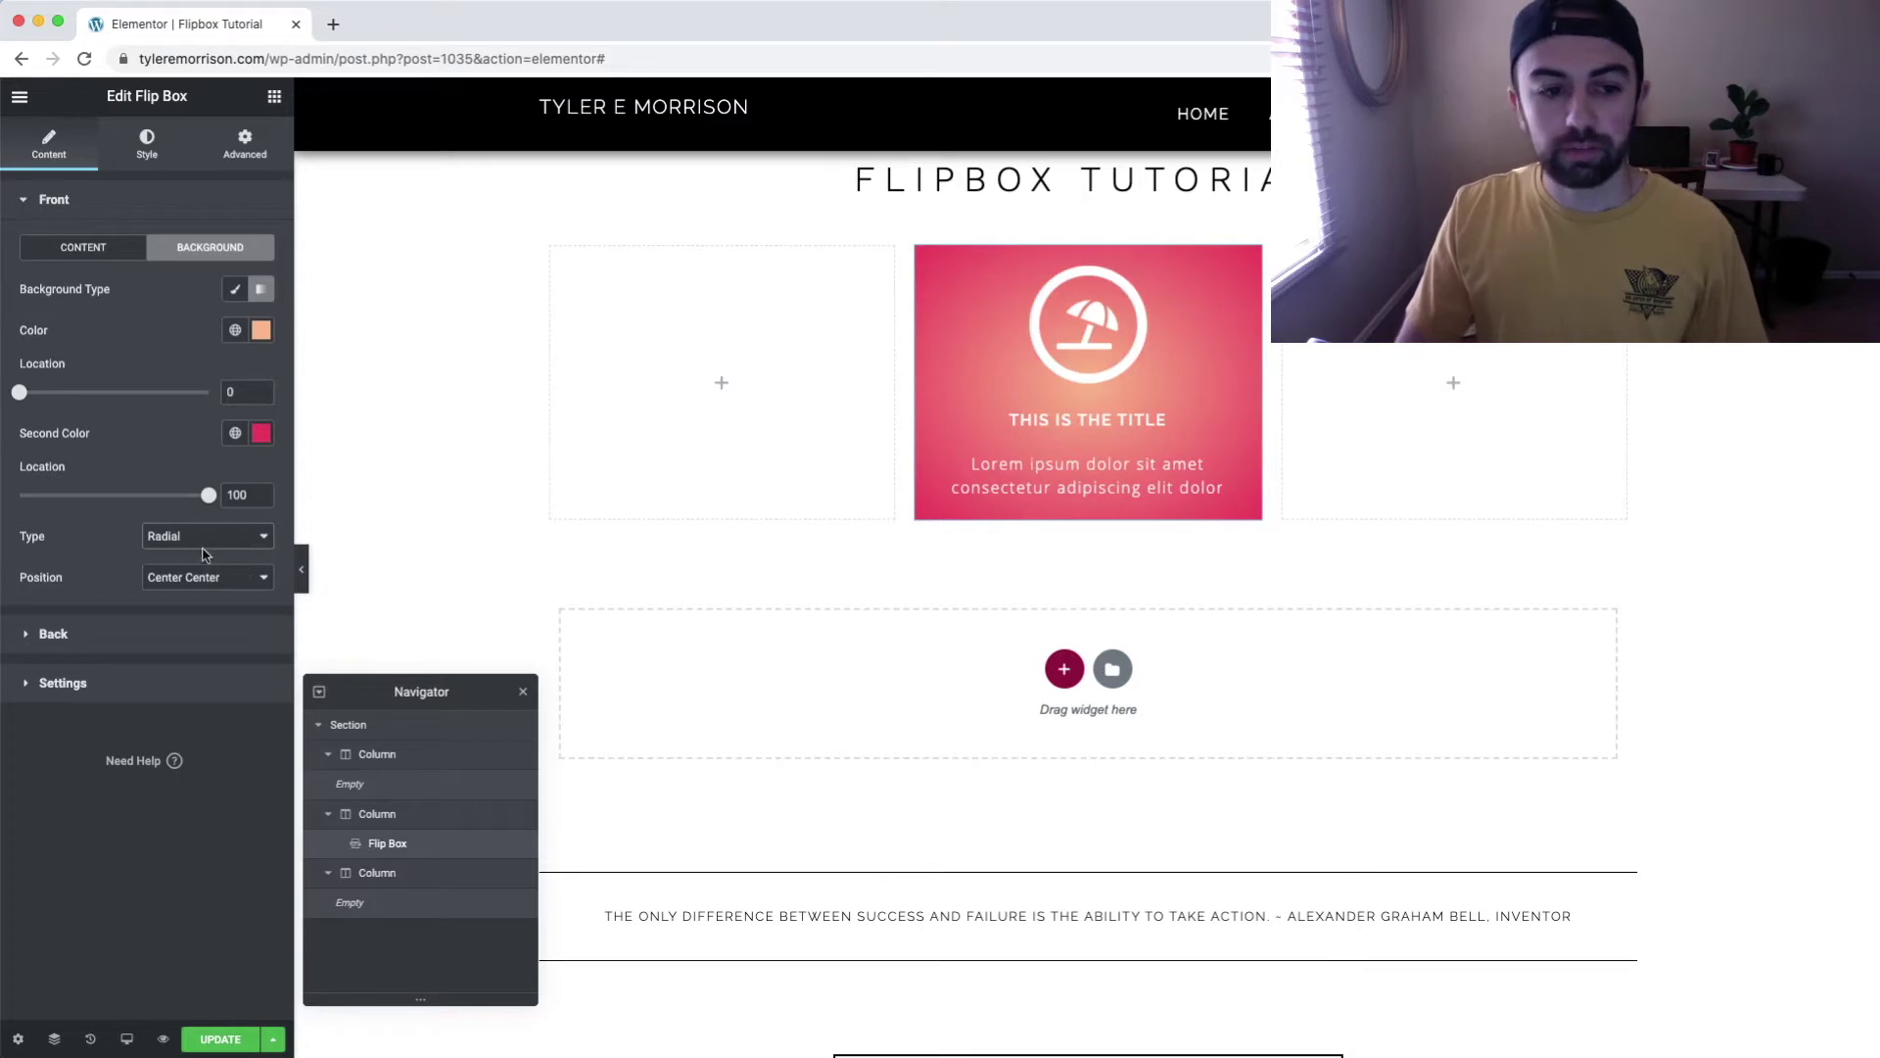
{"action": "left_click", "coordinate": [252, 540]}
{"action": "left_click", "coordinate": [171, 516]}
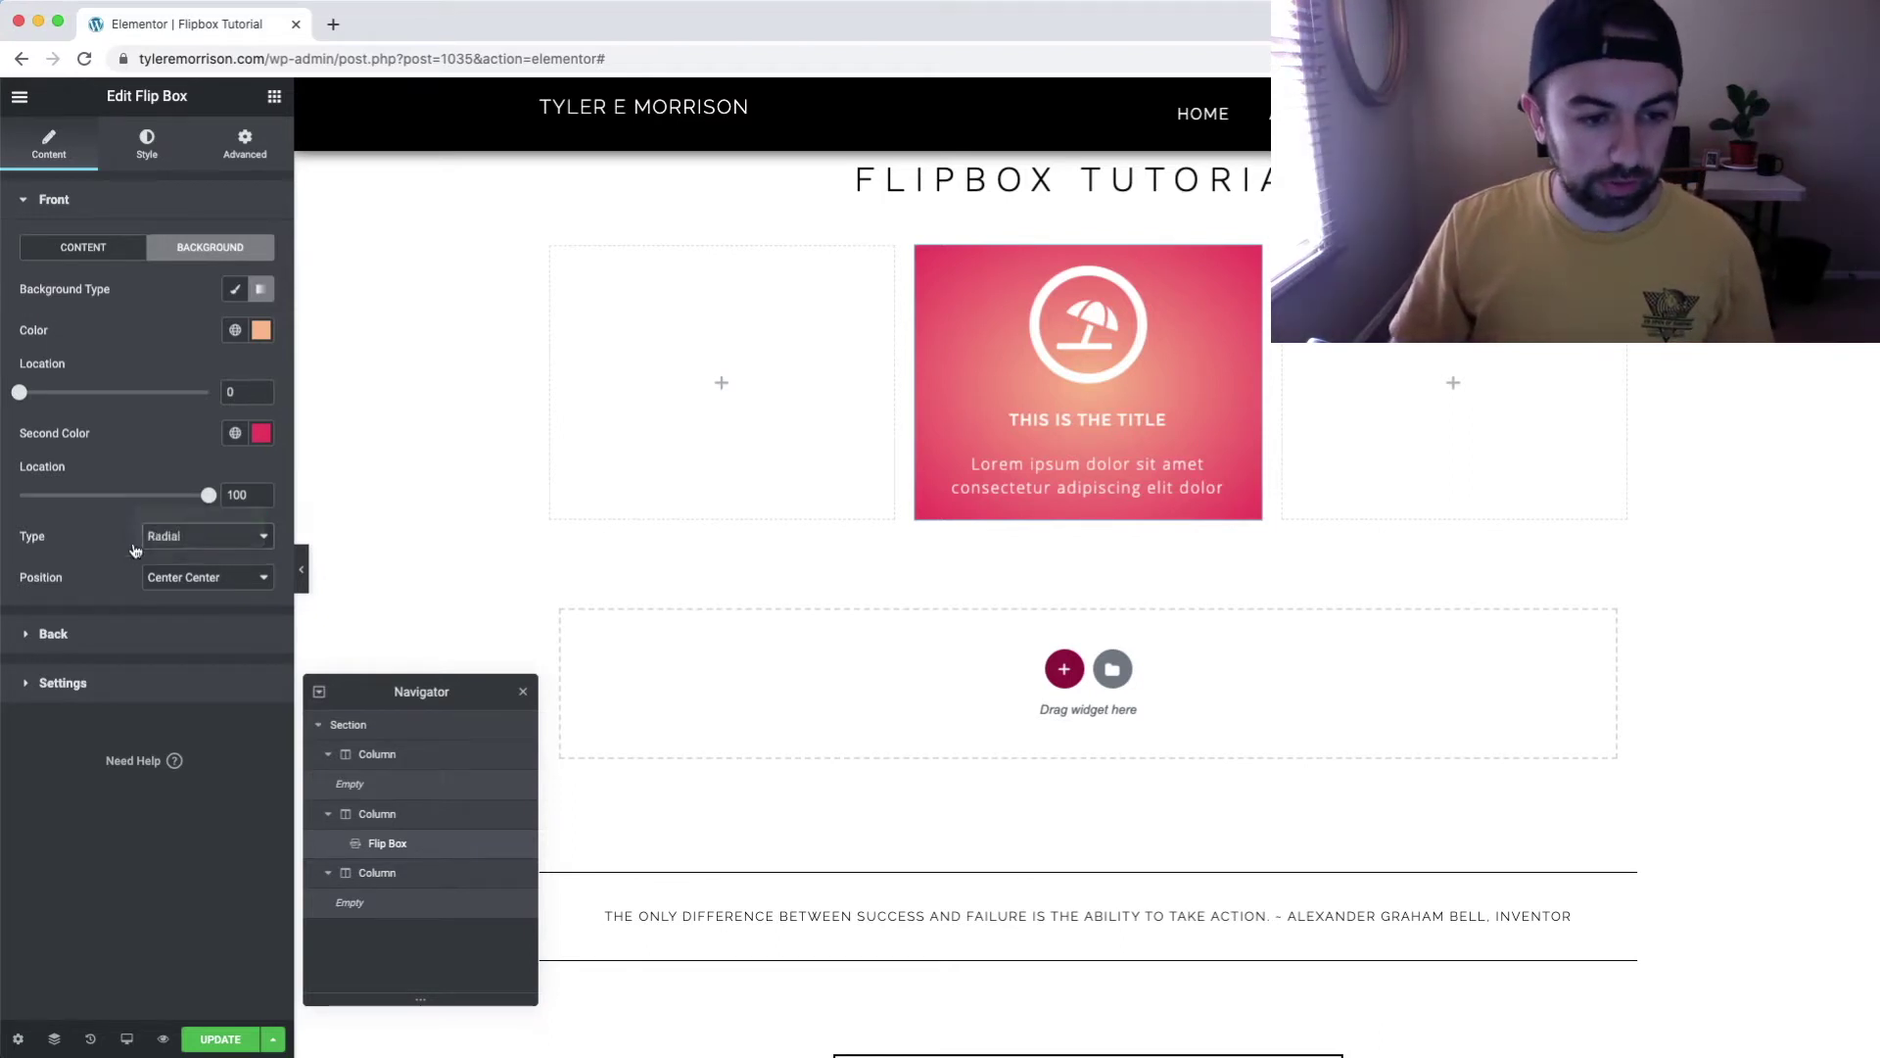
{"action": "mouse_move", "coordinate": [116, 608]}
{"action": "left_mouse_down"}
{"action": "mouse_move", "coordinate": [142, 602]}
{"action": "mouse_move", "coordinate": [85, 601]}
{"action": "left_mouse_up"}
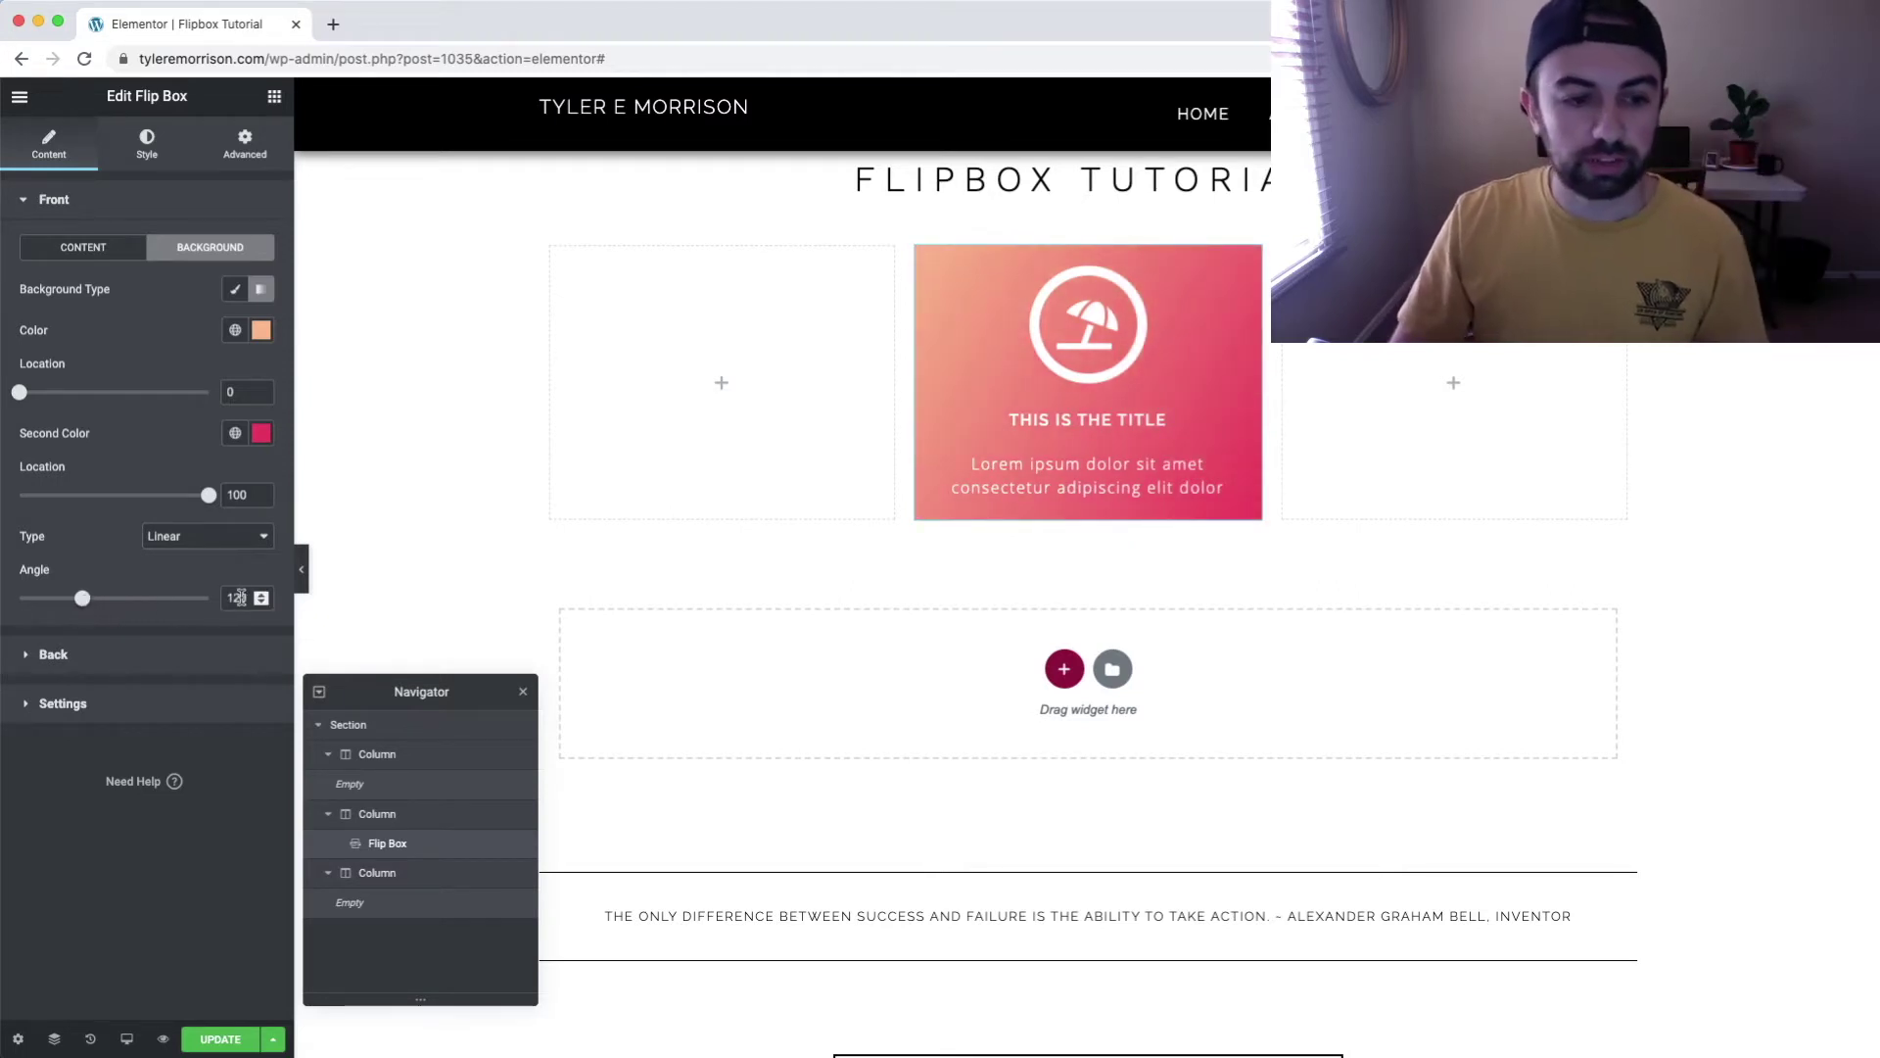
{"action": "type", "text": "180"}
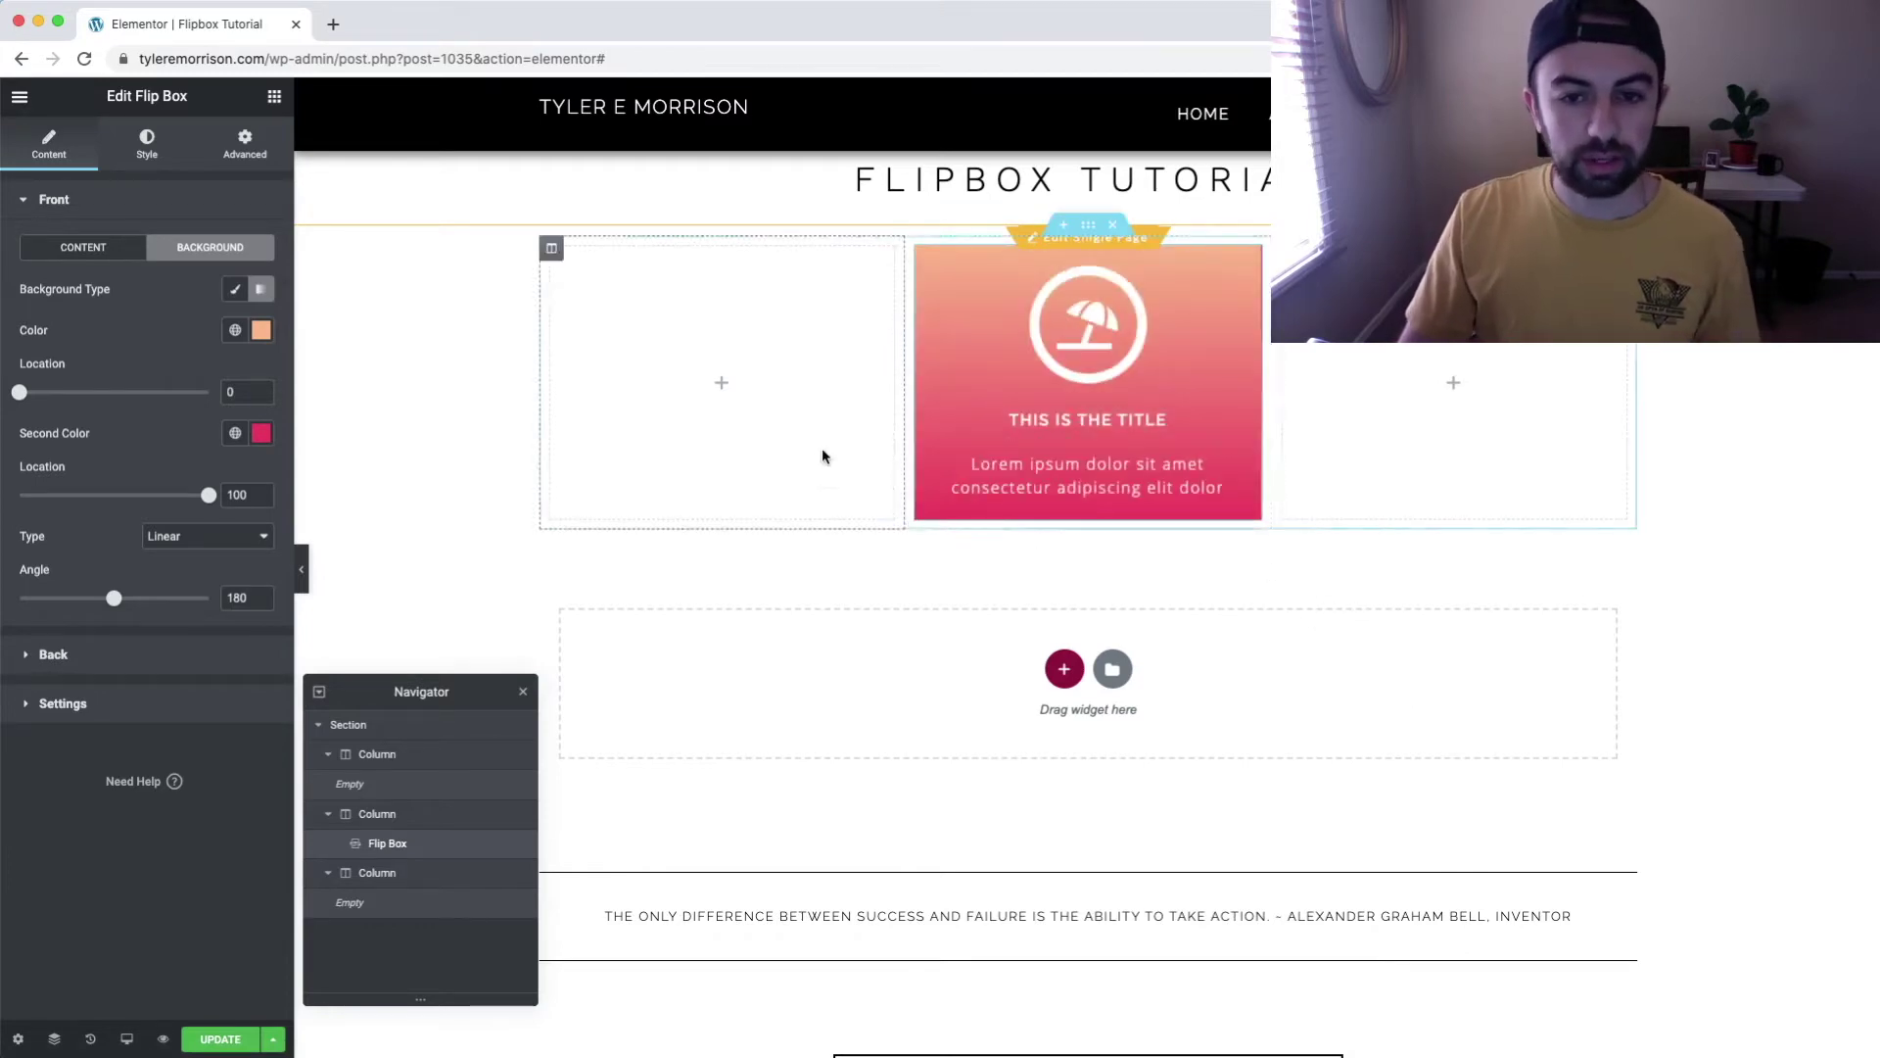
Open the background settings for the flip box's back, try Gradient, and set the background type to Classic.
{"action": "left_click", "coordinate": [46, 200]}
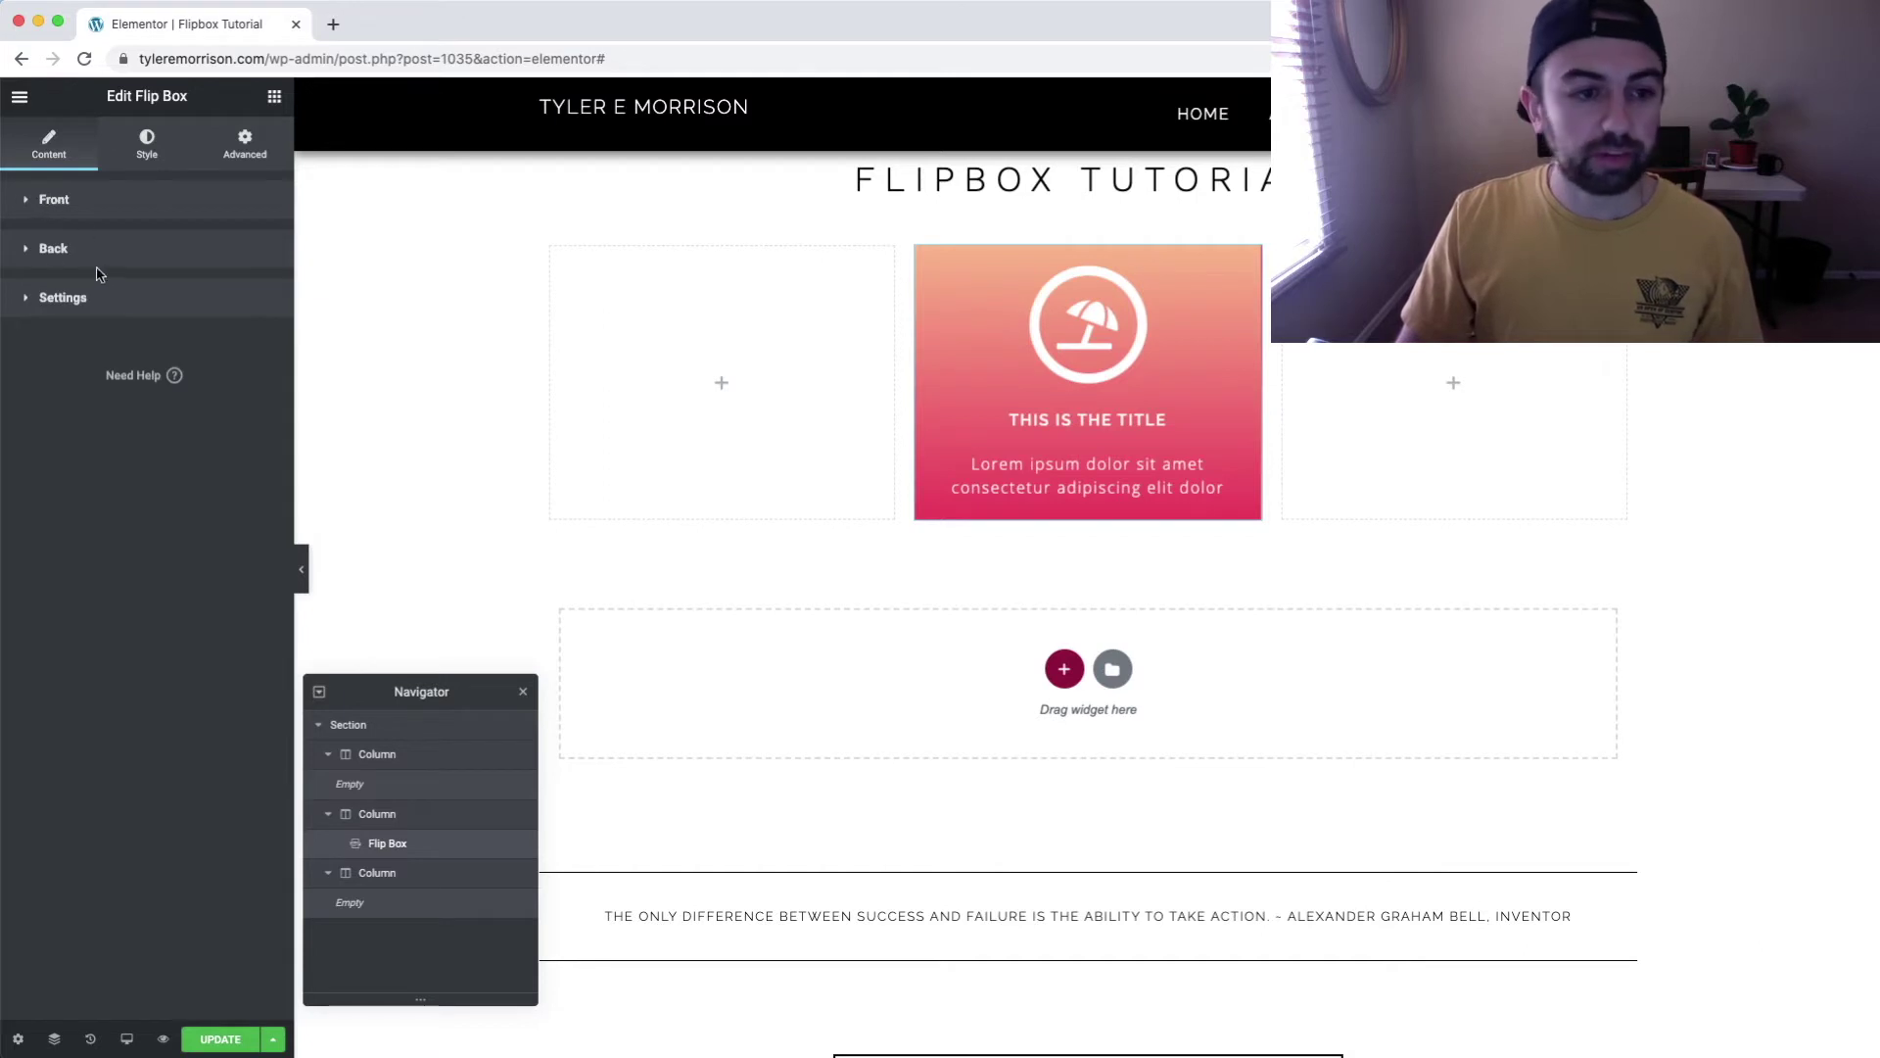
{"action": "left_click", "coordinate": [47, 248]}
{"action": "left_click", "coordinate": [215, 296]}
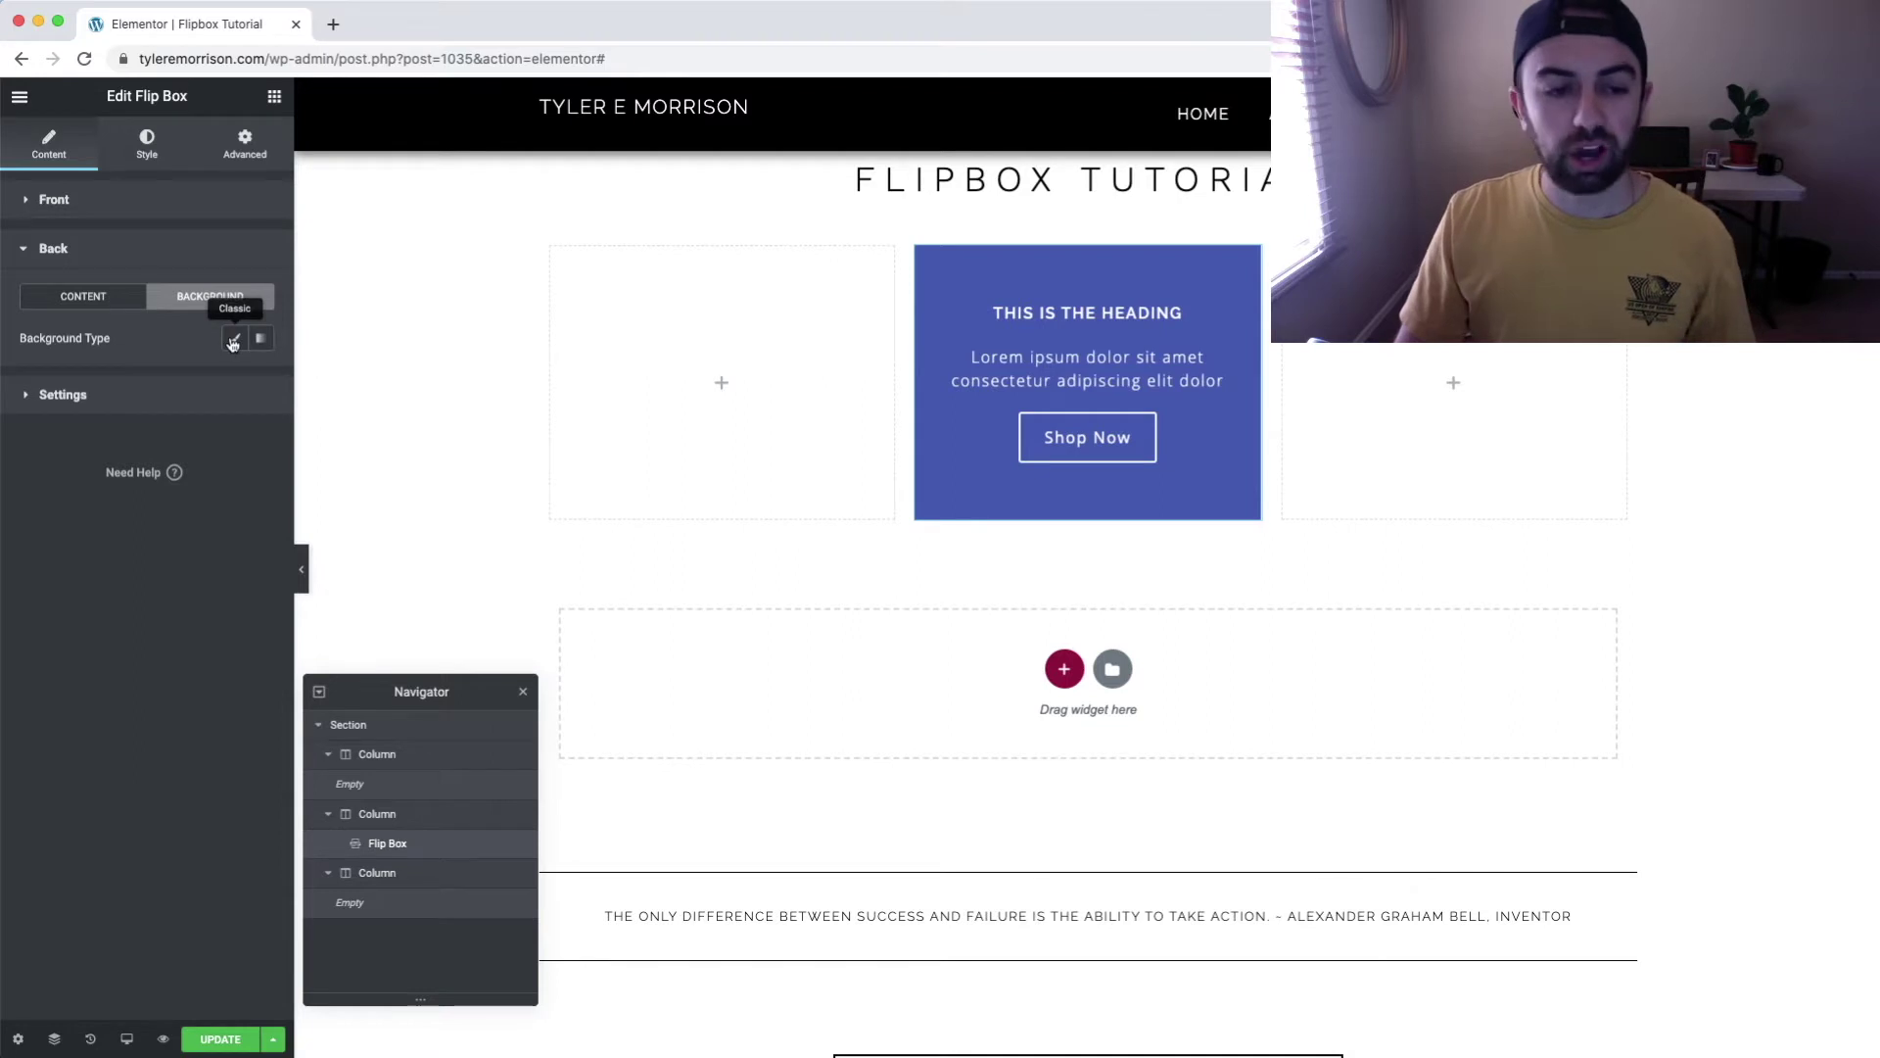
{"action": "left_click", "coordinate": [232, 338]}
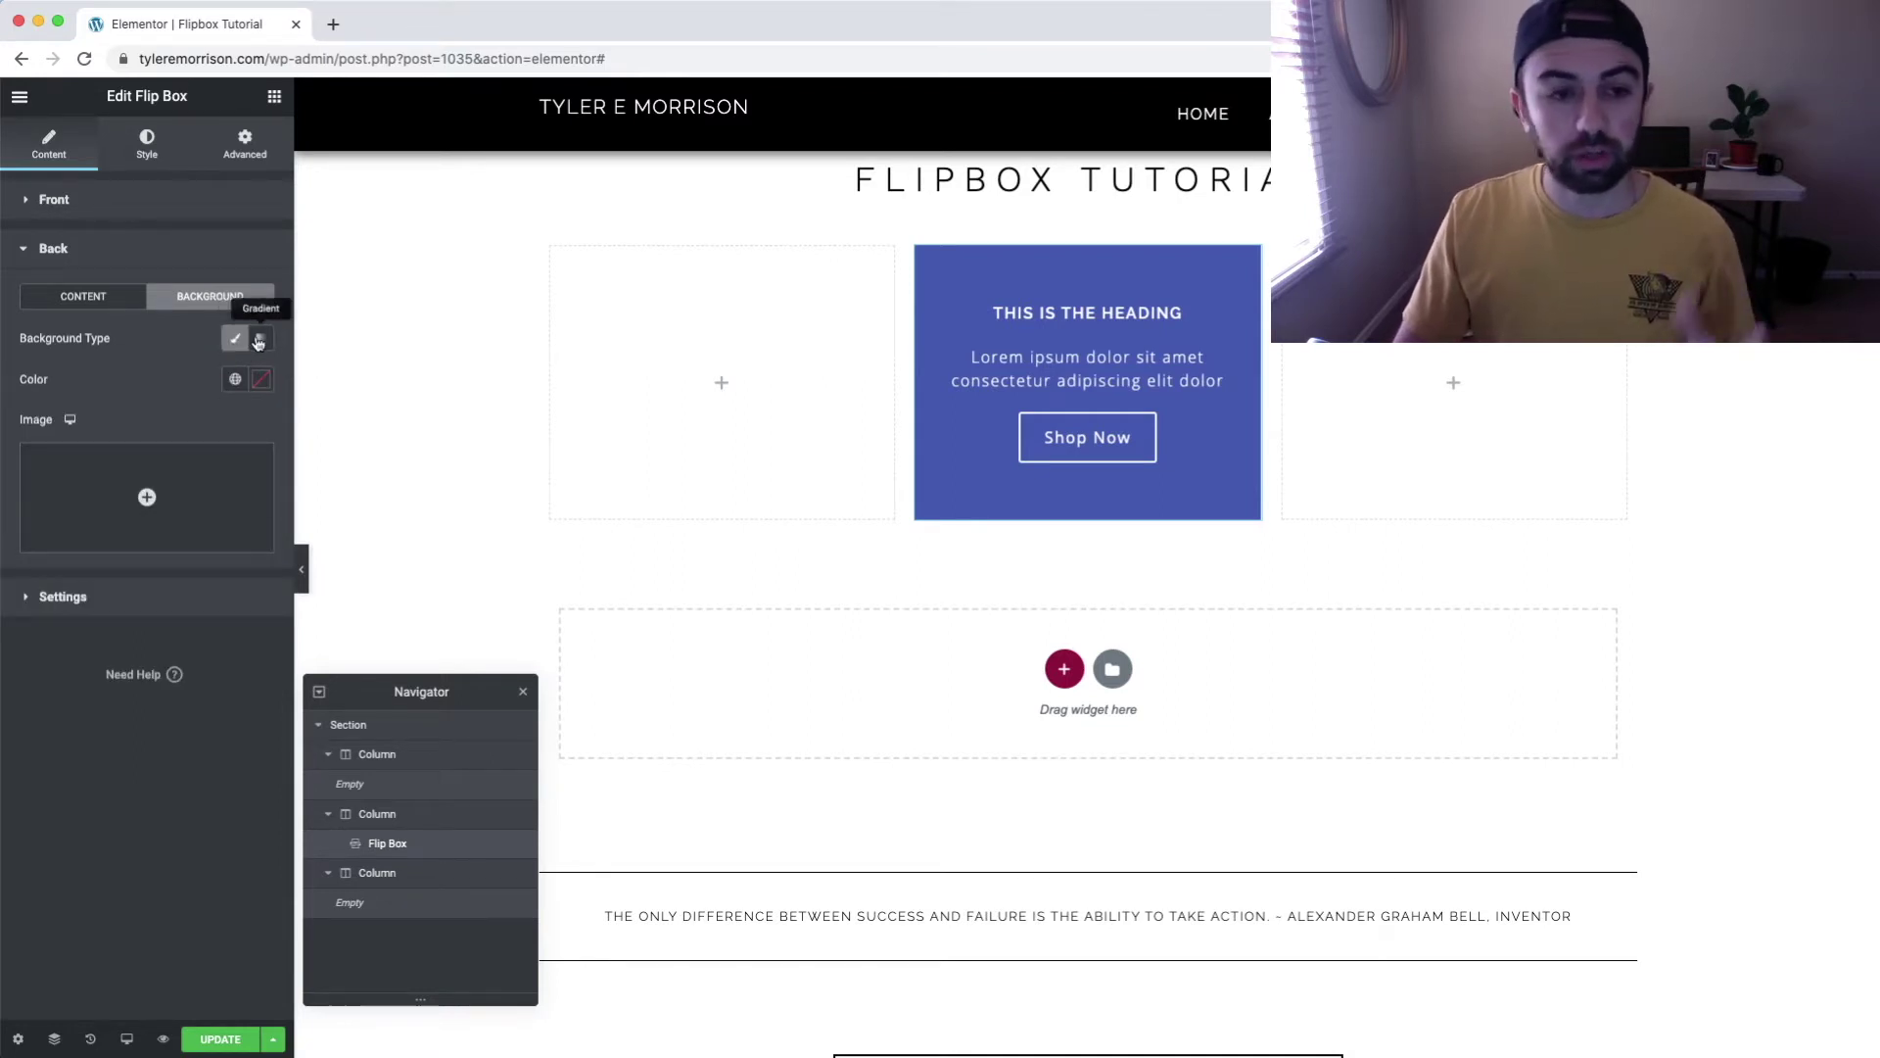
{"action": "left_click", "coordinate": [260, 340]}
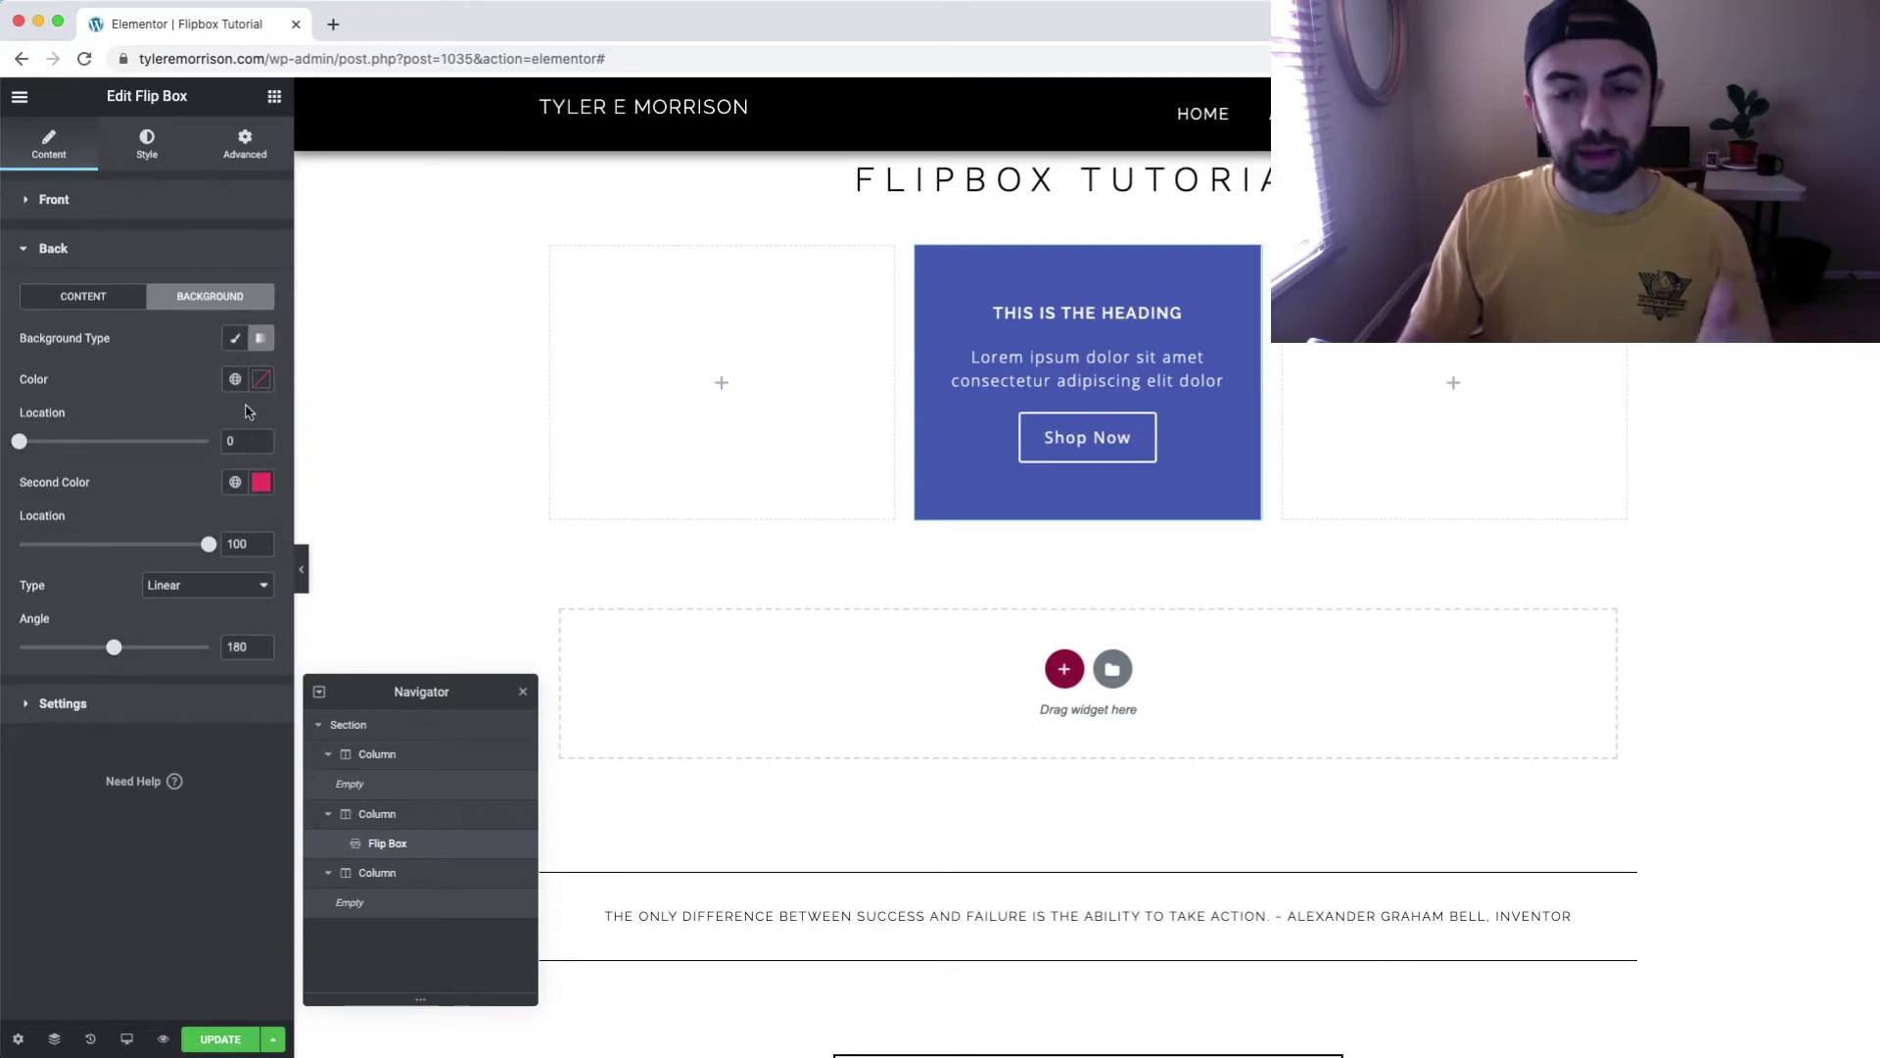
{"action": "left_click", "coordinate": [234, 338]}
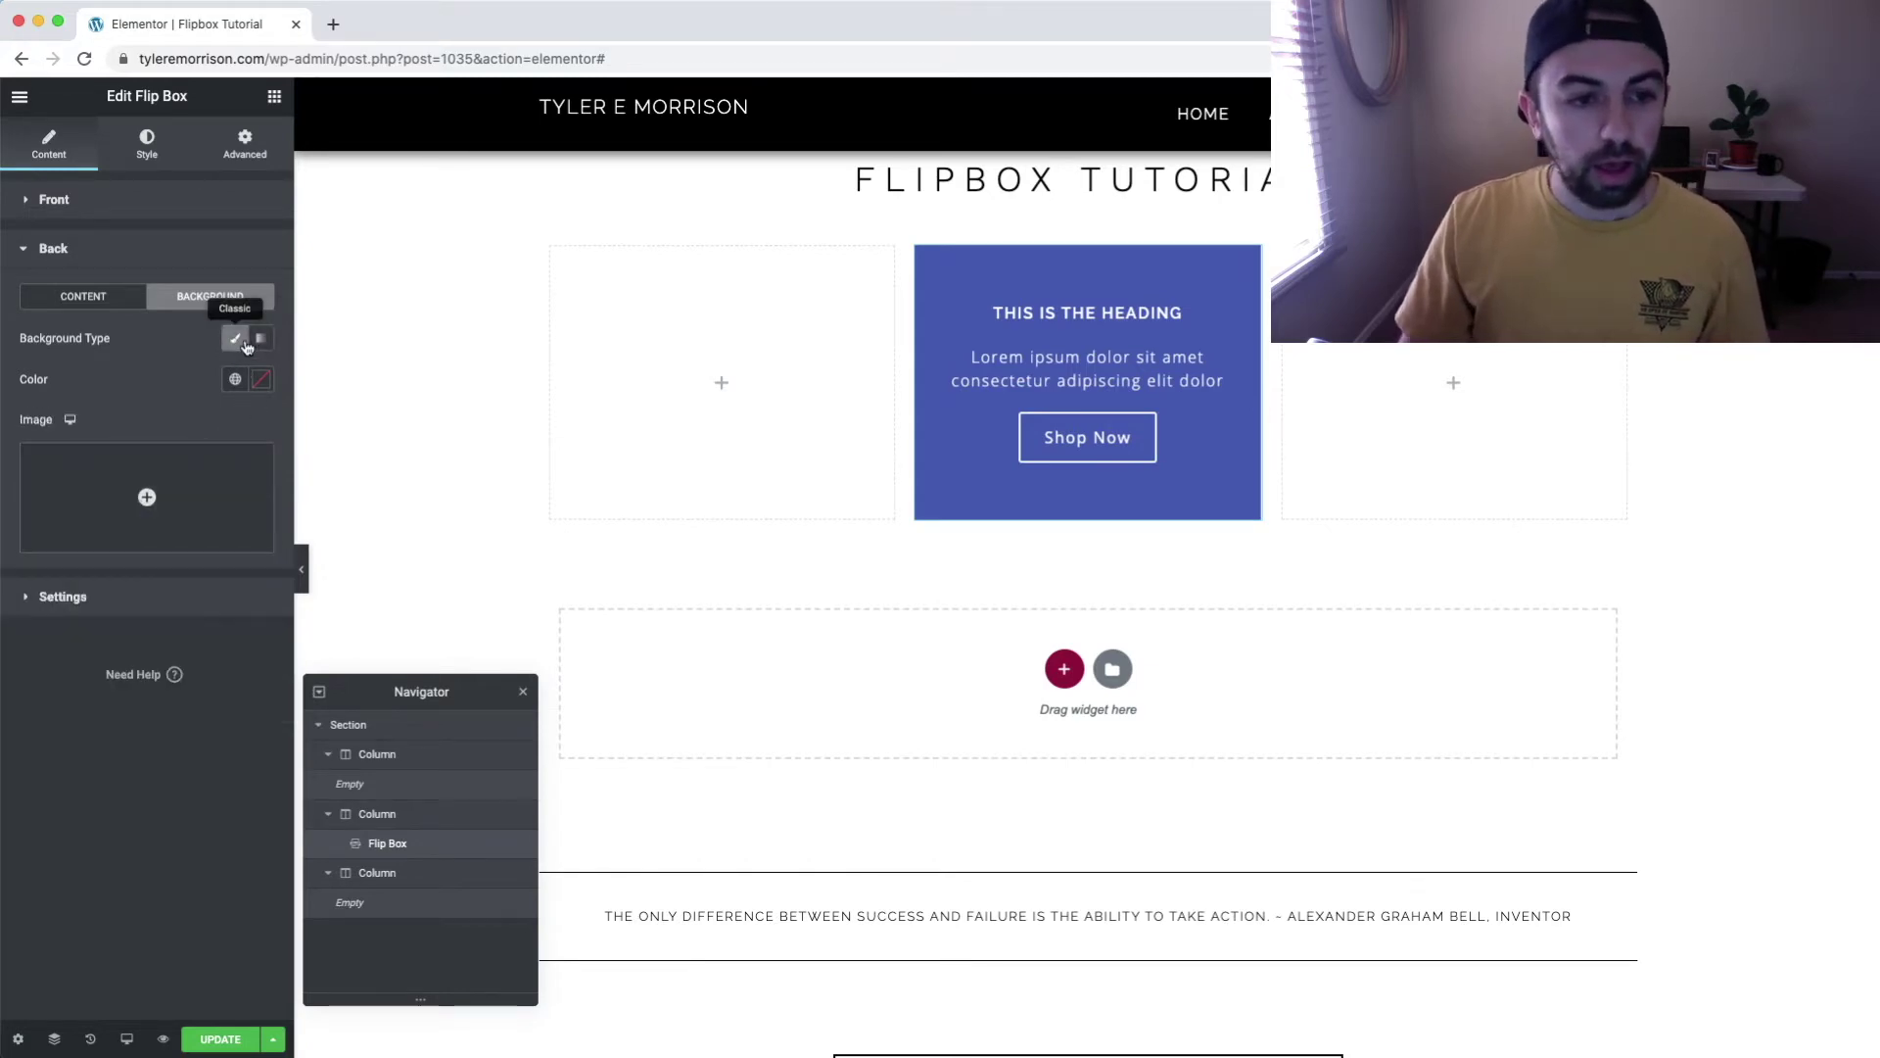
Try None and Image as the graphic element on the flip box's front, and return it to Icon.
{"action": "left_click", "coordinate": [88, 198]}
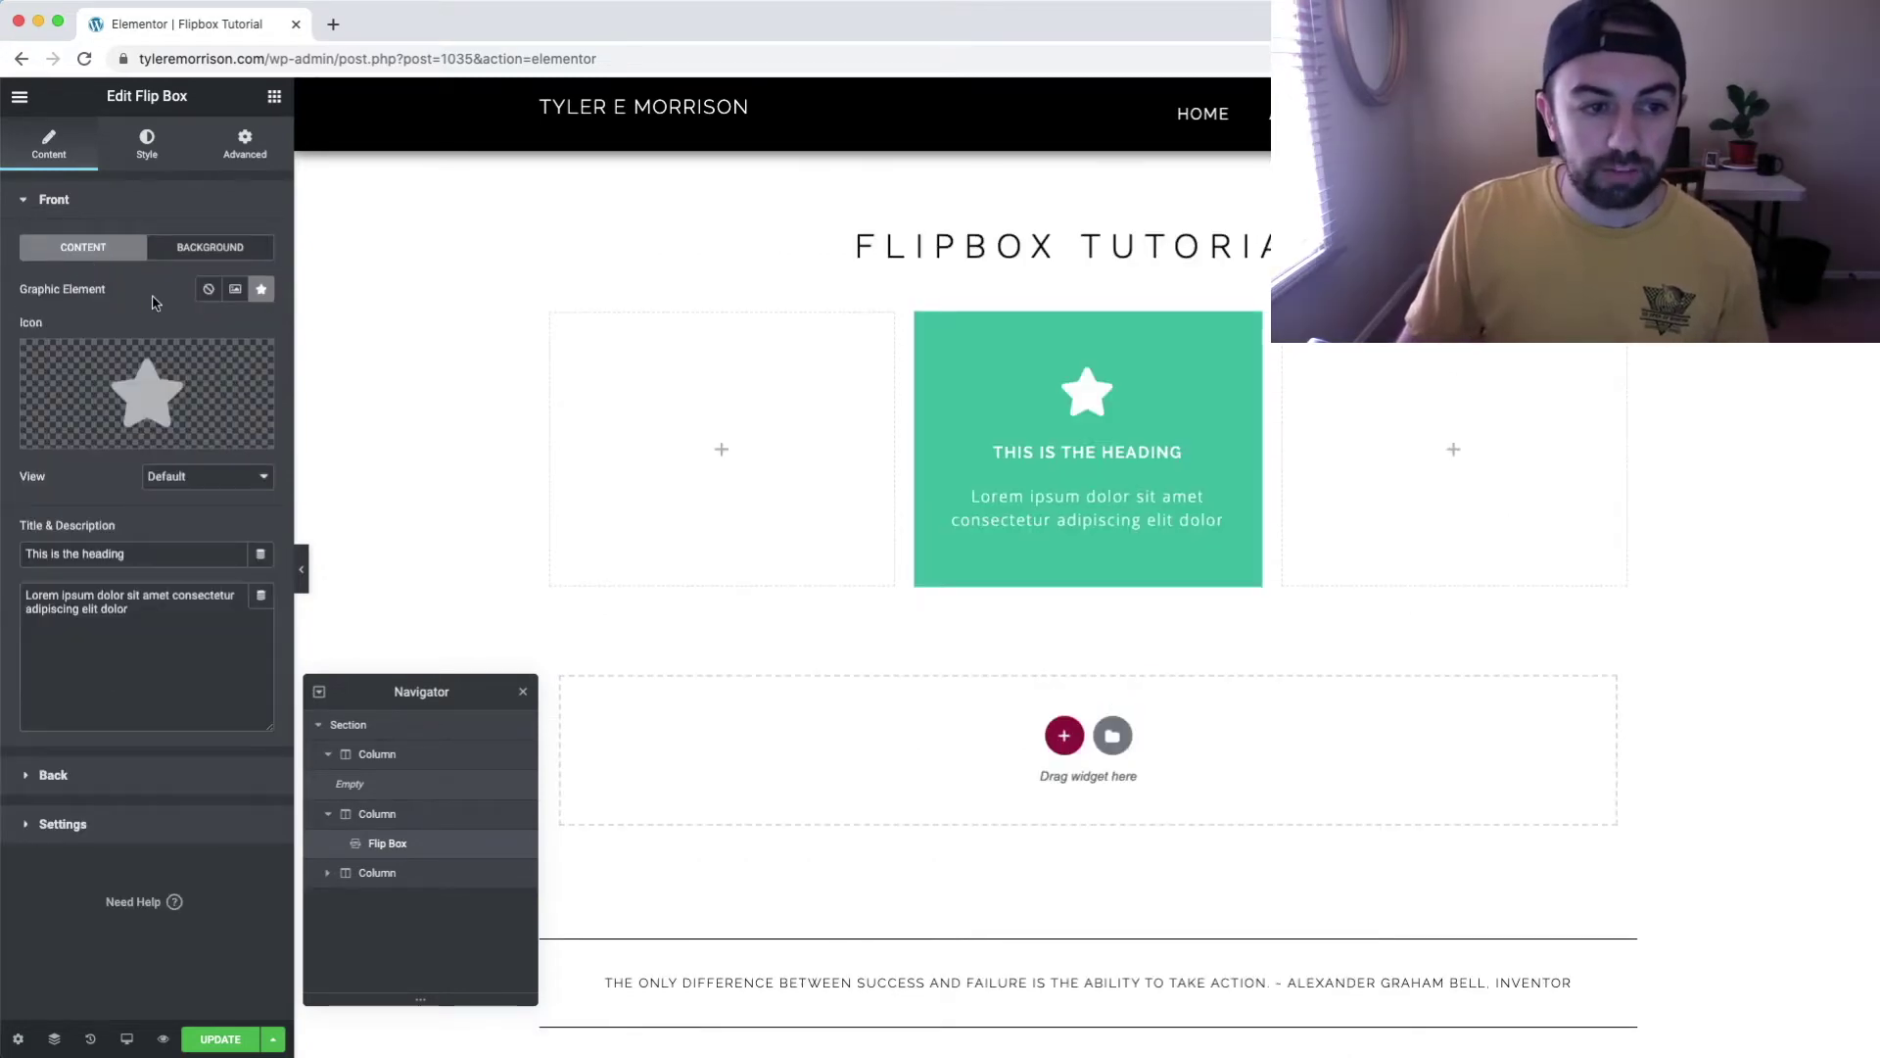
{"action": "left_click", "coordinate": [208, 291]}
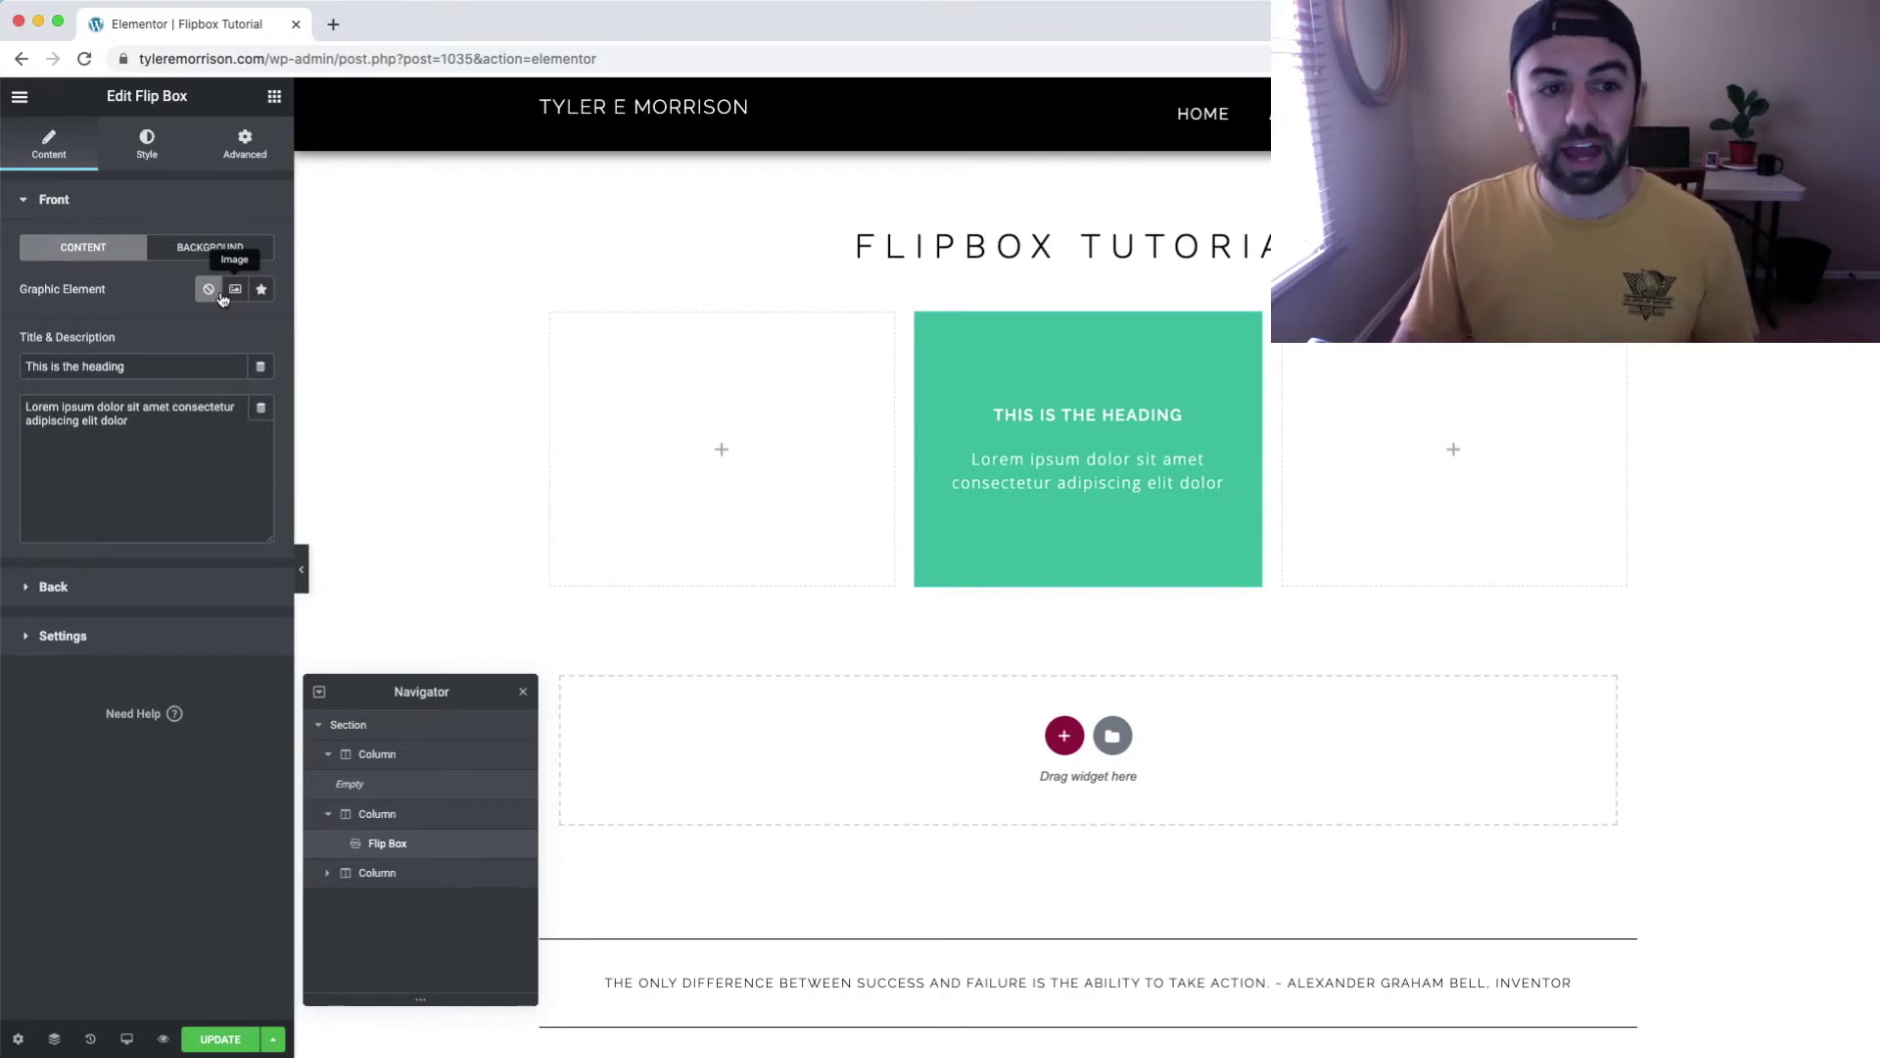
{"action": "left_click", "coordinate": [234, 297]}
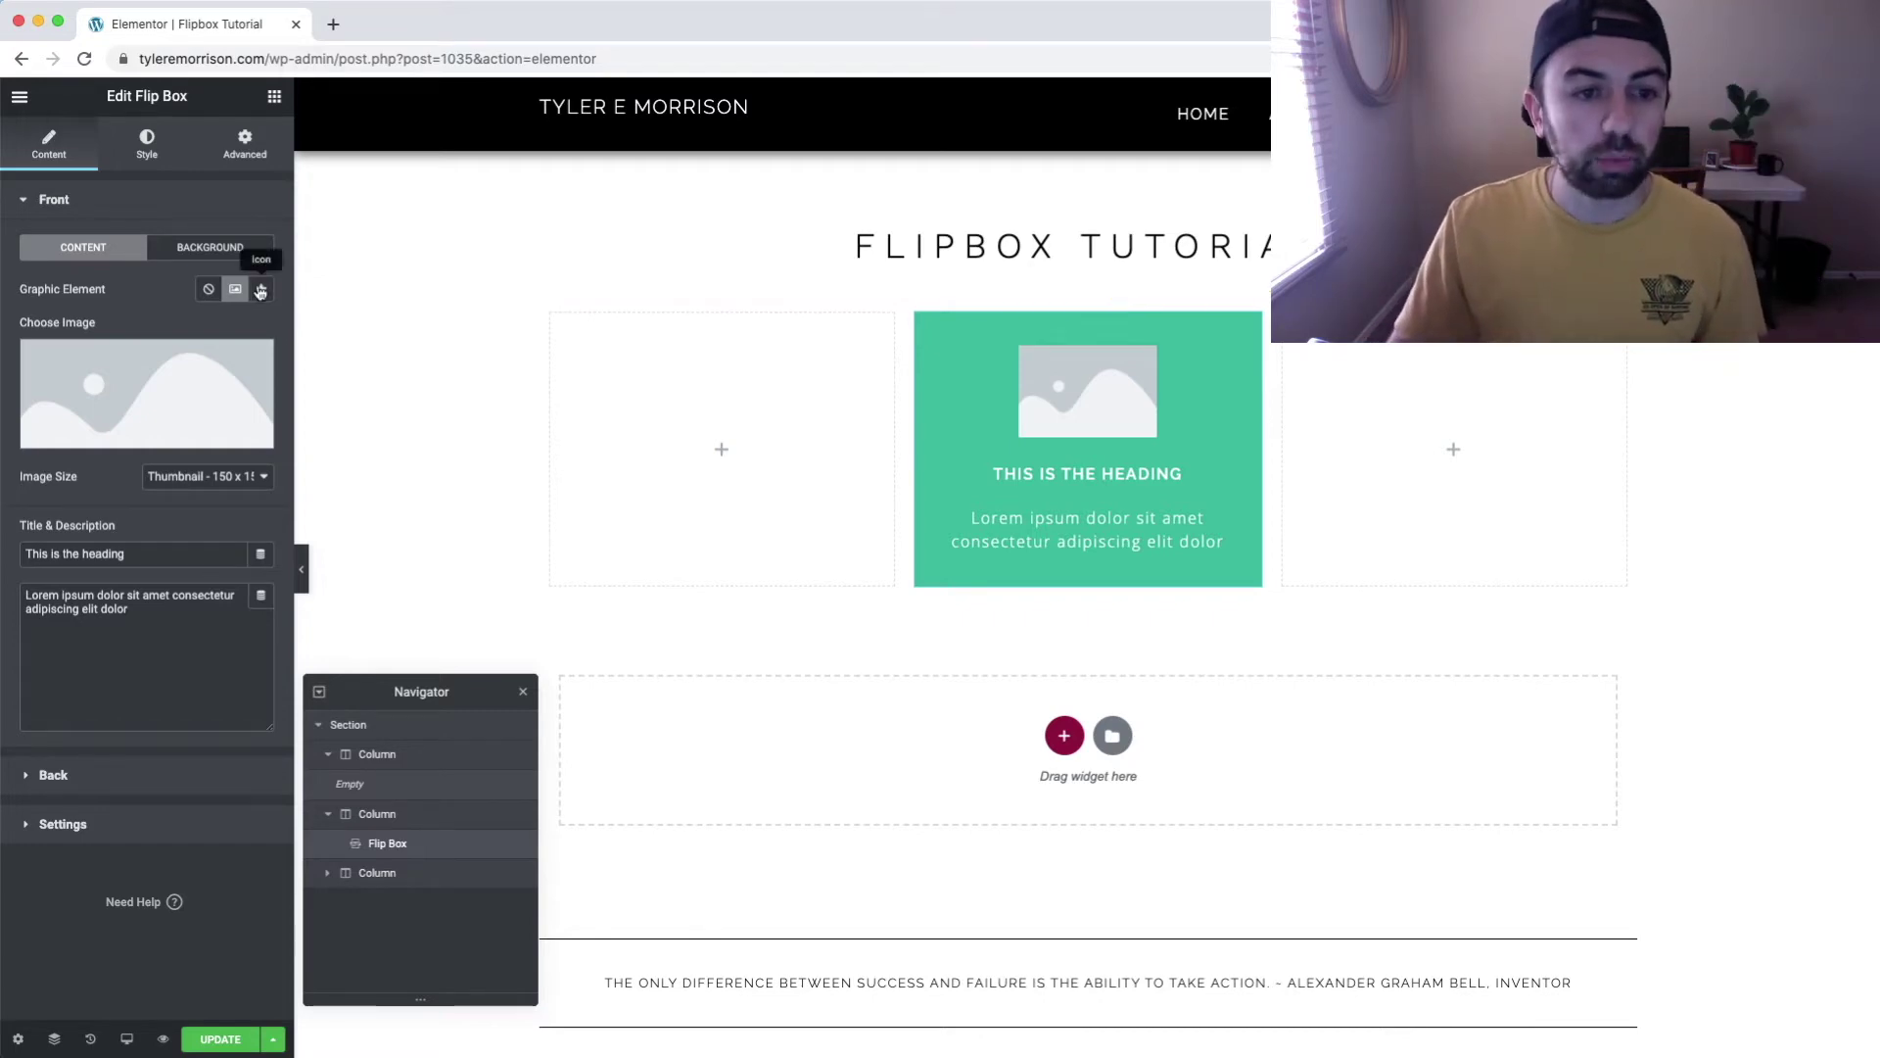
{"action": "left_click", "coordinate": [261, 289]}
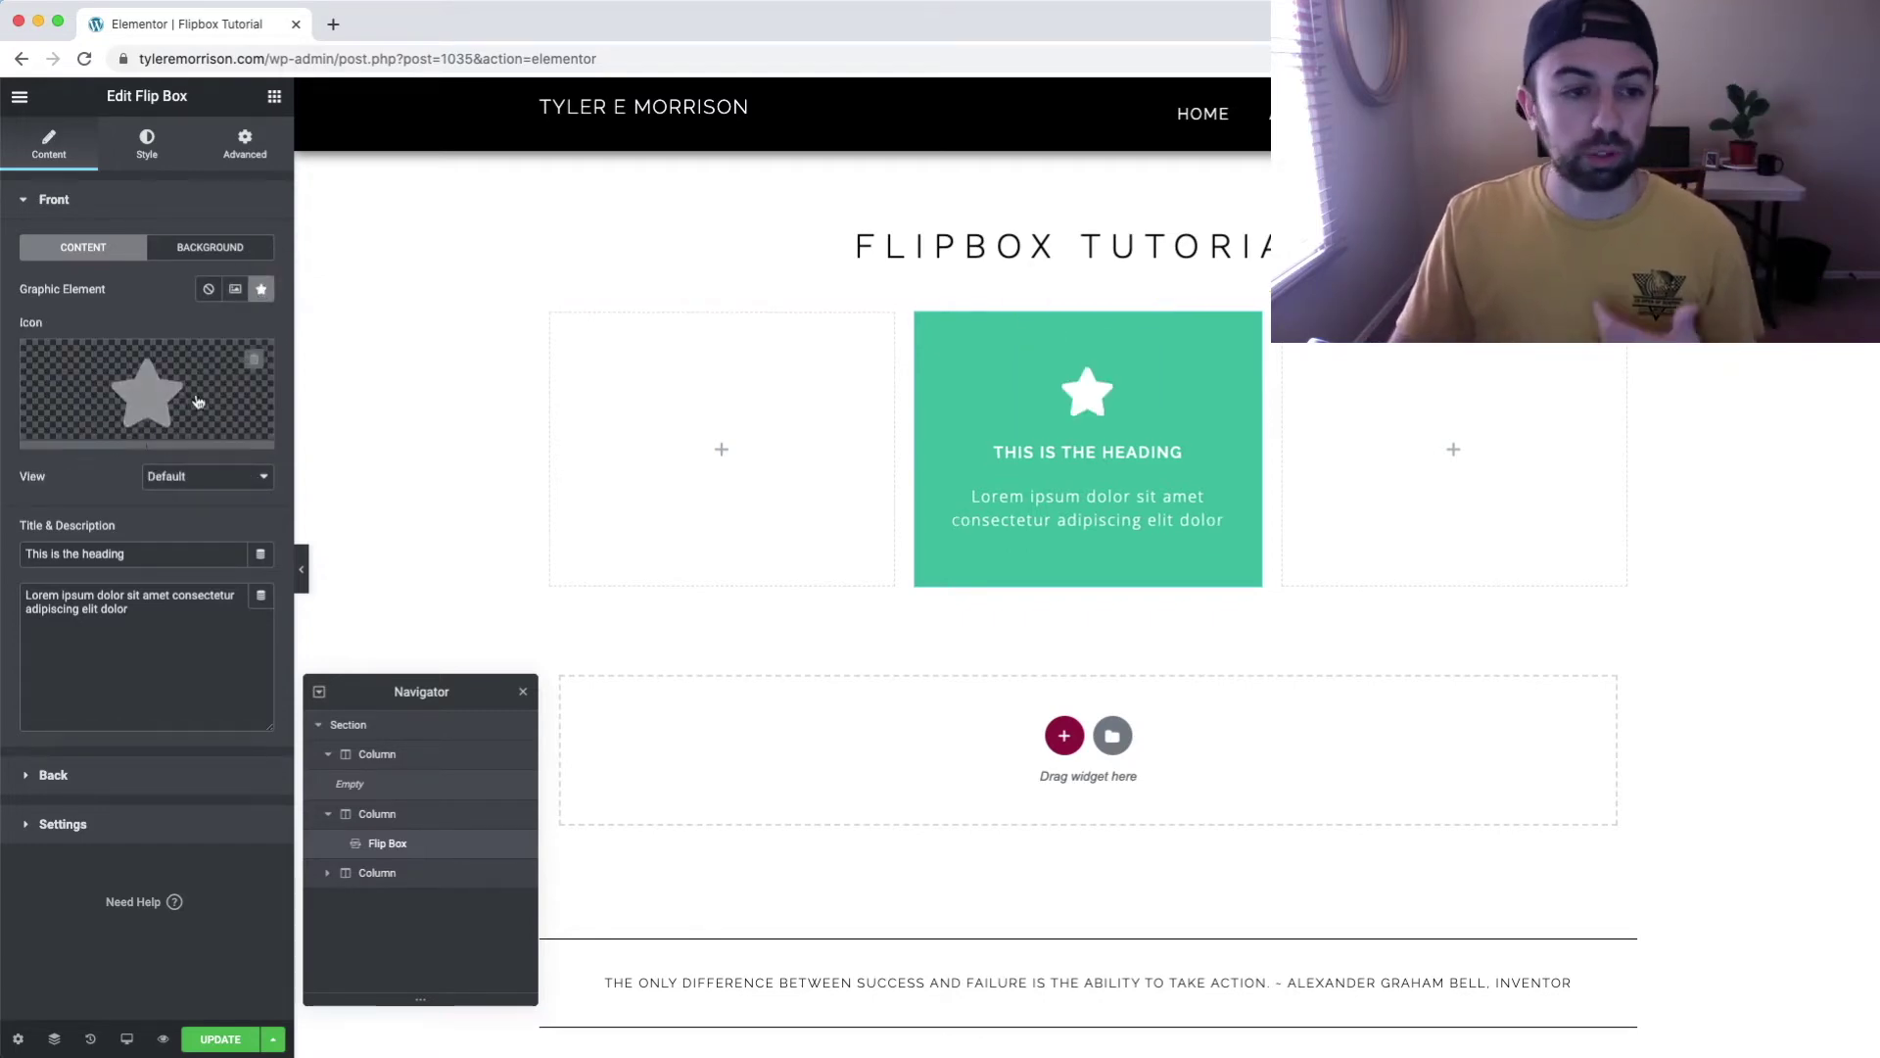
Replace the star icon on the flip box's front with the beach umbrella from the icon library.
{"action": "left_click", "coordinate": [145, 391]}
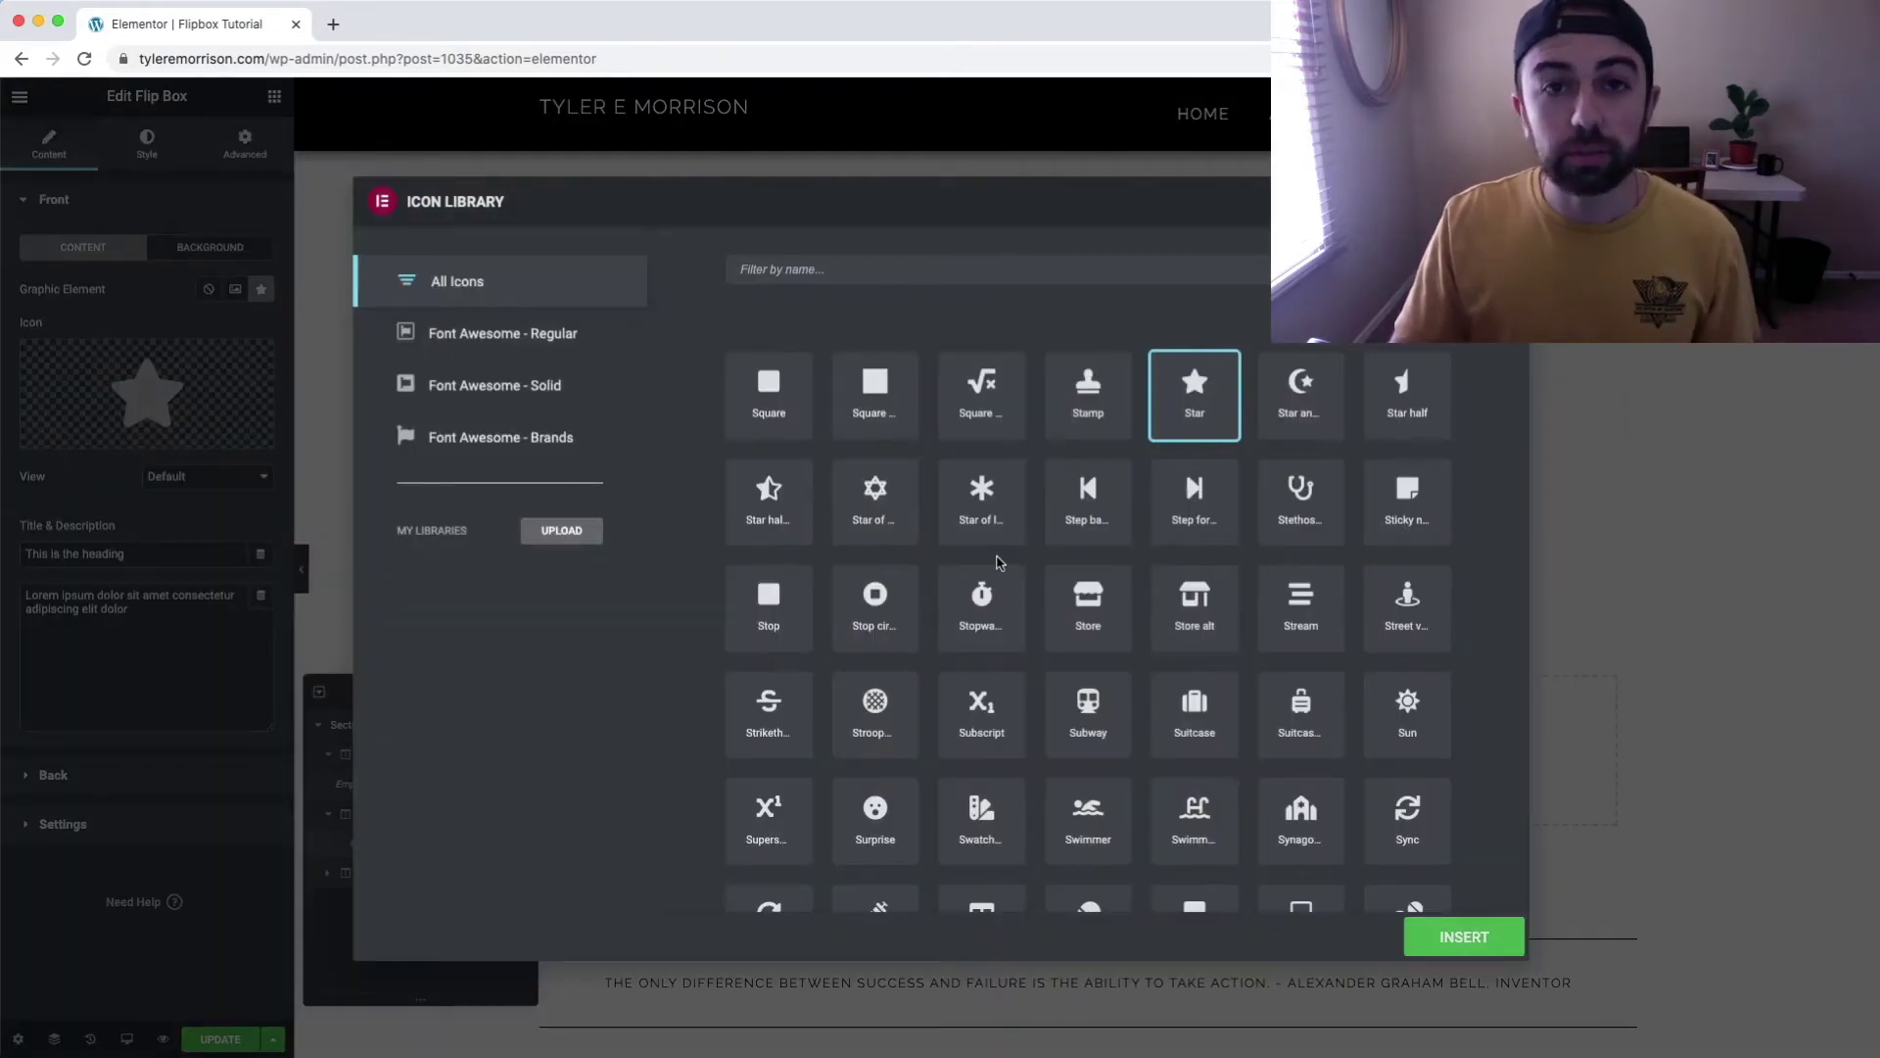
{"action": "scroll", "coordinate": [1077, 499], "scroll_direction": "down", "scroll_amount": 10}
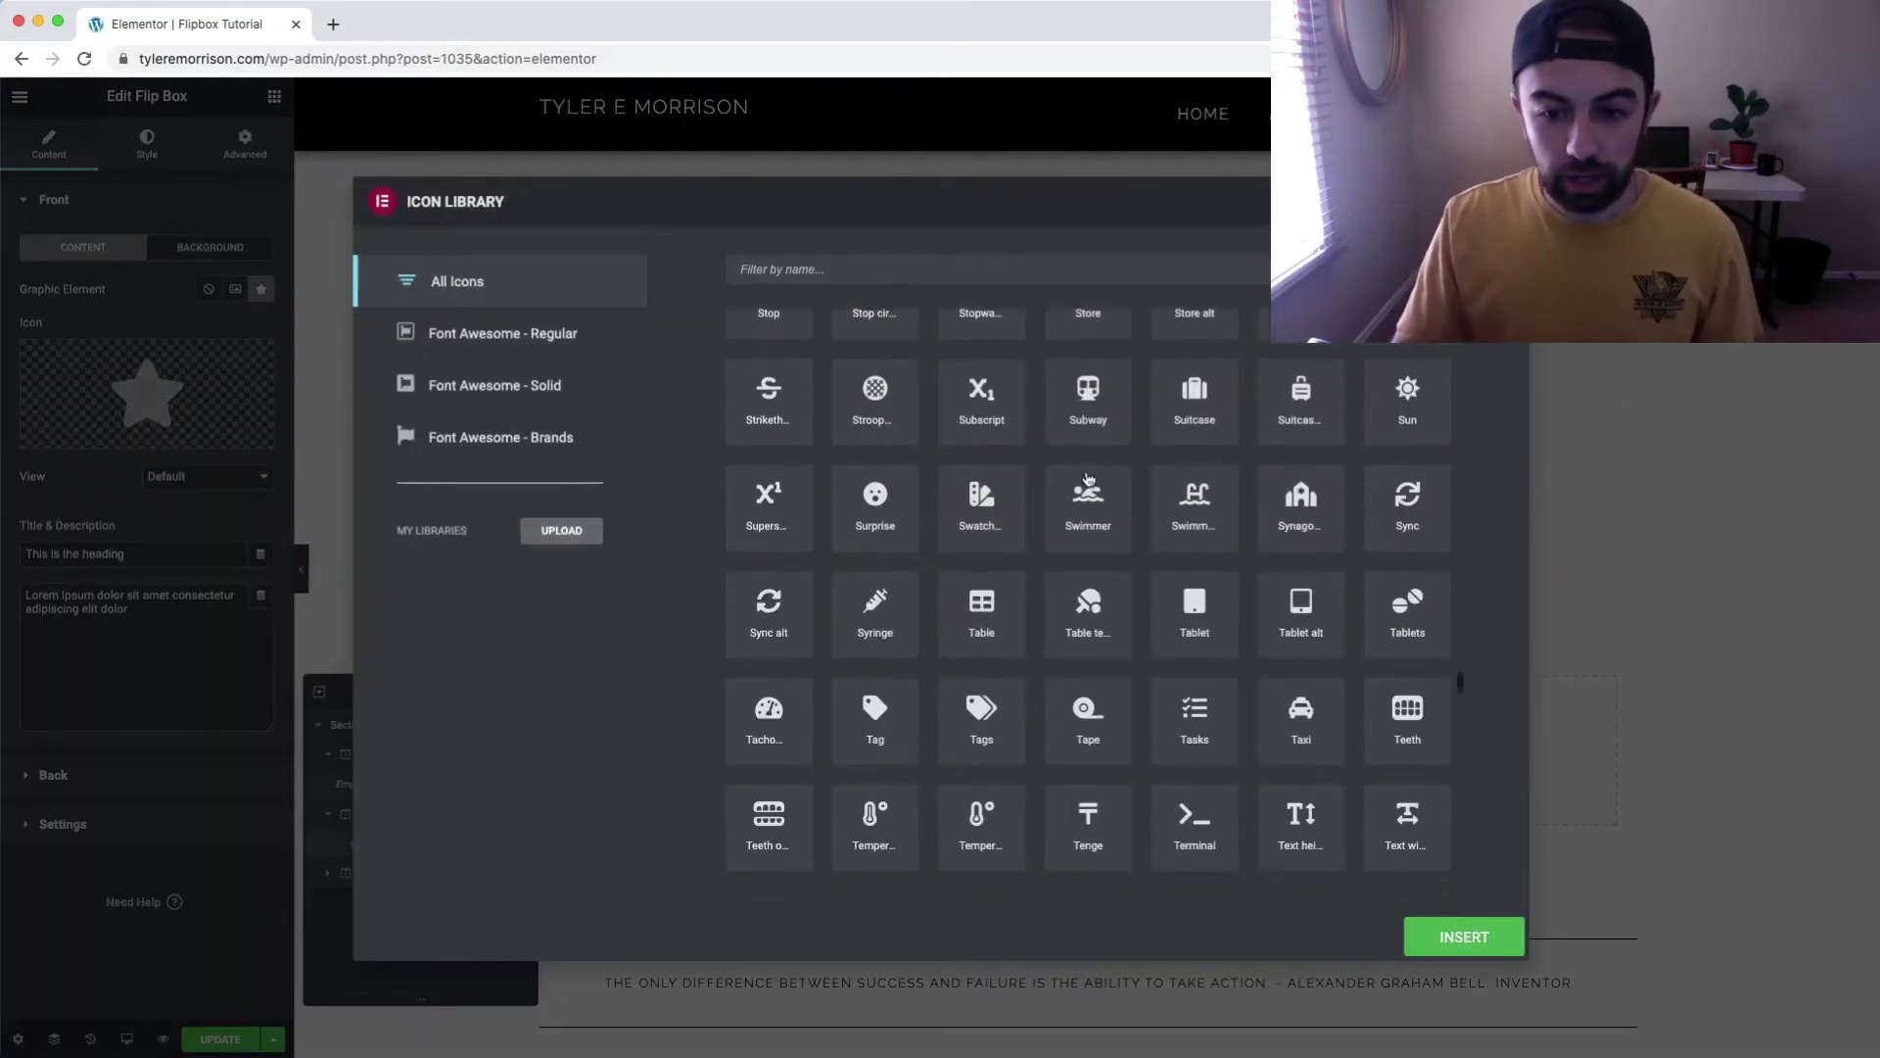
{"action": "scroll", "coordinate": [1087, 477], "scroll_direction": "down", "scroll_amount": 7}
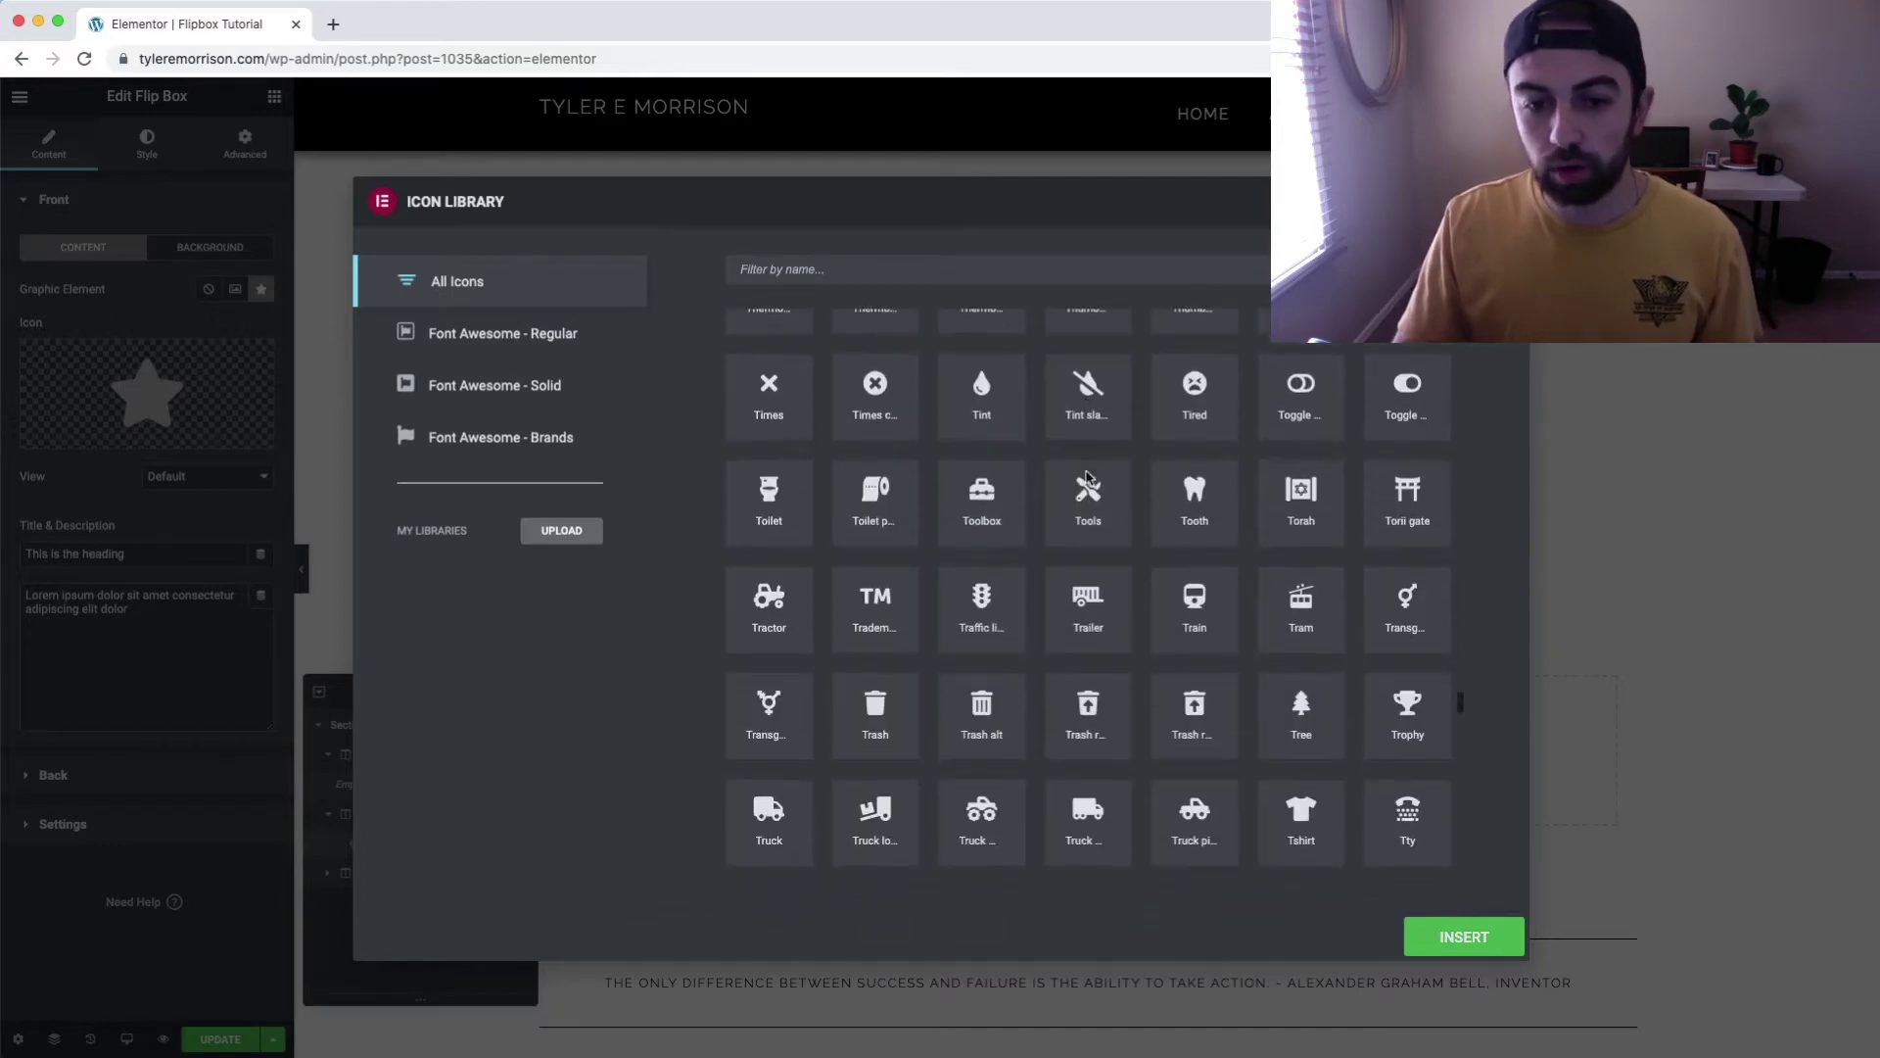
{"action": "left_click", "coordinate": [993, 576]}
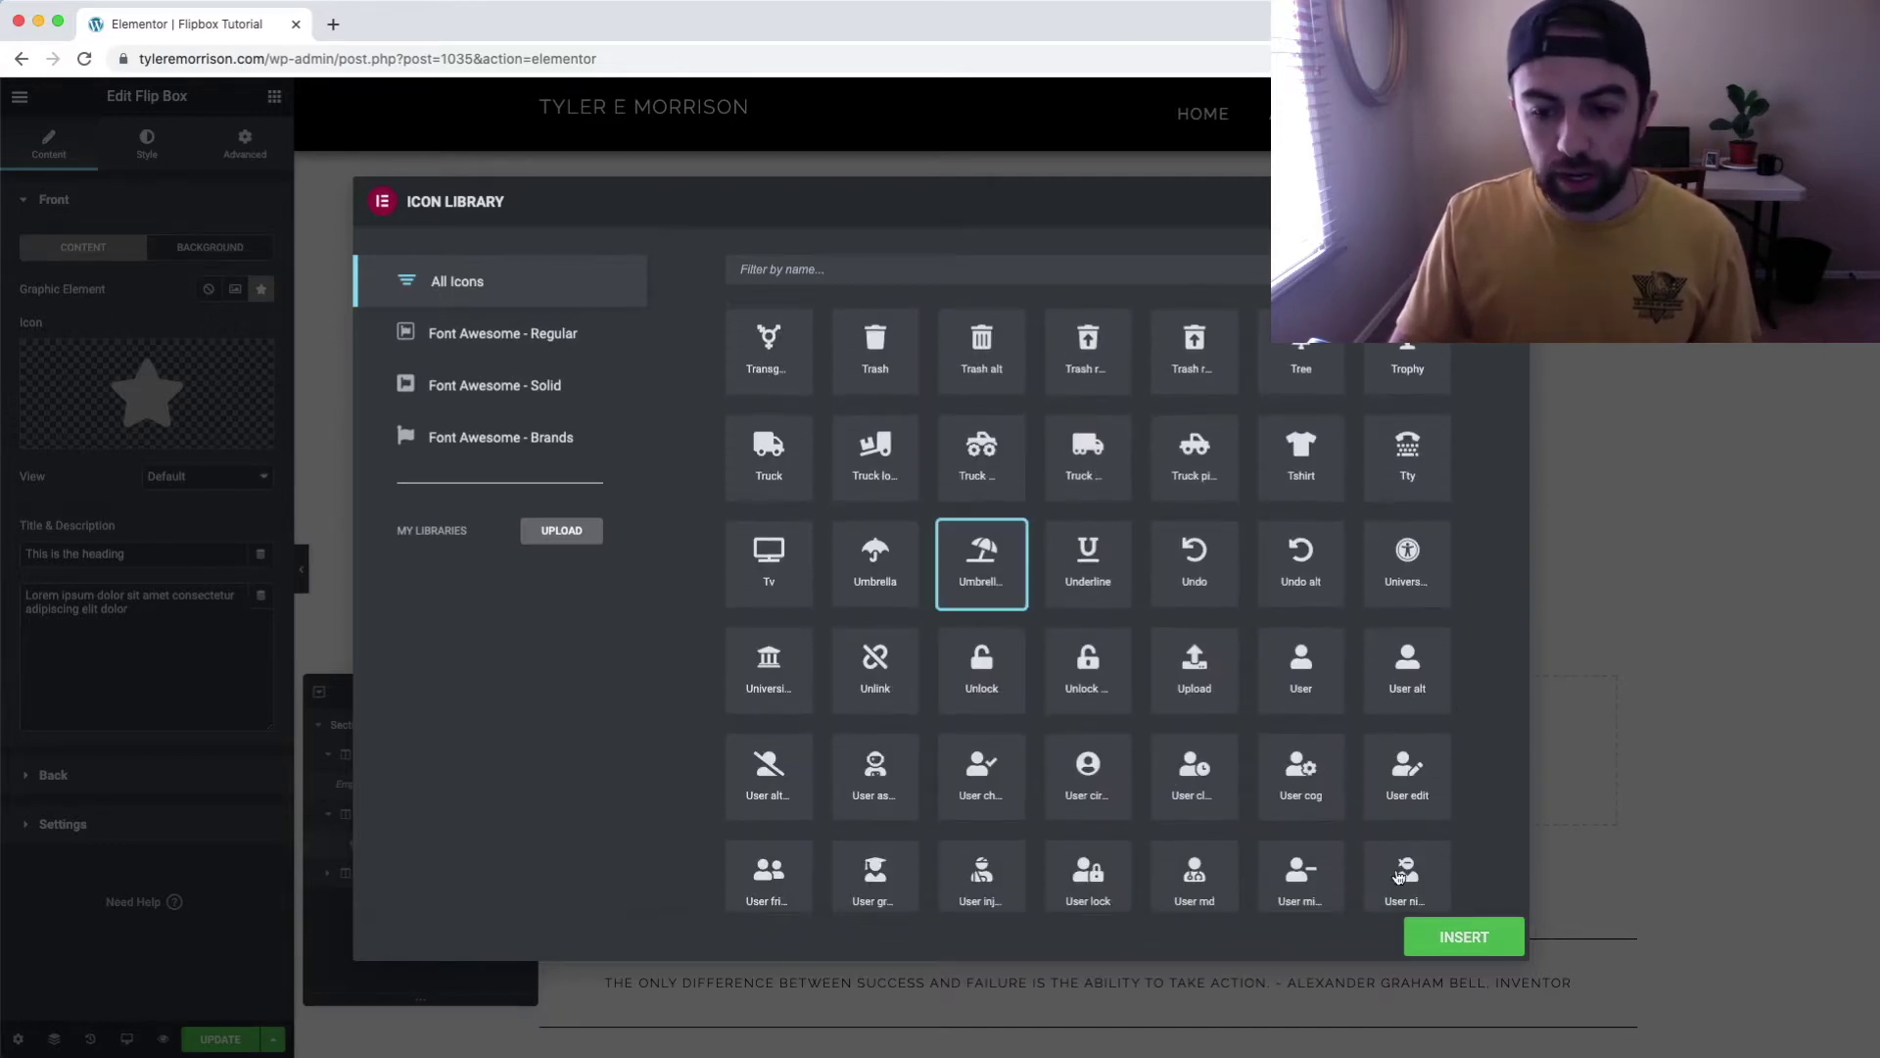
{"action": "left_click", "coordinate": [1464, 936]}
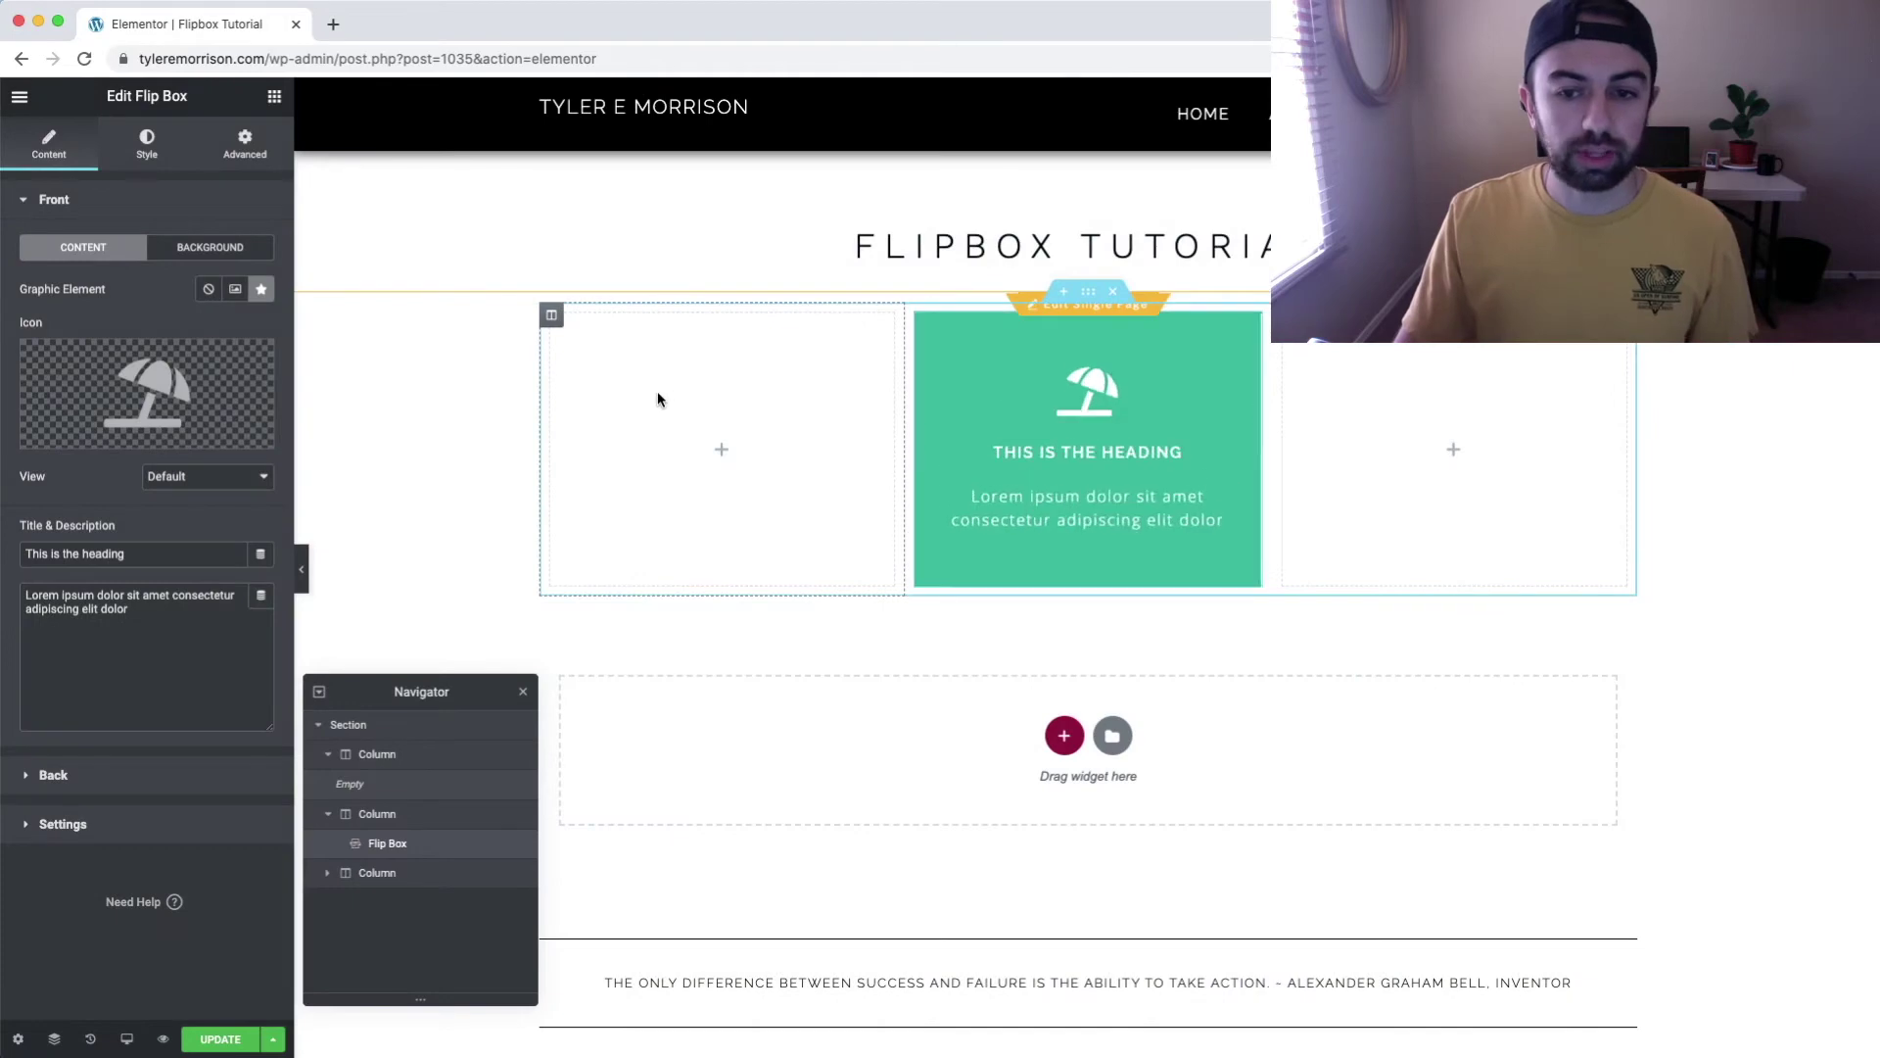
Switch the front graphic element to None and back to Icon.
{"action": "mouse_move", "coordinate": [174, 367]}
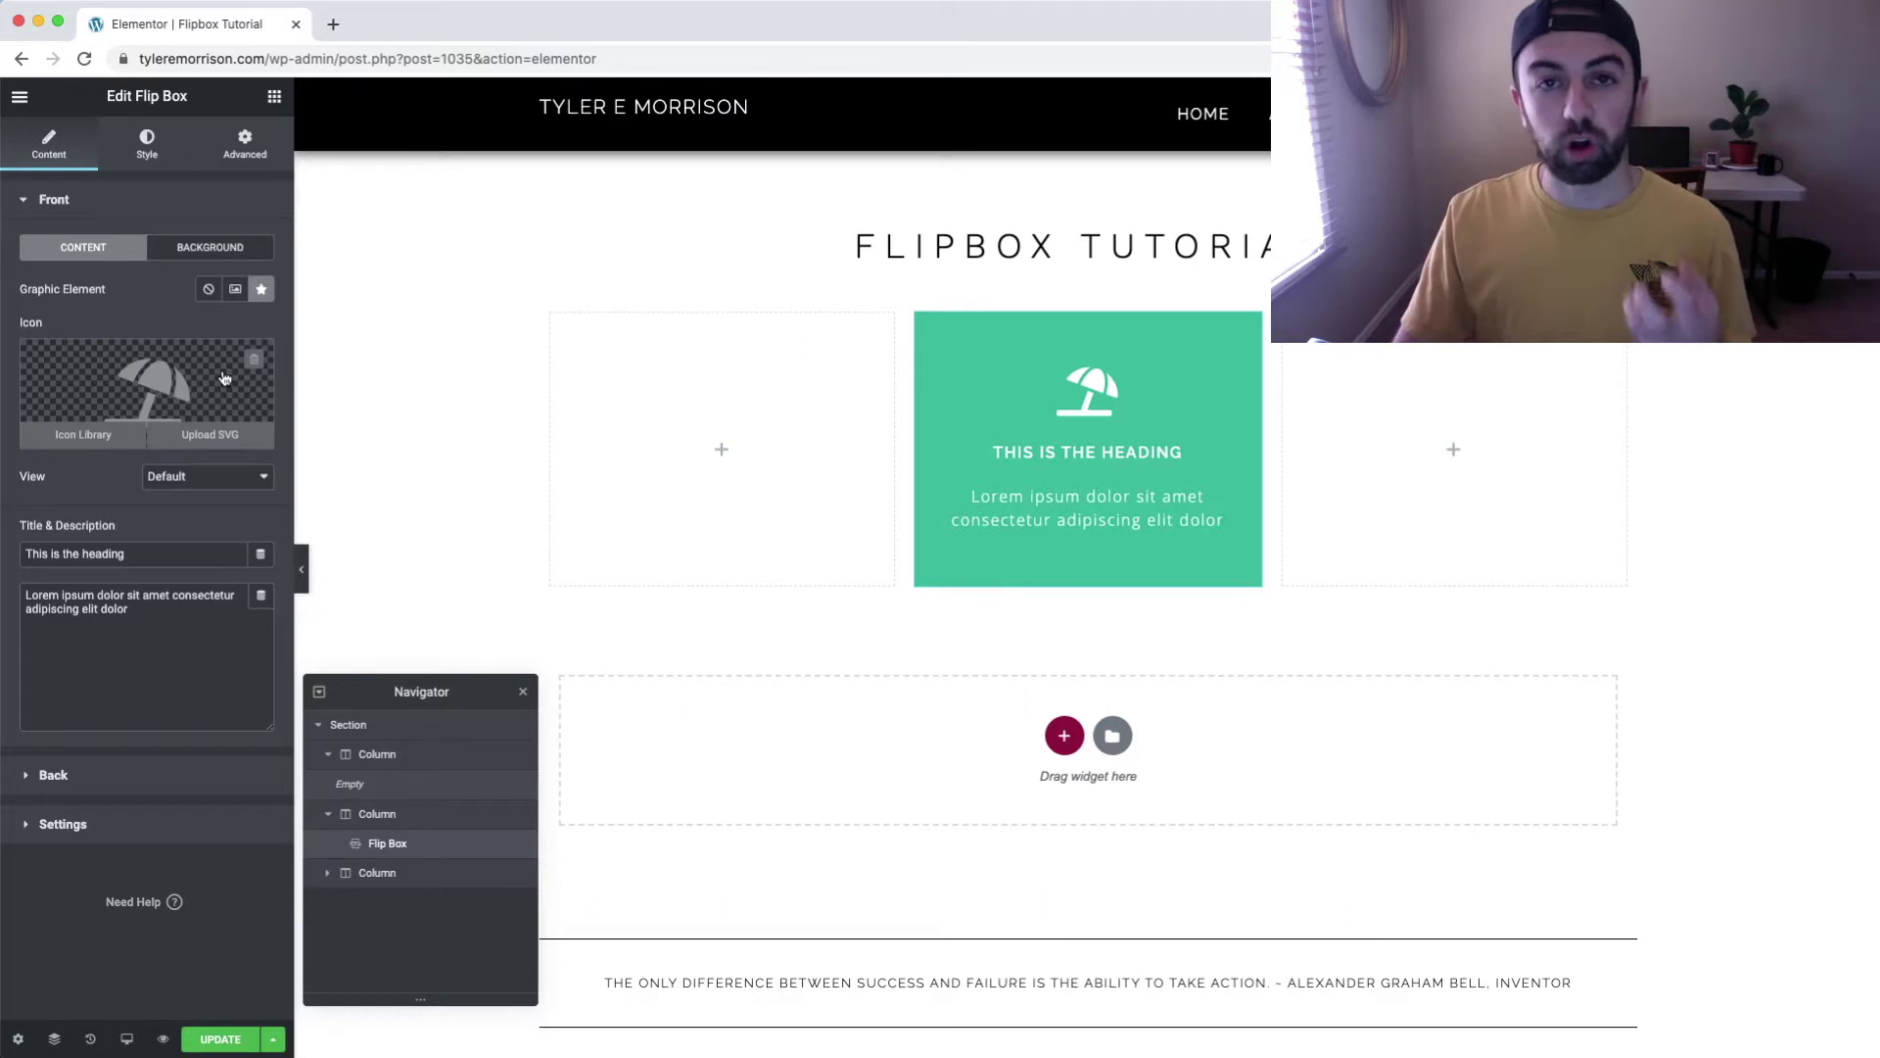
{"action": "left_click", "coordinate": [209, 290]}
{"action": "left_click", "coordinate": [259, 290]}
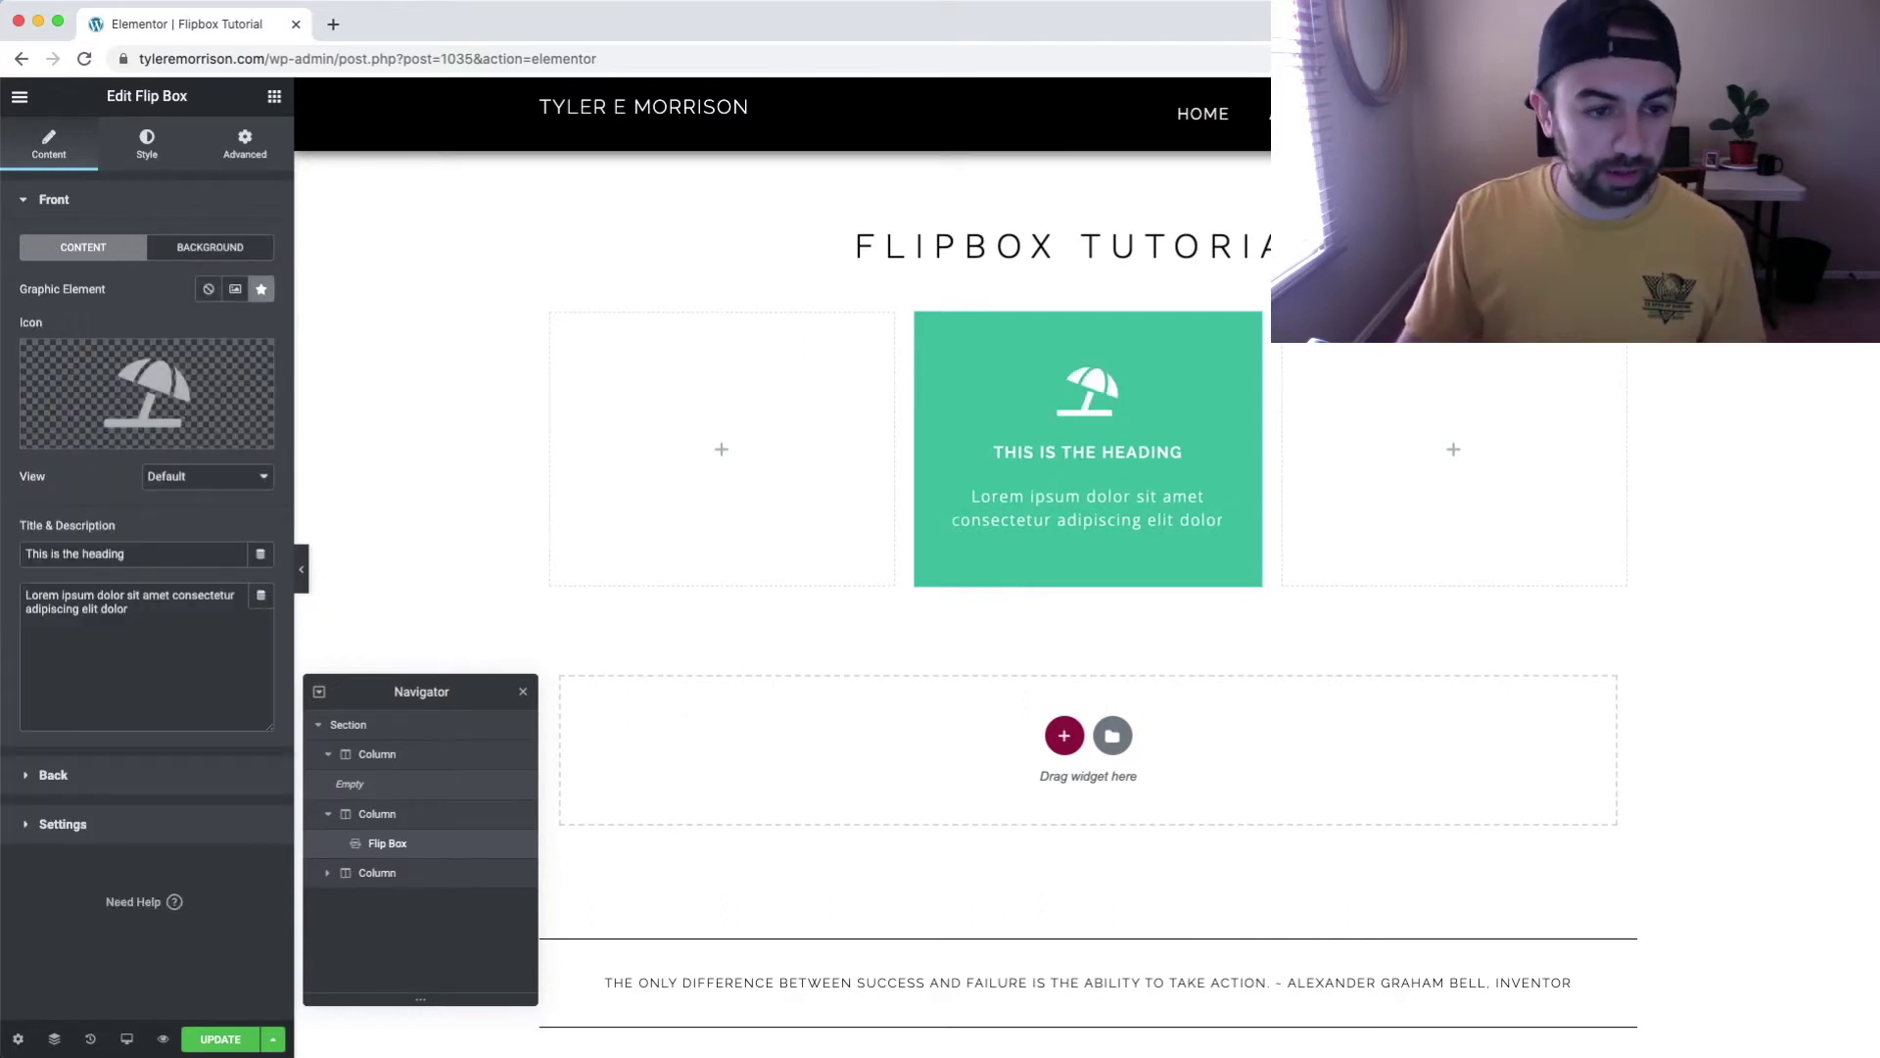
Try the Stacked view with a Square shape for the beach umbrella icon.
{"action": "left_click", "coordinate": [260, 478]}
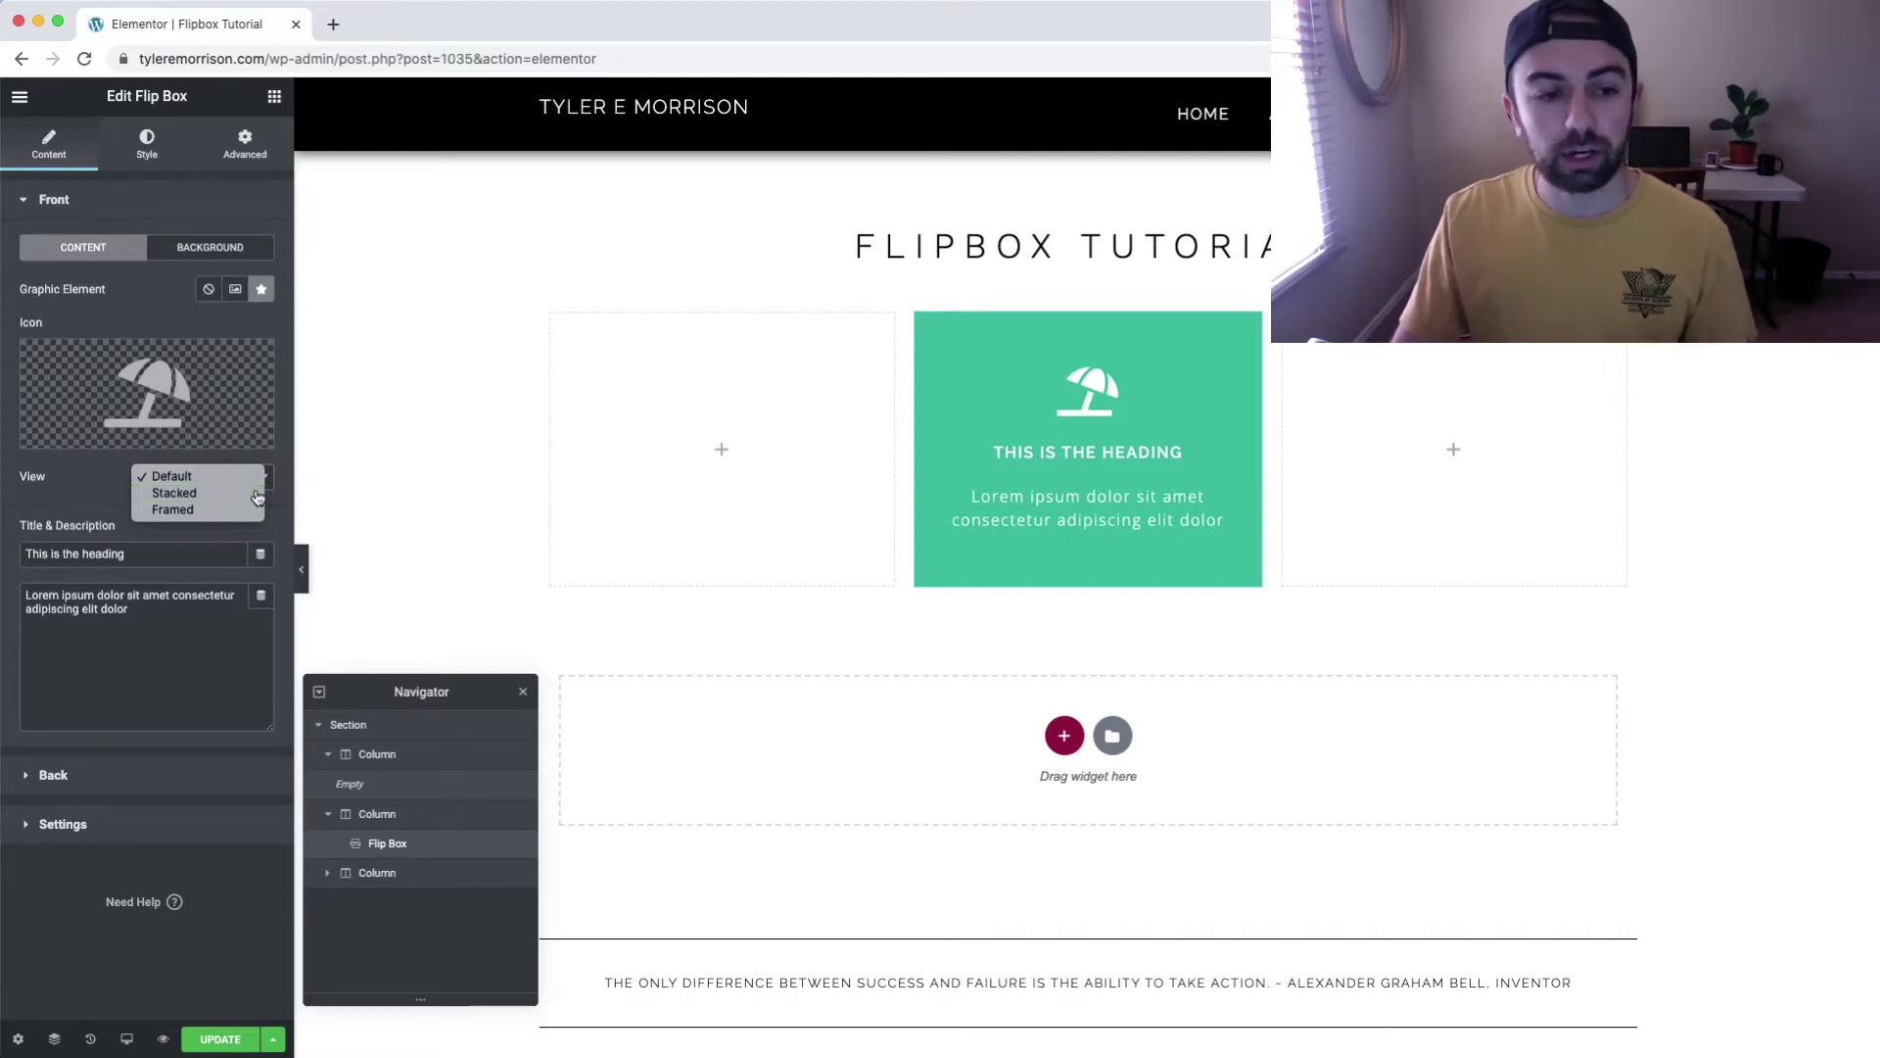
{"action": "left_click", "coordinate": [257, 494]}
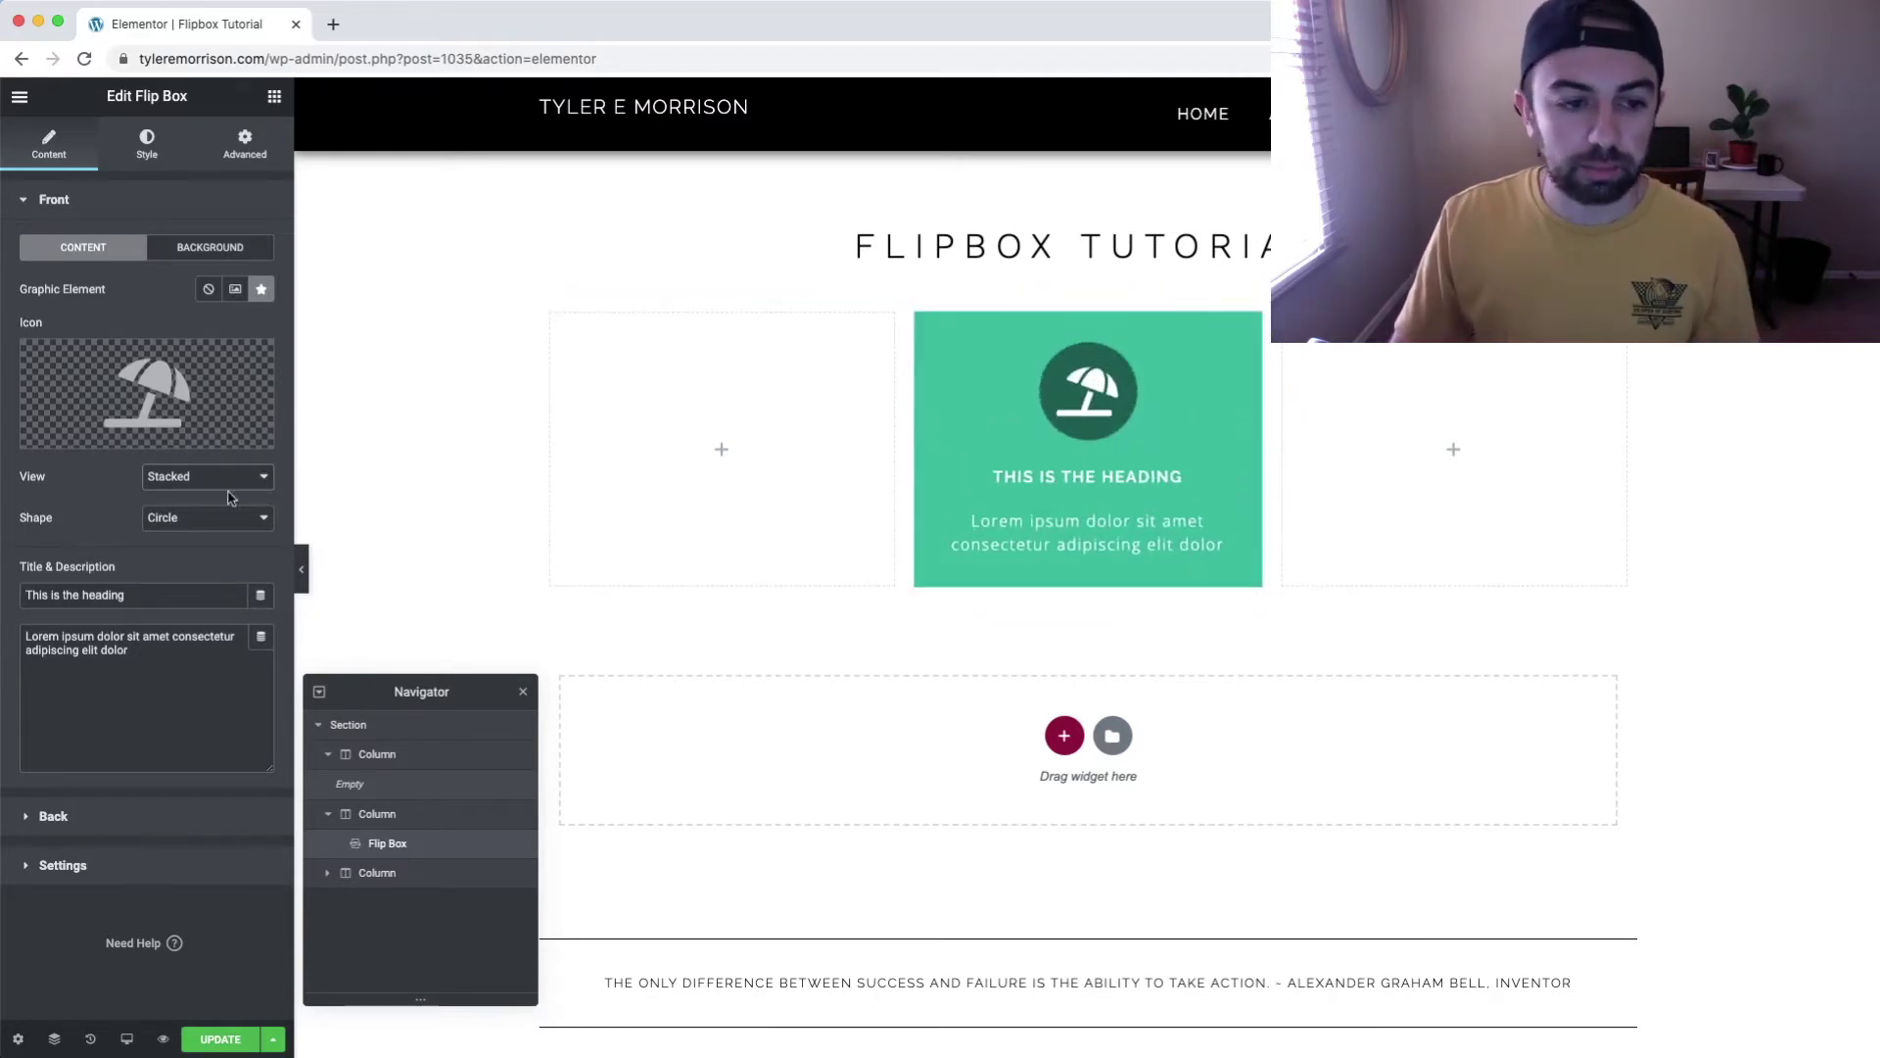
{"action": "left_click", "coordinate": [239, 523]}
{"action": "left_click", "coordinate": [242, 541]}
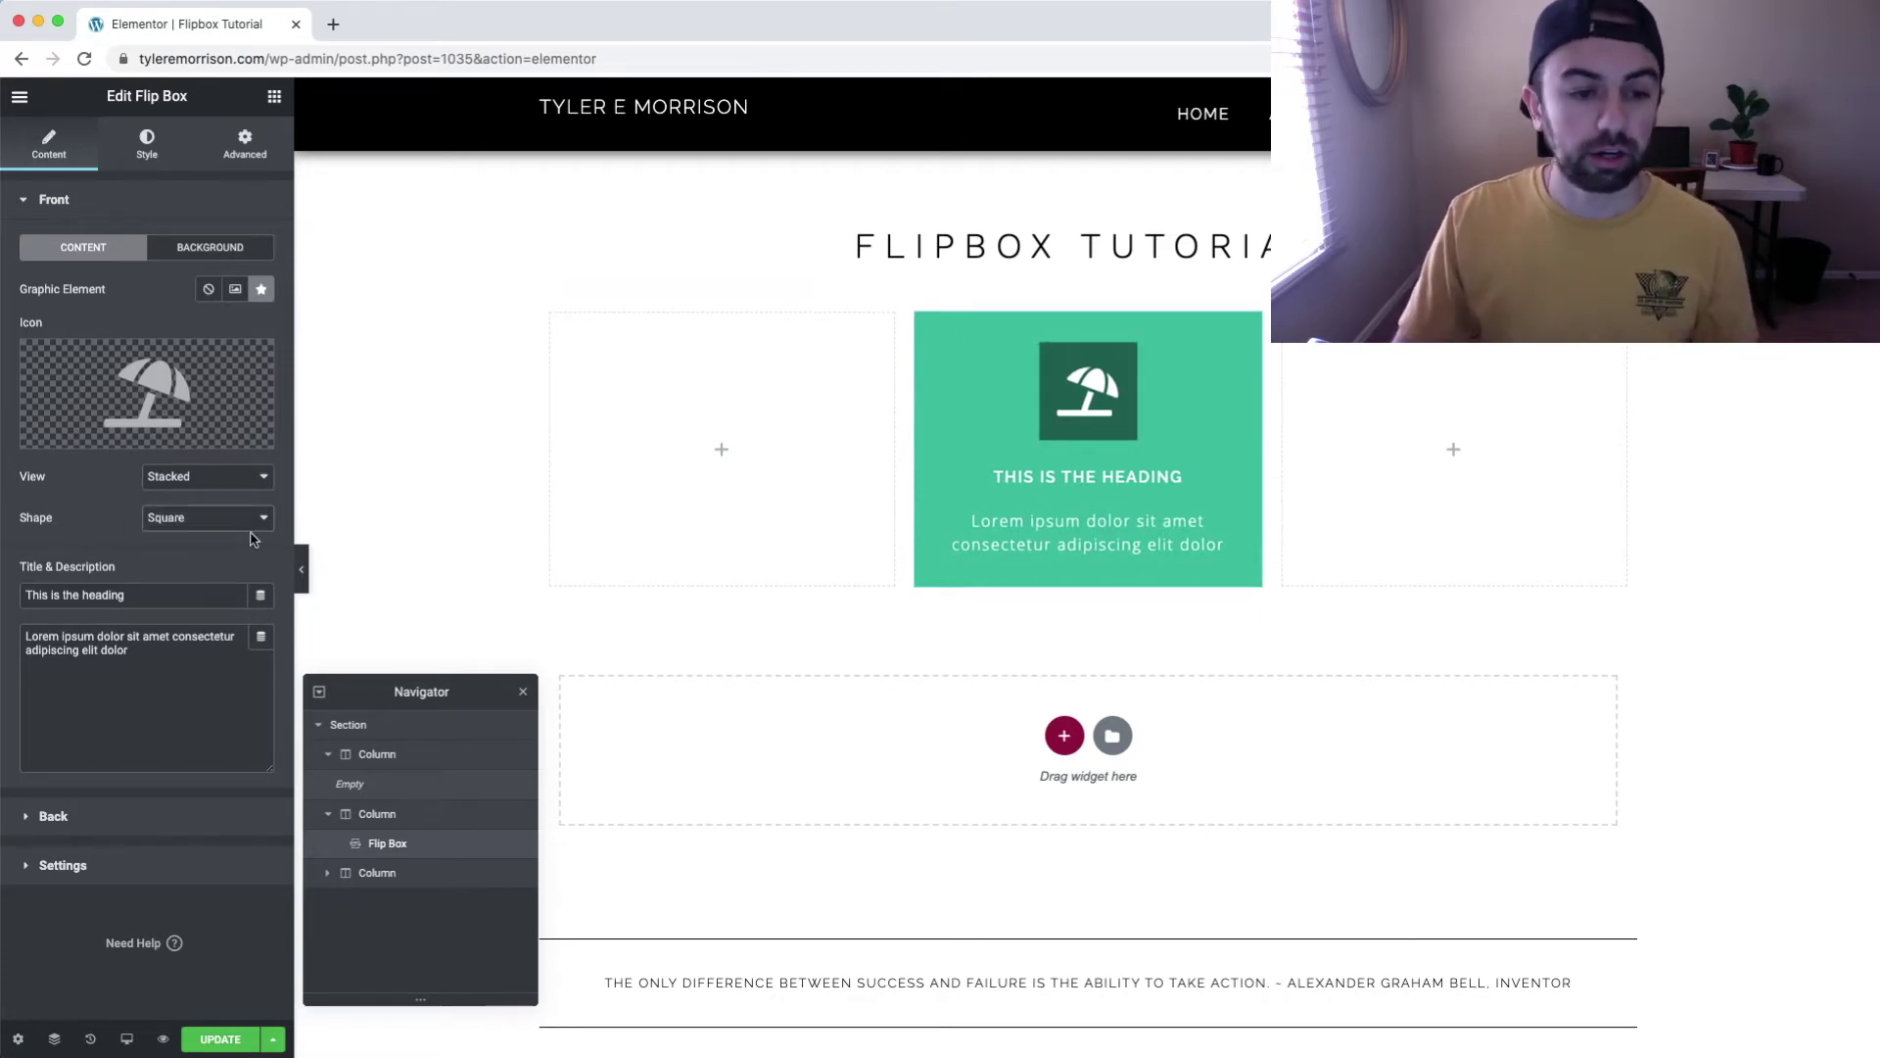
{"action": "left_click", "coordinate": [253, 521]}
{"action": "left_click", "coordinate": [236, 498]}
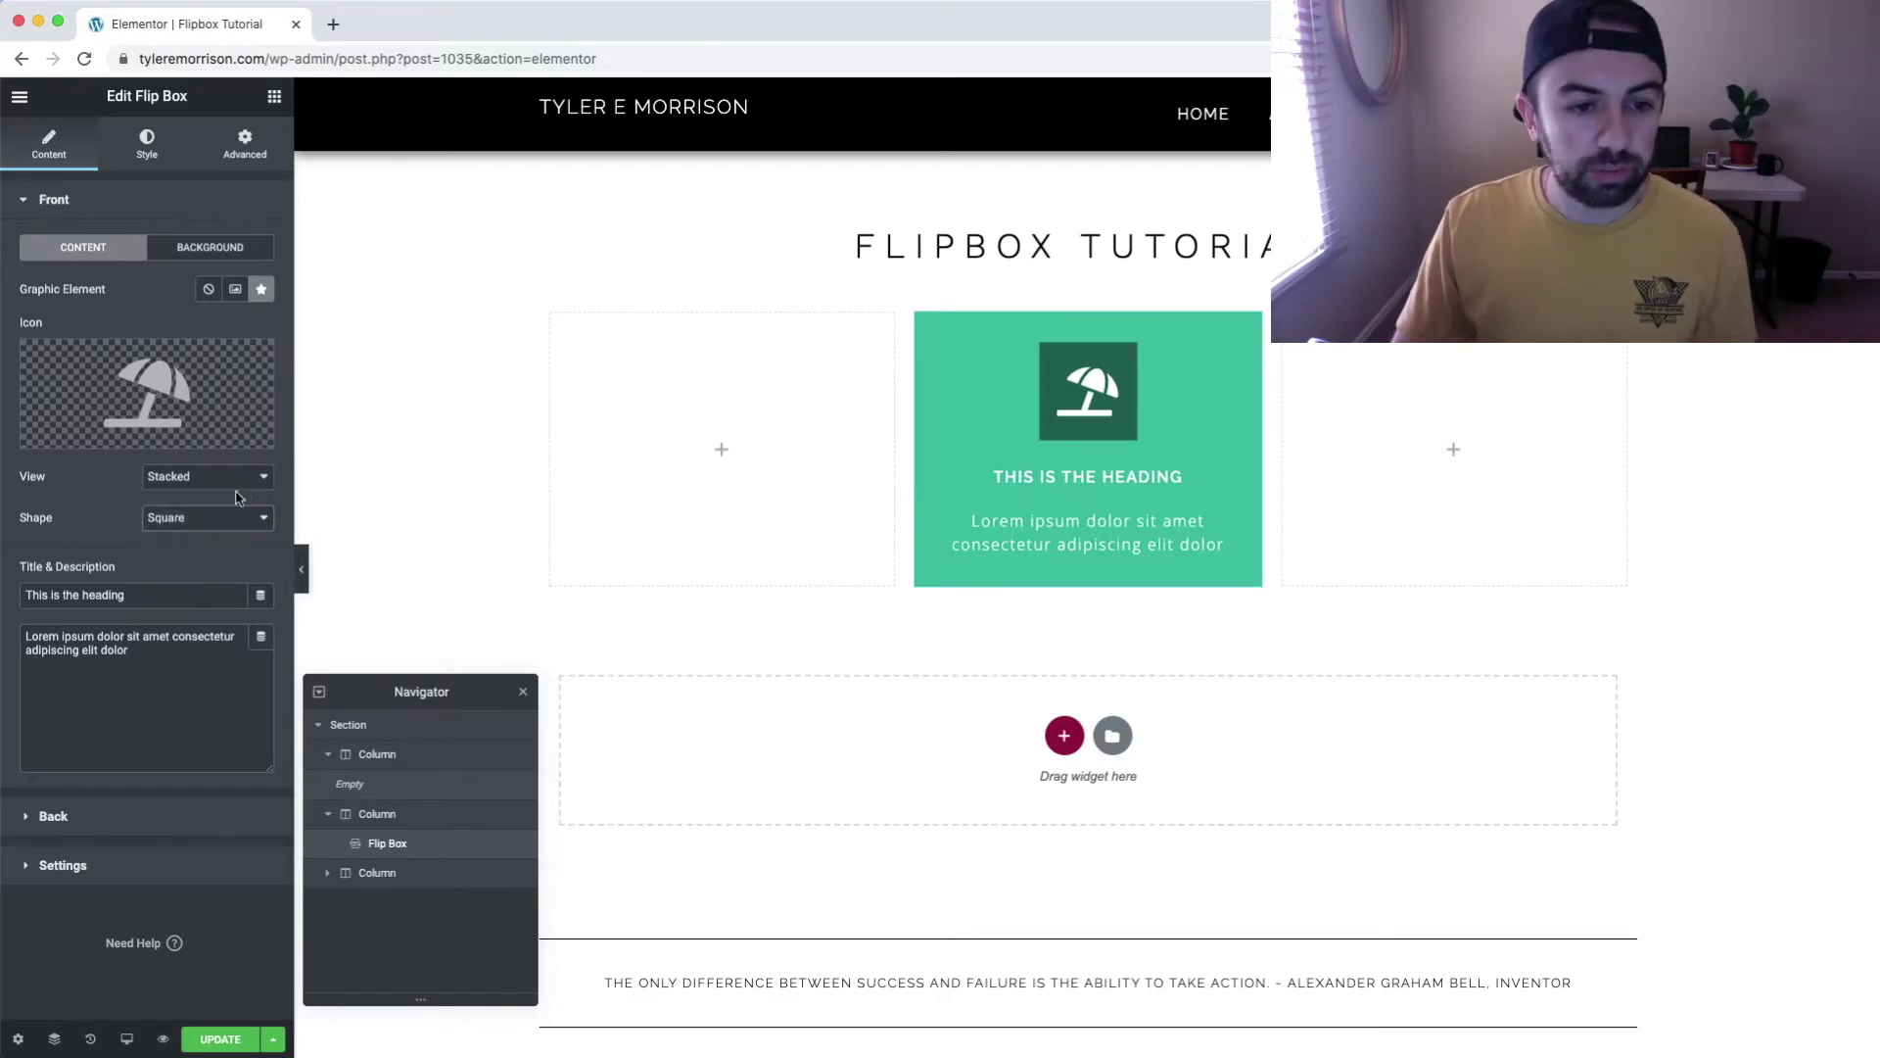
Set the beach umbrella icon's view to Framed and its shape to Circle.
{"action": "left_click", "coordinate": [247, 478]}
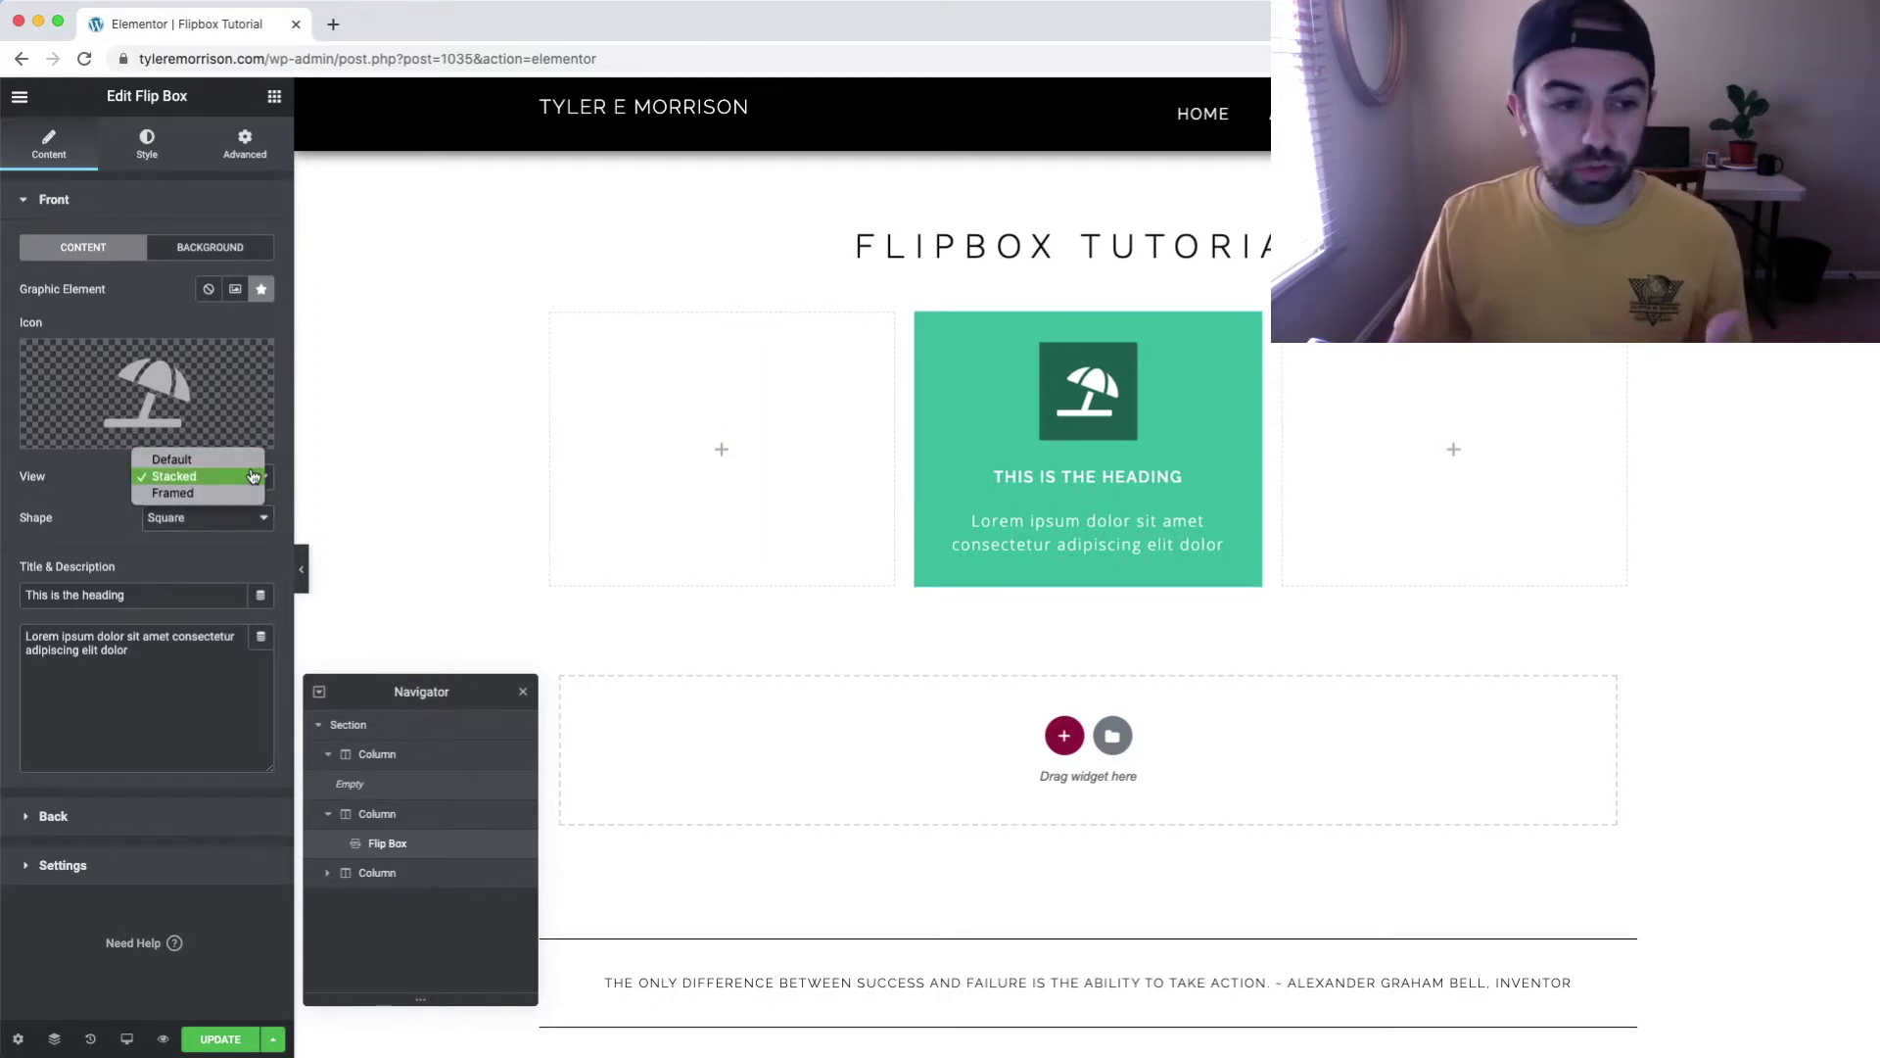
{"action": "left_click", "coordinate": [230, 494]}
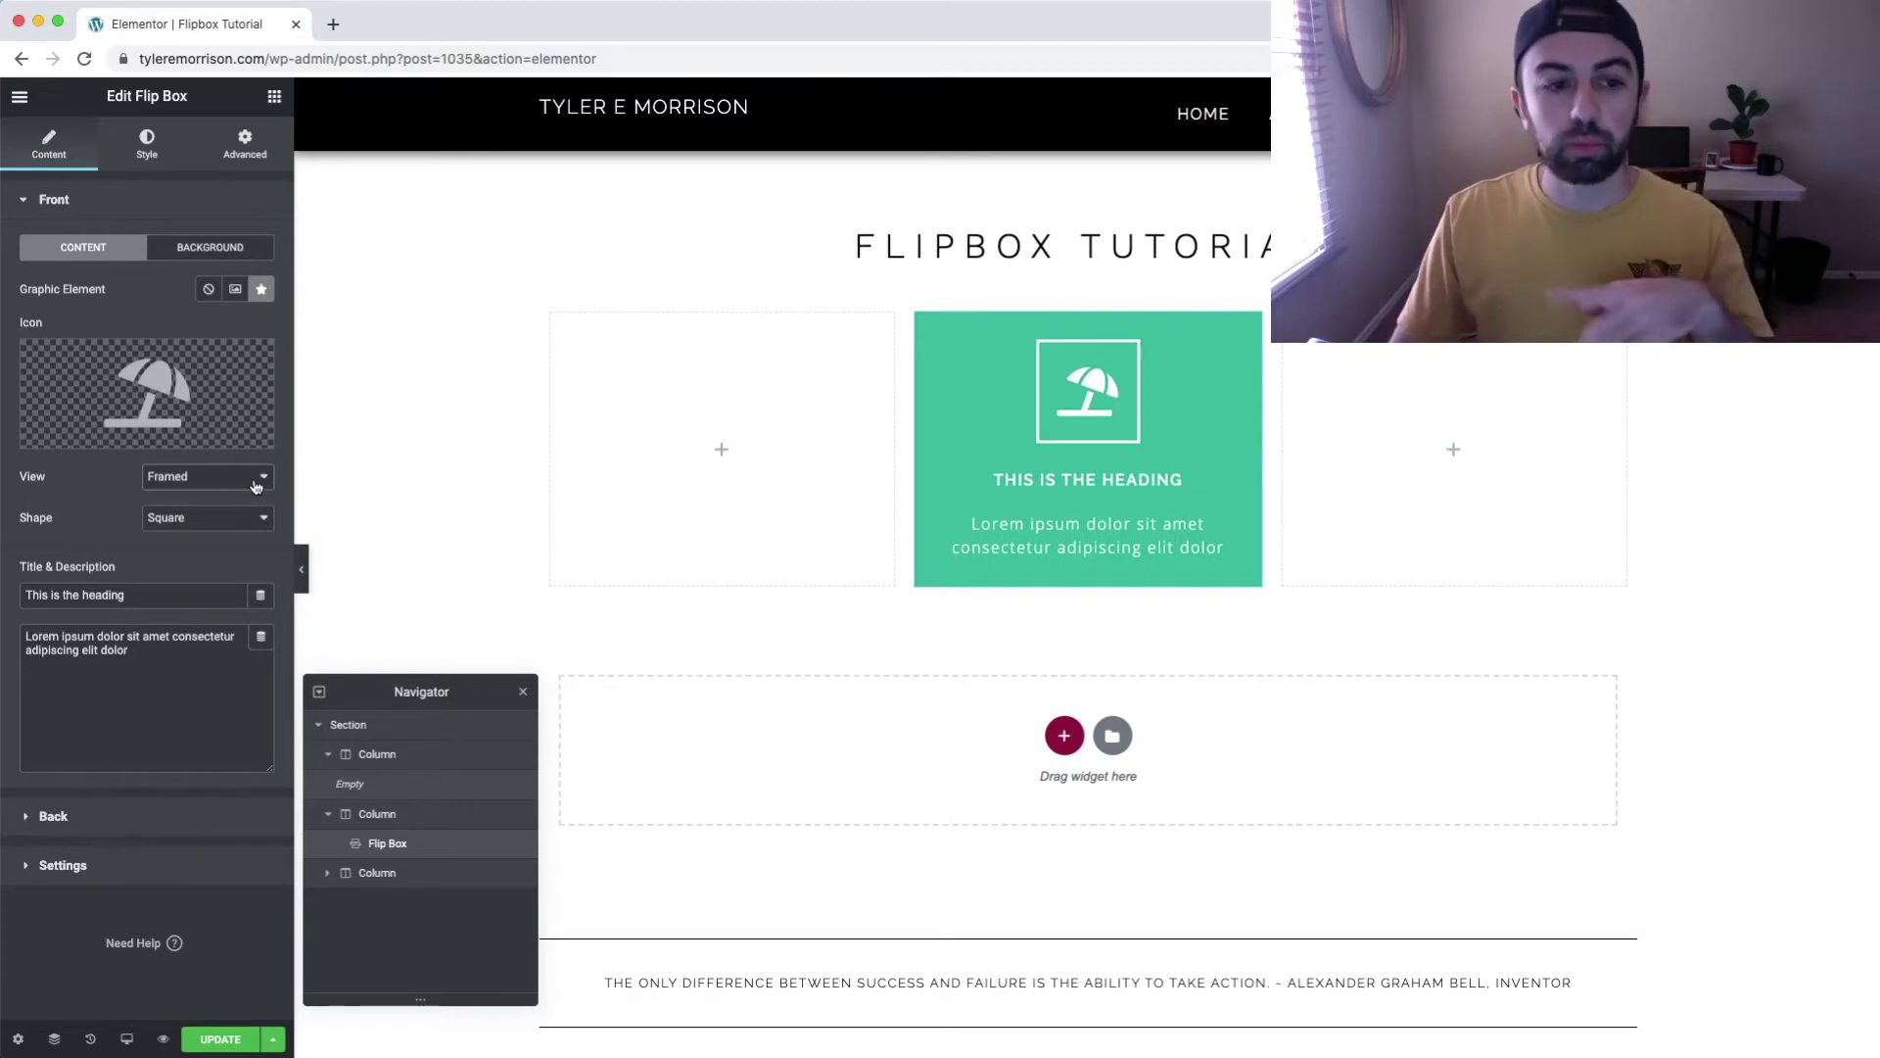
{"action": "left_click", "coordinate": [254, 479]}
{"action": "left_click", "coordinate": [250, 478]}
{"action": "left_click", "coordinate": [225, 525]}
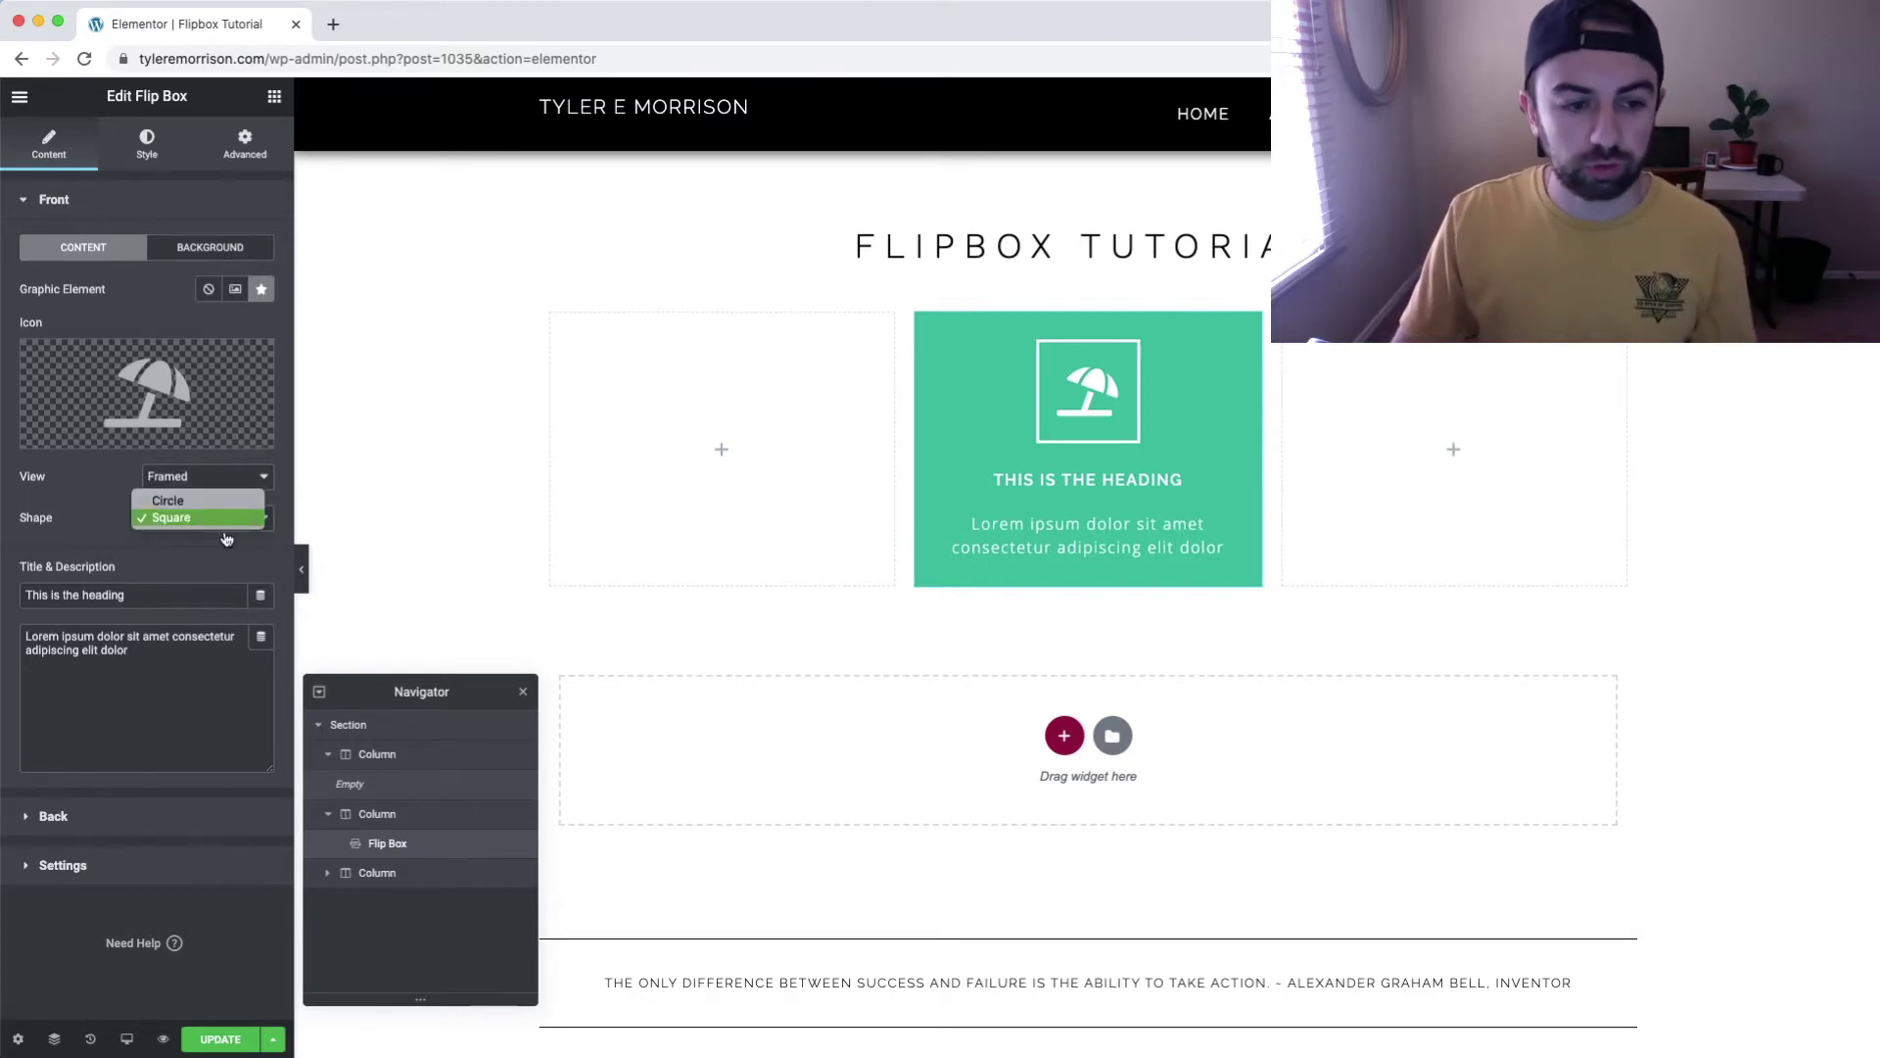
{"action": "left_click", "coordinate": [168, 501]}
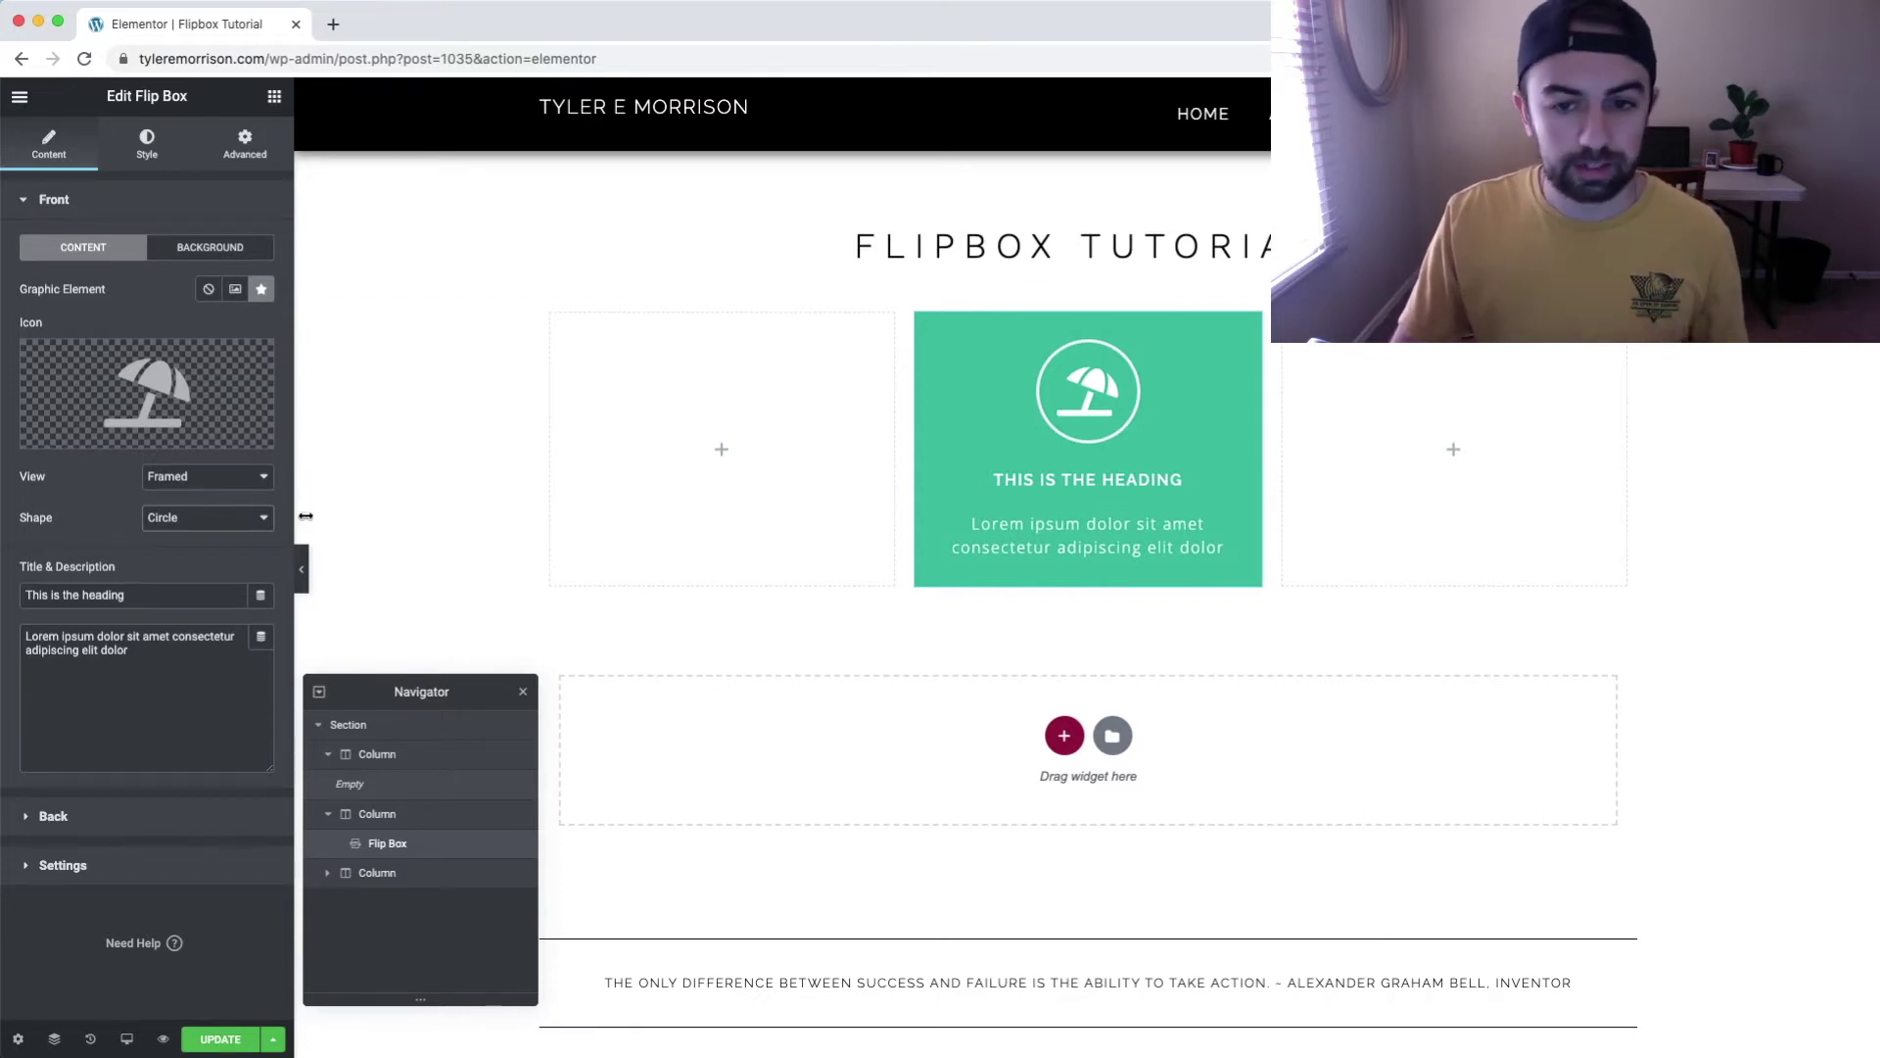
Change the front title to "THIS IS THE TITLE" and place the text cursor at the end of the description.
{"action": "mouse_move", "coordinate": [245, 390]}
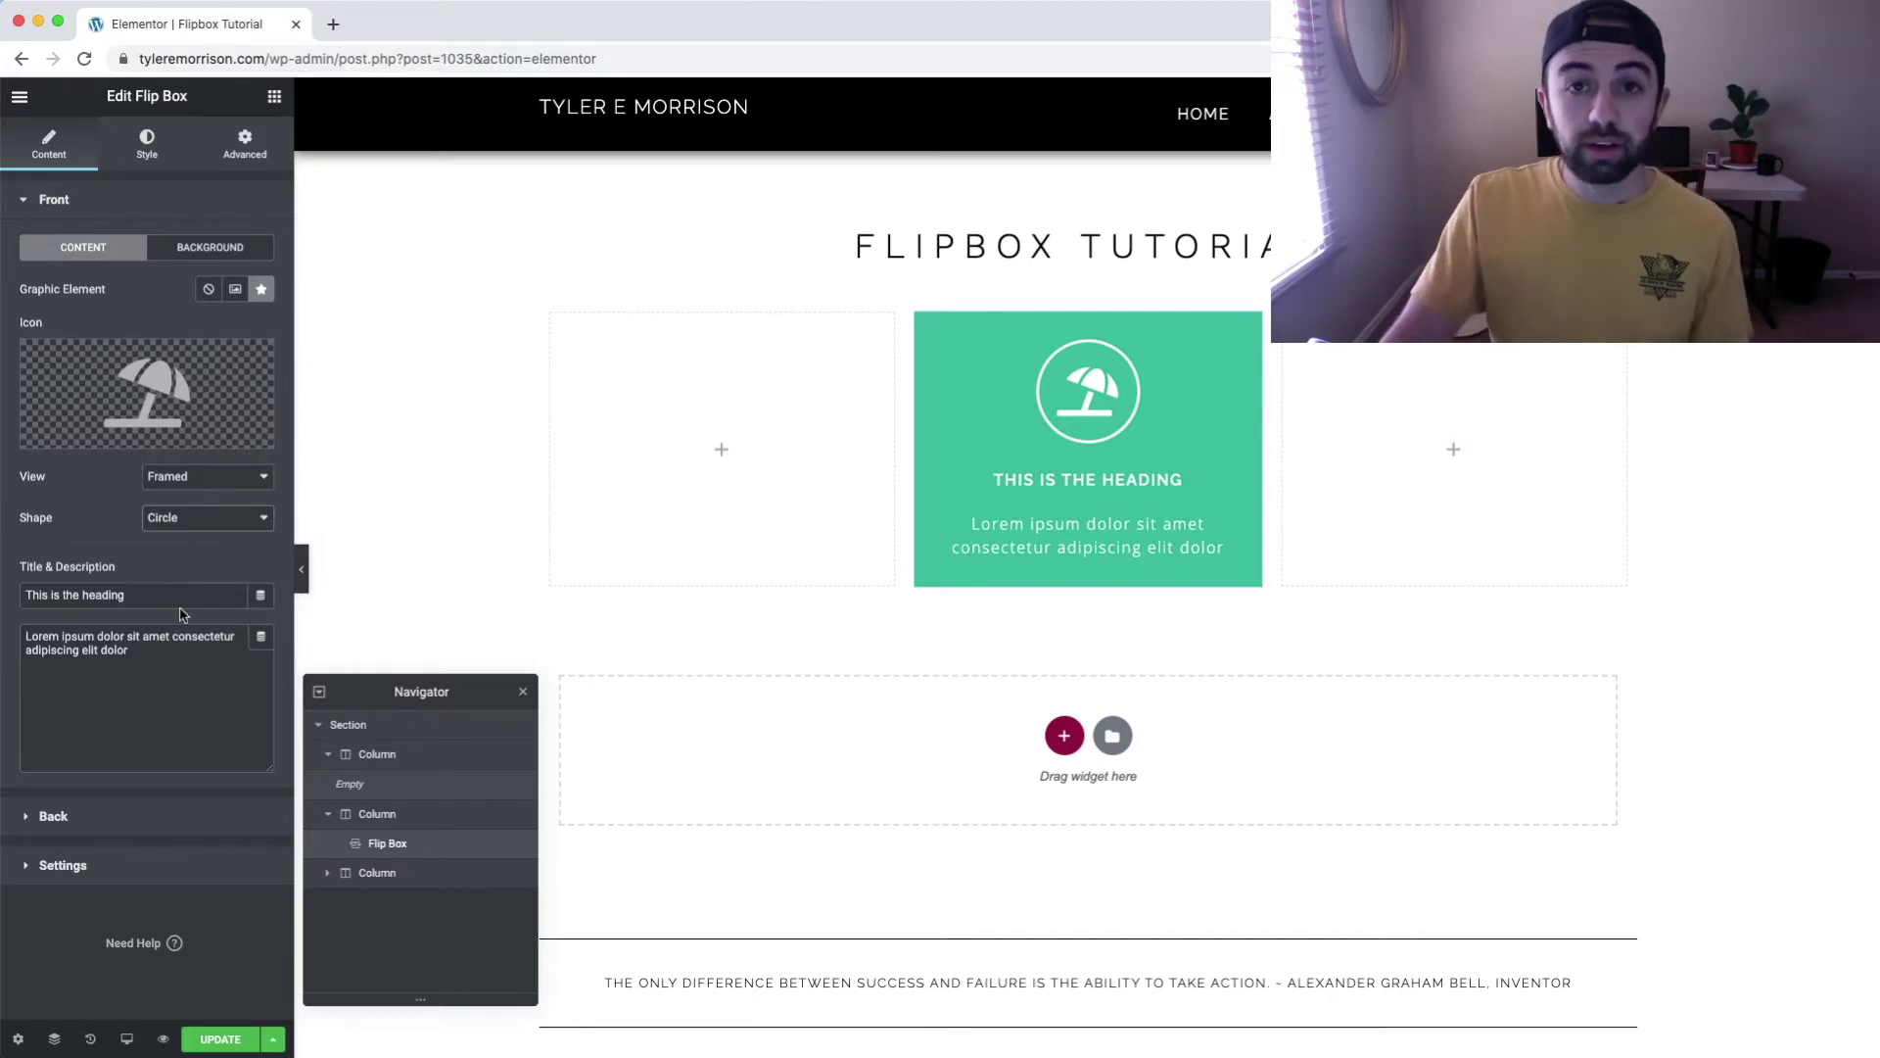
{"action": "left_click", "coordinate": [54, 199]}
{"action": "left_click", "coordinate": [54, 200]}
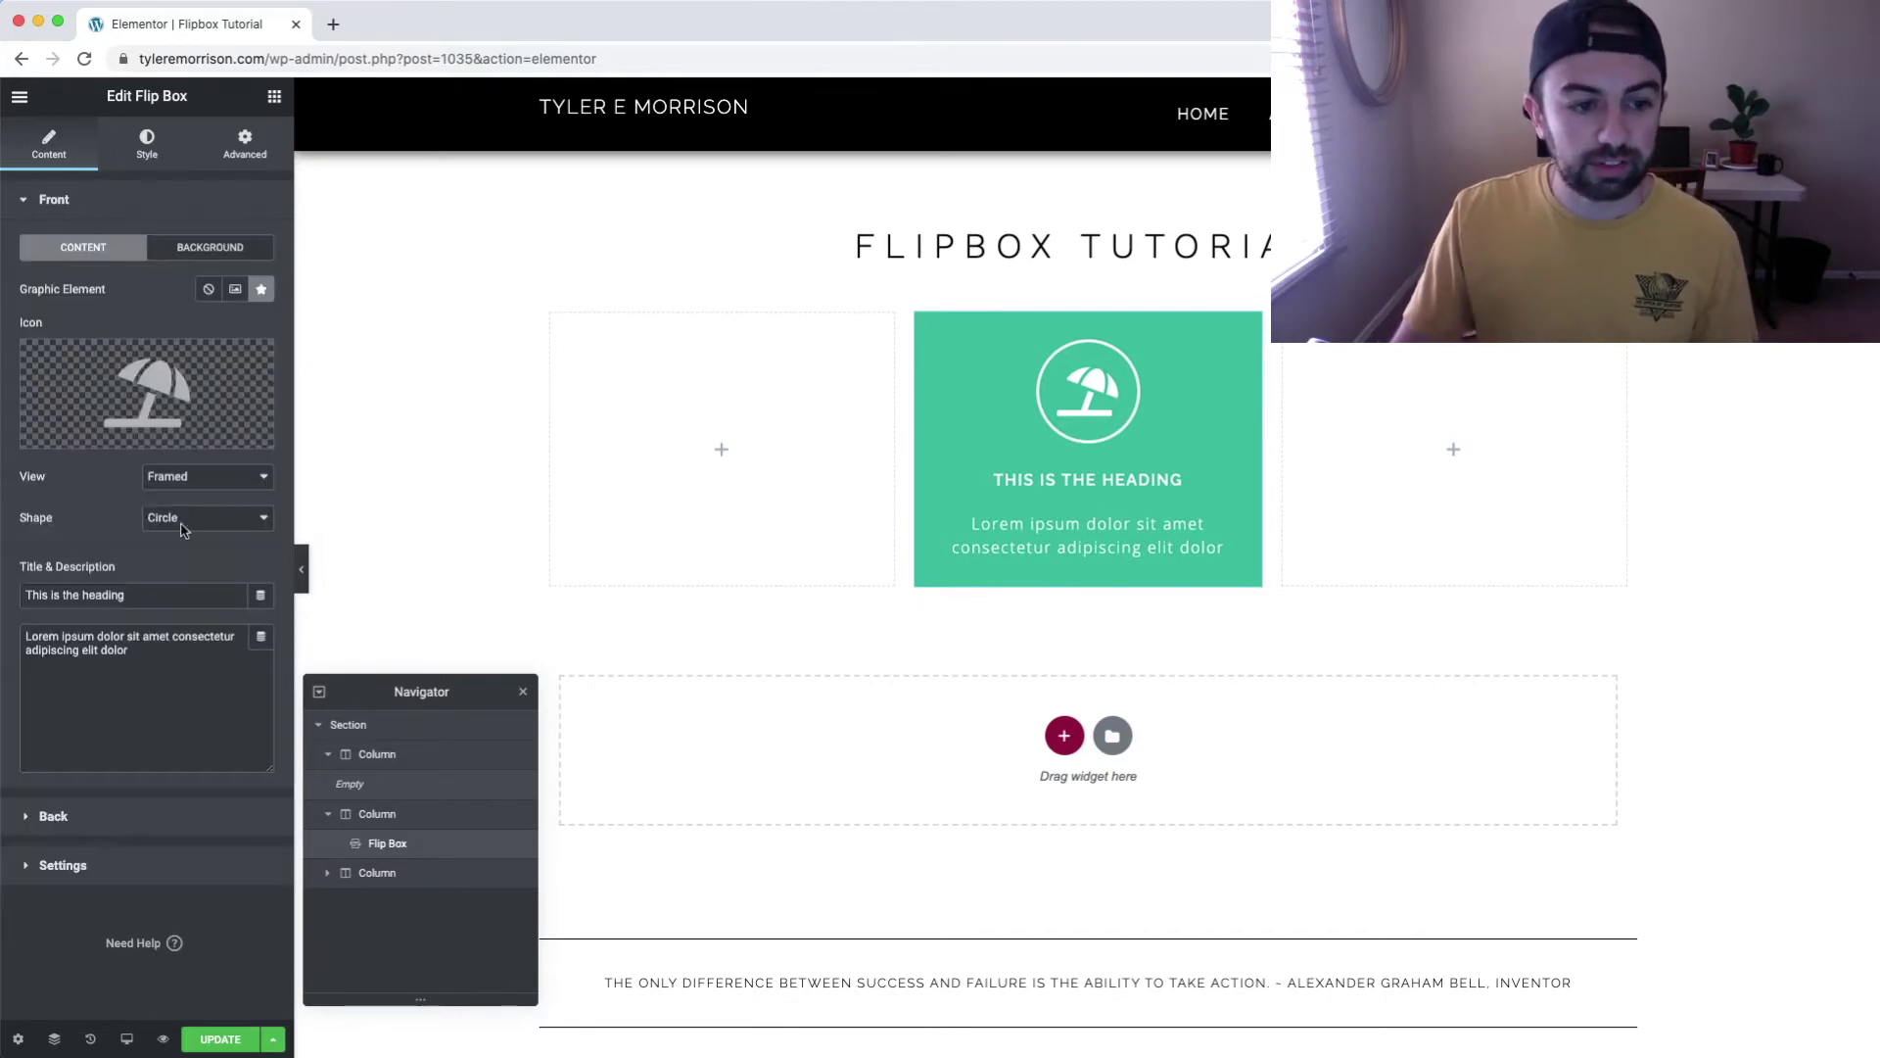
{"action": "left_click_drag", "start_coordinate": [153, 598], "coordinate": [12, 583]}
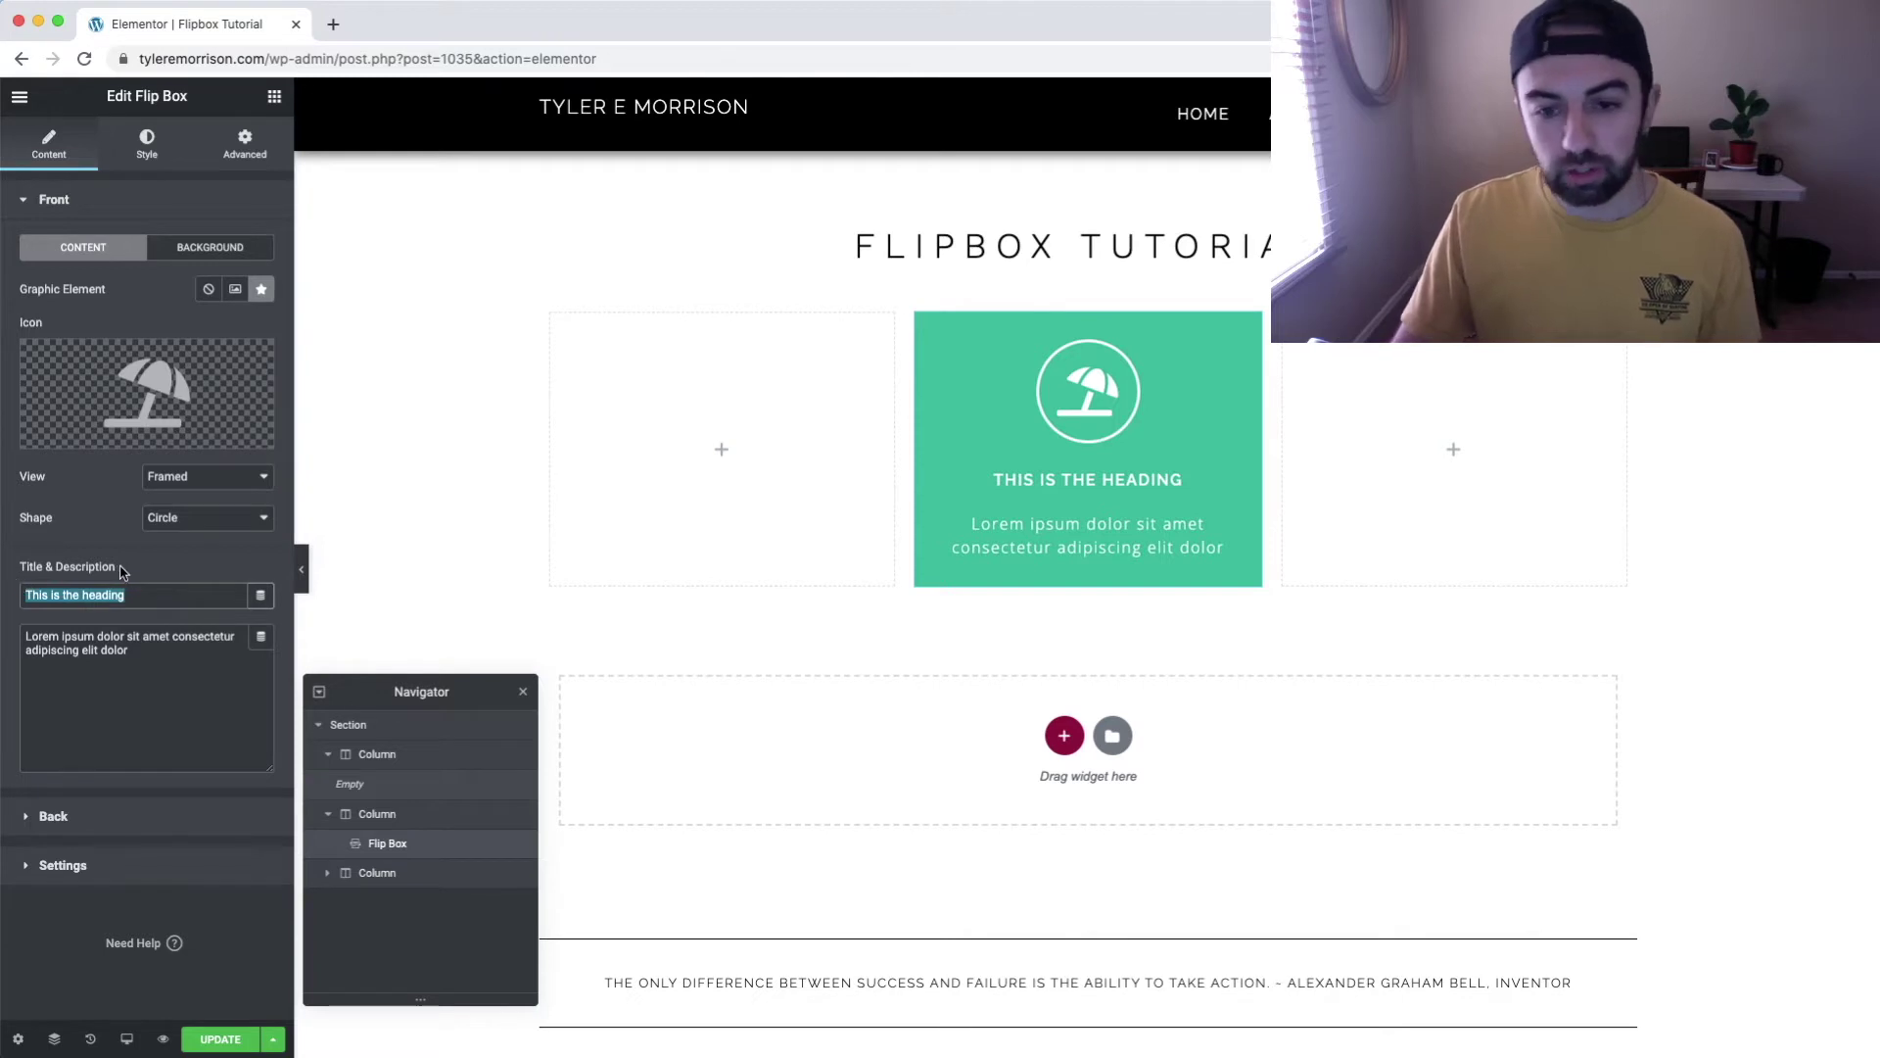
{"action": "type", "text": "THIS "}
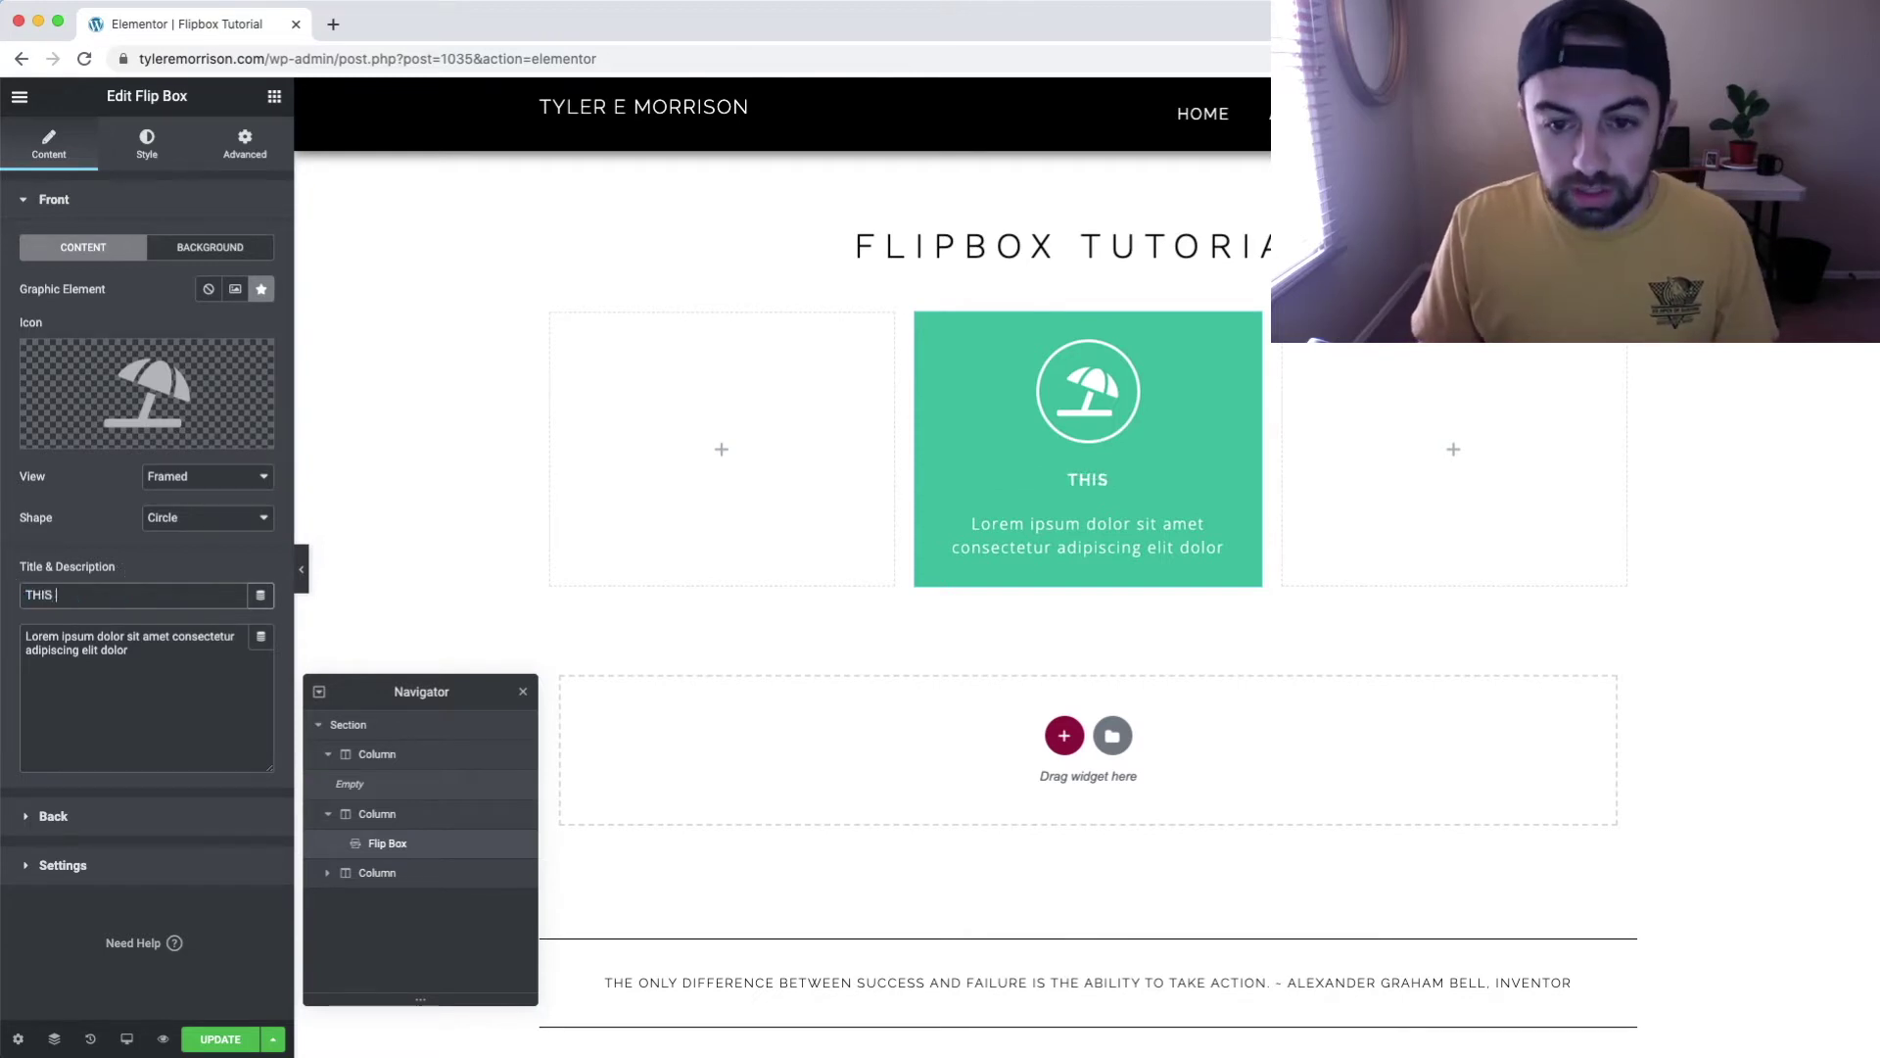
{"action": "type", "text": "IS THE TITLE"}
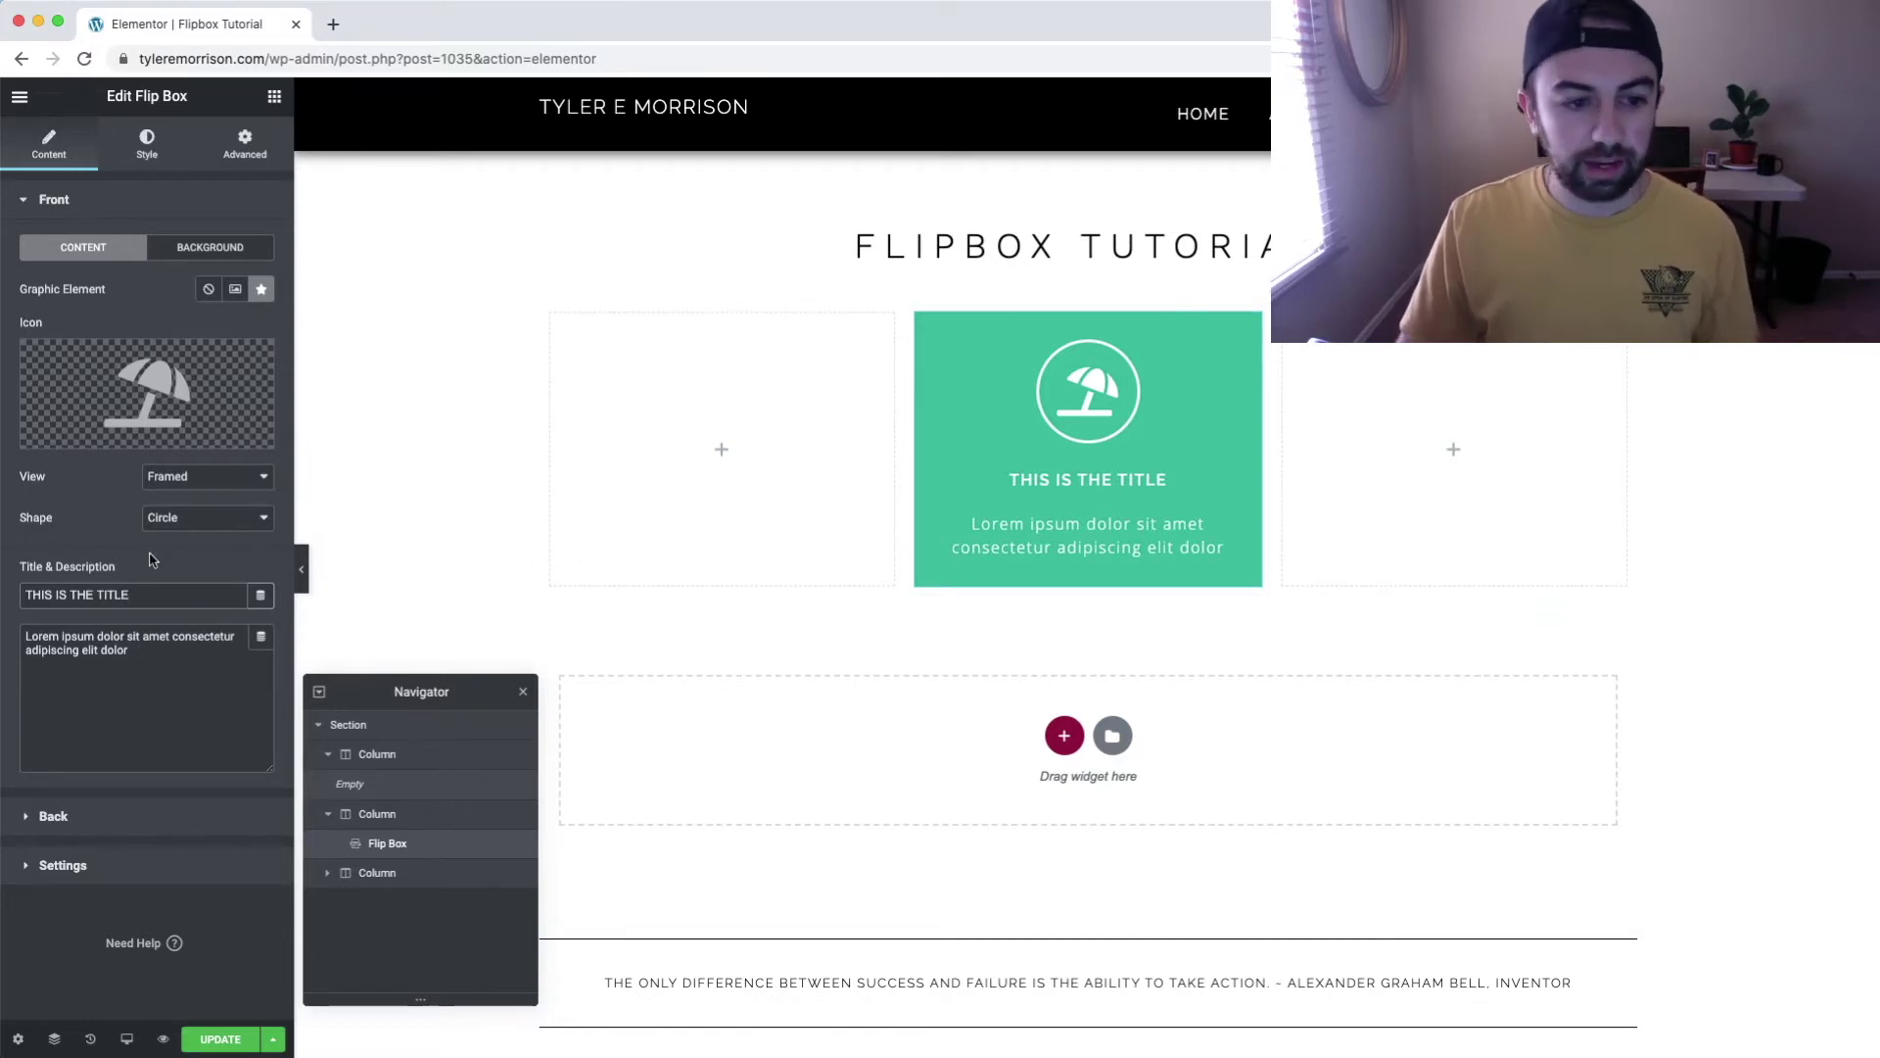
{"action": "left_click_drag", "start_coordinate": [176, 650], "coordinate": [3, 603]}
{"action": "left_click", "coordinate": [149, 685]}
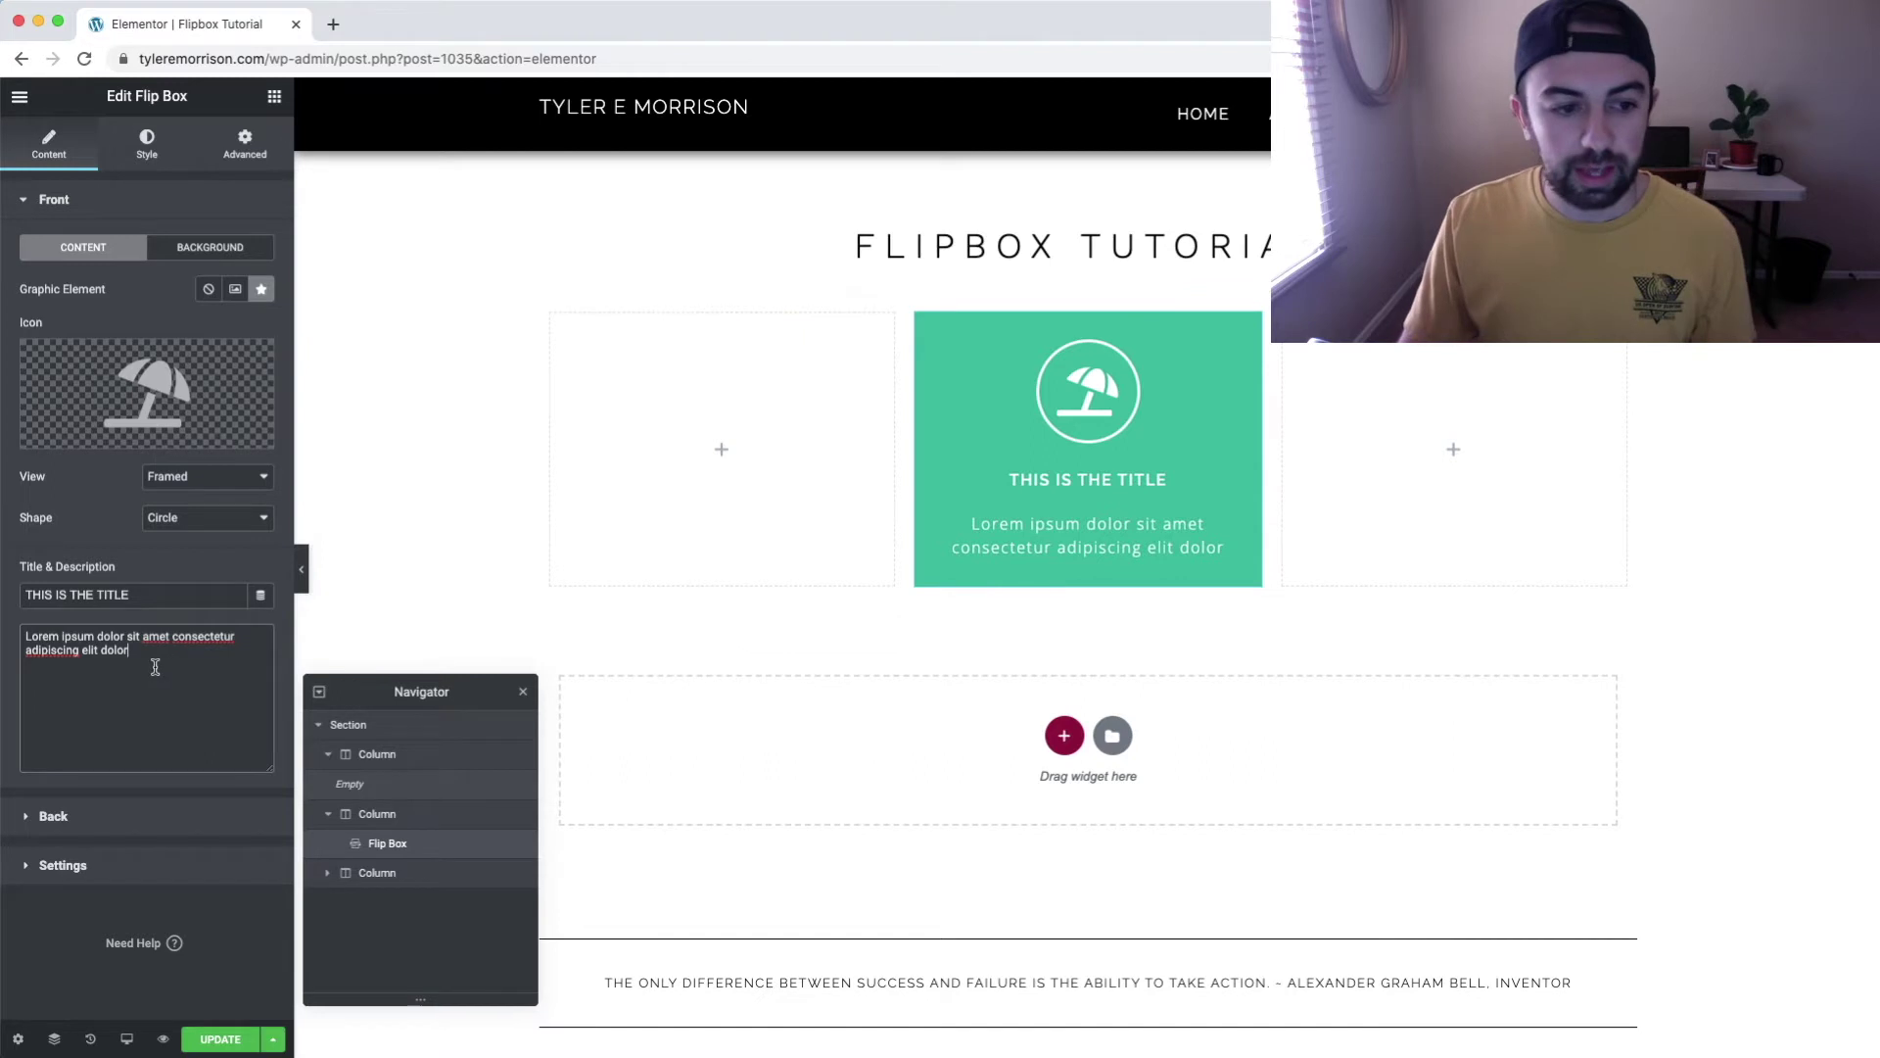
Copy the front description's Lorem ipsum sentence and paste it three more times after the original.
{"action": "left_click_drag", "start_coordinate": [147, 651], "coordinate": [26, 622]}
{"action": "key", "text": "super+c"}
{"action": "key", "text": "Right"}
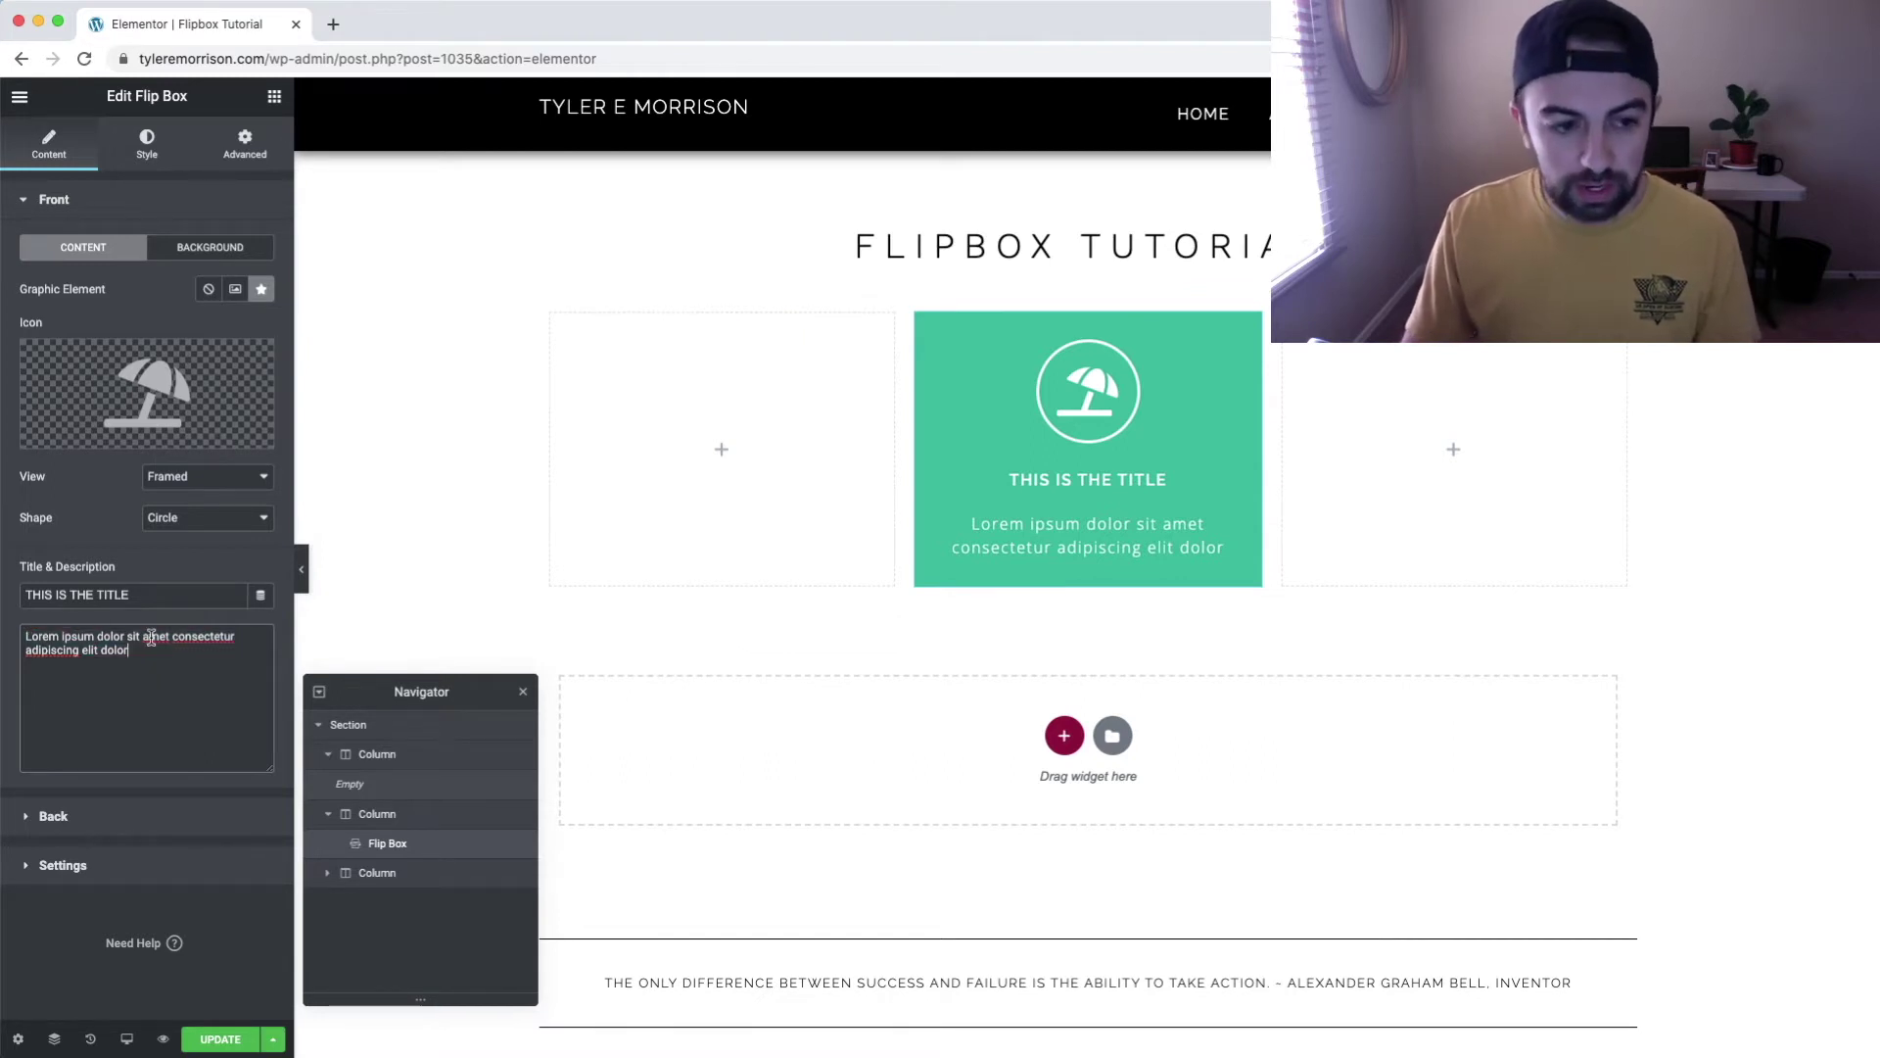
{"action": "key", "text": "super+v"}
{"action": "key", "text": "Return"}
{"action": "key", "text": "super+v"}
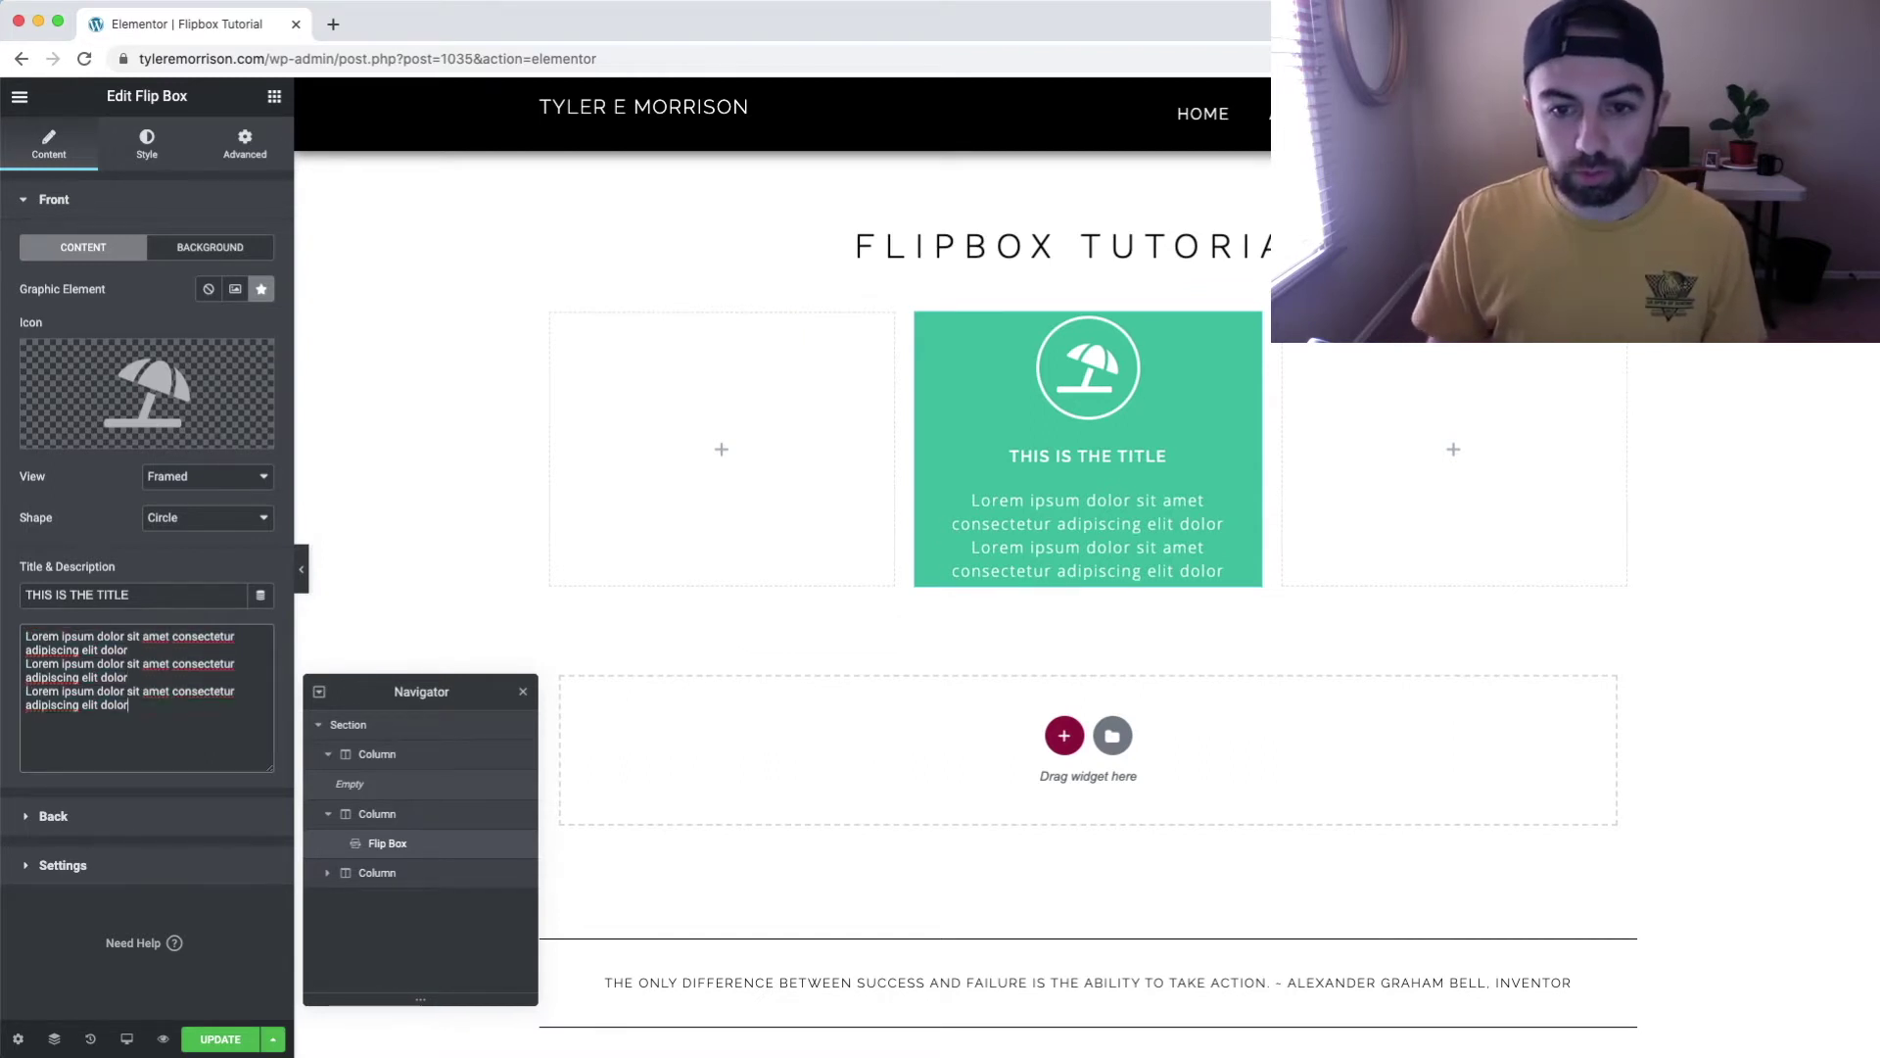
{"action": "key", "text": "super+v"}
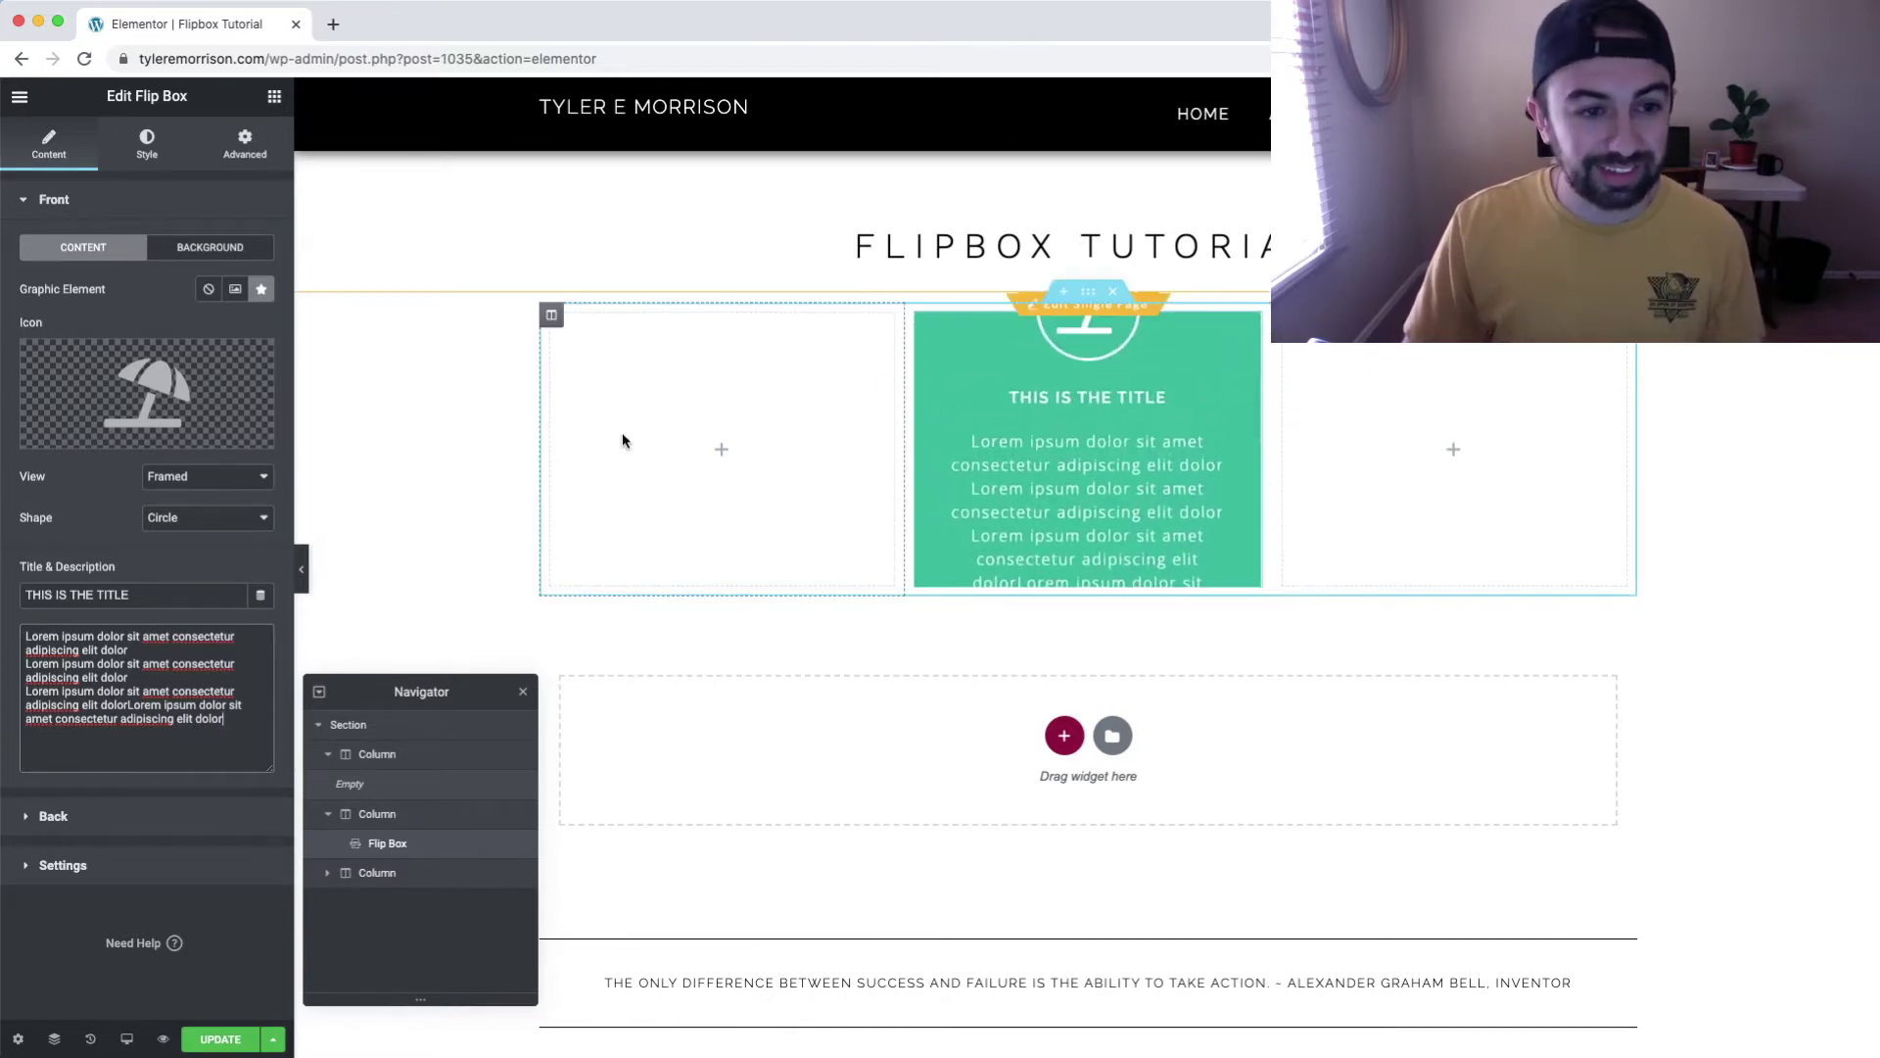
Clear the front description and paste back a single copy of the Lorem ipsum sentence.
{"action": "left_click_drag", "start_coordinate": [247, 723], "coordinate": [3, 626]}
{"action": "key", "text": "BackSpace"}
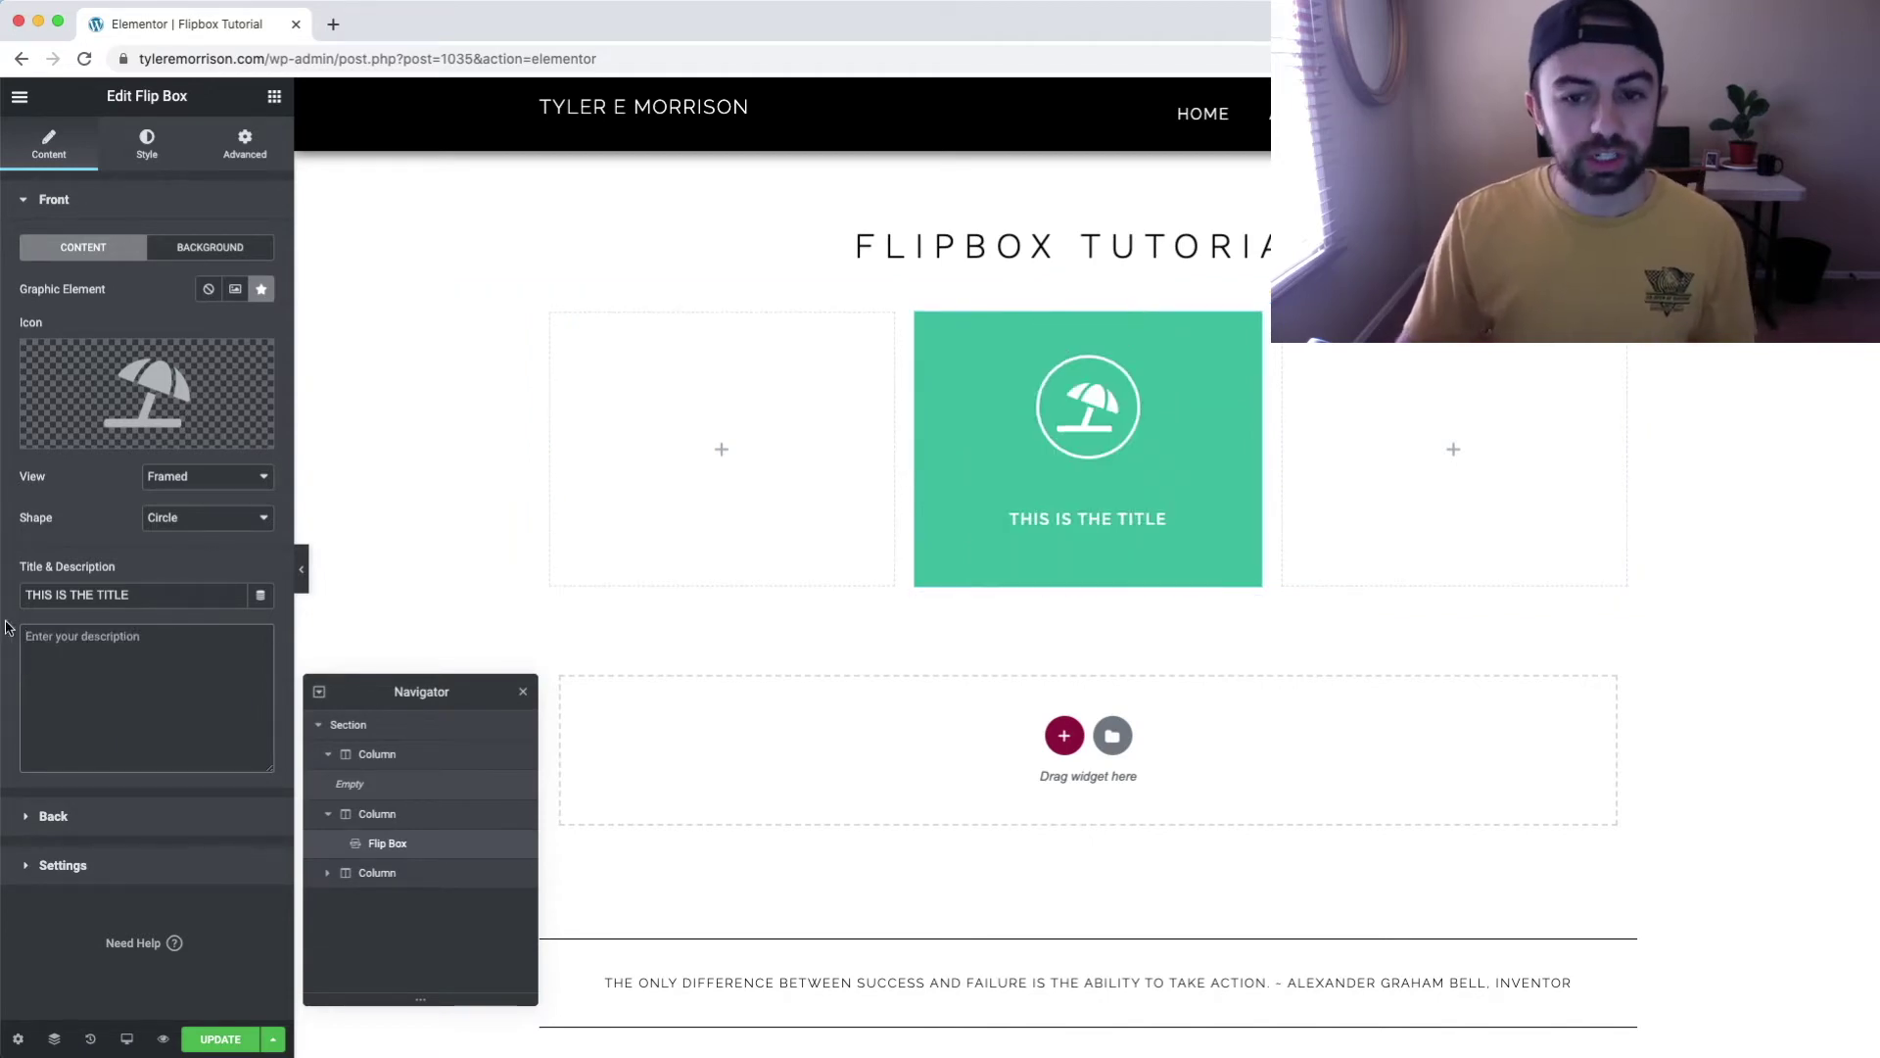
{"action": "key", "text": "ctrl+v"}
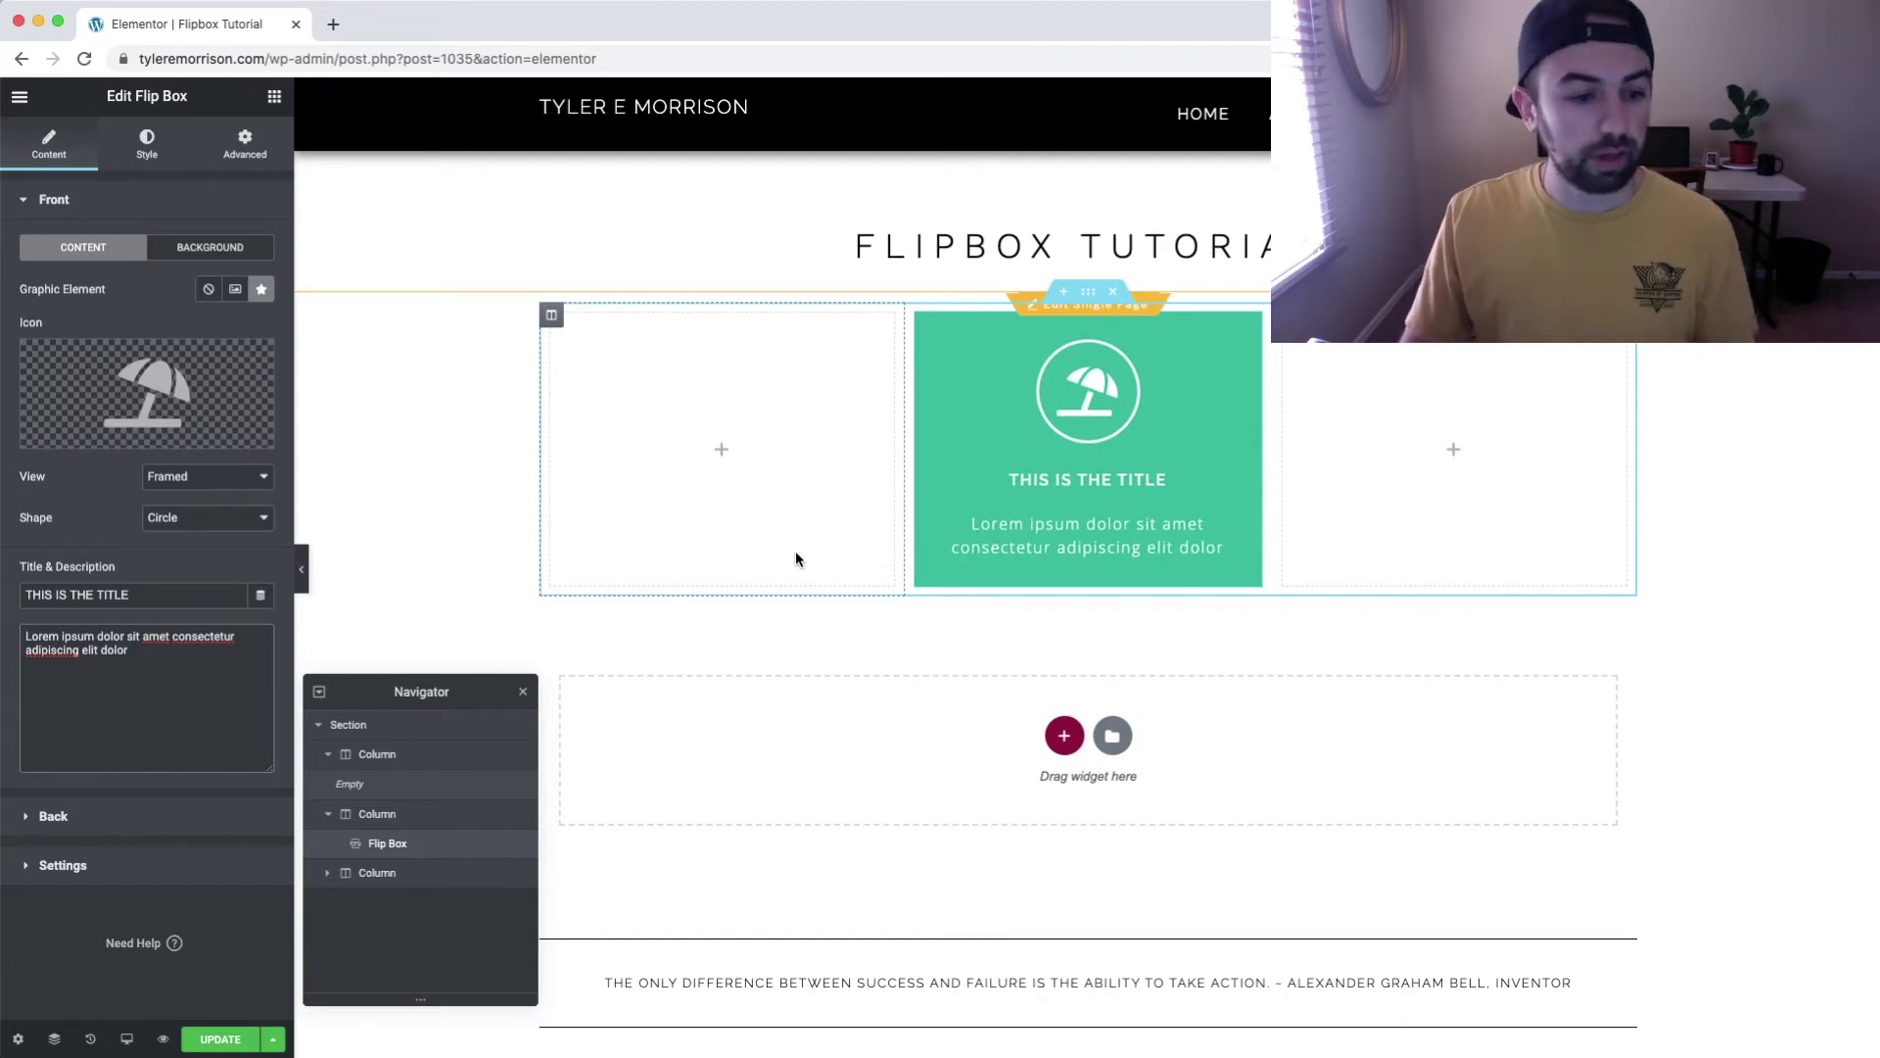
Examine the back side's background, heading and description settings of the flip box.
{"action": "left_click", "coordinate": [57, 196]}
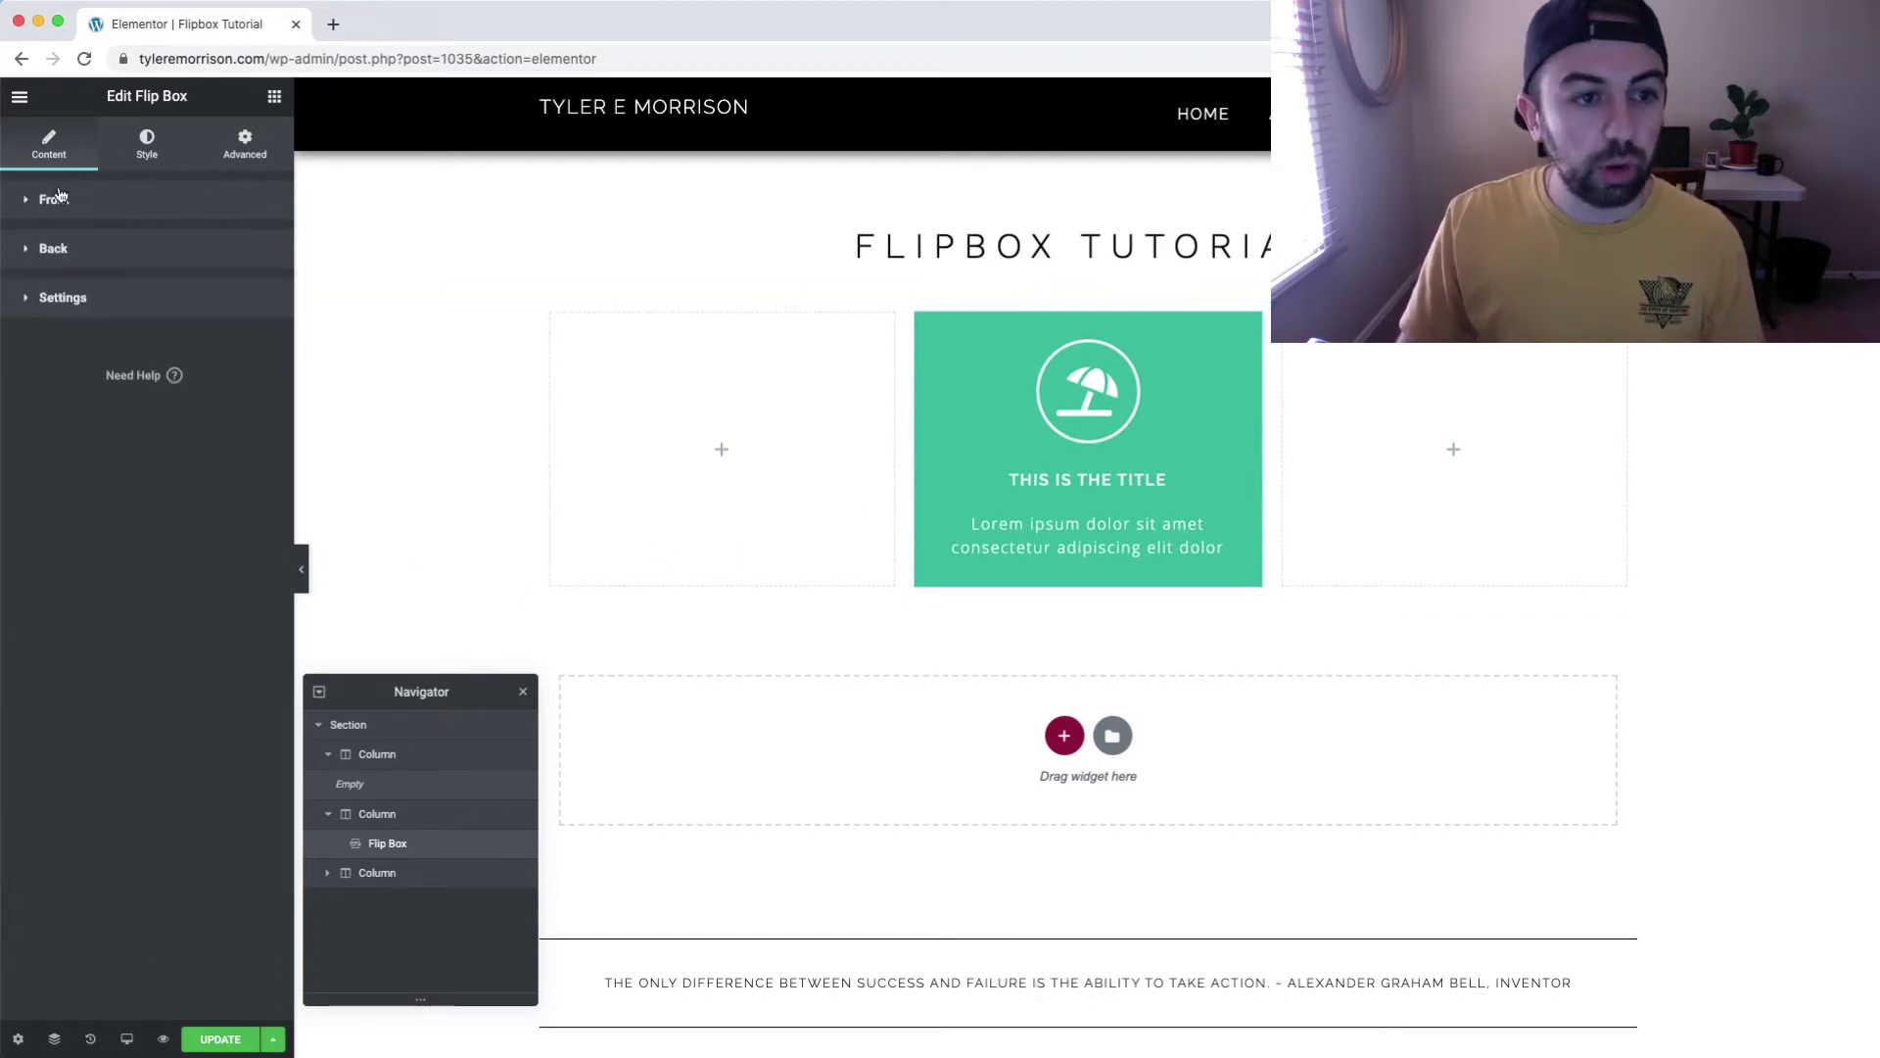
{"action": "left_click", "coordinate": [53, 251]}
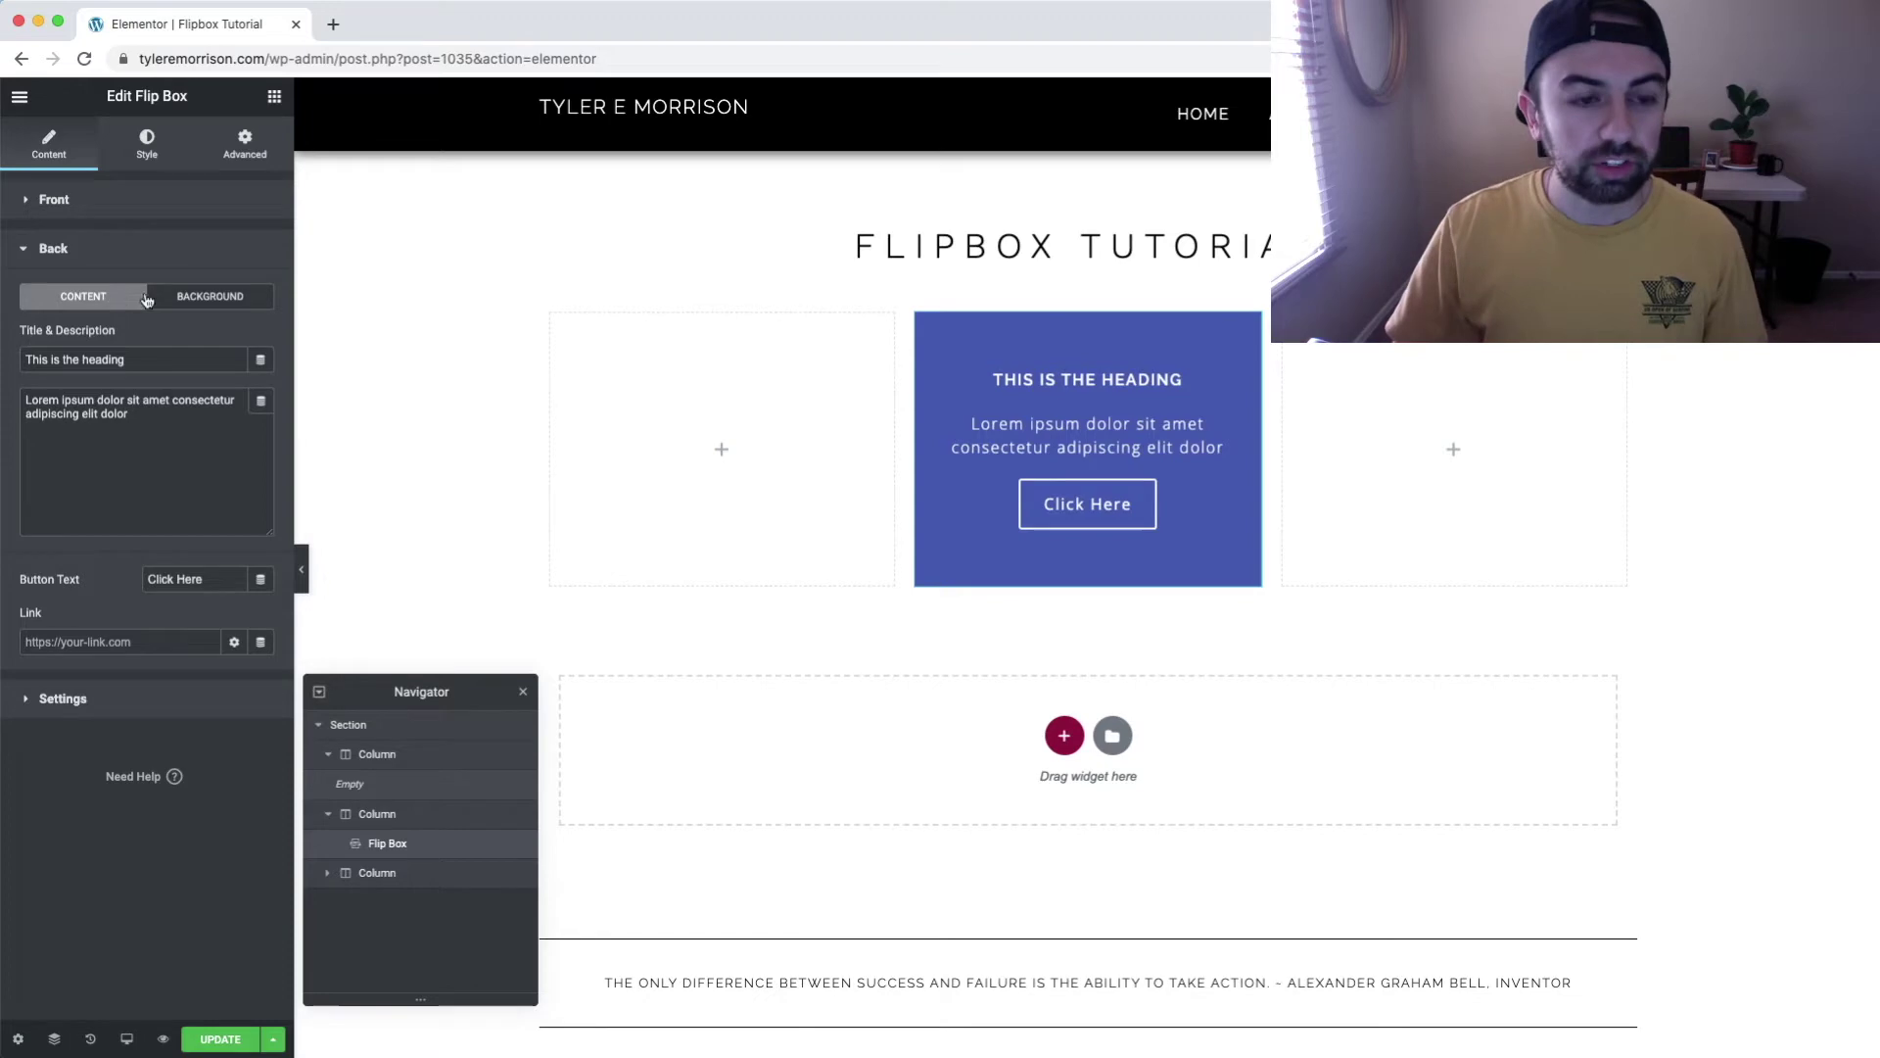
{"action": "left_click", "coordinate": [248, 304]}
{"action": "left_click", "coordinate": [84, 296]}
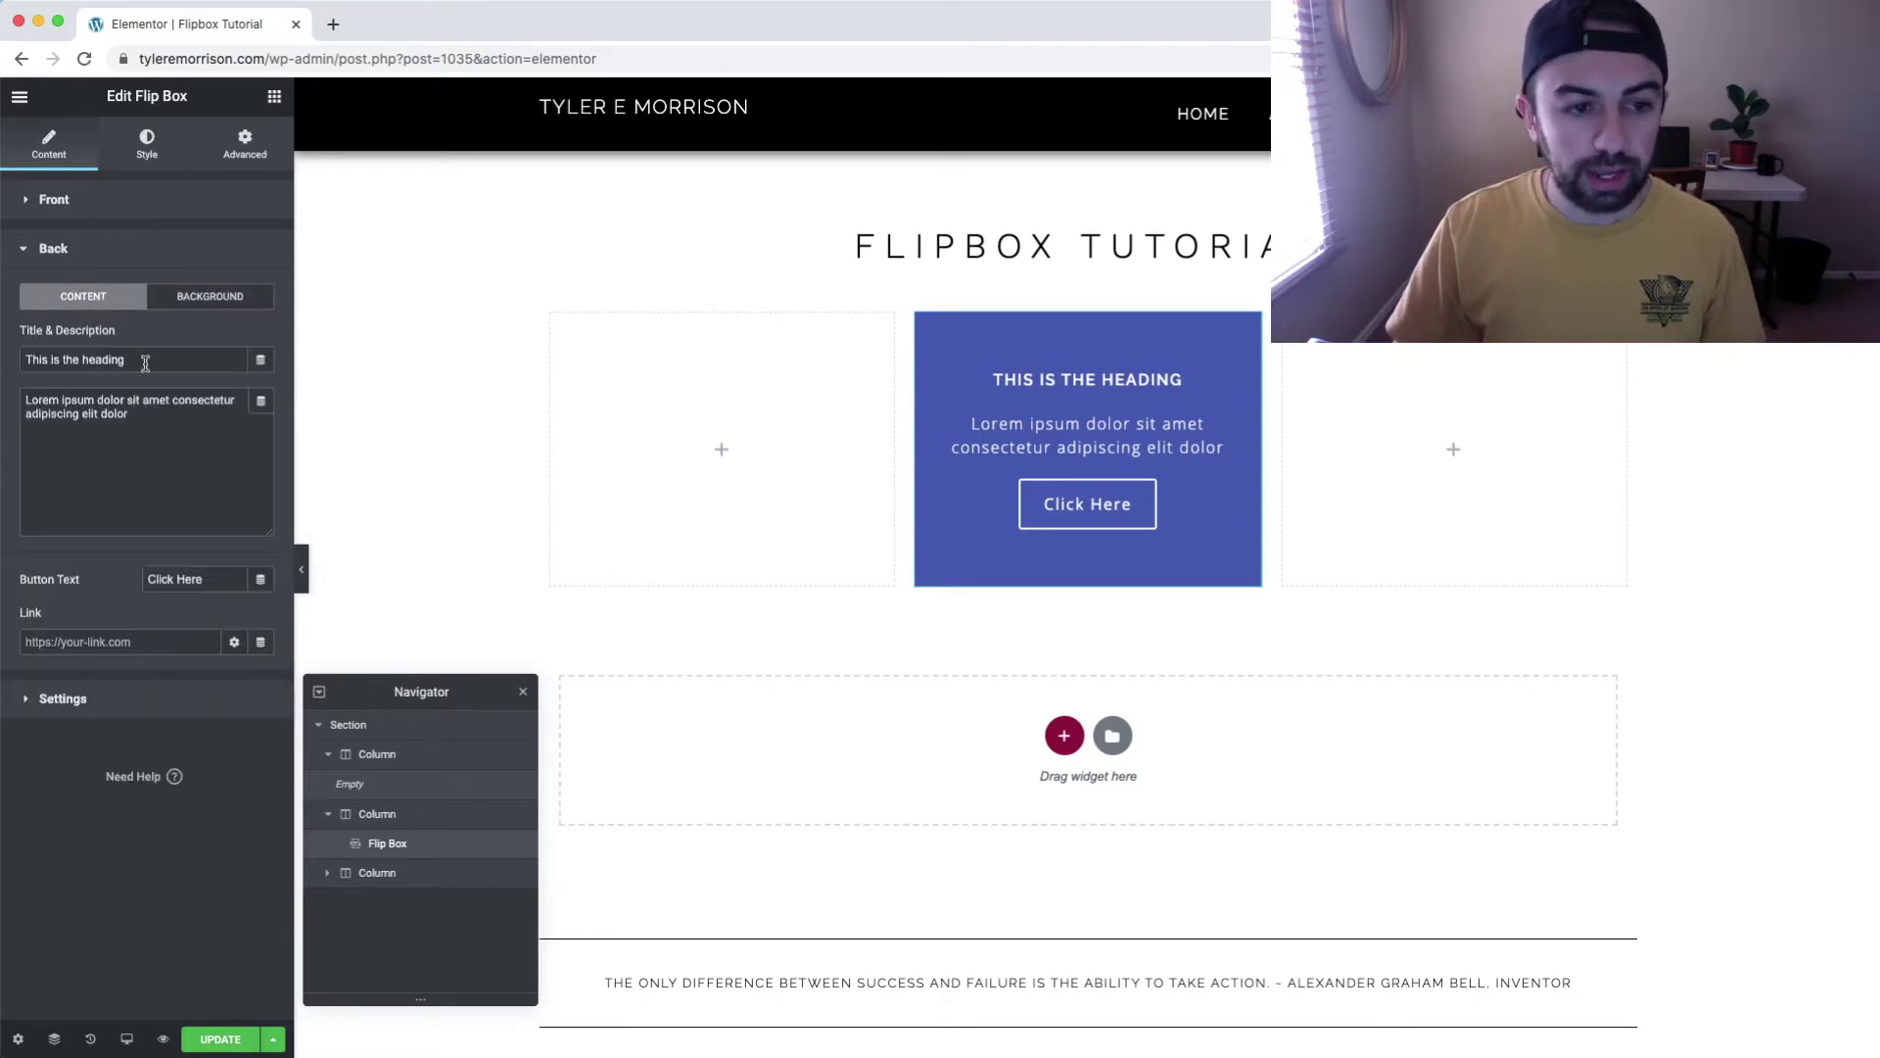
{"action": "left_click_drag", "start_coordinate": [143, 360], "coordinate": [19, 350]}
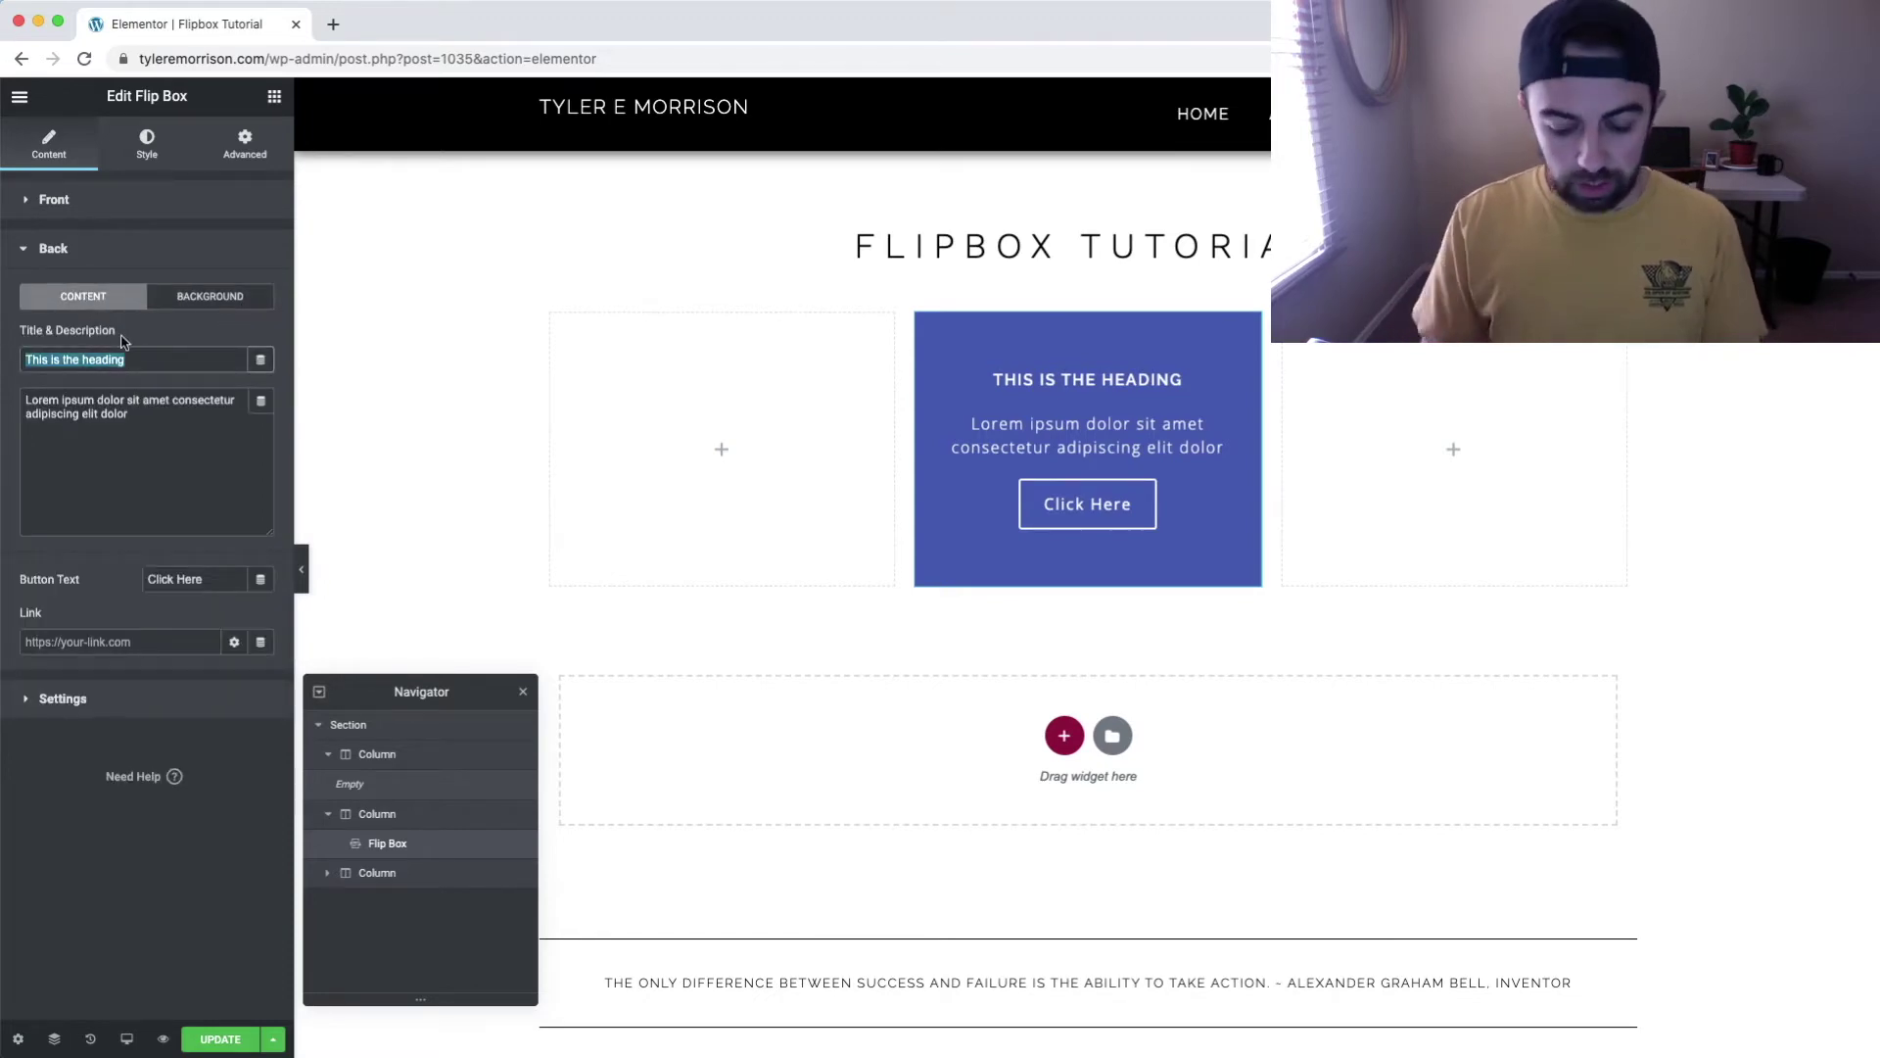
{"action": "left_click", "coordinate": [189, 436]}
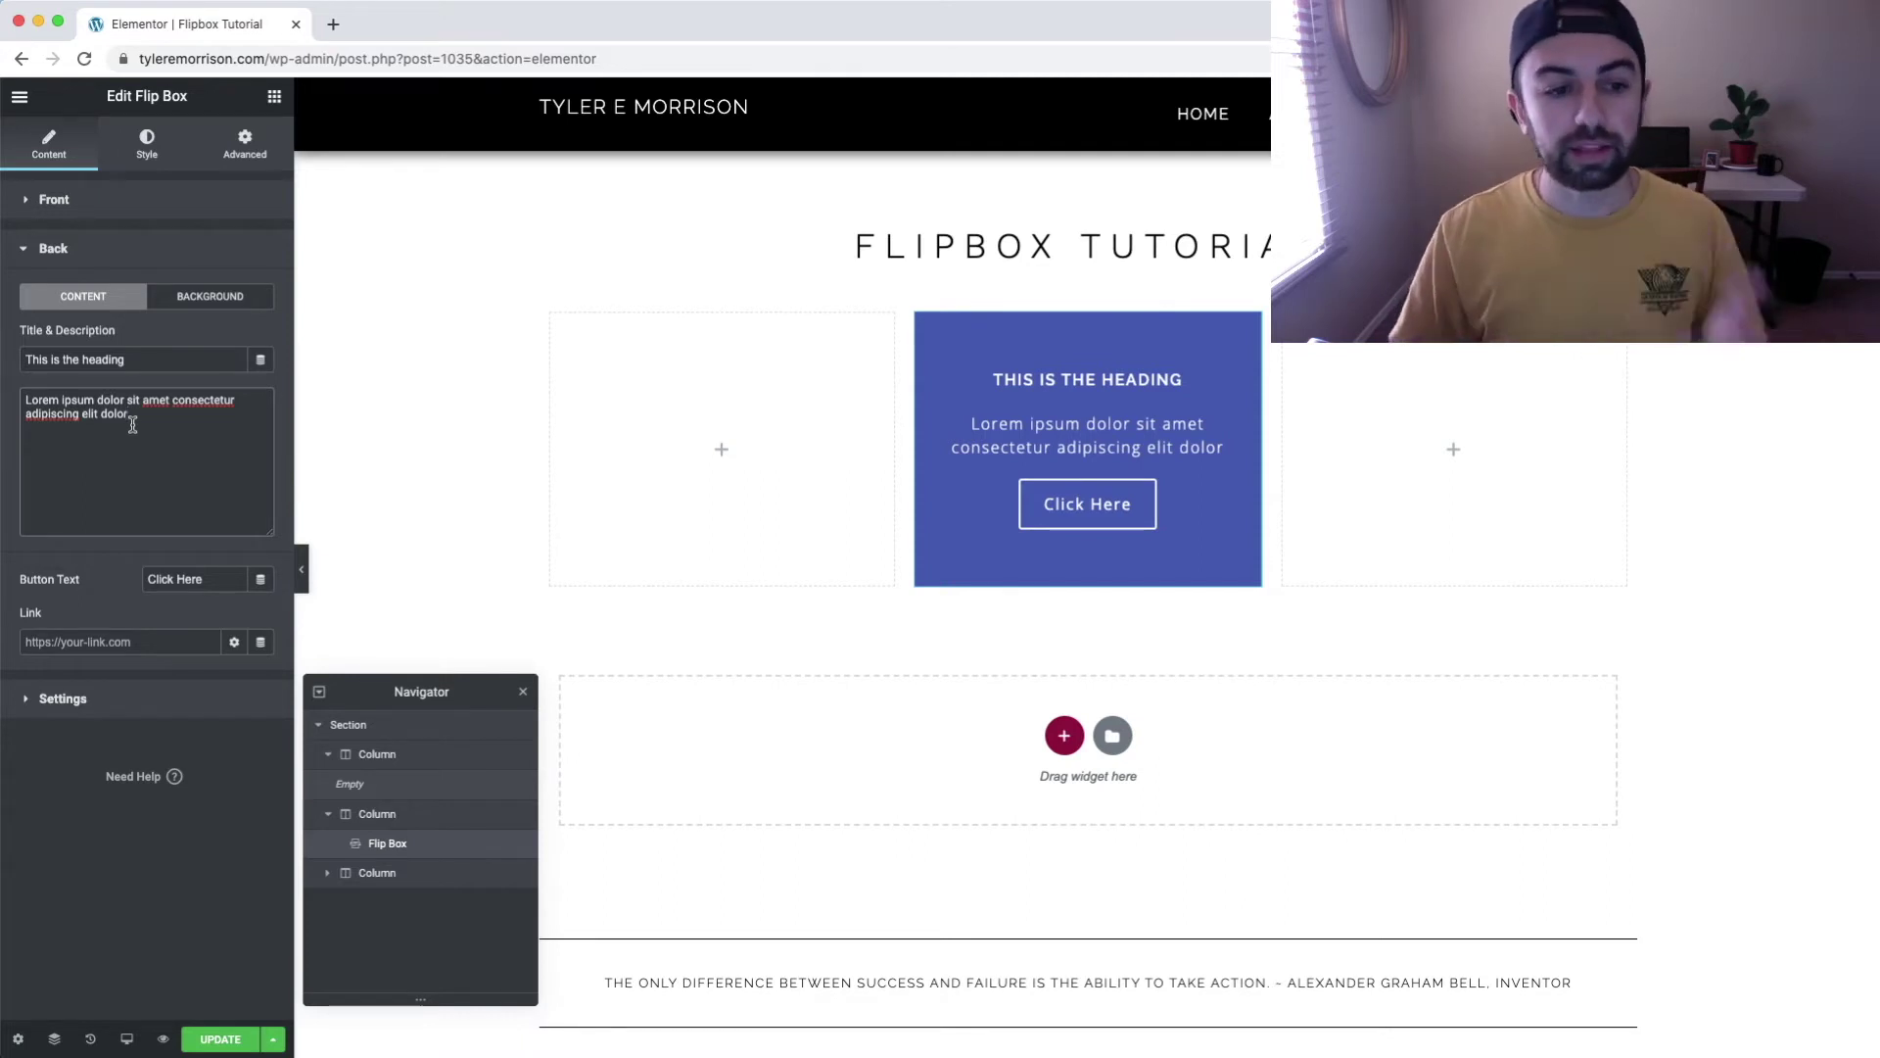
Set the back side's button text to "Shop Now" and place the text cursor in the empty link field.
{"action": "triple_click", "coordinate": [217, 579]}
{"action": "type", "text": "S"}
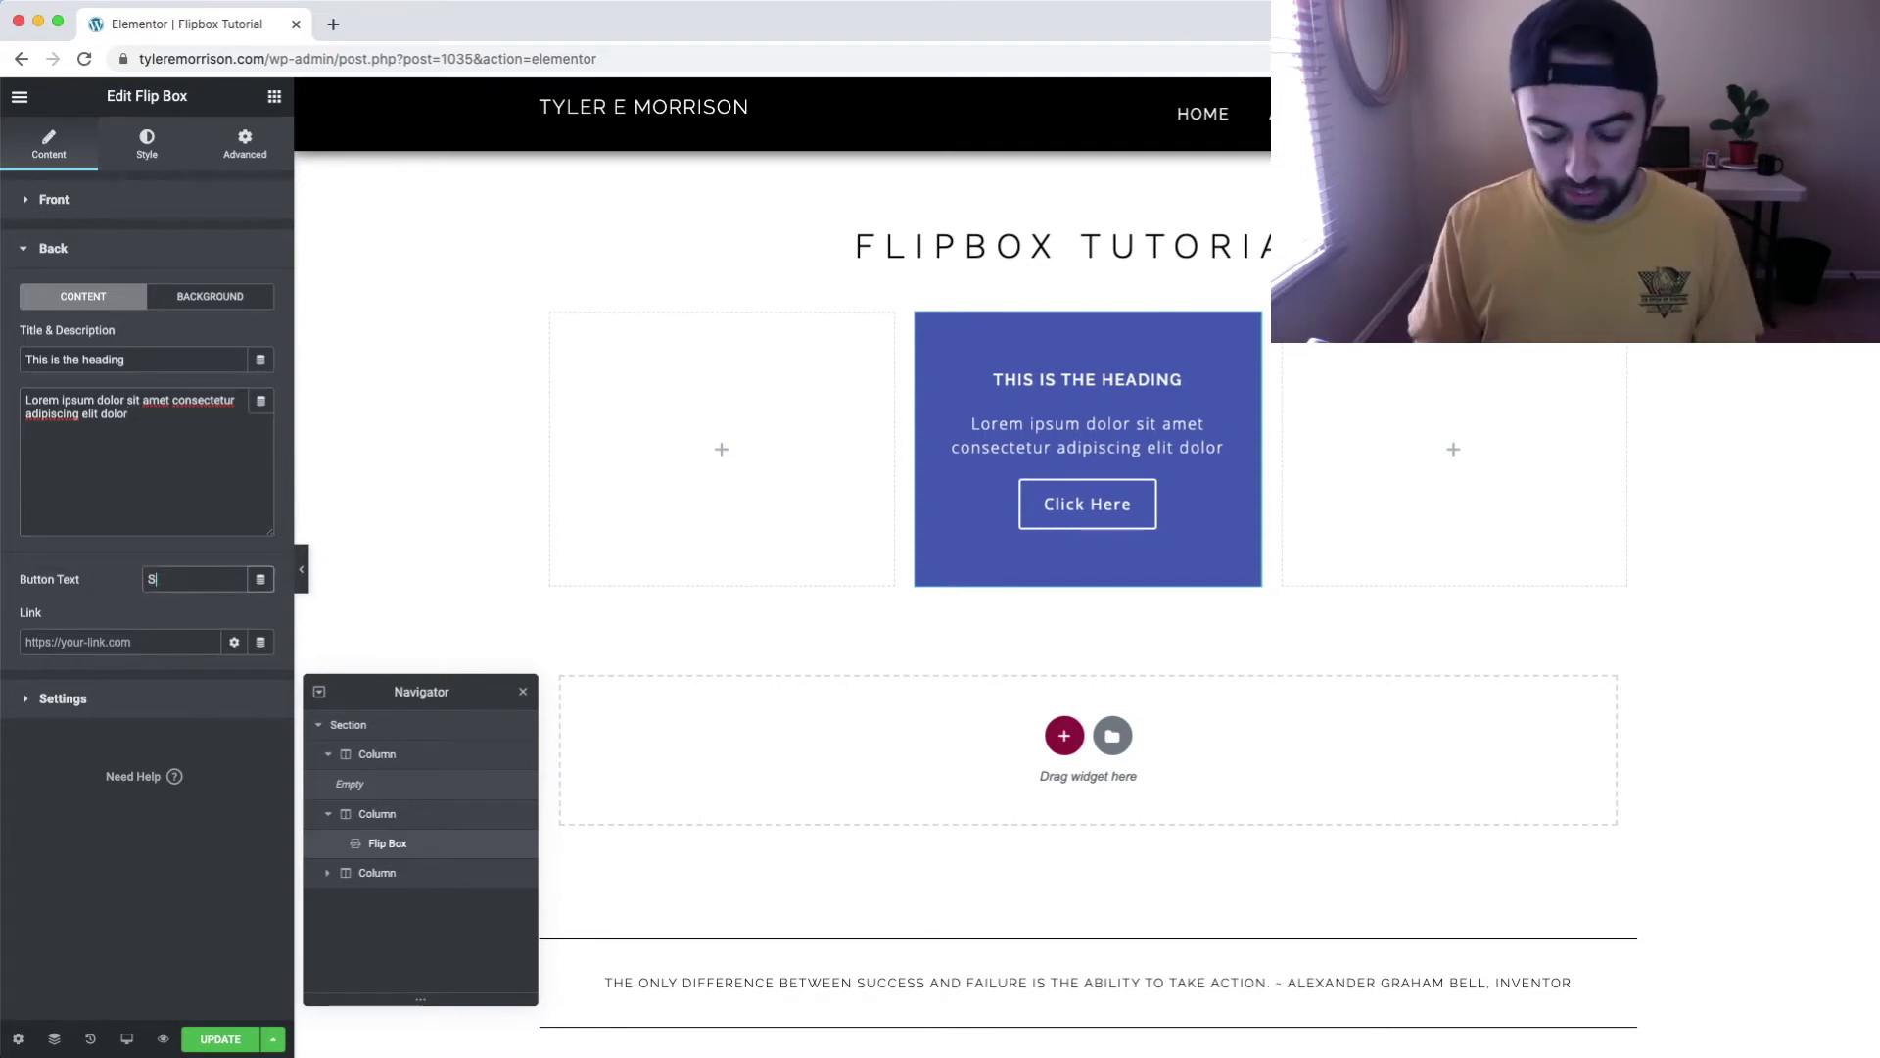
{"action": "type", "text": "hop Now"}
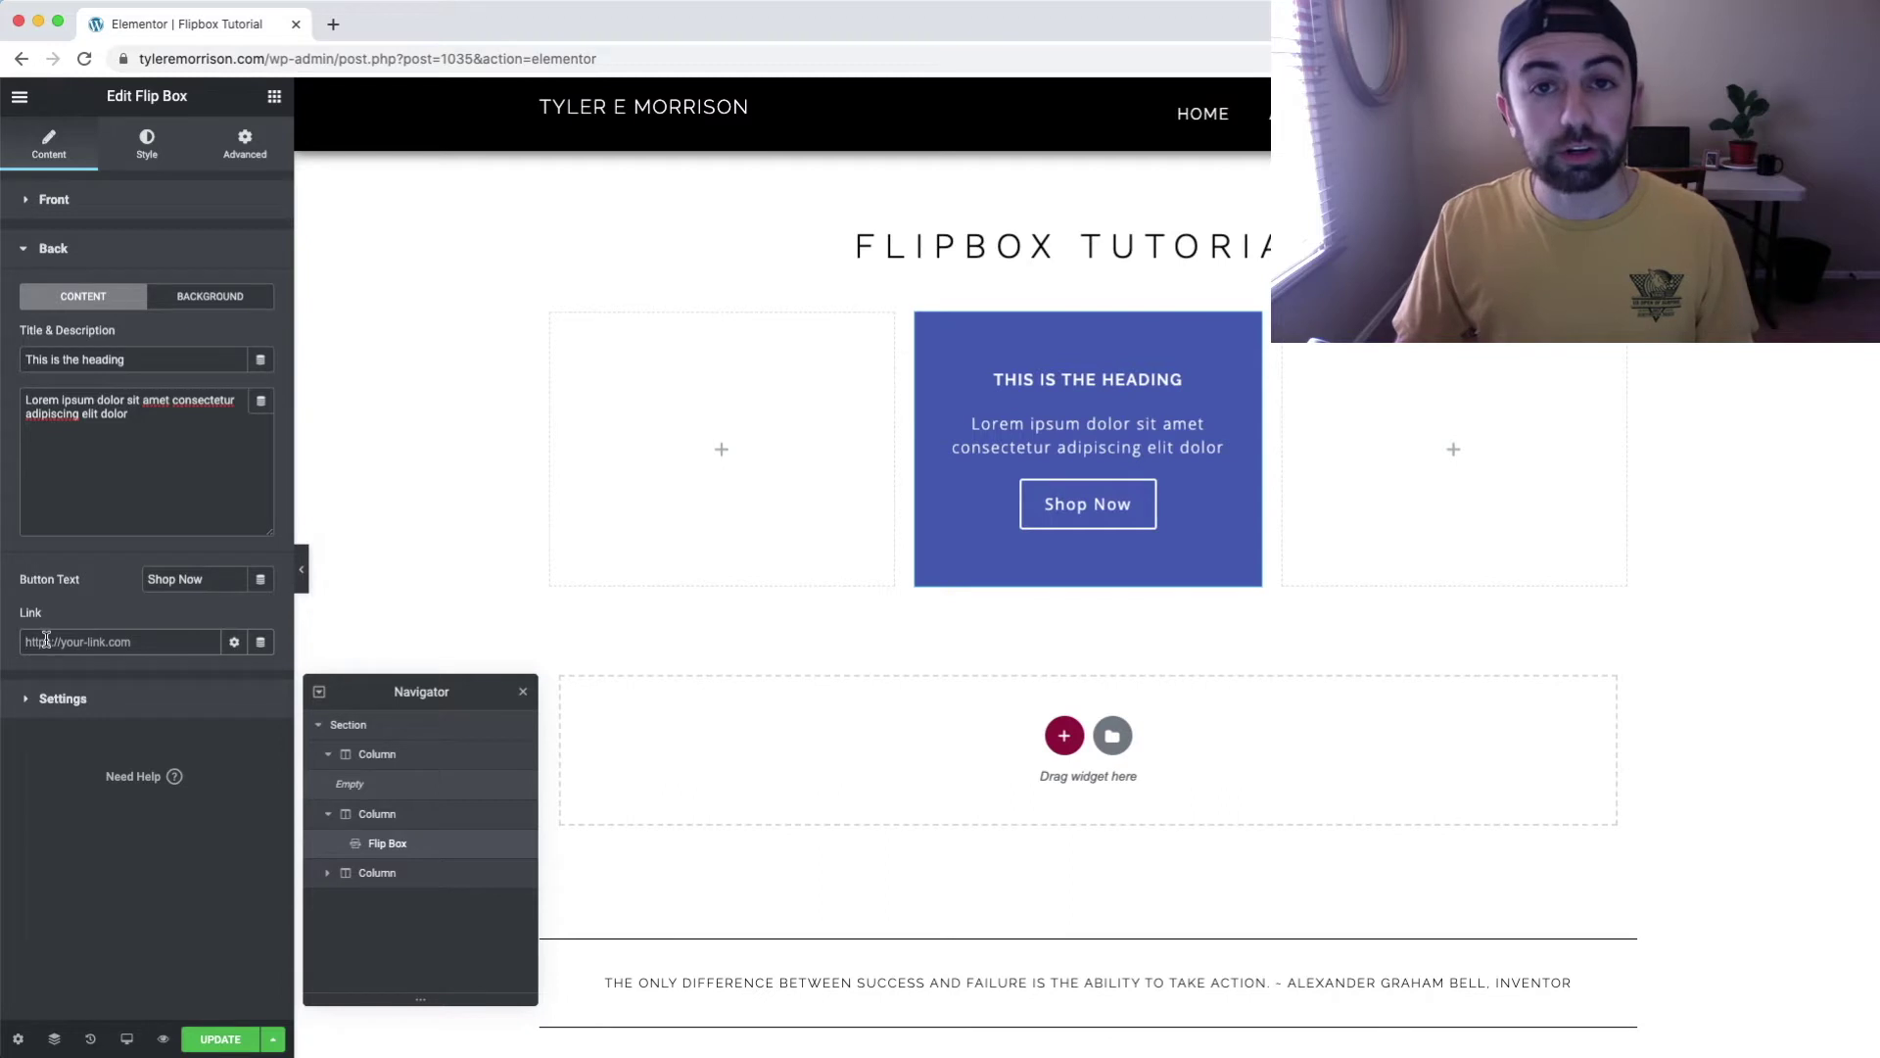
{"action": "left_click", "coordinate": [75, 642]}
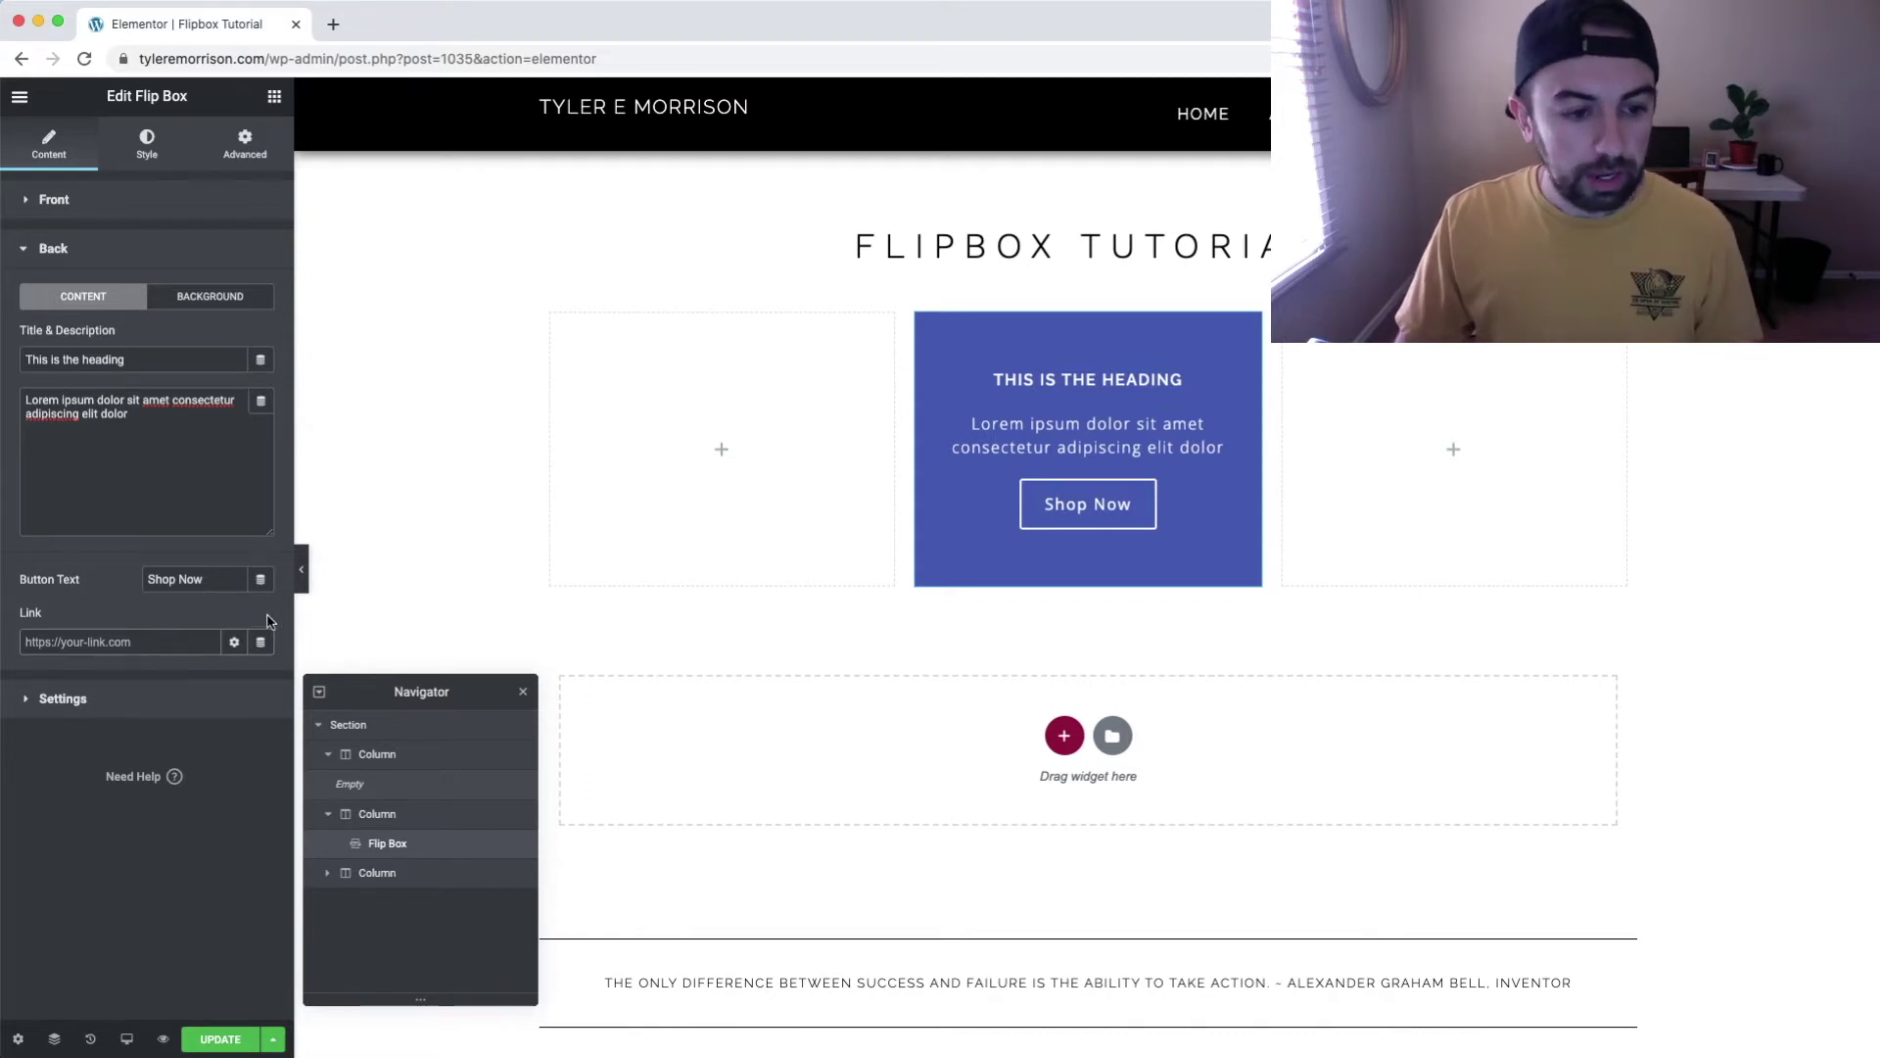
Set the flip box's height to 542 px.
{"action": "left_click", "coordinate": [61, 698]}
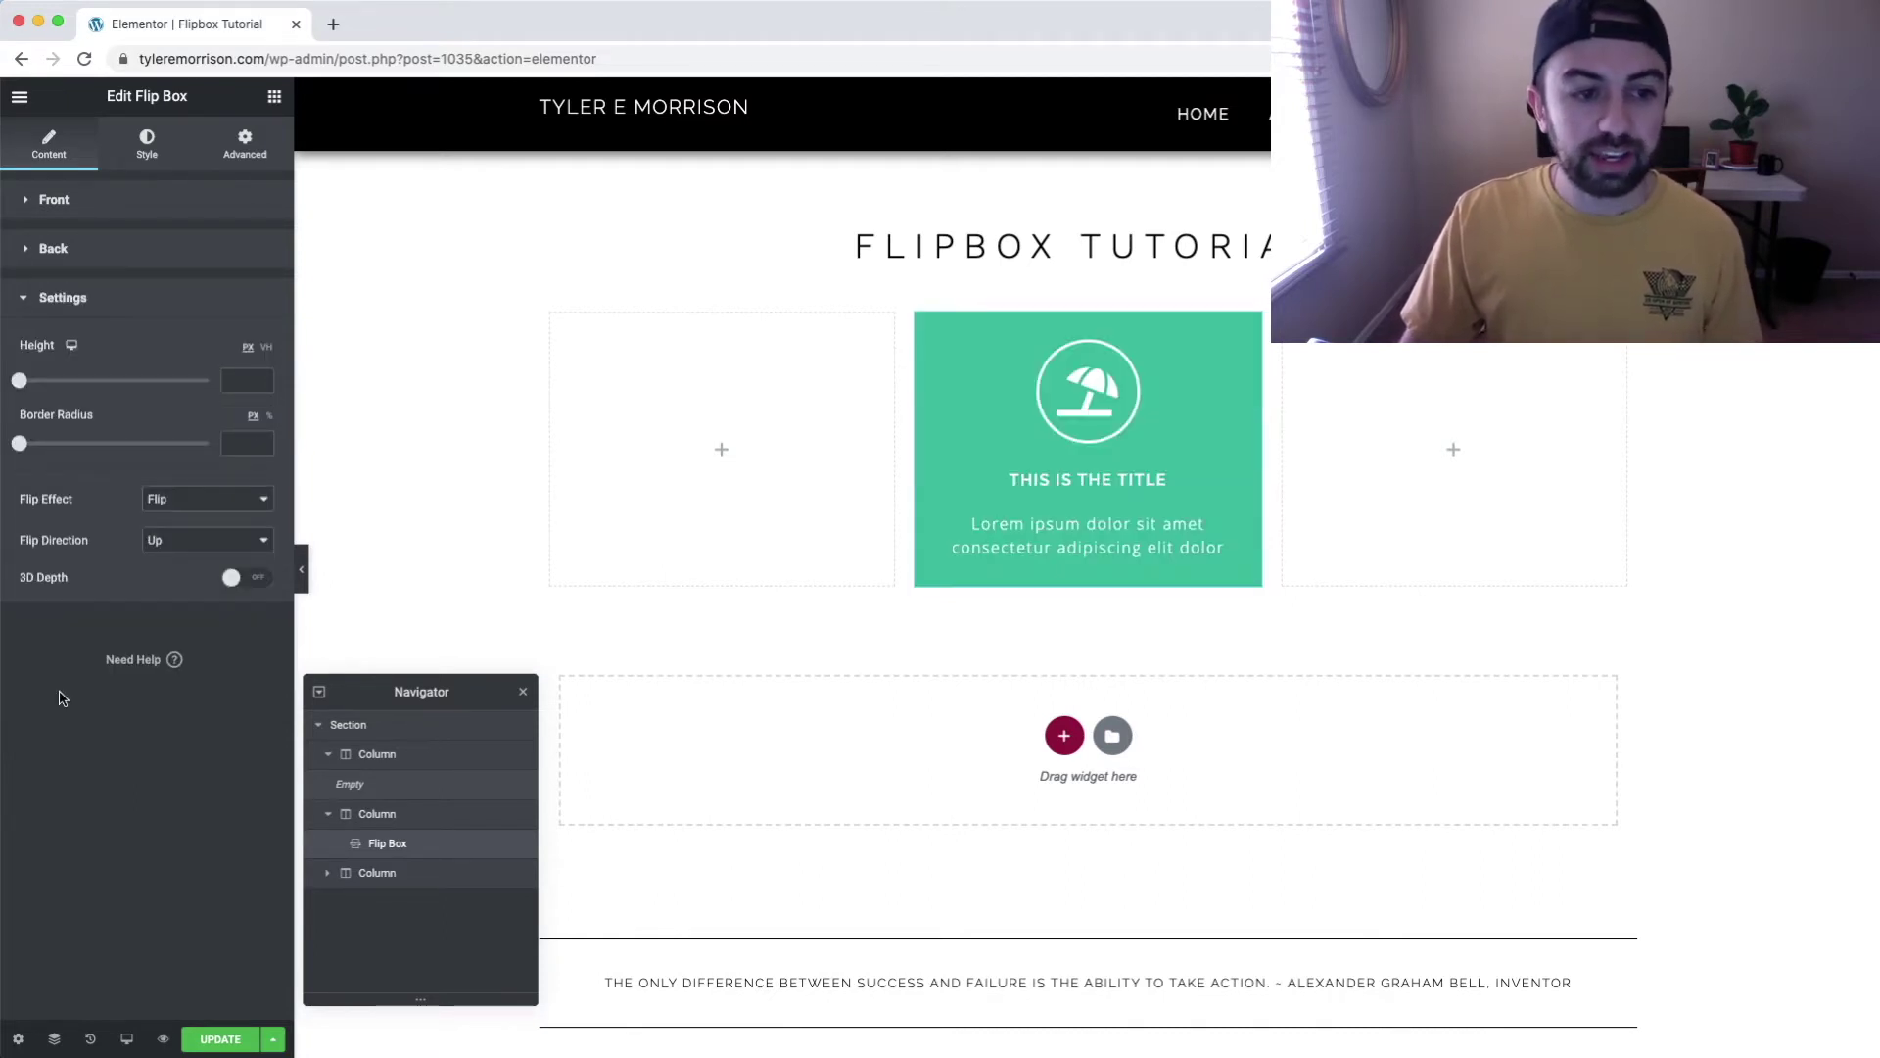
{"action": "left_click_drag", "start_coordinate": [20, 381], "coordinate": [113, 382]}
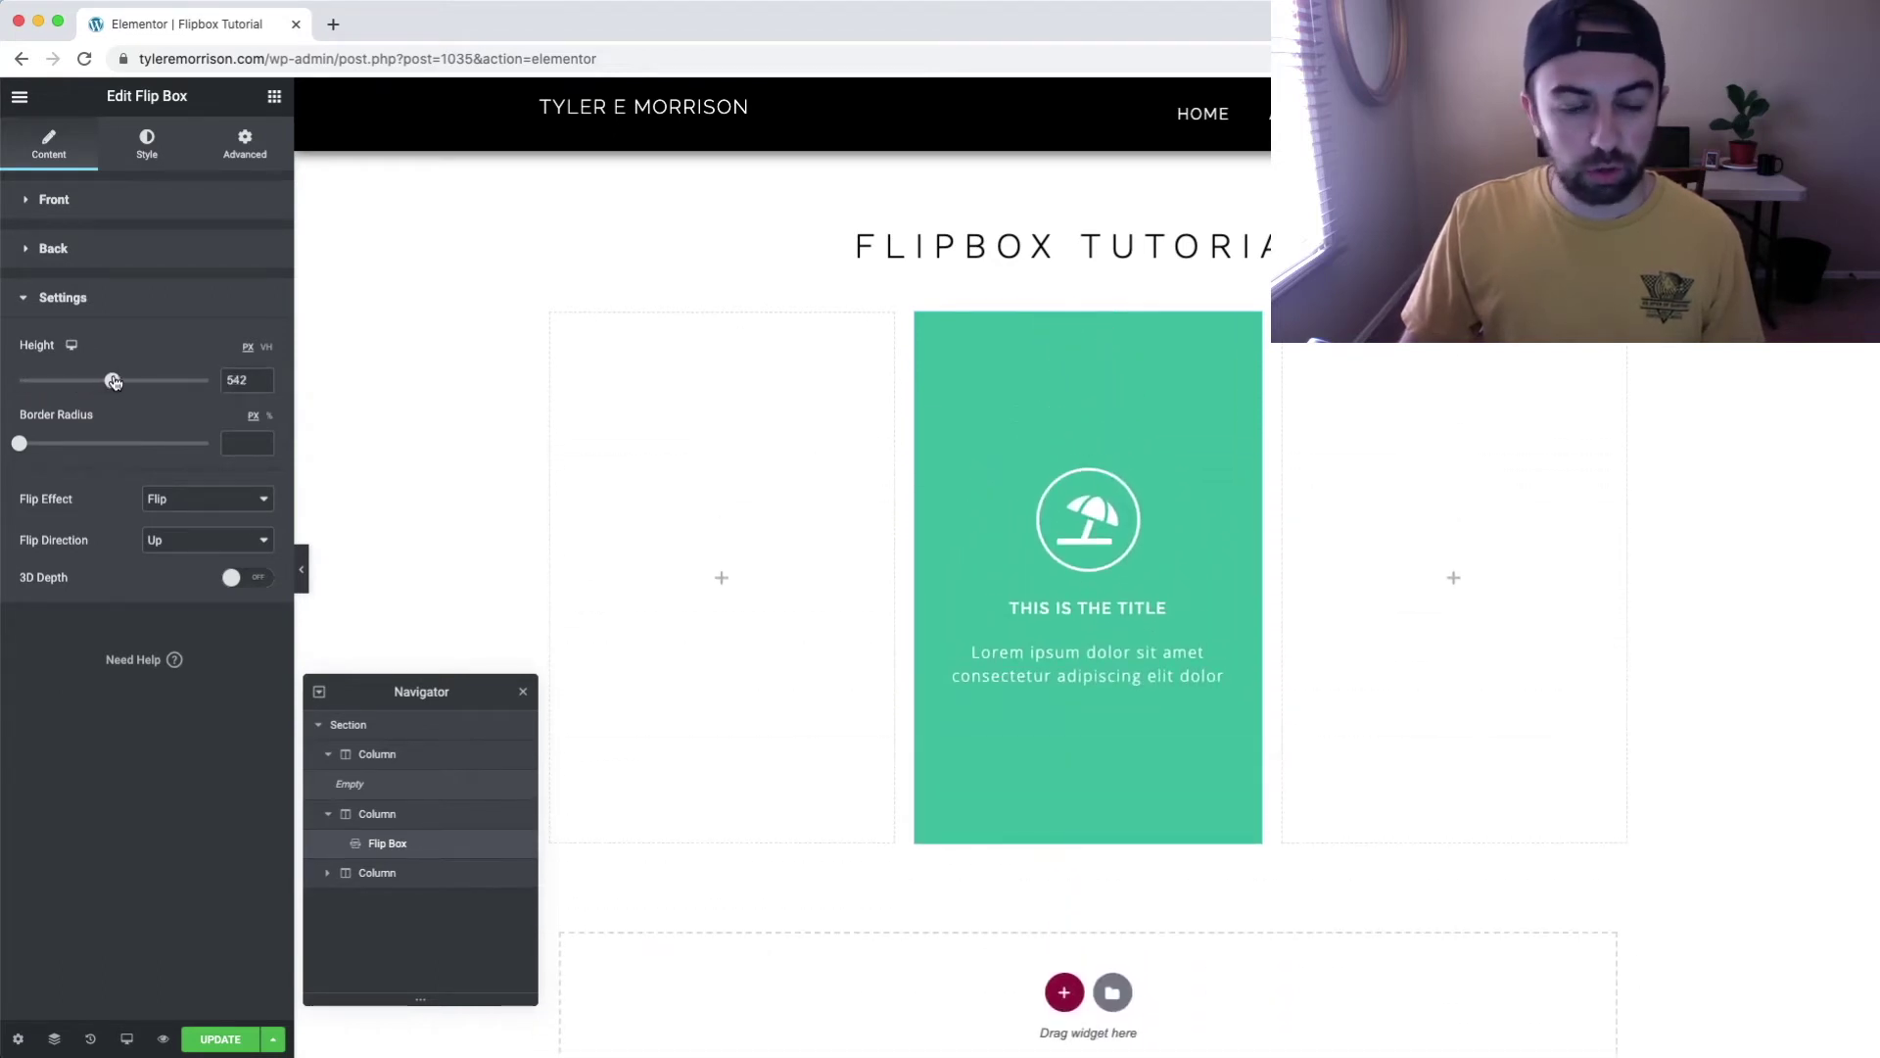
Extend the front description to four lines of the same Lorem ipsum sentence and preview the flip to the back.
{"action": "left_click", "coordinate": [111, 193]}
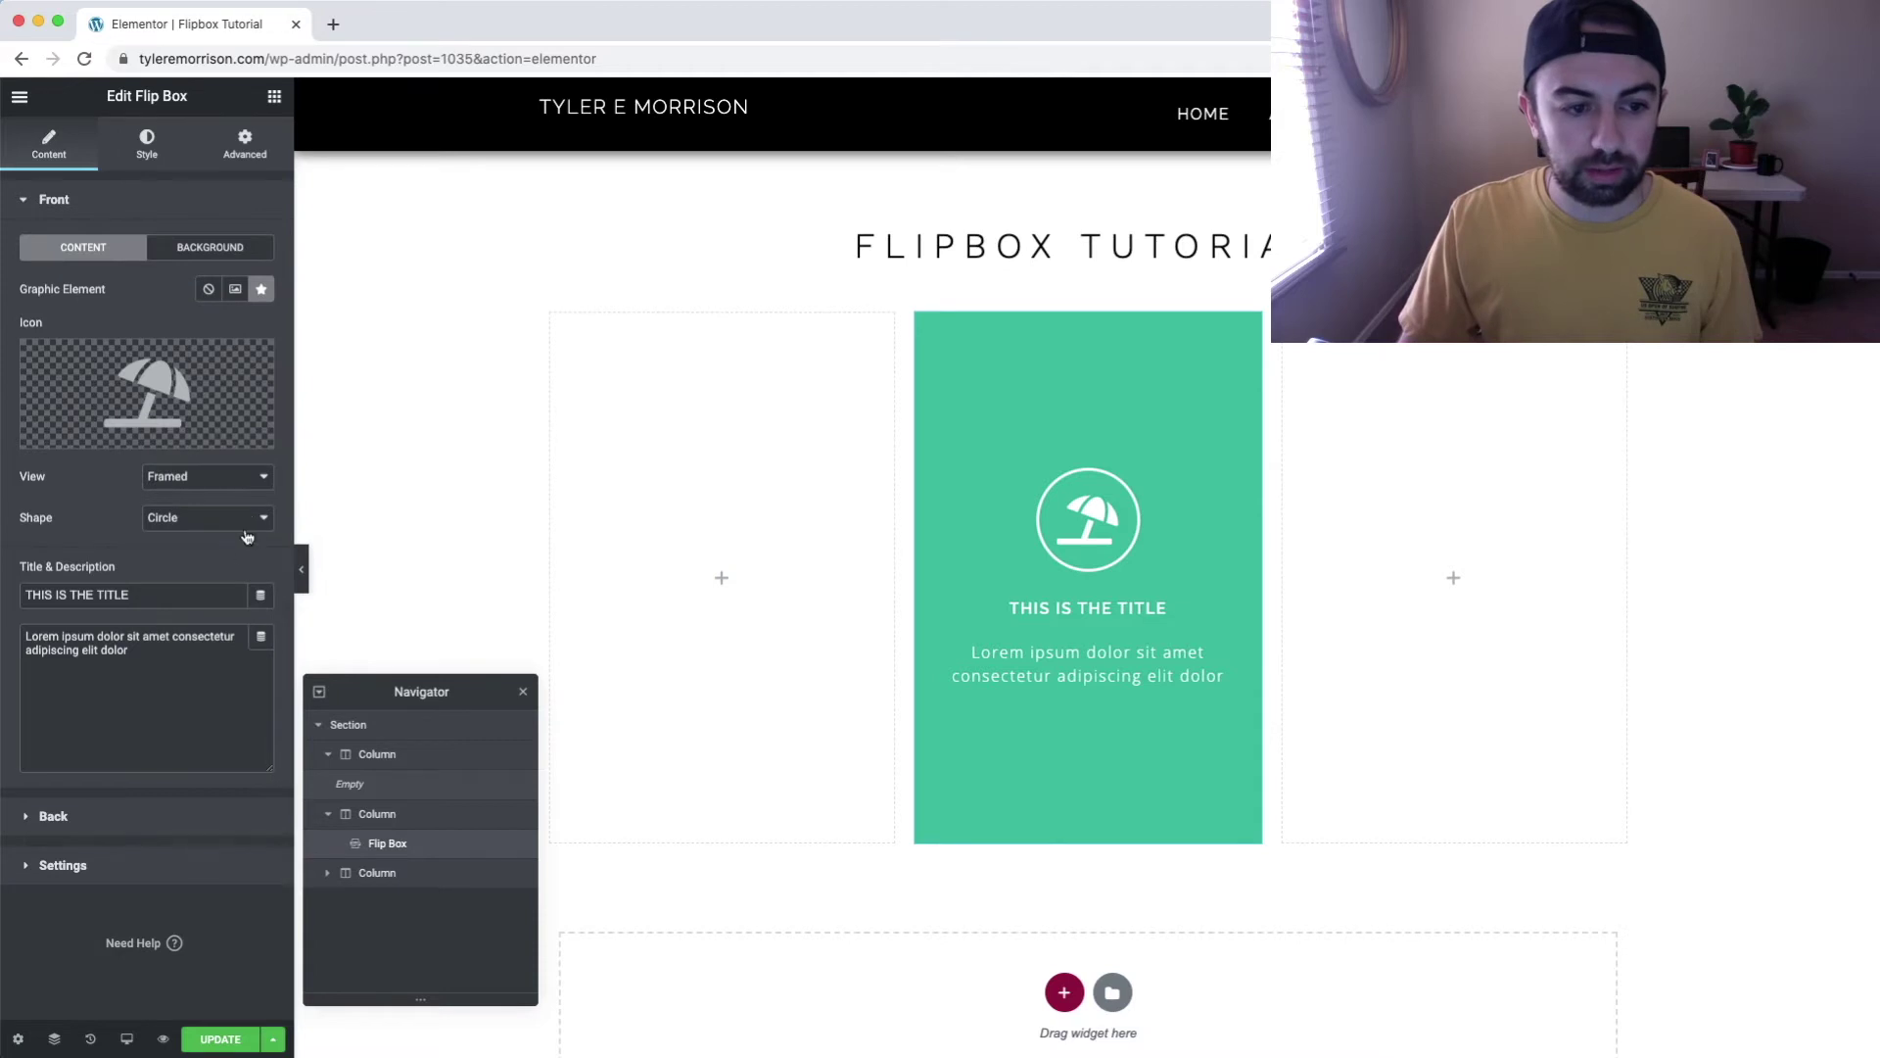
{"action": "left_click_drag", "start_coordinate": [173, 664], "coordinate": [25, 633]}
{"action": "key", "text": "ctrl+c"}
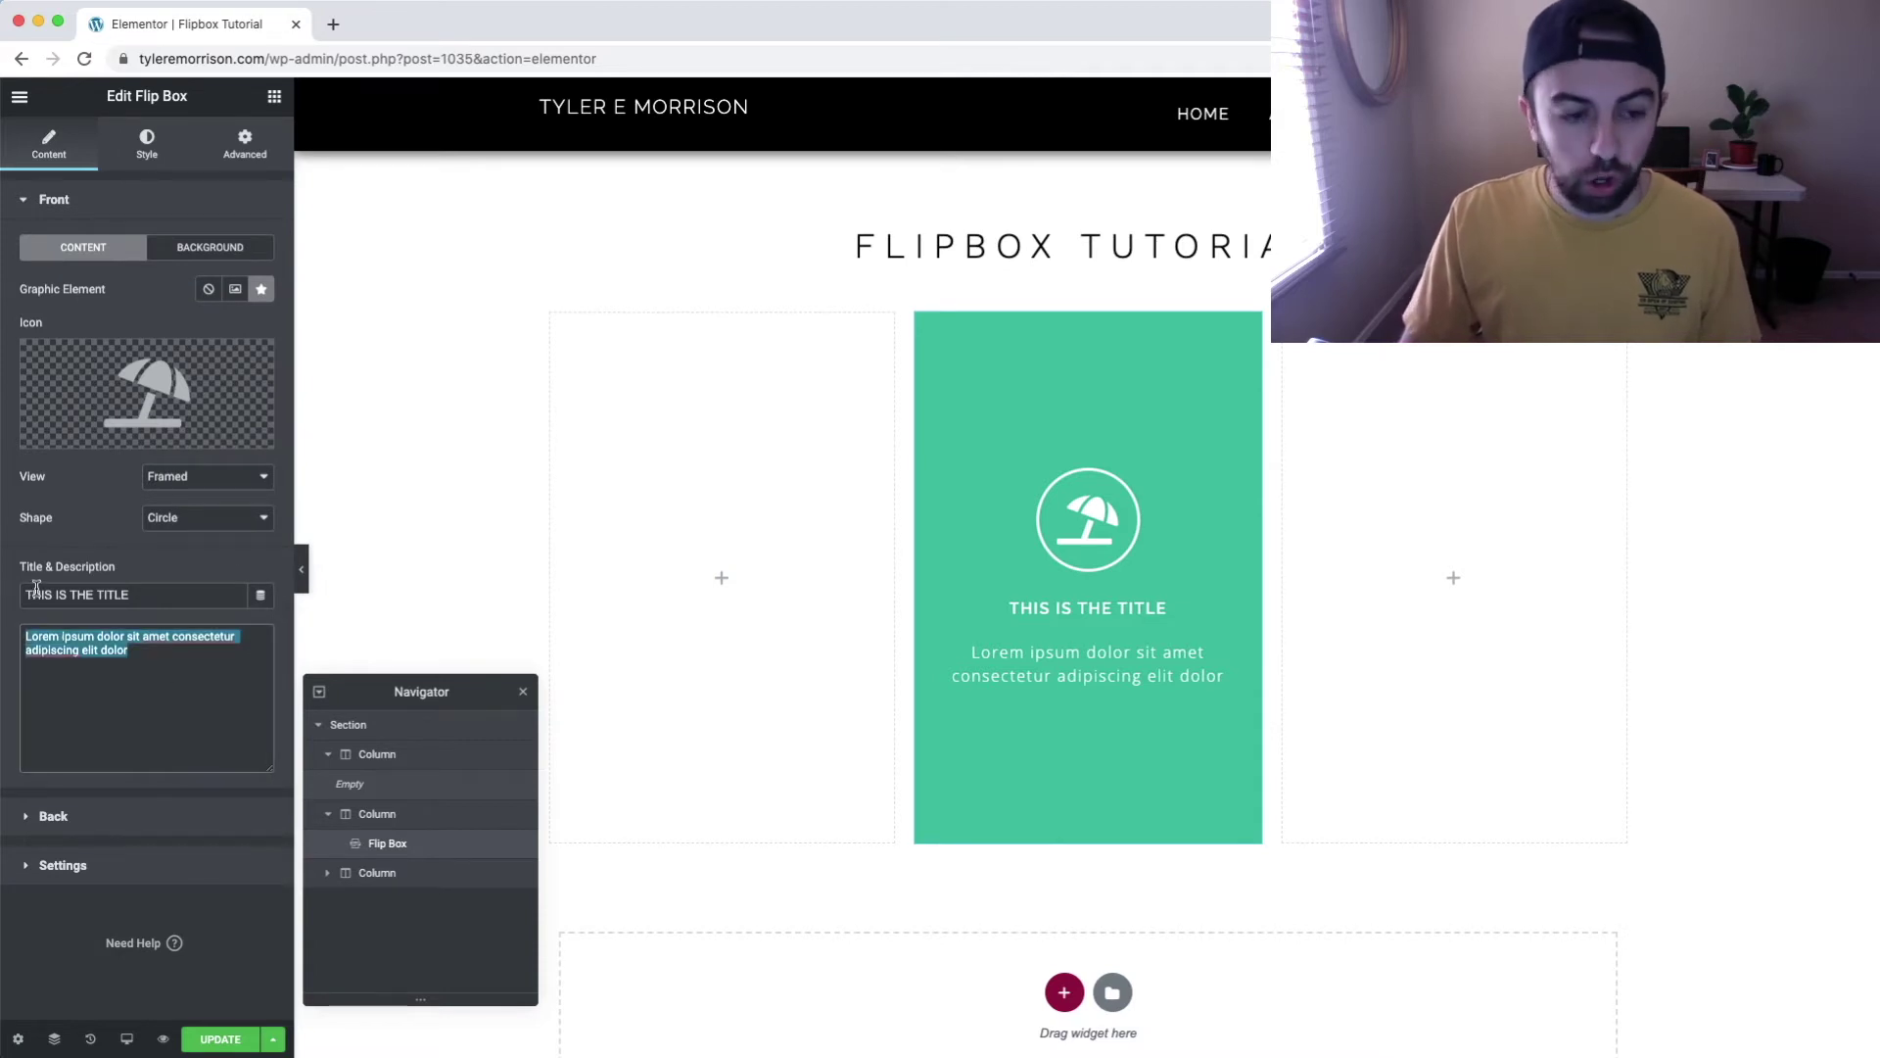
{"action": "left_click", "coordinate": [193, 725]}
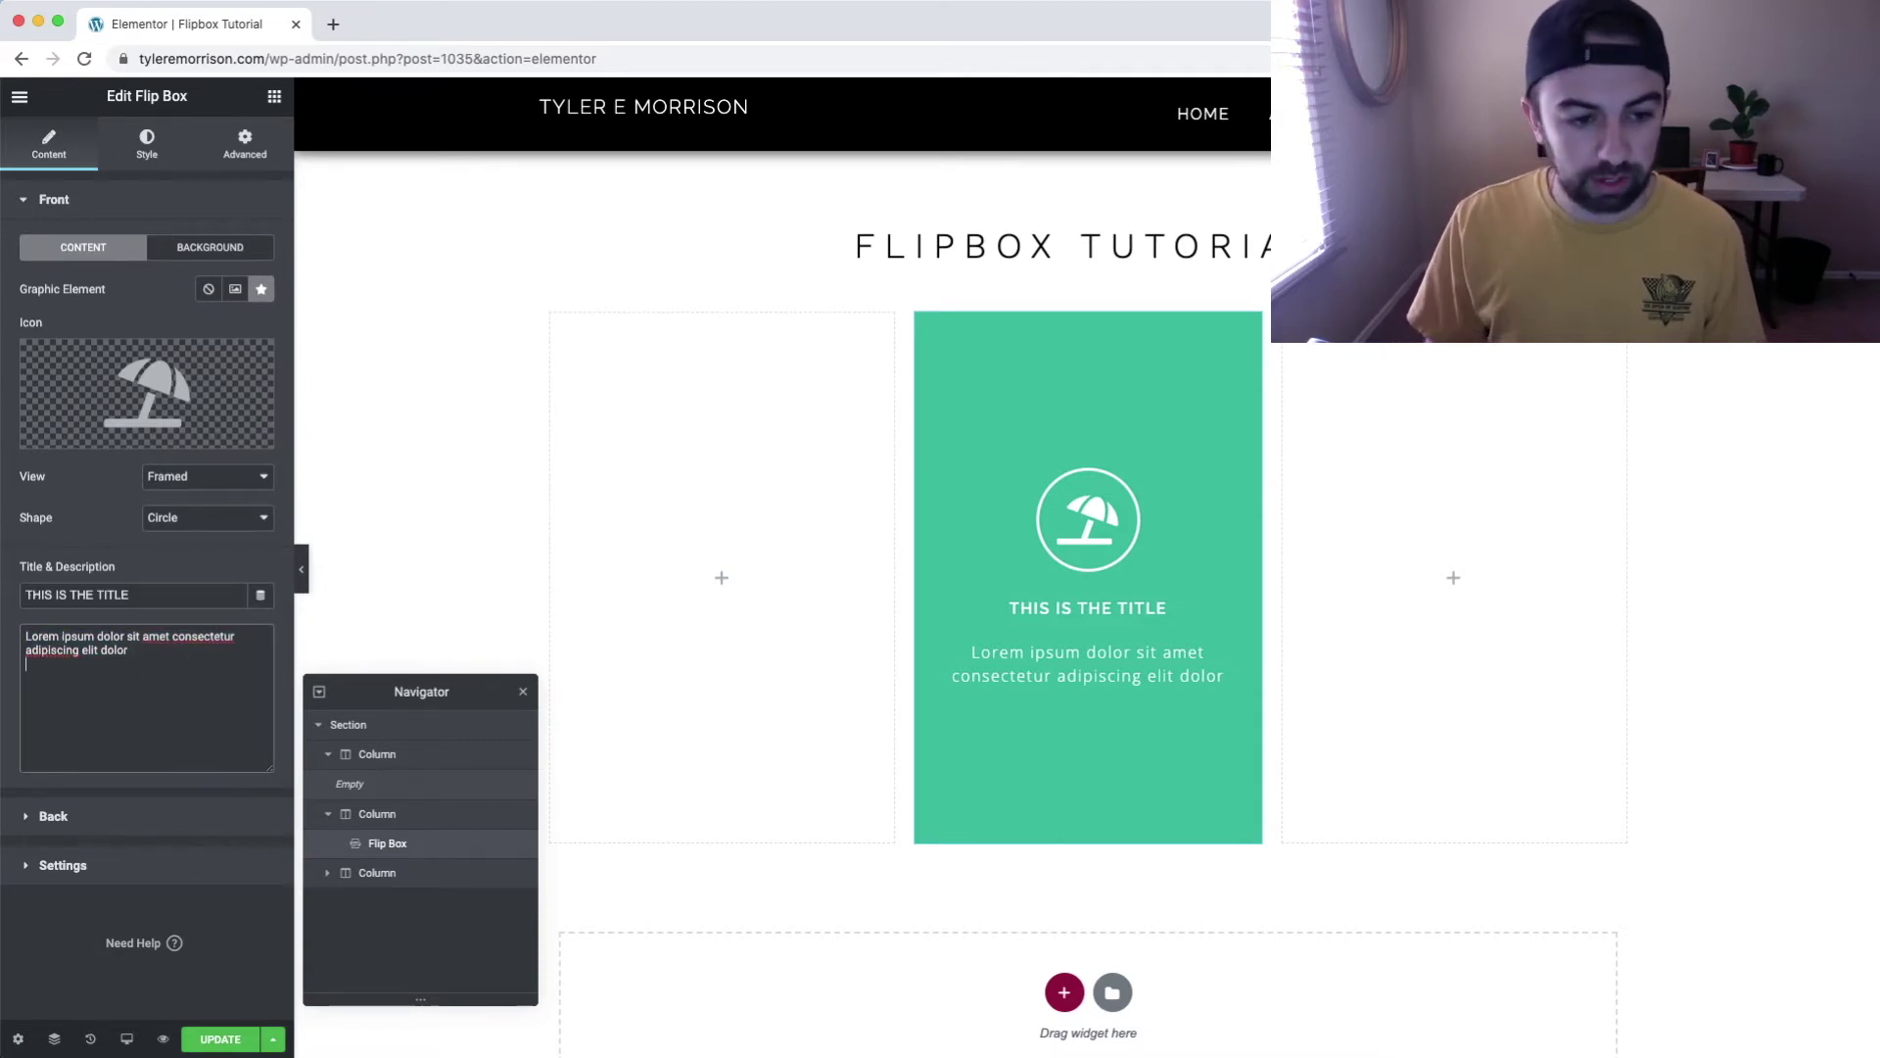
{"action": "key", "text": "ctrl+v"}
{"action": "key", "text": "Return"}
{"action": "key", "text": "ctrl+v"}
{"action": "key", "text": "ctrl+v"}
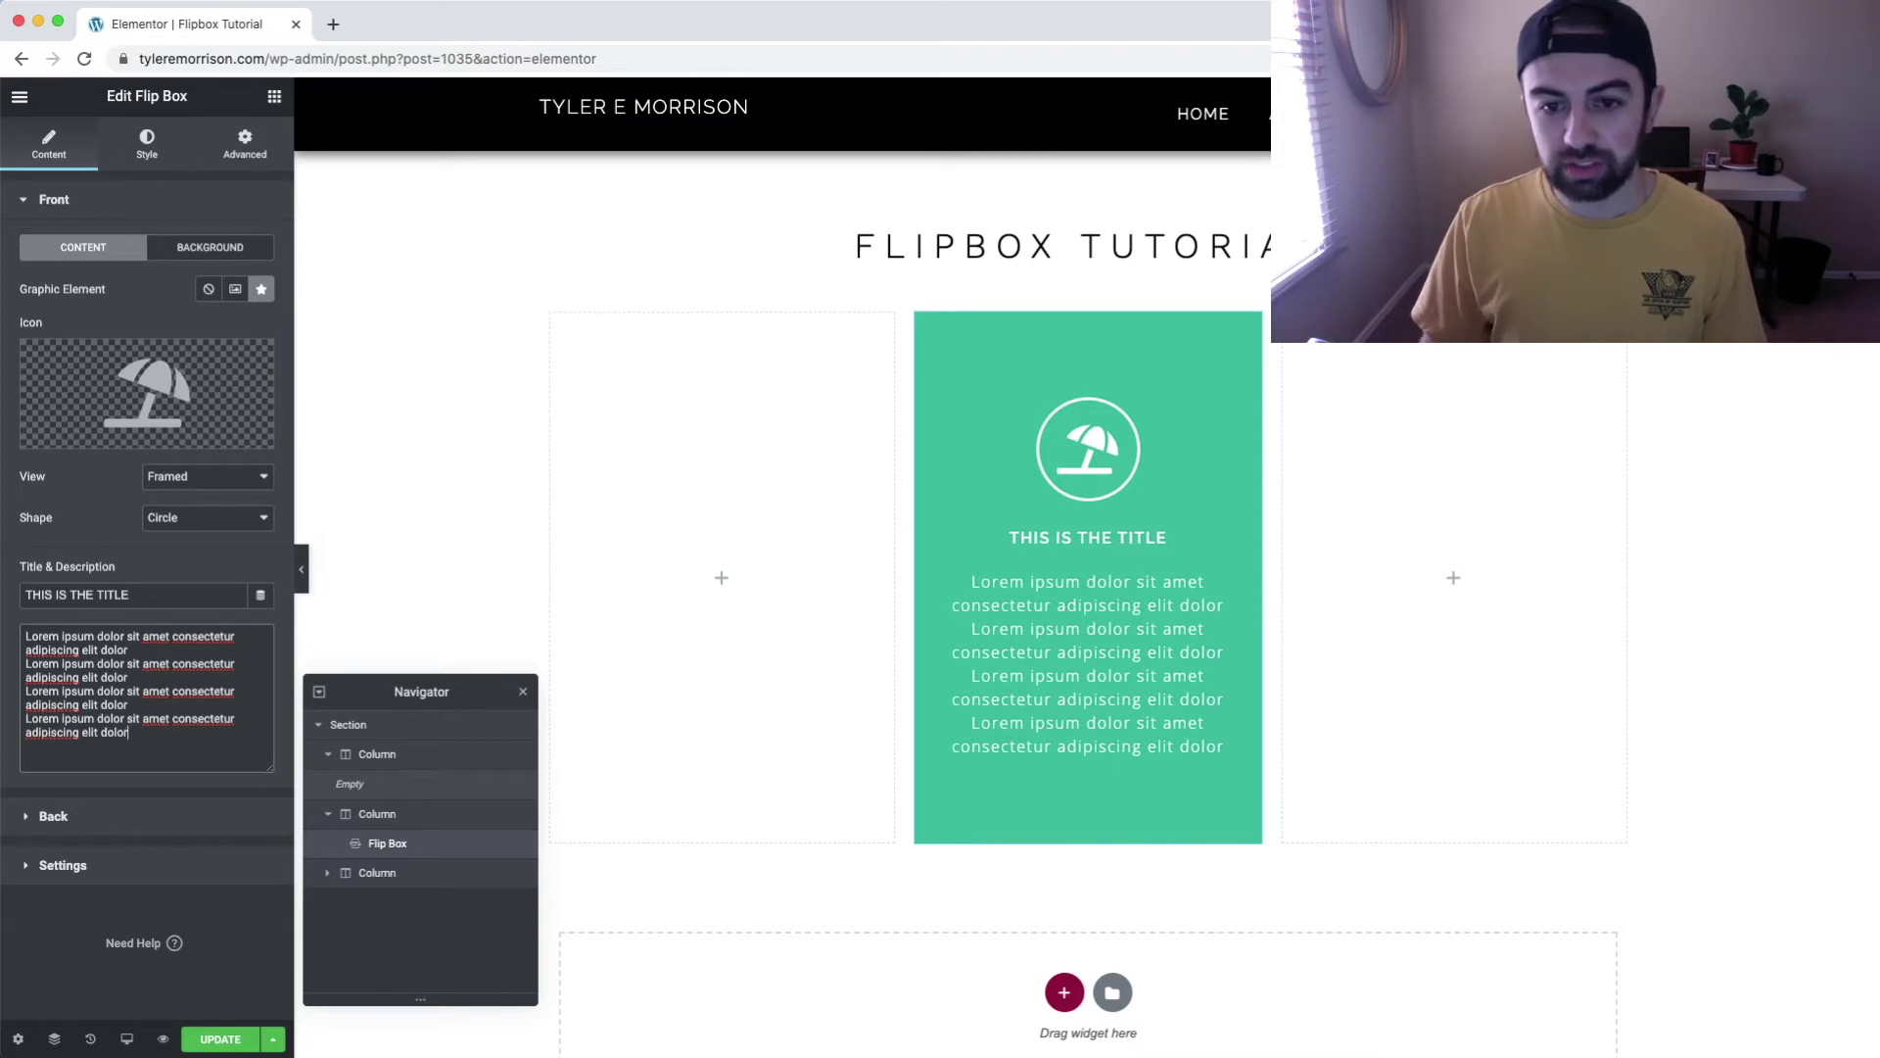
{"action": "mouse_move", "coordinate": [1005, 604]}
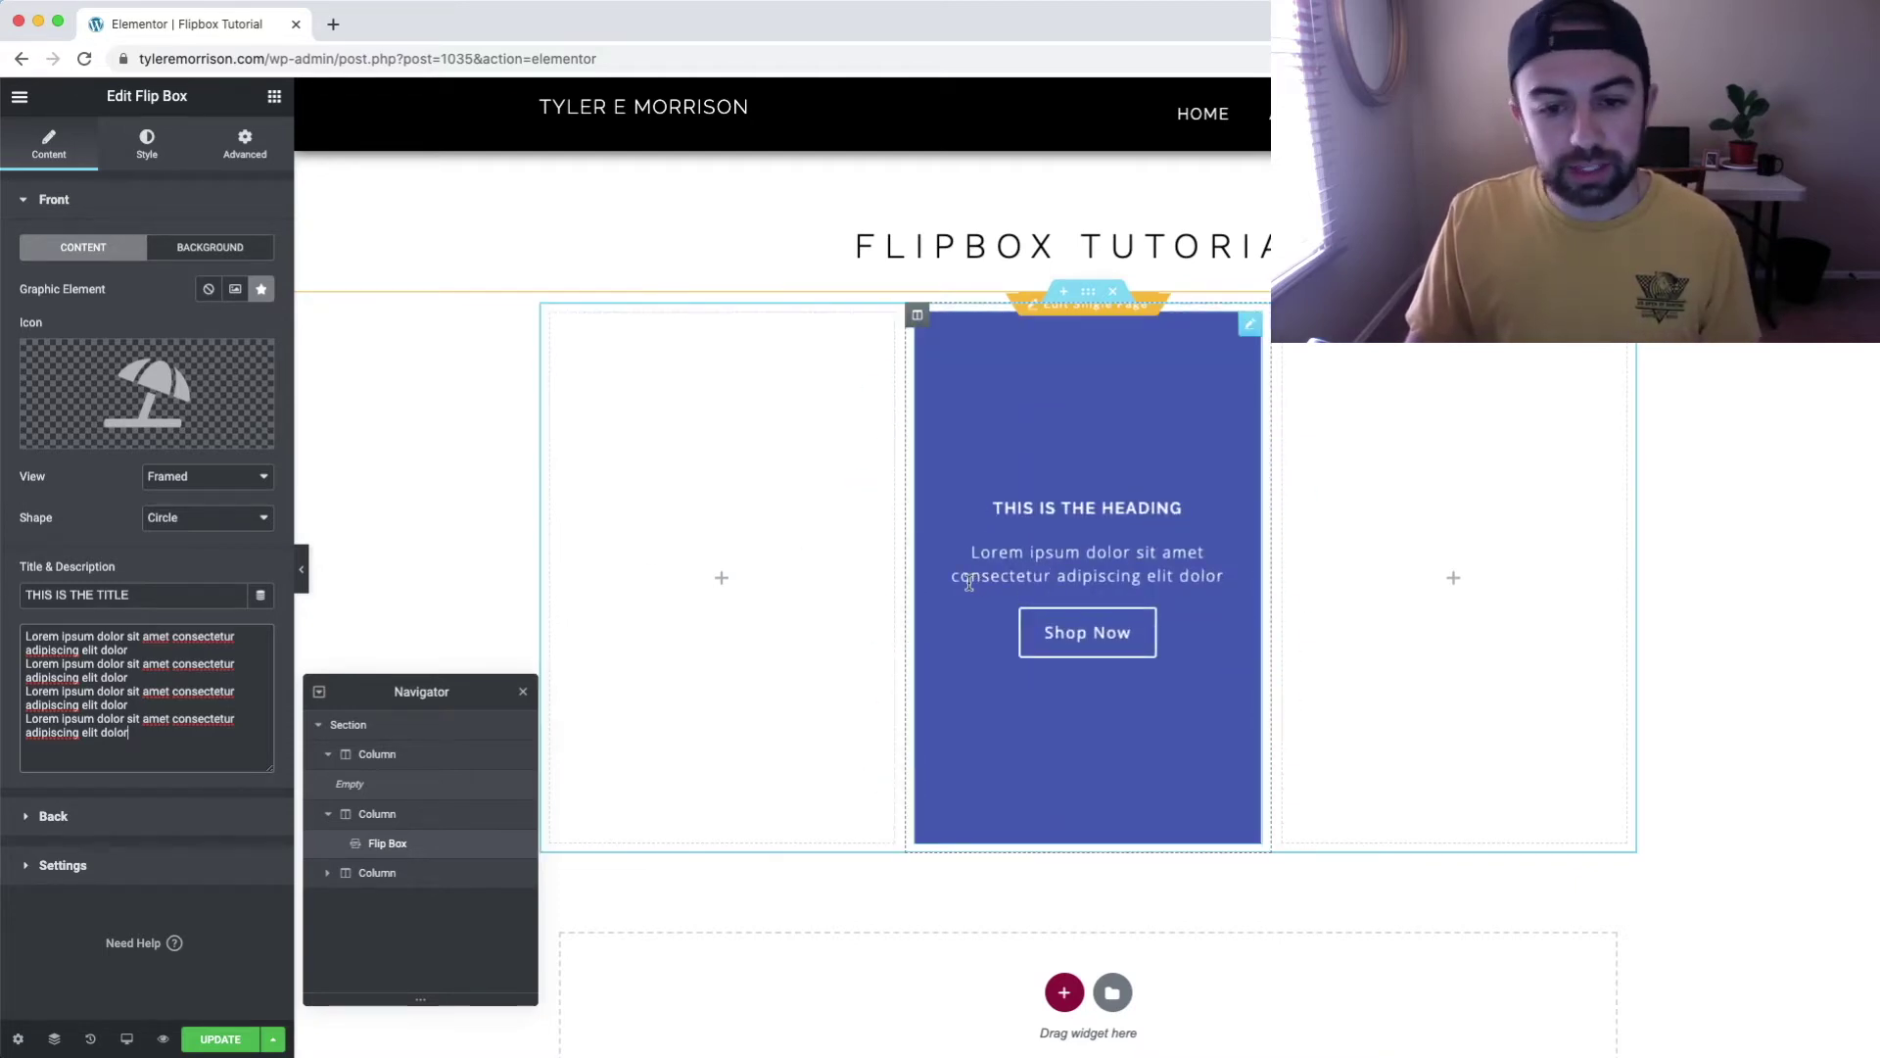
{"action": "mouse_move", "coordinate": [1097, 580]}
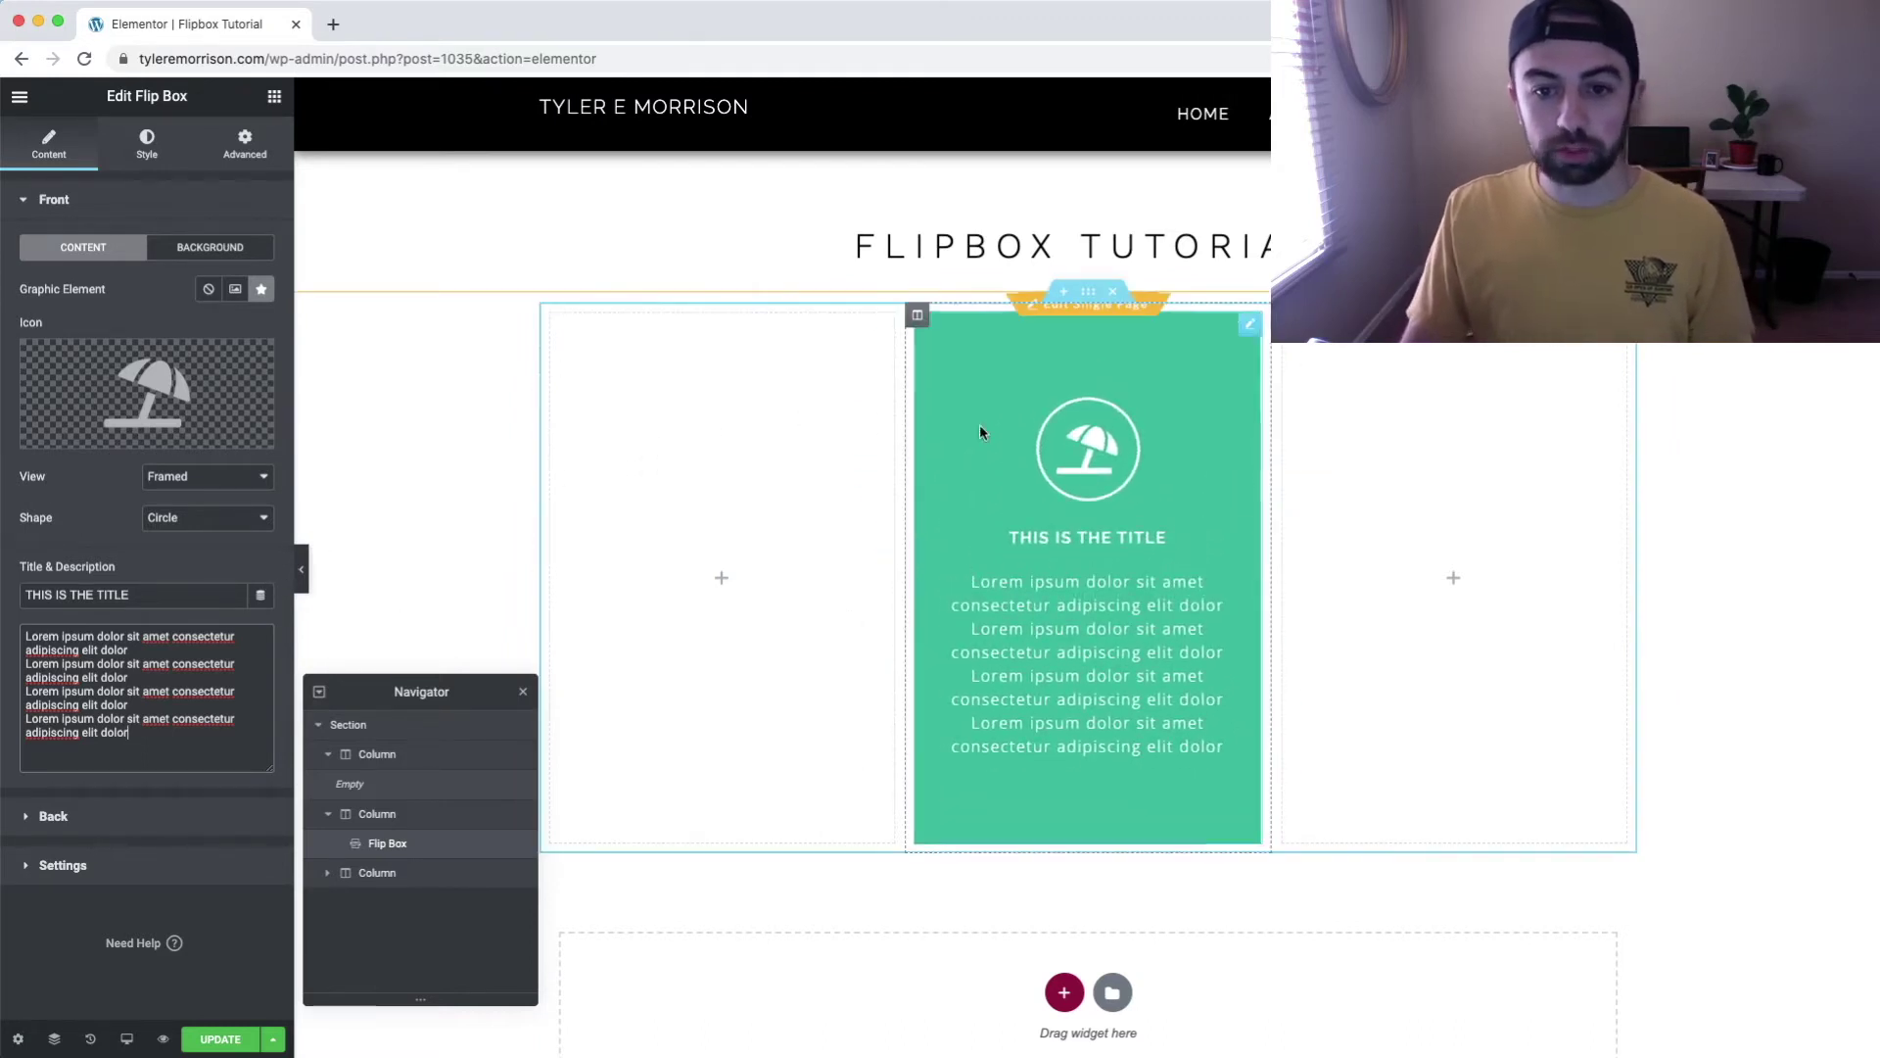
{"action": "mouse_move", "coordinate": [1084, 436]}
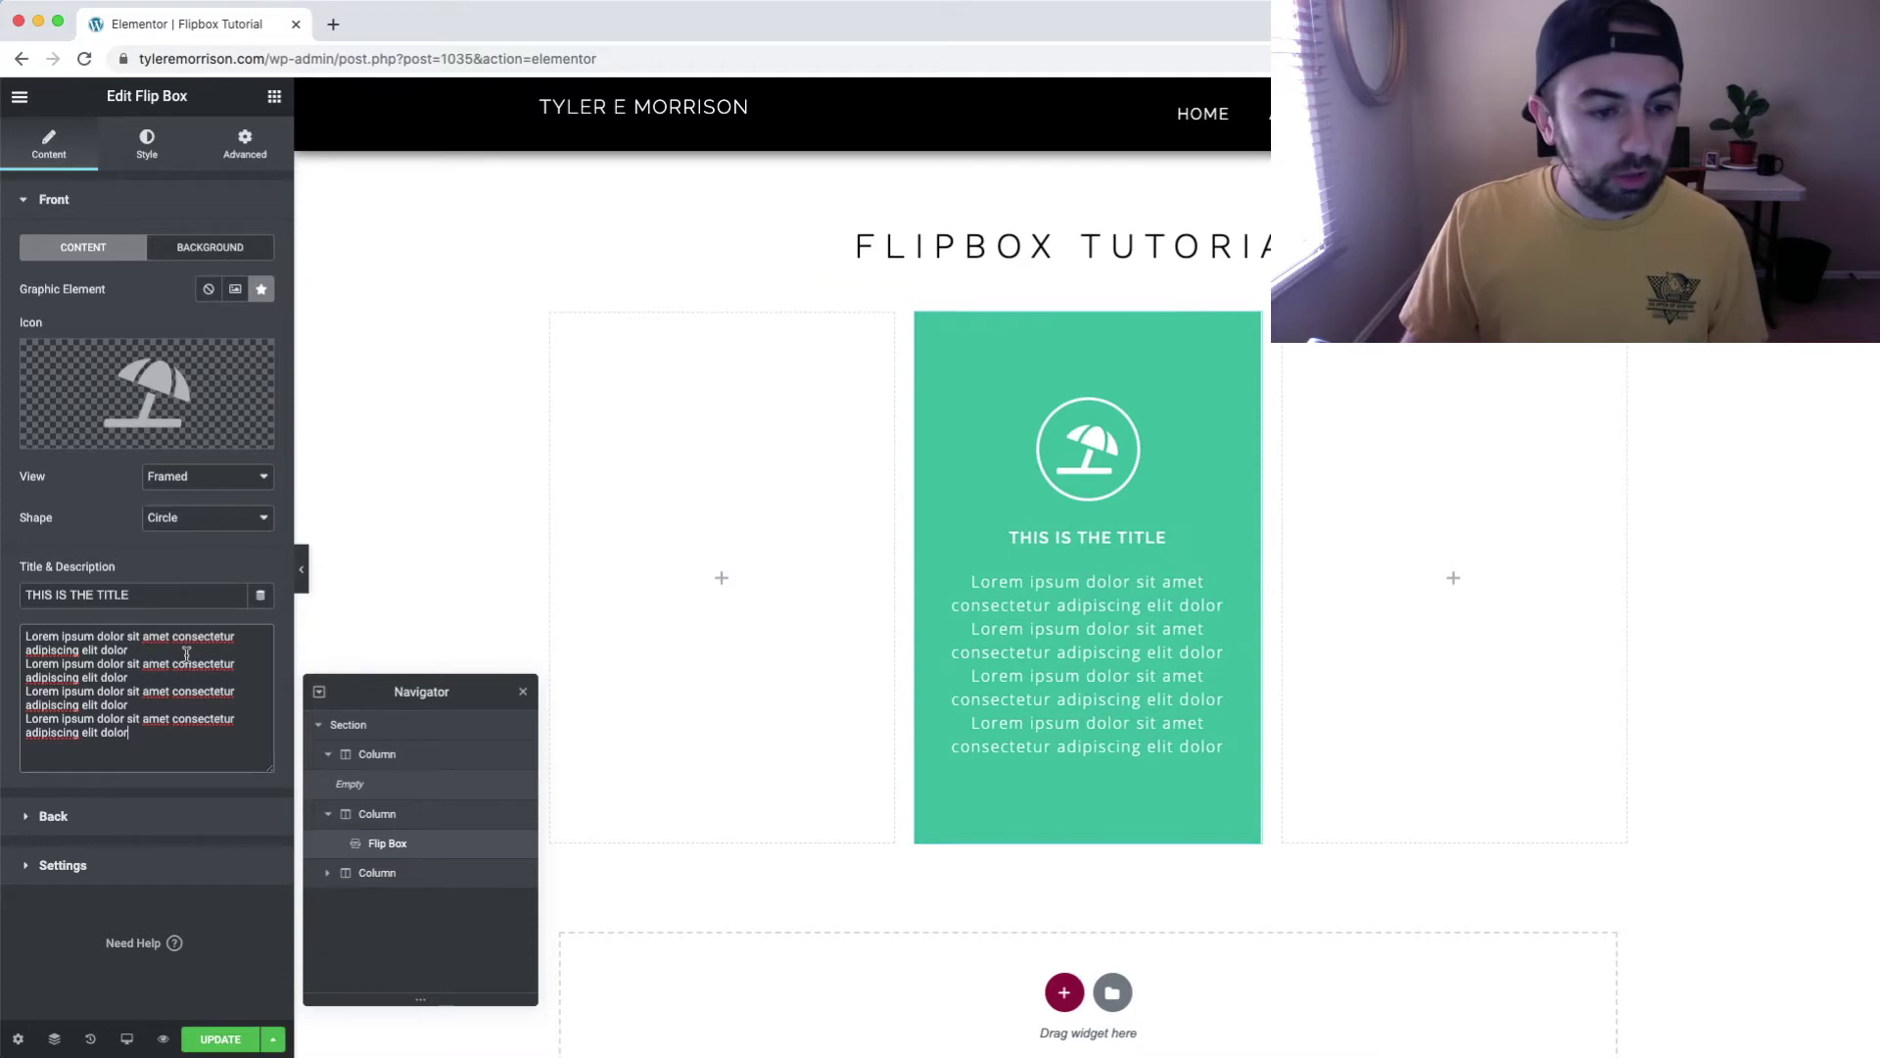
Trim the front description to a single Lorem ipsum sentence and clear the flip box's height value.
{"action": "left_click_drag", "start_coordinate": [160, 745], "coordinate": [27, 665]}
{"action": "key", "text": "BackSpace"}
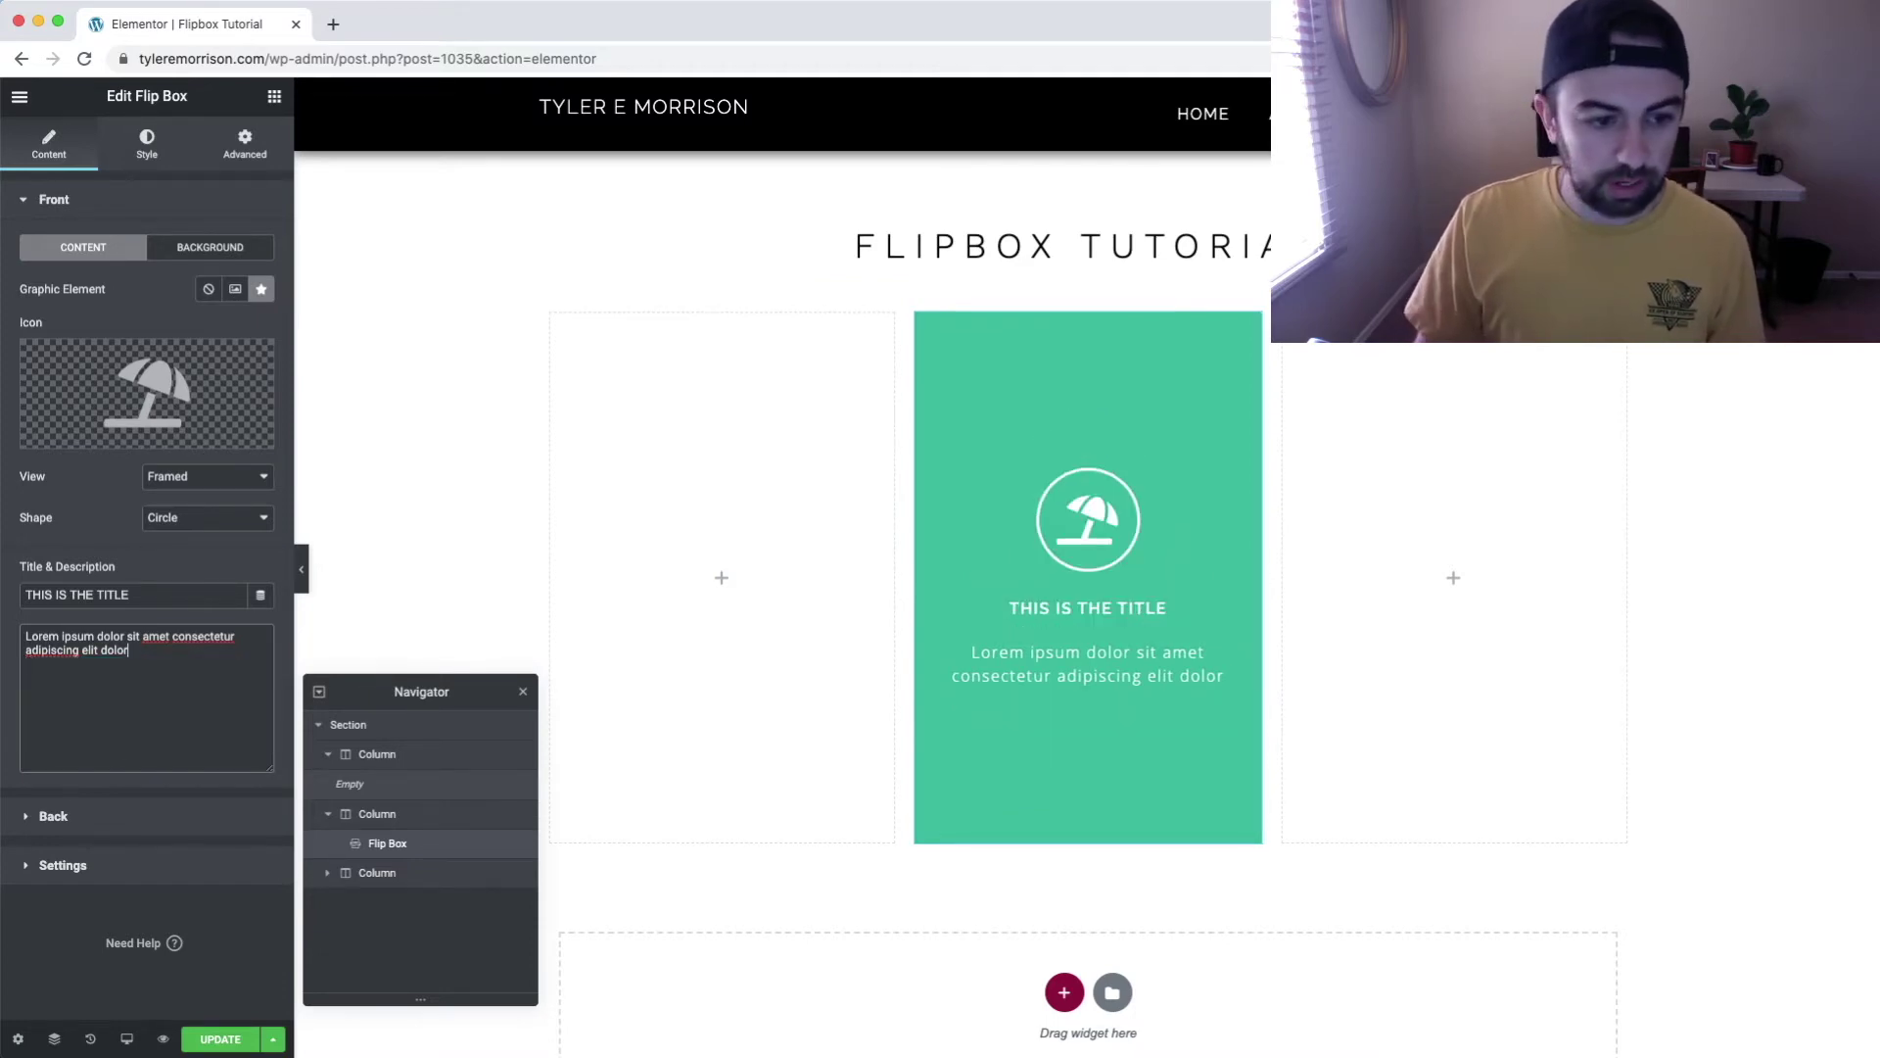
{"action": "left_click", "coordinate": [63, 864]}
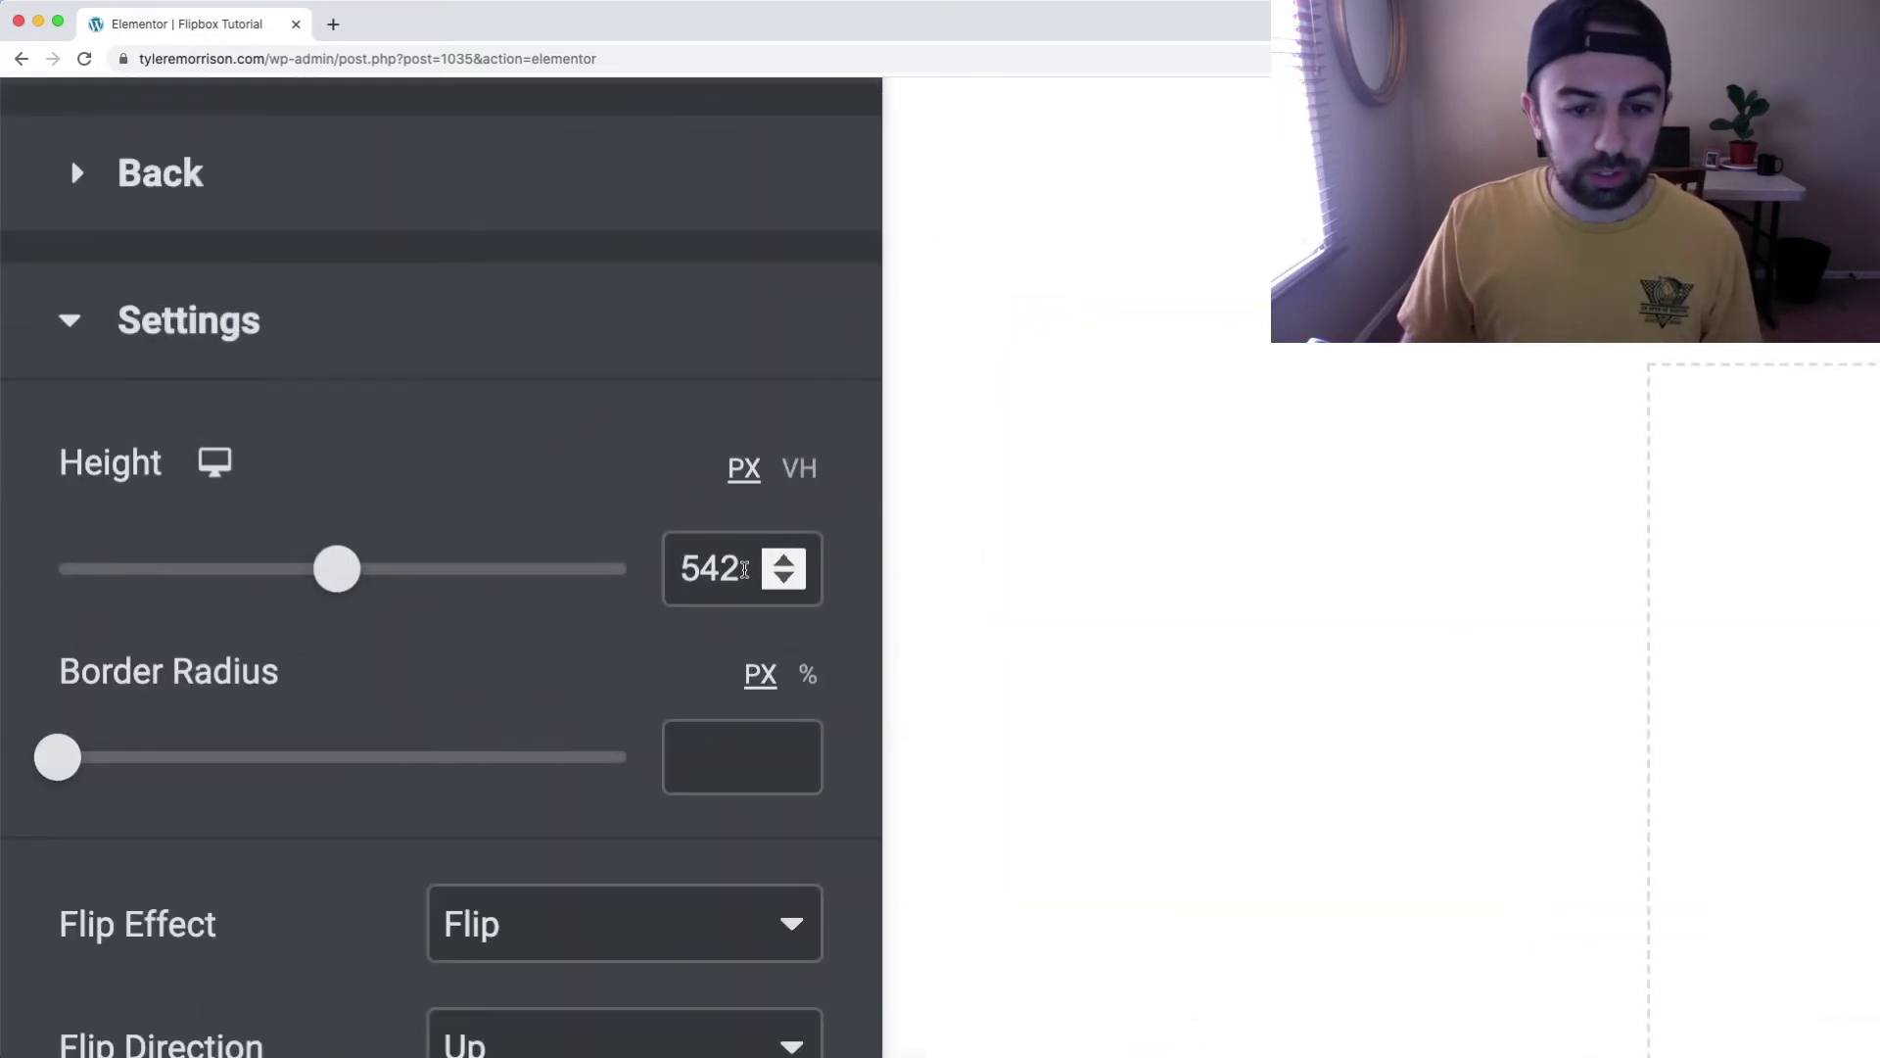
{"action": "left_click_drag", "start_coordinate": [744, 569], "coordinate": [661, 555]}
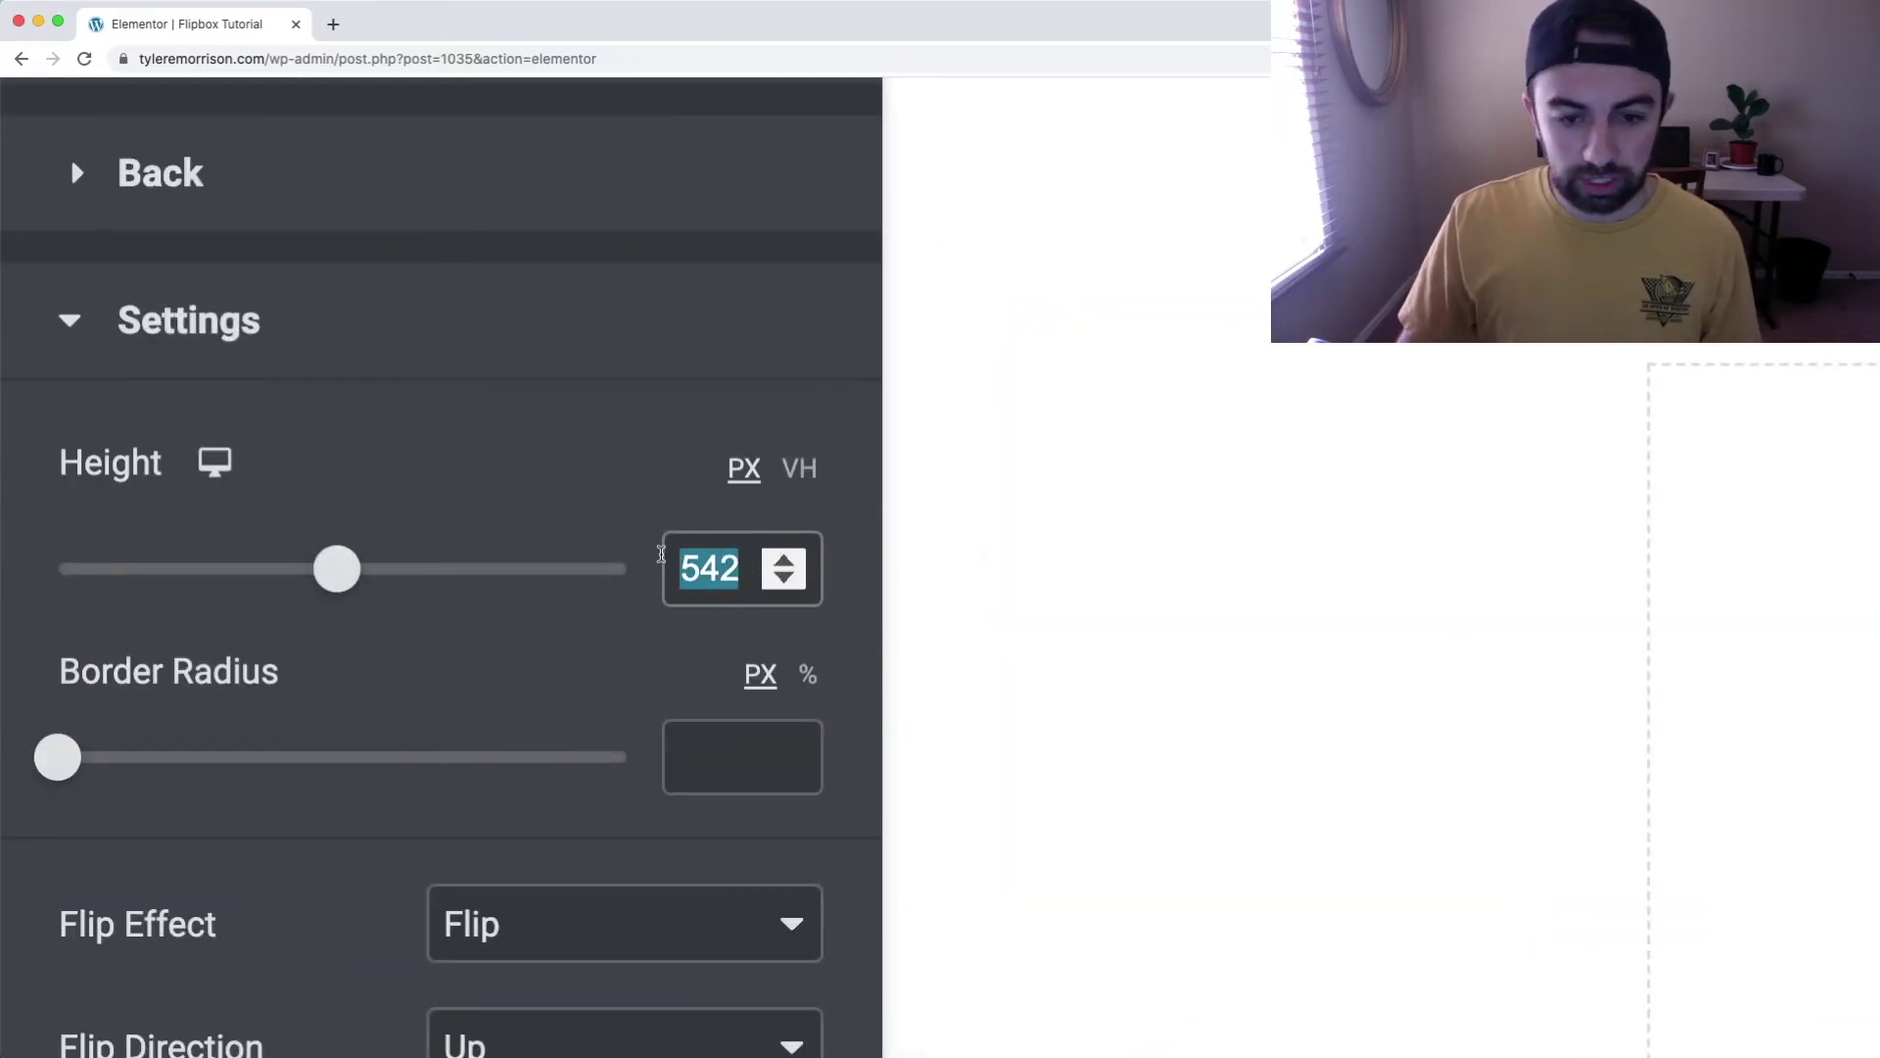
{"action": "key", "text": "BackSpace"}
{"action": "key", "text": "super+minus"}
{"action": "key", "text": "super+minus"}
{"action": "key", "text": "super+minus"}
{"action": "key", "text": "super+minus"}
{"action": "key", "text": "super+minus"}
{"action": "key", "text": "super+minus"}
{"action": "key", "text": "super+minus"}
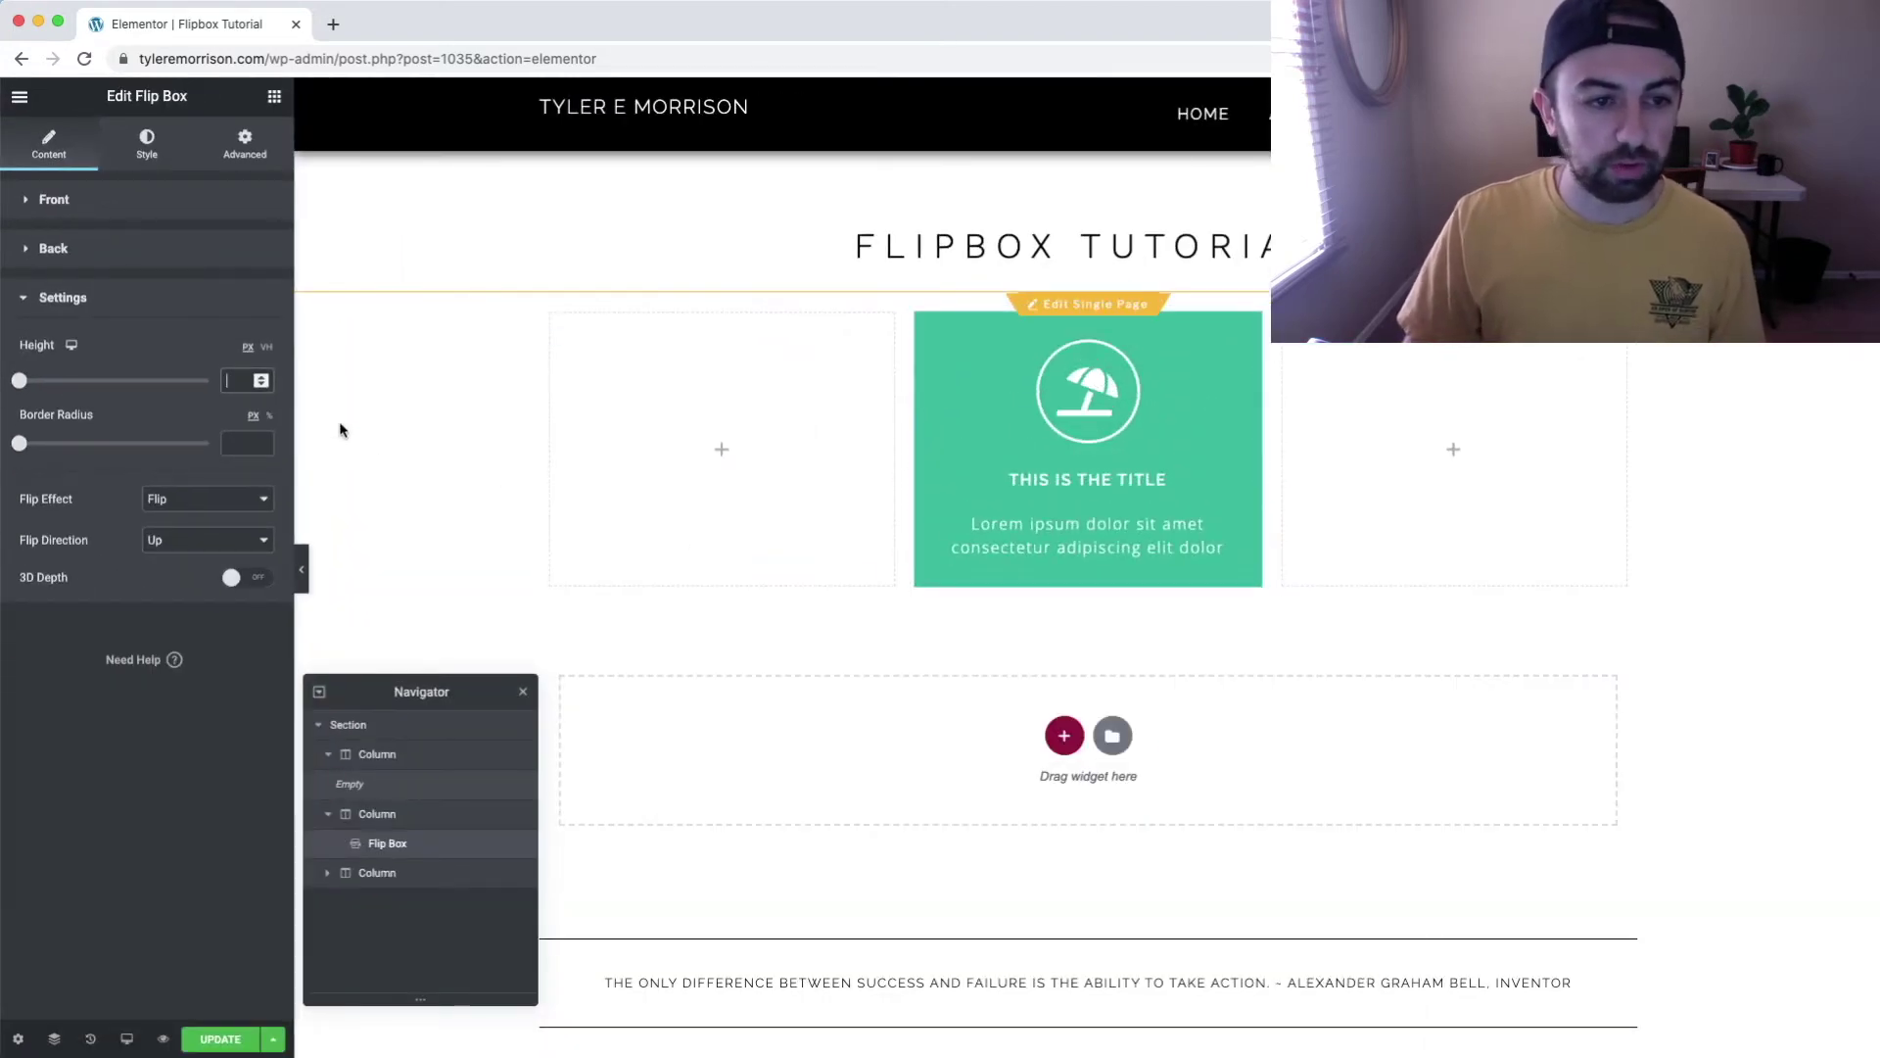
{"action": "left_click", "coordinate": [343, 366]}
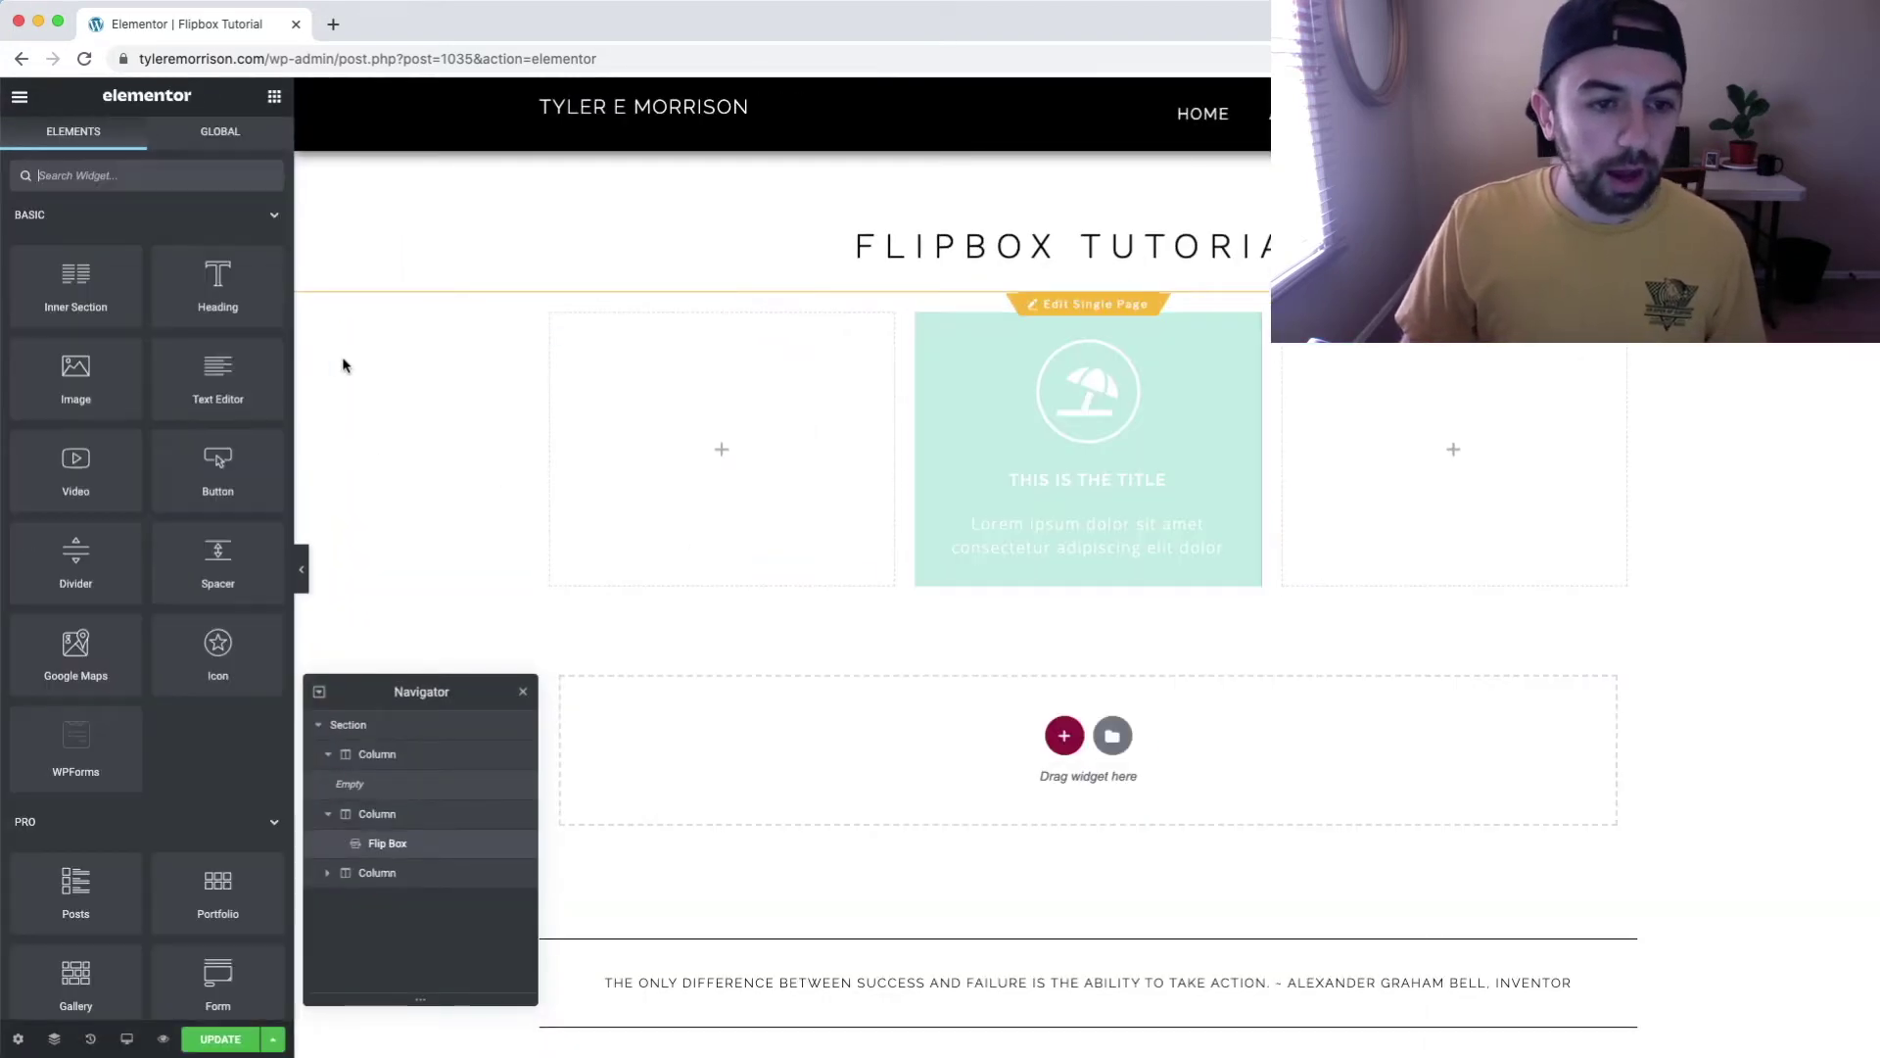
Reopen the flip box for editing, set its border radius to 22 px and preview the rounded corners.
{"action": "left_click", "coordinate": [1250, 329]}
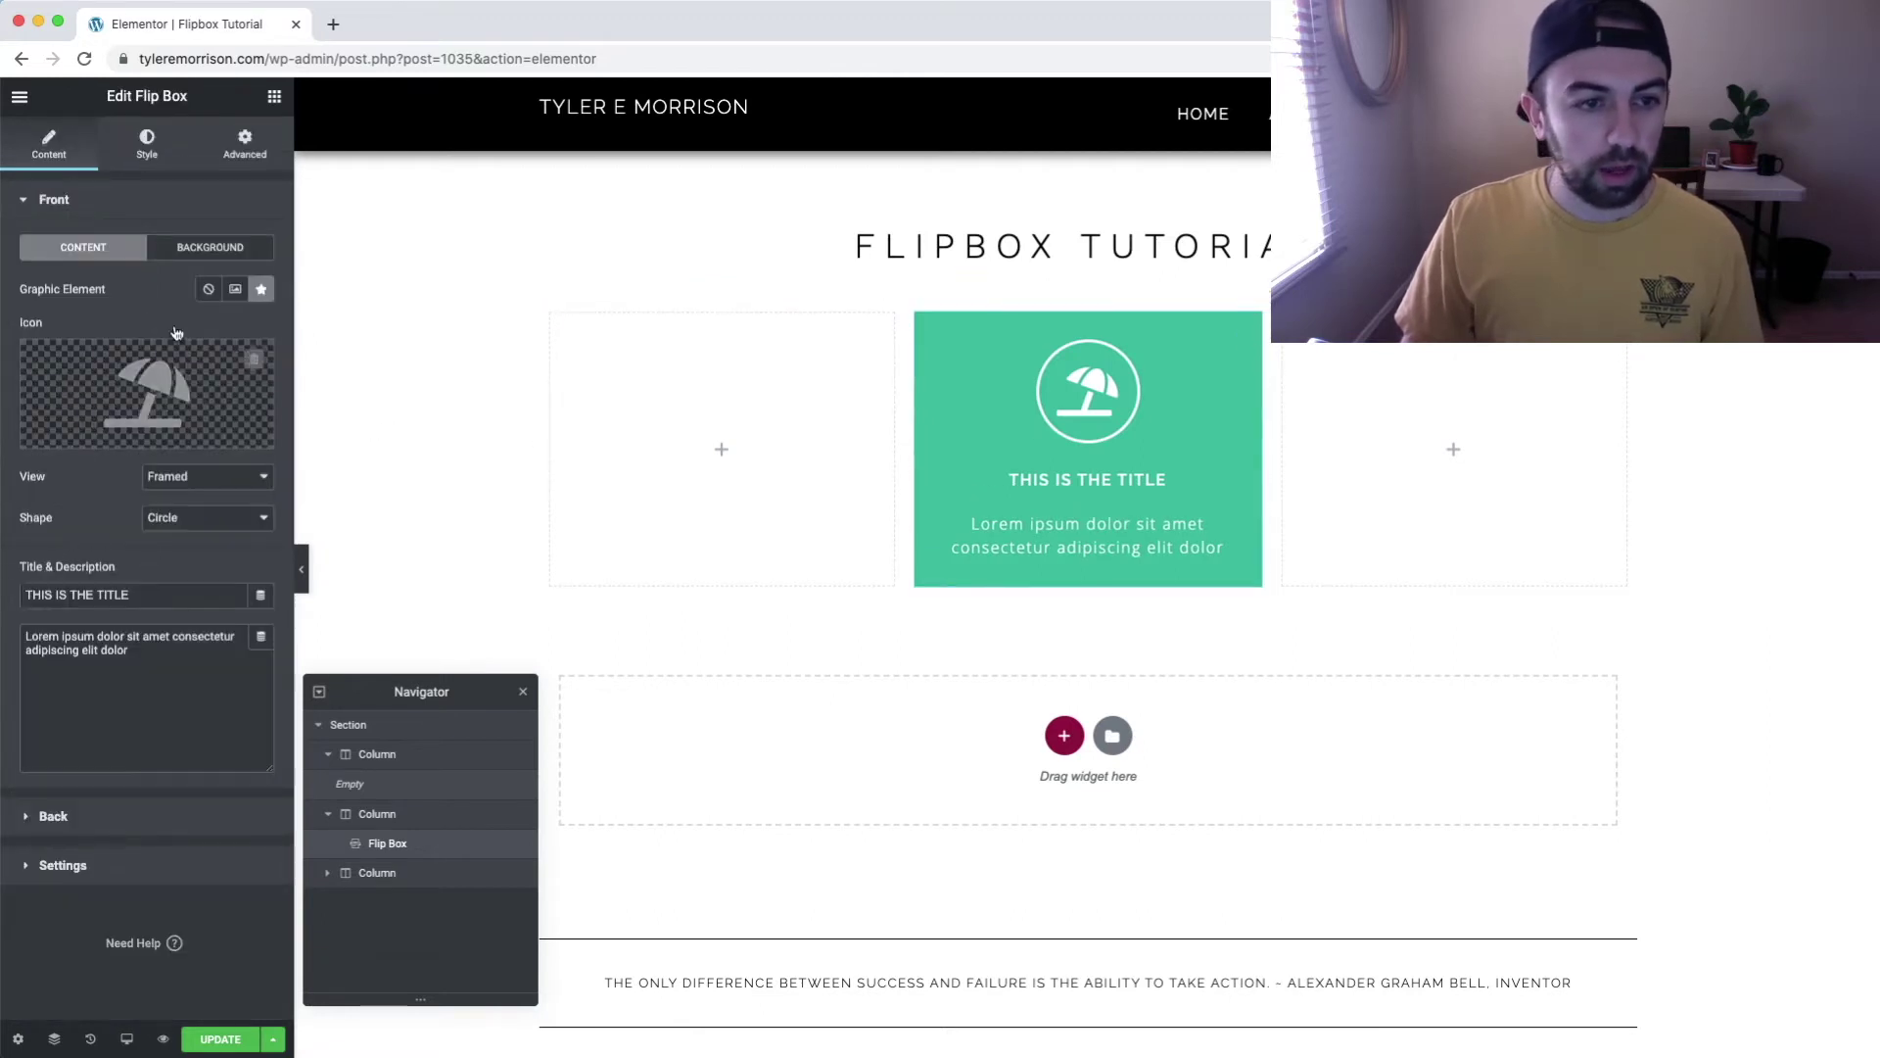
{"action": "left_click", "coordinate": [62, 866]}
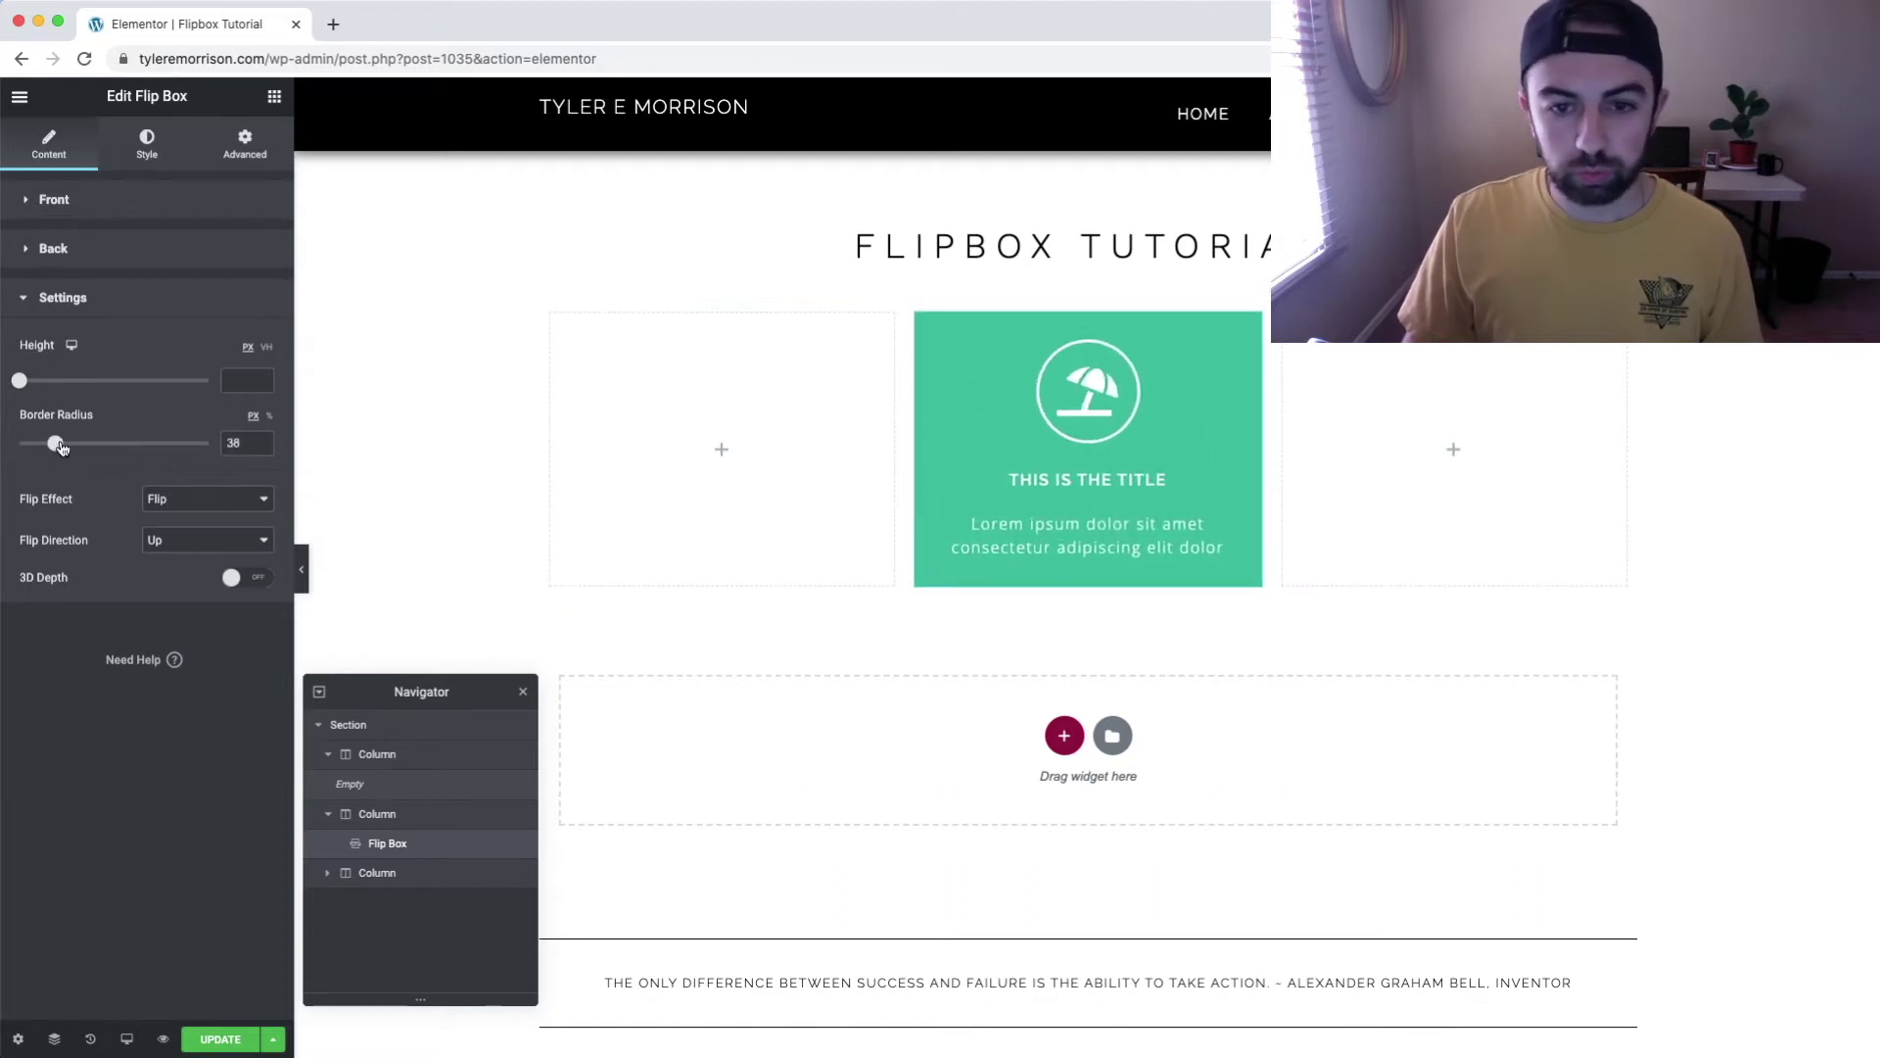
{"action": "left_click_drag", "start_coordinate": [128, 447], "coordinate": [42, 451]}
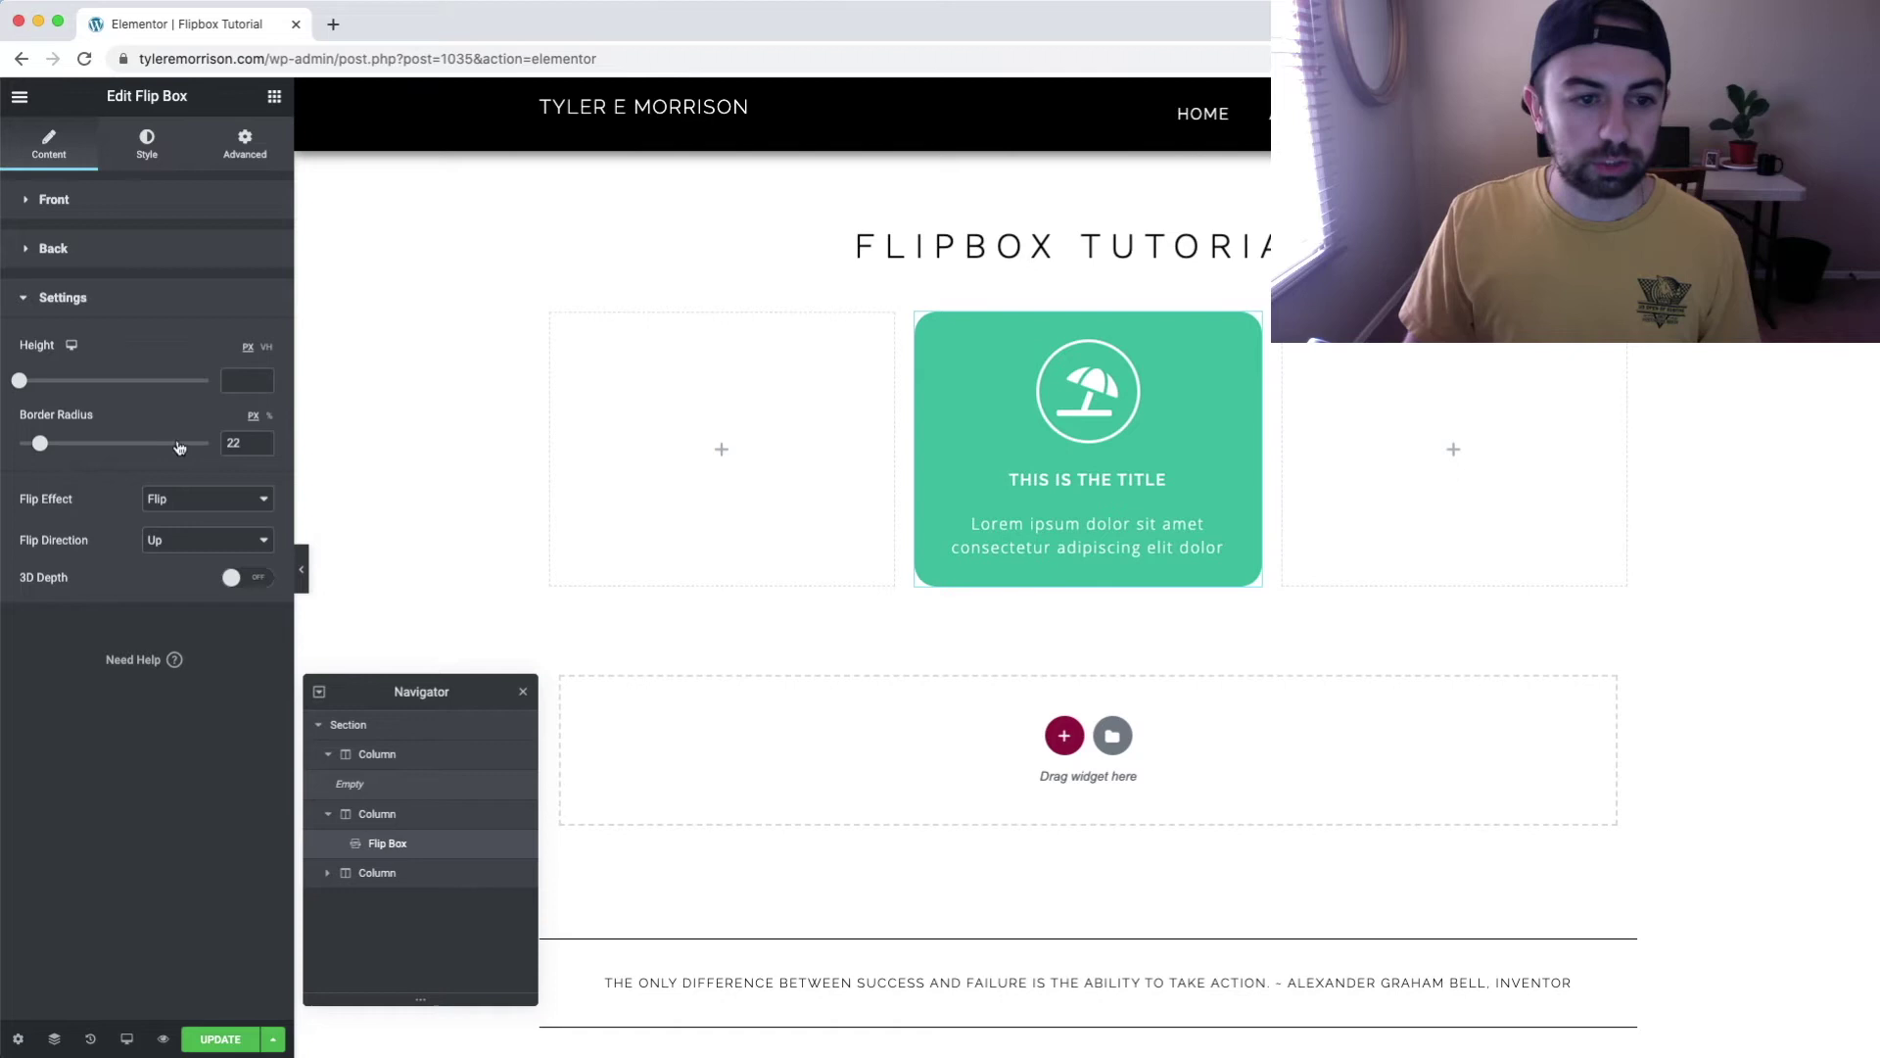
{"action": "mouse_move", "coordinate": [1010, 431]}
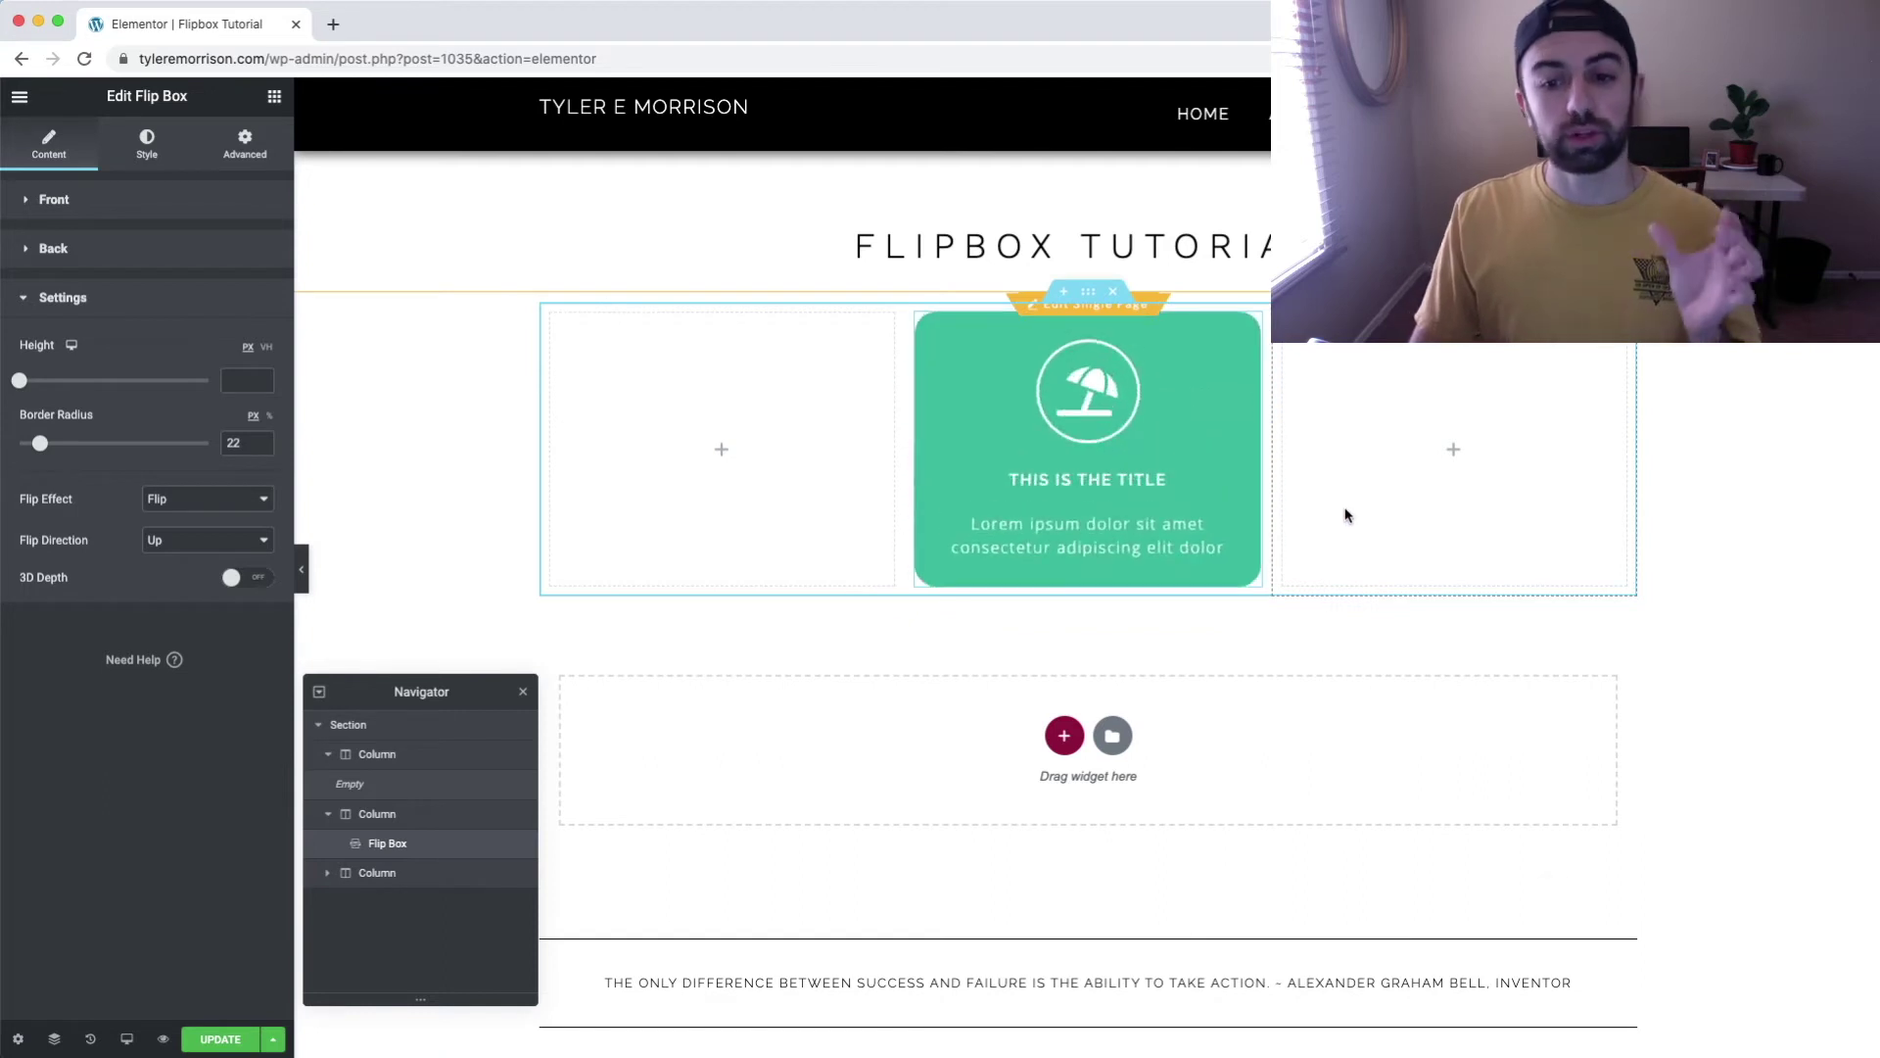
Clear the flip box's border radius value.
{"action": "double_click", "coordinate": [245, 445]}
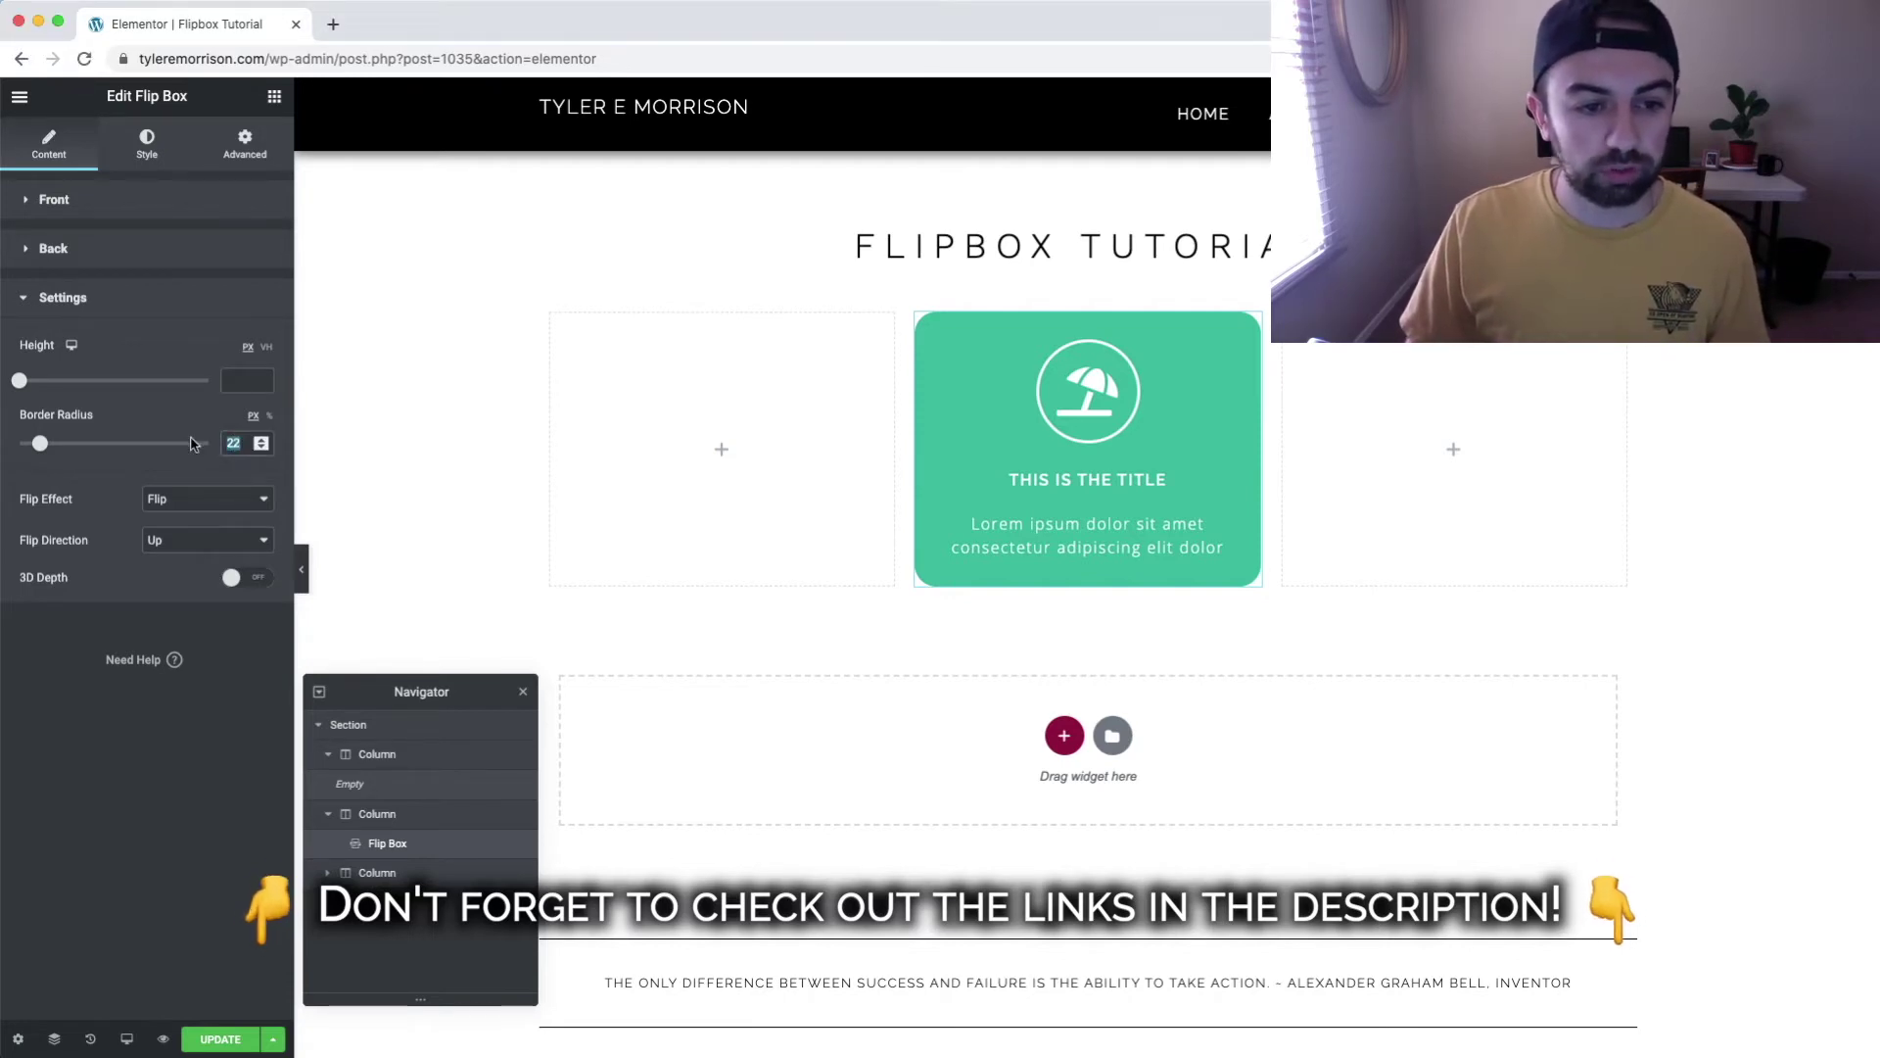
{"action": "left_click", "coordinate": [345, 447]}
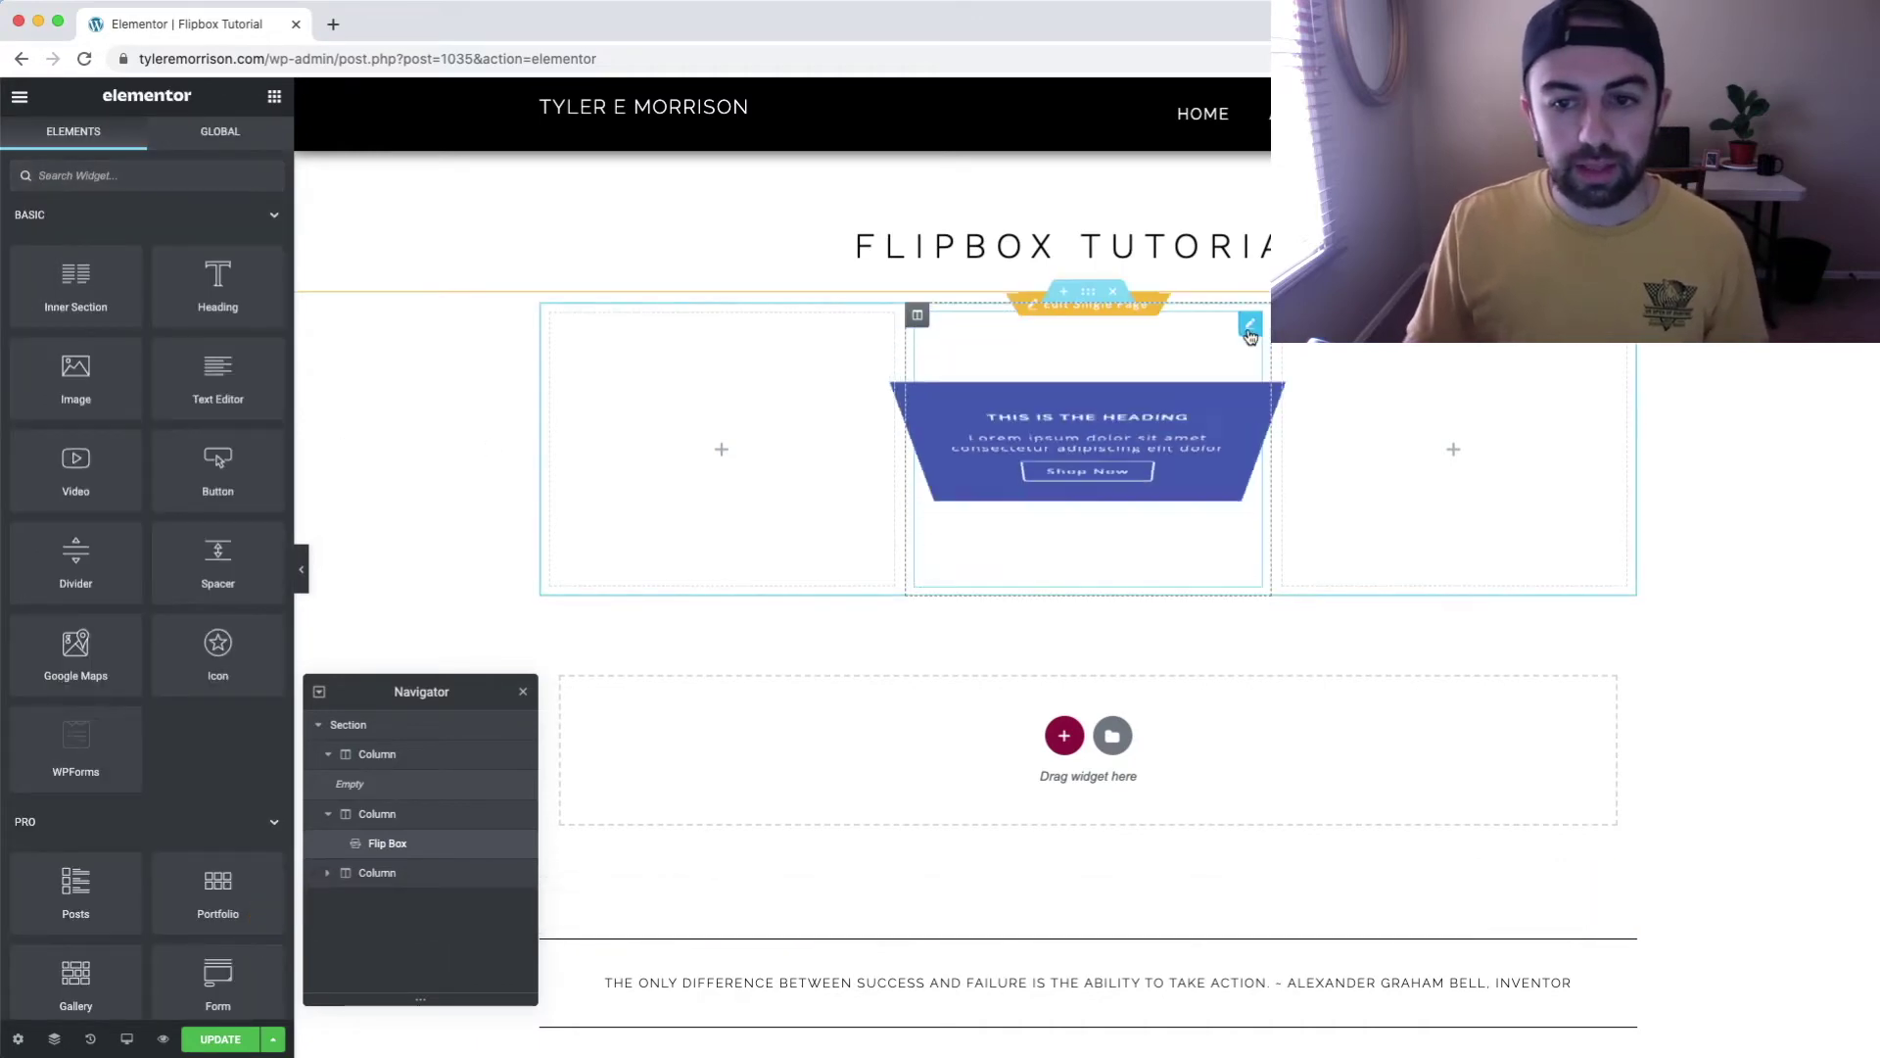
Move the flip box from the middle to the third column, set its flip effect to Slide and preview it.
{"action": "left_click", "coordinate": [1248, 334]}
{"action": "key", "text": "Delete"}
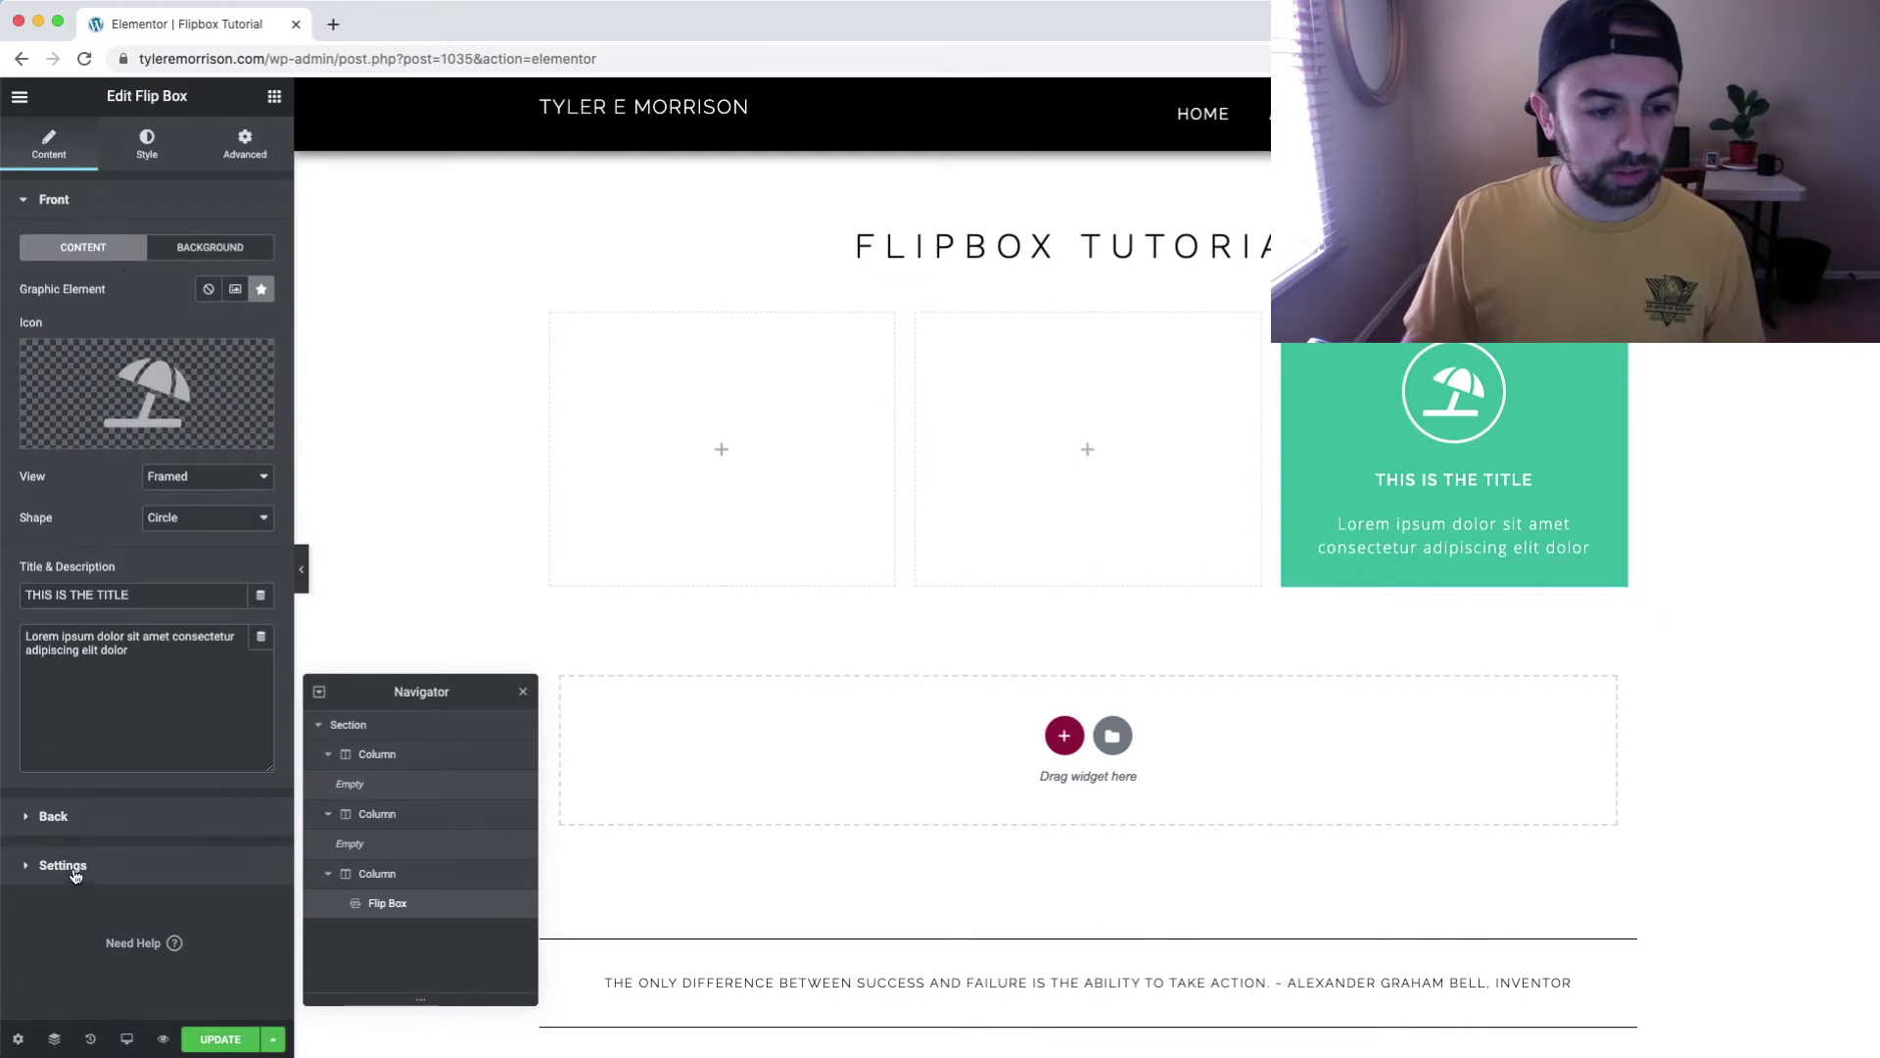
{"action": "left_click", "coordinate": [62, 865]}
{"action": "left_click", "coordinate": [198, 508]}
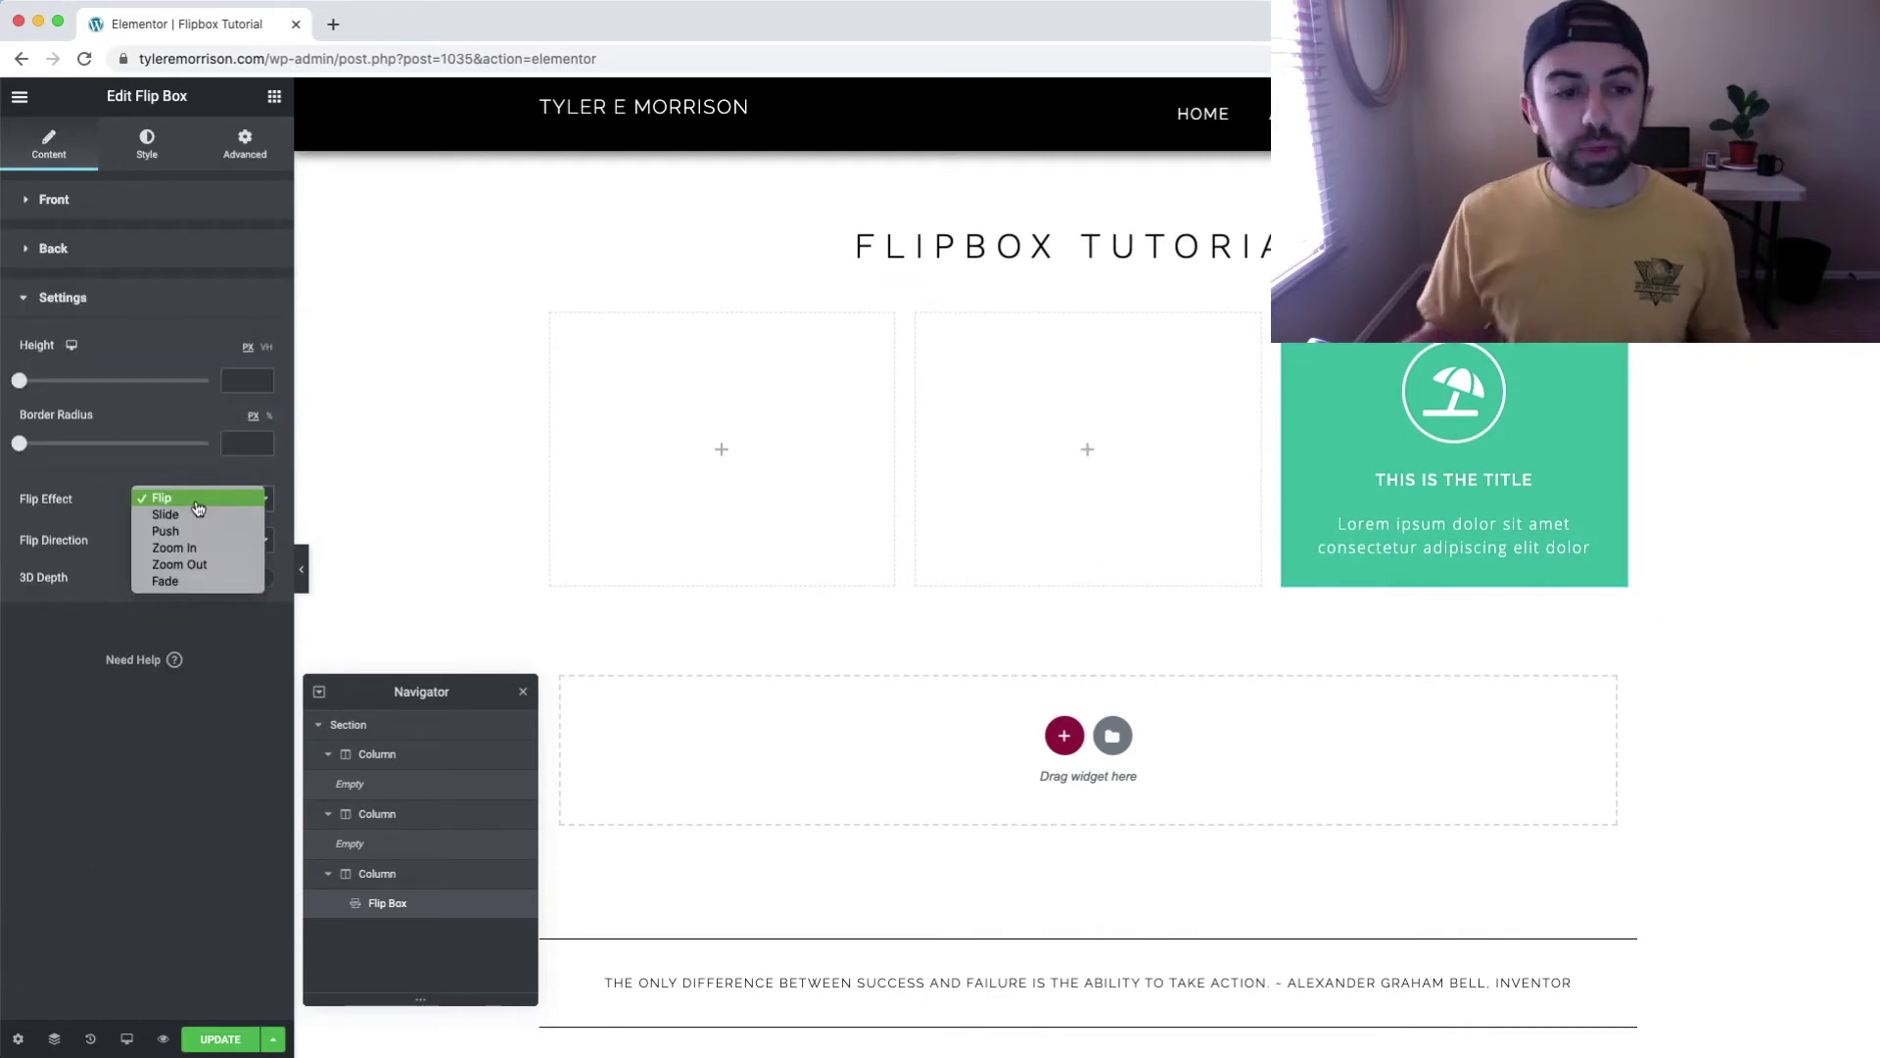
{"action": "left_click", "coordinate": [198, 513]}
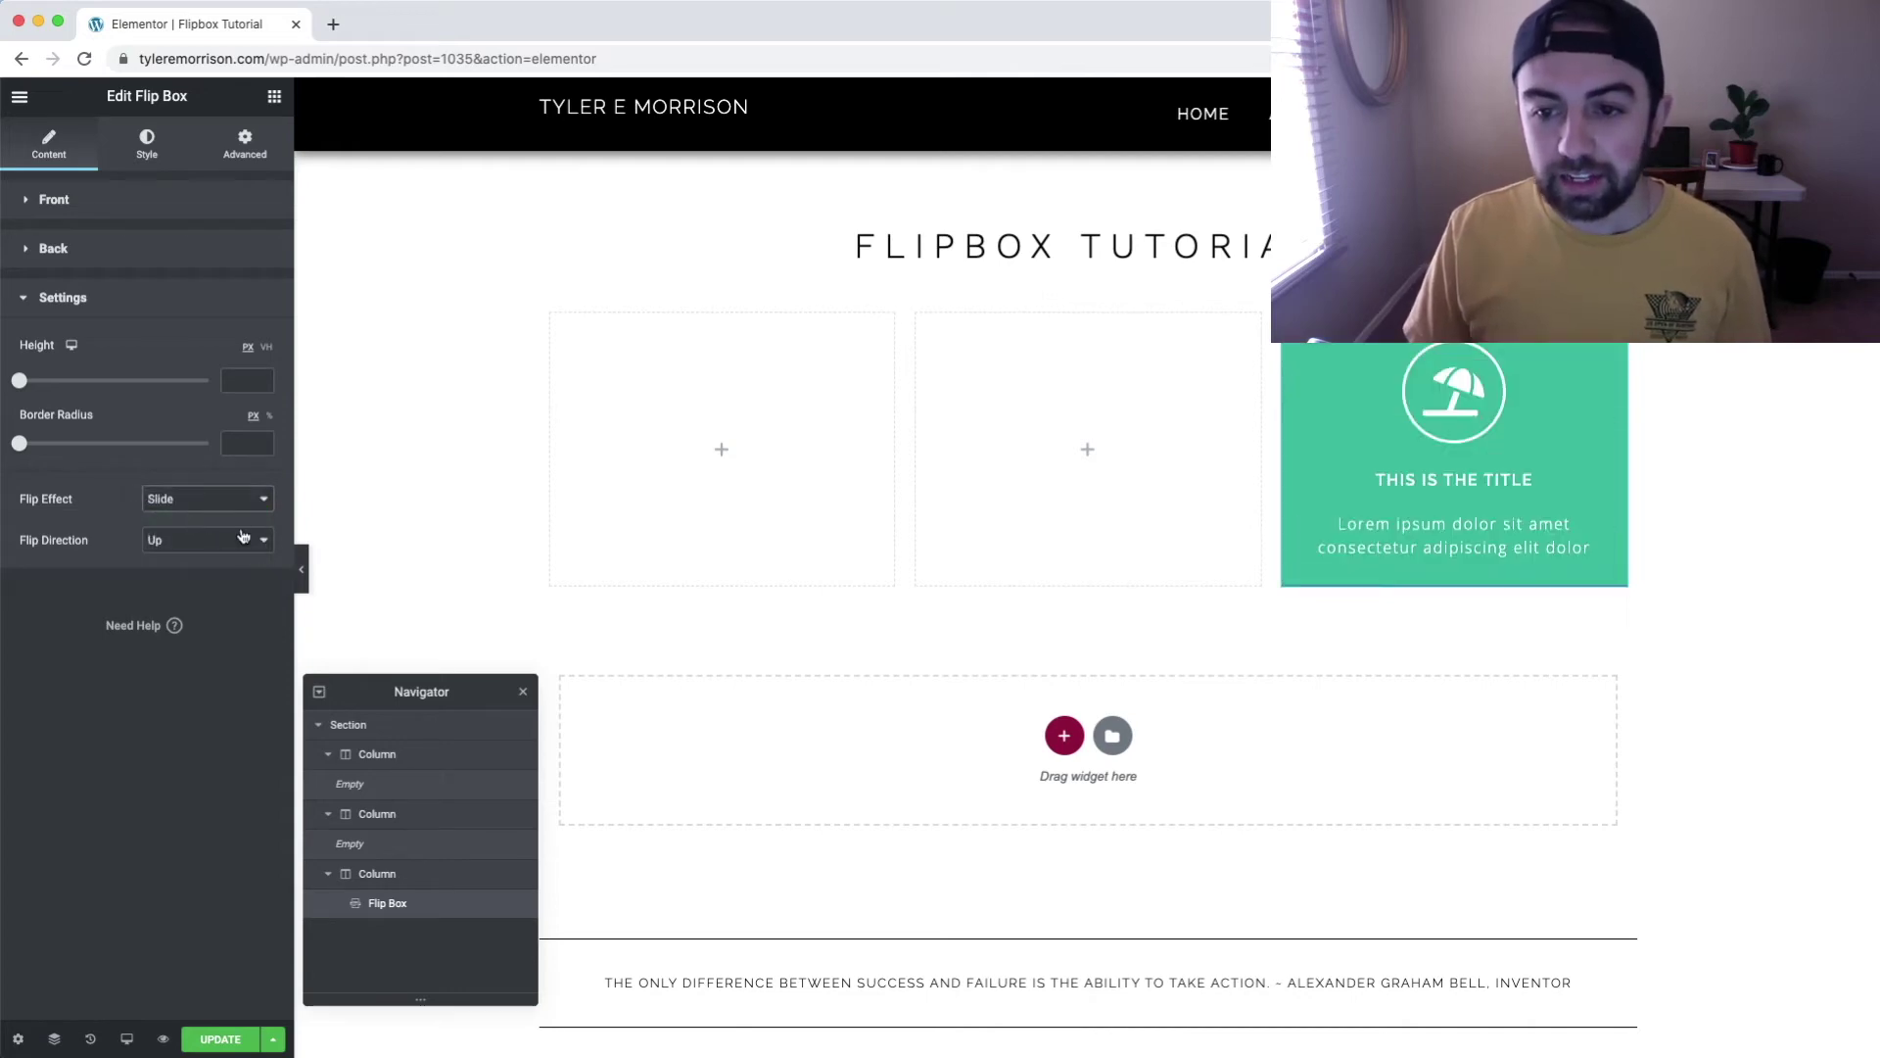
{"action": "mouse_move", "coordinate": [1426, 477]}
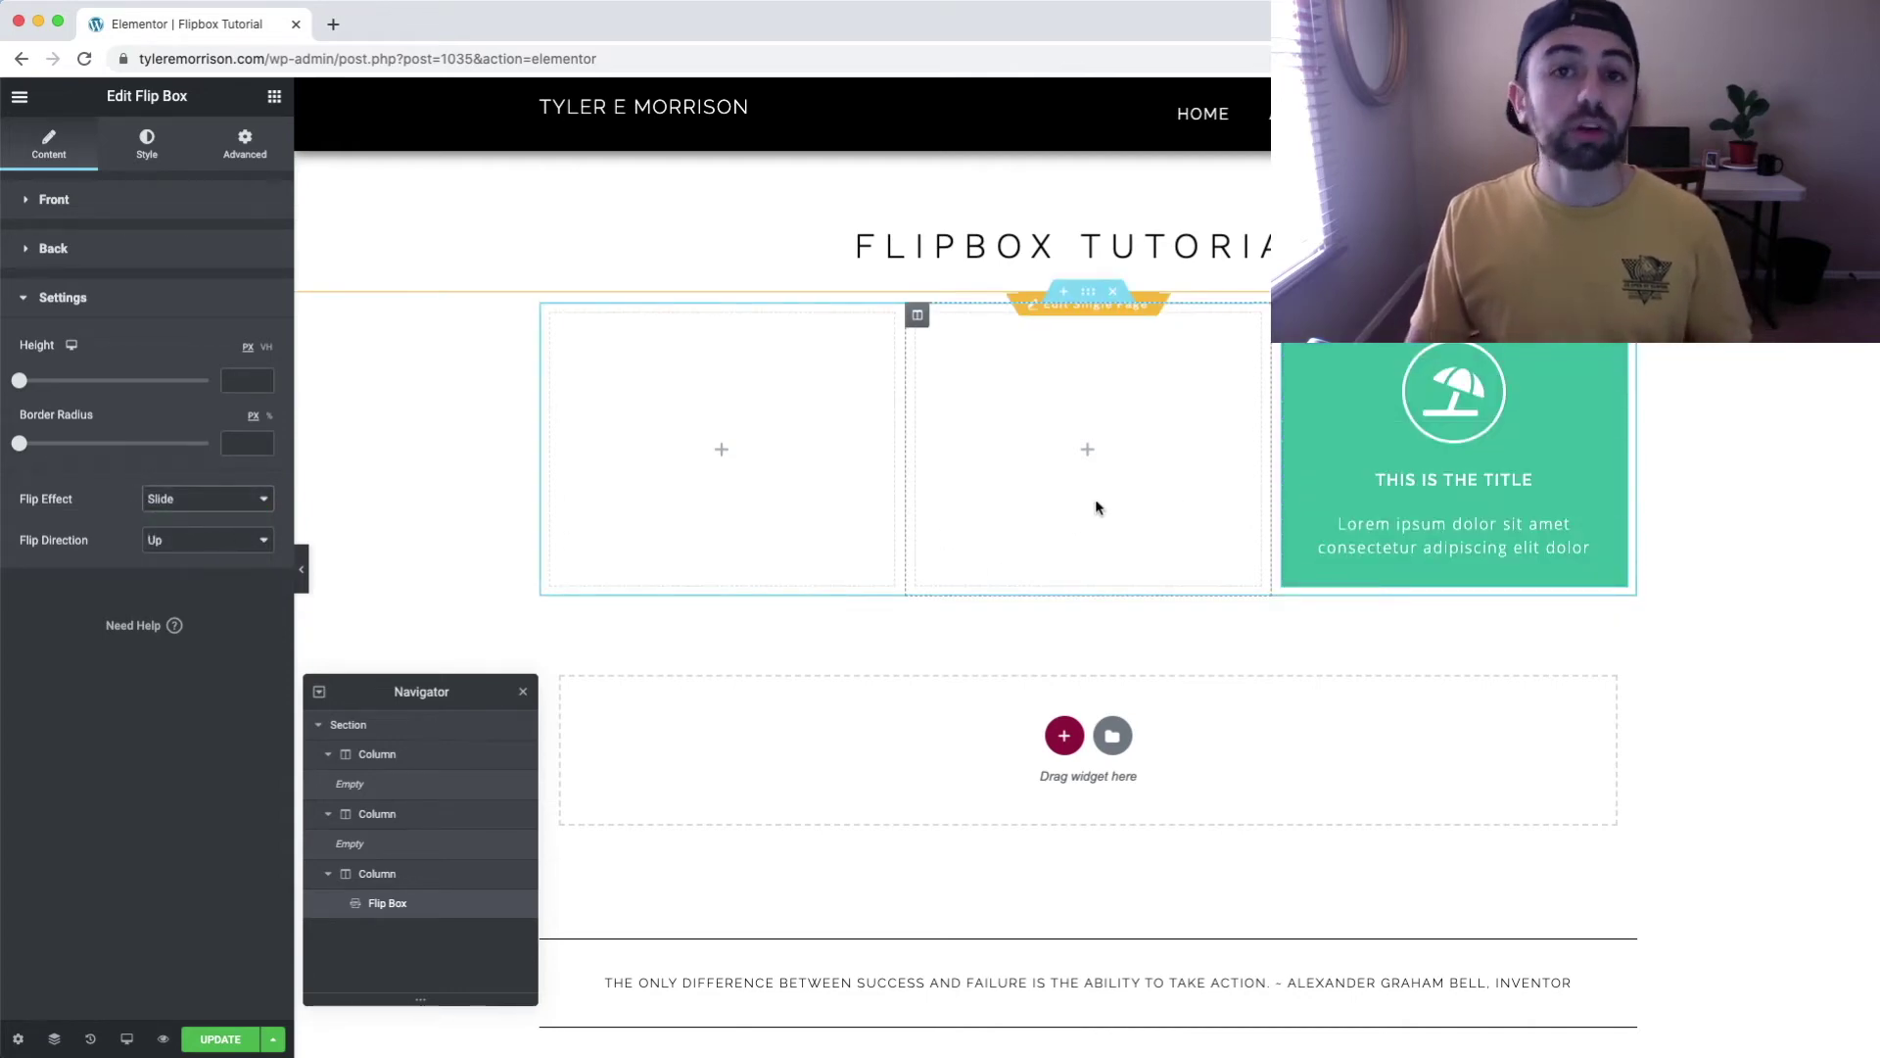
Try the Left flip direction on the slide effect, then return the direction to Up.
{"action": "left_click", "coordinate": [165, 540]}
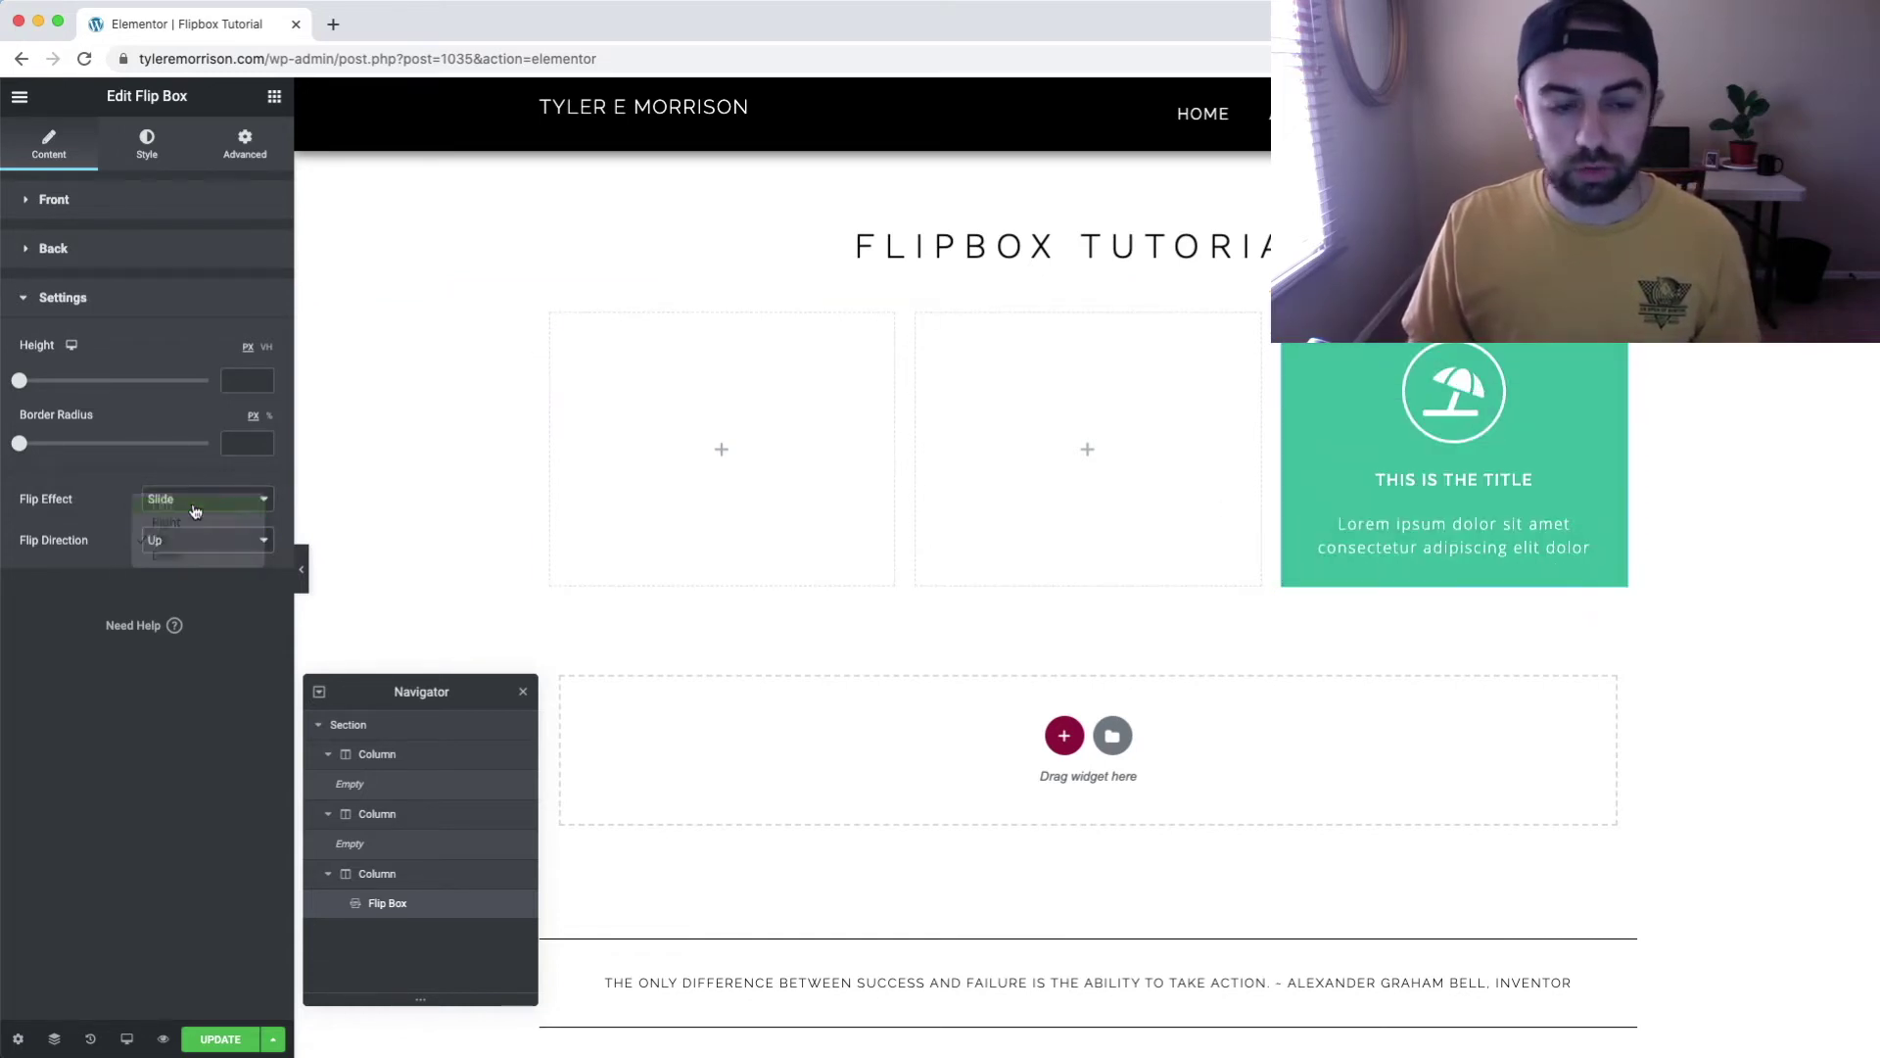
{"action": "left_click", "coordinate": [163, 505]}
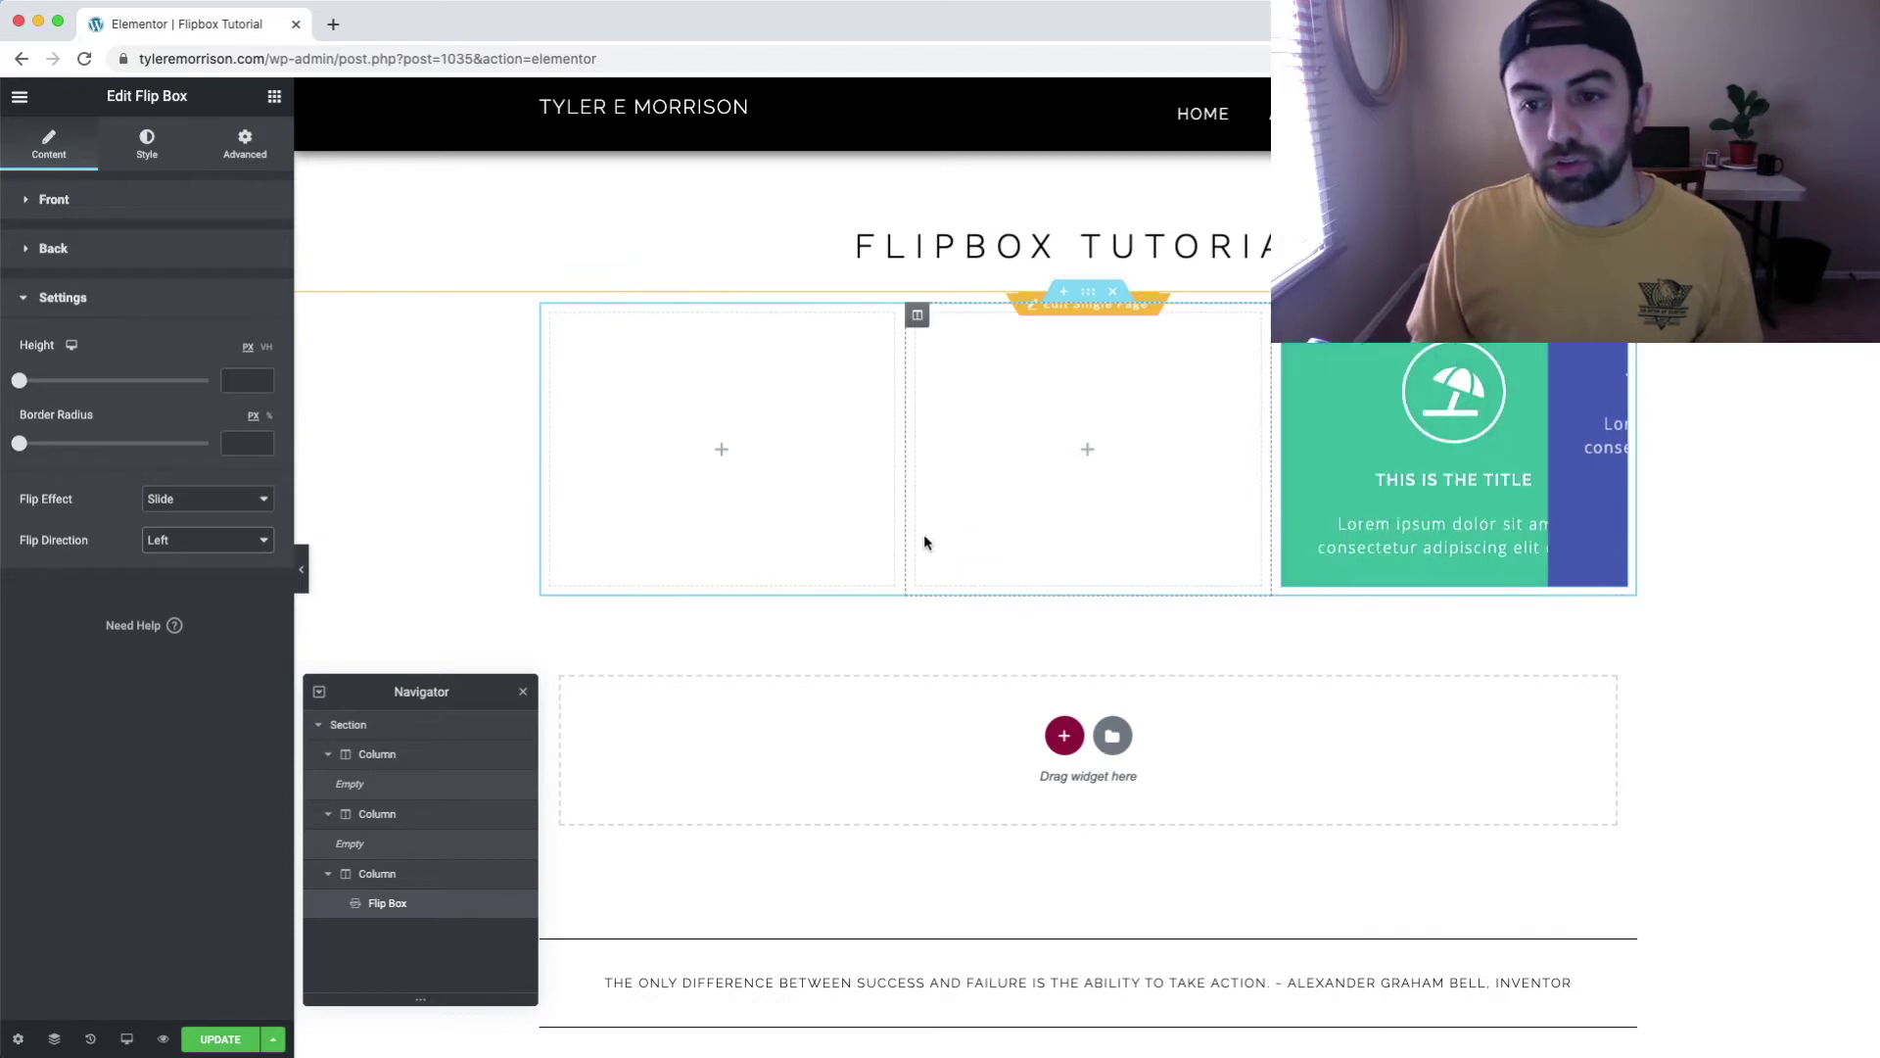
{"action": "left_click", "coordinate": [208, 541]}
{"action": "left_click", "coordinate": [196, 567]}
Set the flip effect to Push and preview the transition to the back side.
{"action": "left_click", "coordinate": [206, 499]}
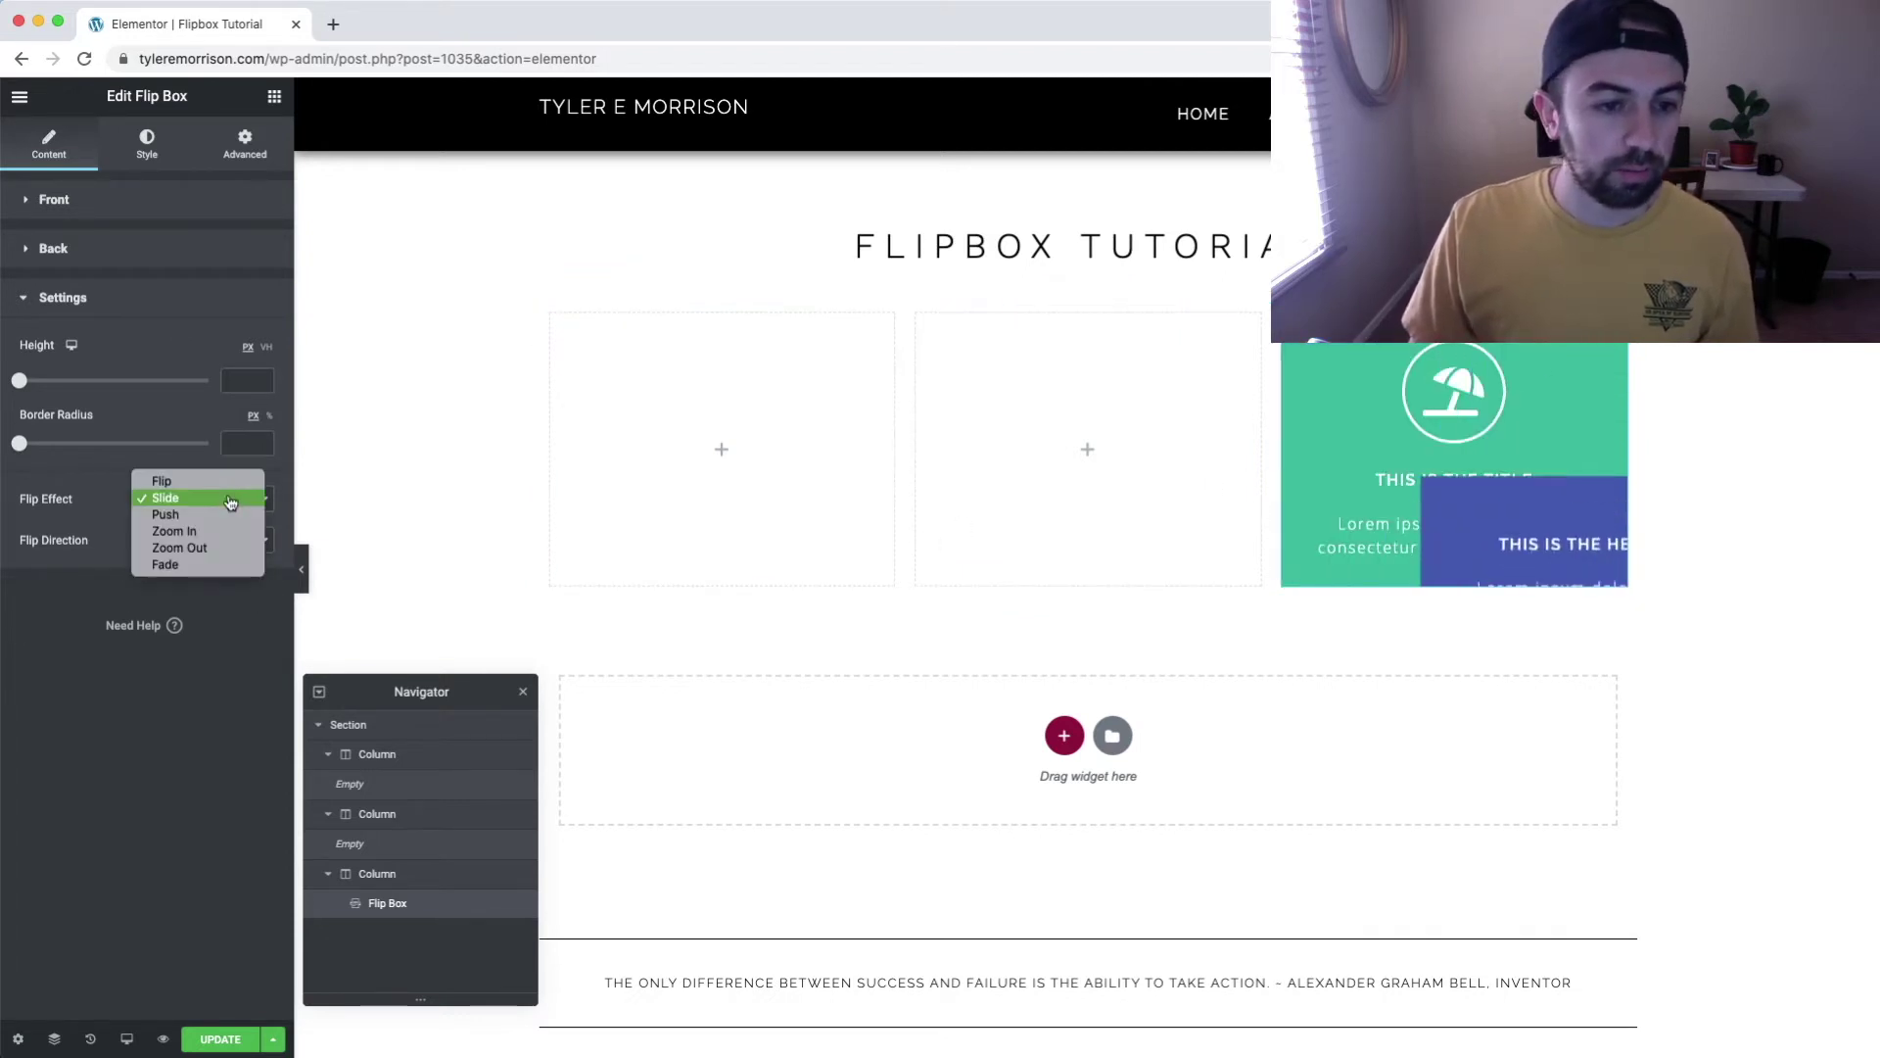
{"action": "left_click", "coordinate": [225, 515]}
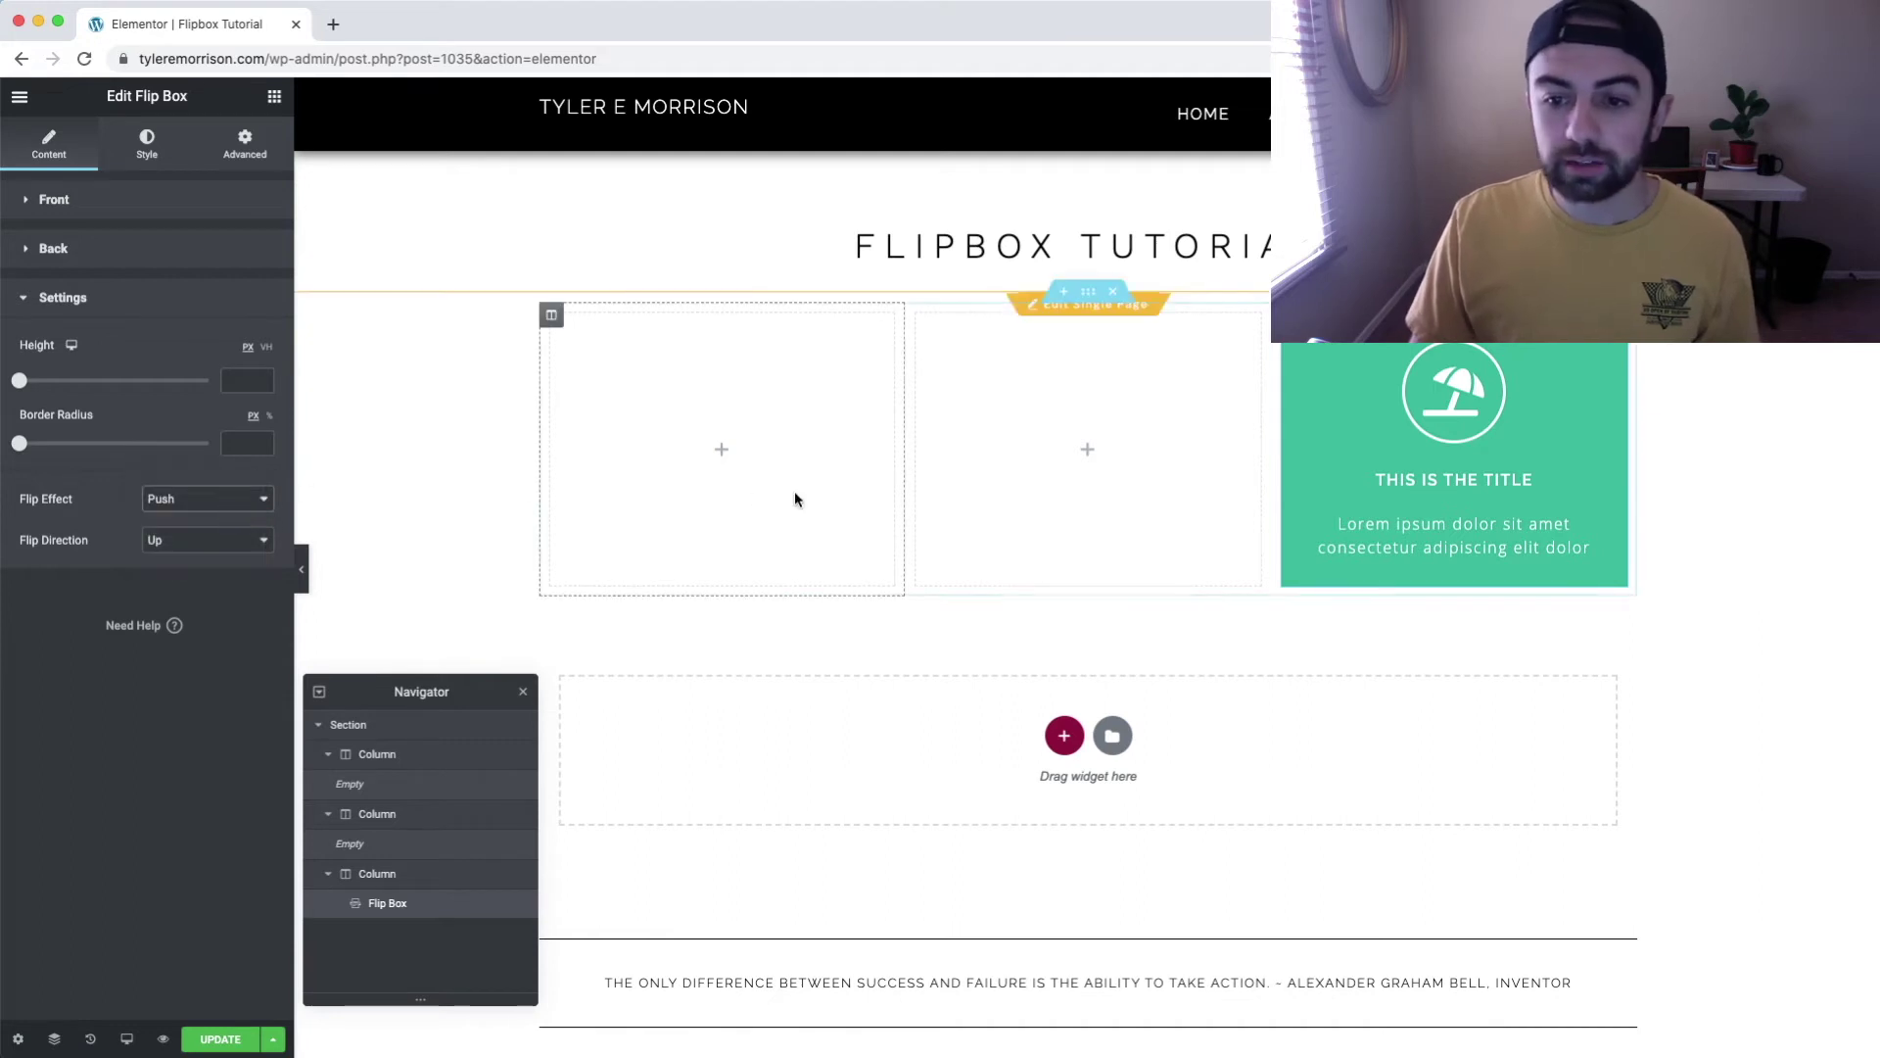
{"action": "mouse_move", "coordinate": [1315, 447]}
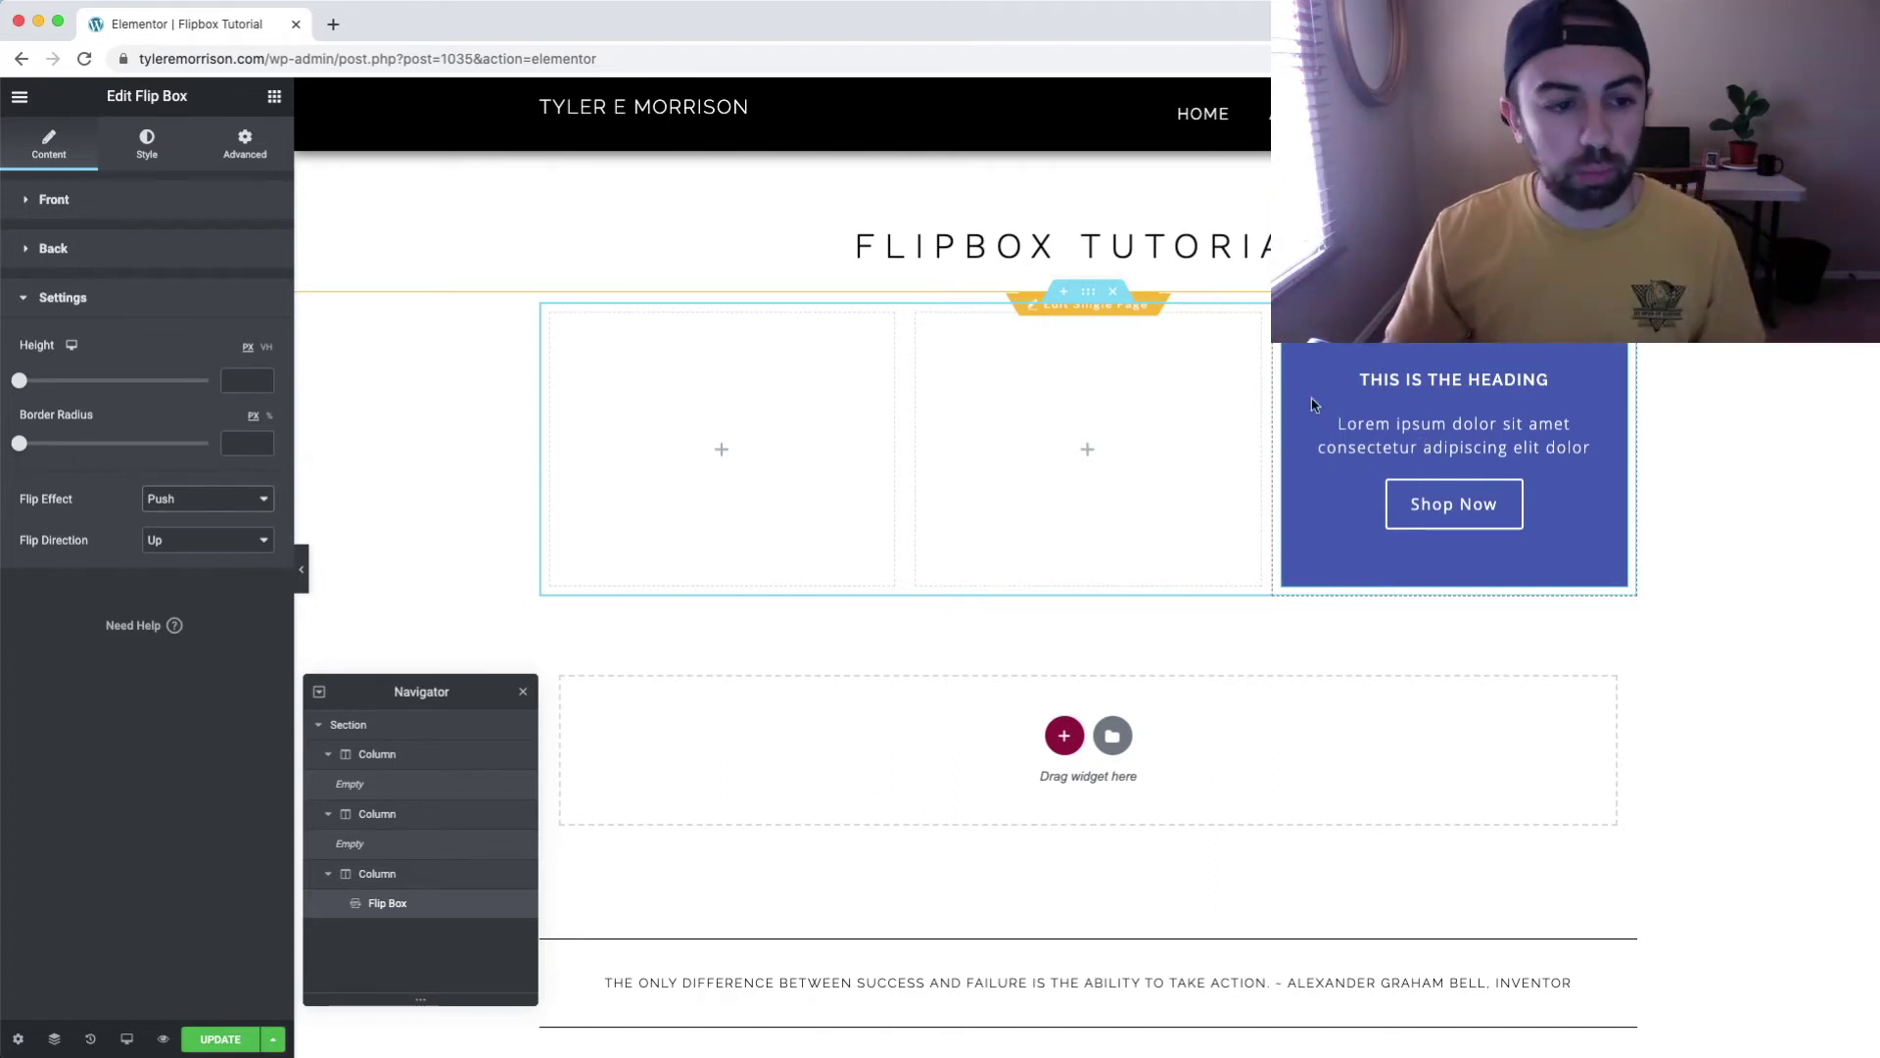
Preview the flip box with the Zoom In effect, then with the Zoom Out effect.
{"action": "left_click", "coordinate": [249, 499]}
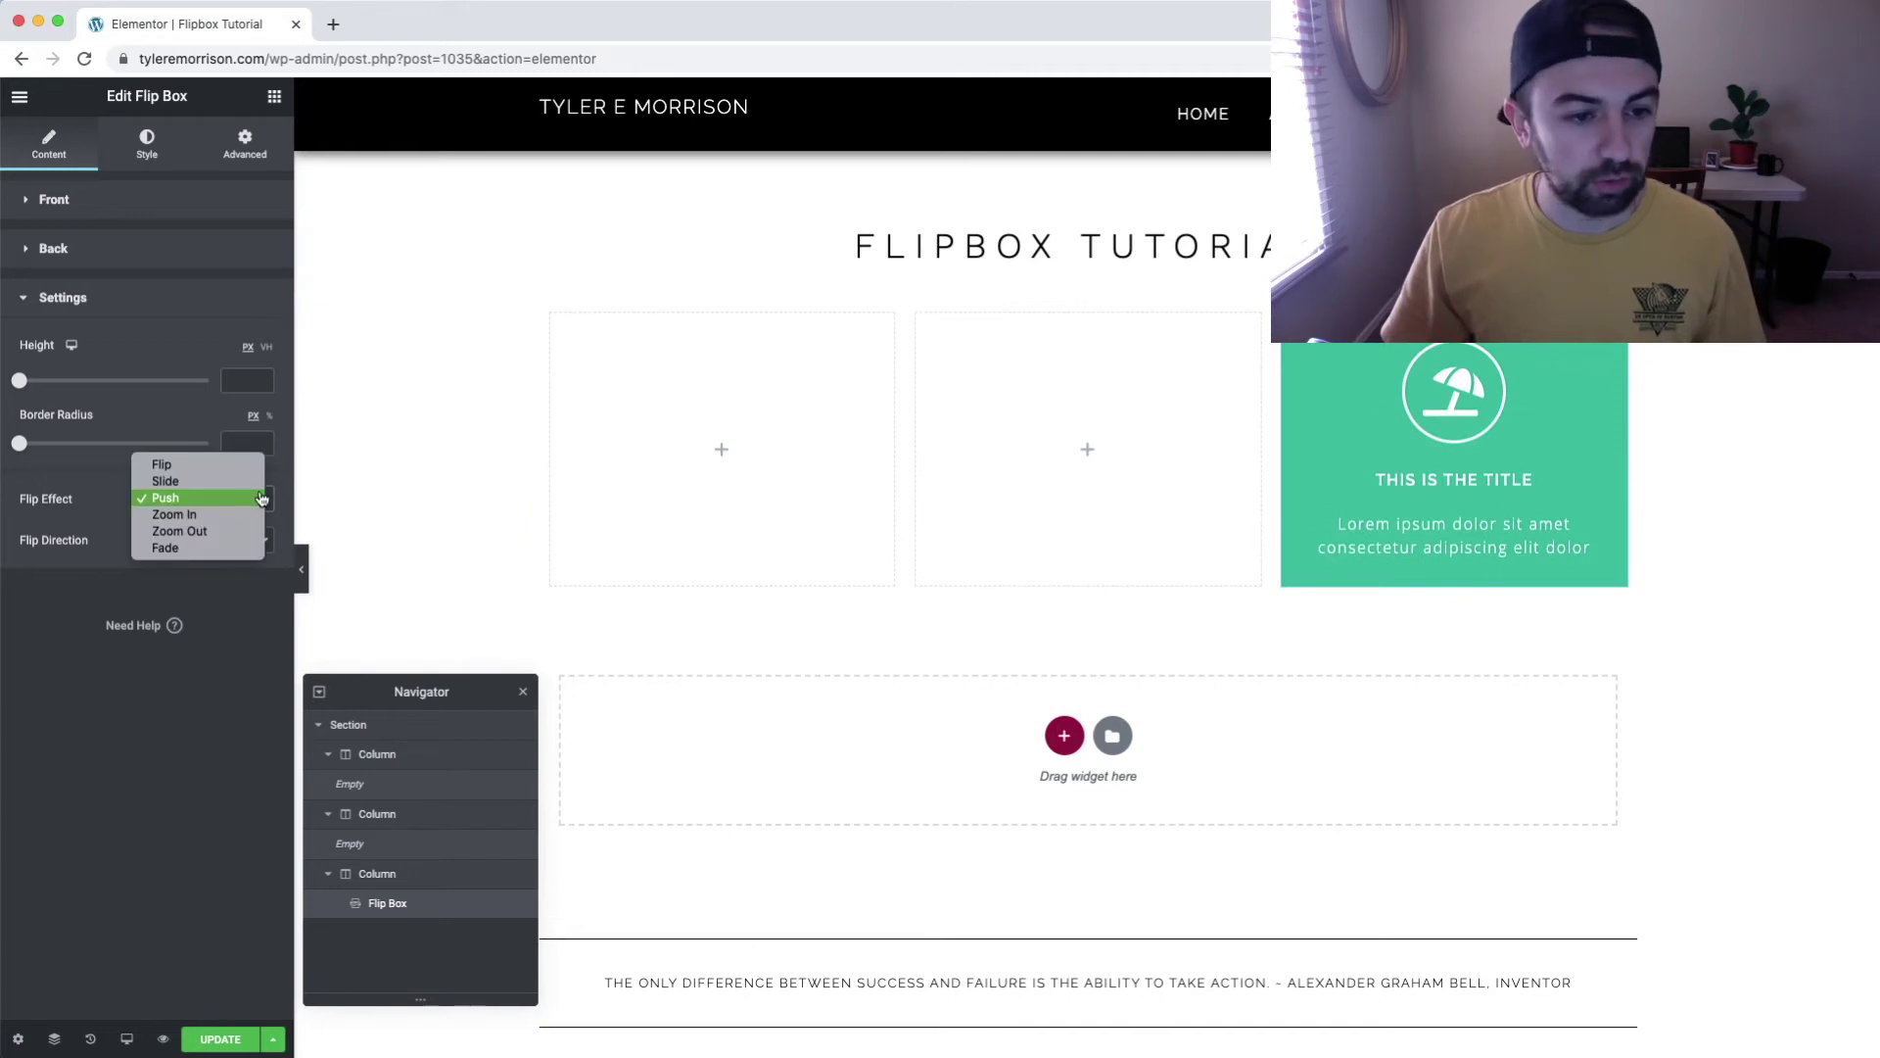
{"action": "left_click", "coordinate": [252, 515]}
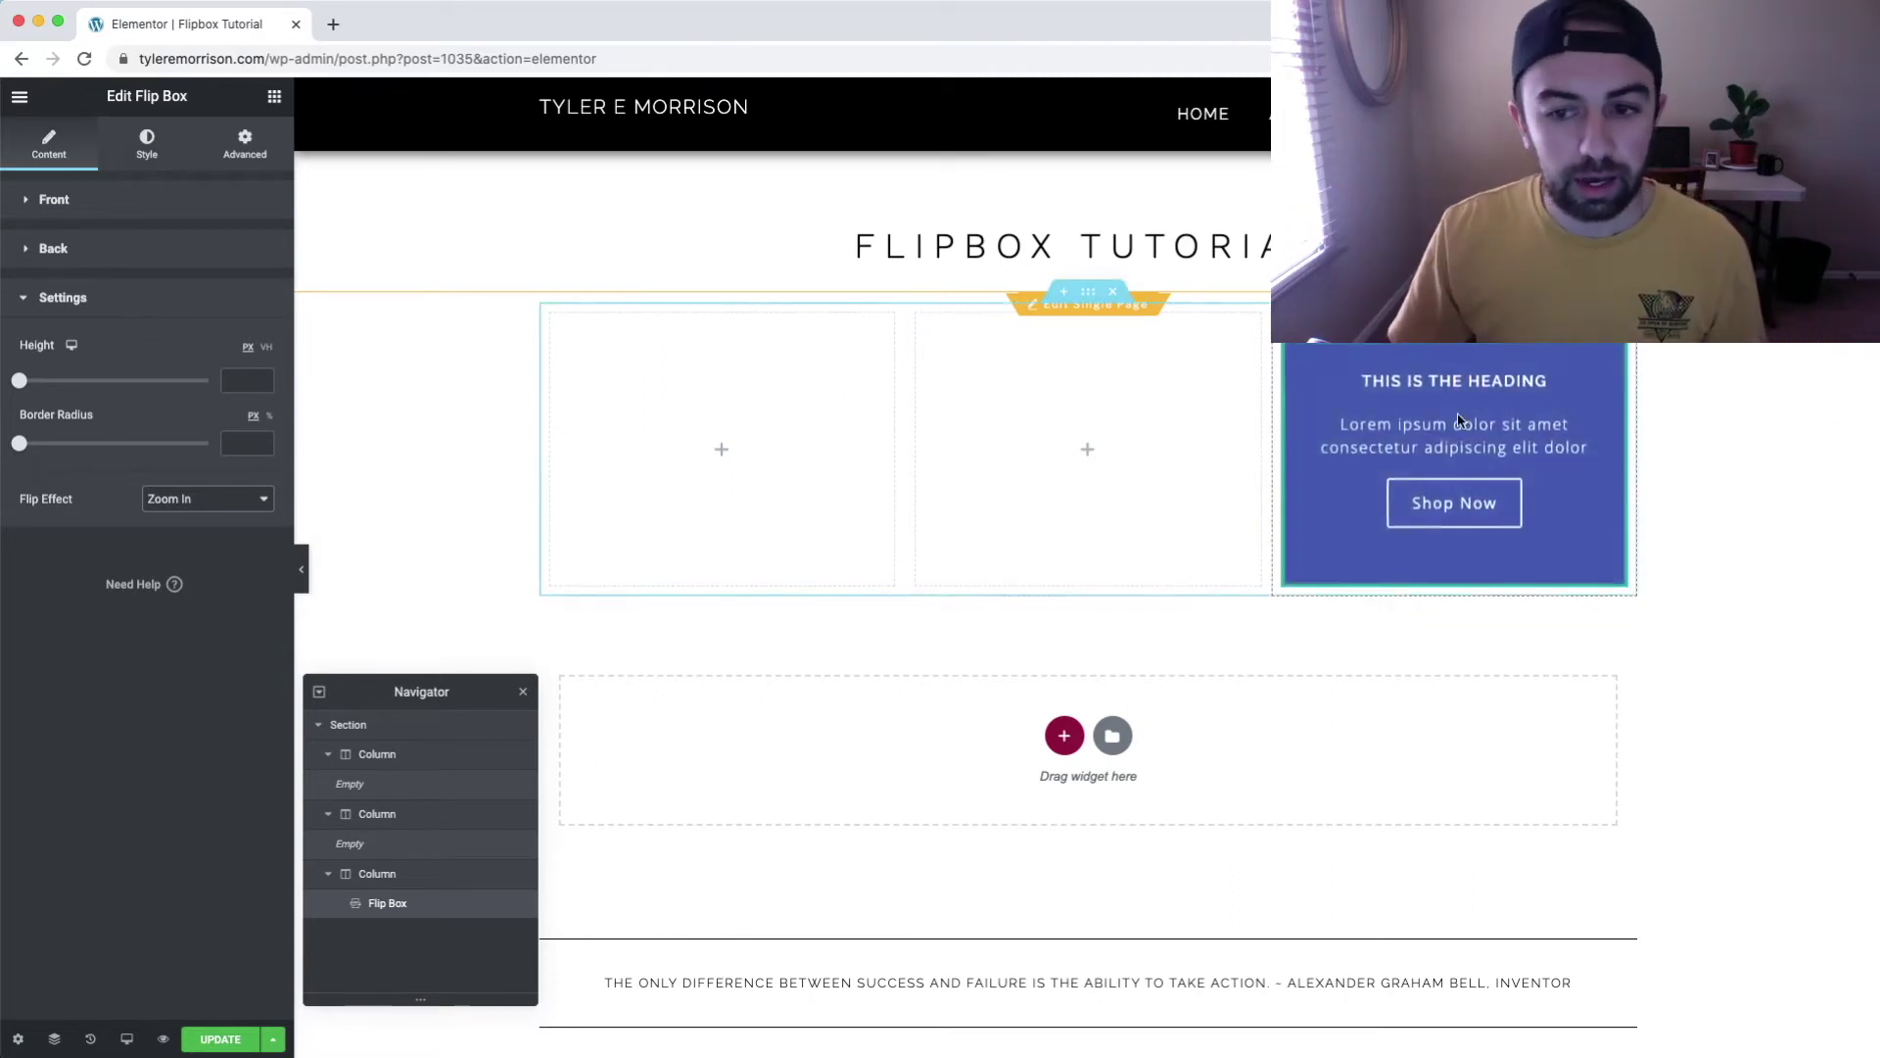
{"action": "left_click", "coordinate": [203, 501]}
{"action": "left_click", "coordinate": [201, 517]}
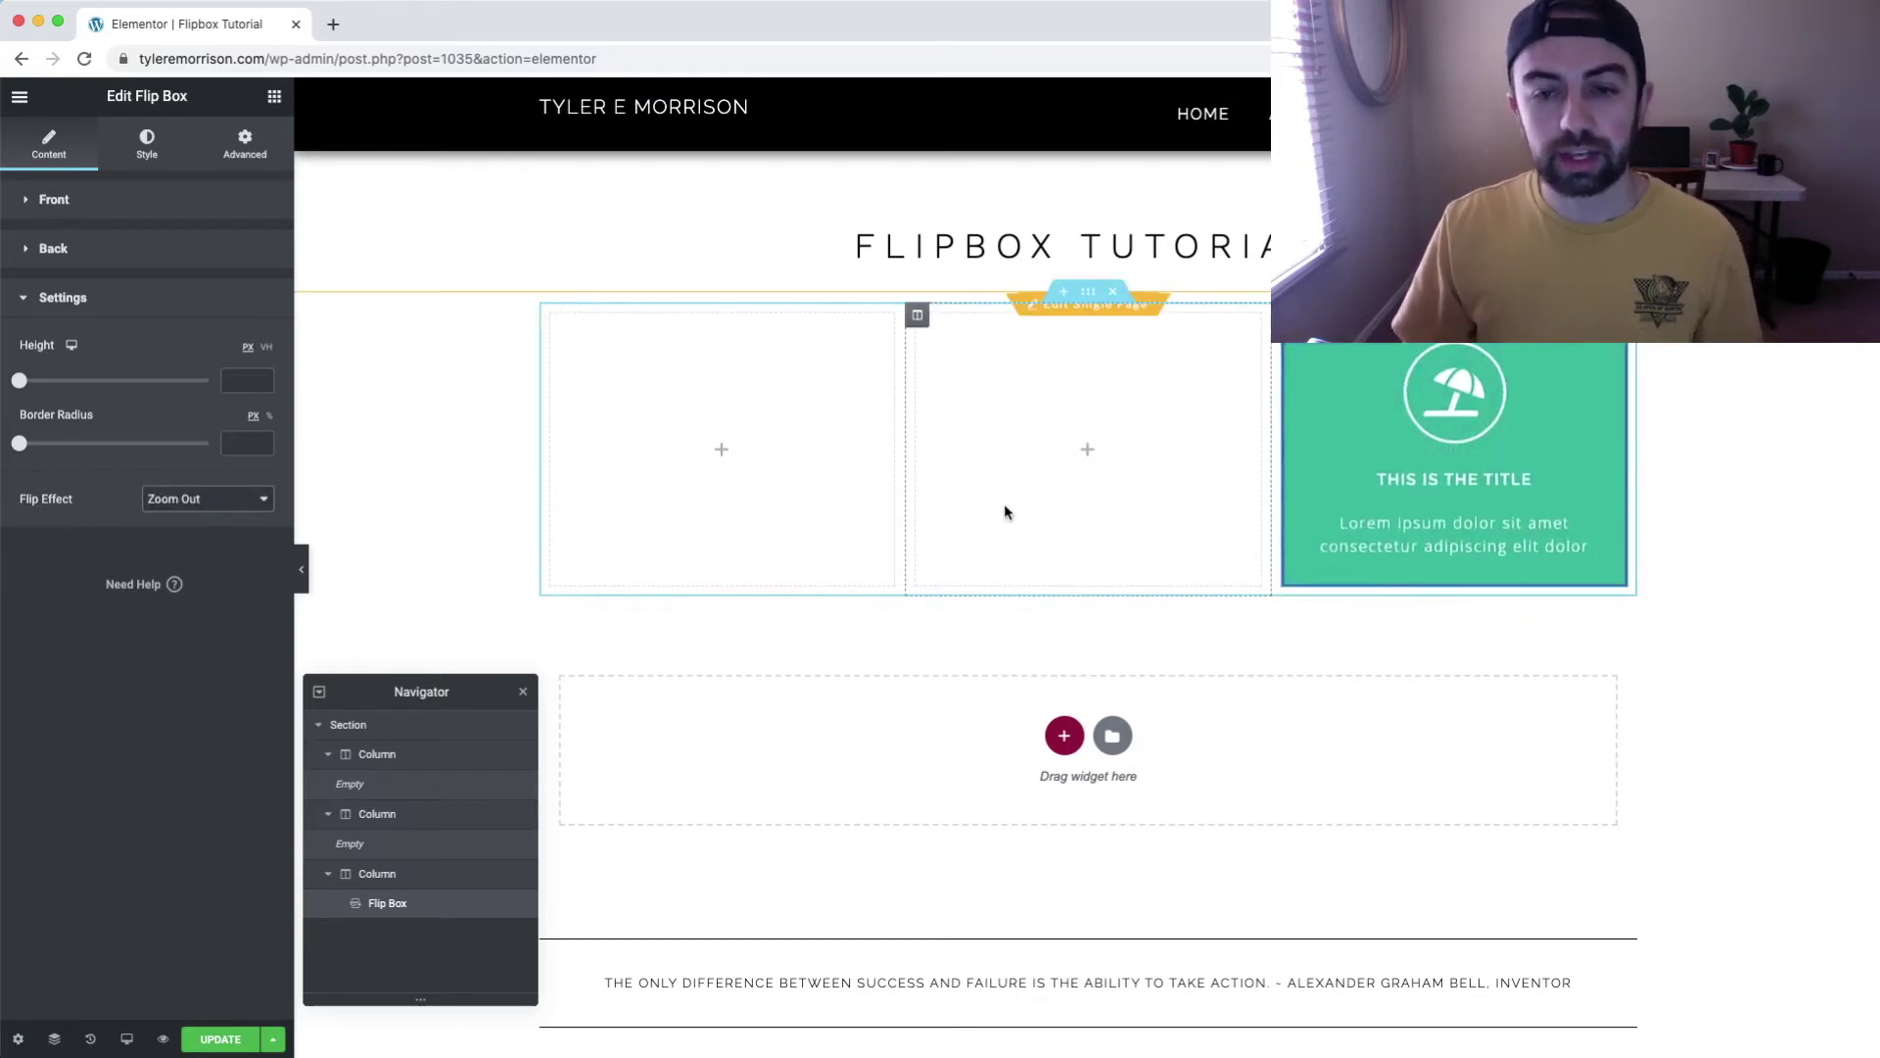
Preview the Fade effect on the flip box, then set the flip effect to Slide.
{"action": "left_click", "coordinate": [228, 501]}
{"action": "left_click", "coordinate": [223, 515]}
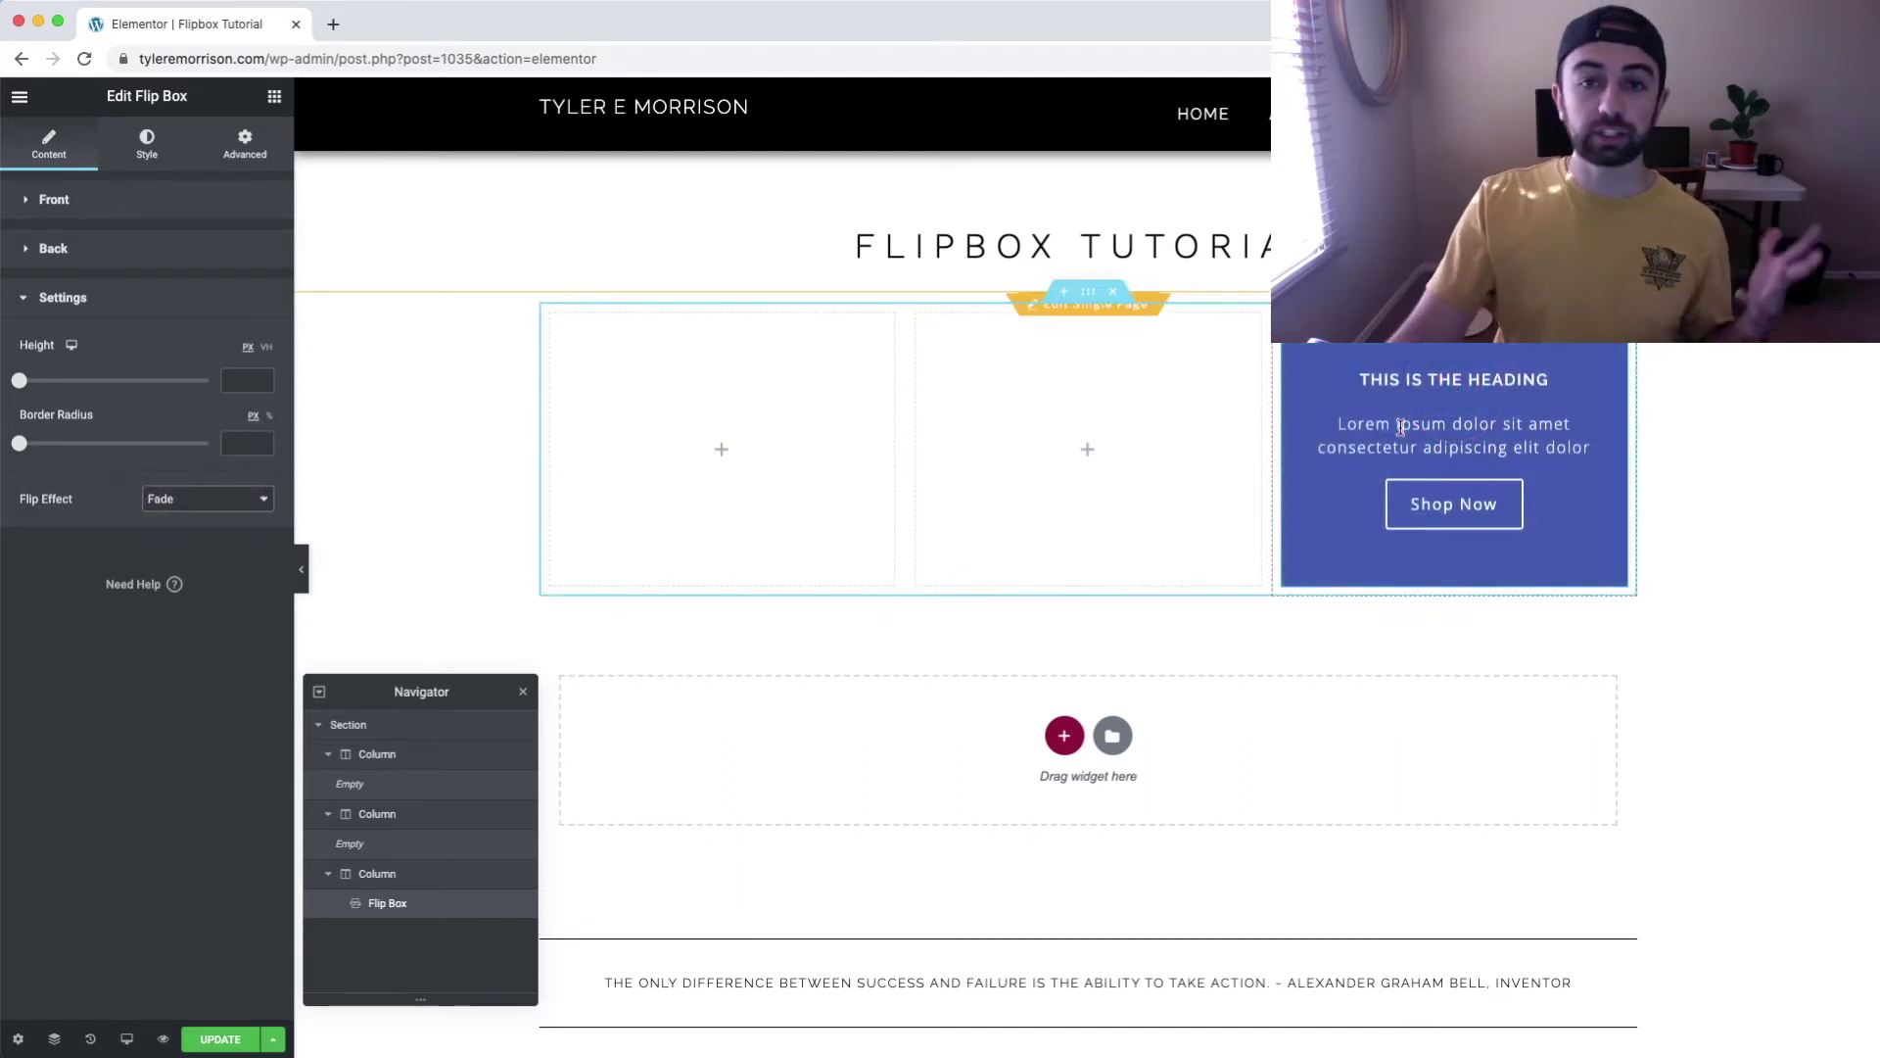
{"action": "left_click", "coordinate": [210, 499]}
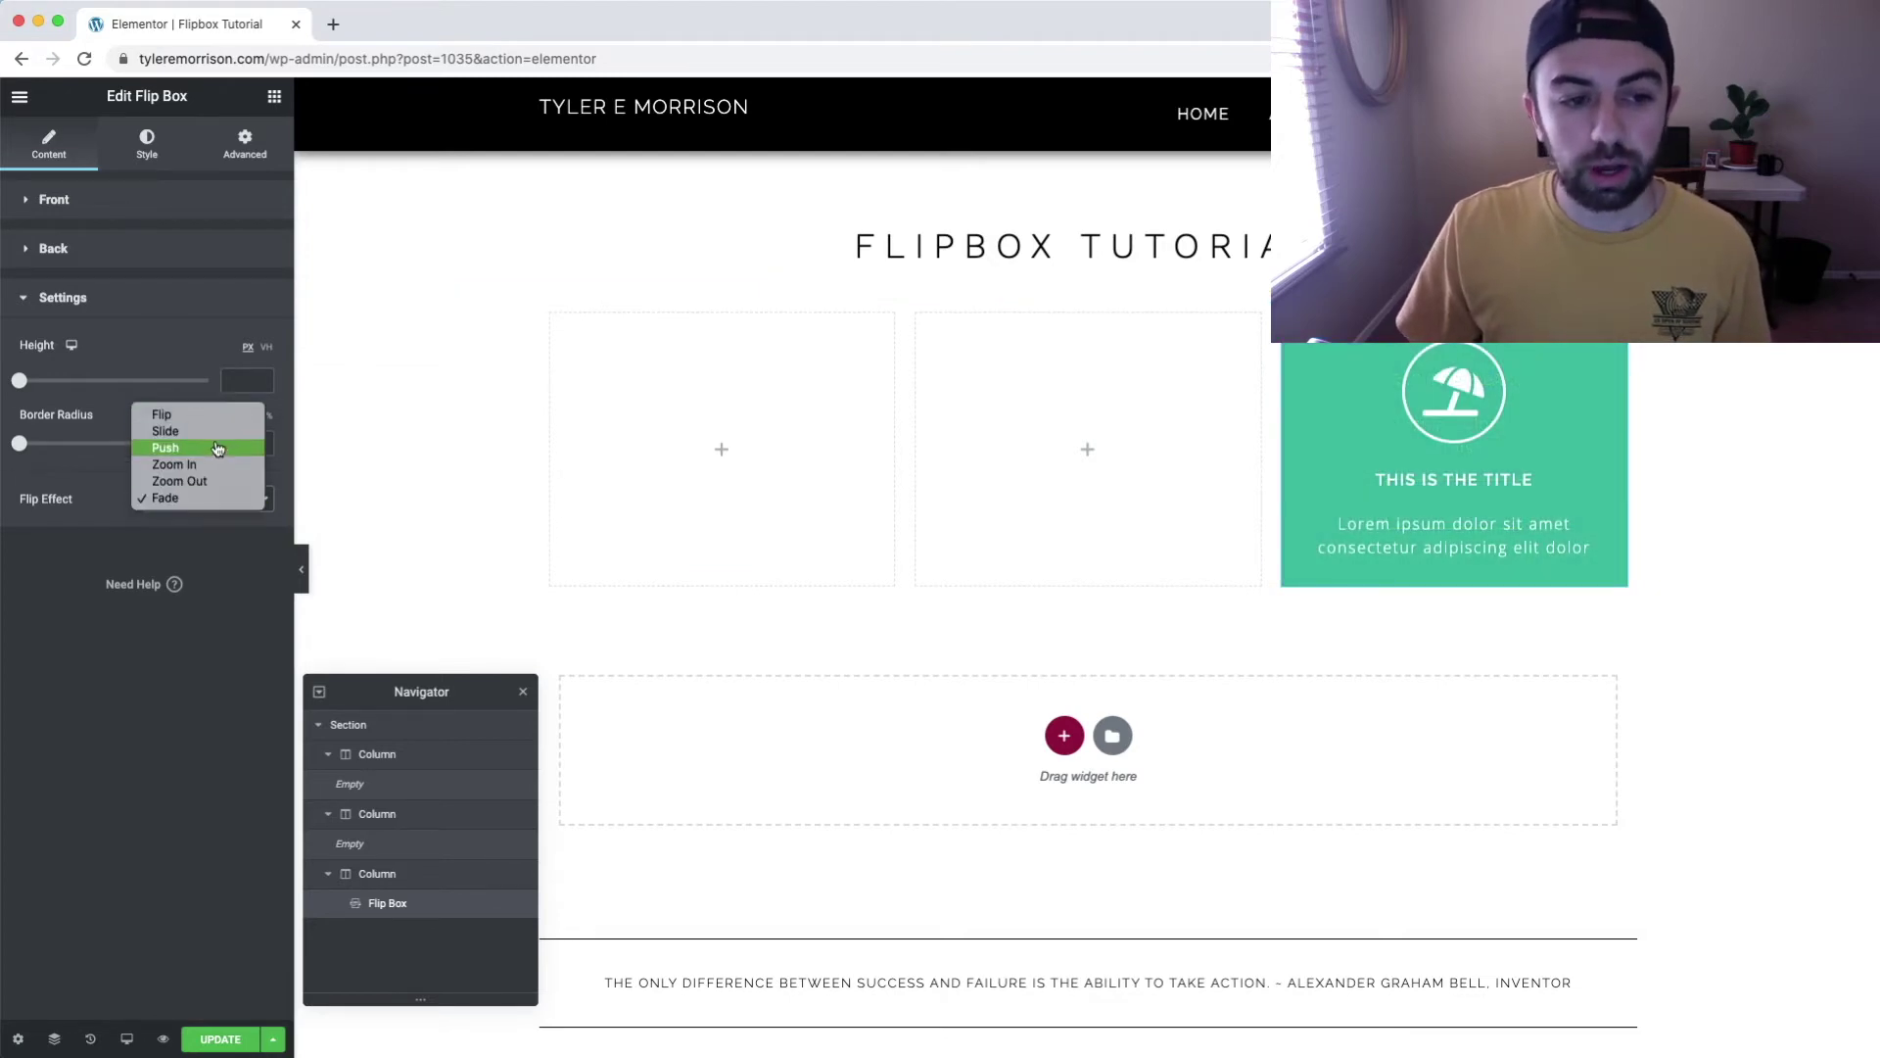
{"action": "left_click", "coordinate": [222, 437]}
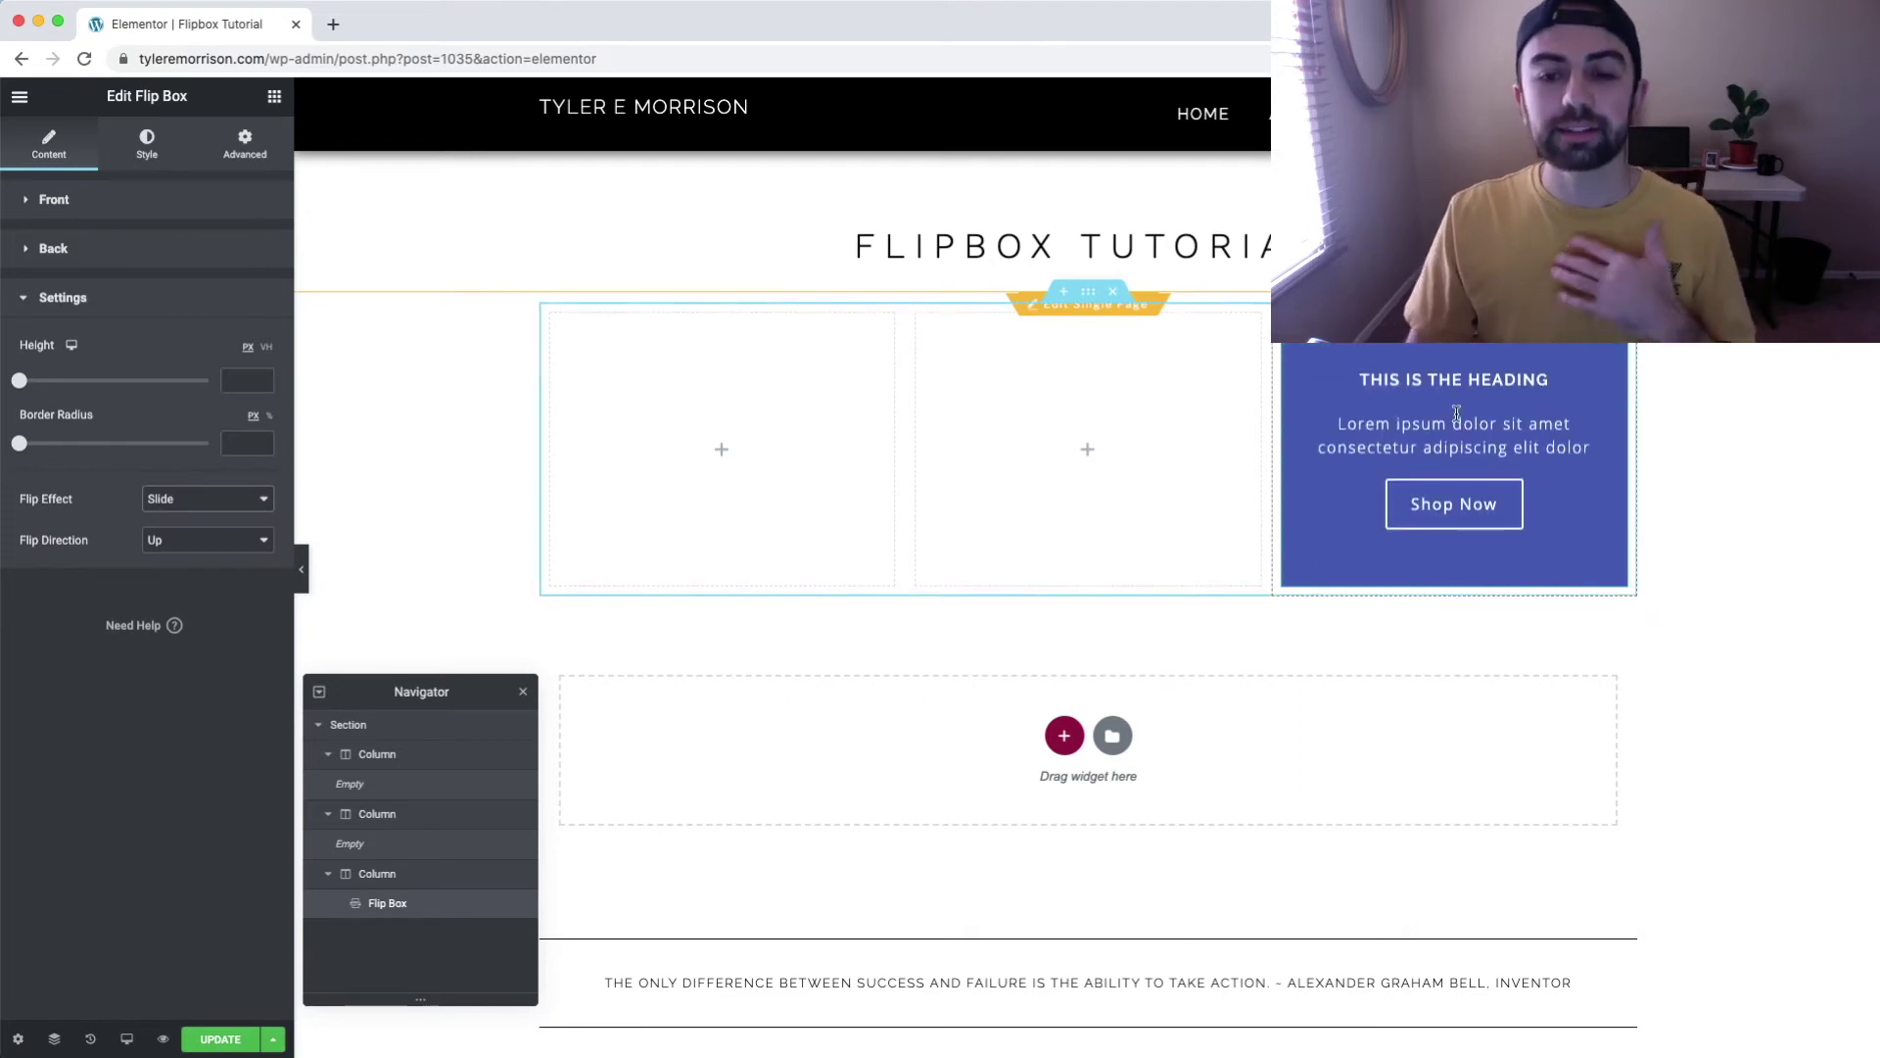
Duplicate the flip box twice and place one box in the middle column and one in the first column.
{"action": "right_click", "coordinate": [1635, 346]}
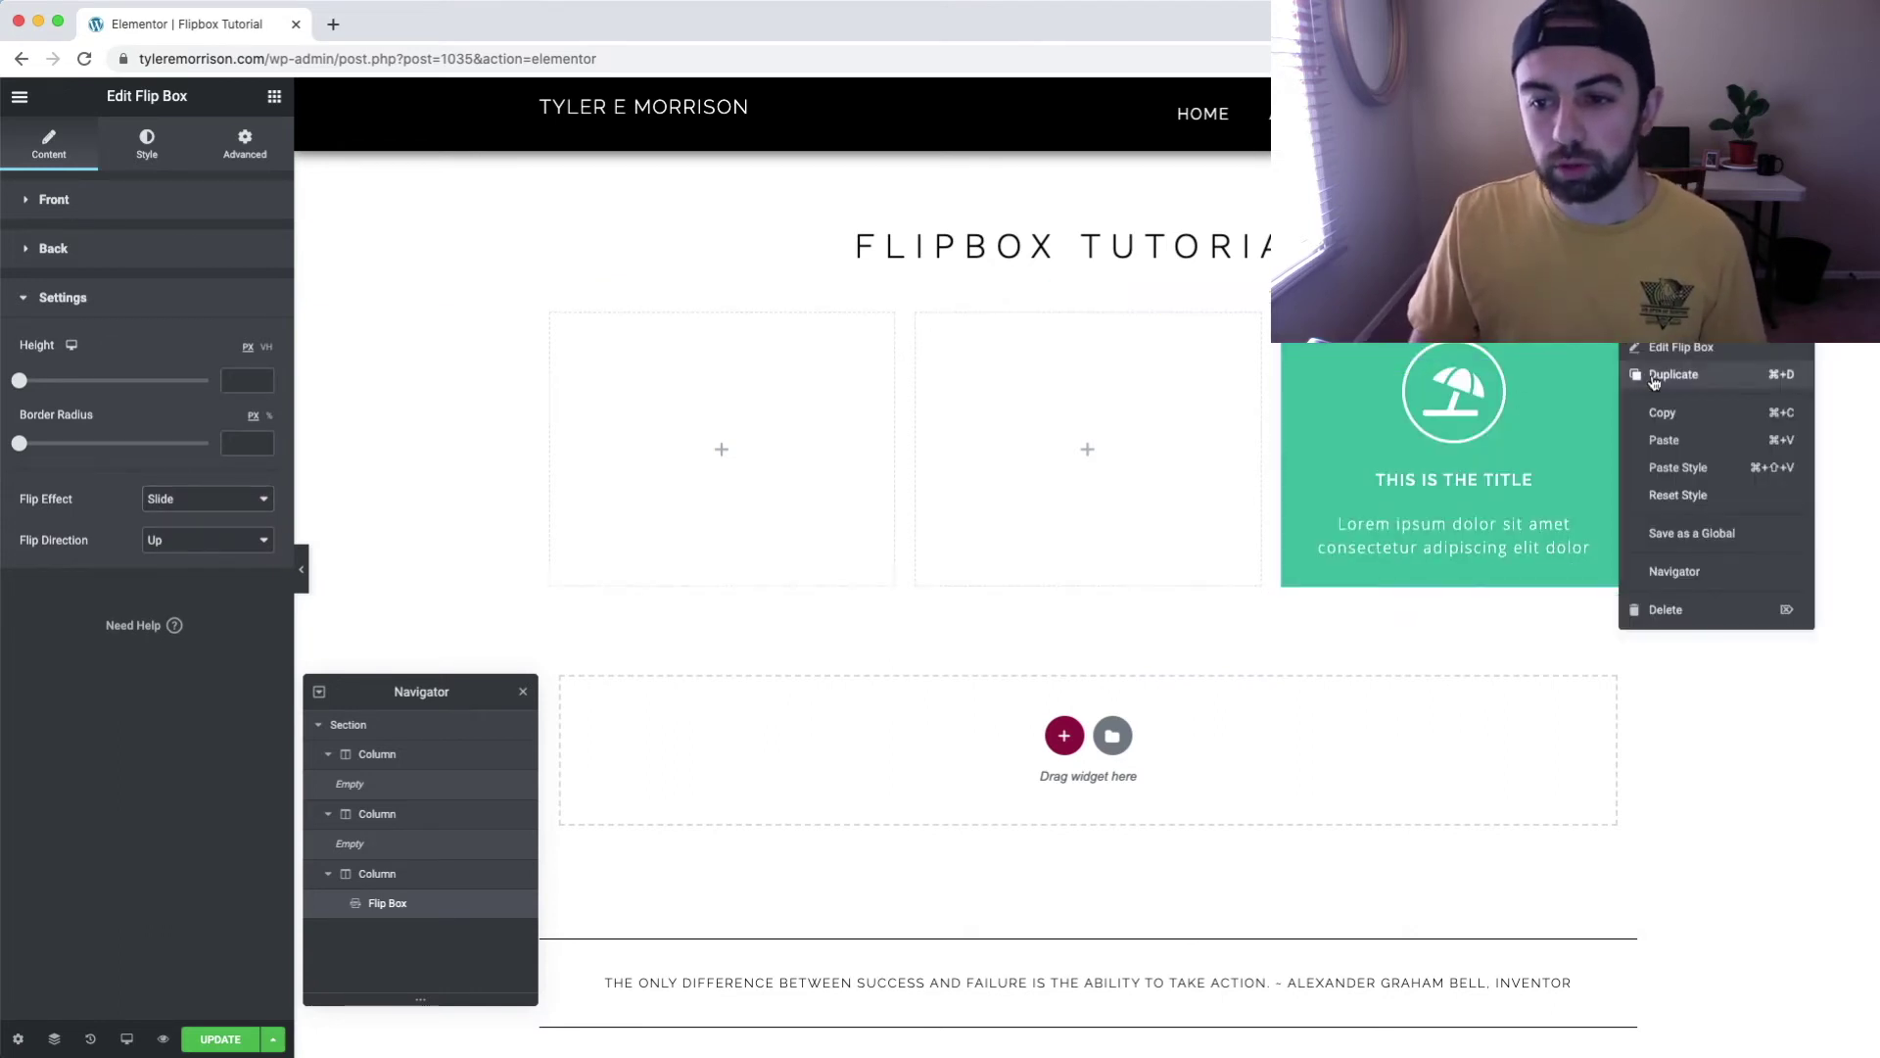
{"action": "left_click", "coordinate": [1655, 375]}
{"action": "right_click", "coordinate": [1633, 347]}
{"action": "left_click", "coordinate": [1655, 372]}
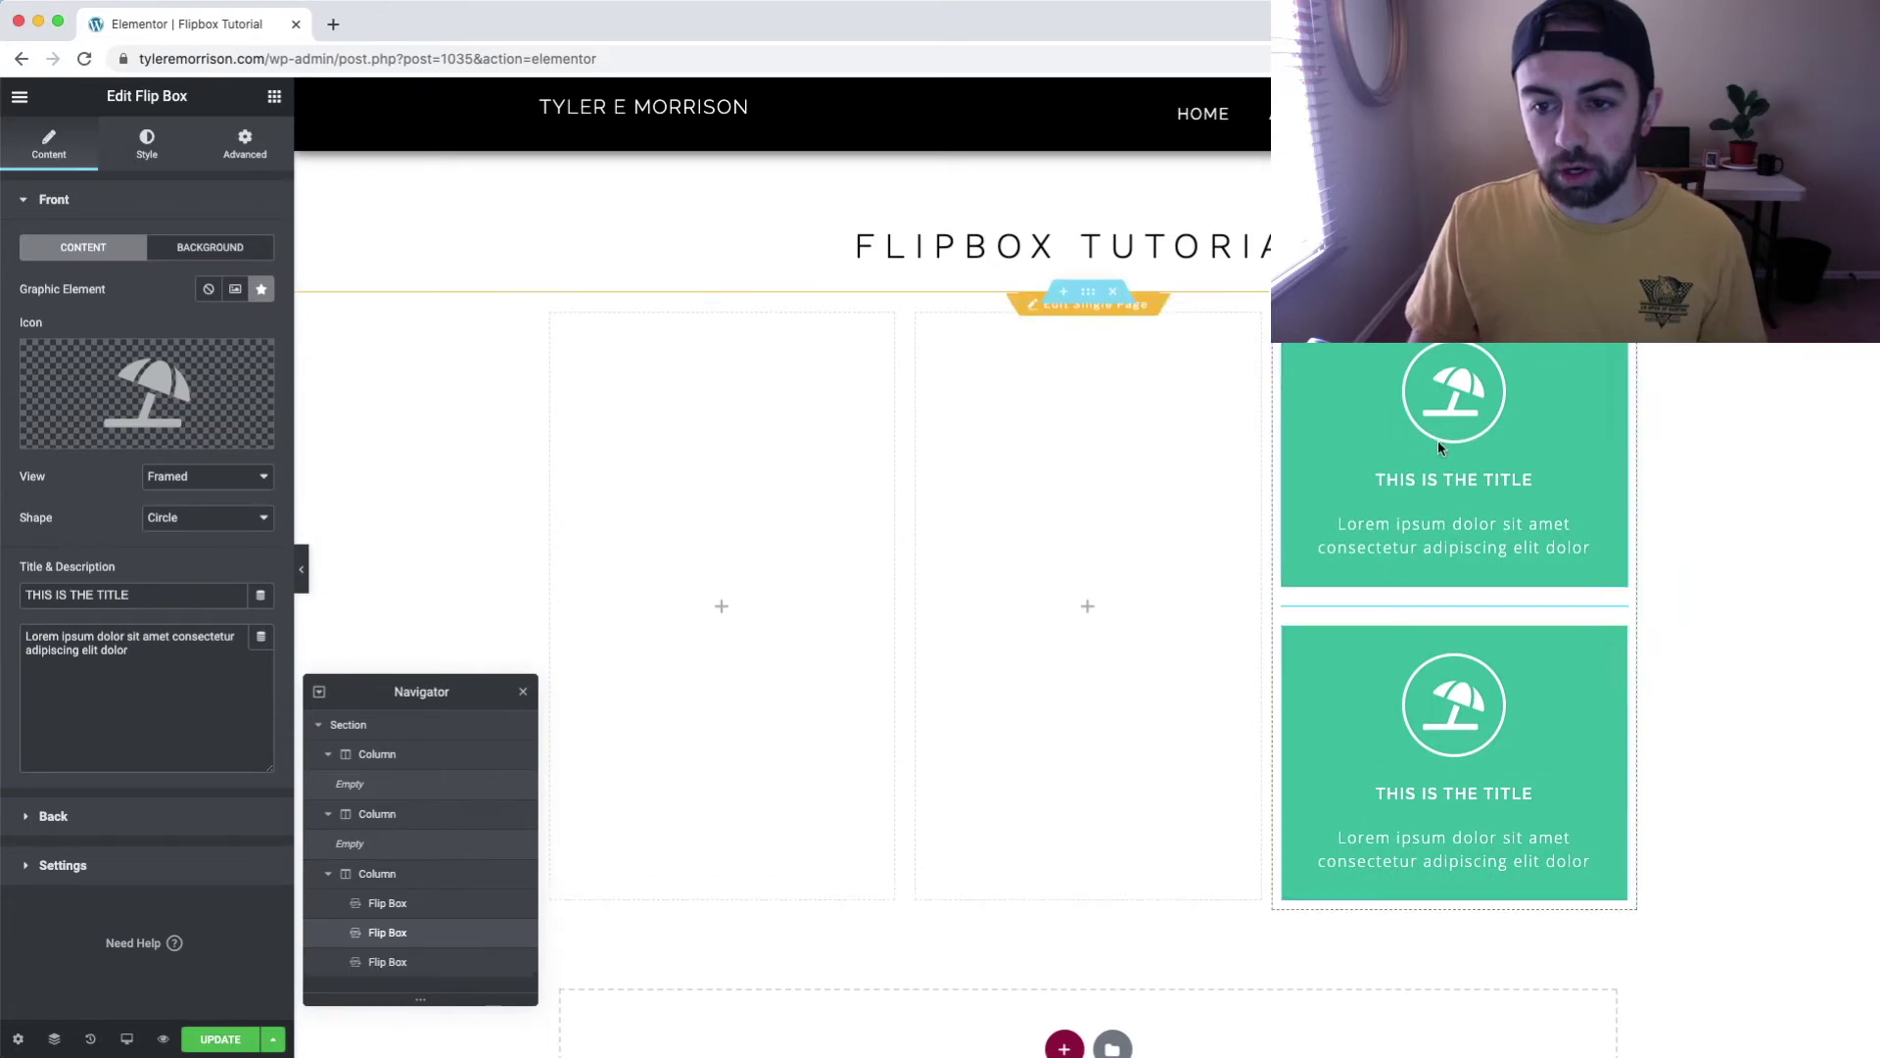
{"action": "left_click_drag", "start_coordinate": [1615, 355], "coordinate": [1115, 373]}
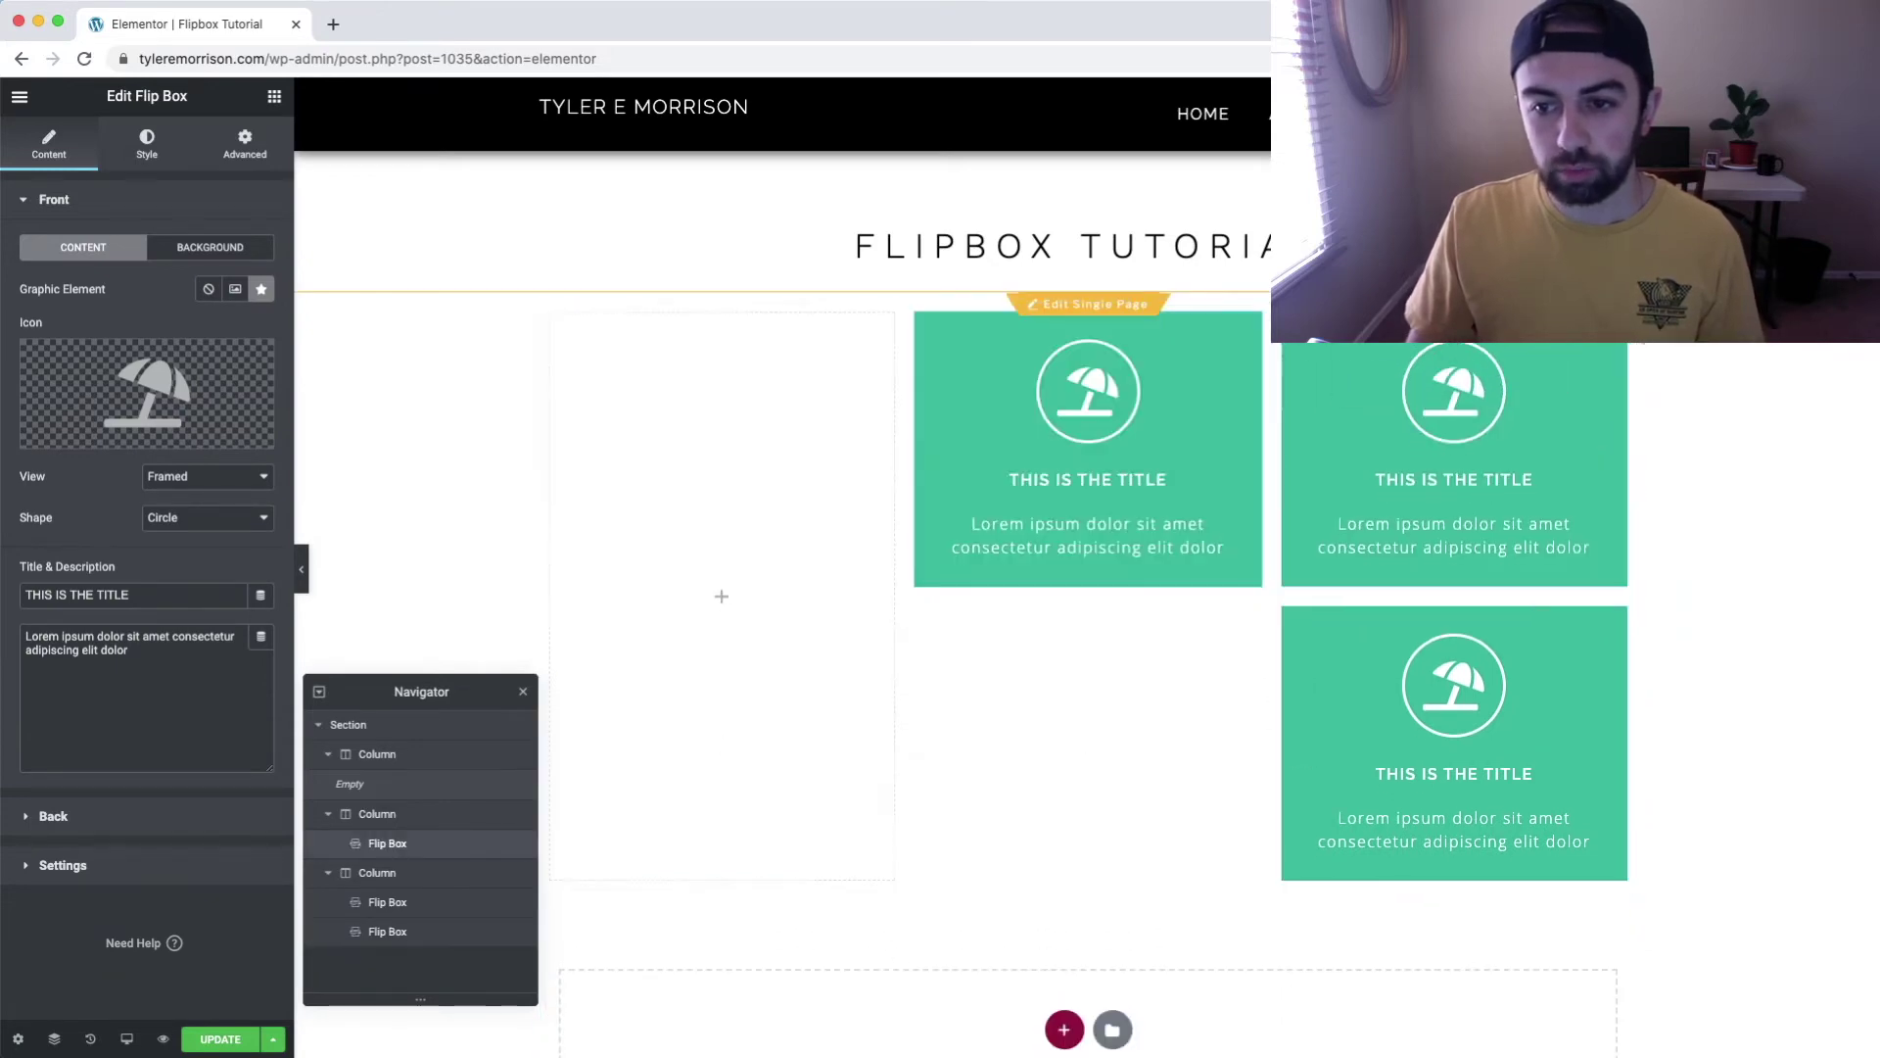
{"action": "left_click_drag", "start_coordinate": [1454, 744], "coordinate": [600, 399]}
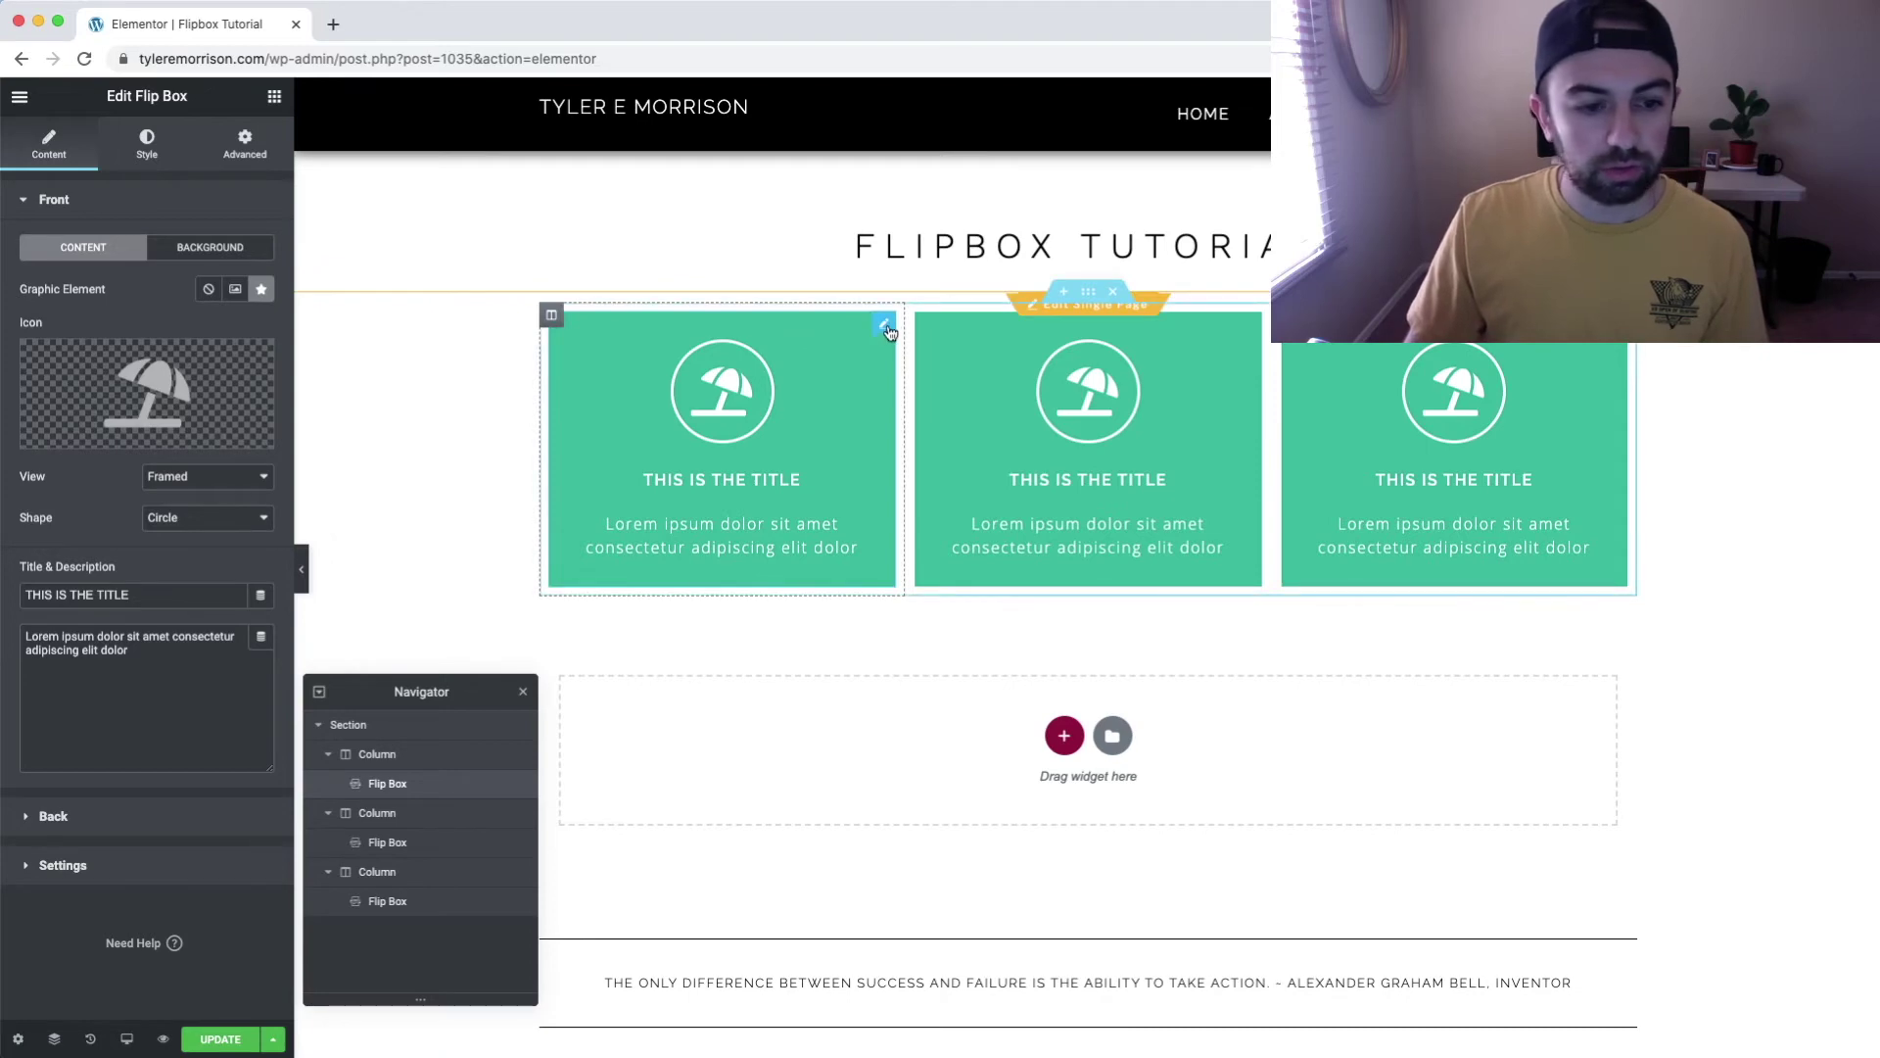
Set the flip direction of the first column's flip box to Down.
{"action": "left_click", "coordinate": [232, 880]}
{"action": "left_click", "coordinate": [243, 539]}
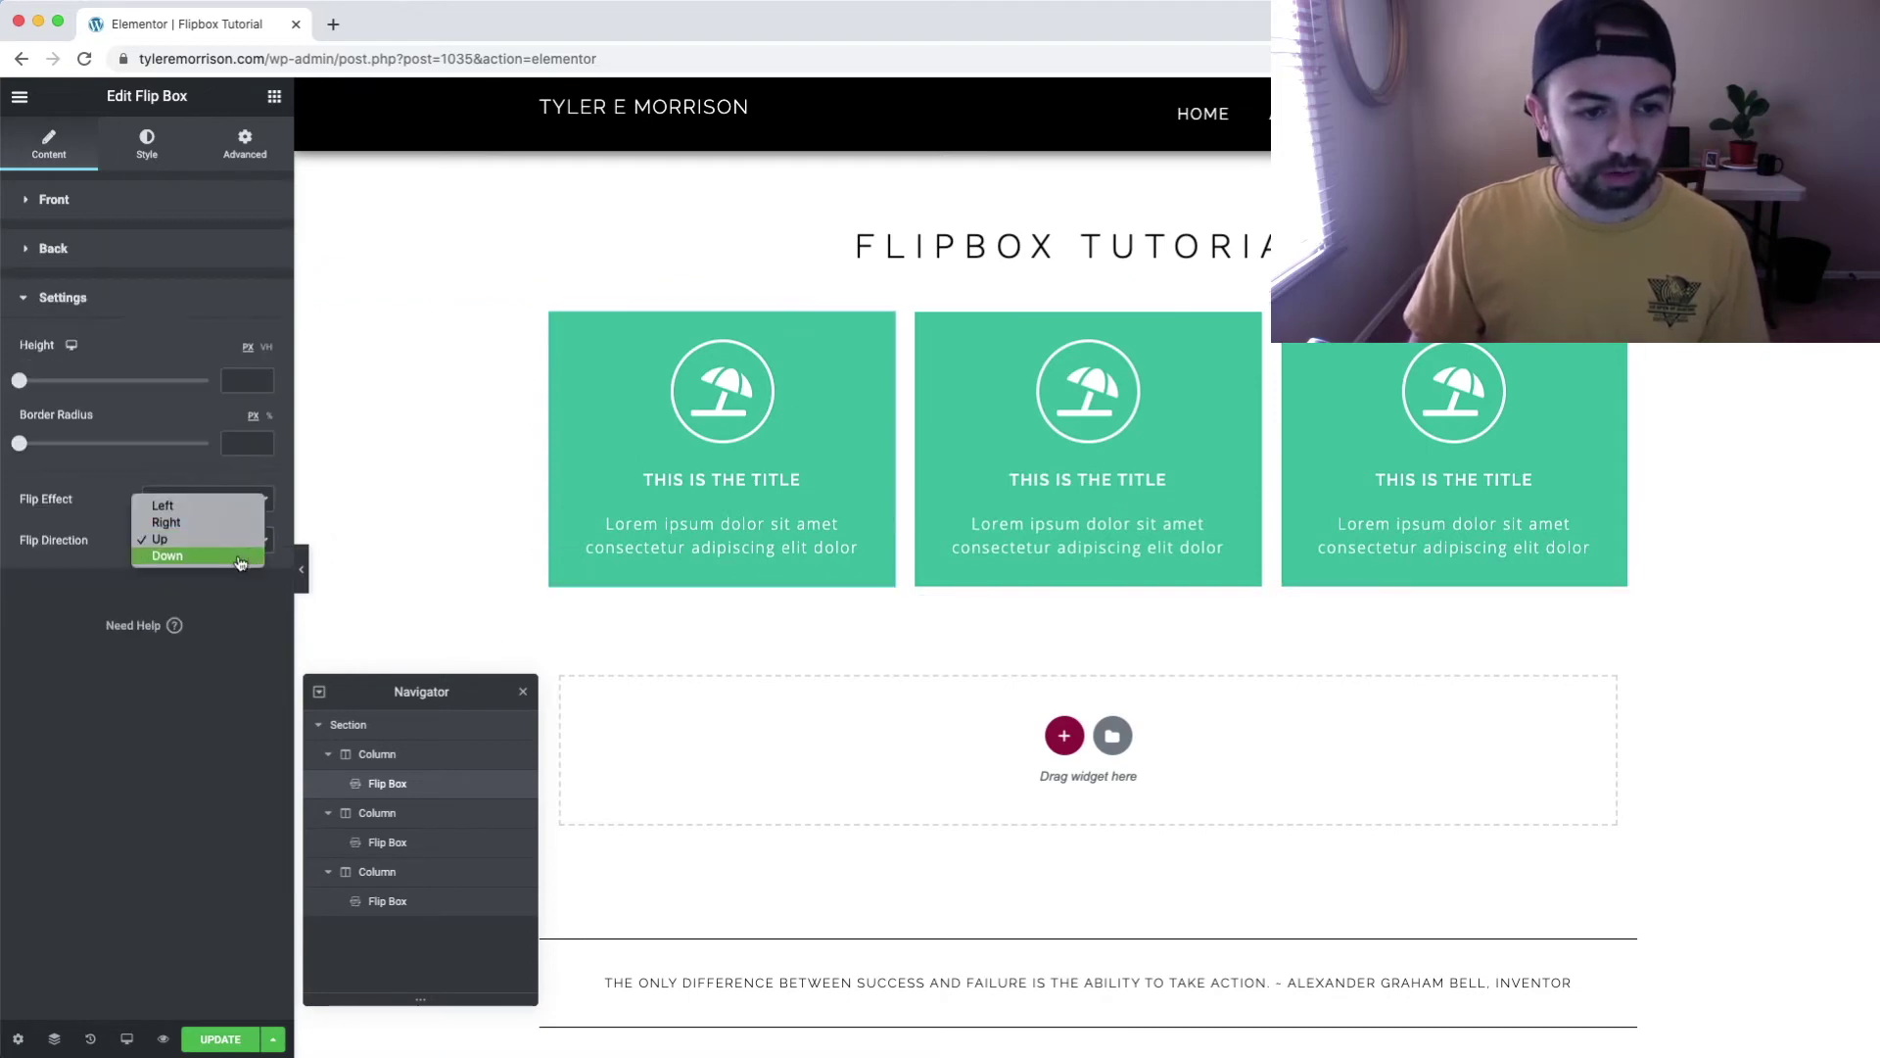
{"action": "left_click", "coordinate": [239, 555]}
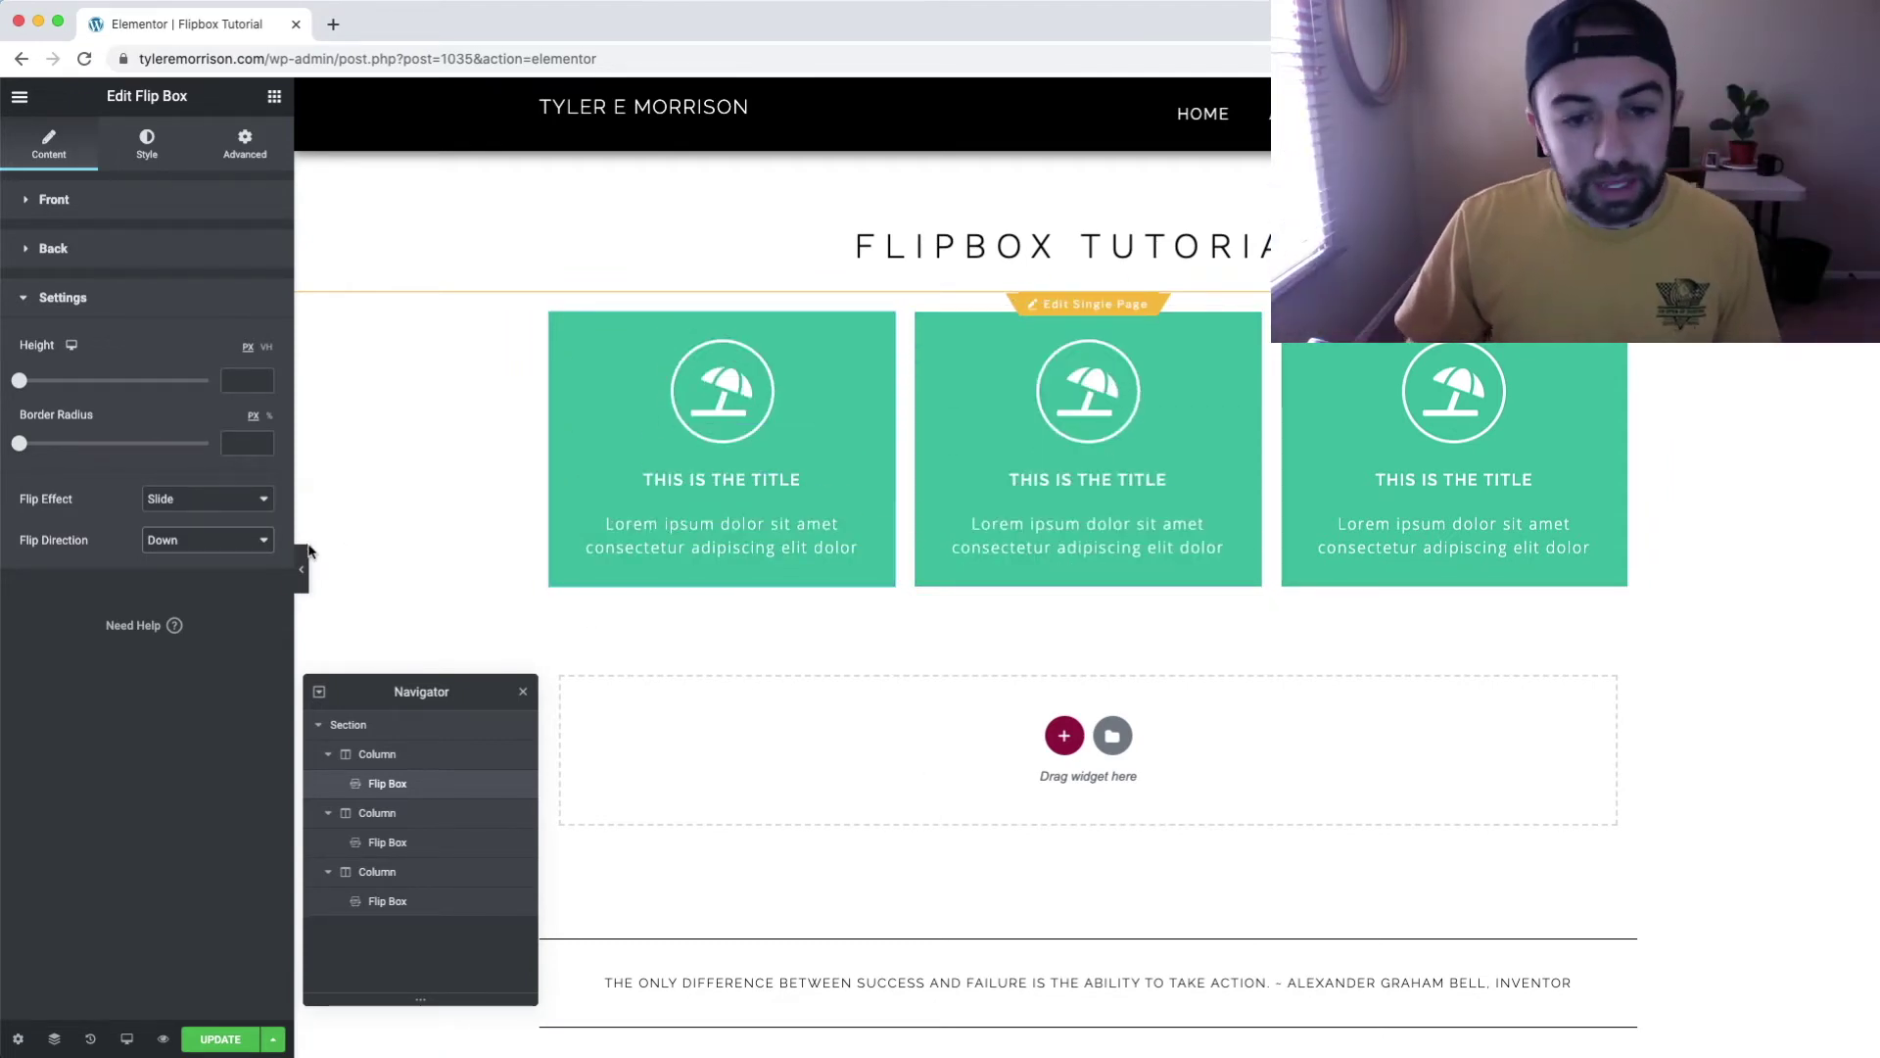
Delete the flip boxes in the first and middle columns and move the remaining one into the middle column.
{"action": "right_click", "coordinate": [888, 326]}
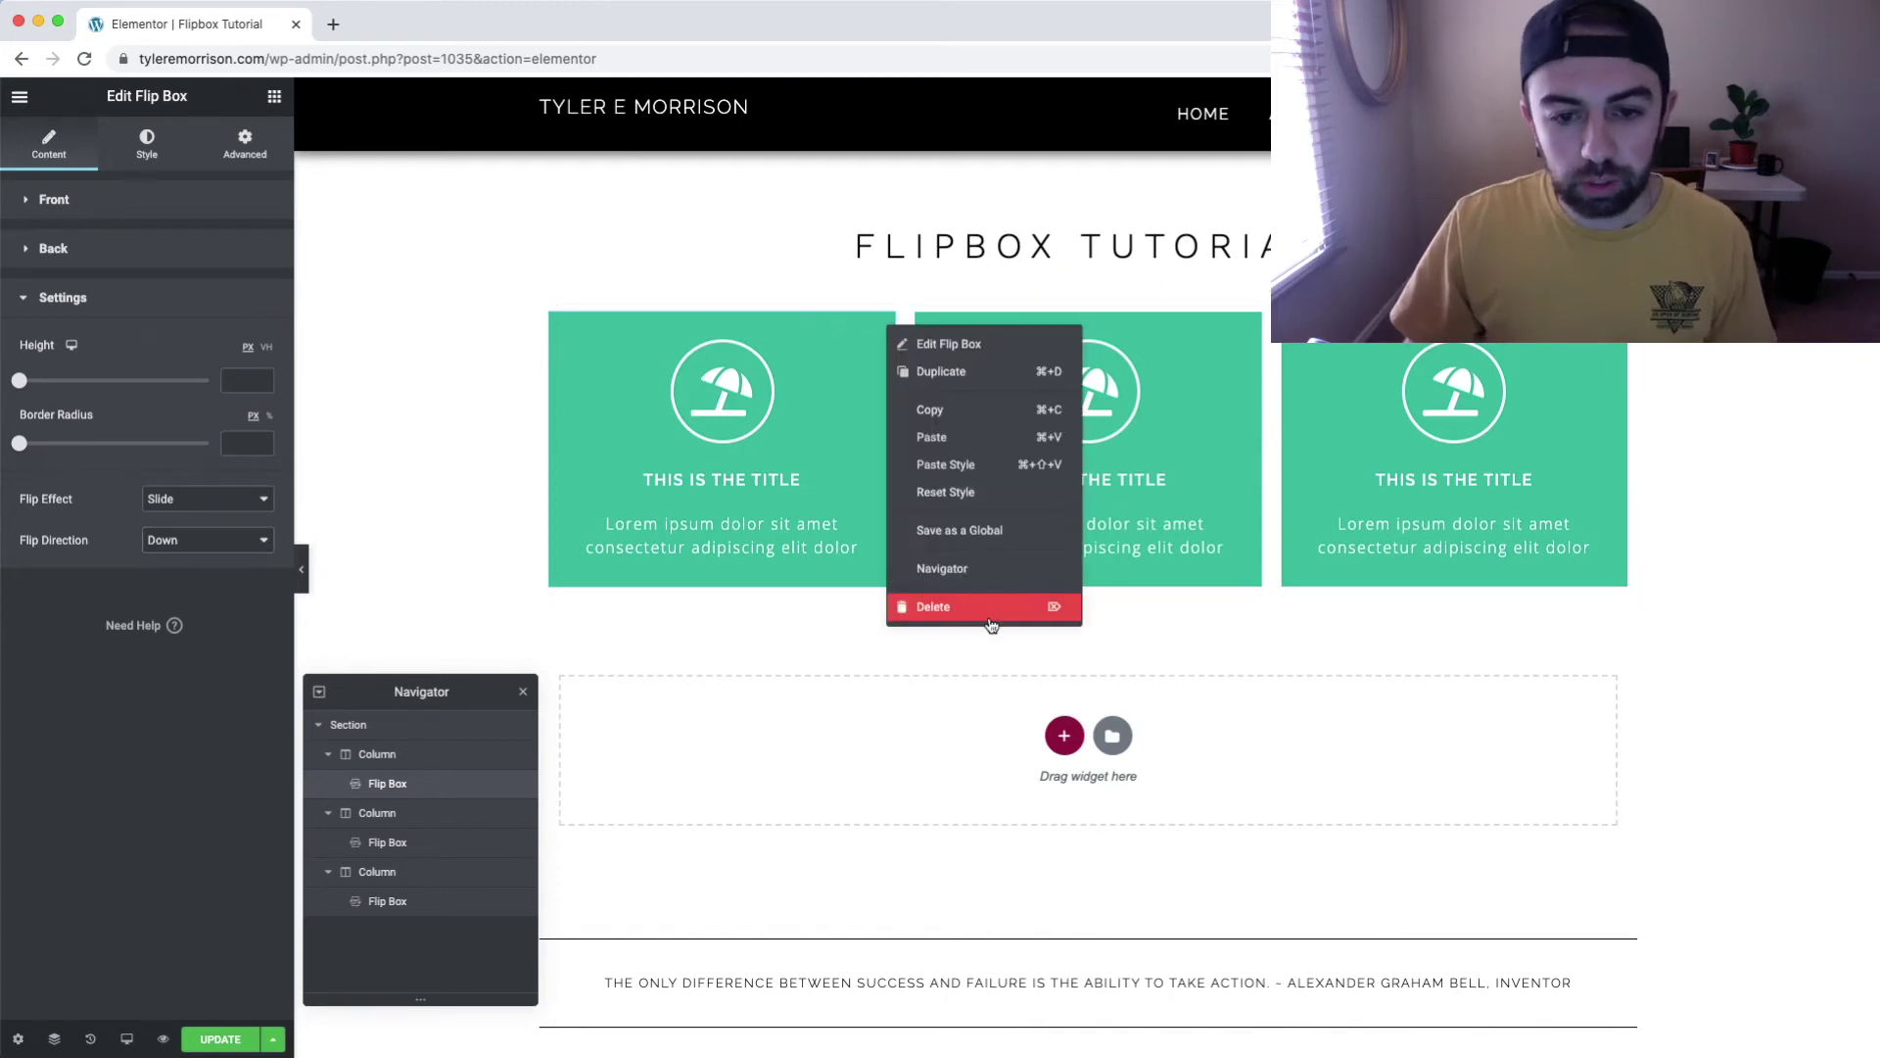
{"action": "left_click", "coordinate": [991, 624]}
{"action": "right_click", "coordinate": [1252, 327]}
{"action": "left_click", "coordinate": [1295, 608]}
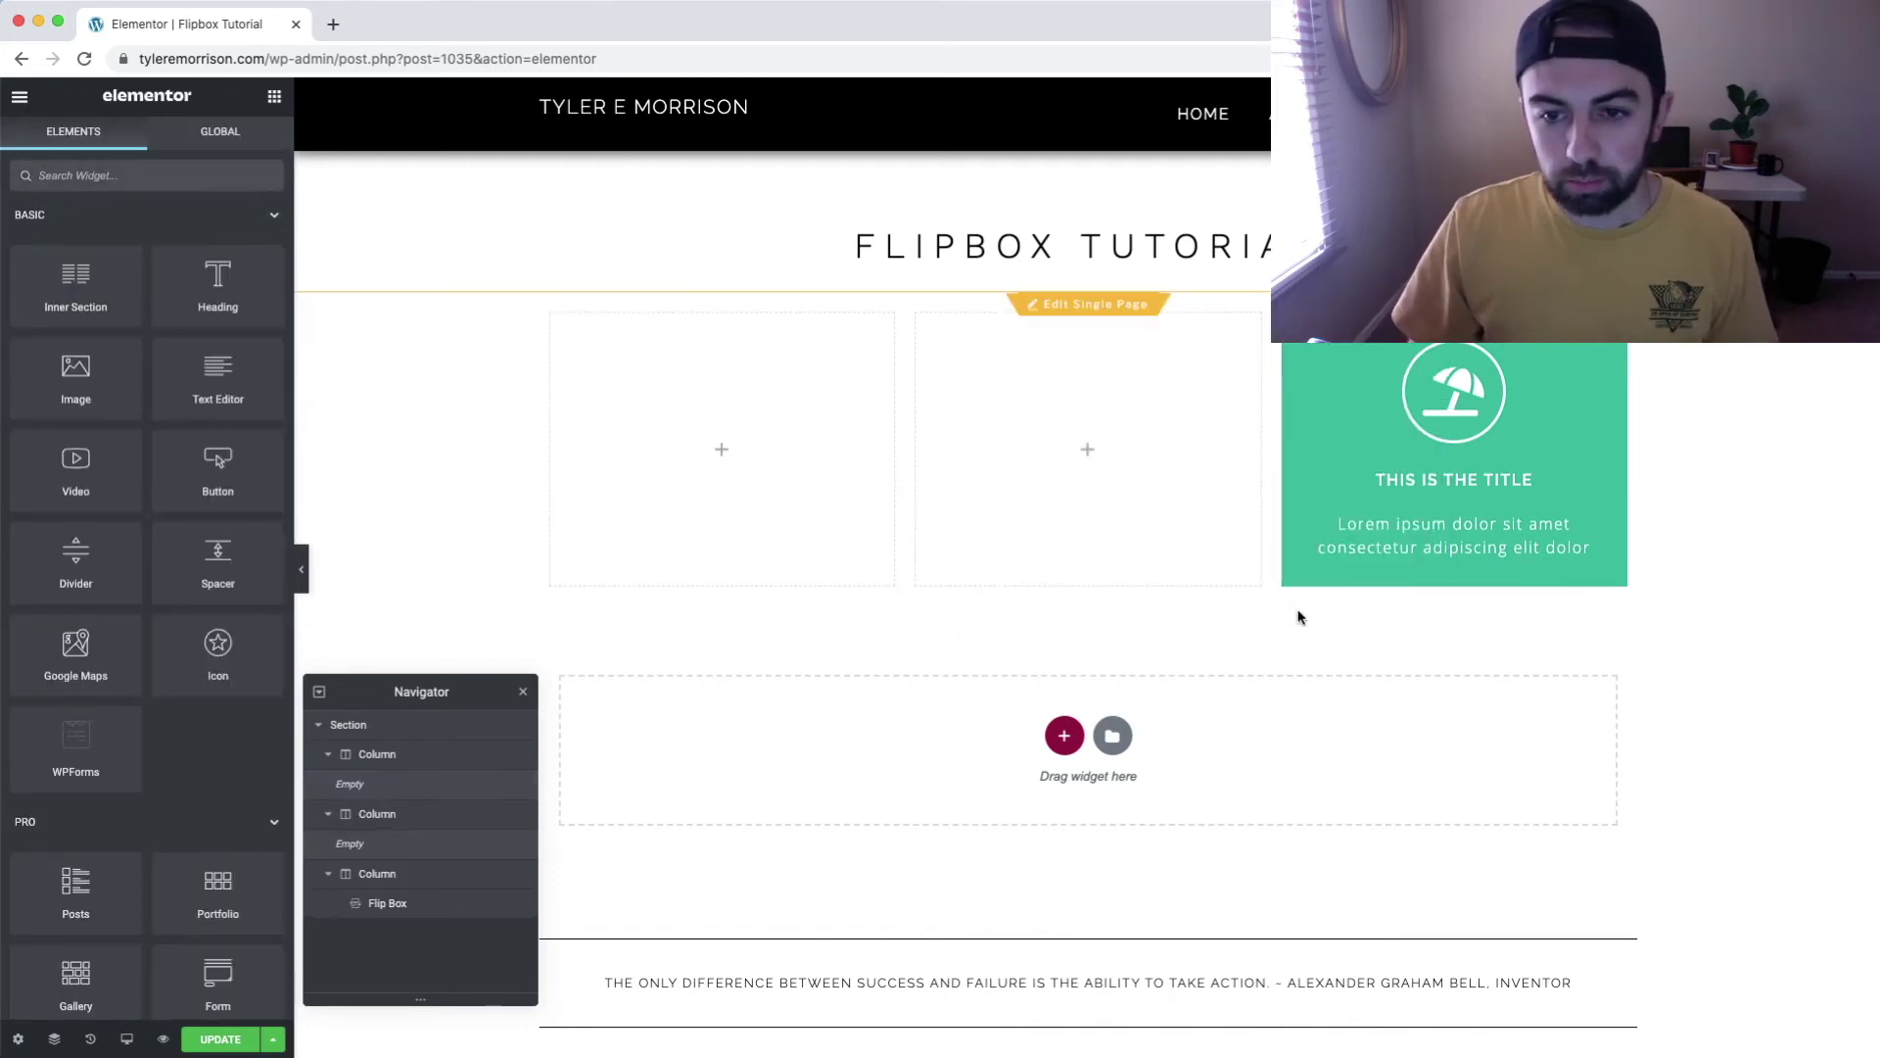
{"action": "left_click_drag", "start_coordinate": [1351, 509], "coordinate": [1108, 339]}
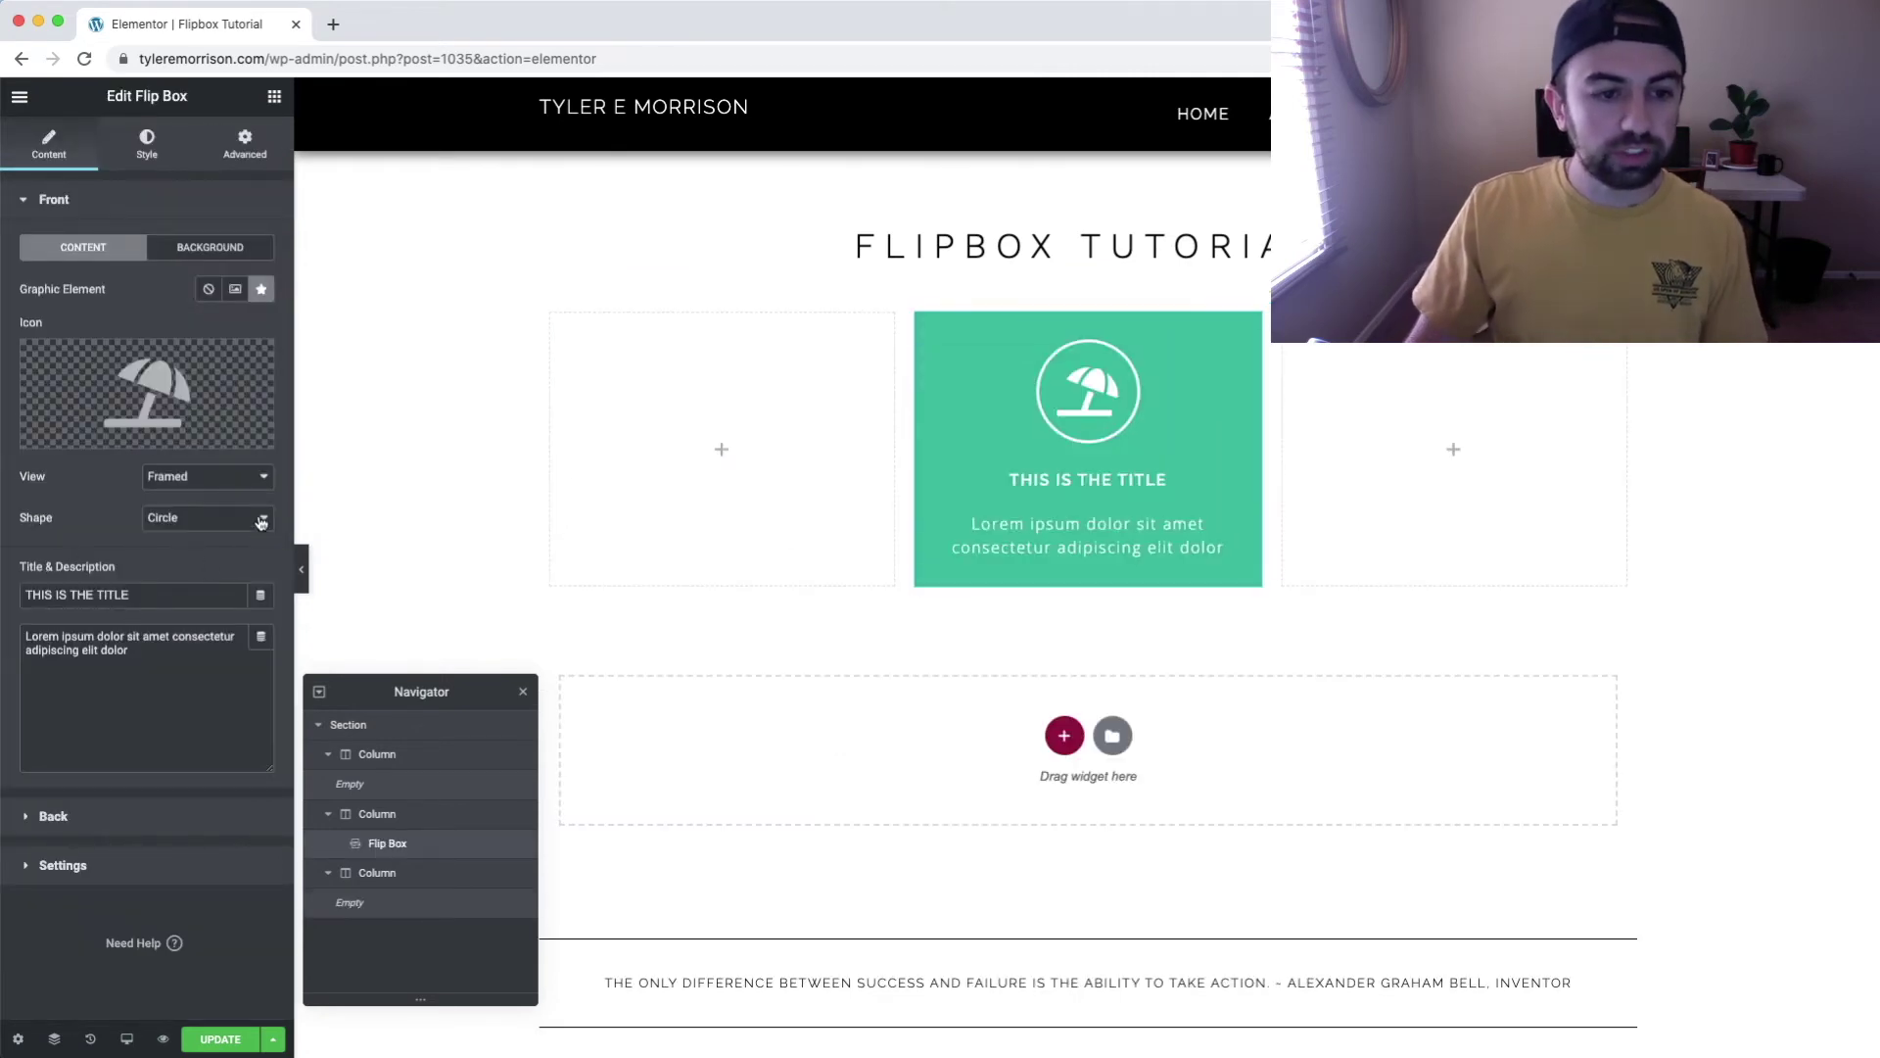
Set the flip box's effect to Flip, turn on 3D Depth and preview the flip.
{"action": "left_click", "coordinate": [163, 870]}
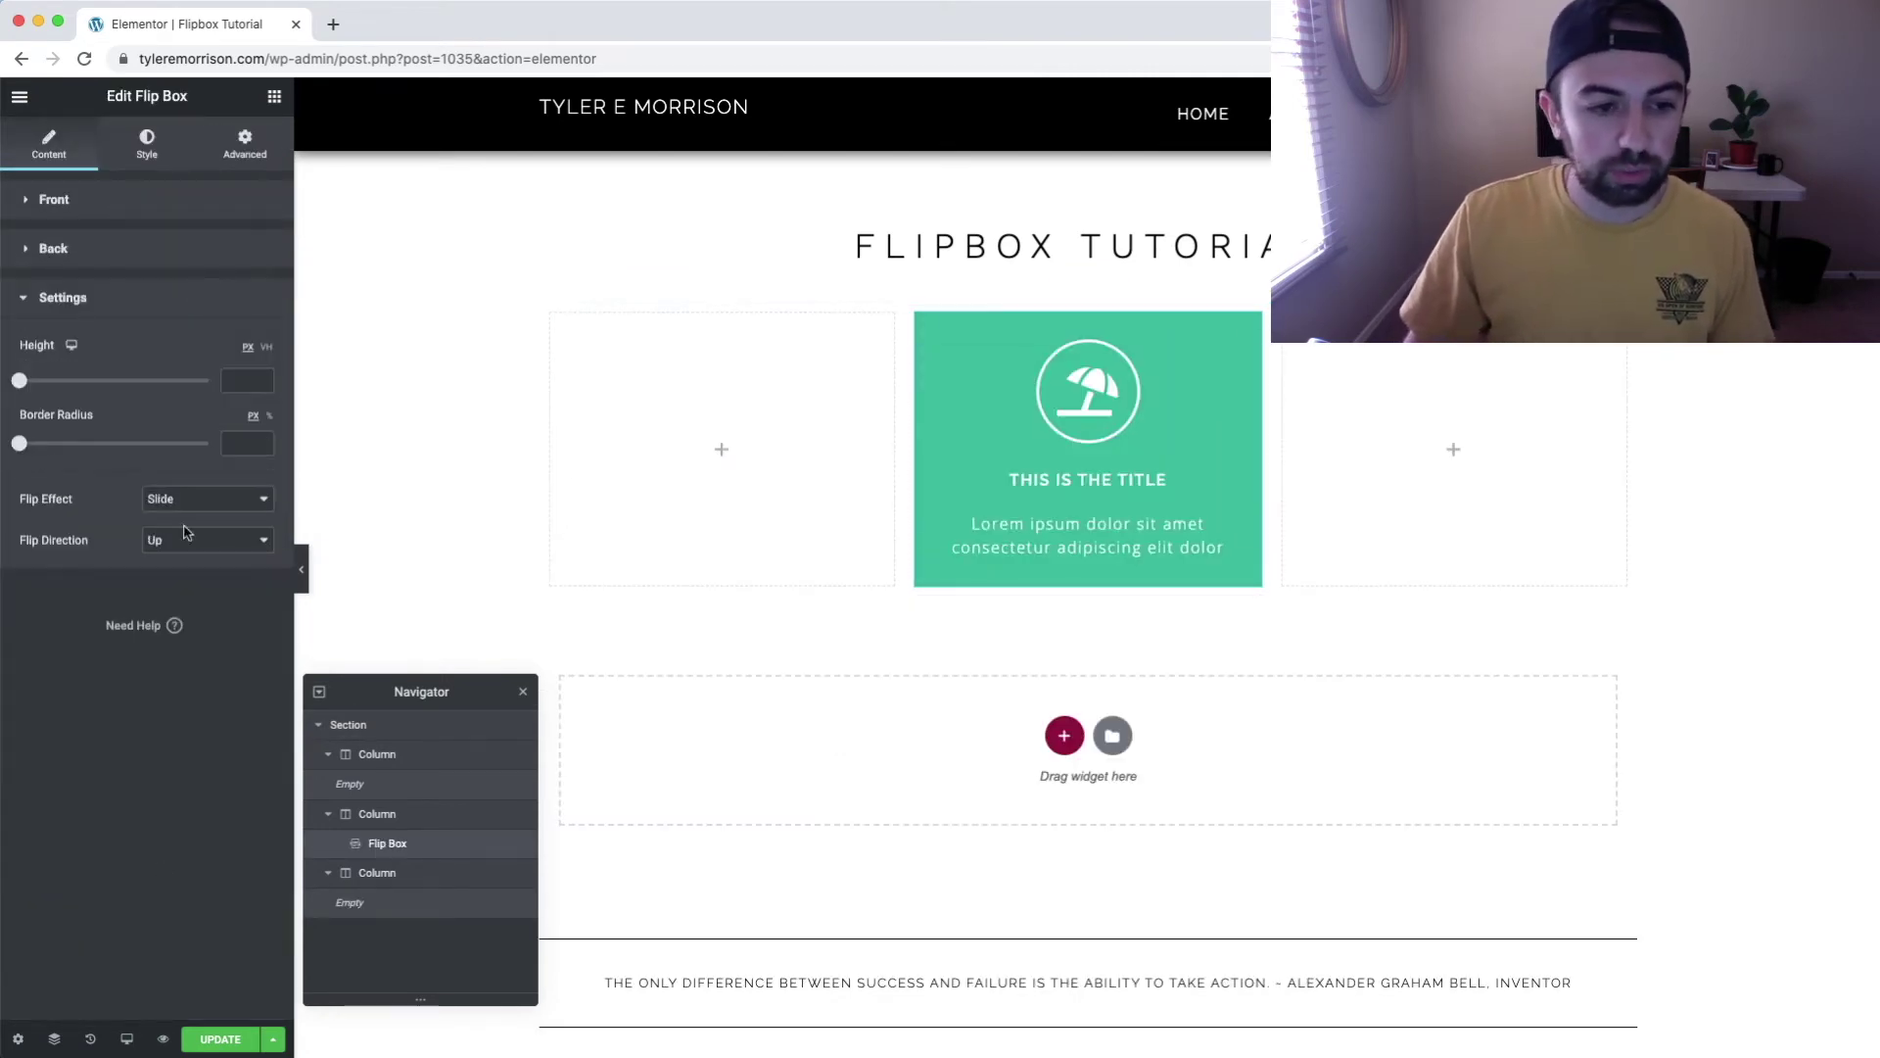
{"action": "left_click", "coordinate": [252, 499]}
{"action": "left_click", "coordinate": [245, 479]}
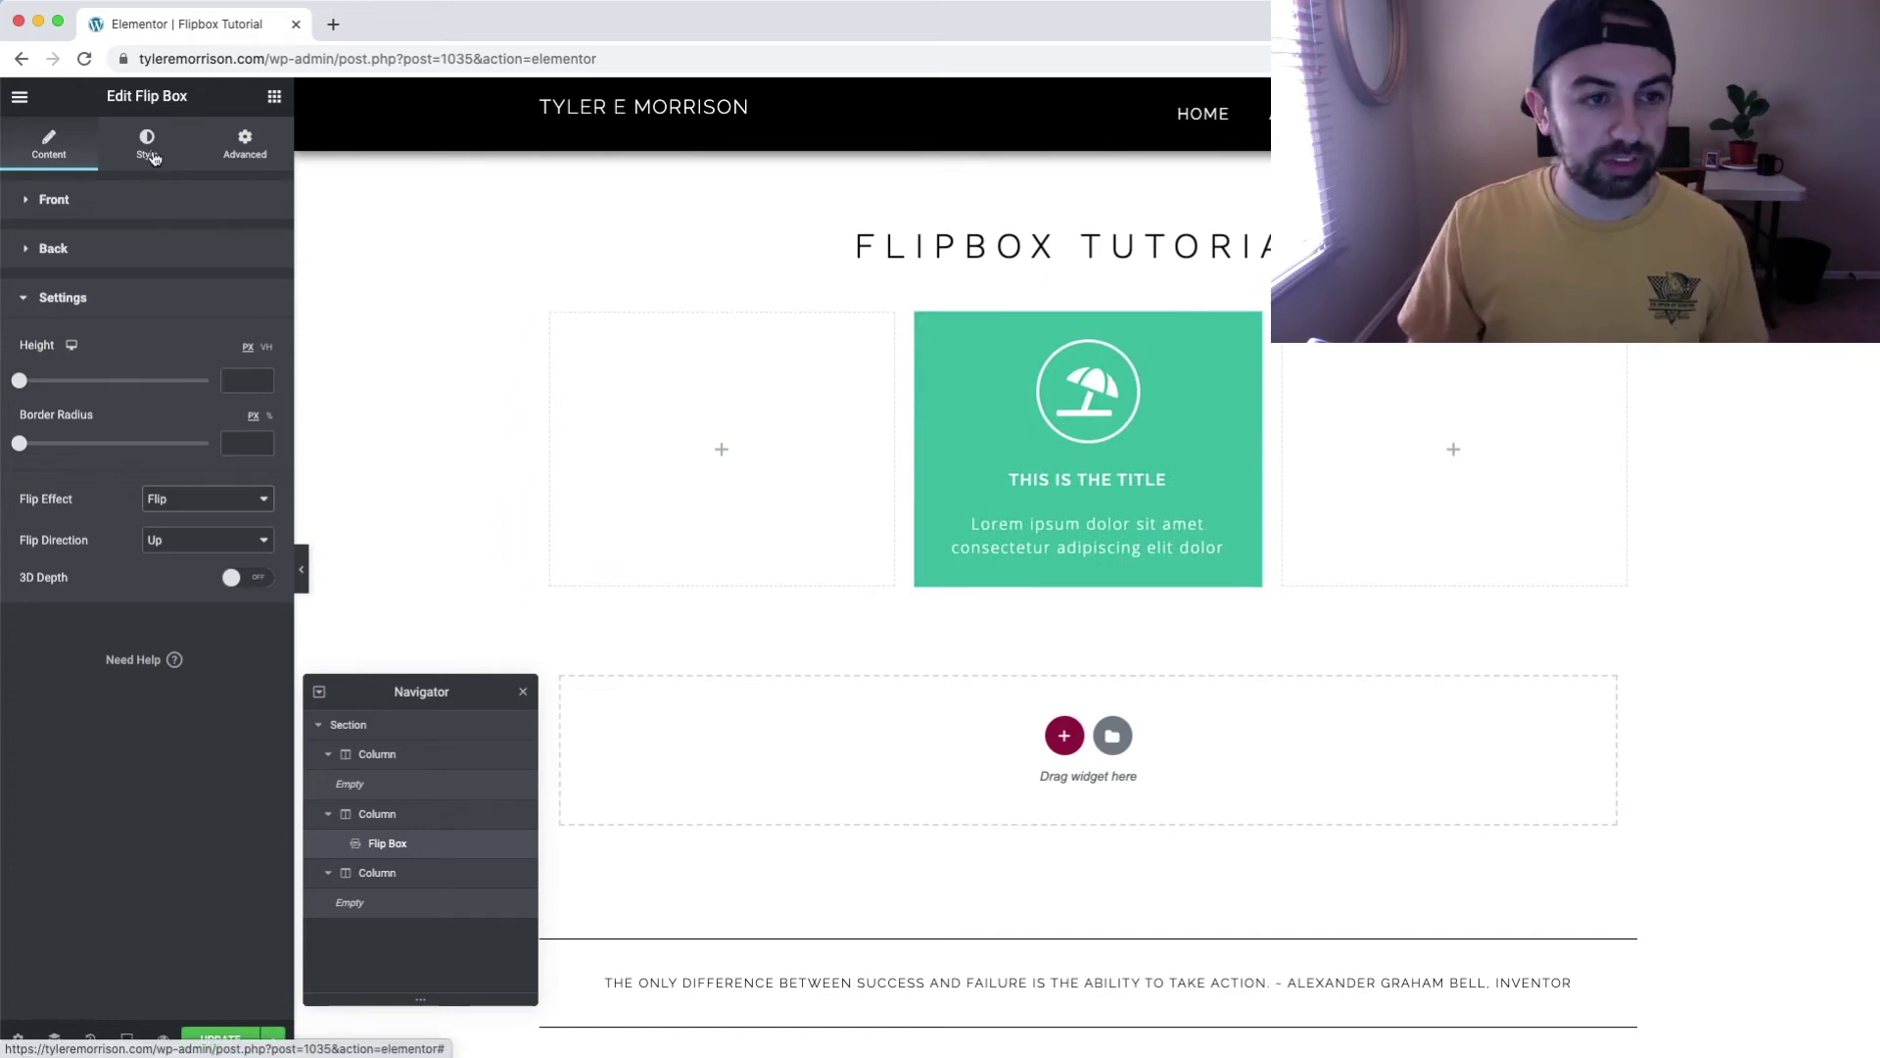
{"action": "left_click", "coordinate": [237, 580]}
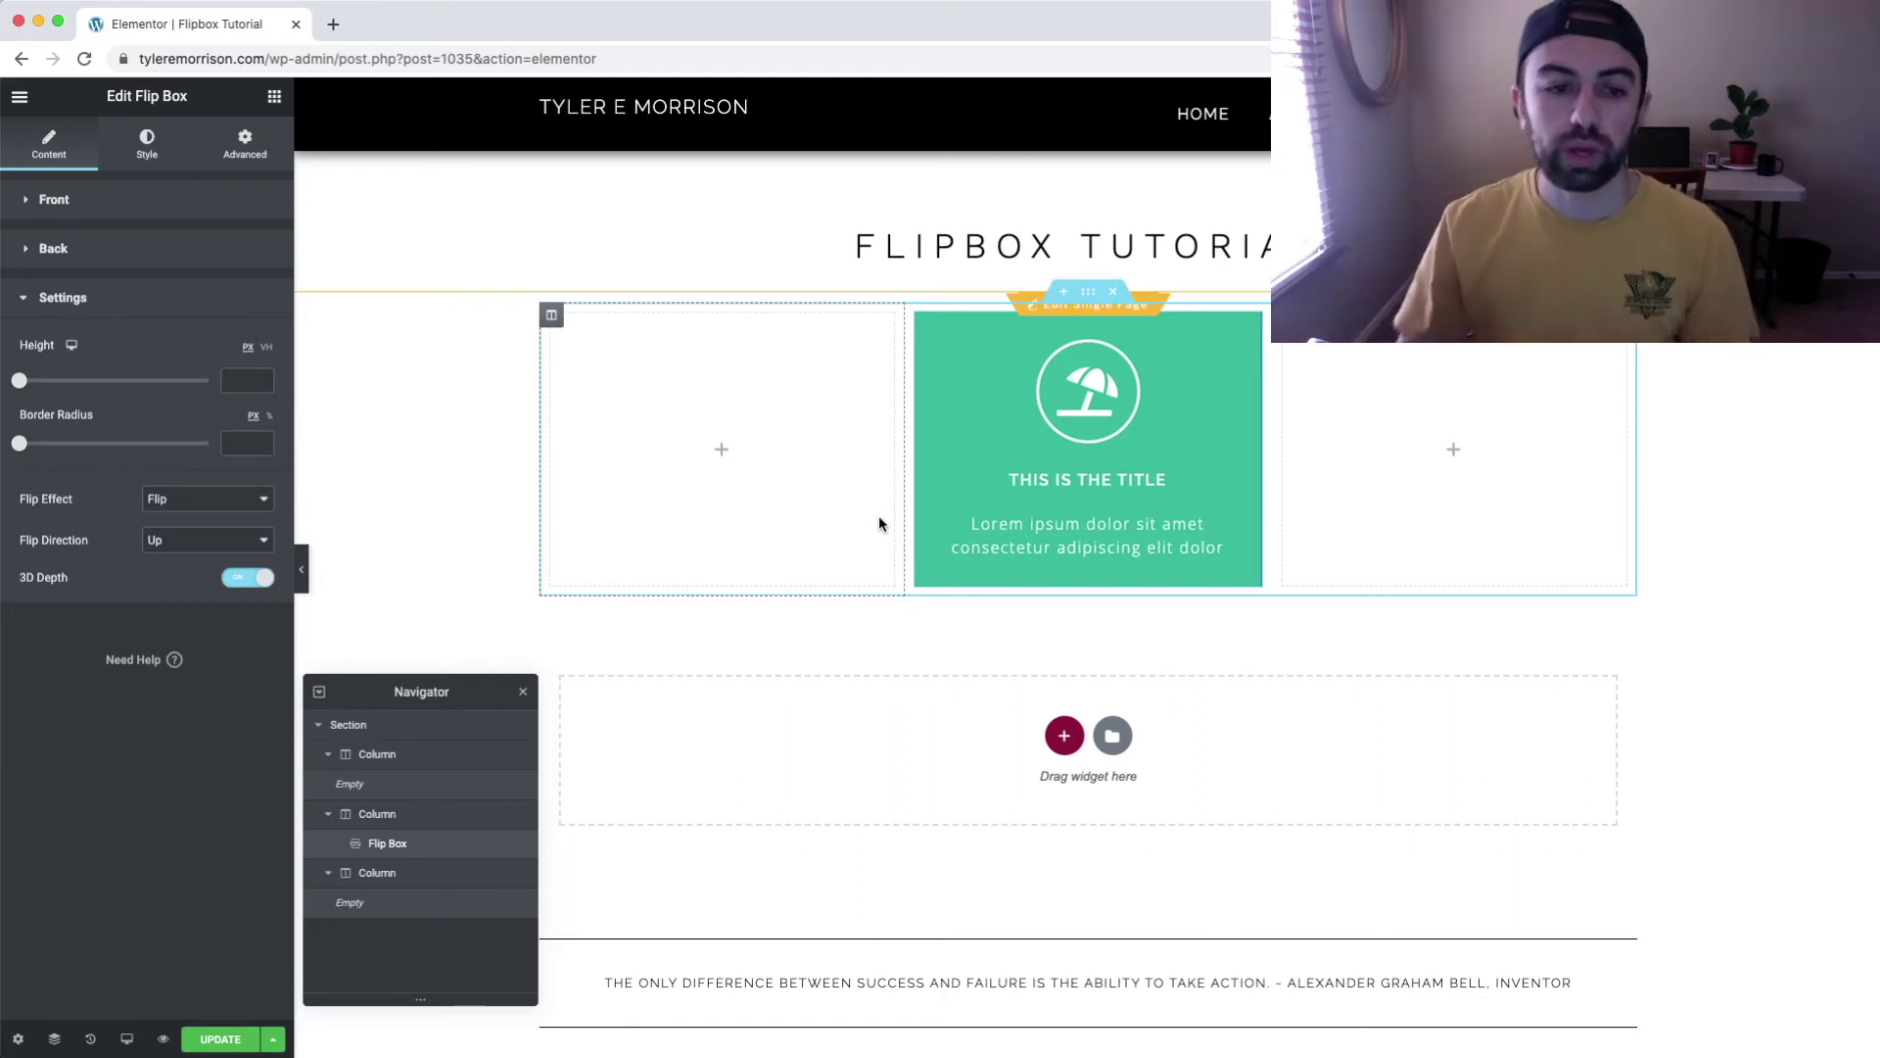
{"action": "mouse_move", "coordinate": [1045, 441]}
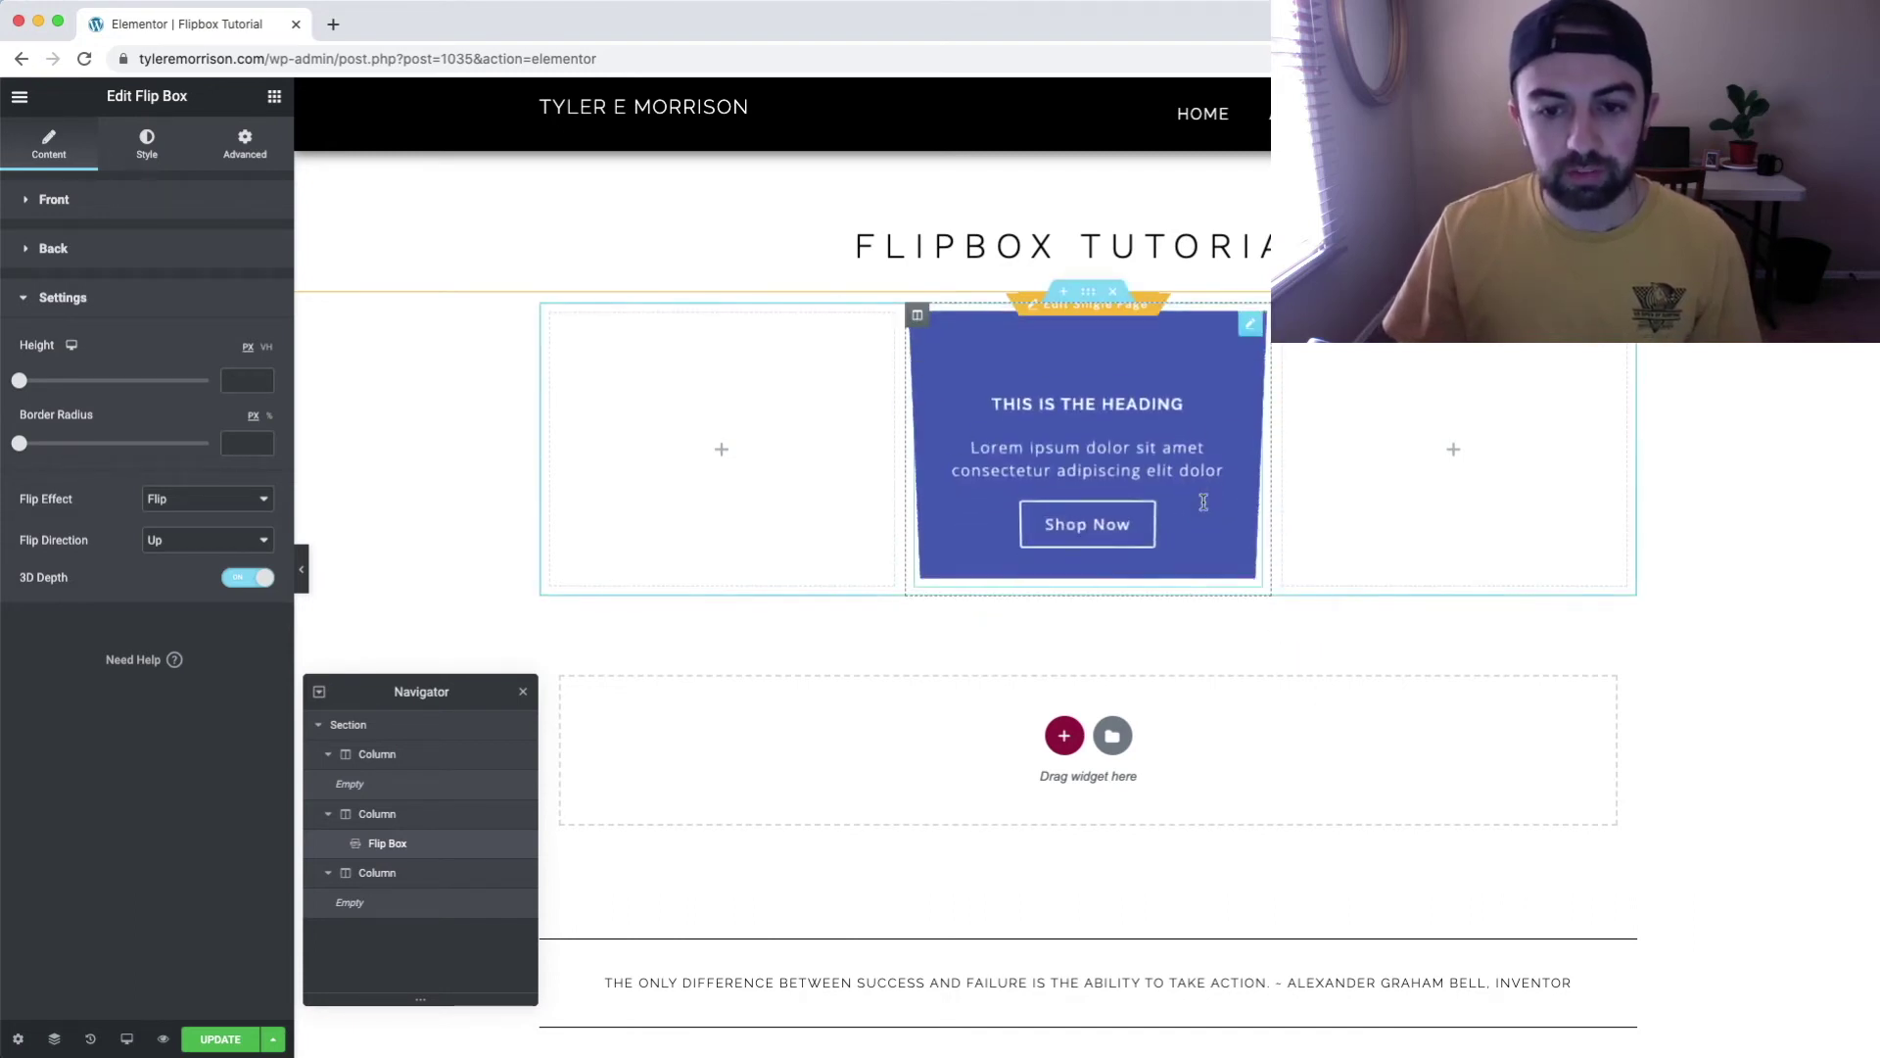
Increase the flip box's front padding to 103 px on all linked sides.
{"action": "left_click", "coordinate": [156, 152]}
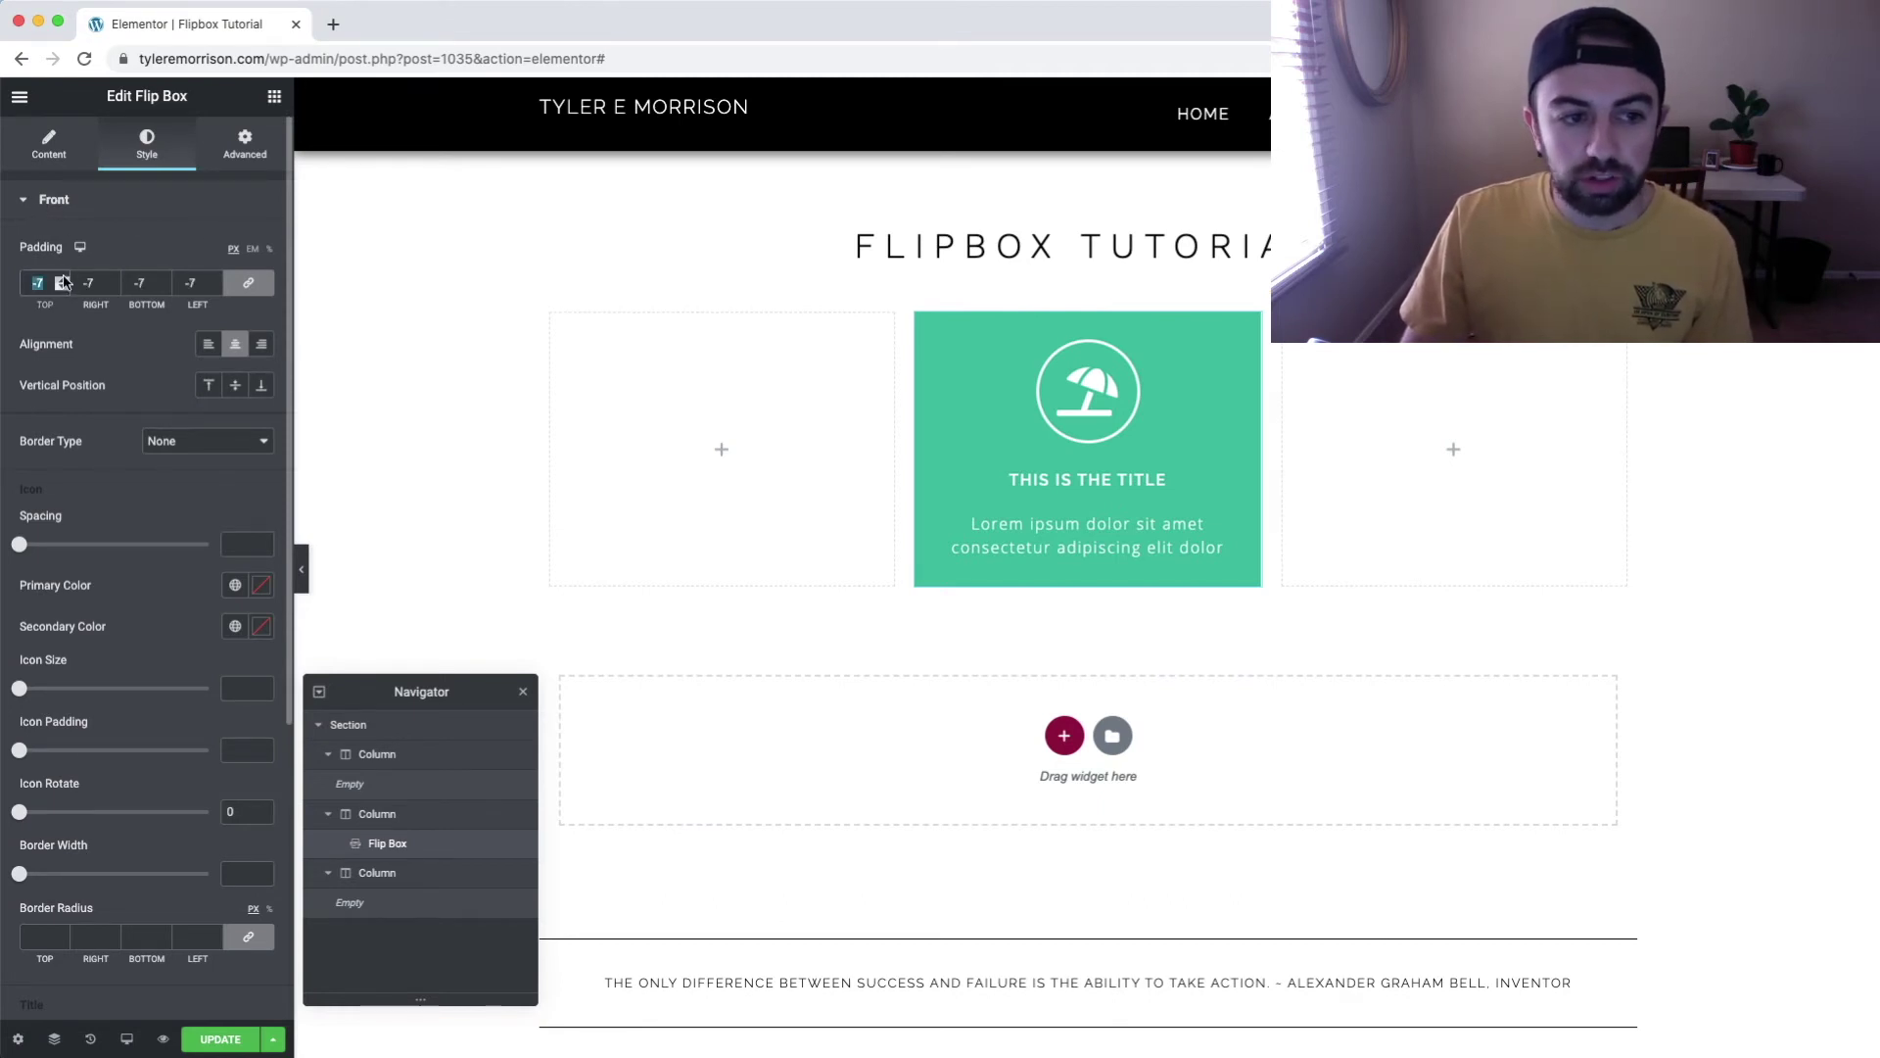
{"action": "scroll", "coordinate": [62, 283], "scroll_direction": "up", "scroll_amount": 8}
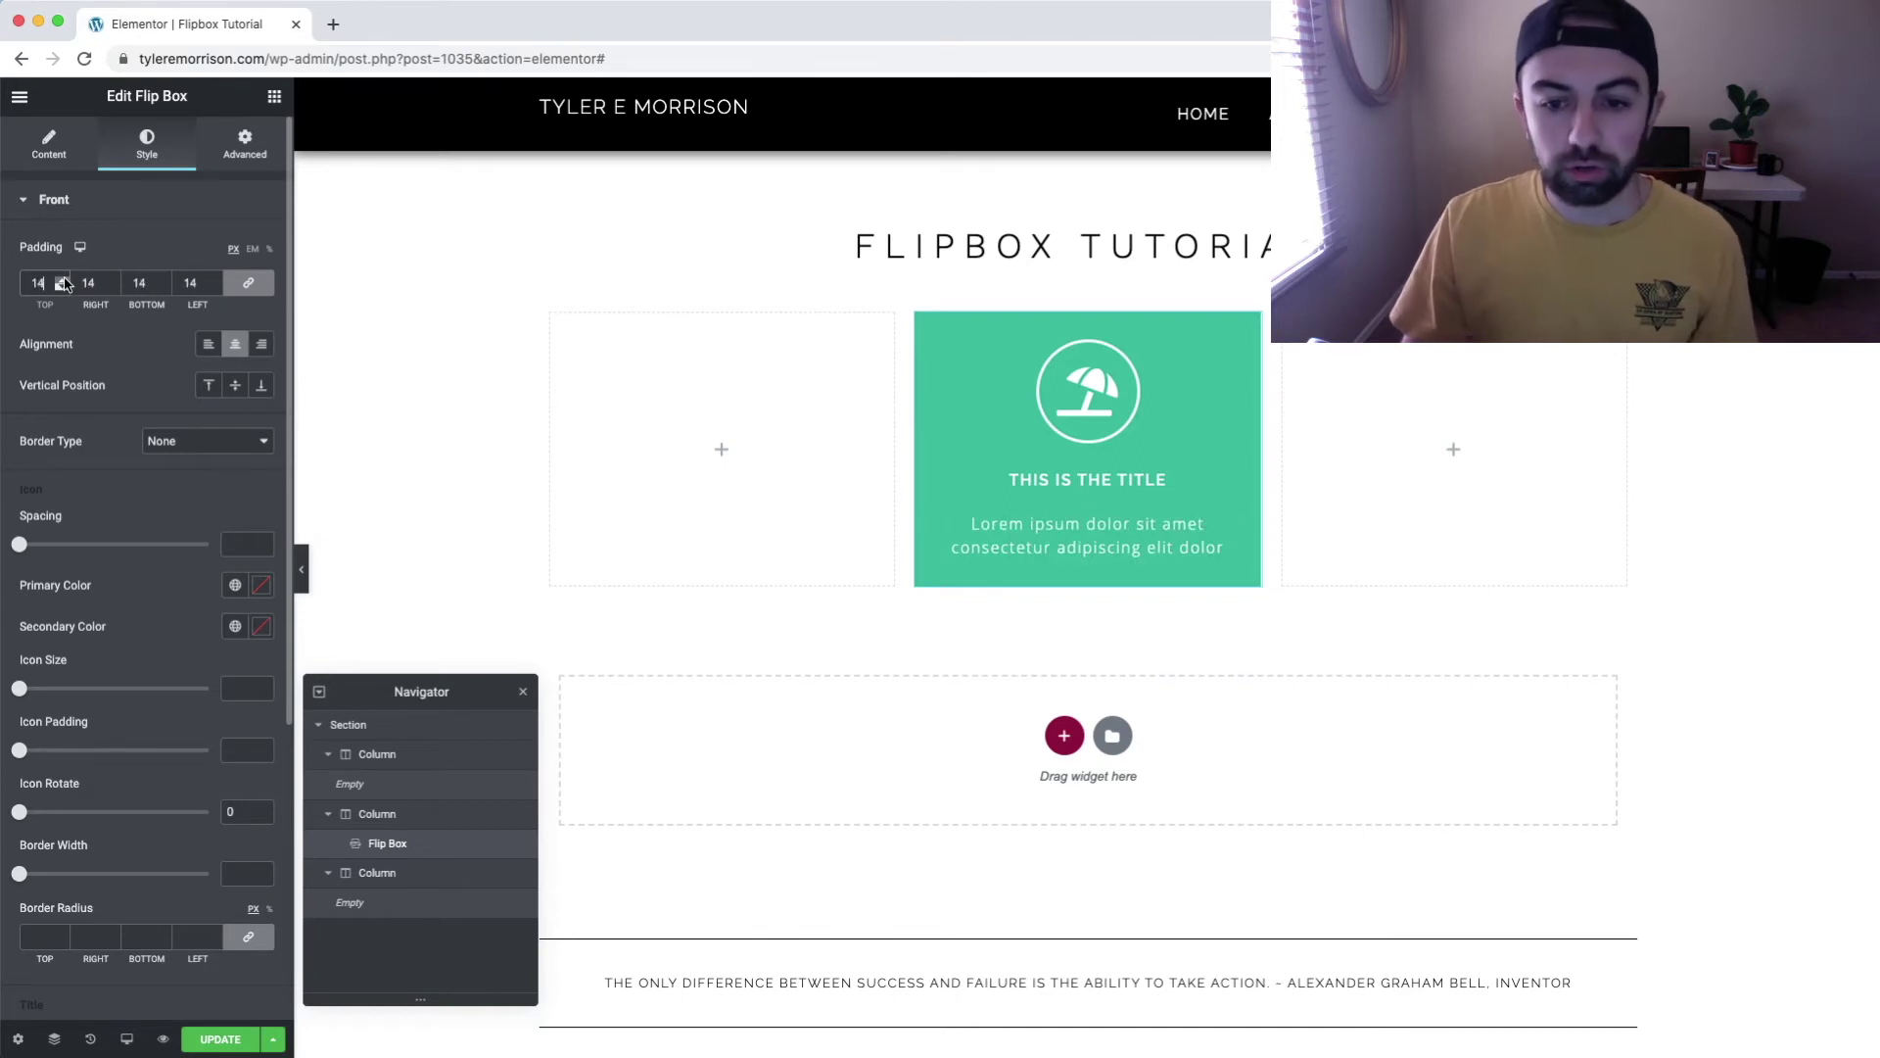
{"action": "scroll", "coordinate": [62, 283], "scroll_direction": "up", "scroll_amount": 8}
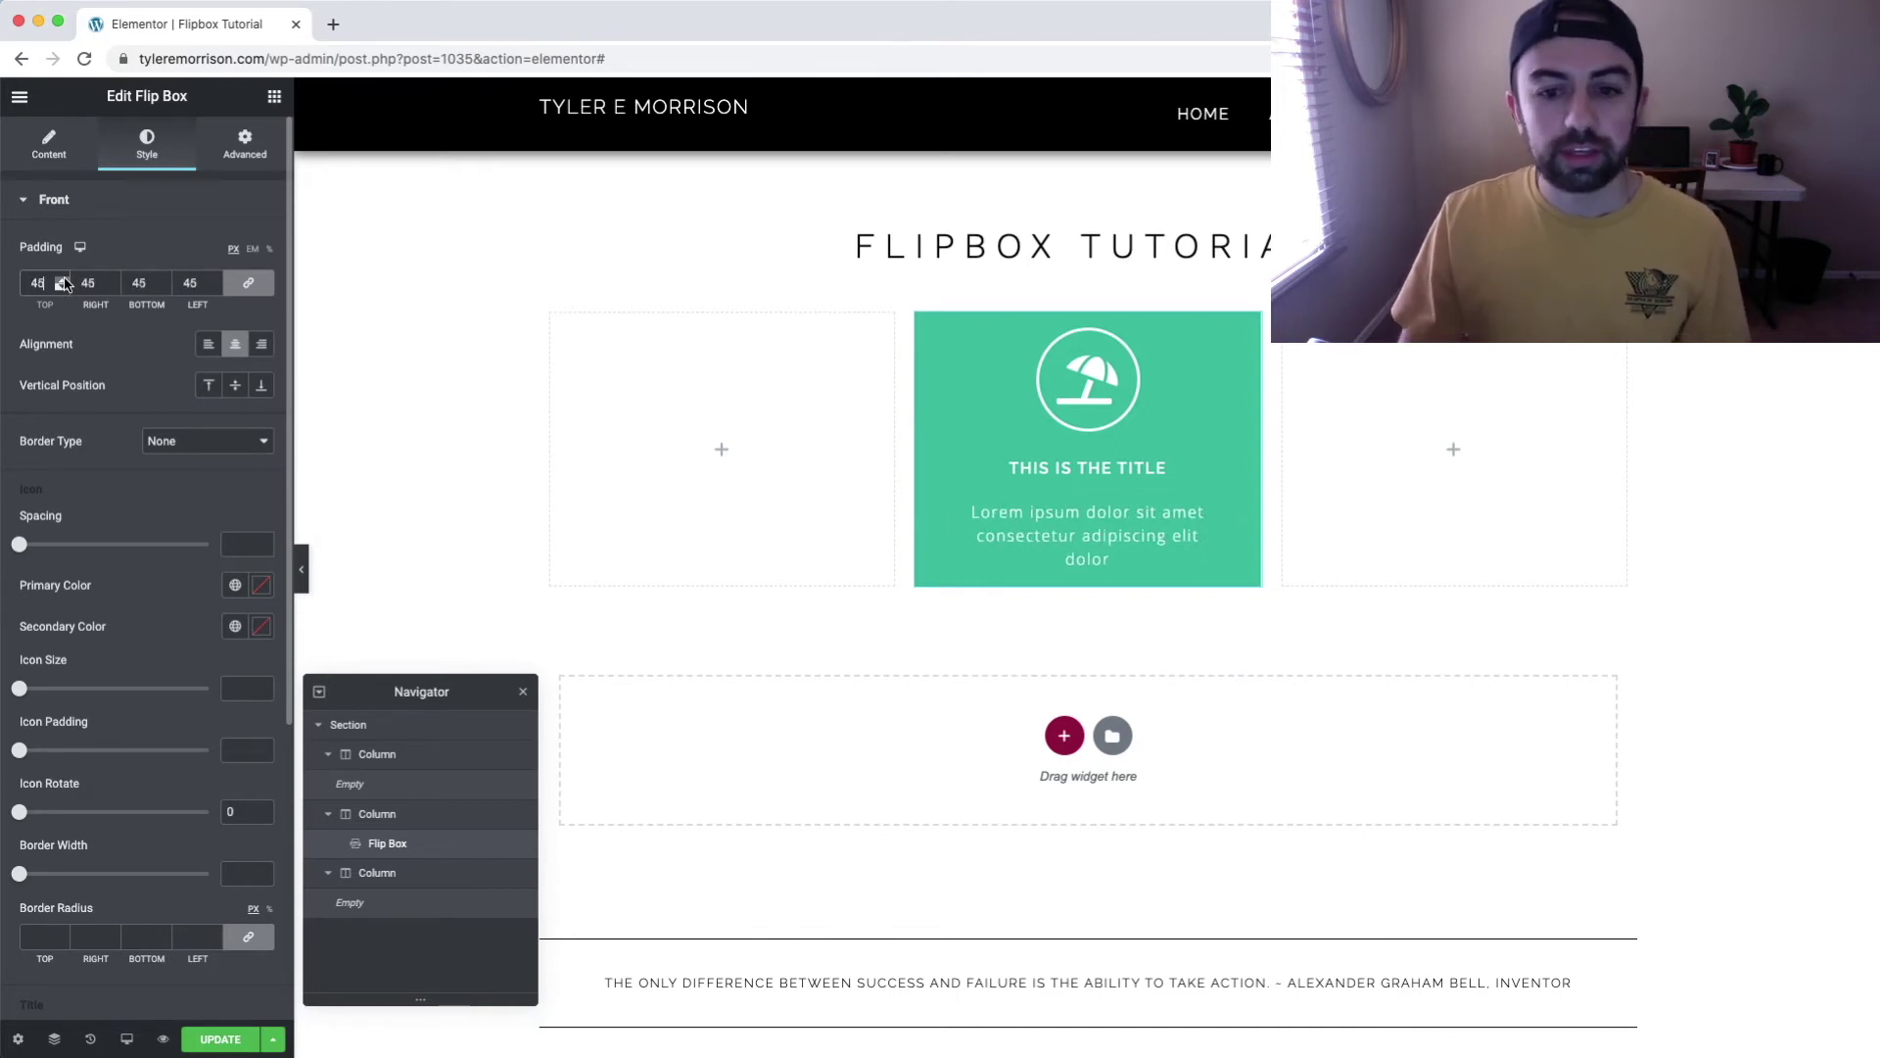
{"action": "scroll", "coordinate": [61, 283], "scroll_direction": "up", "scroll_amount": 9}
{"action": "scroll", "coordinate": [62, 283], "scroll_direction": "up", "scroll_amount": 20}
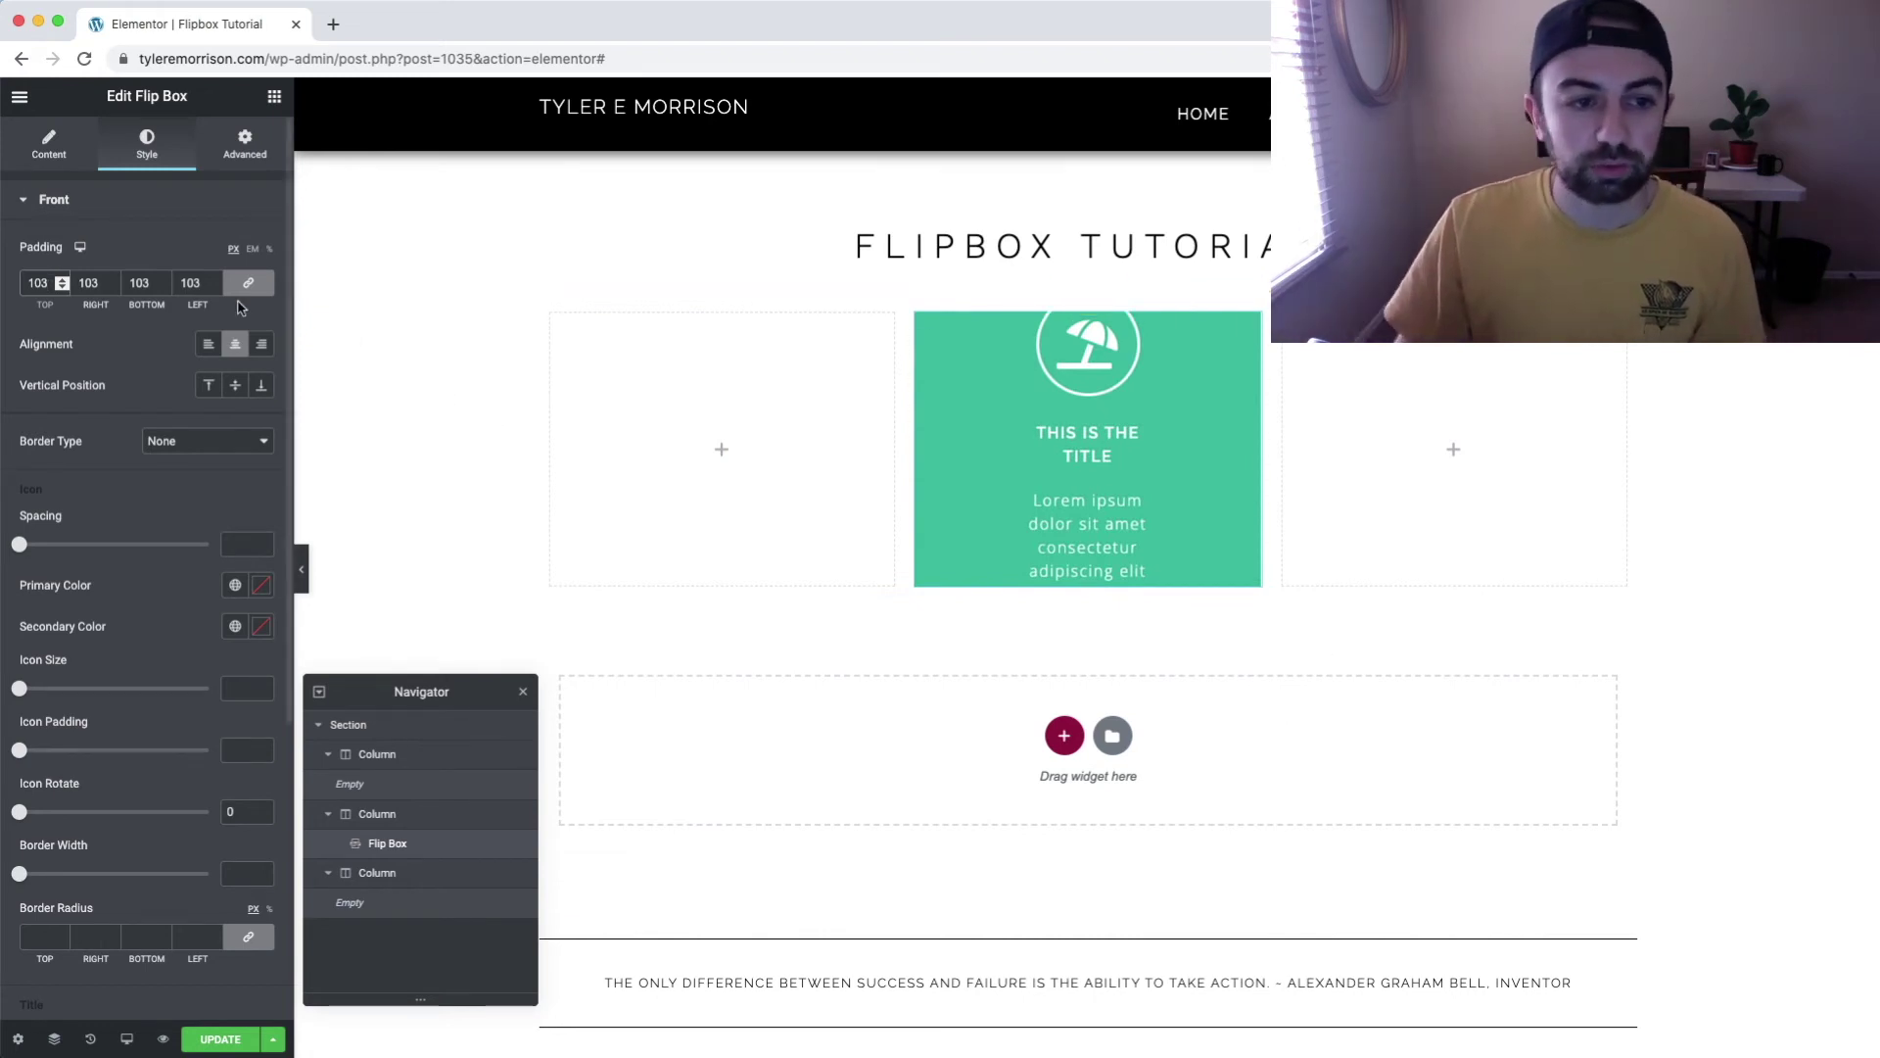
Clear the front padding values and align the front content to the left.
{"action": "double_click", "coordinate": [173, 282]}
{"action": "key", "text": "BackSpace"}
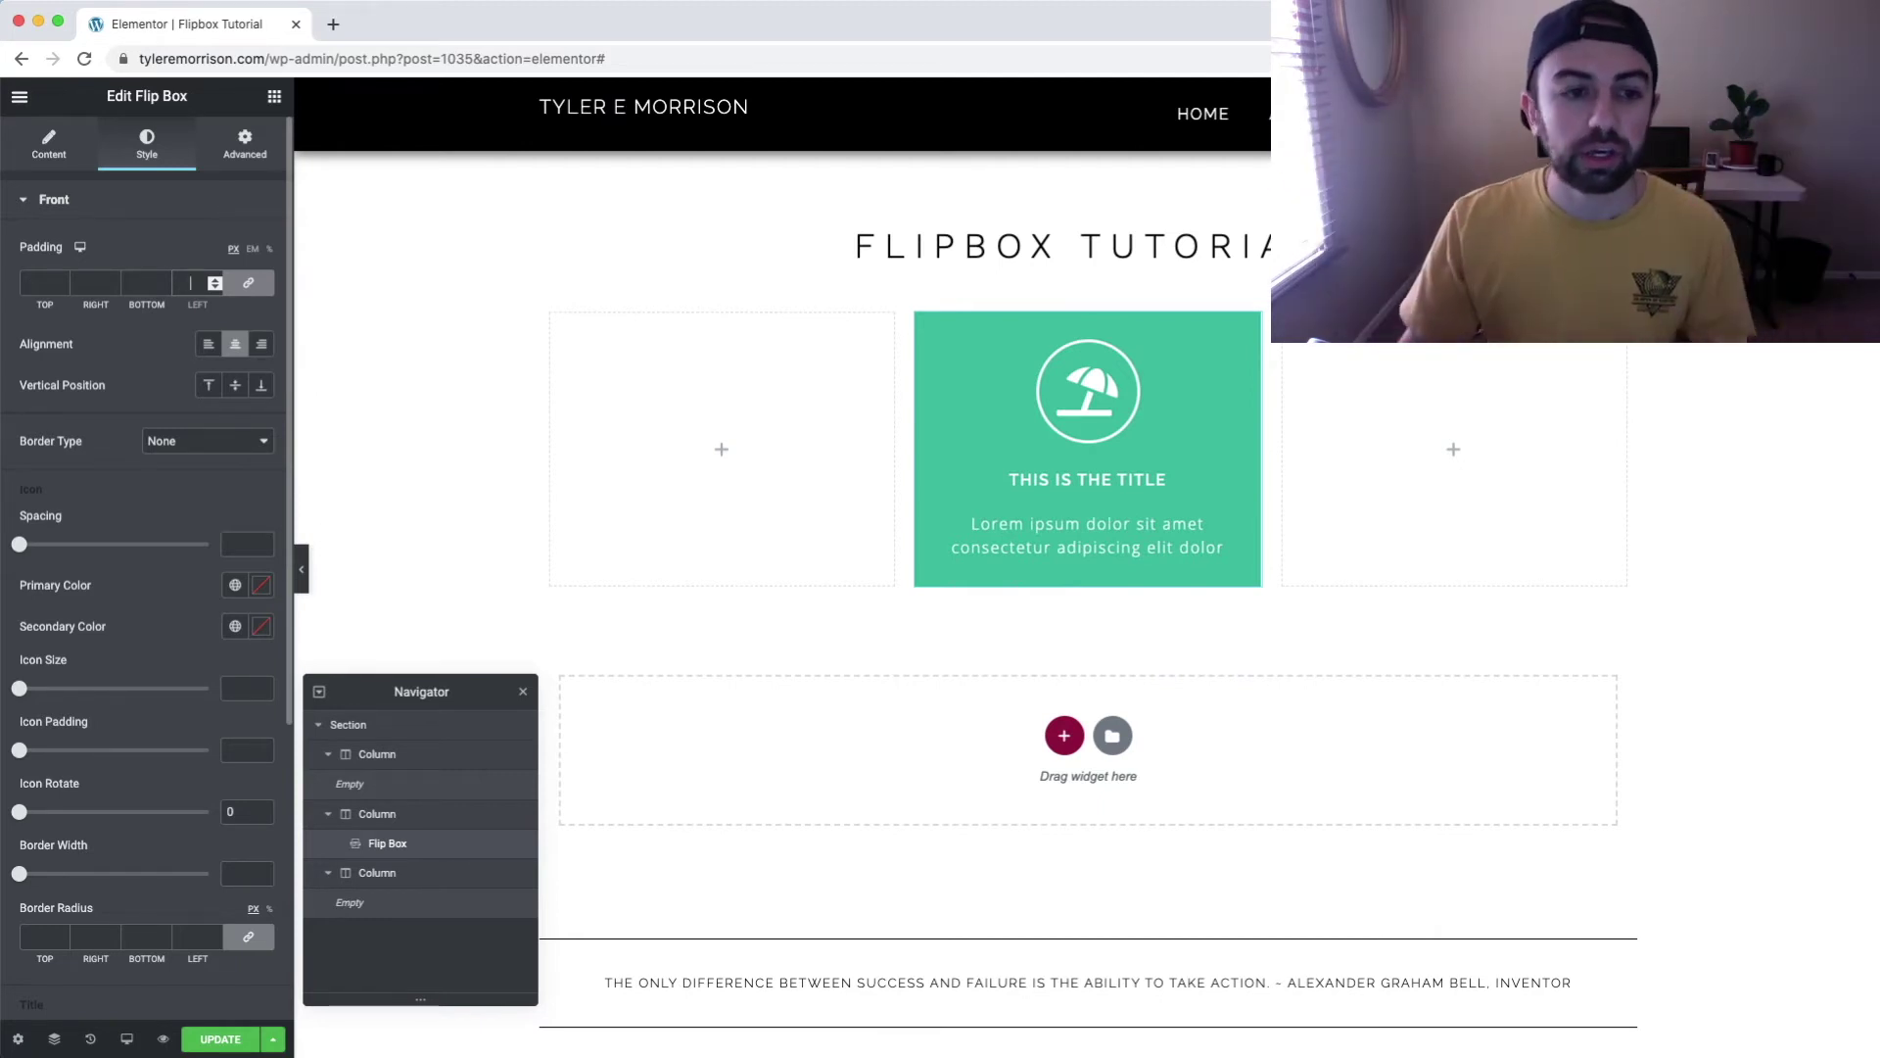
{"action": "scroll", "coordinate": [152, 156], "scroll_direction": "down", "scroll_amount": 3}
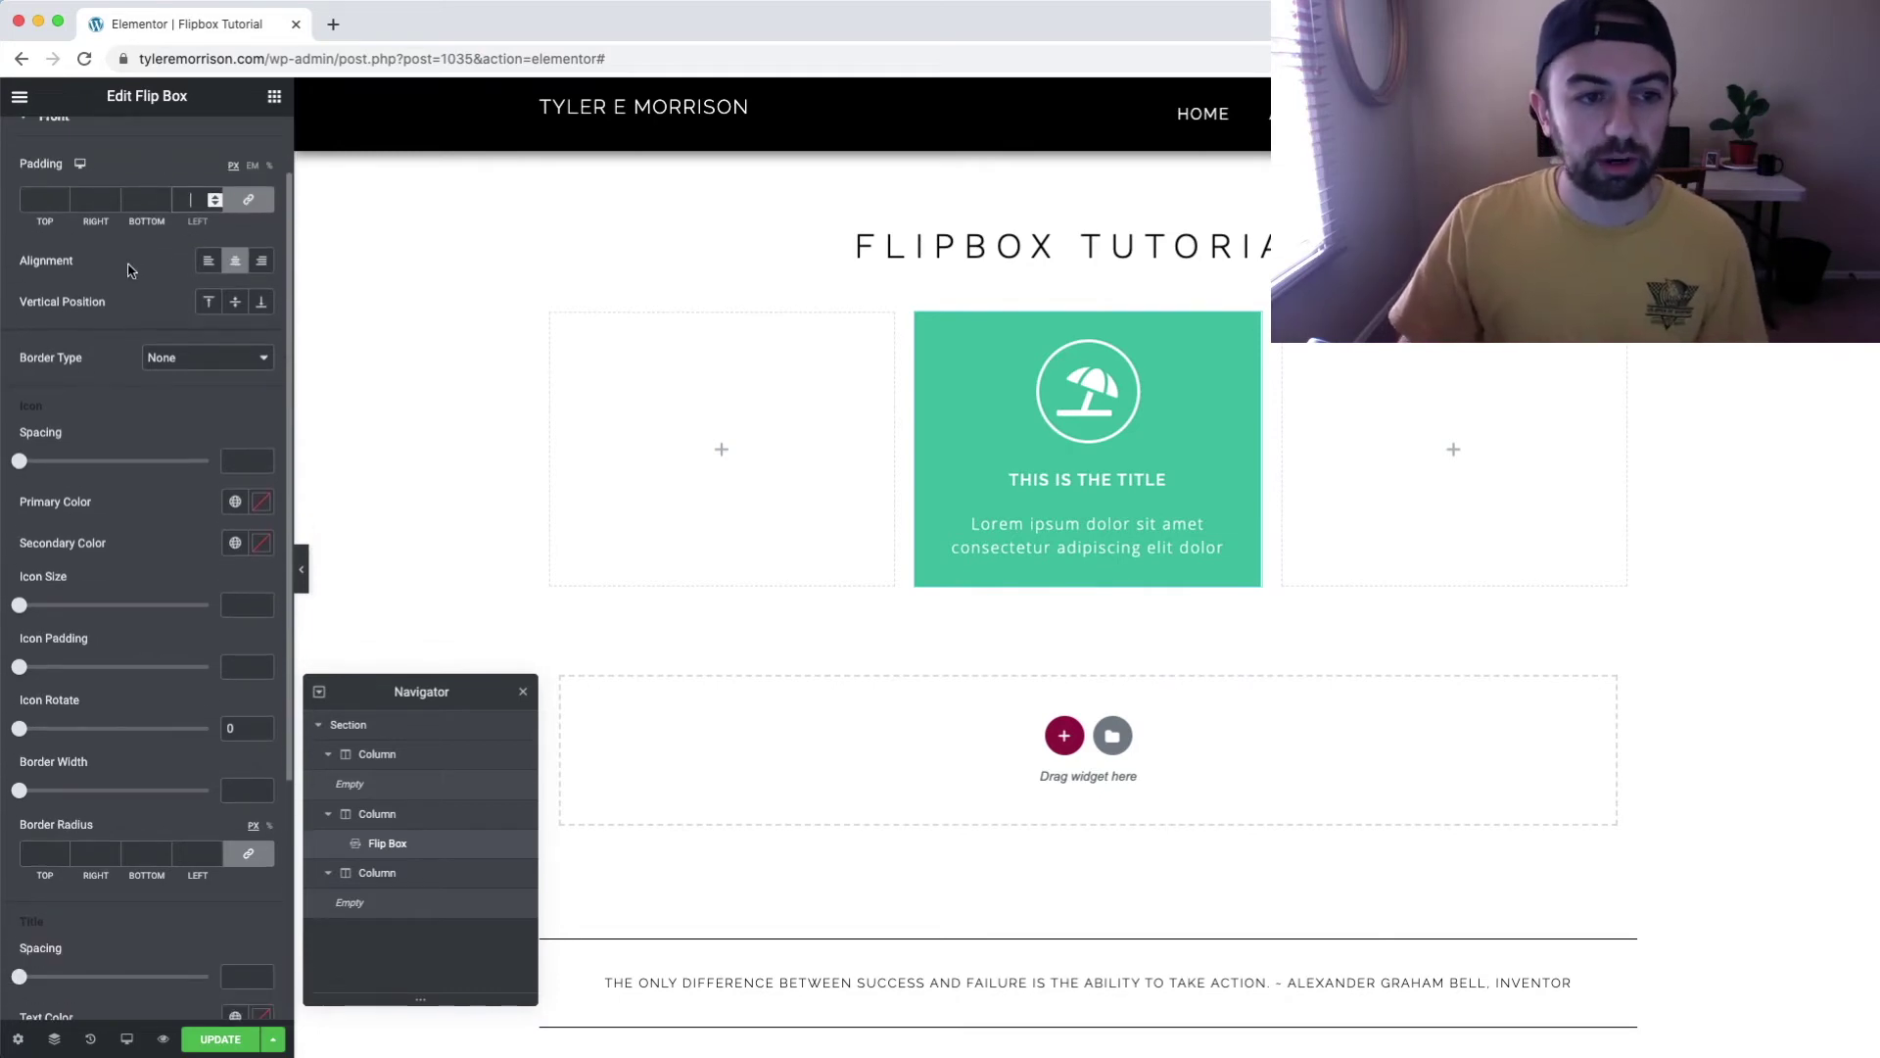
{"action": "left_click", "coordinate": [206, 262]}
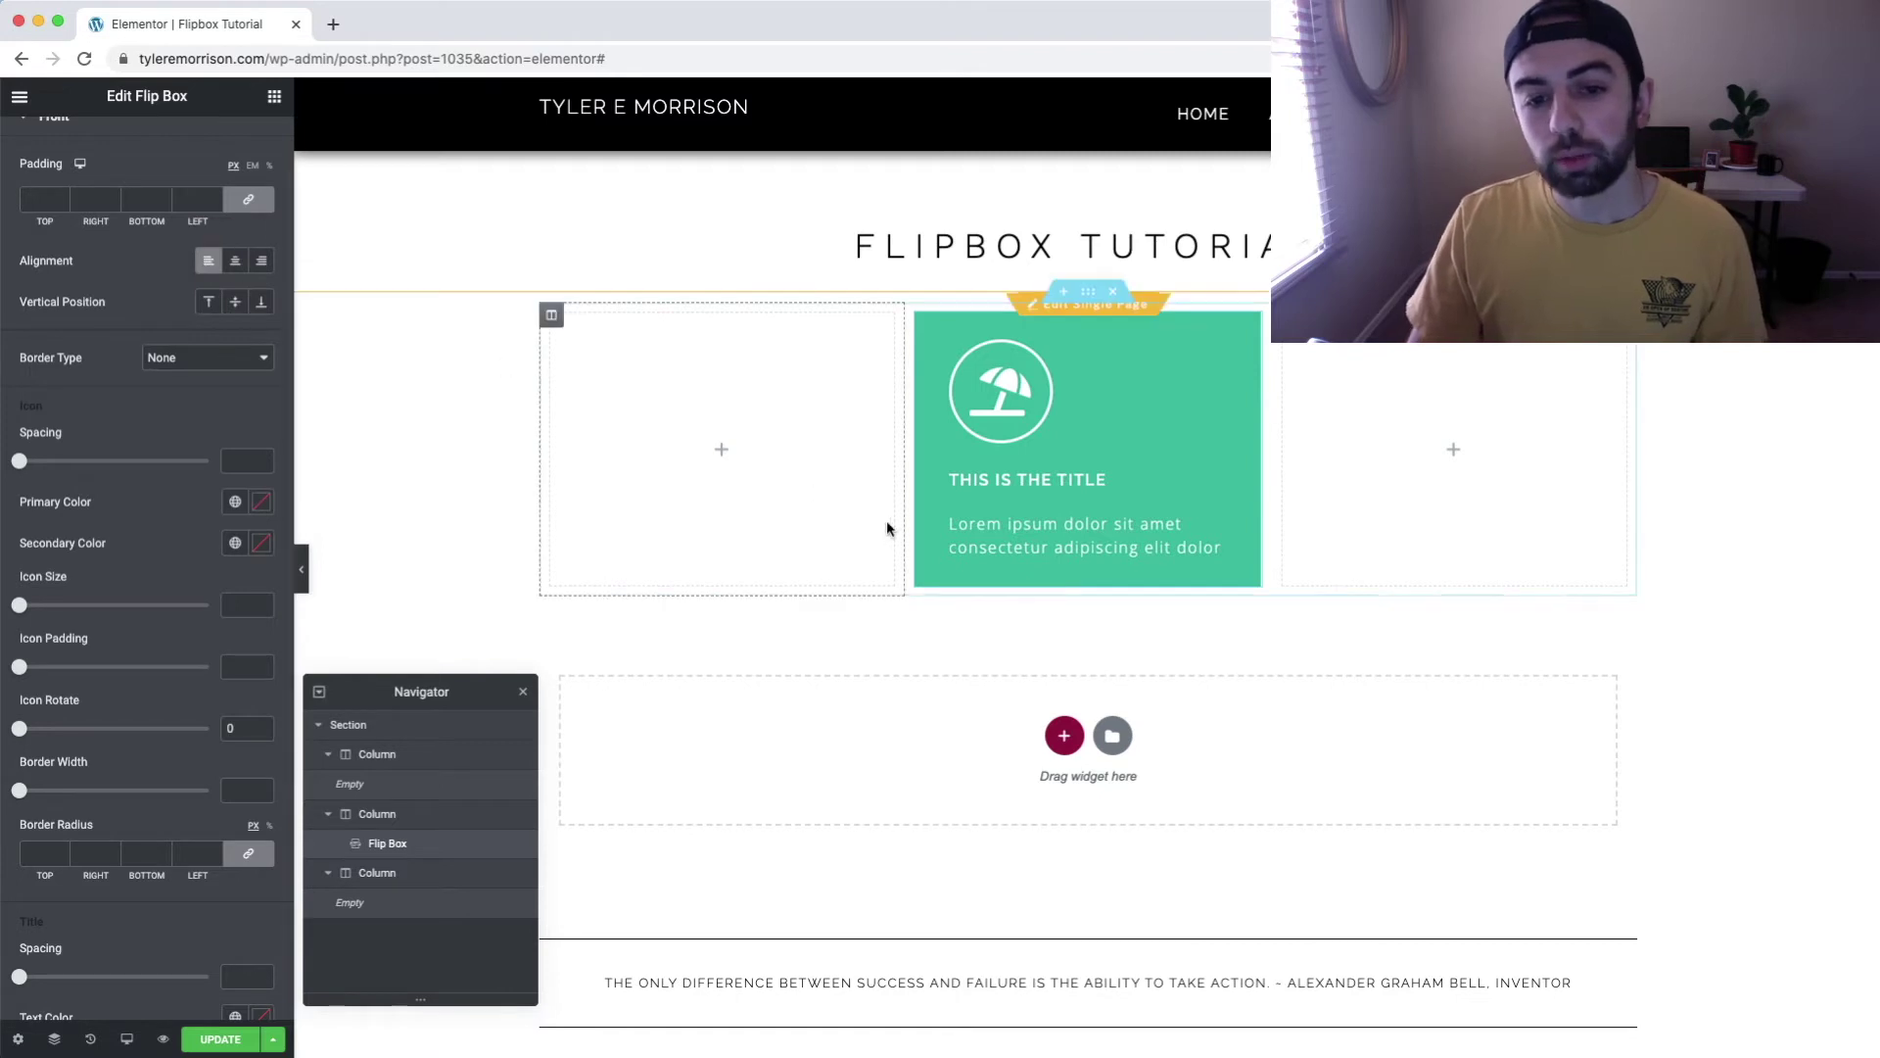
Center-align the flip box's front content and try out its vertical position options.
{"action": "mouse_move", "coordinate": [1100, 395]}
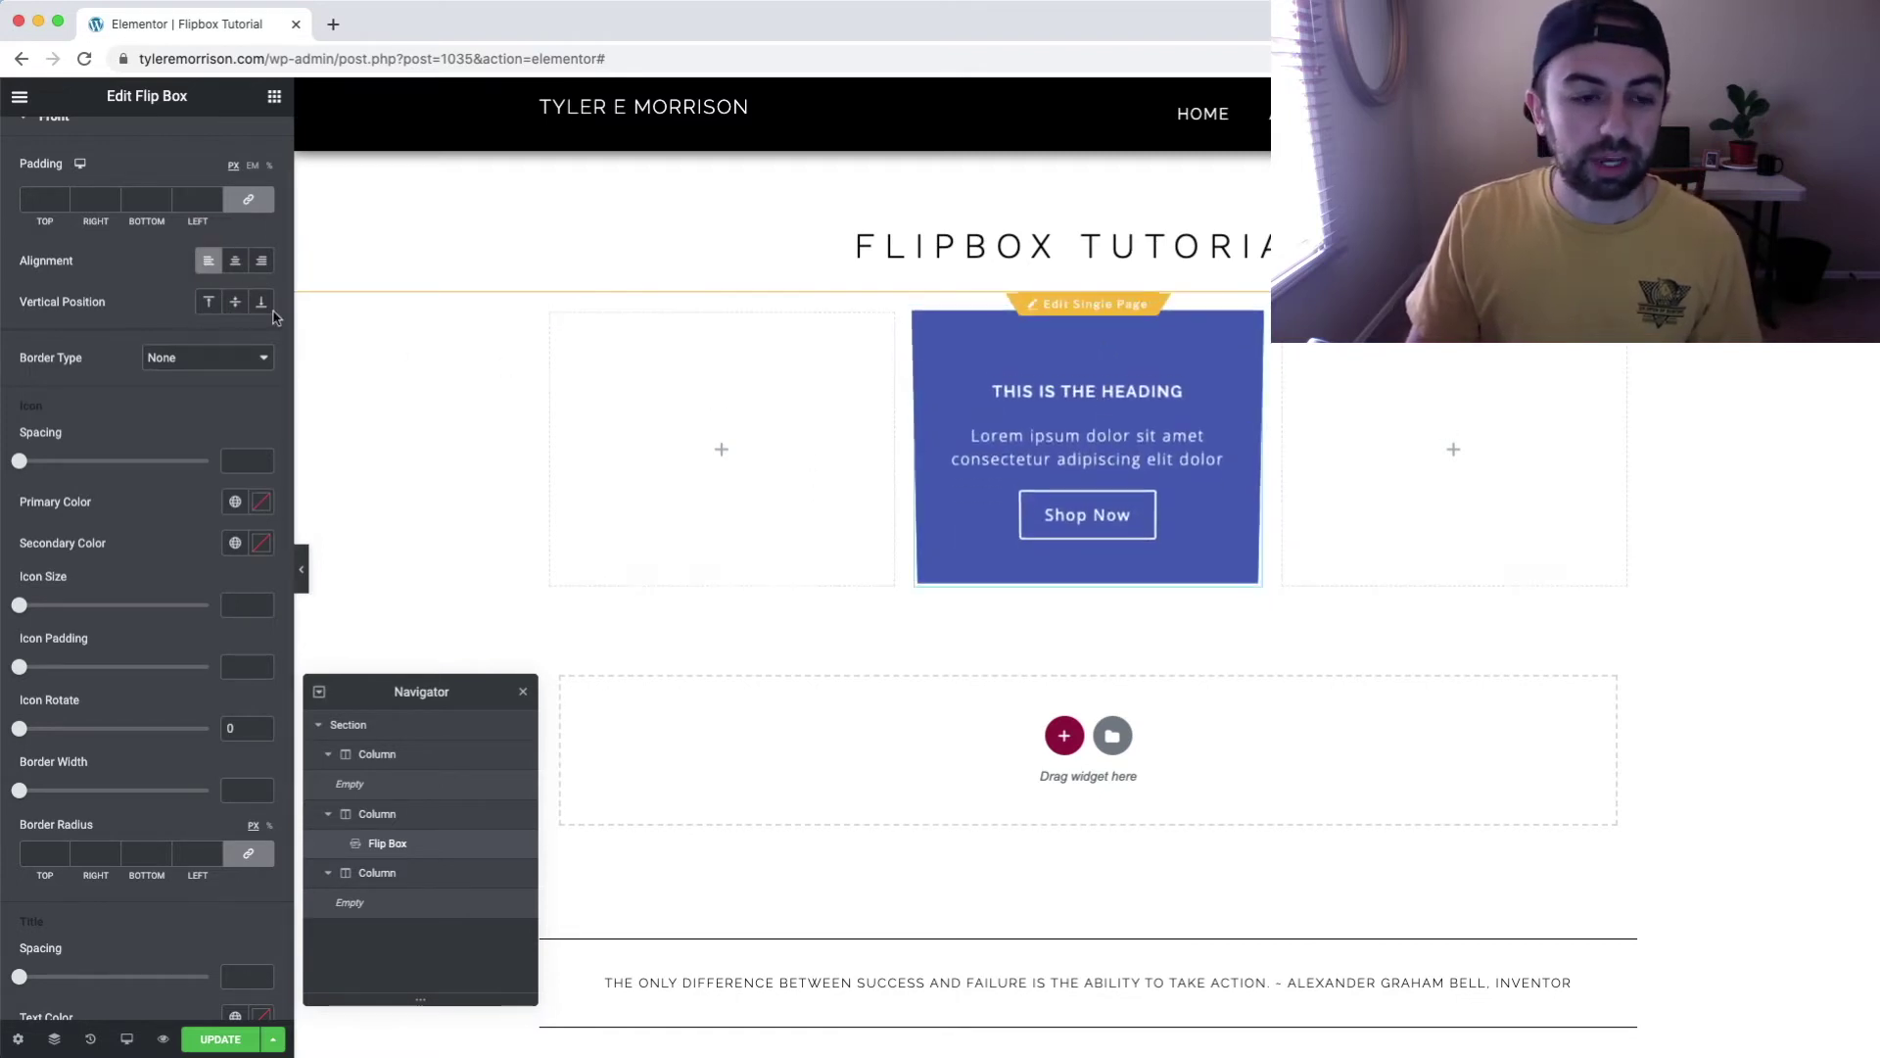
{"action": "left_click", "coordinate": [235, 260]}
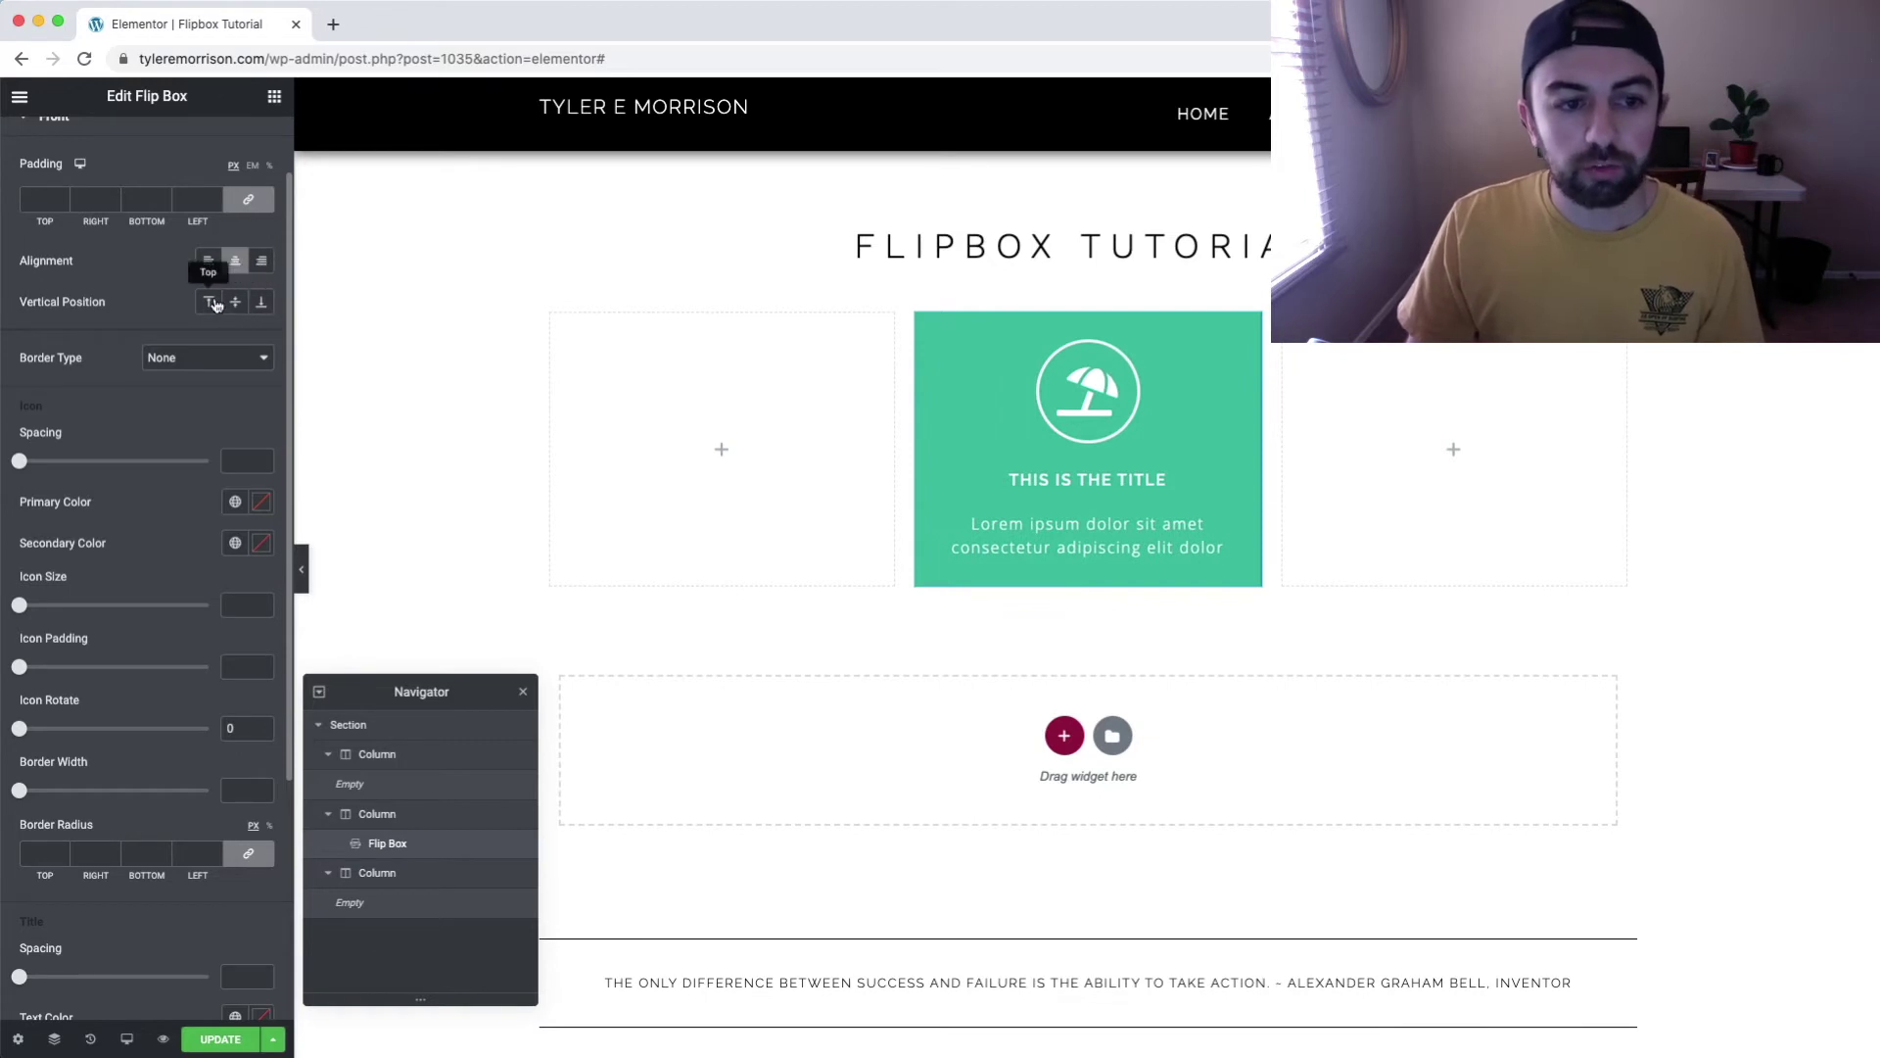
{"action": "left_click", "coordinate": [235, 302]}
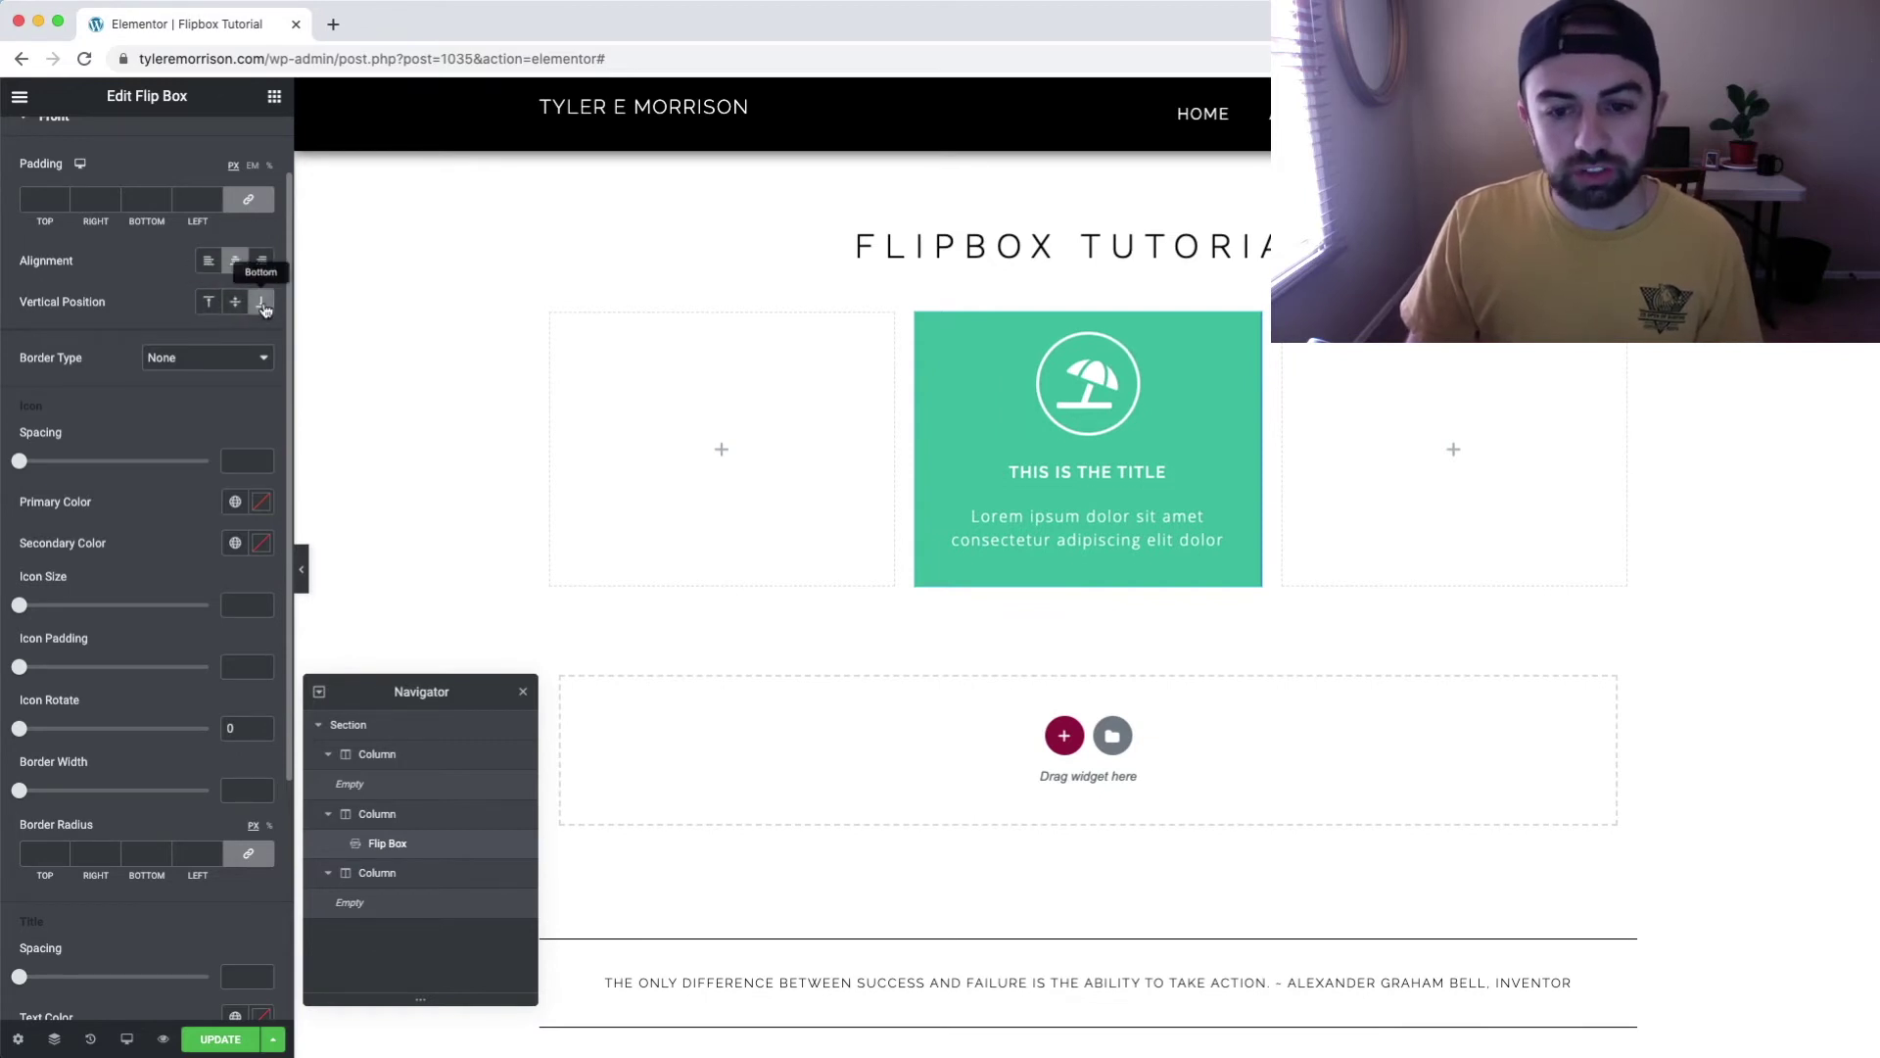
{"action": "left_click", "coordinate": [261, 303]}
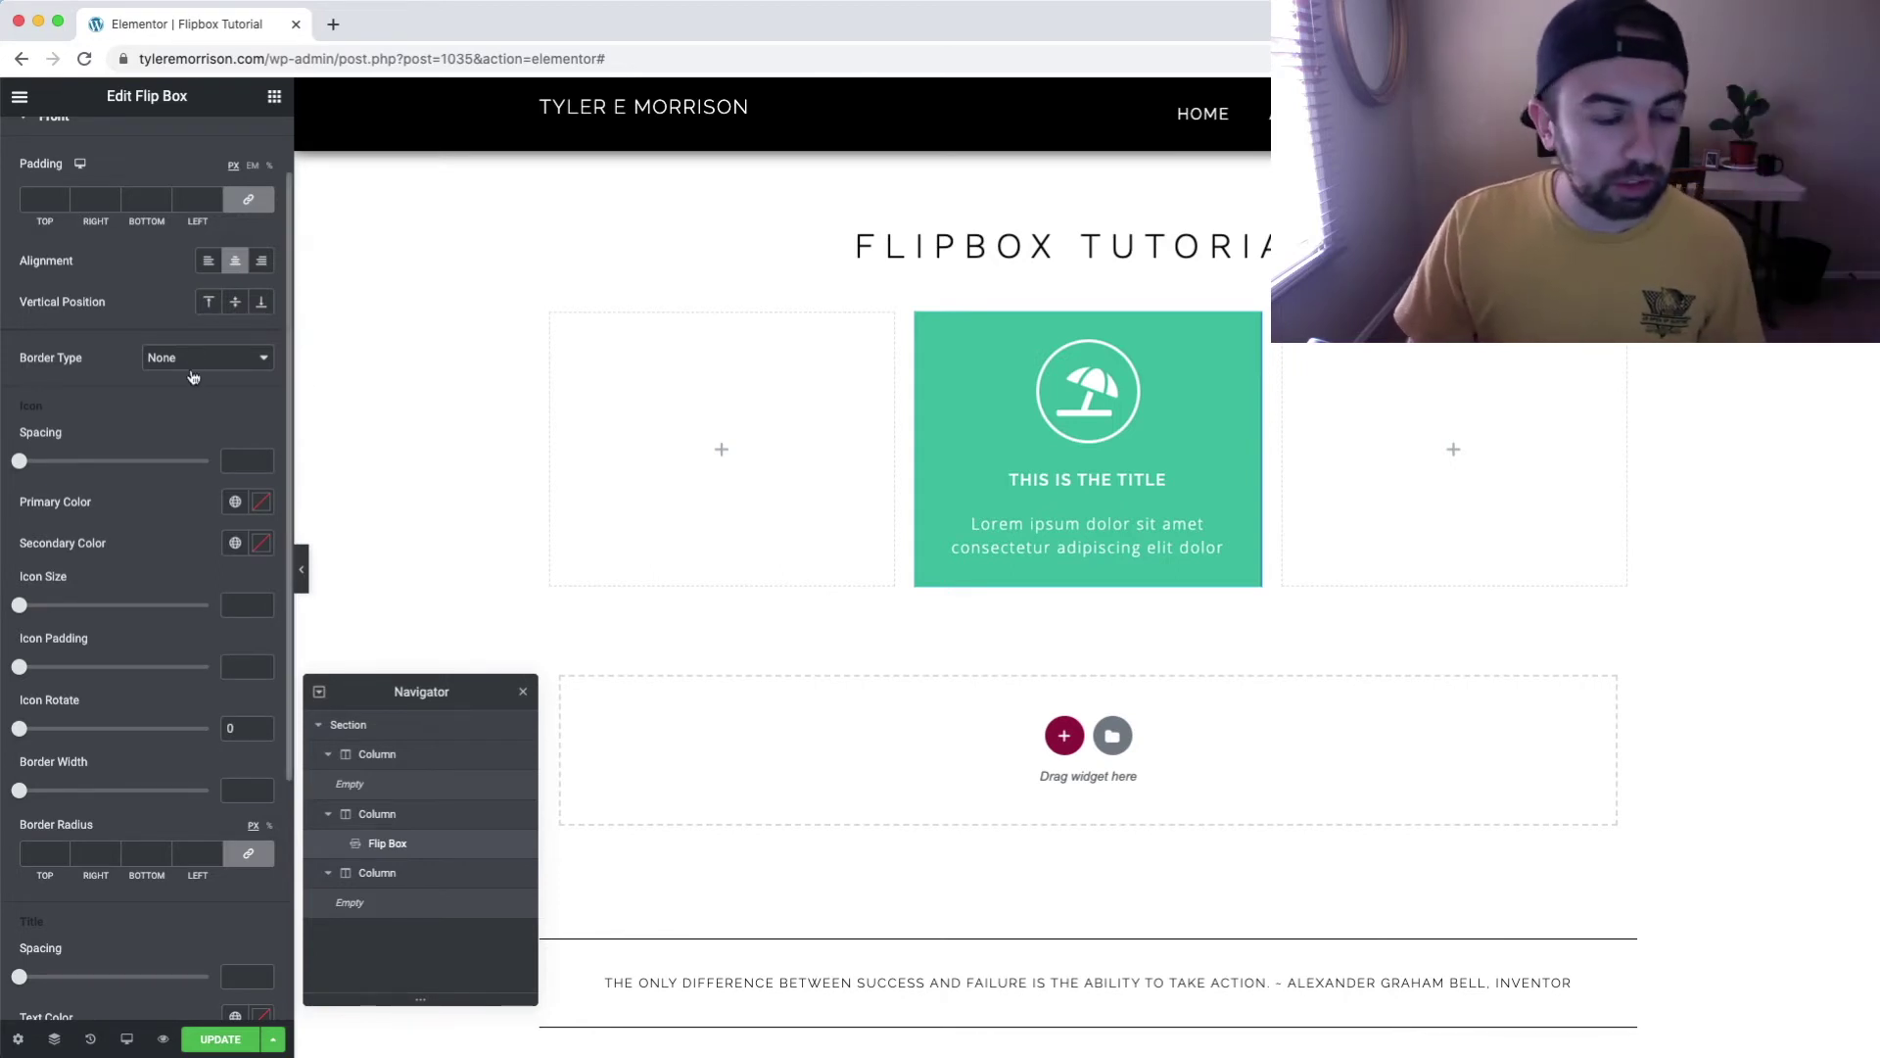
Give the flip box's front a solid border with a width of 28 on all linked sides.
{"action": "left_click", "coordinate": [232, 362]}
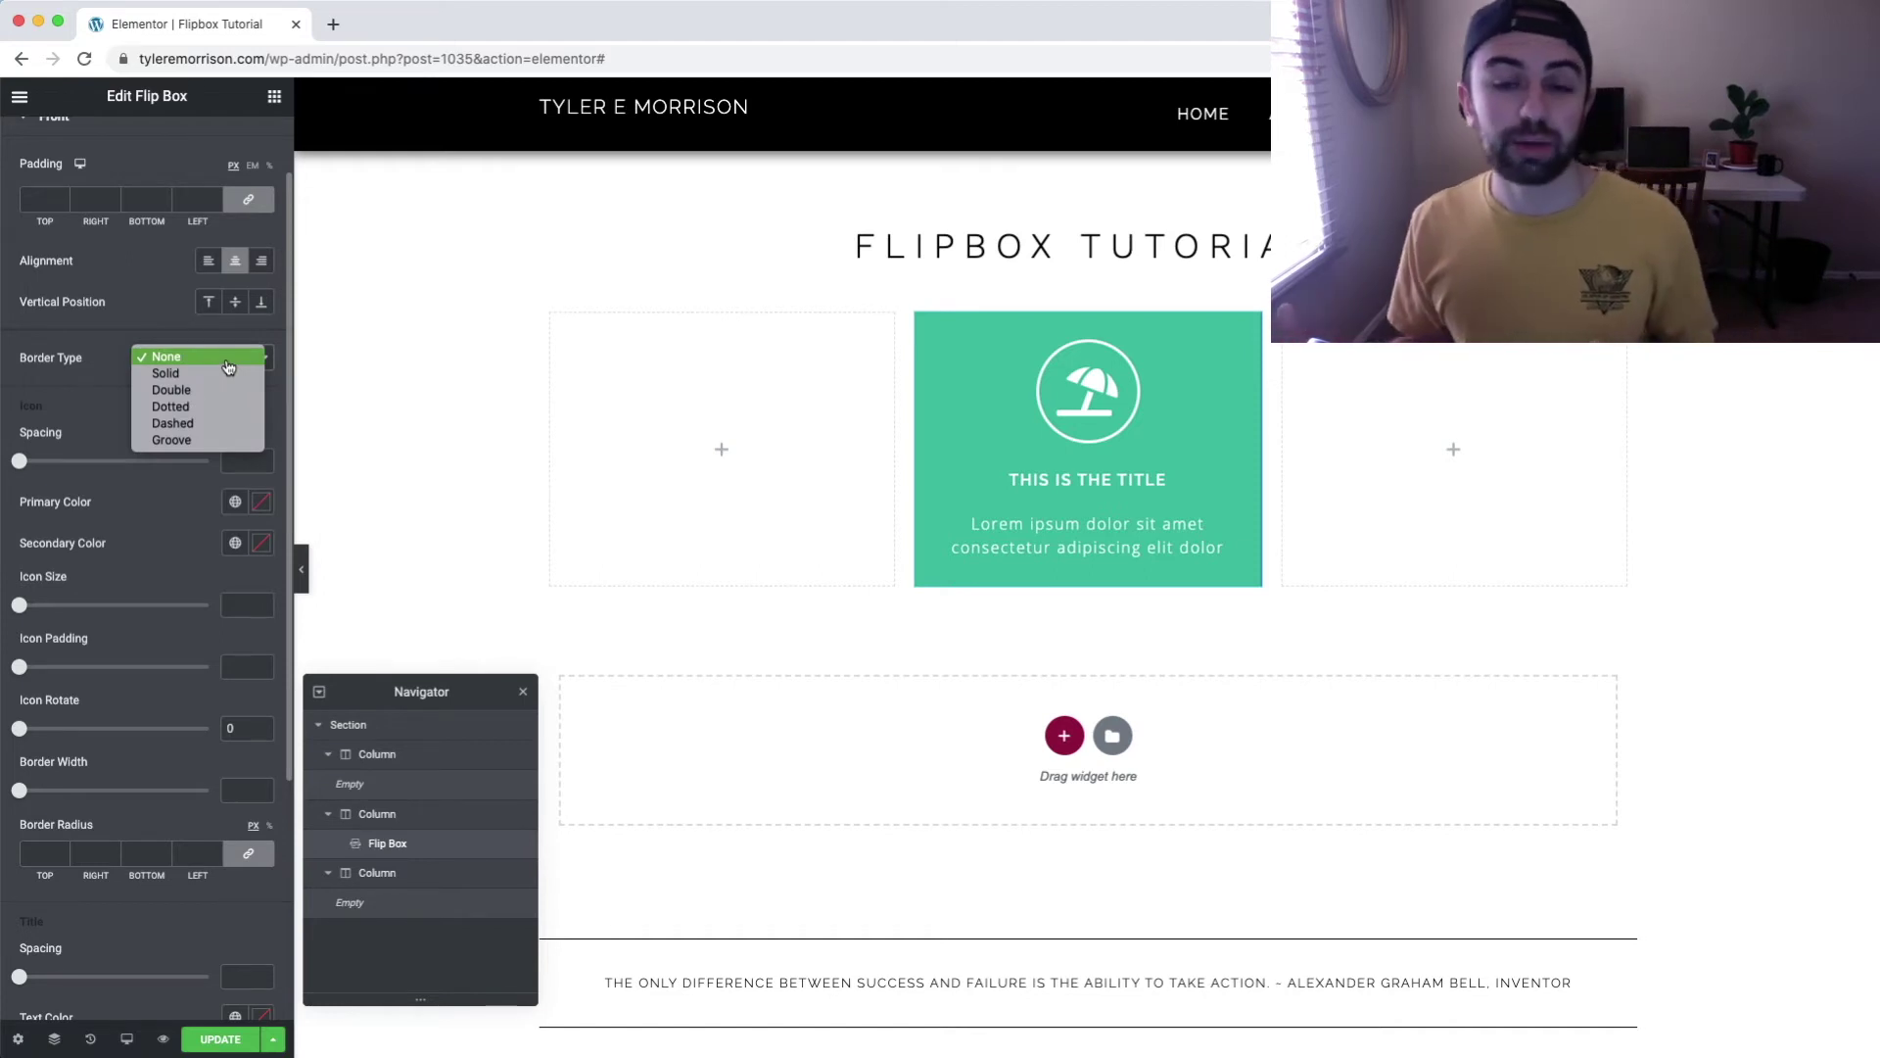
{"action": "left_click", "coordinate": [233, 378]}
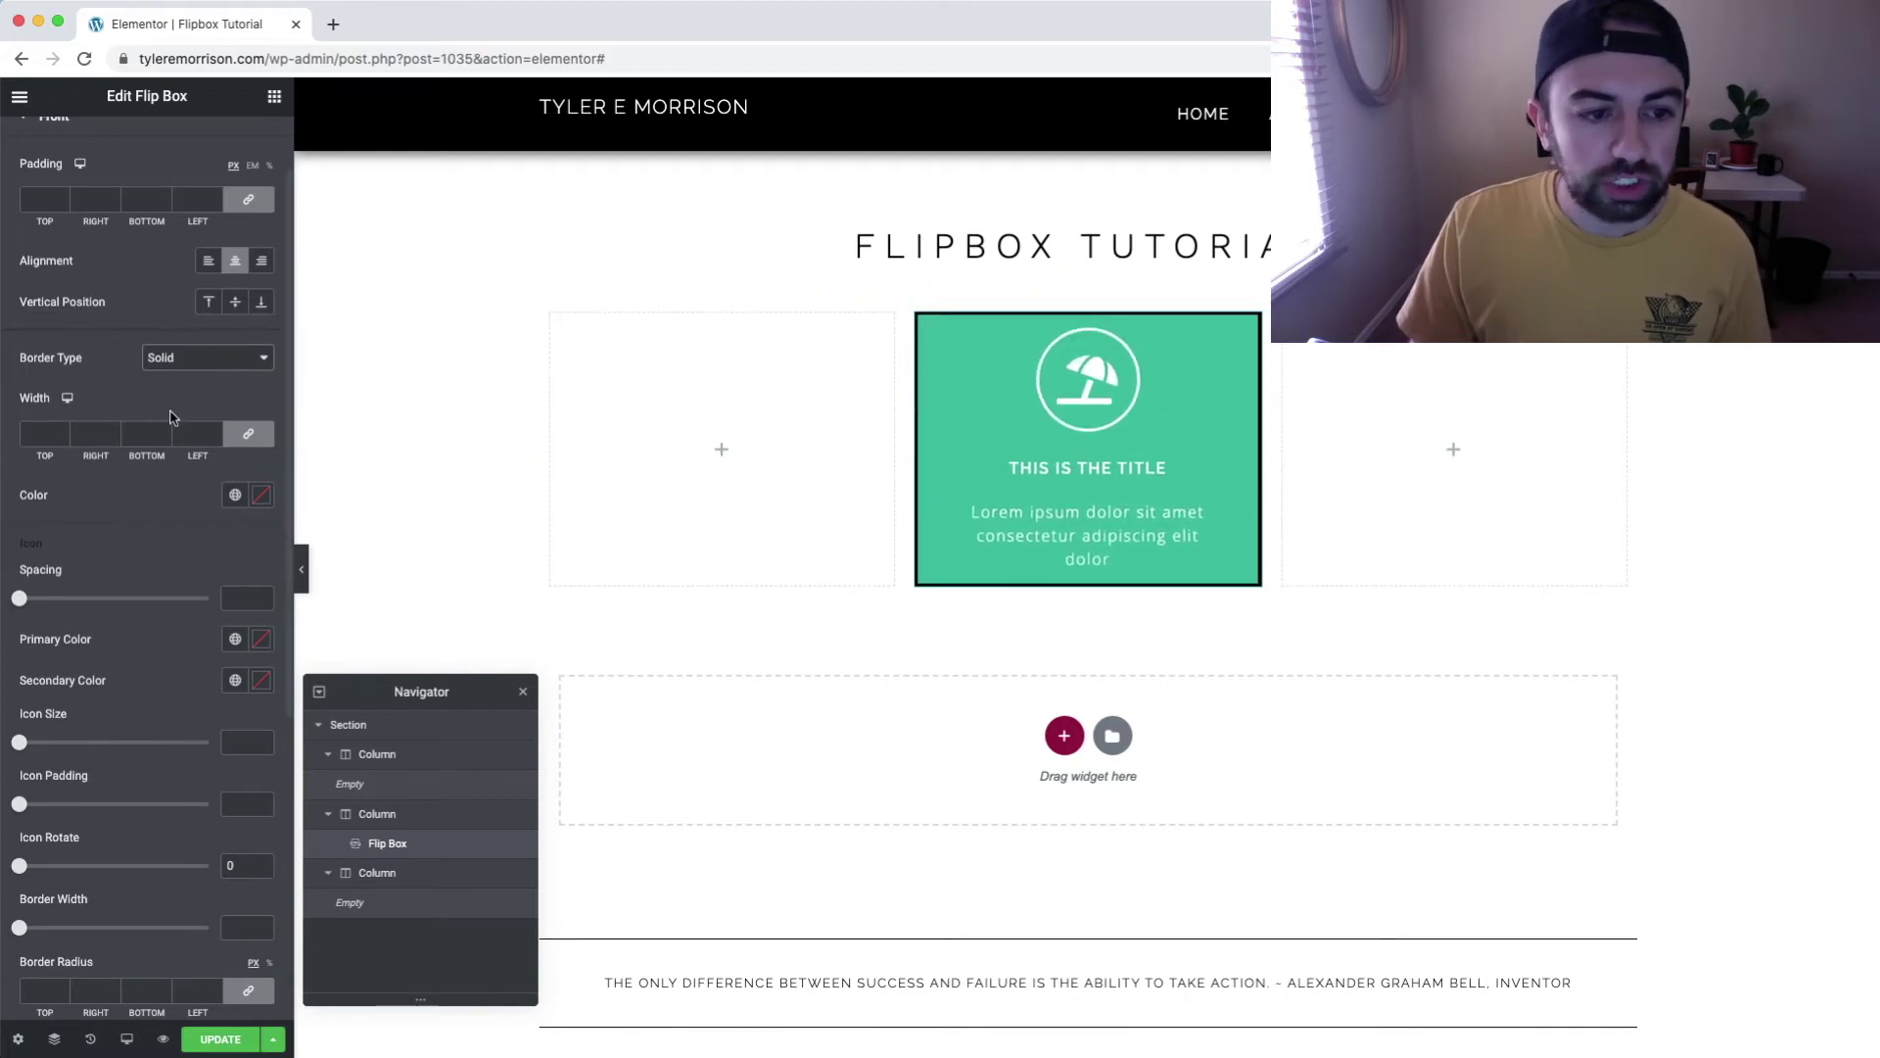
{"action": "left_click", "coordinate": [61, 434]}
{"action": "type", "text": "5"}
{"action": "left_click", "coordinate": [61, 430]}
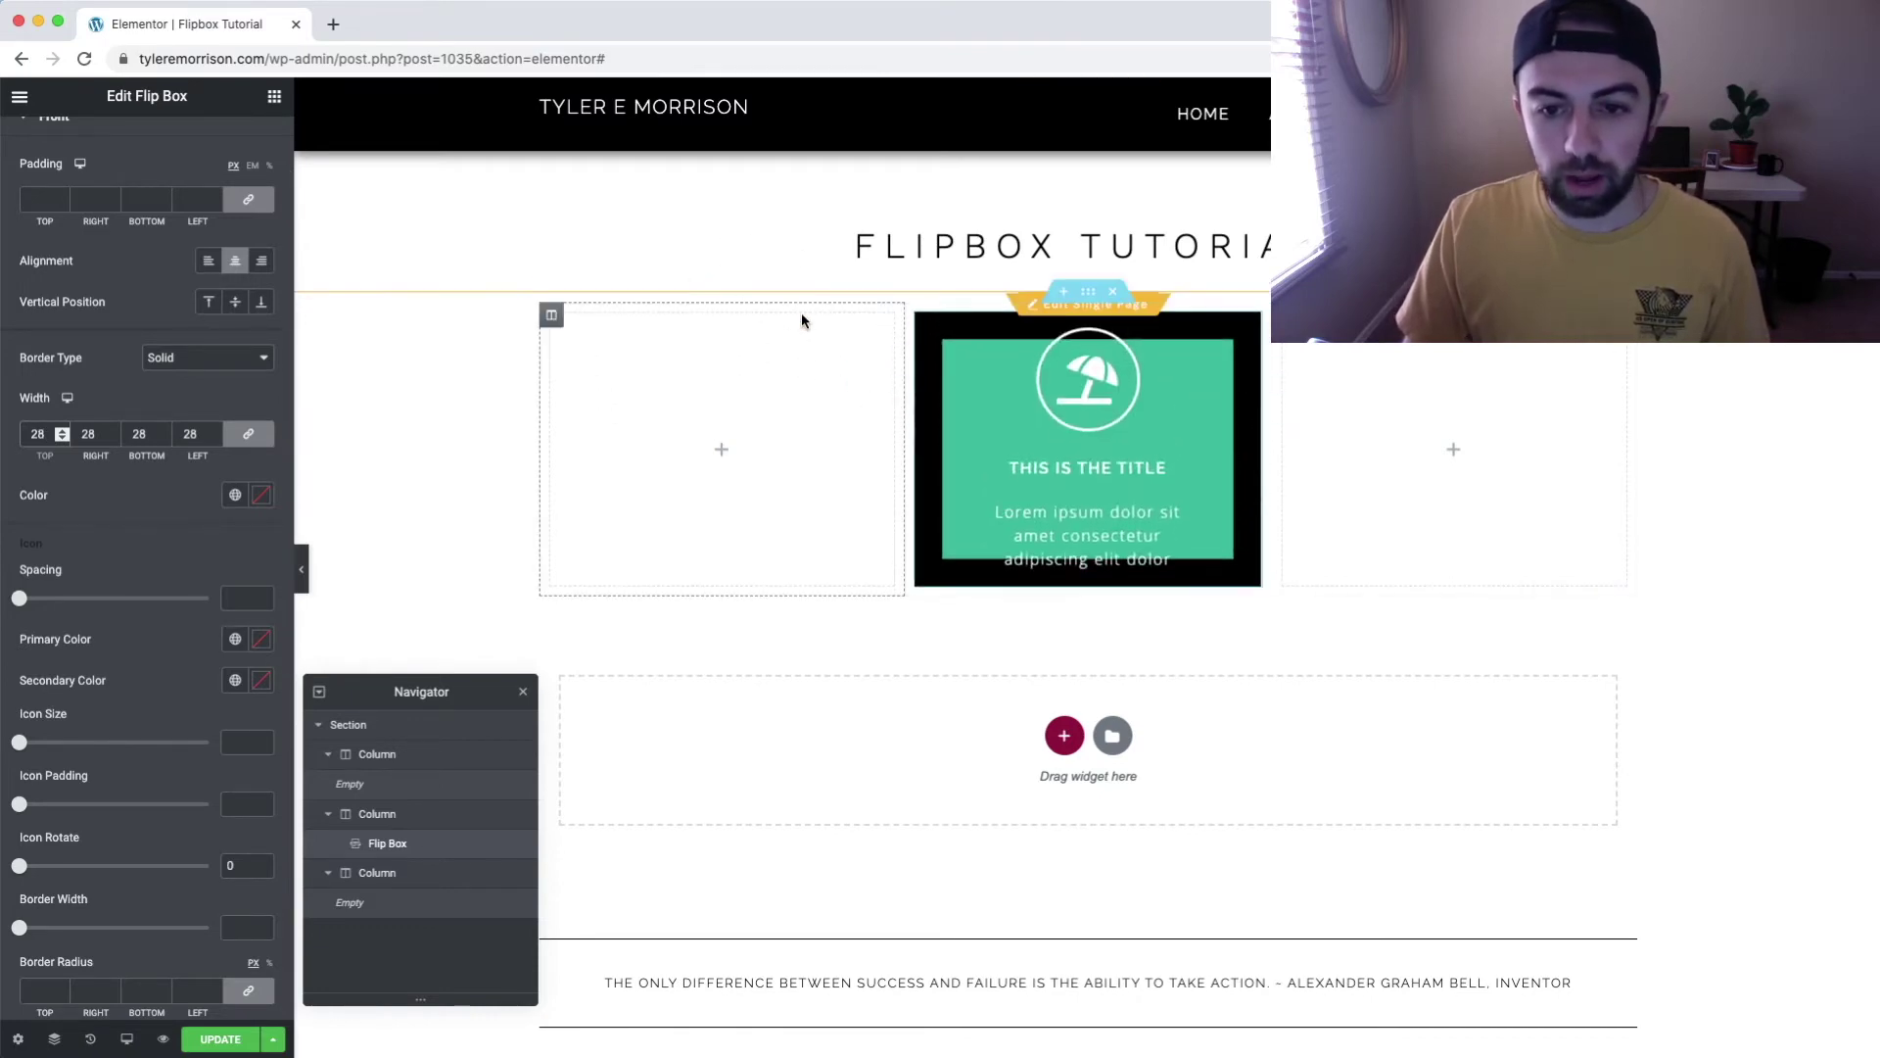
Clear the front border width and set the border type back to None.
{"action": "left_click_drag", "start_coordinate": [201, 435], "coordinate": [138, 424]}
{"action": "key", "text": "BackSpace"}
{"action": "left_click", "coordinate": [209, 361]}
{"action": "left_click", "coordinate": [210, 351]}
Try an icon spacing of 65 and 0 on the front, and clear the spacing value.
{"action": "left_click_drag", "start_coordinate": [20, 460], "coordinate": [143, 469]}
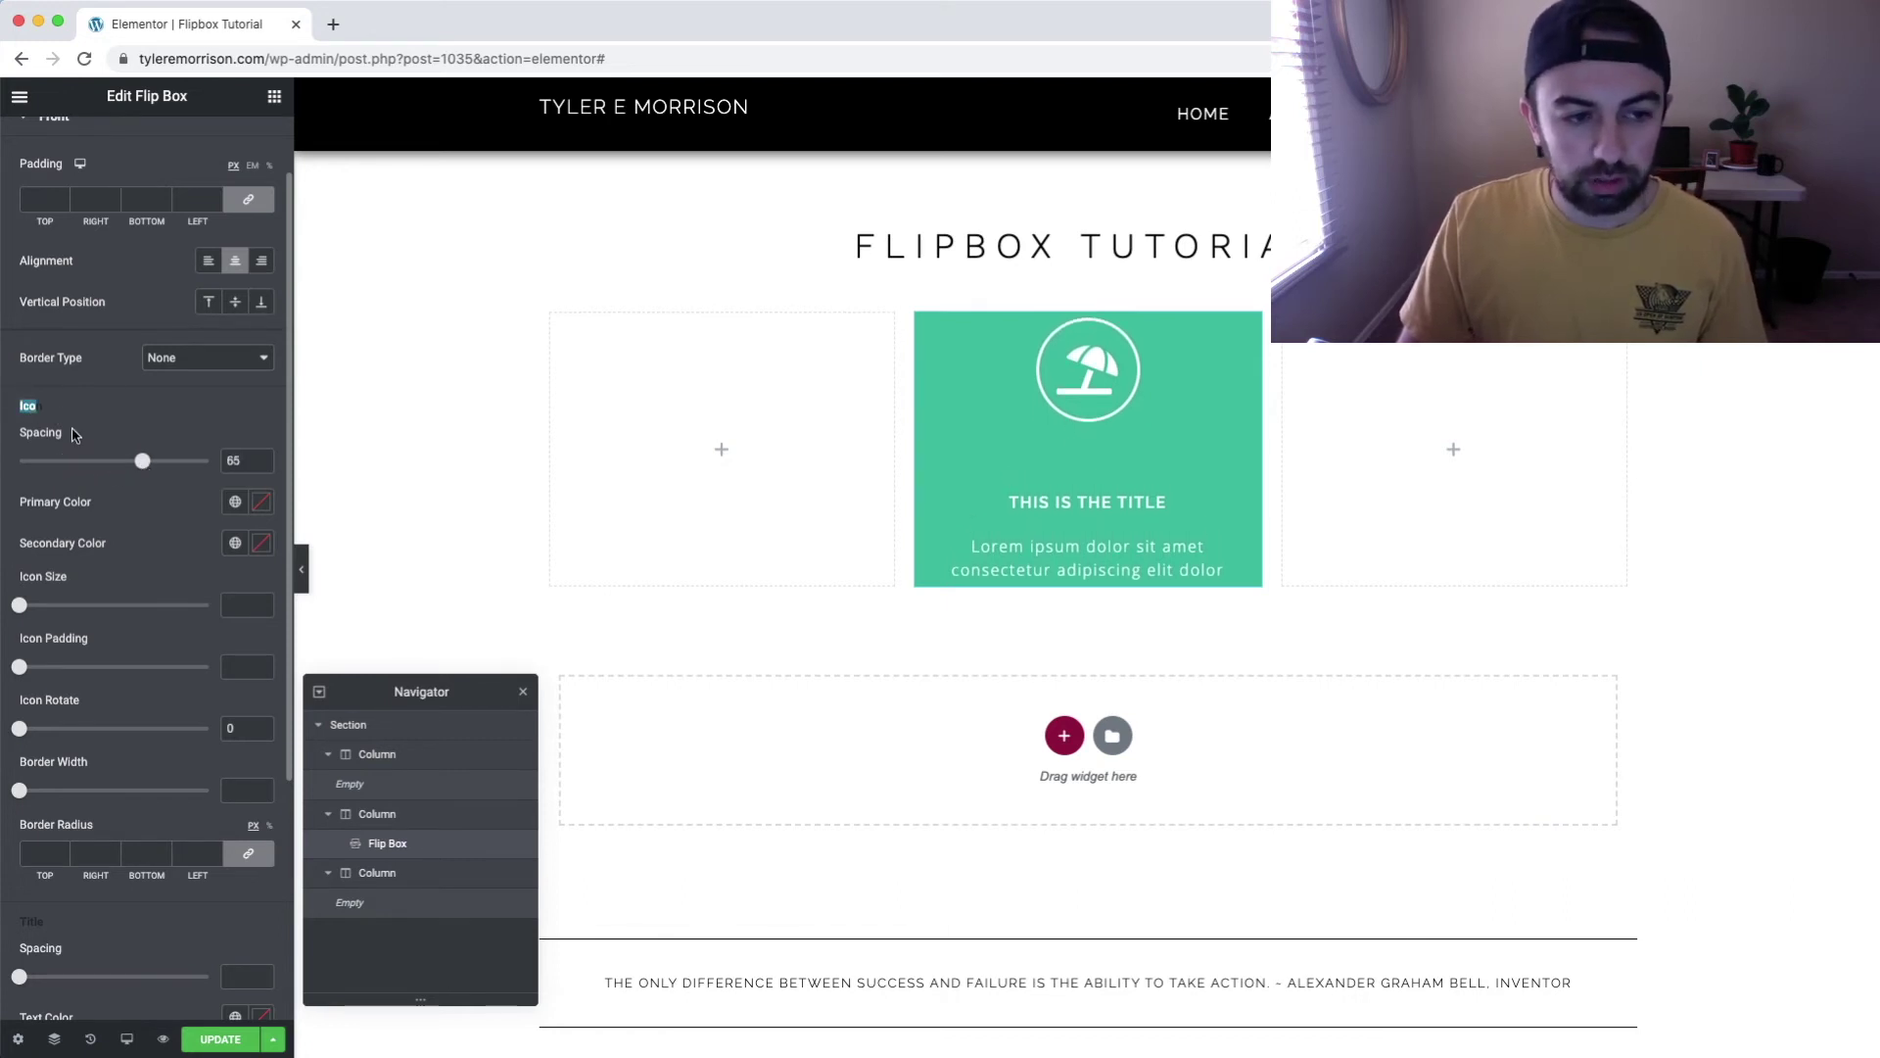
{"action": "left_click_drag", "start_coordinate": [143, 463], "coordinate": [19, 460]}
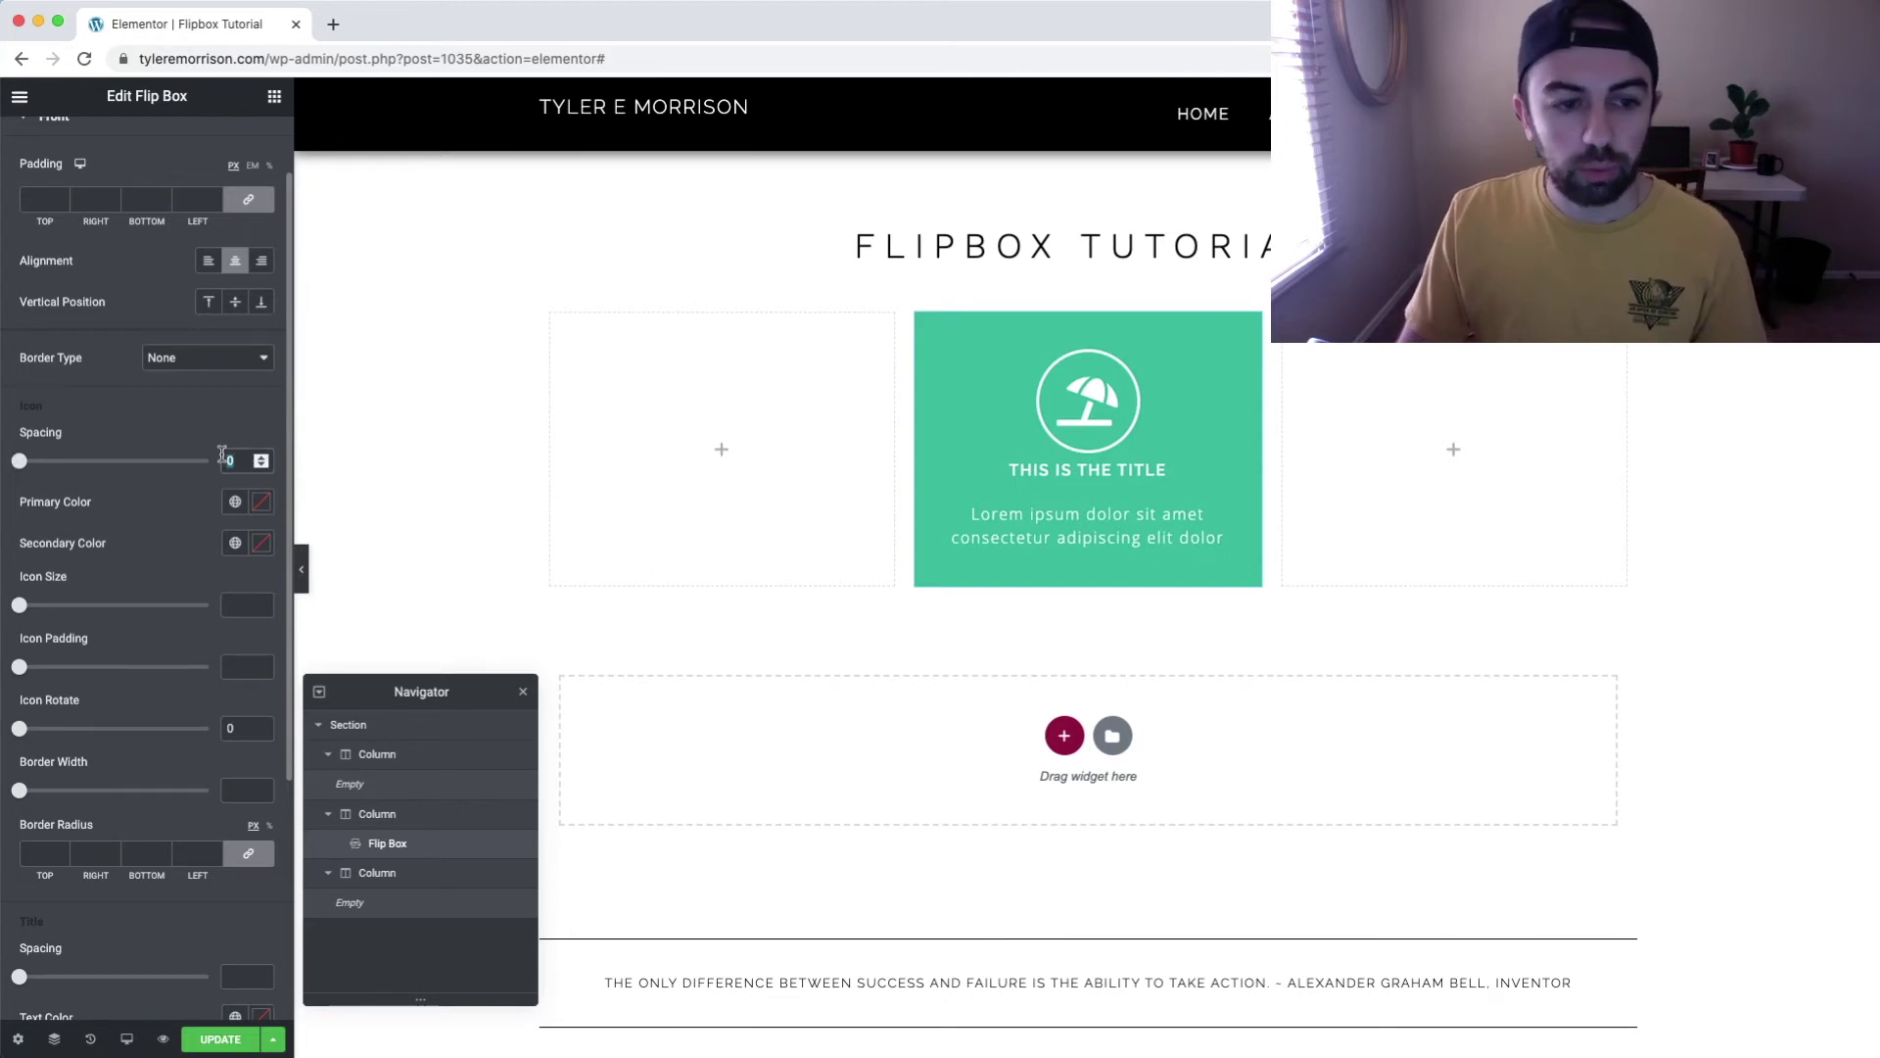
{"action": "key", "text": "BackSpace"}
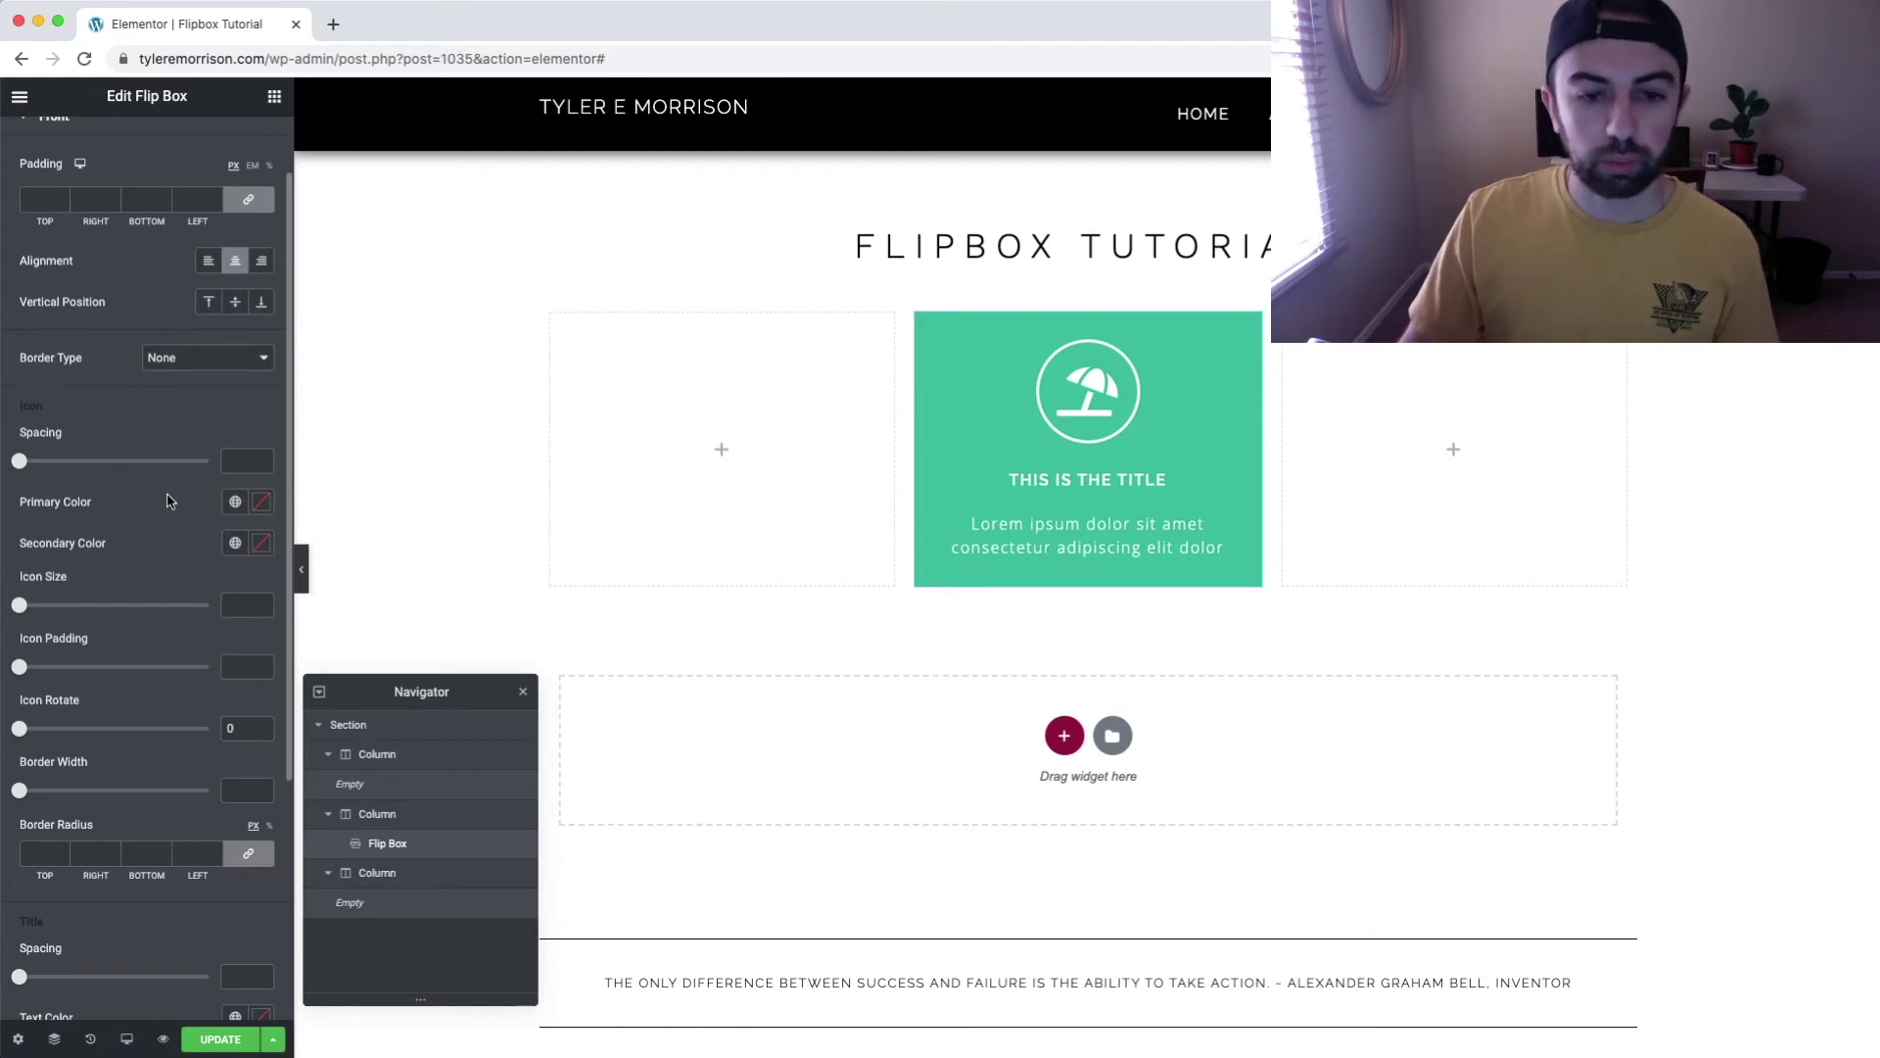
Set the front icon's primary color to the global Accent color, and replace it with a custom purple.
{"action": "left_click", "coordinate": [236, 503]}
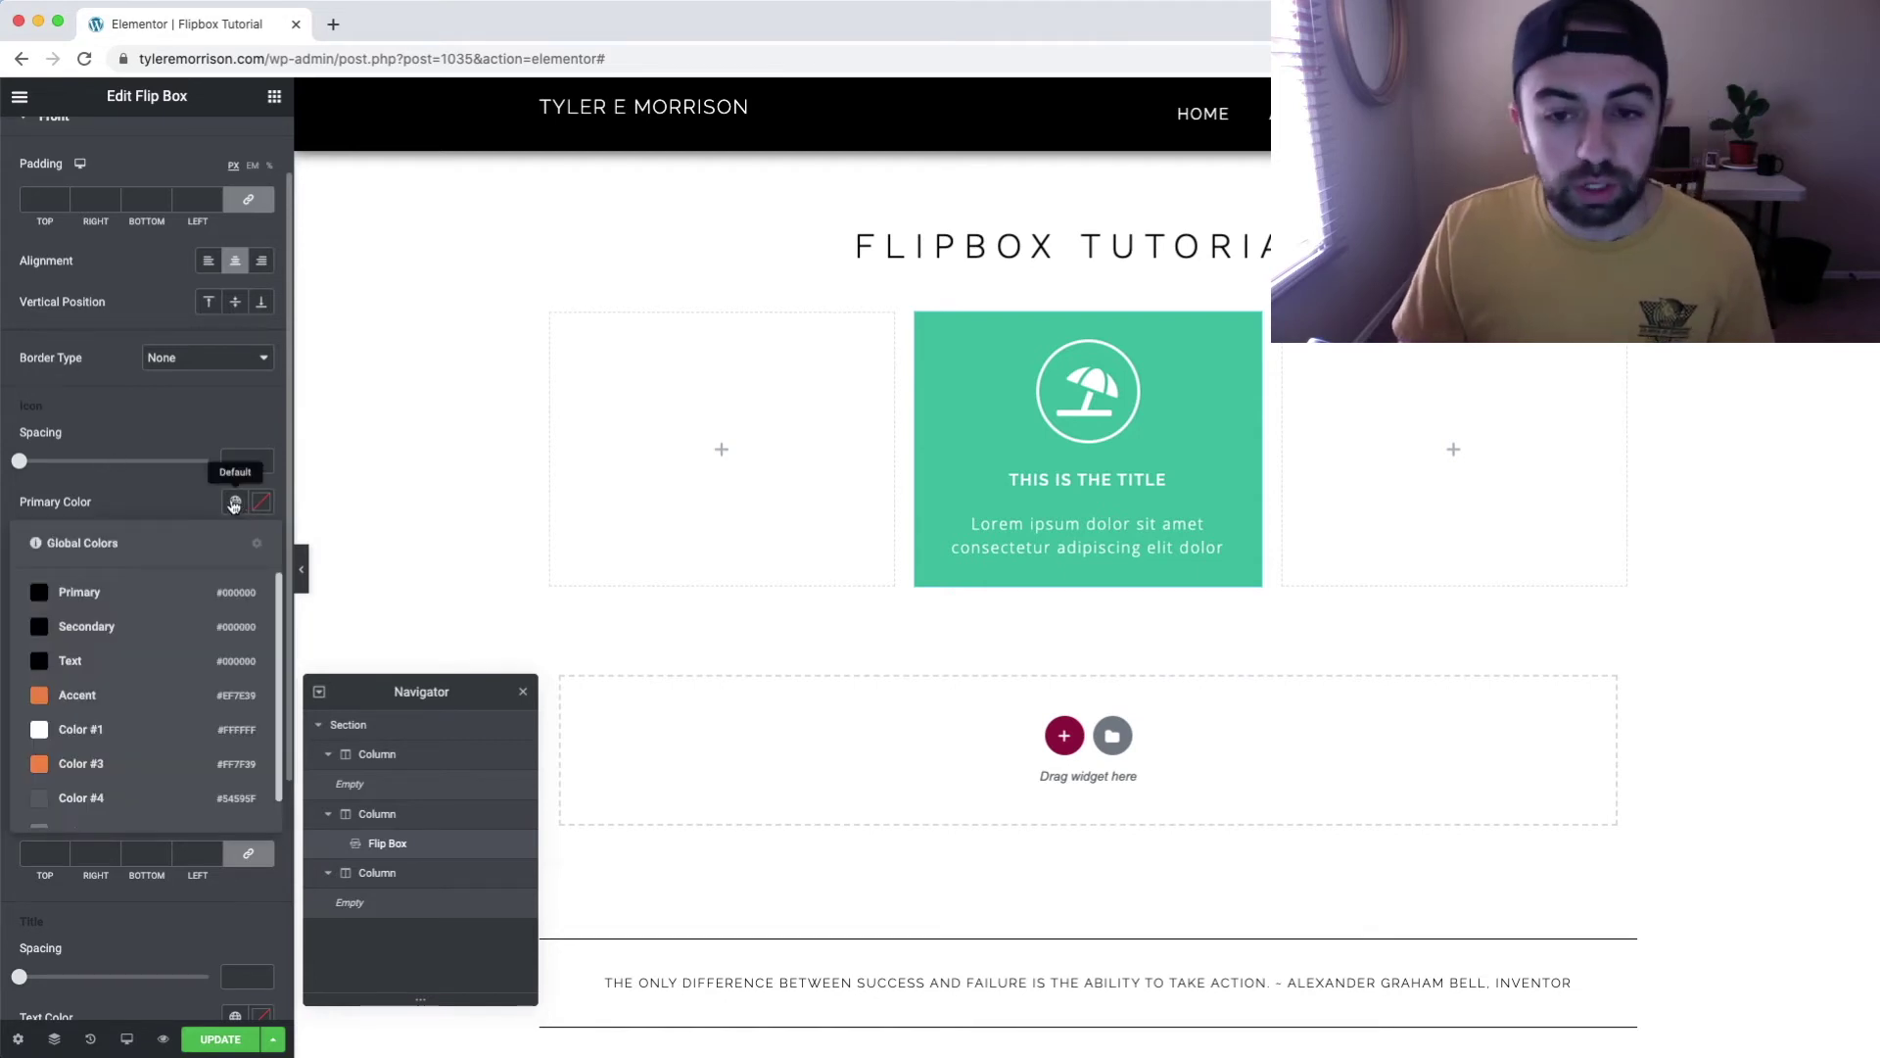
{"action": "left_click", "coordinate": [90, 695]}
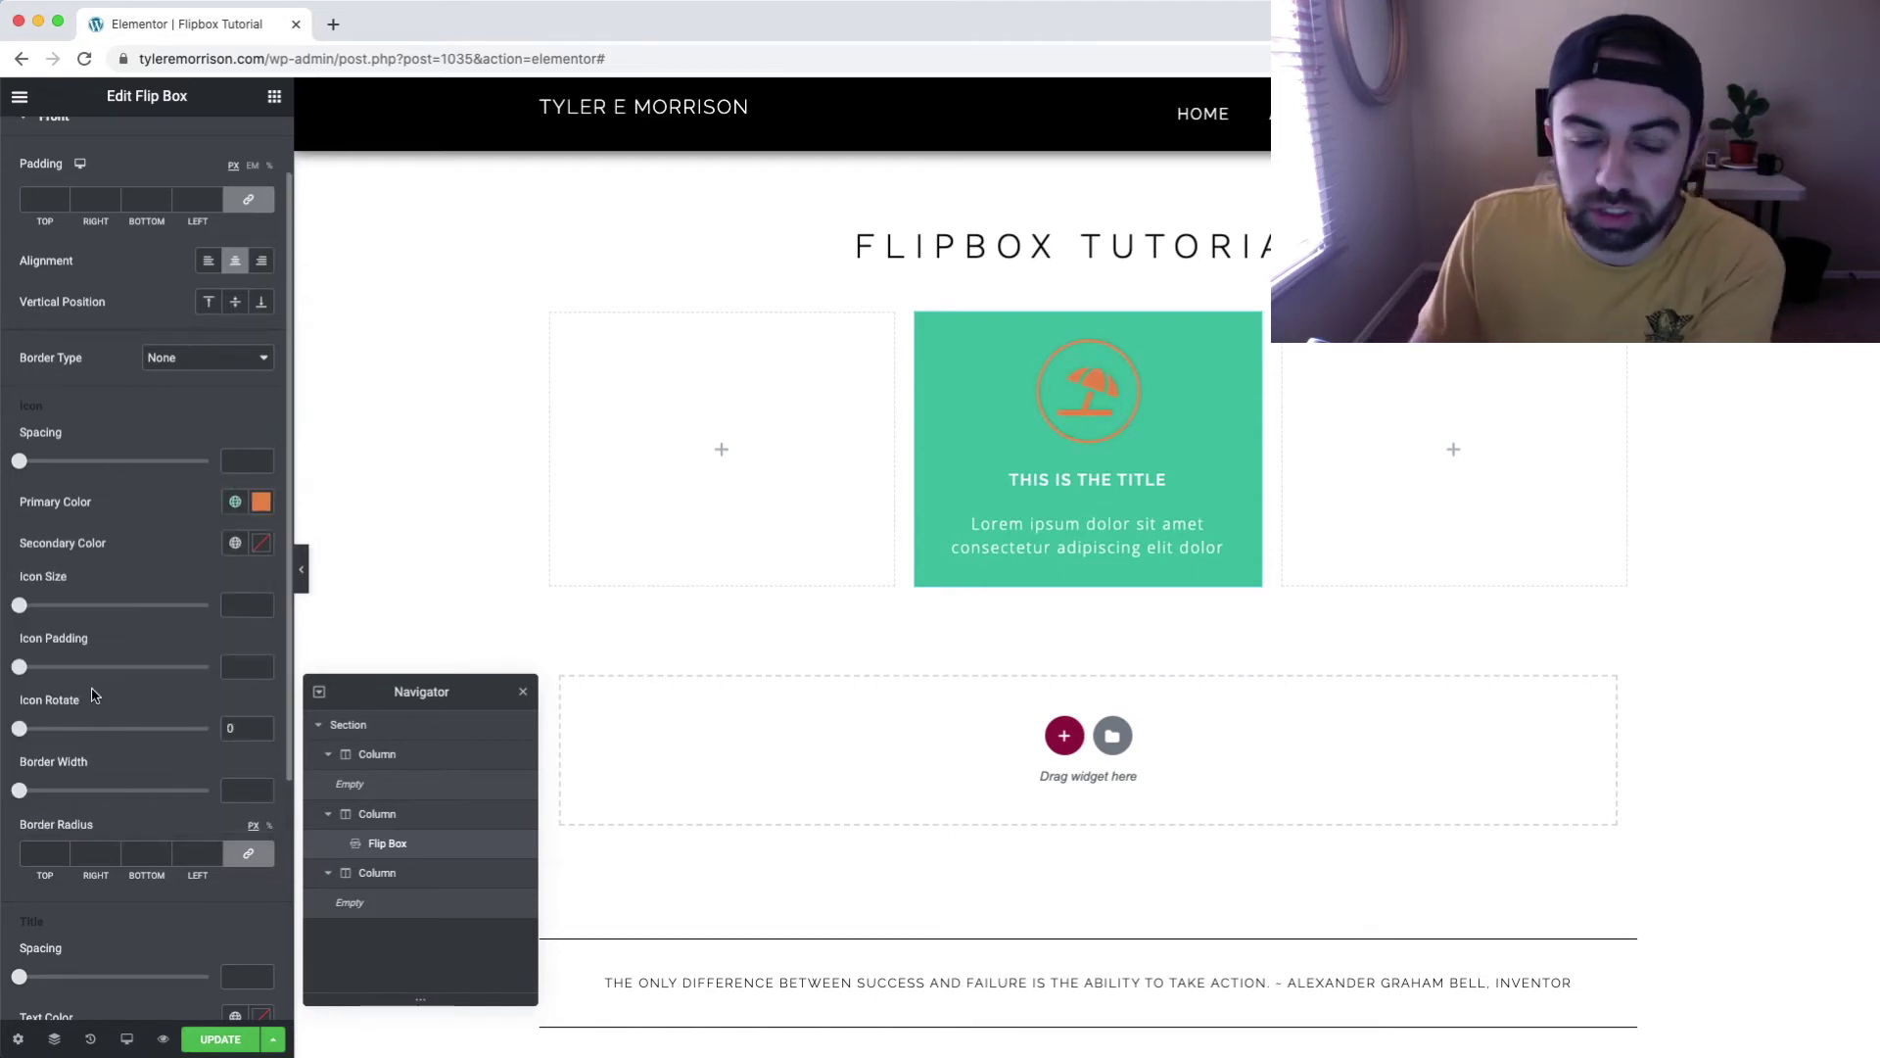
{"action": "left_click", "coordinate": [257, 497]}
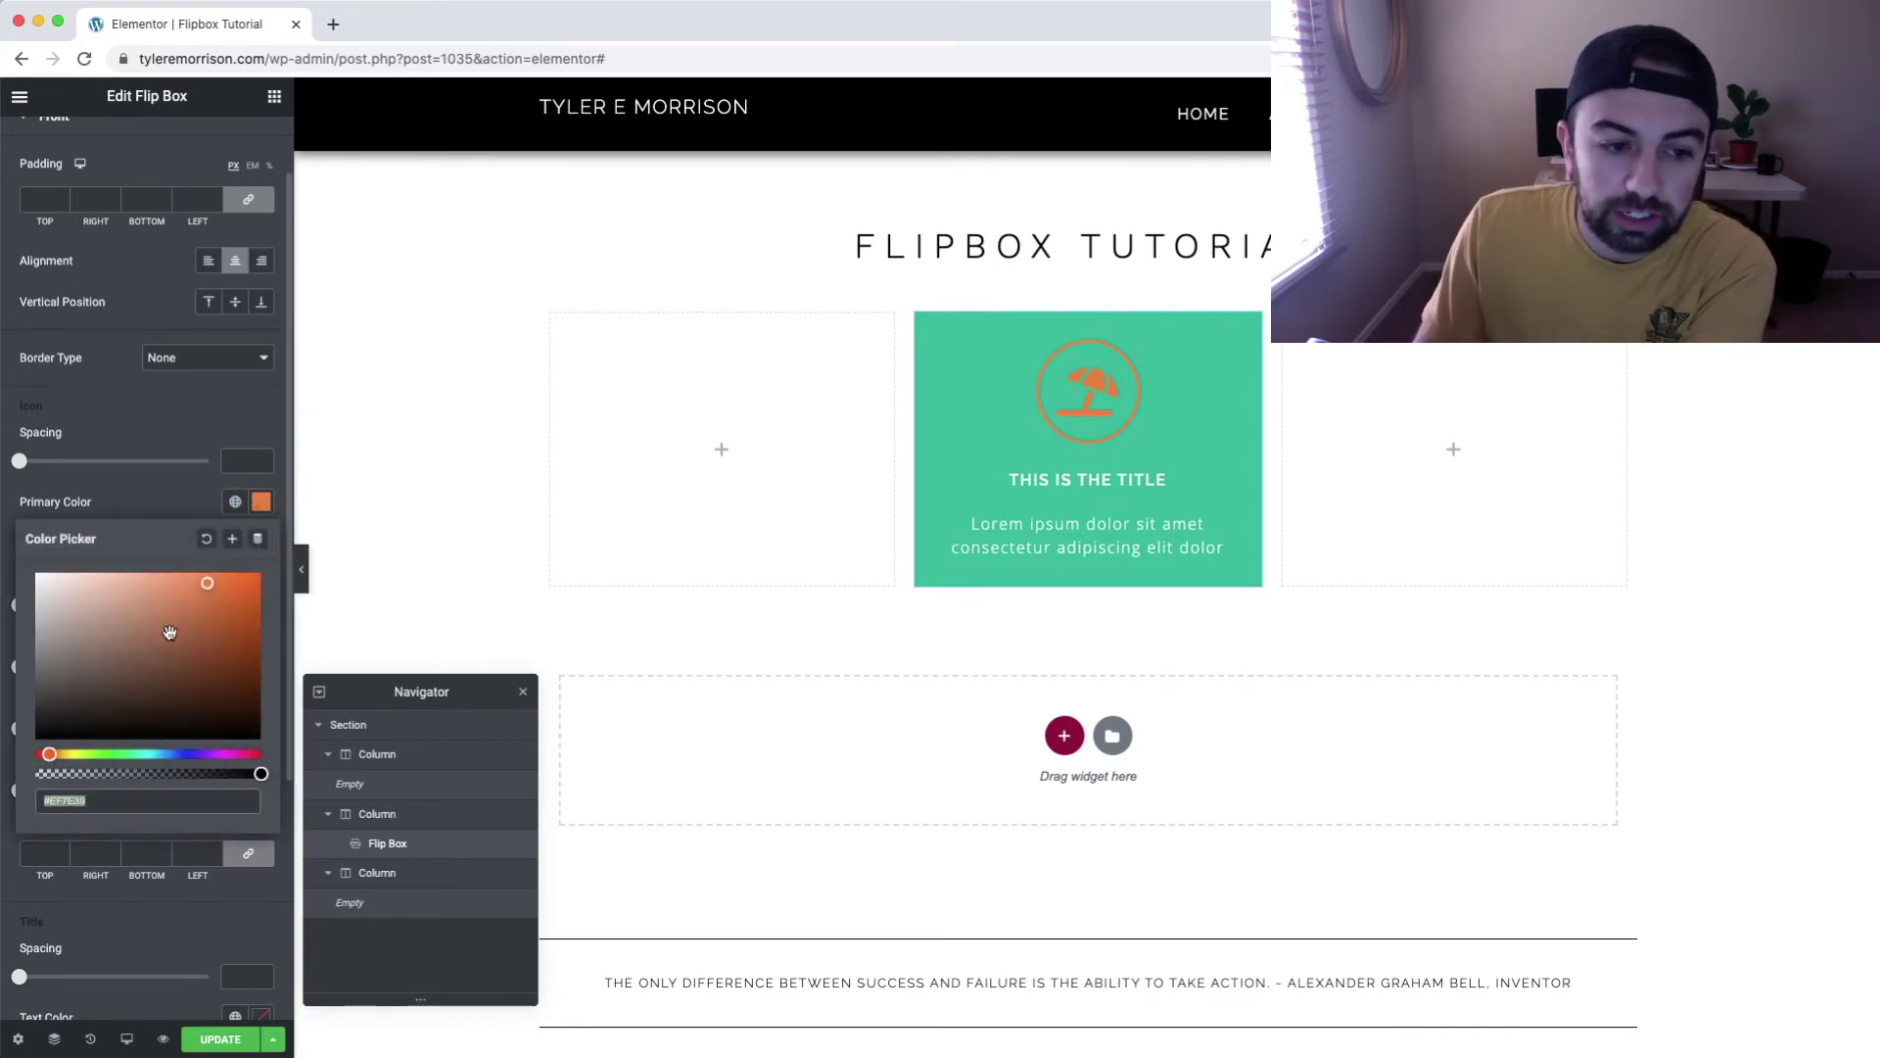
{"action": "left_click", "coordinate": [190, 753]}
{"action": "left_click", "coordinate": [129, 612]}
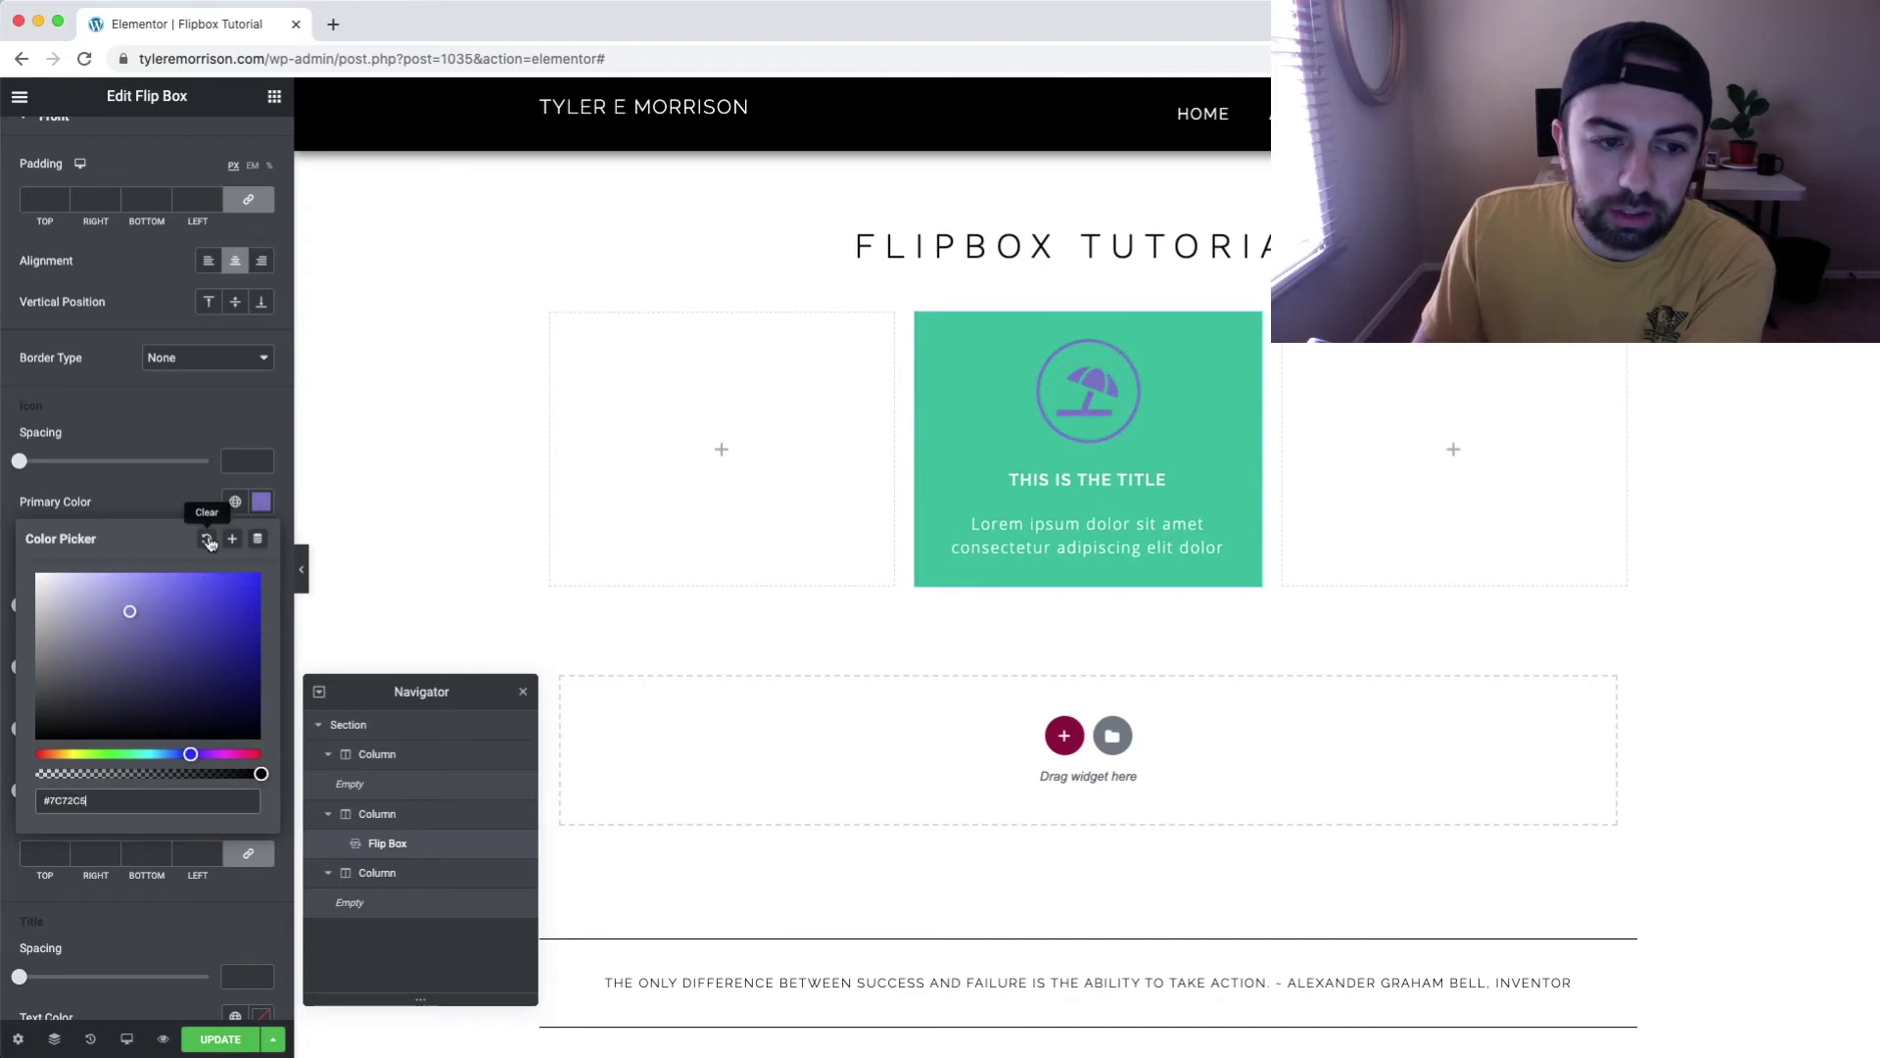
{"action": "left_click", "coordinate": [236, 503]}
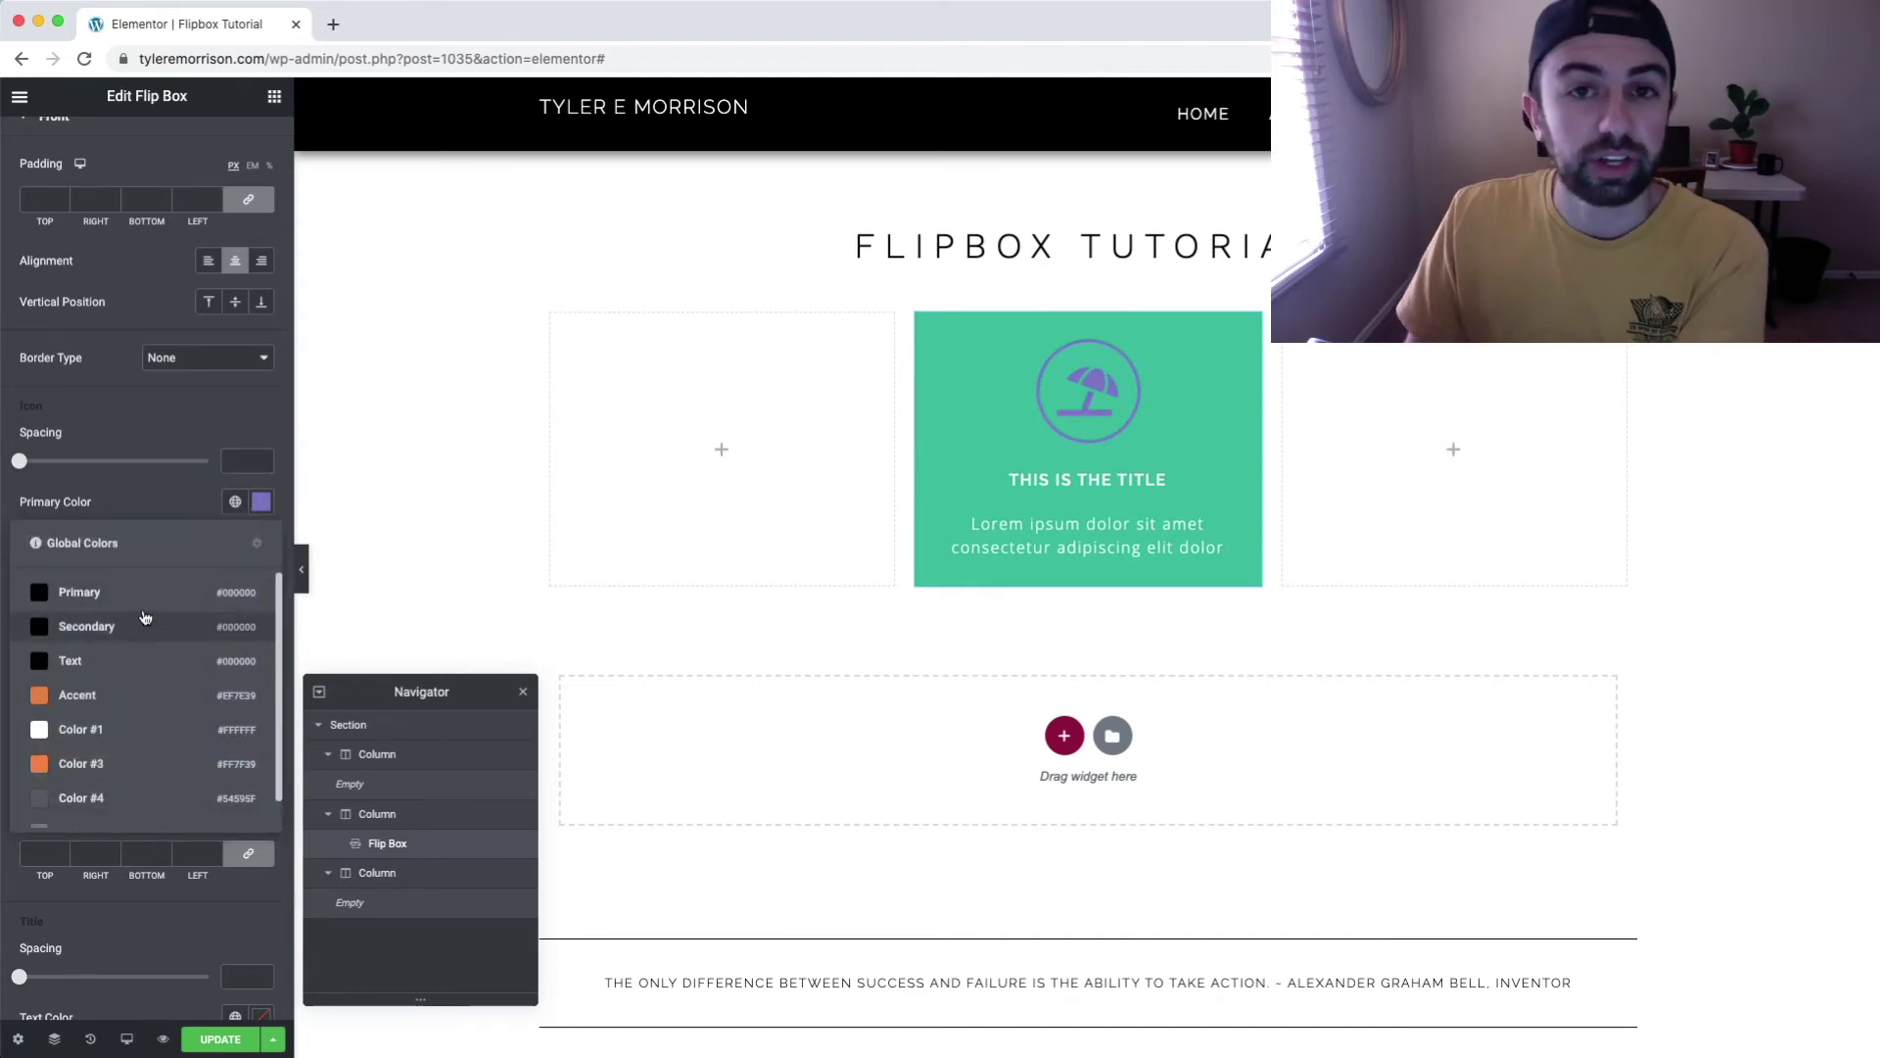
{"action": "left_click", "coordinate": [162, 509]}
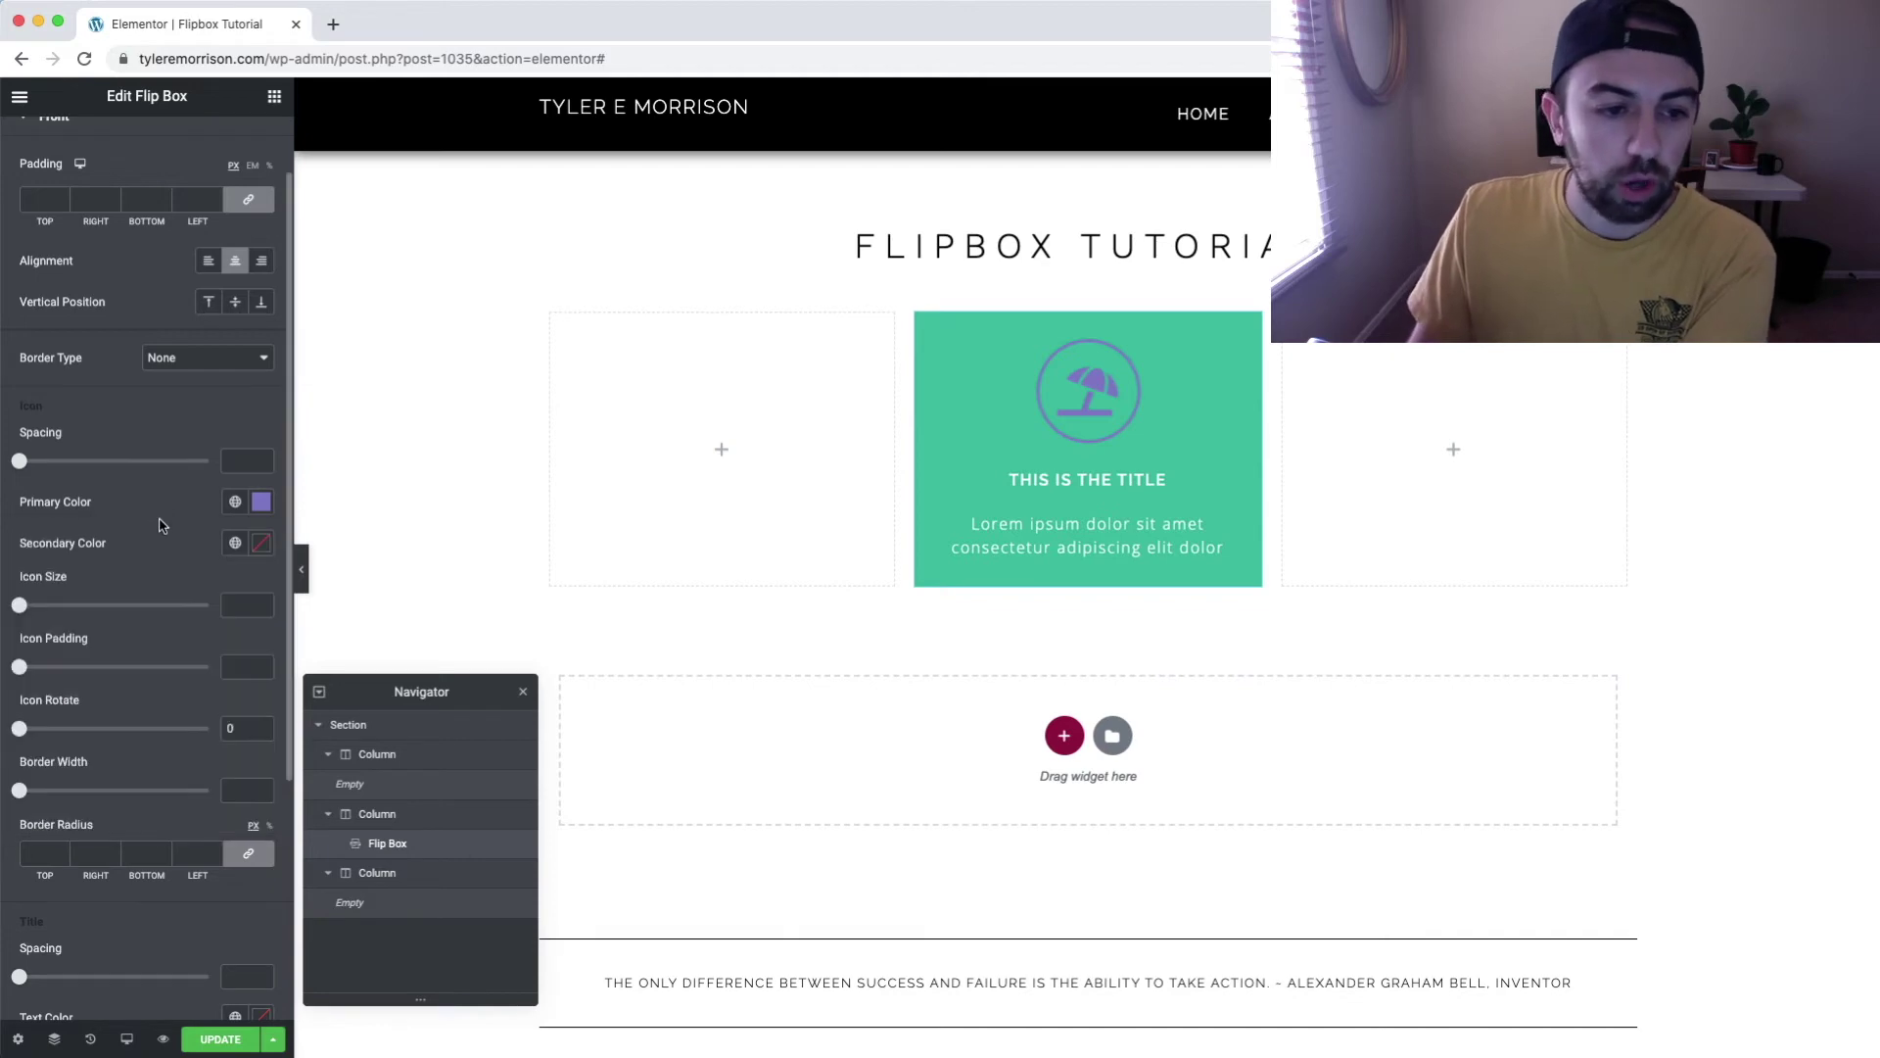
Try the global Secondary black as the front icon's secondary color and clear it.
{"action": "left_click", "coordinate": [235, 542]}
{"action": "left_click", "coordinate": [173, 674]}
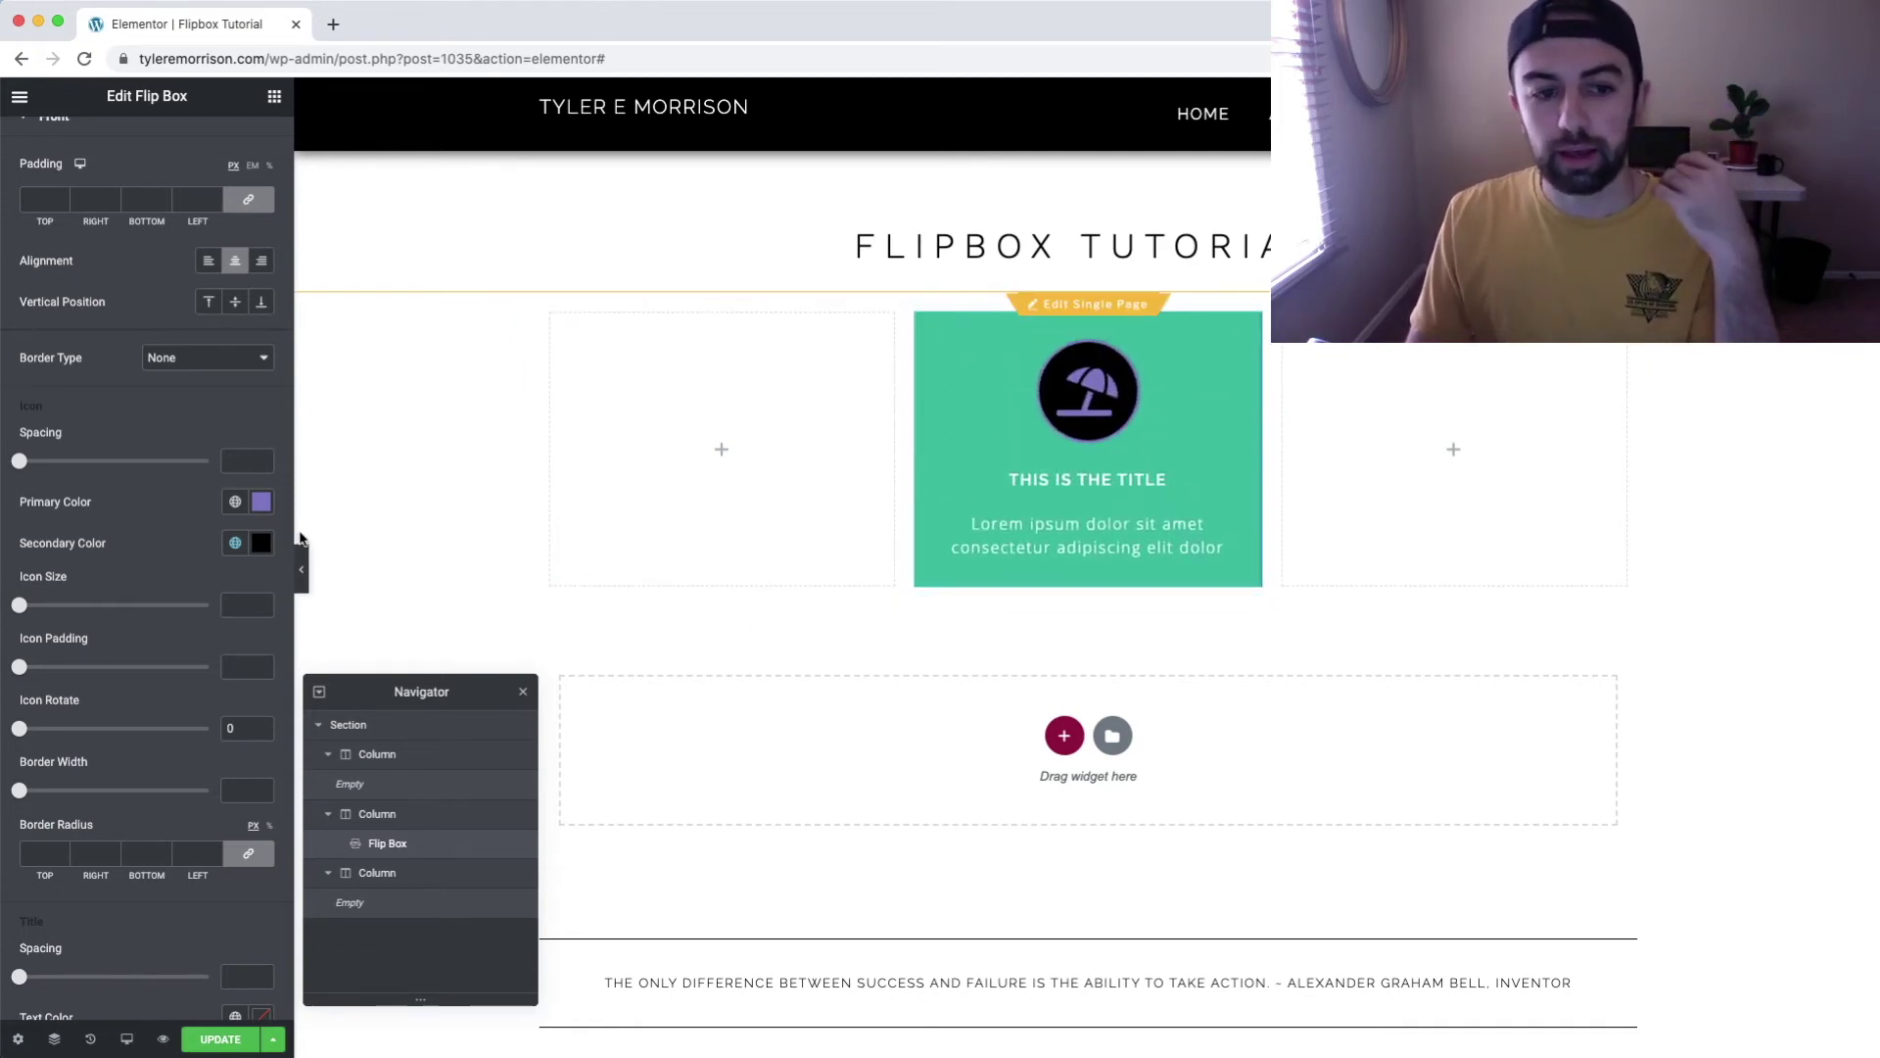
{"action": "left_click", "coordinate": [263, 548]}
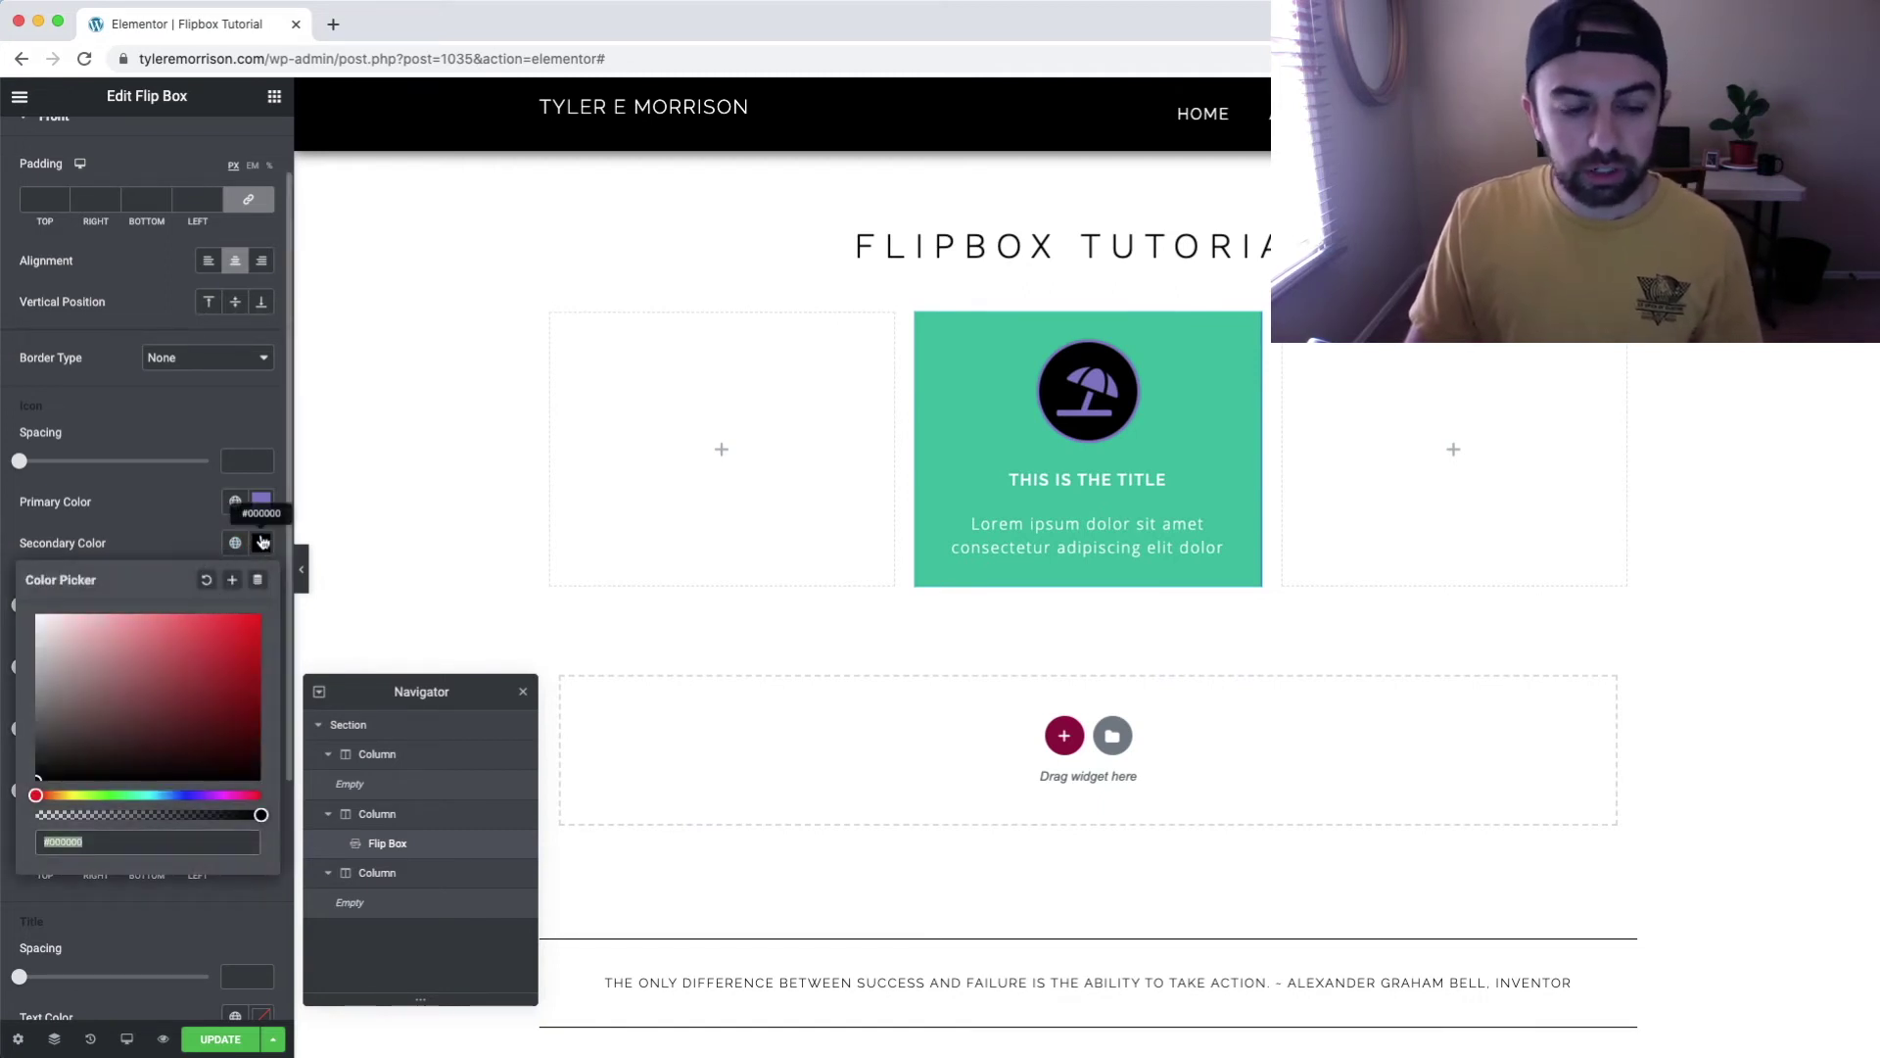
{"action": "left_click", "coordinate": [206, 581]}
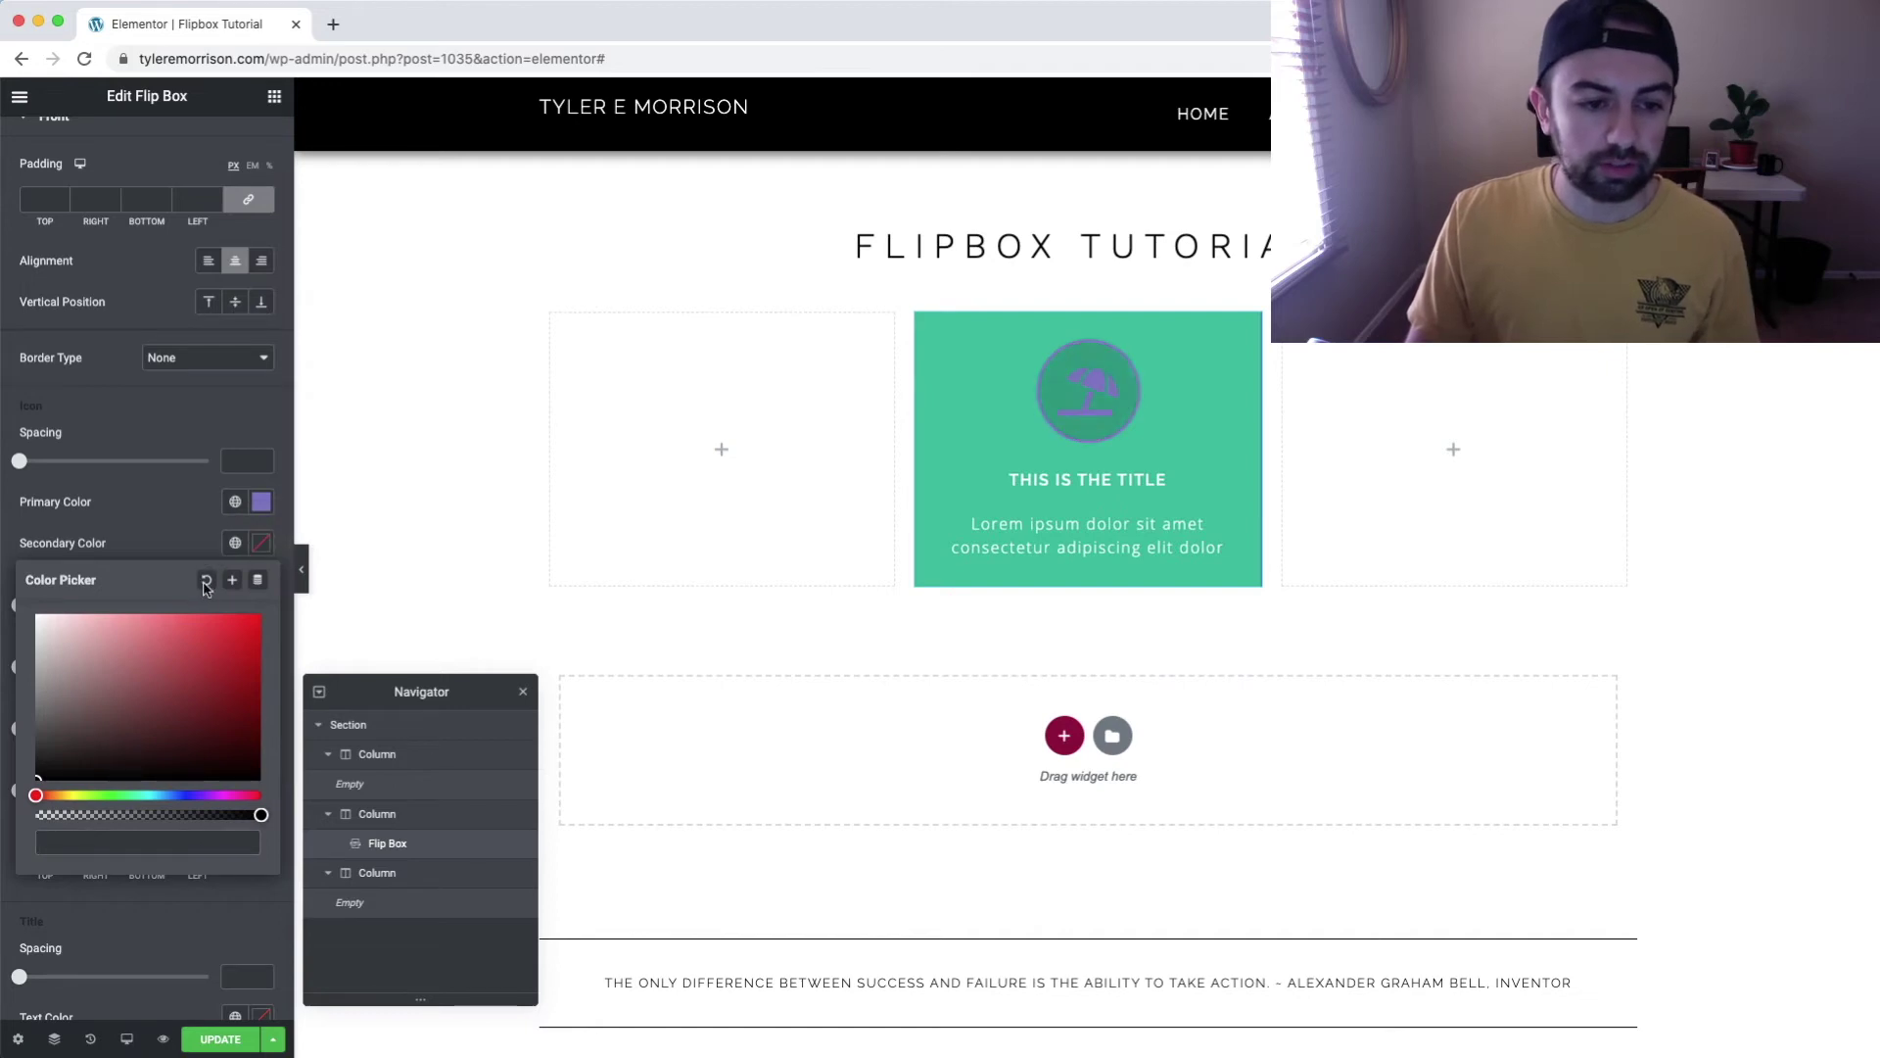
Clear the front icon's primary color and reselect the flip box for editing.
{"action": "left_click", "coordinate": [262, 502]}
{"action": "left_click", "coordinate": [267, 502]}
{"action": "left_click", "coordinate": [207, 540]}
{"action": "left_click", "coordinate": [345, 502]}
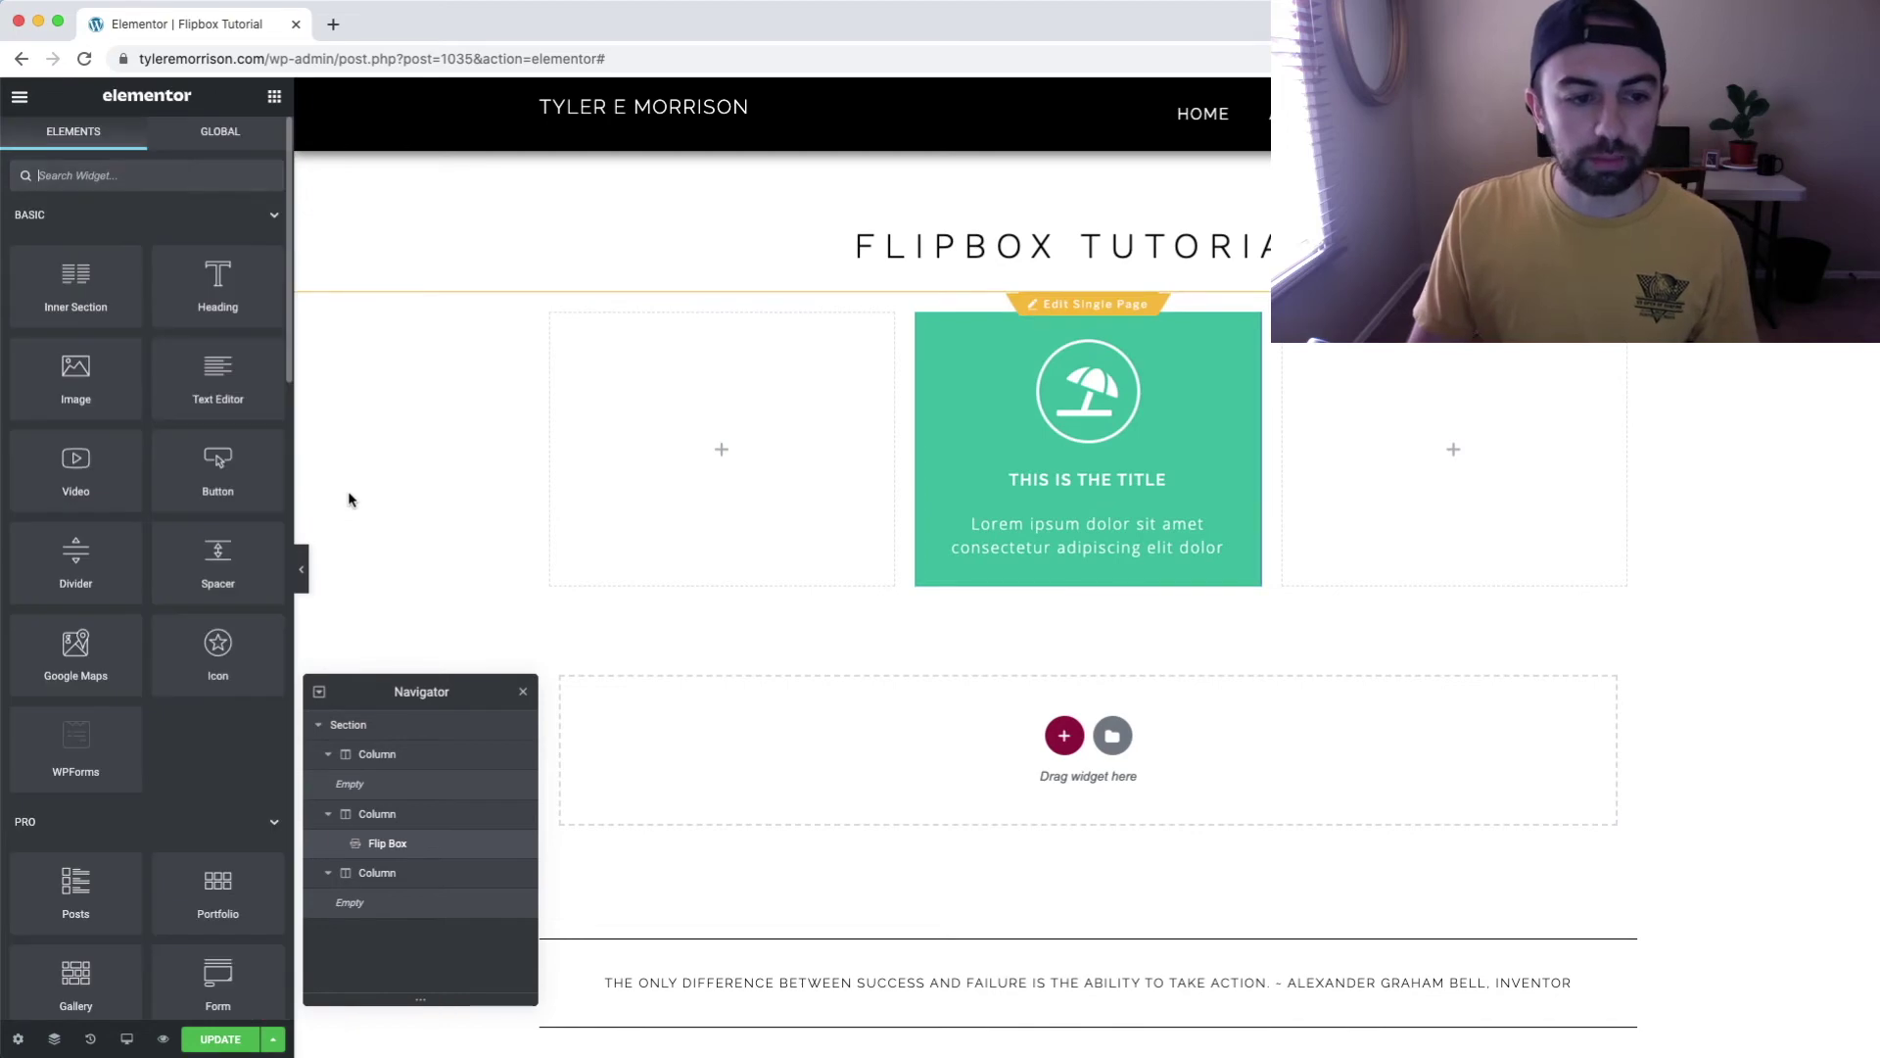
{"action": "left_click", "coordinate": [1247, 325]}
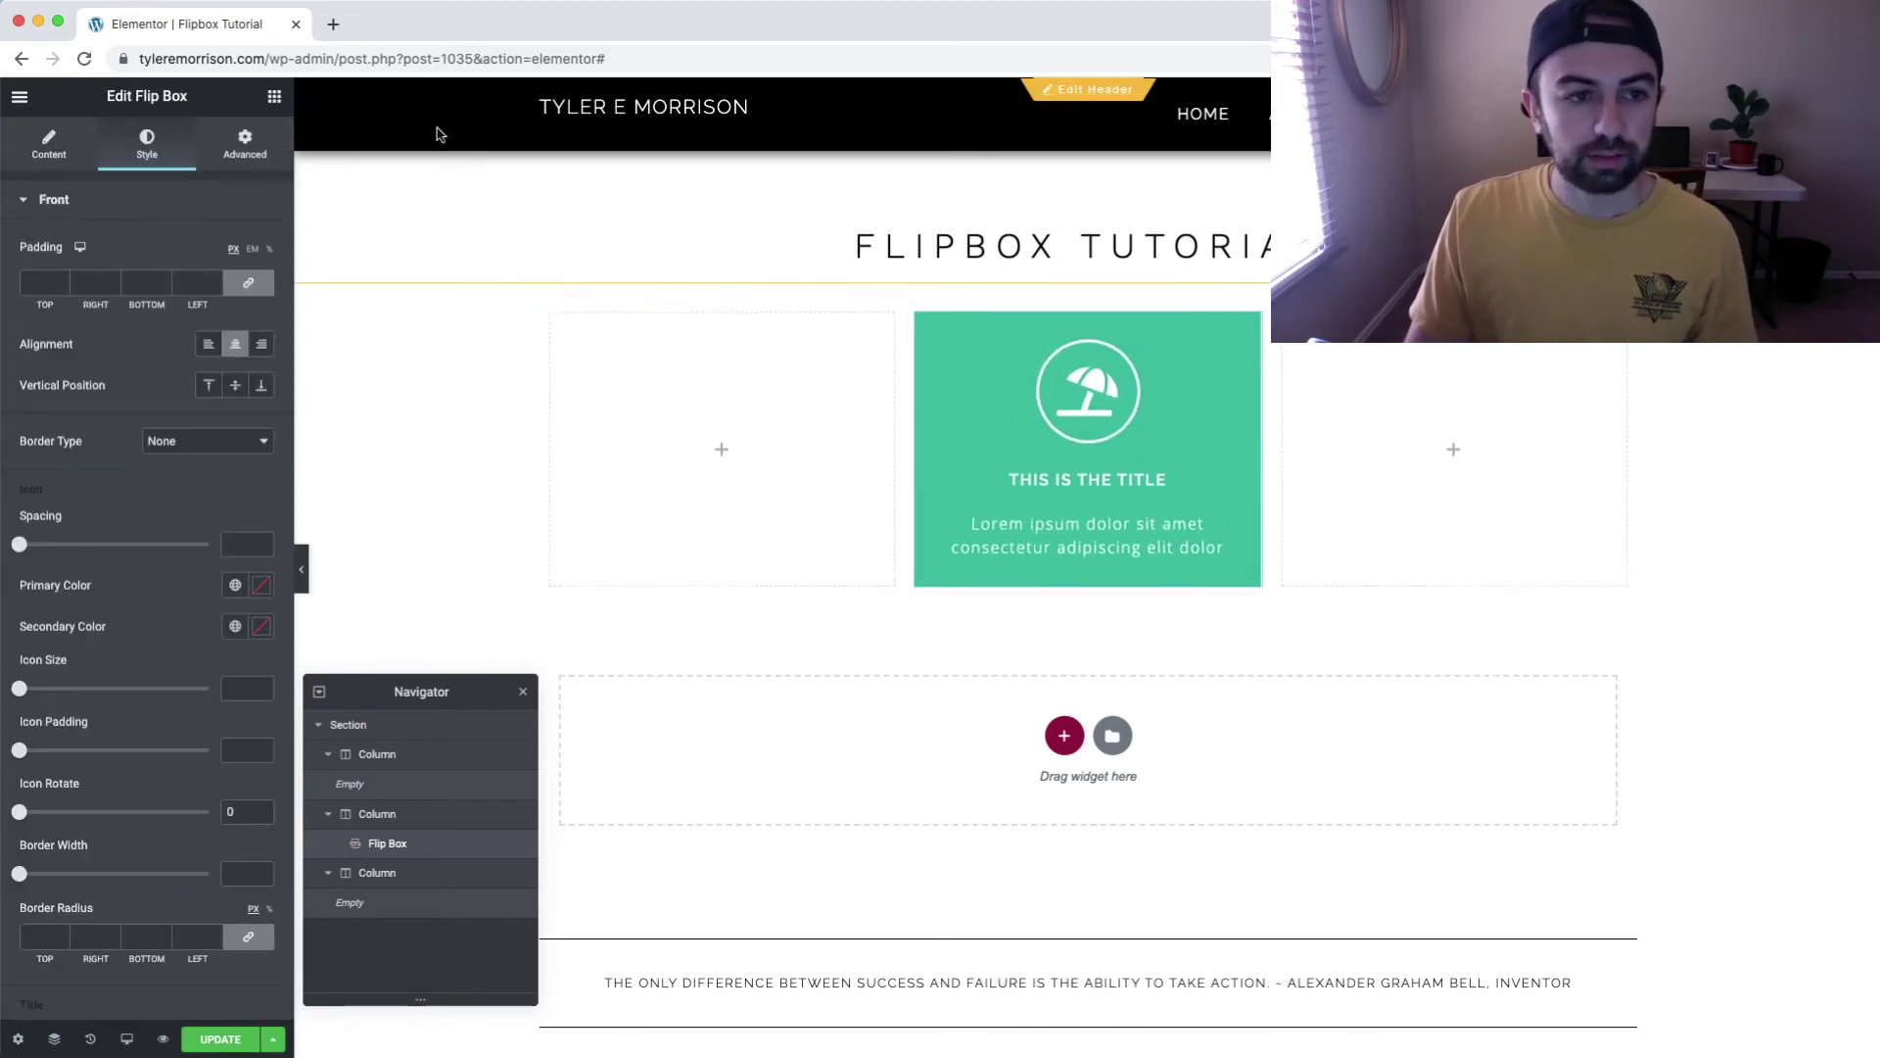
Try a larger icon size on the front and clear the size value.
{"action": "scroll", "coordinate": [177, 633], "scroll_direction": "down", "scroll_amount": 3}
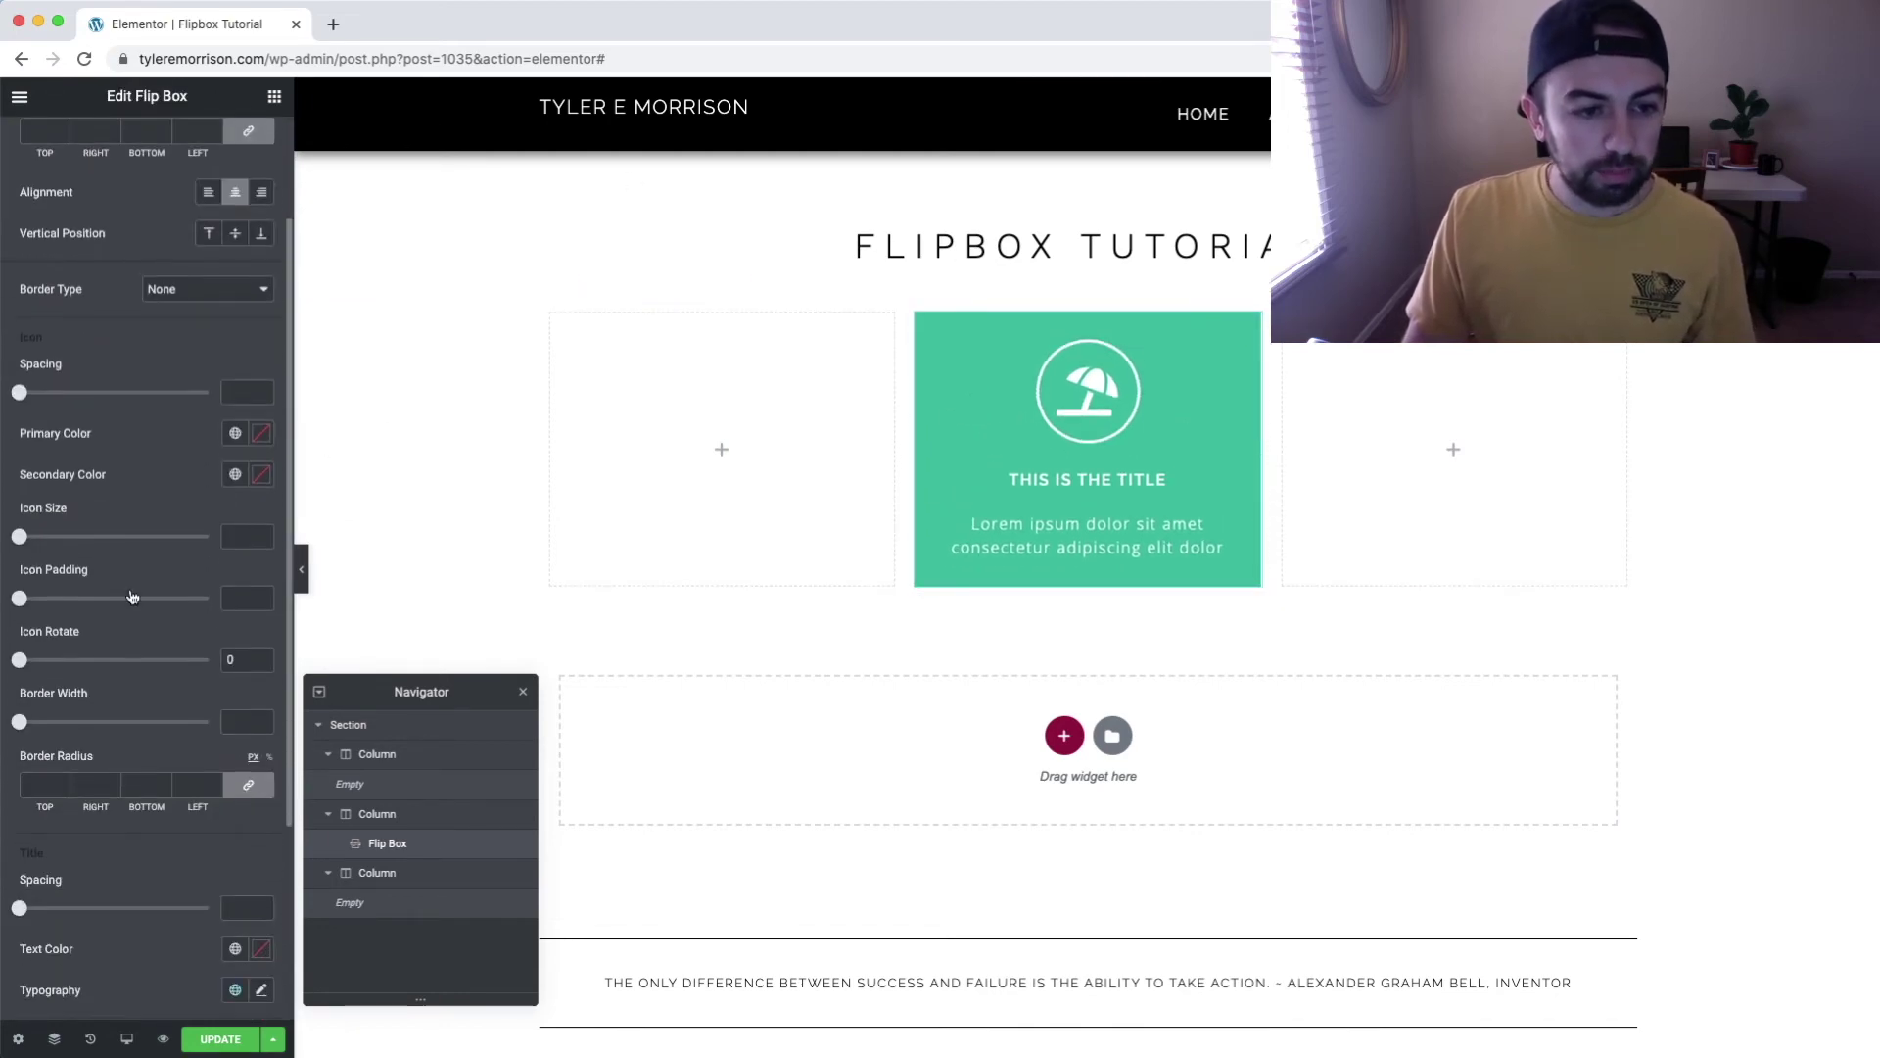
{"action": "mouse_move", "coordinate": [19, 536]}
{"action": "left_mouse_down"}
{"action": "mouse_move", "coordinate": [107, 540]}
{"action": "mouse_move", "coordinate": [53, 542]}
{"action": "left_mouse_up"}
{"action": "double_click", "coordinate": [238, 542]}
{"action": "key", "text": "BackSpace"}
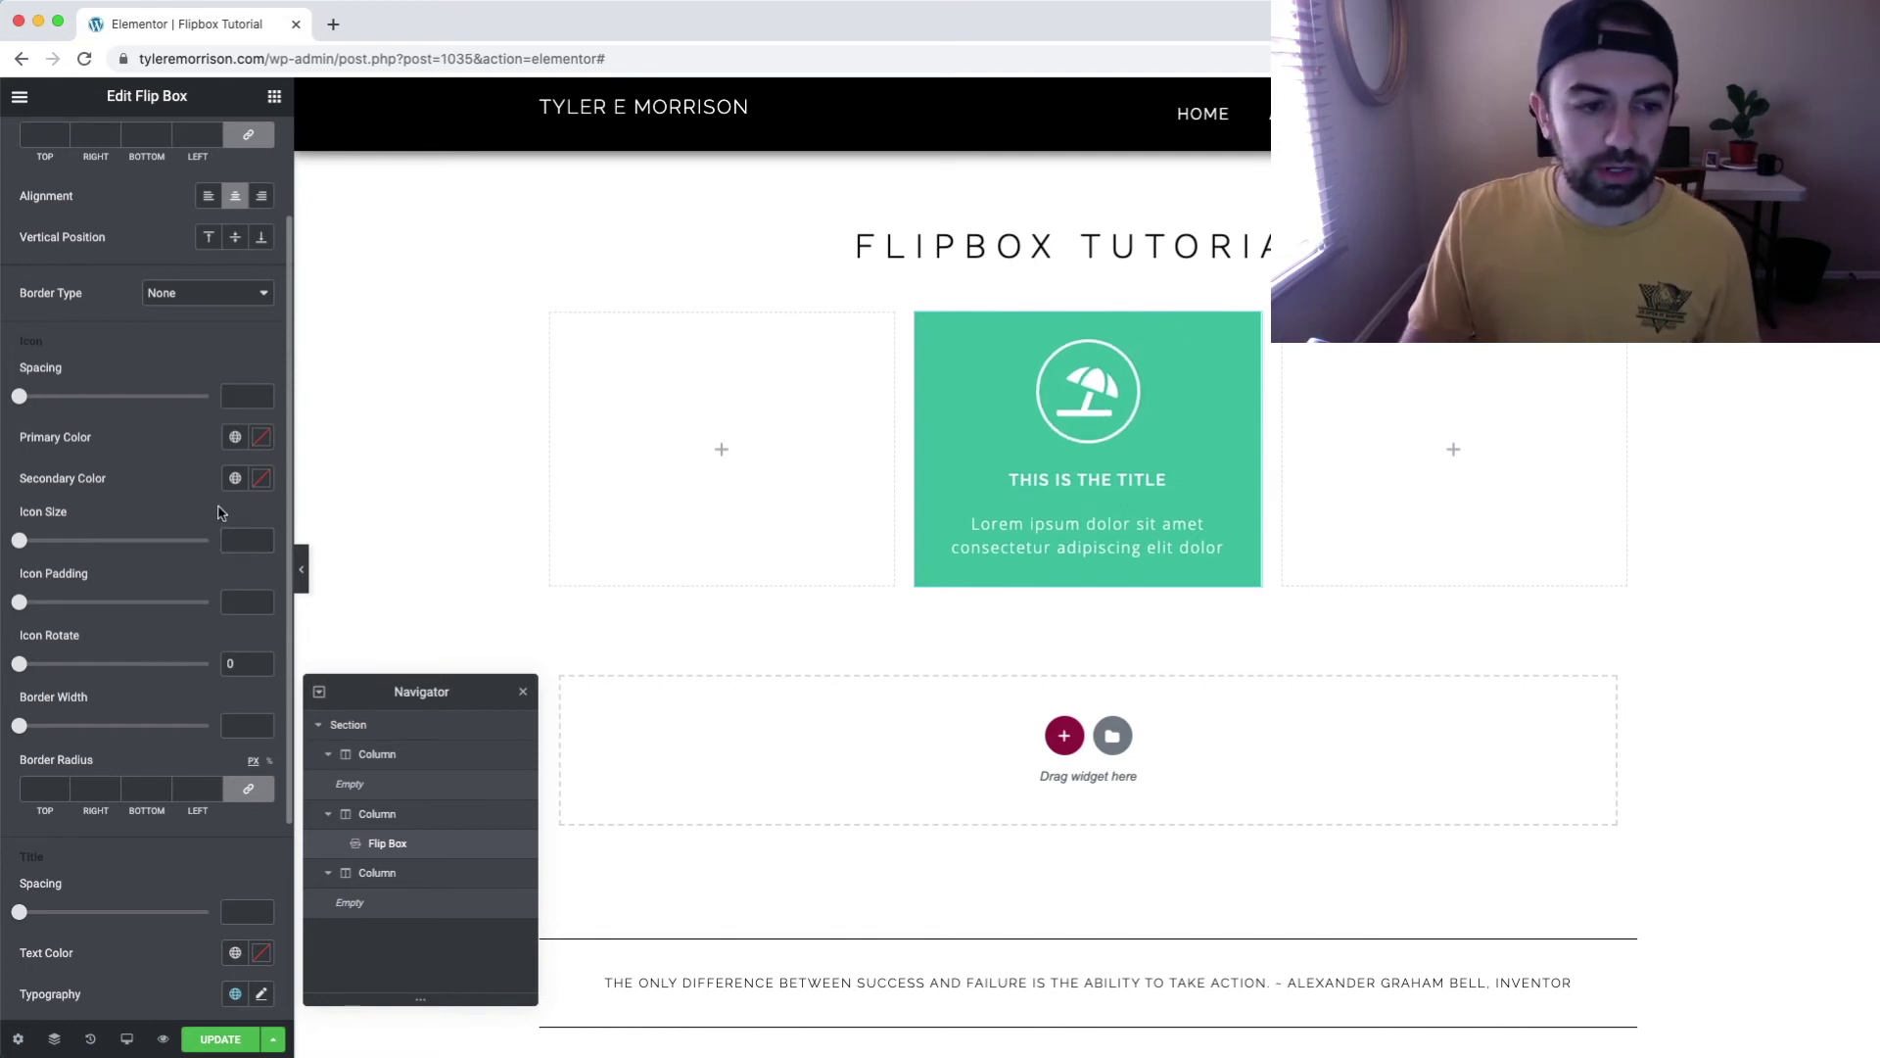
Try icon padding values of 41 and 0 on the front, and clear the padding.
{"action": "left_click_drag", "start_coordinate": [18, 604], "coordinate": [96, 604]}
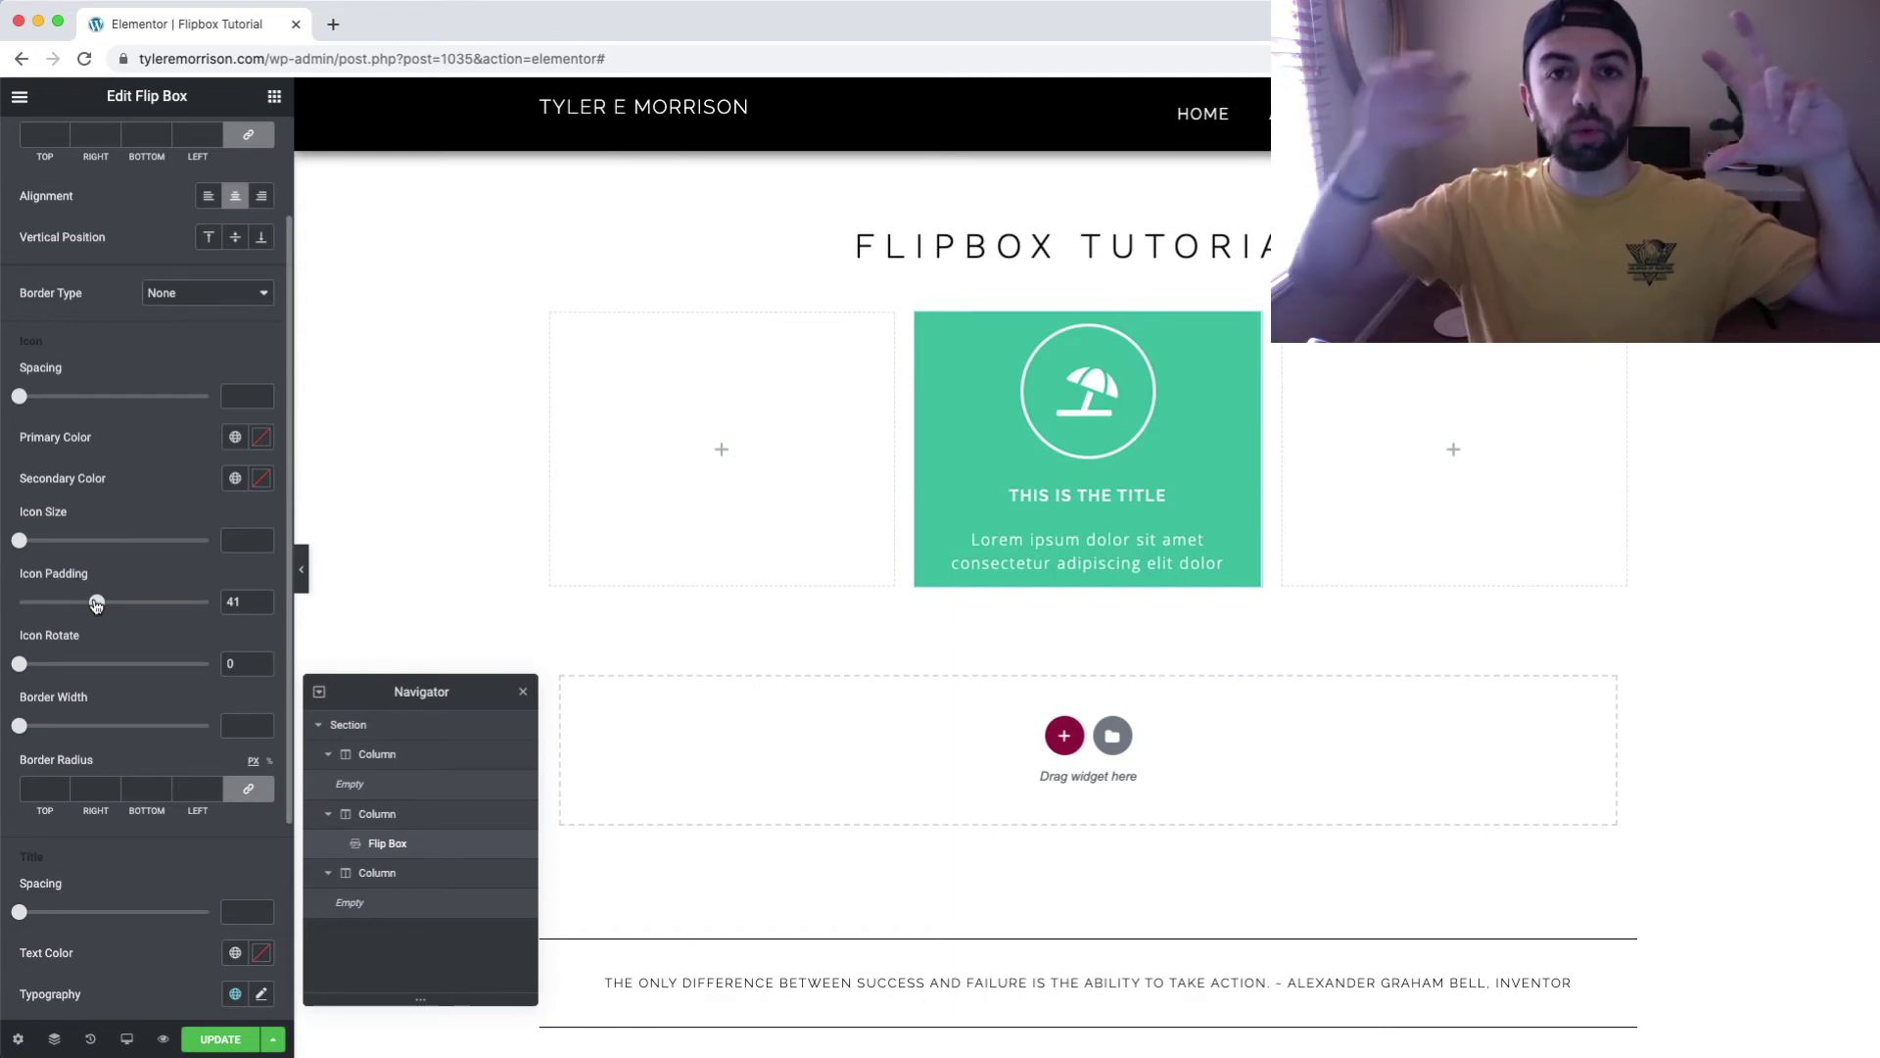
{"action": "left_click_drag", "start_coordinate": [93, 603], "coordinate": [15, 604]}
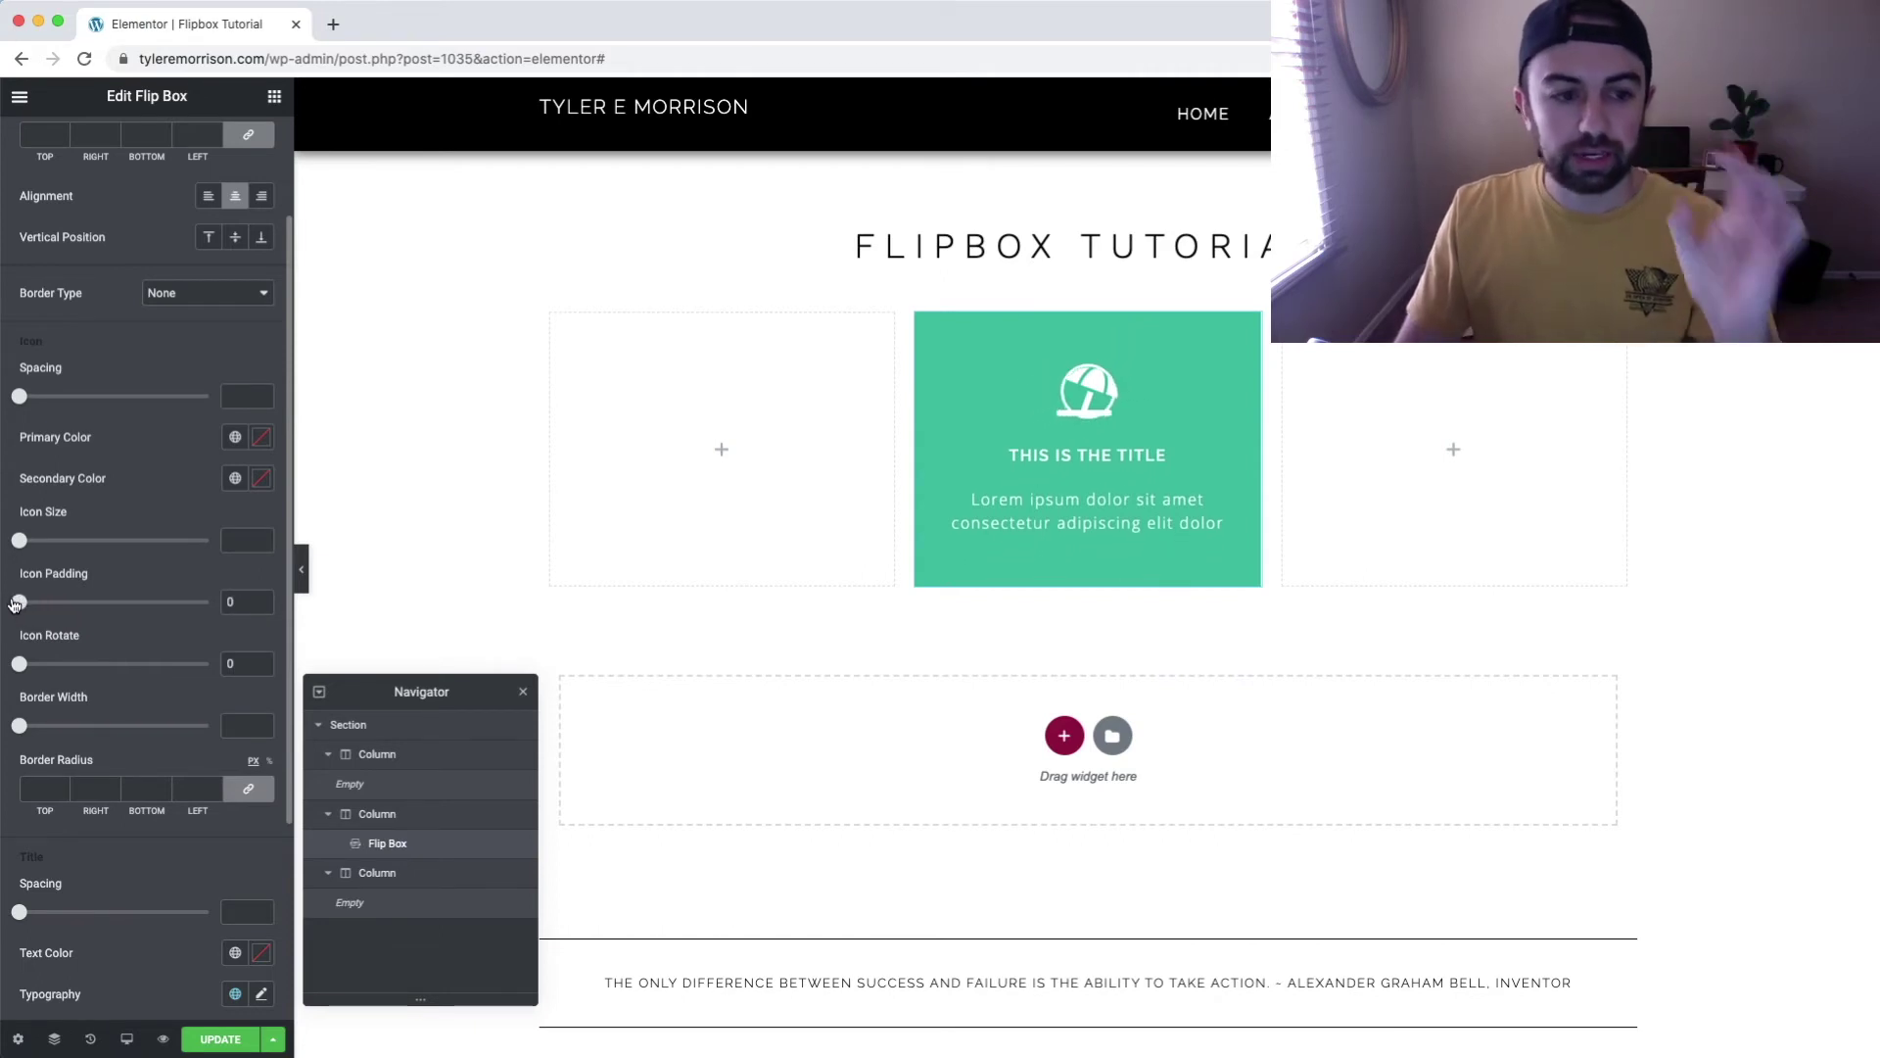
{"action": "left_click_drag", "start_coordinate": [241, 597], "coordinate": [196, 598]}
{"action": "key", "text": "BackSpace"}
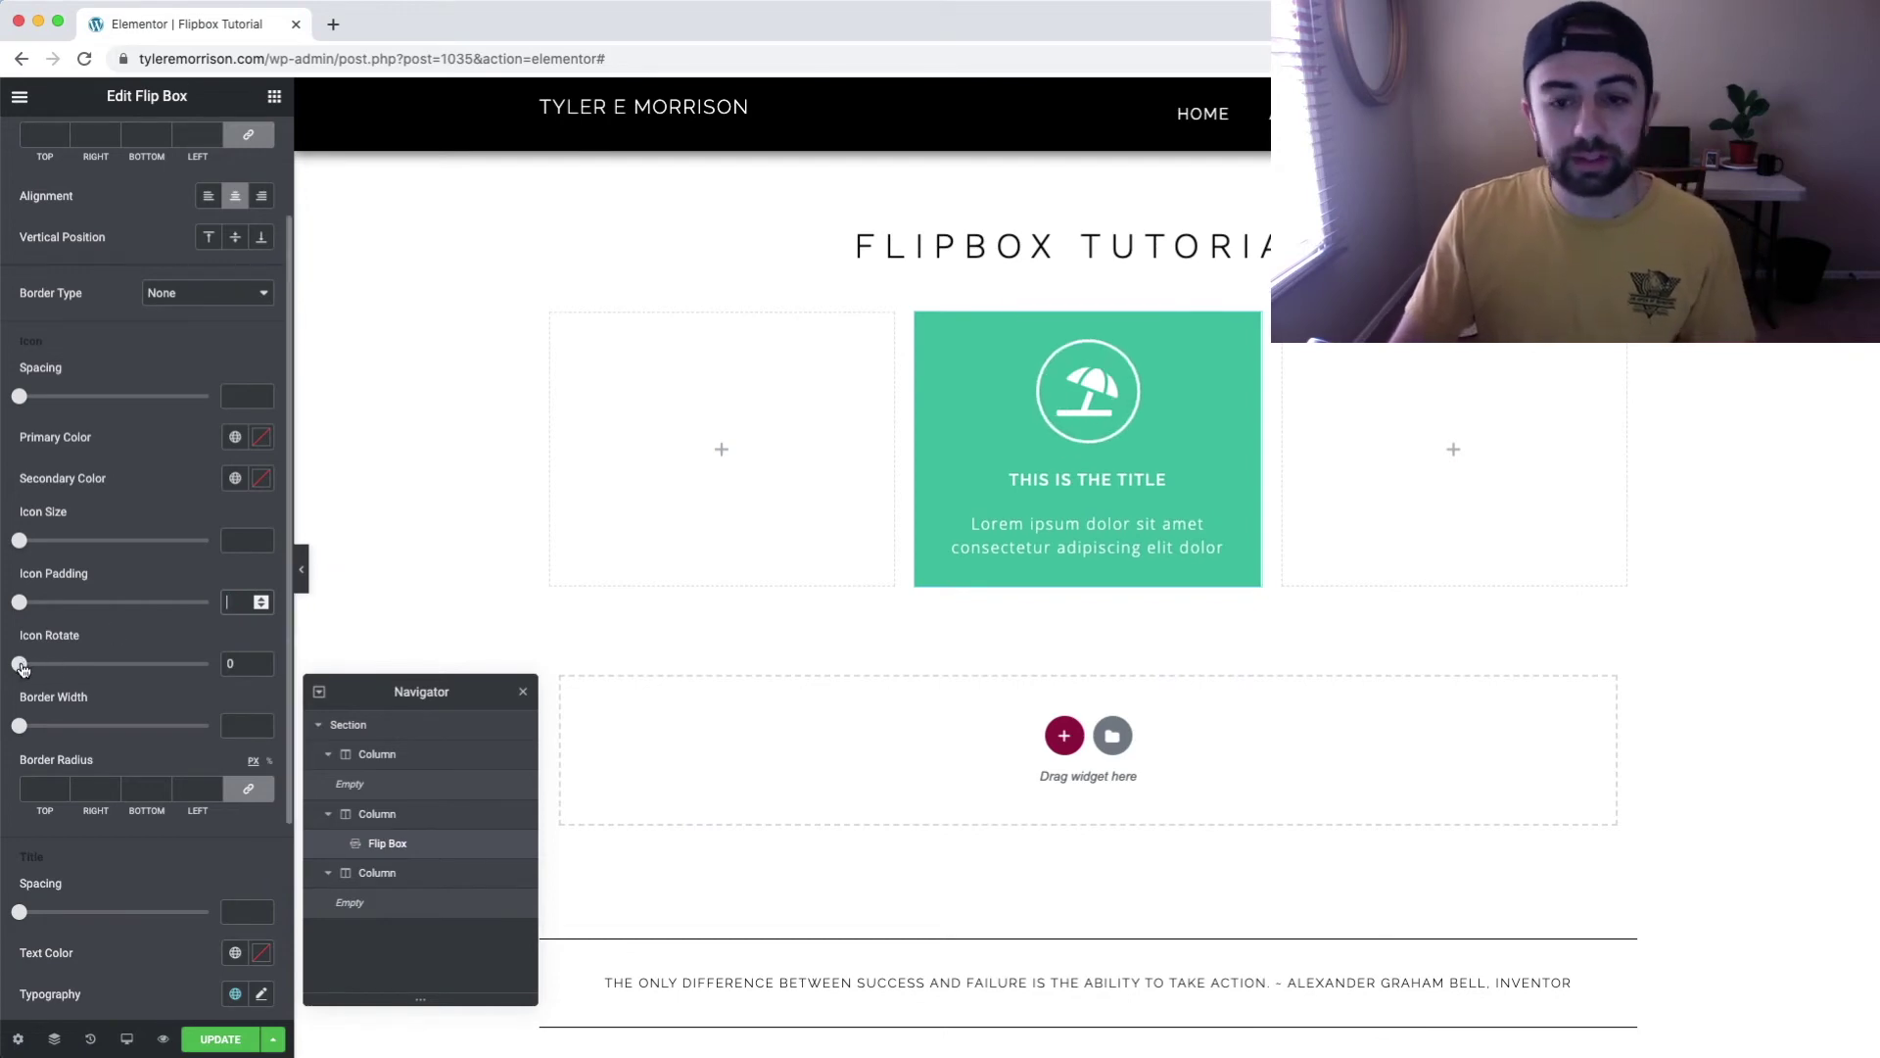
Try rotating the front icon to 360 degrees and clear the rotation value.
{"action": "left_click_drag", "start_coordinate": [20, 665], "coordinate": [231, 669]}
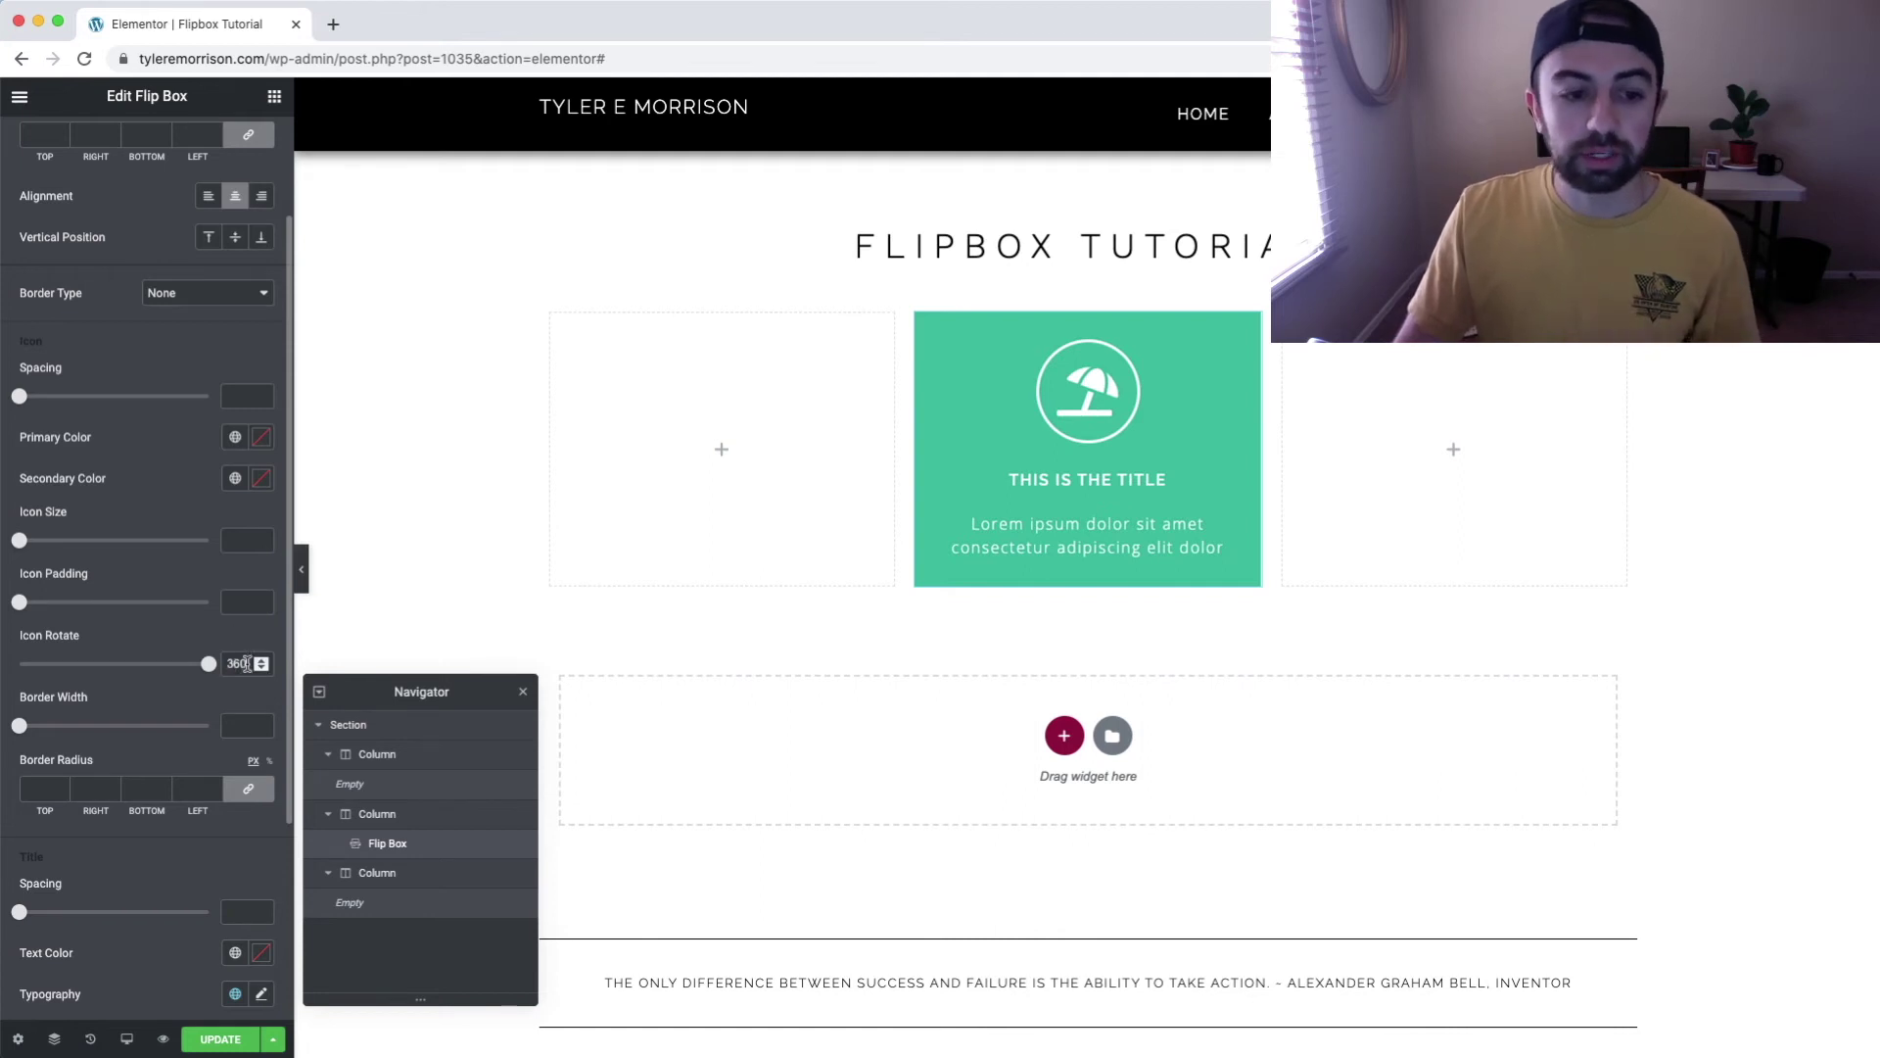
{"action": "double_click", "coordinate": [248, 664]}
{"action": "key", "text": "BackSpace"}
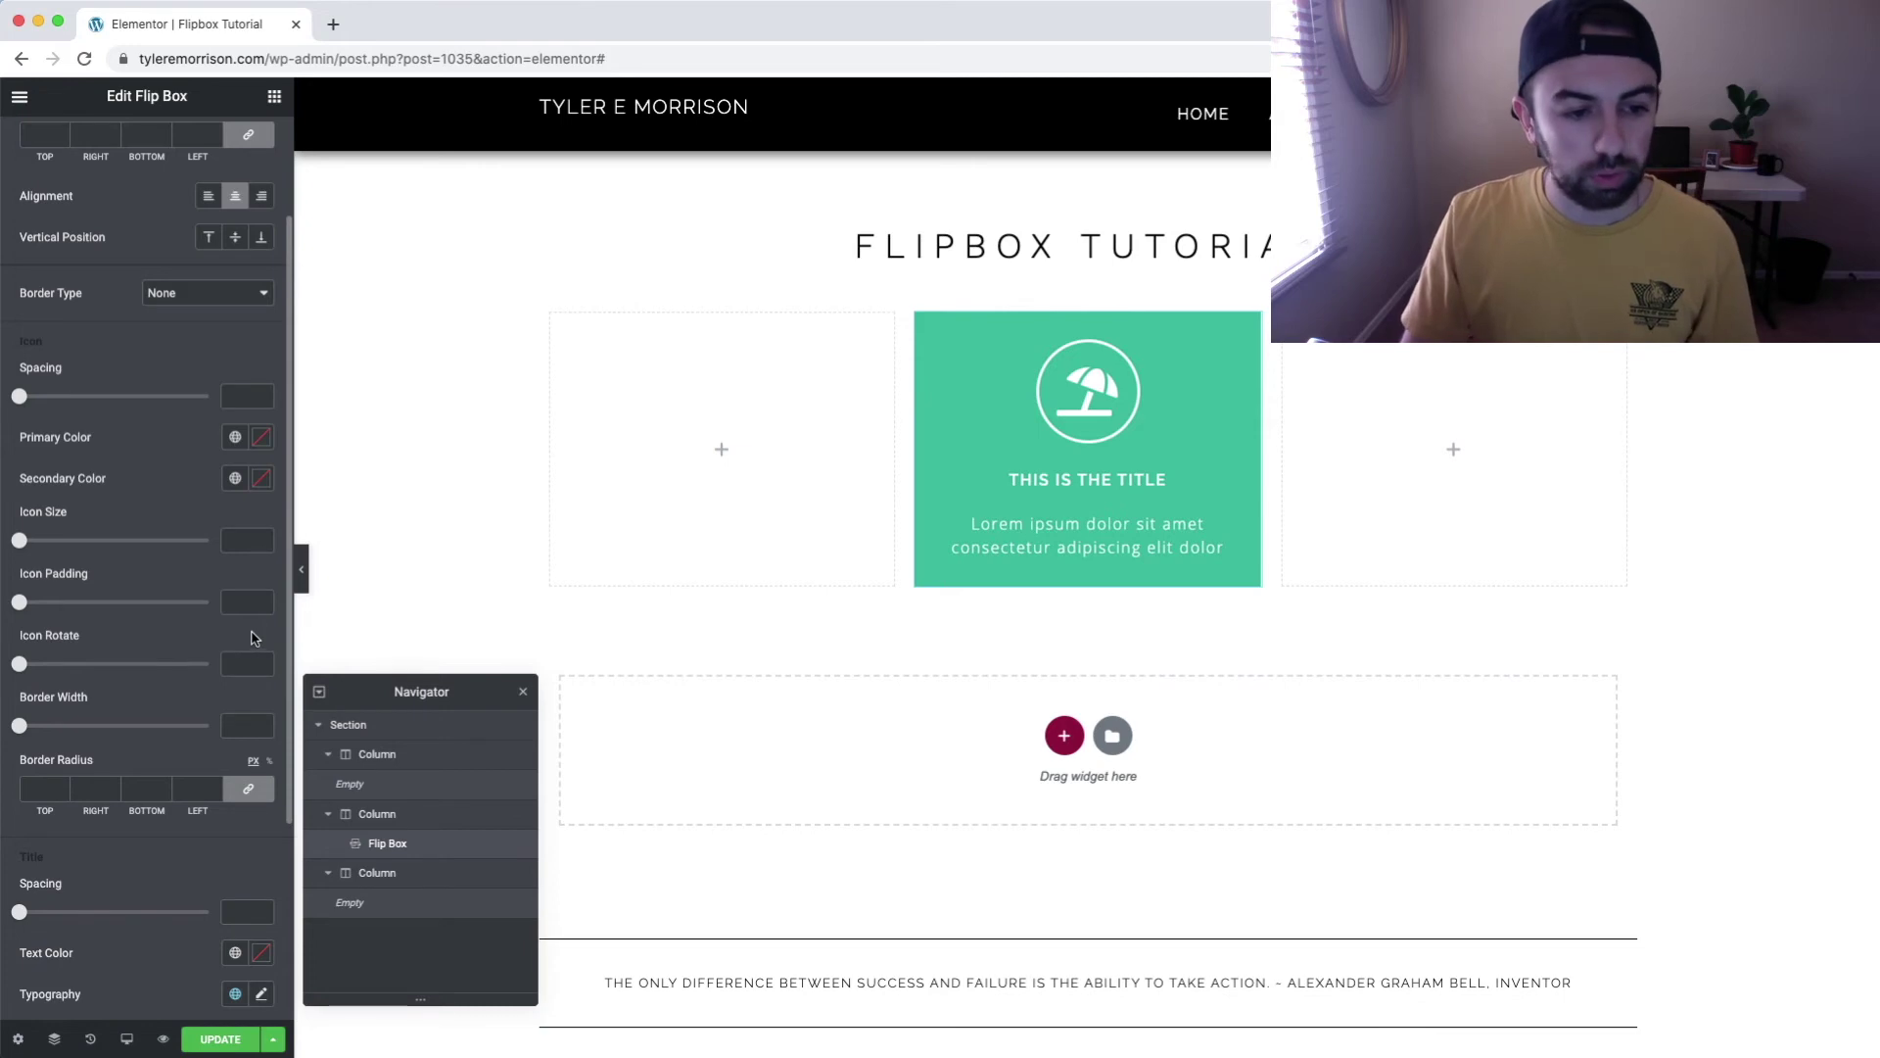
Set the front icon's border width to 10.
{"action": "mouse_move", "coordinate": [19, 725]}
{"action": "left_mouse_down"}
{"action": "mouse_move", "coordinate": [57, 728]}
{"action": "mouse_move", "coordinate": [41, 726]}
{"action": "left_mouse_up"}
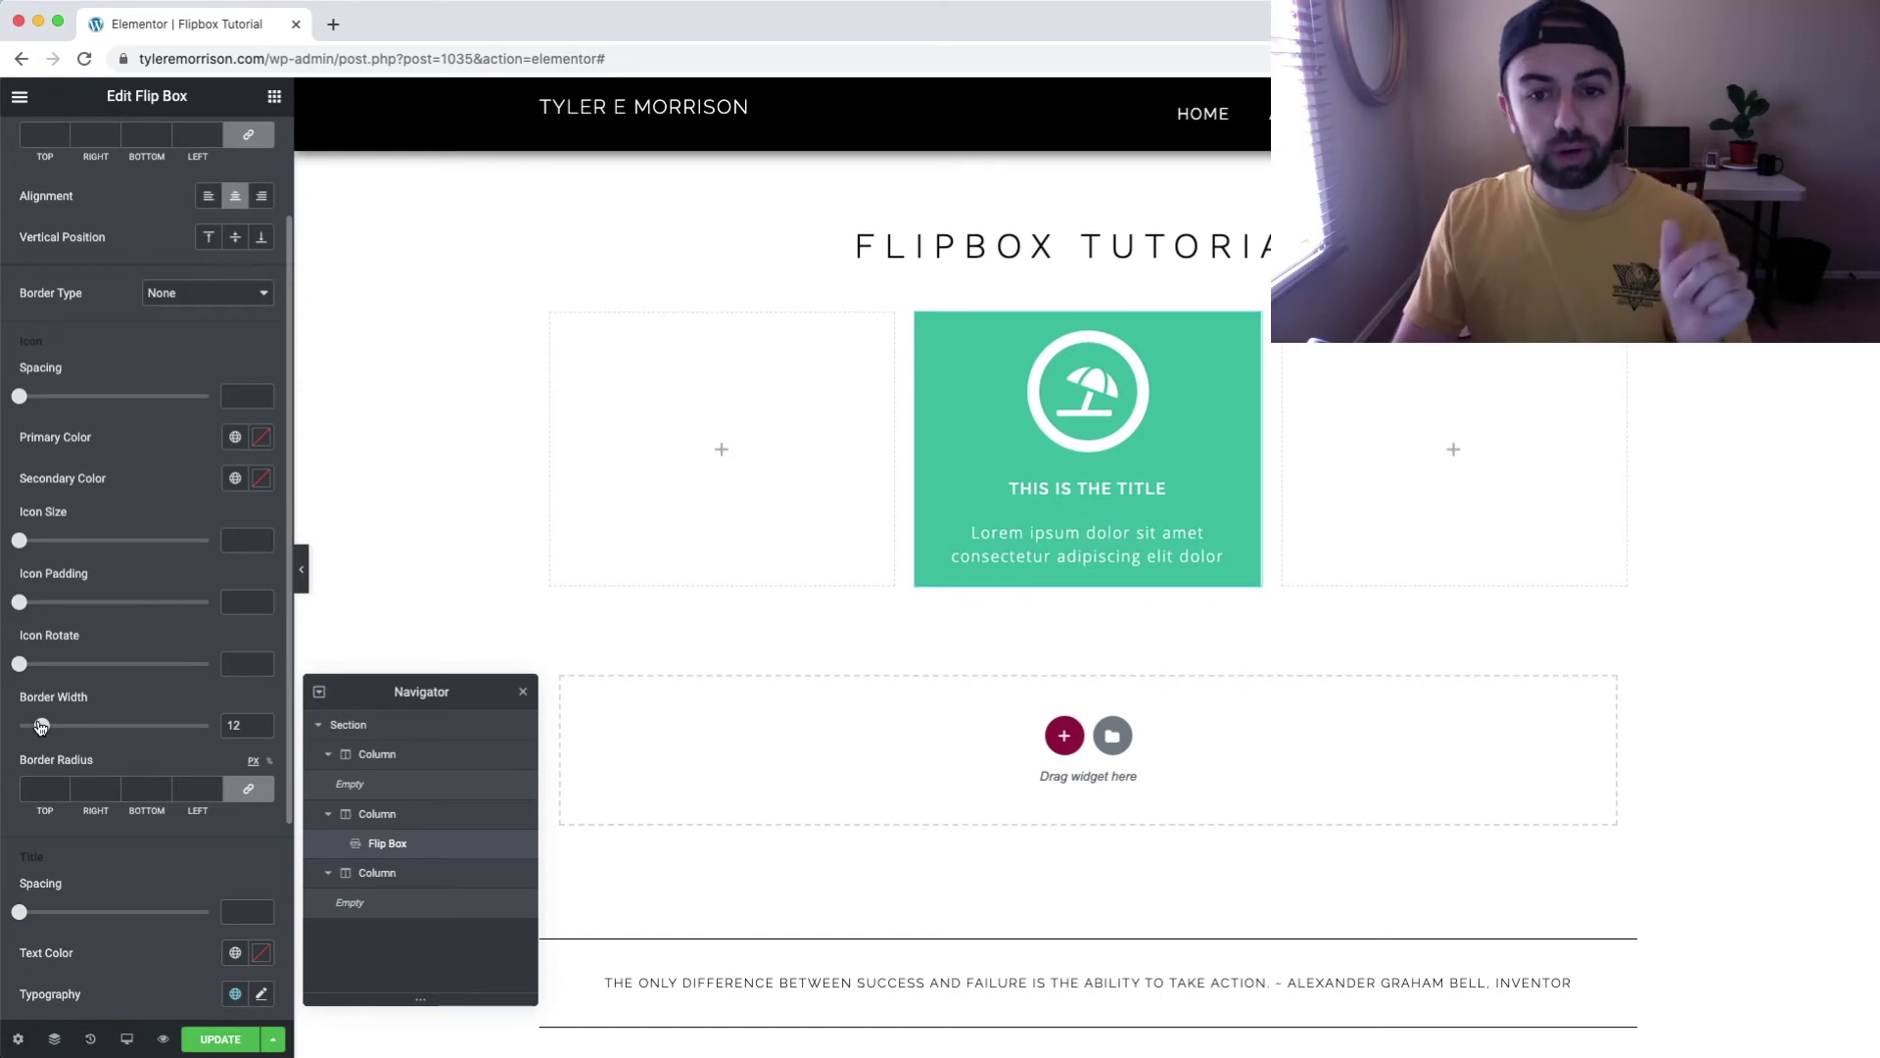
{"action": "left_click_drag", "start_coordinate": [41, 726], "coordinate": [37, 726]}
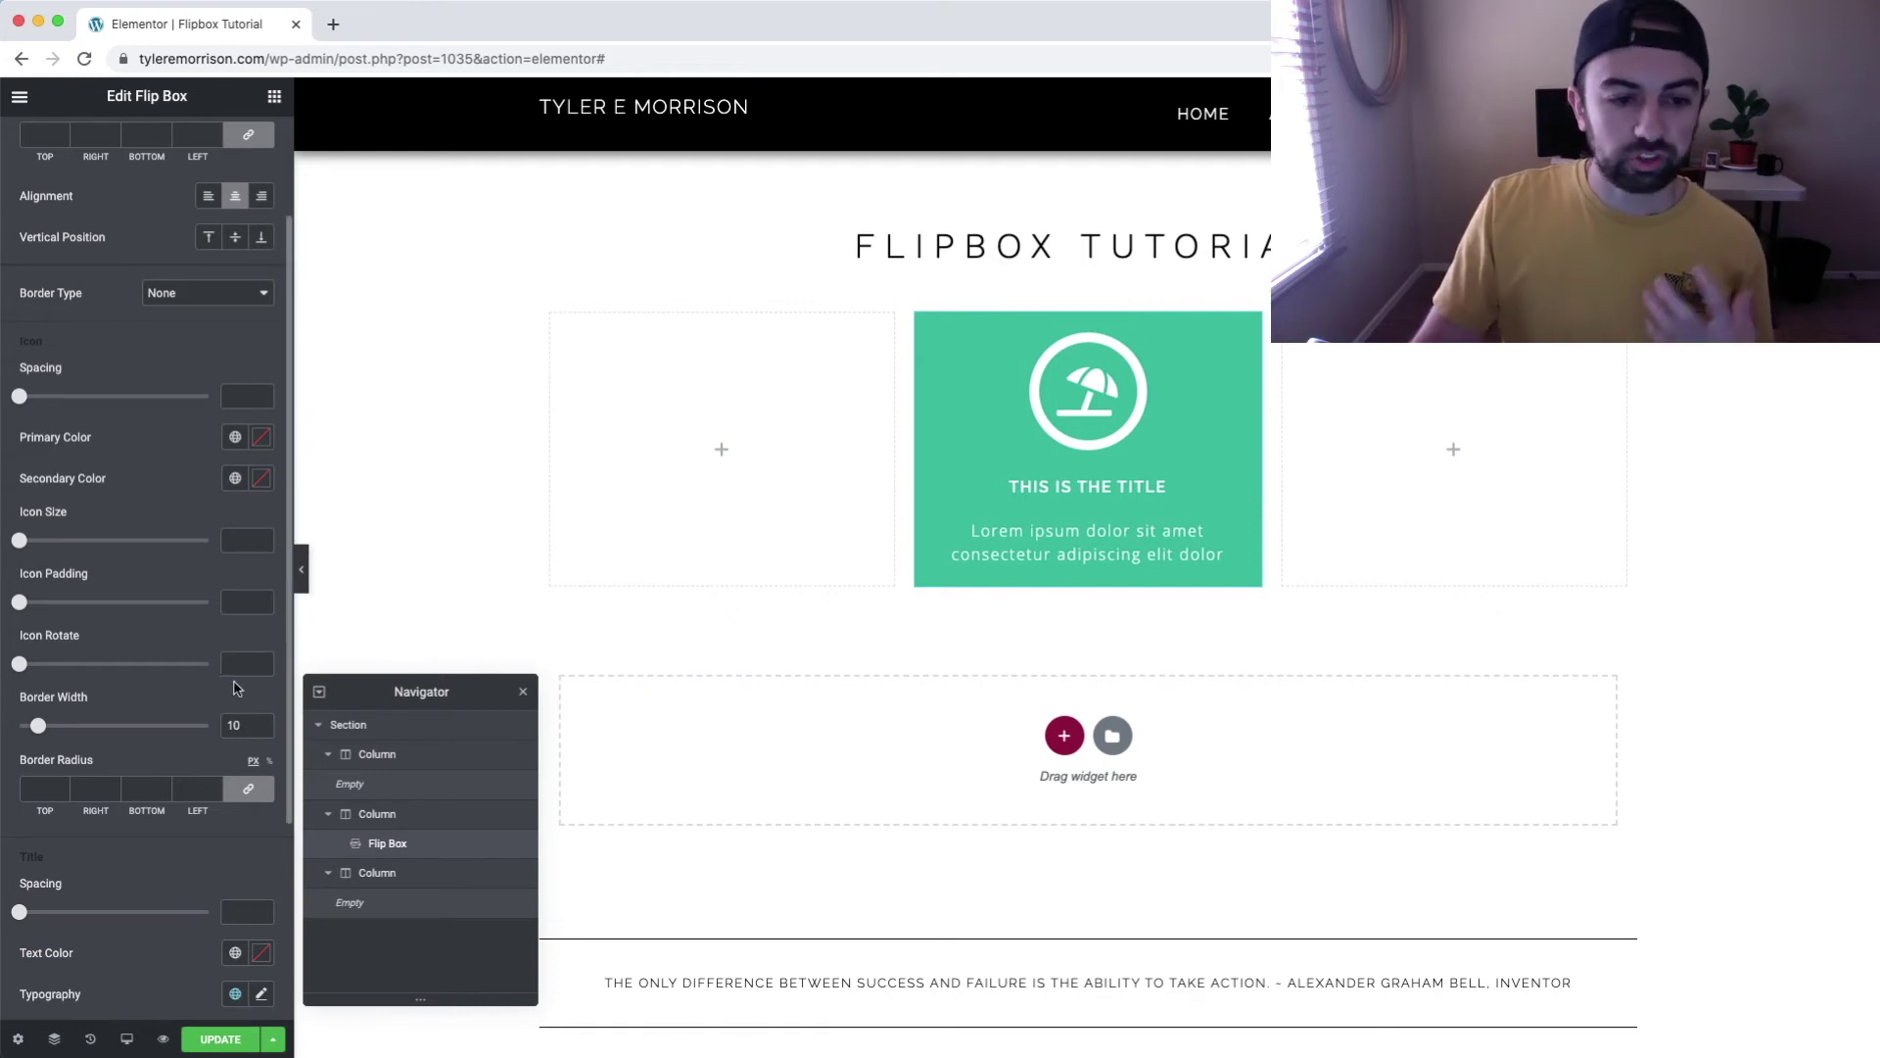
Try a front title spacing of 84 and clear the spacing value.
{"action": "scroll", "coordinate": [108, 699], "scroll_direction": "down", "scroll_amount": 3}
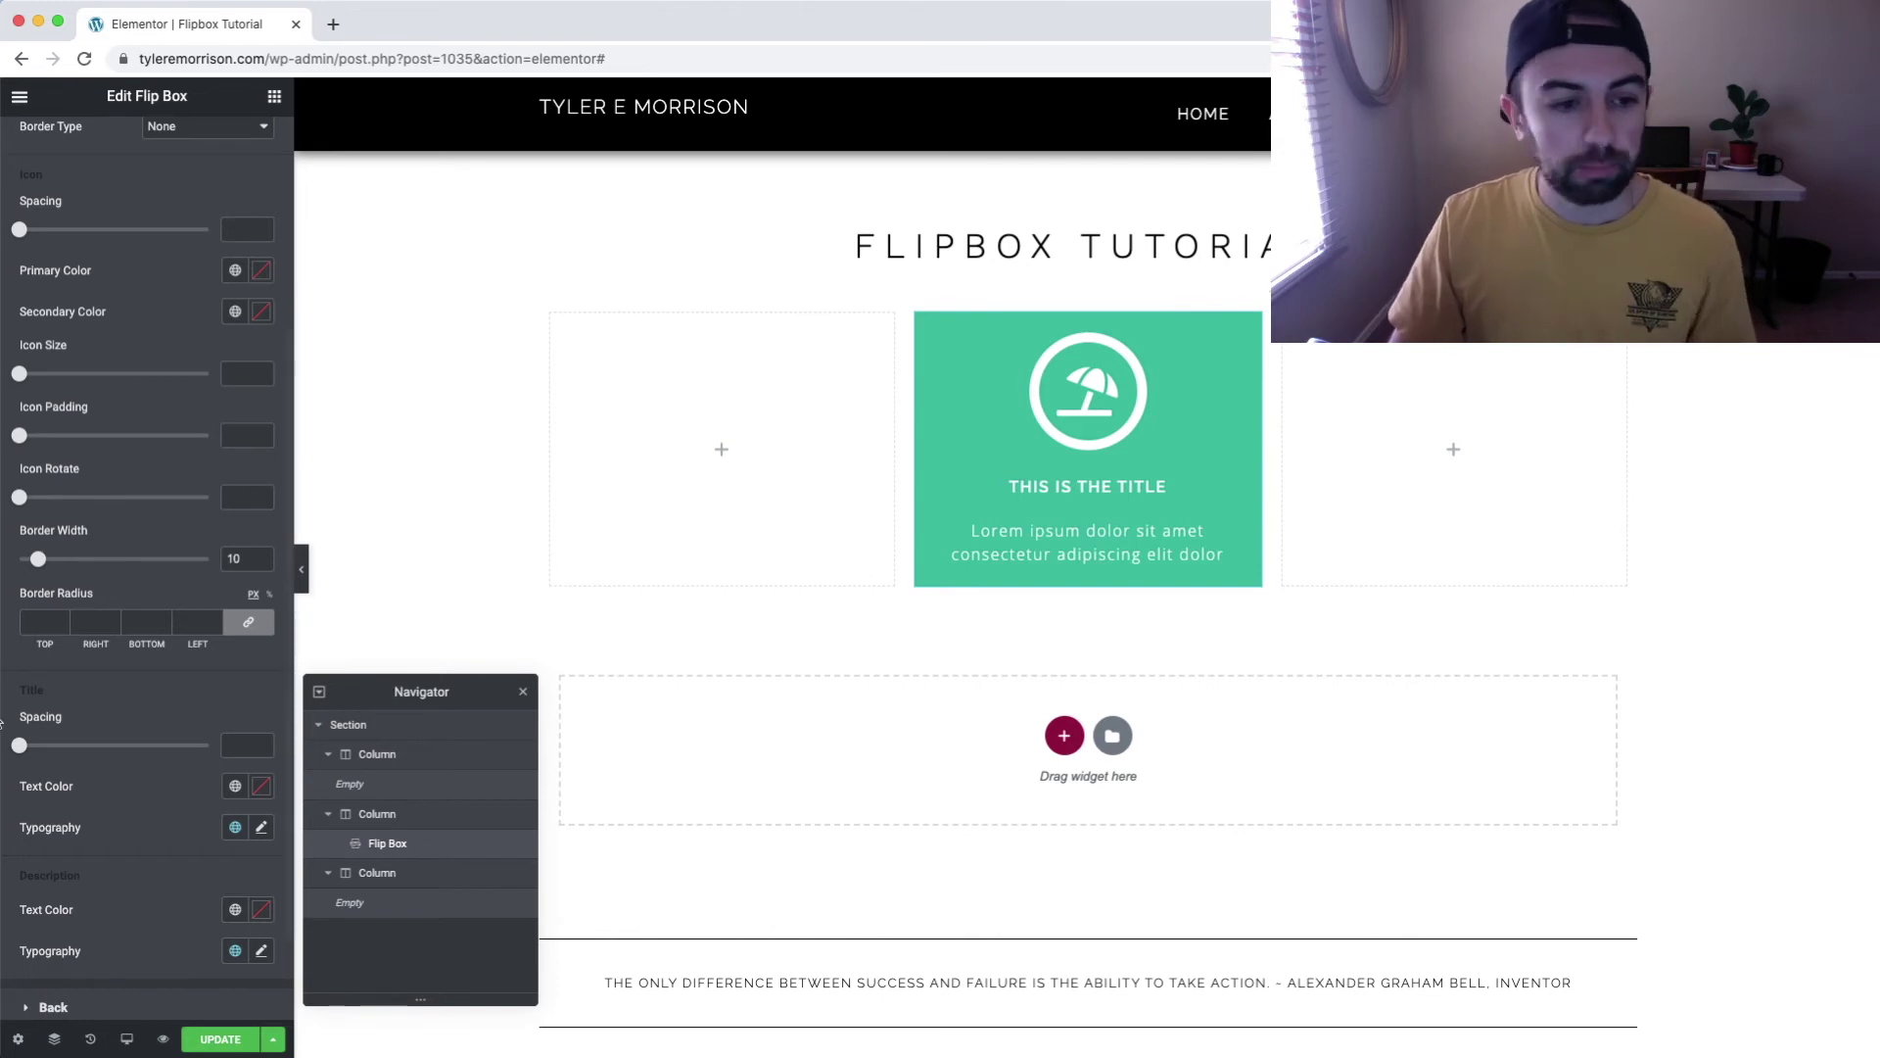
{"action": "scroll", "coordinate": [161, 632], "scroll_direction": "down", "scroll_amount": 3}
{"action": "left_click_drag", "start_coordinate": [21, 623], "coordinate": [185, 625]}
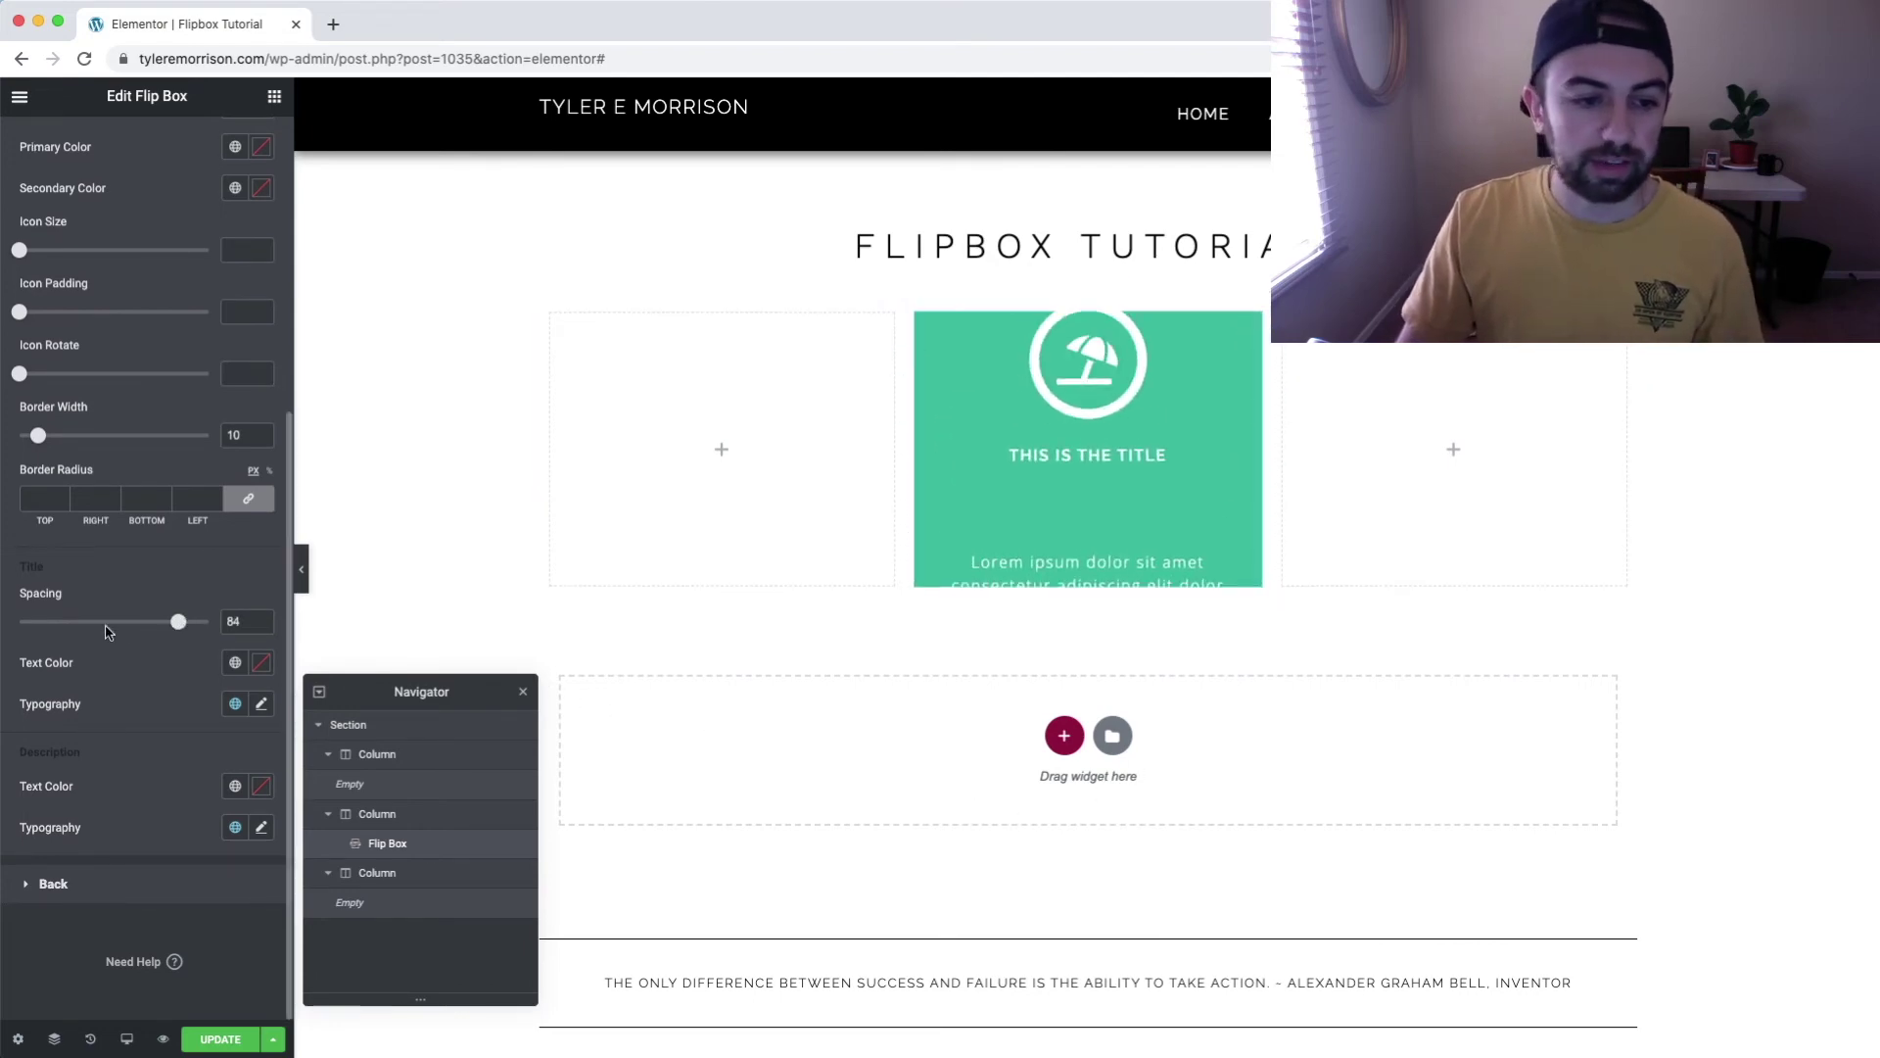
{"action": "key", "text": "BackSpace"}
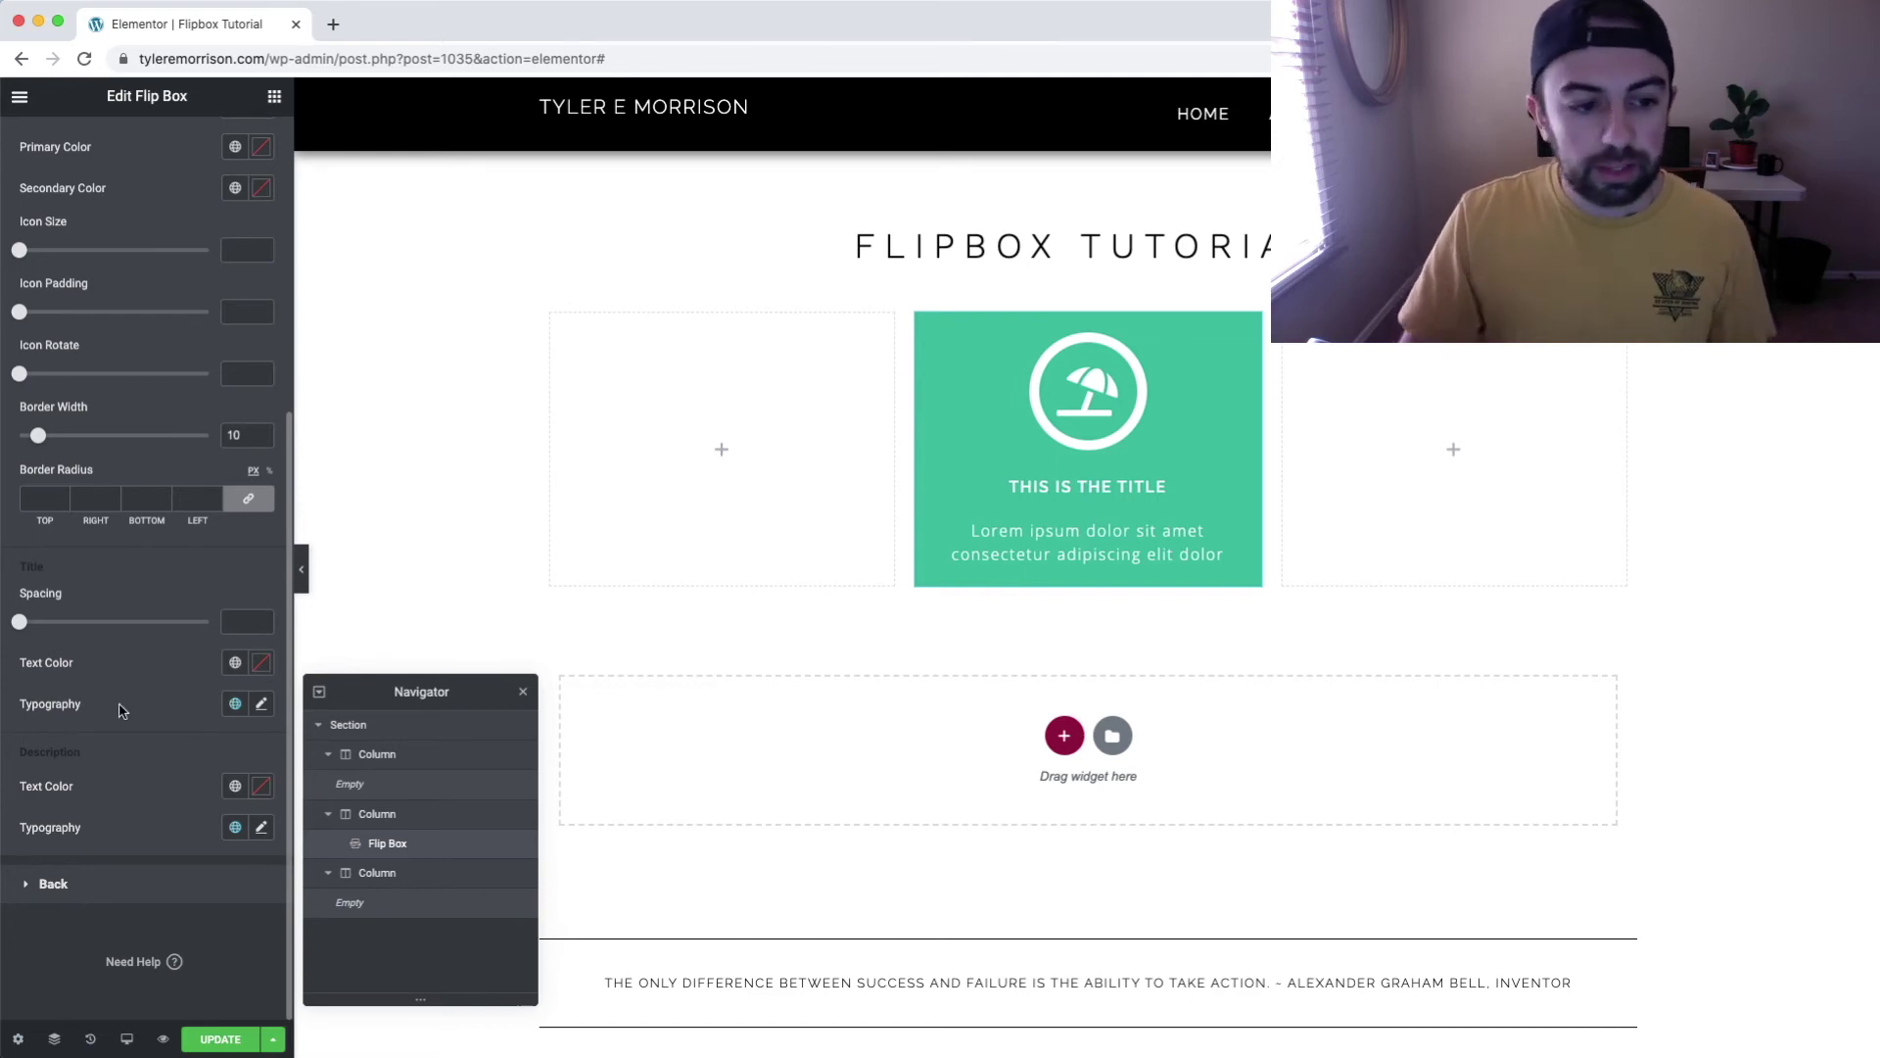
Review the global font options for the front title's typography.
{"action": "left_click", "coordinate": [235, 705]}
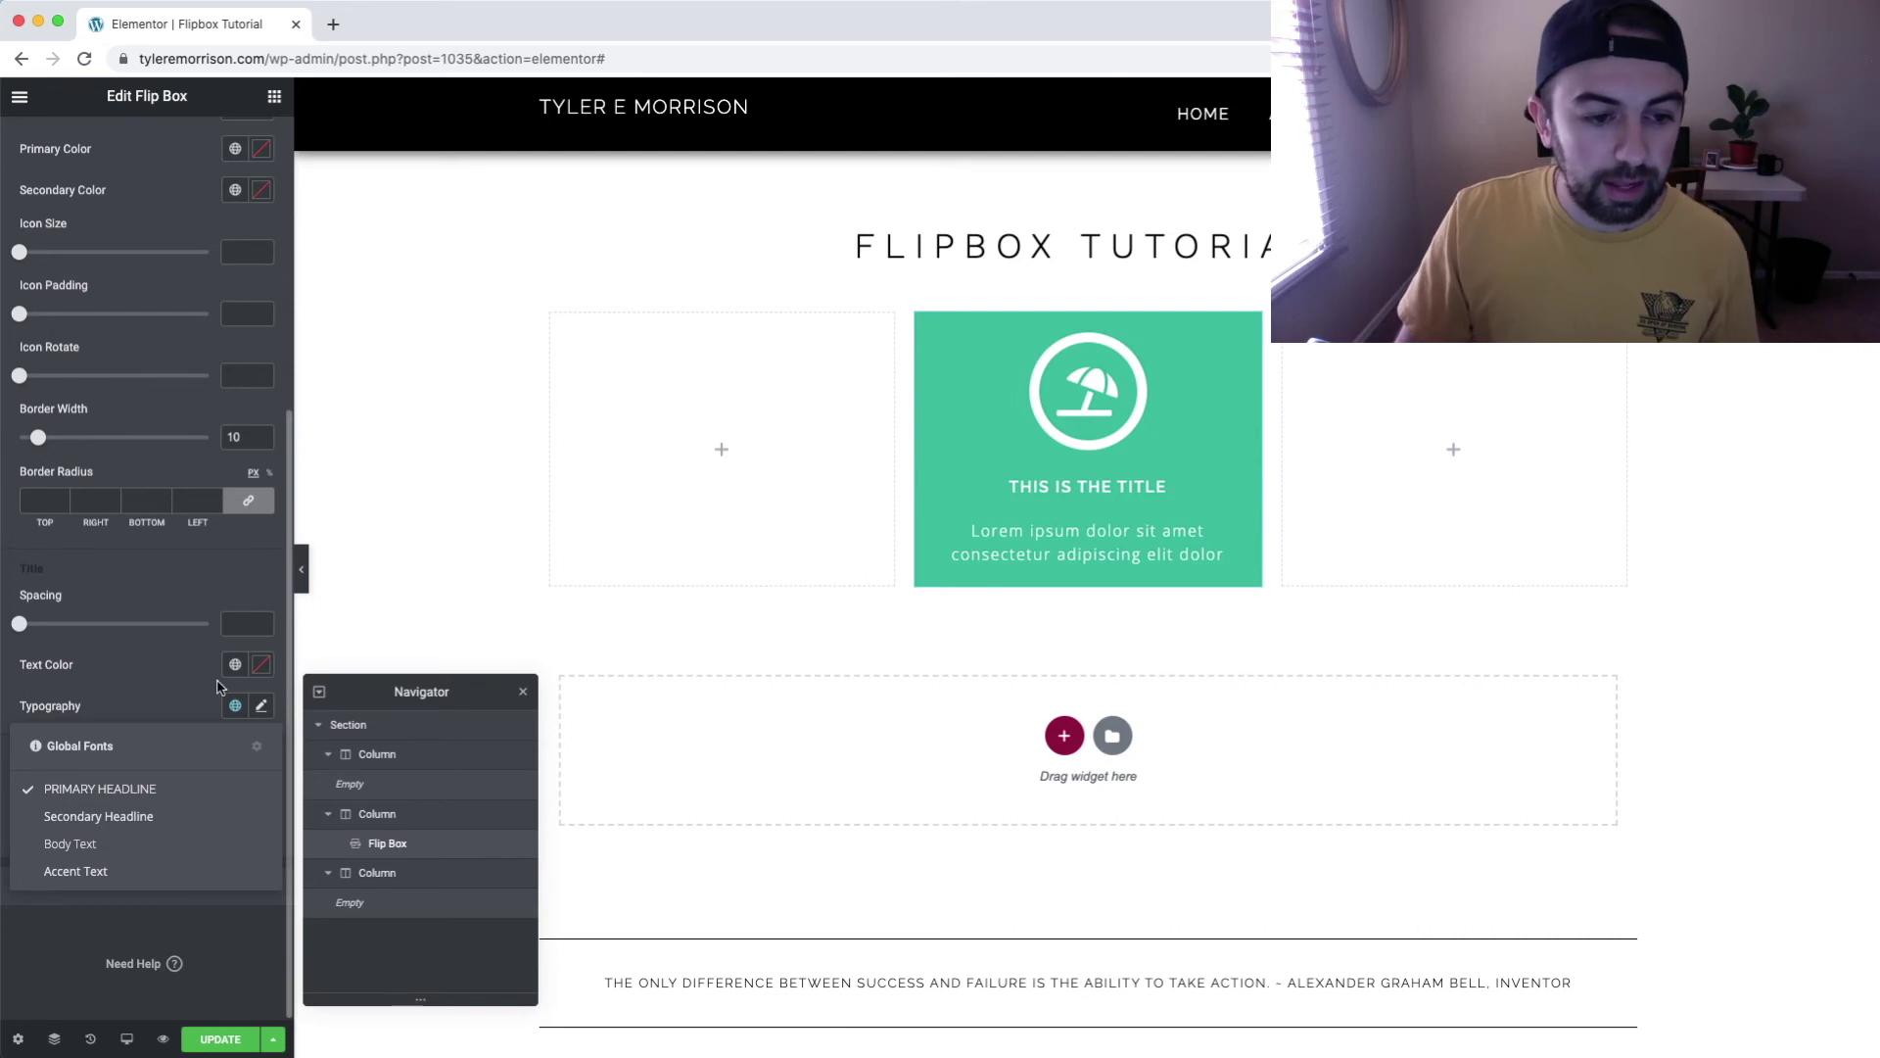
{"action": "left_click", "coordinate": [236, 706]}
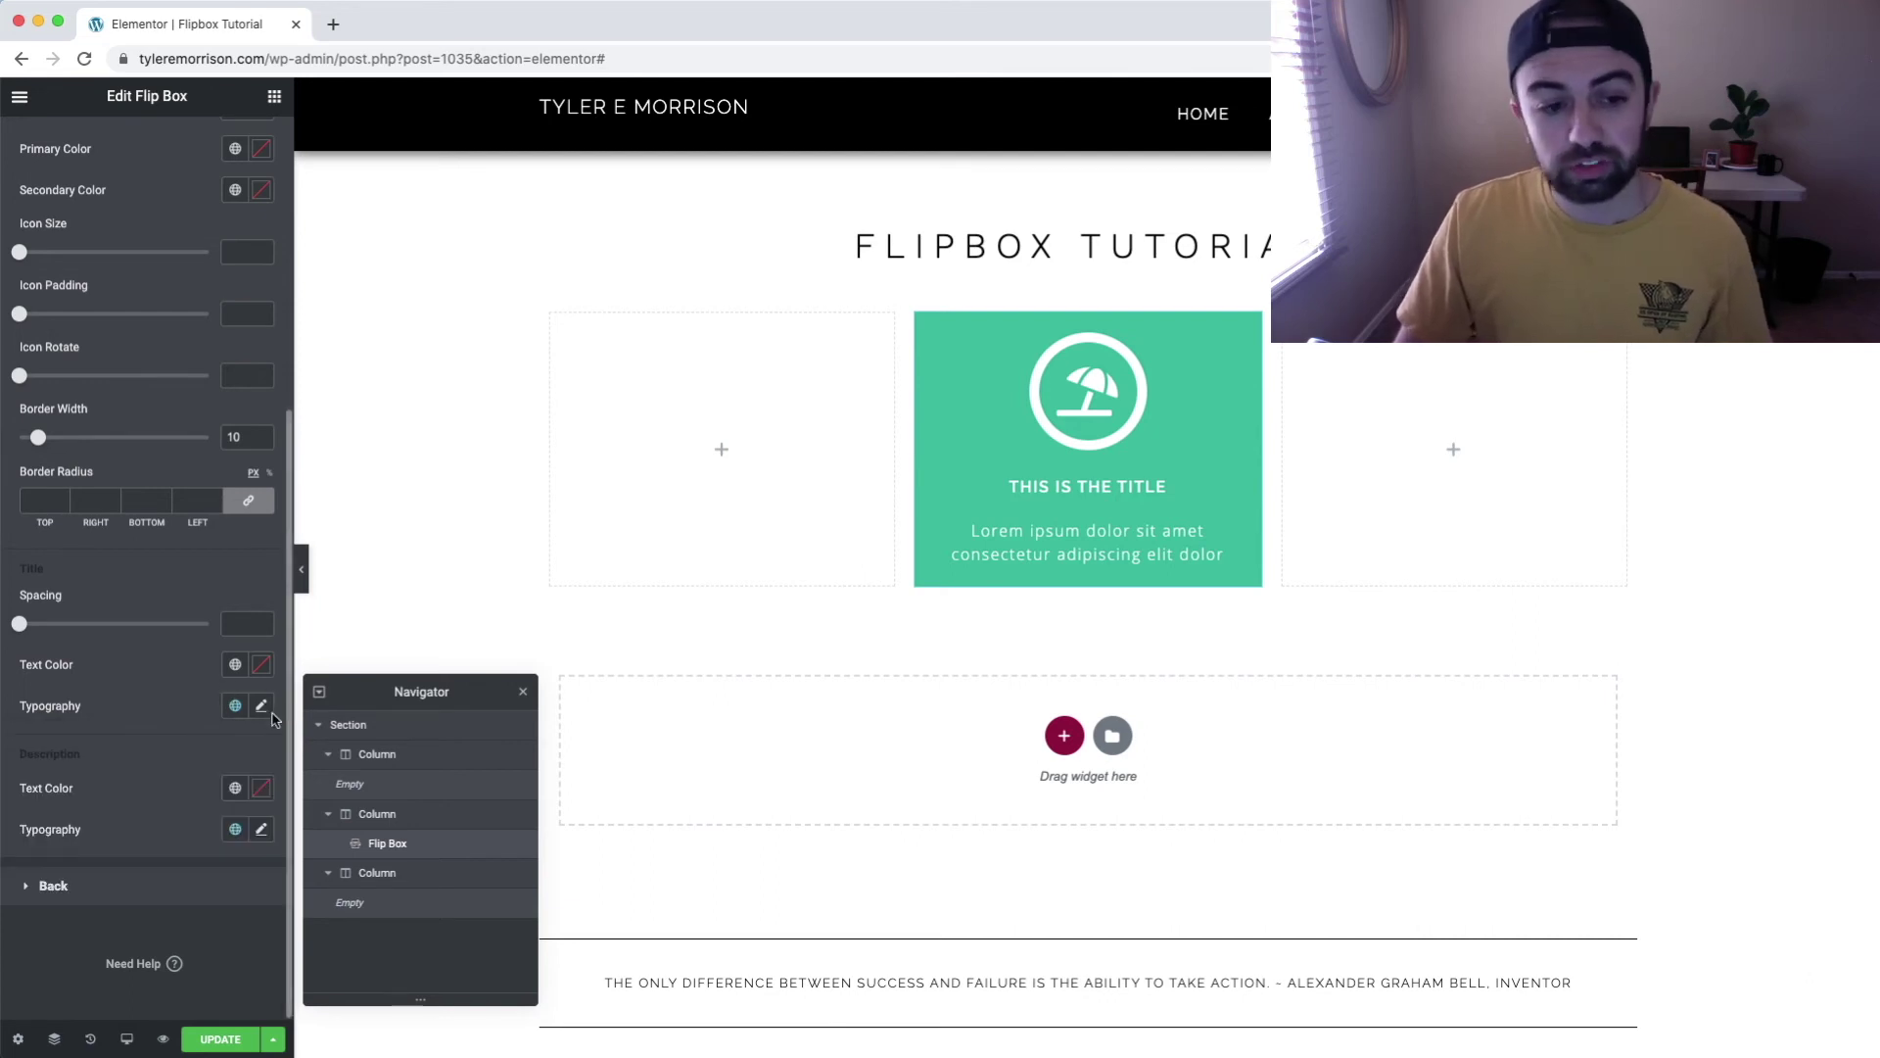
Try a font weight of 900 in the front title's custom typography and return the weight to Default.
{"action": "left_click", "coordinate": [262, 707]}
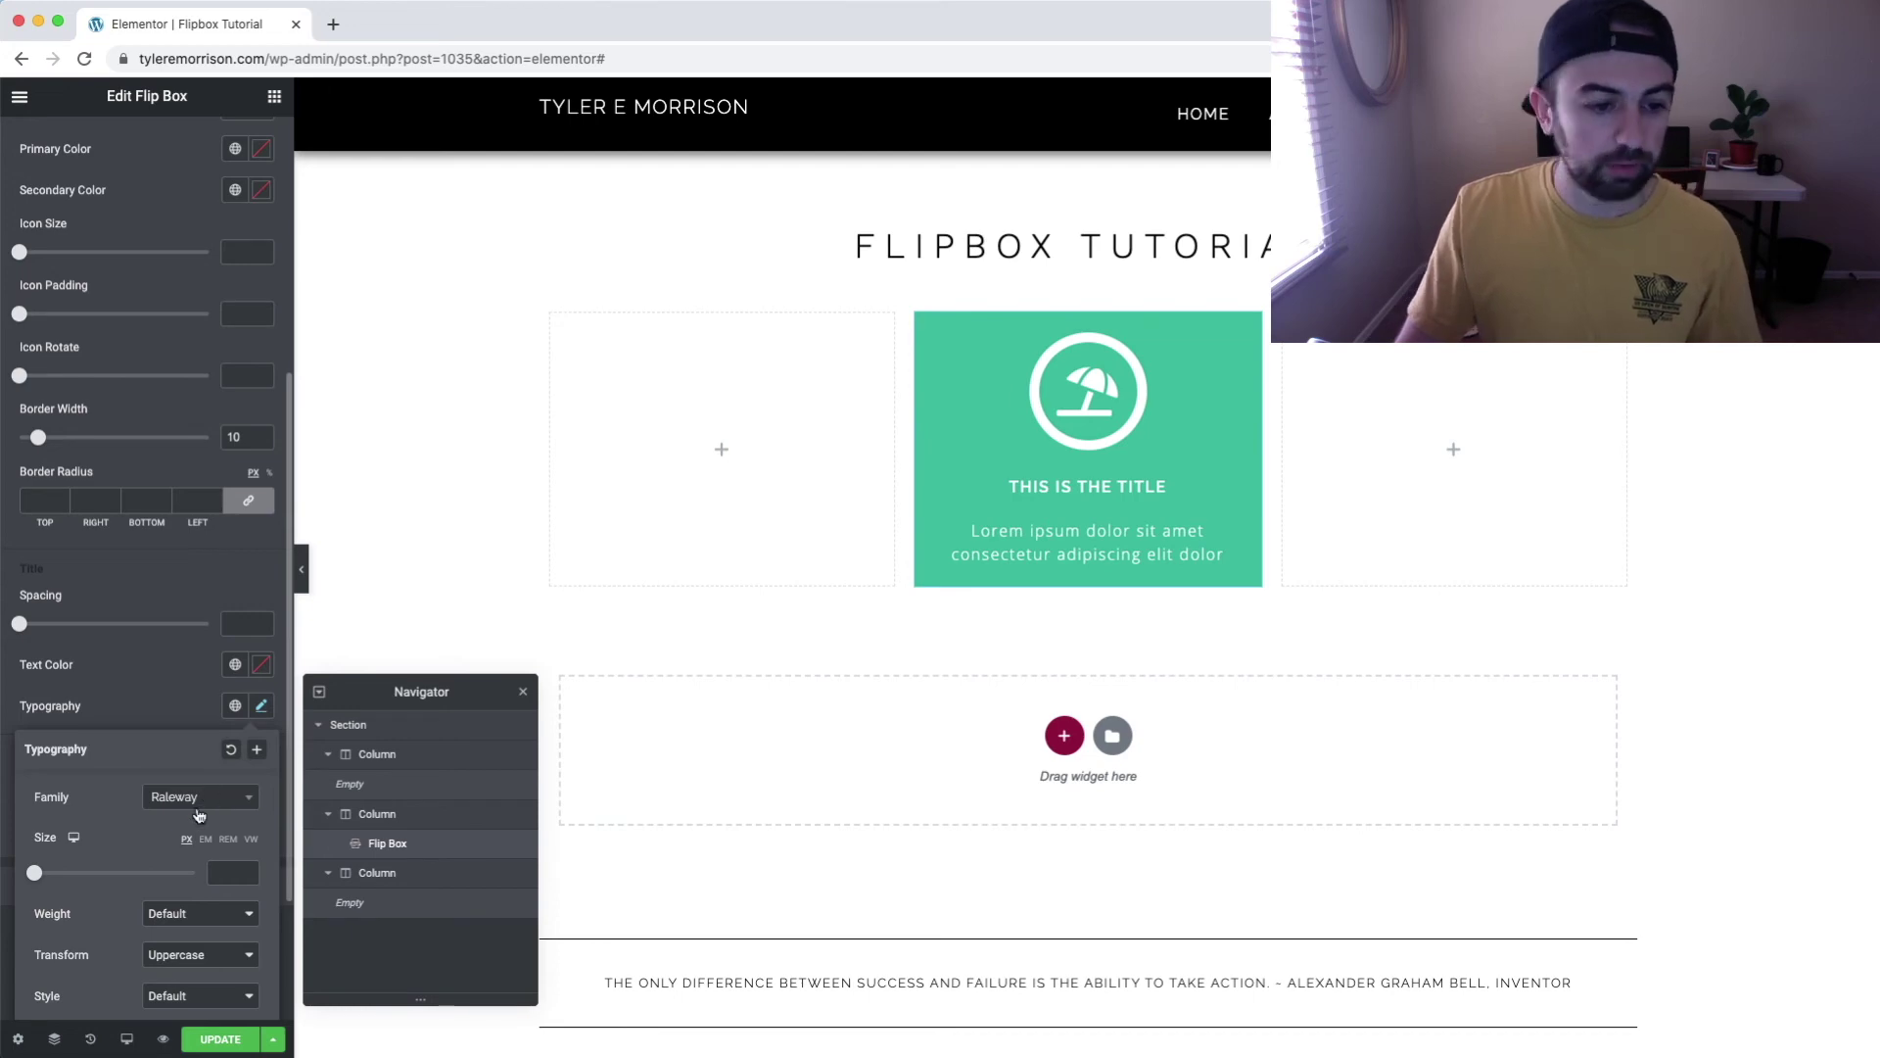
{"action": "scroll", "coordinate": [199, 815], "scroll_direction": "down", "scroll_amount": 1}
{"action": "left_click", "coordinate": [144, 914]}
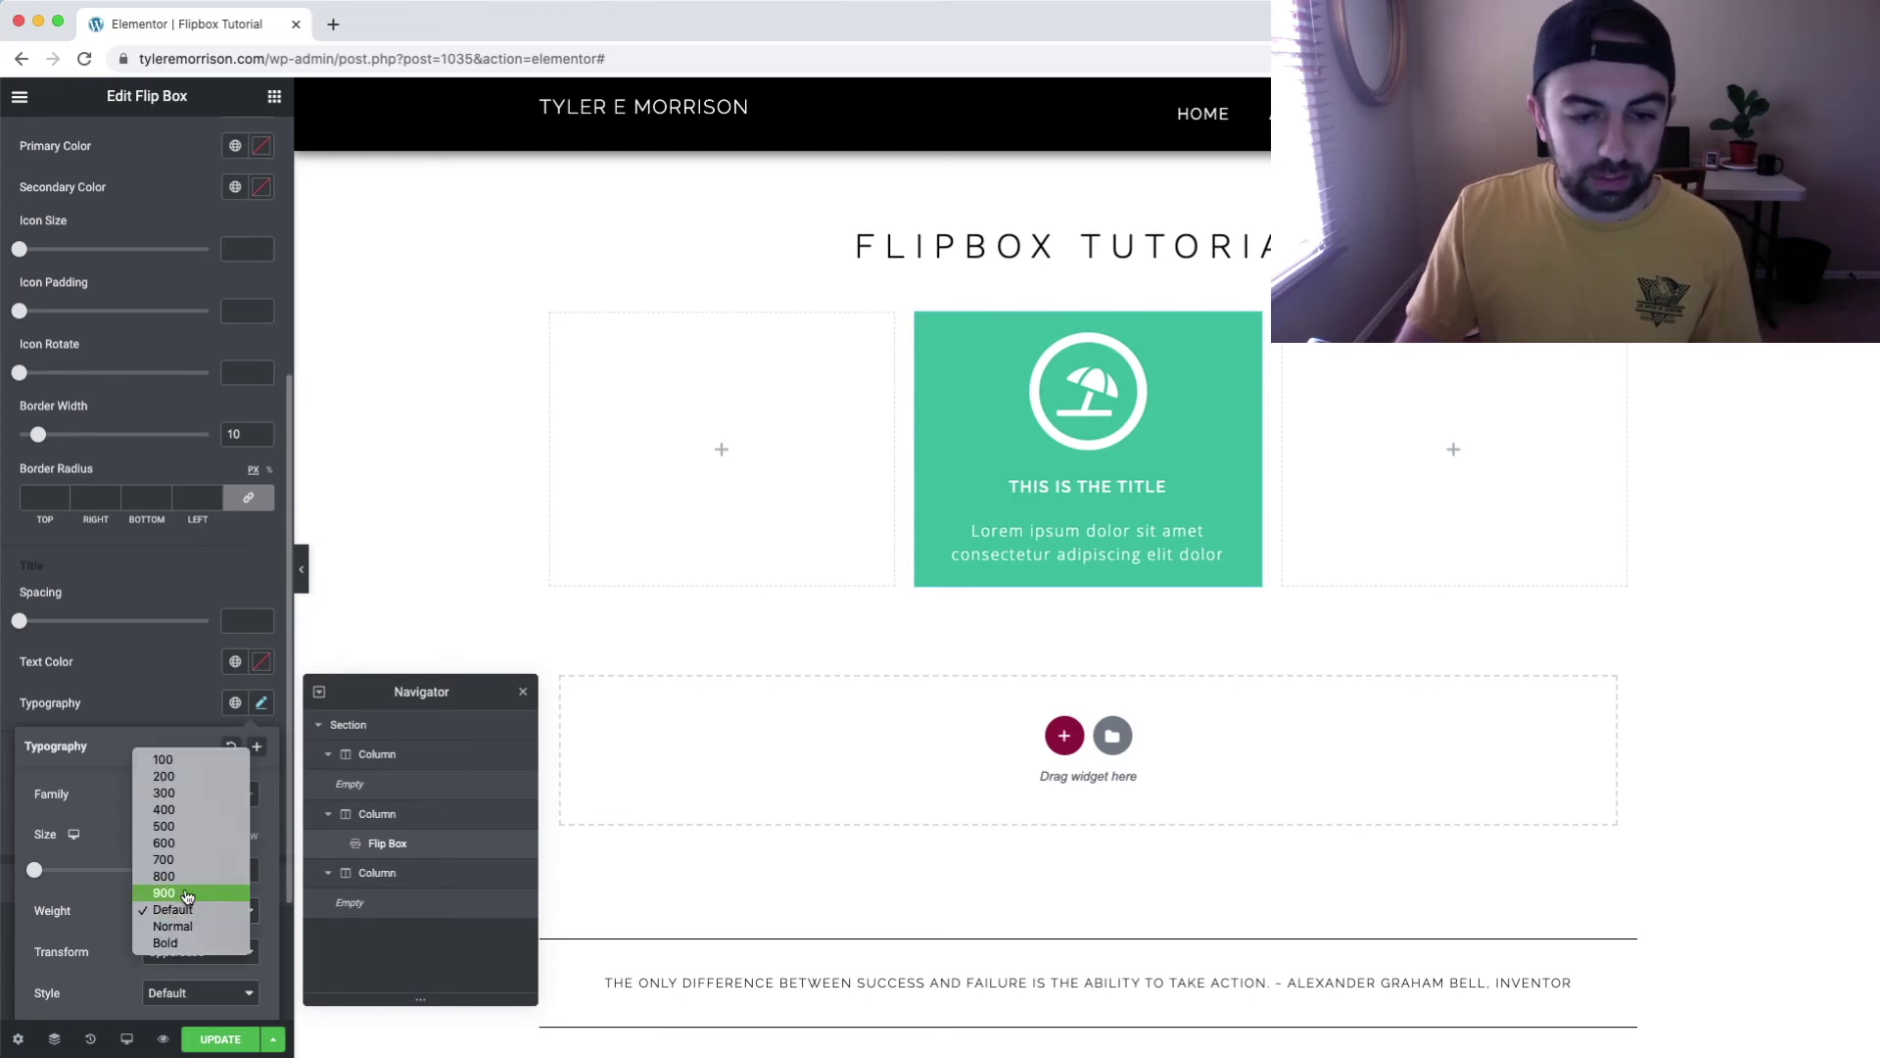
{"action": "left_click", "coordinate": [167, 894]}
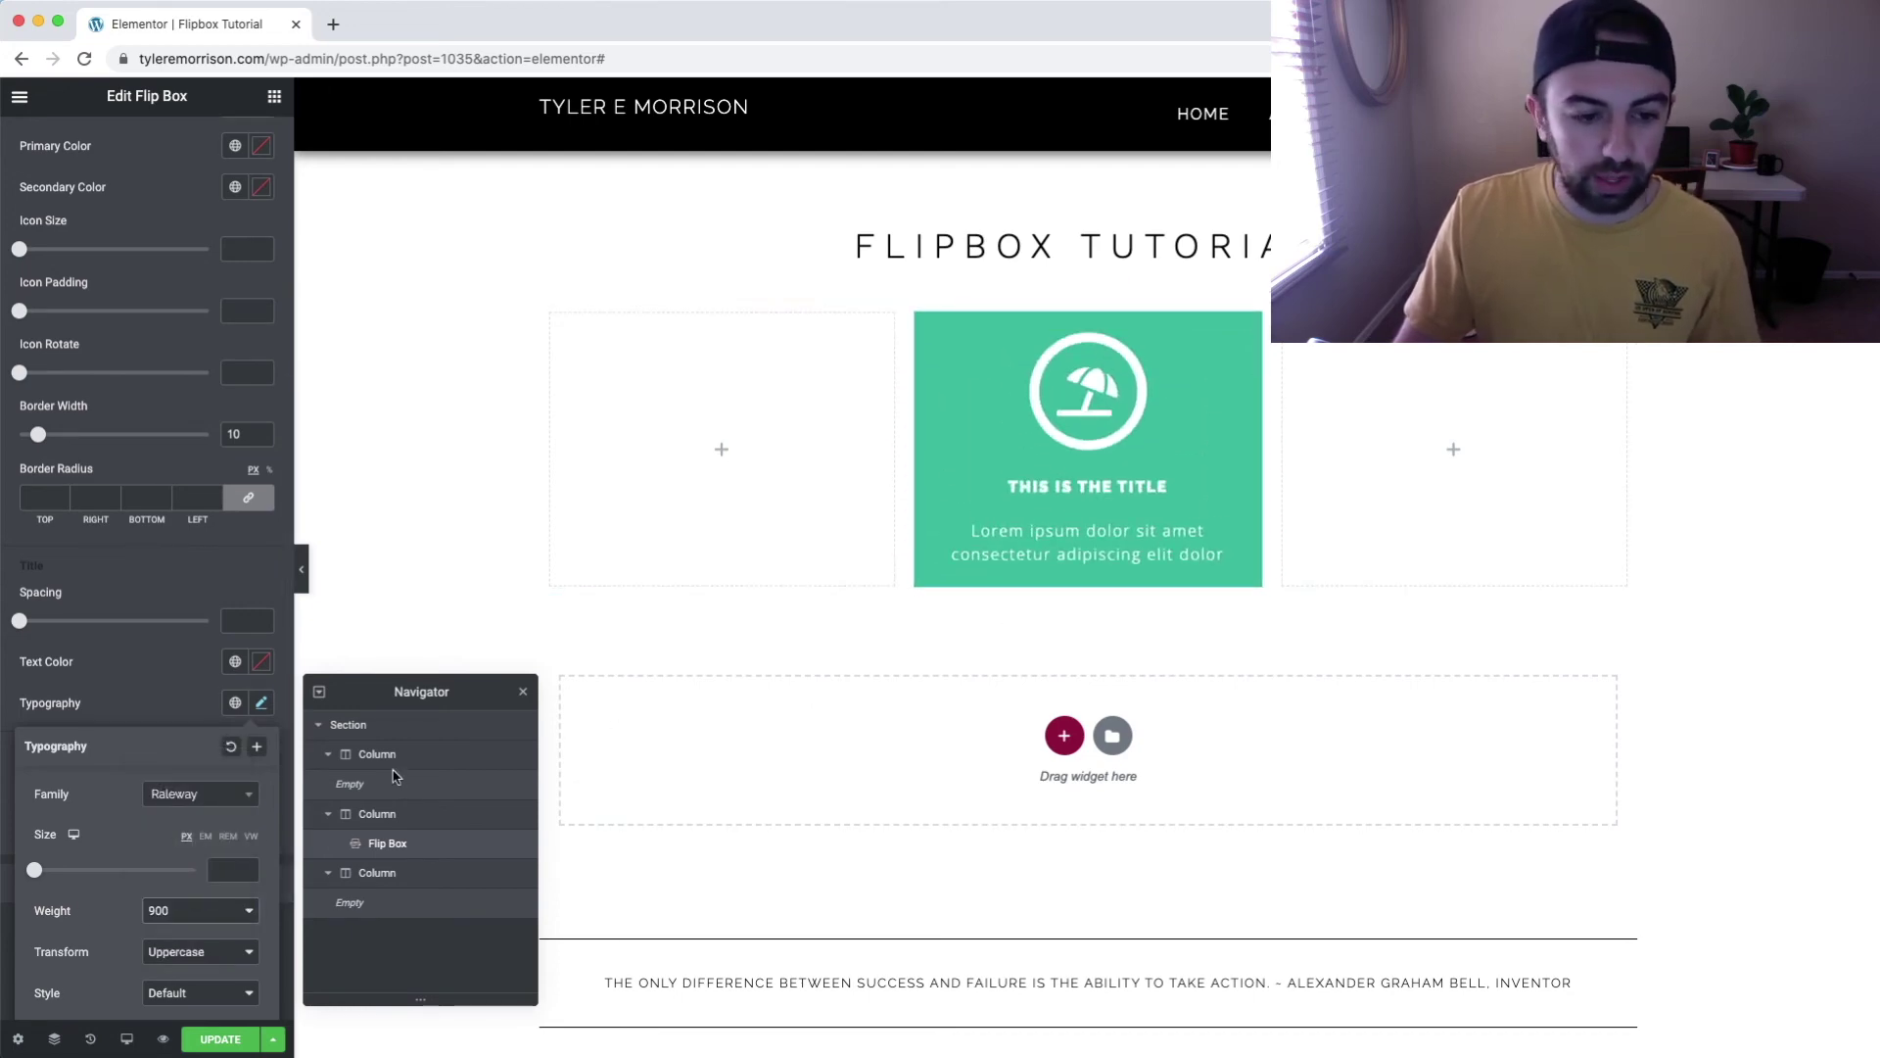
{"action": "left_click", "coordinate": [214, 910]}
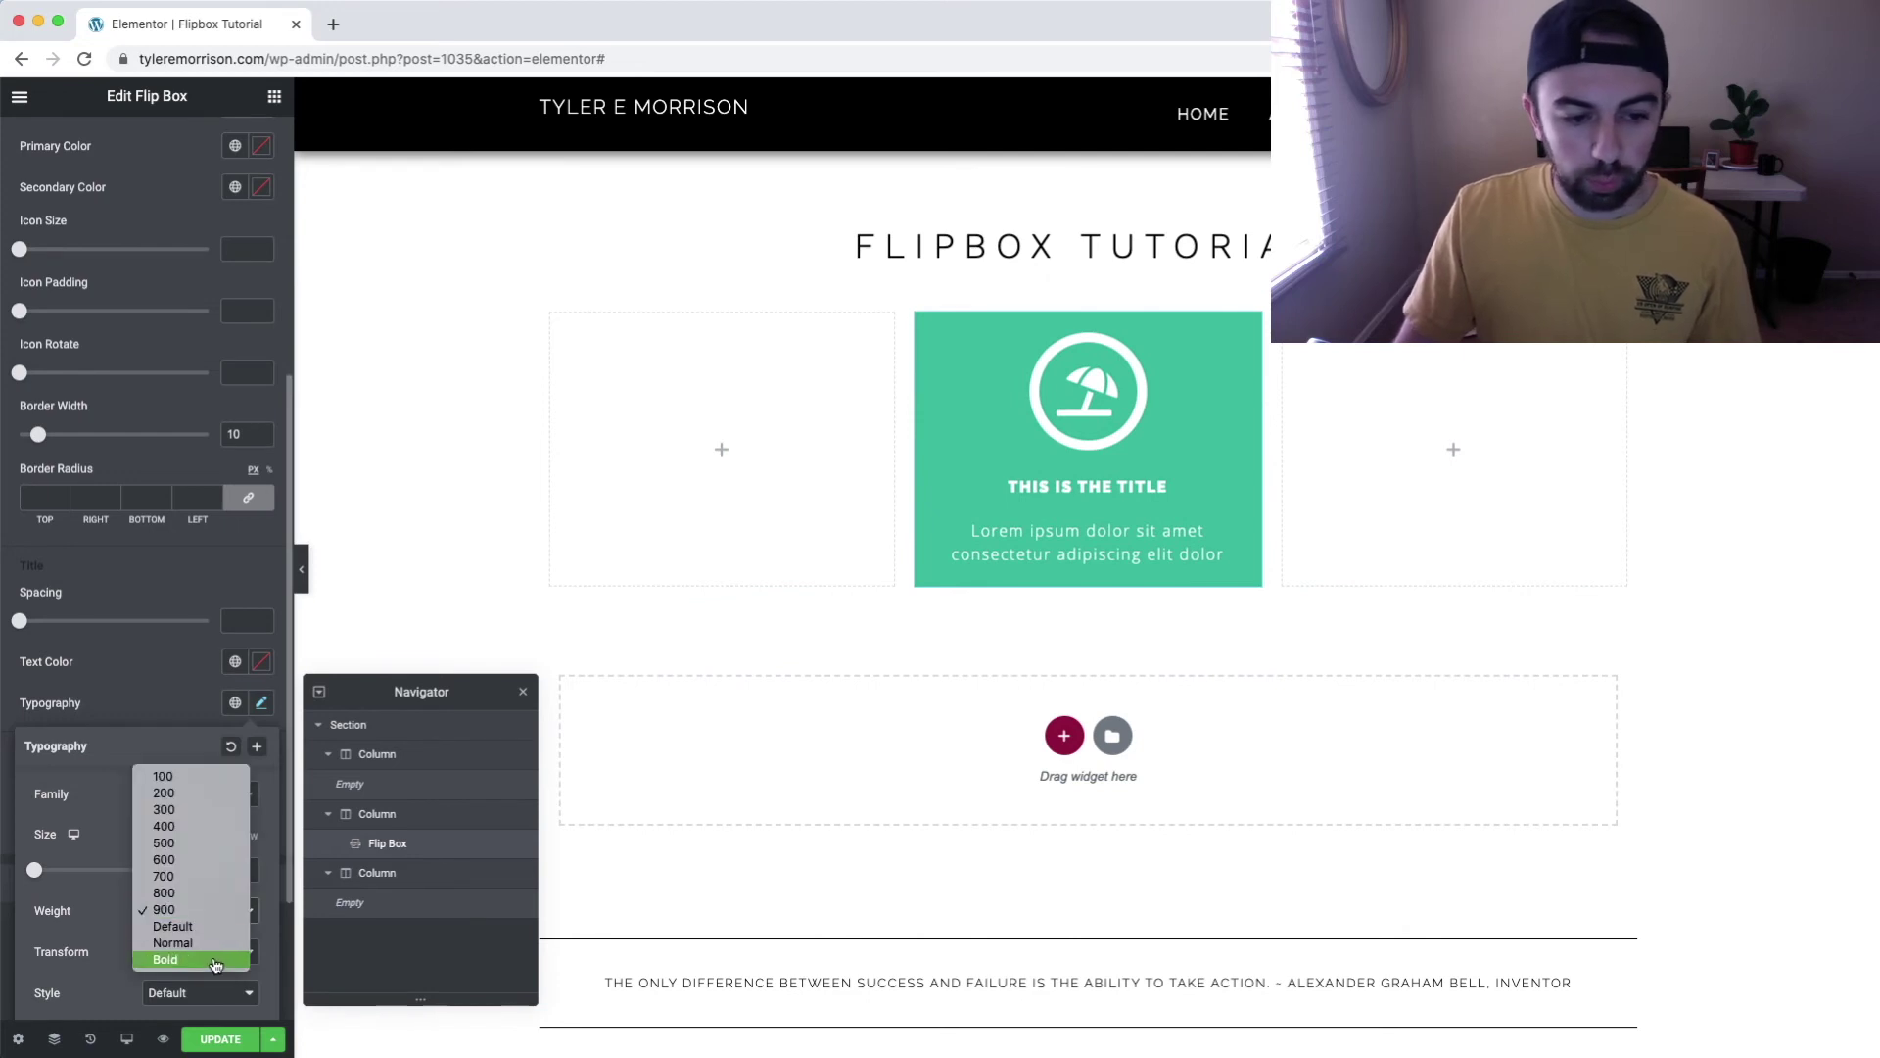
{"action": "left_click", "coordinate": [176, 914]}
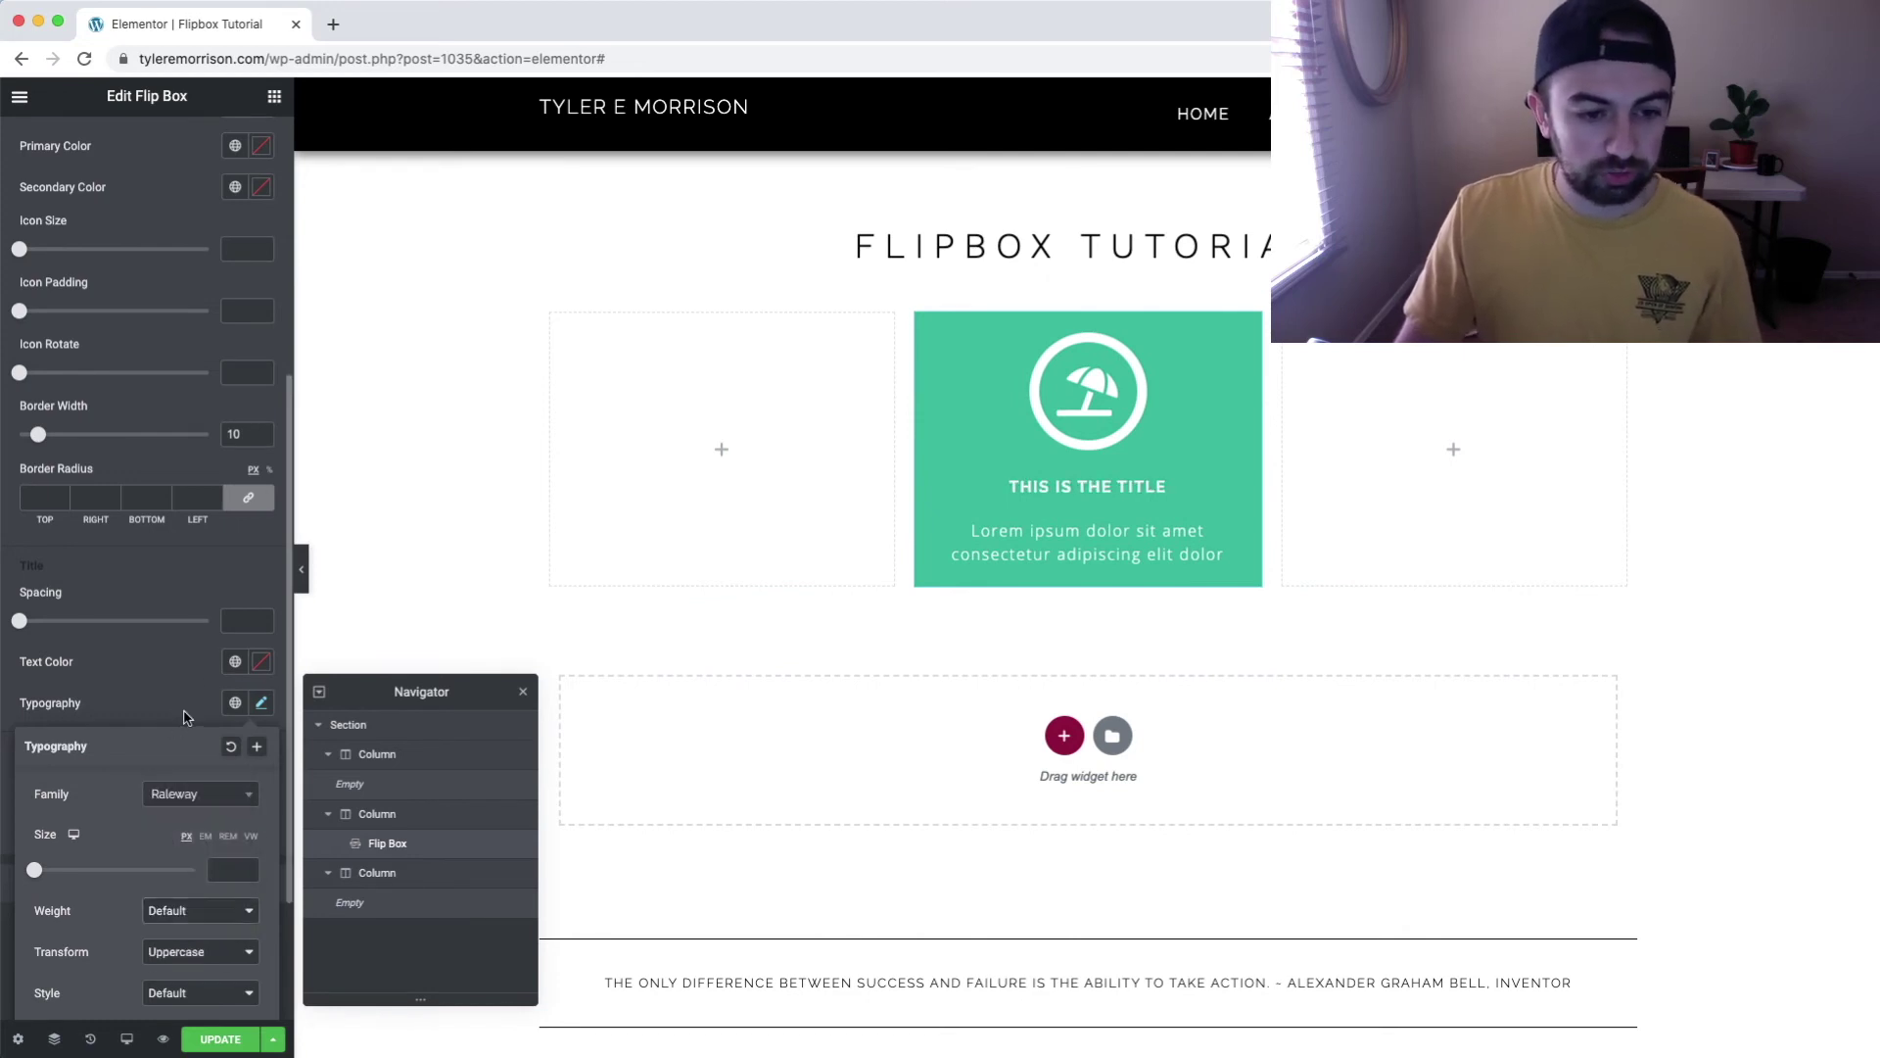
{"action": "left_click", "coordinate": [186, 718]}
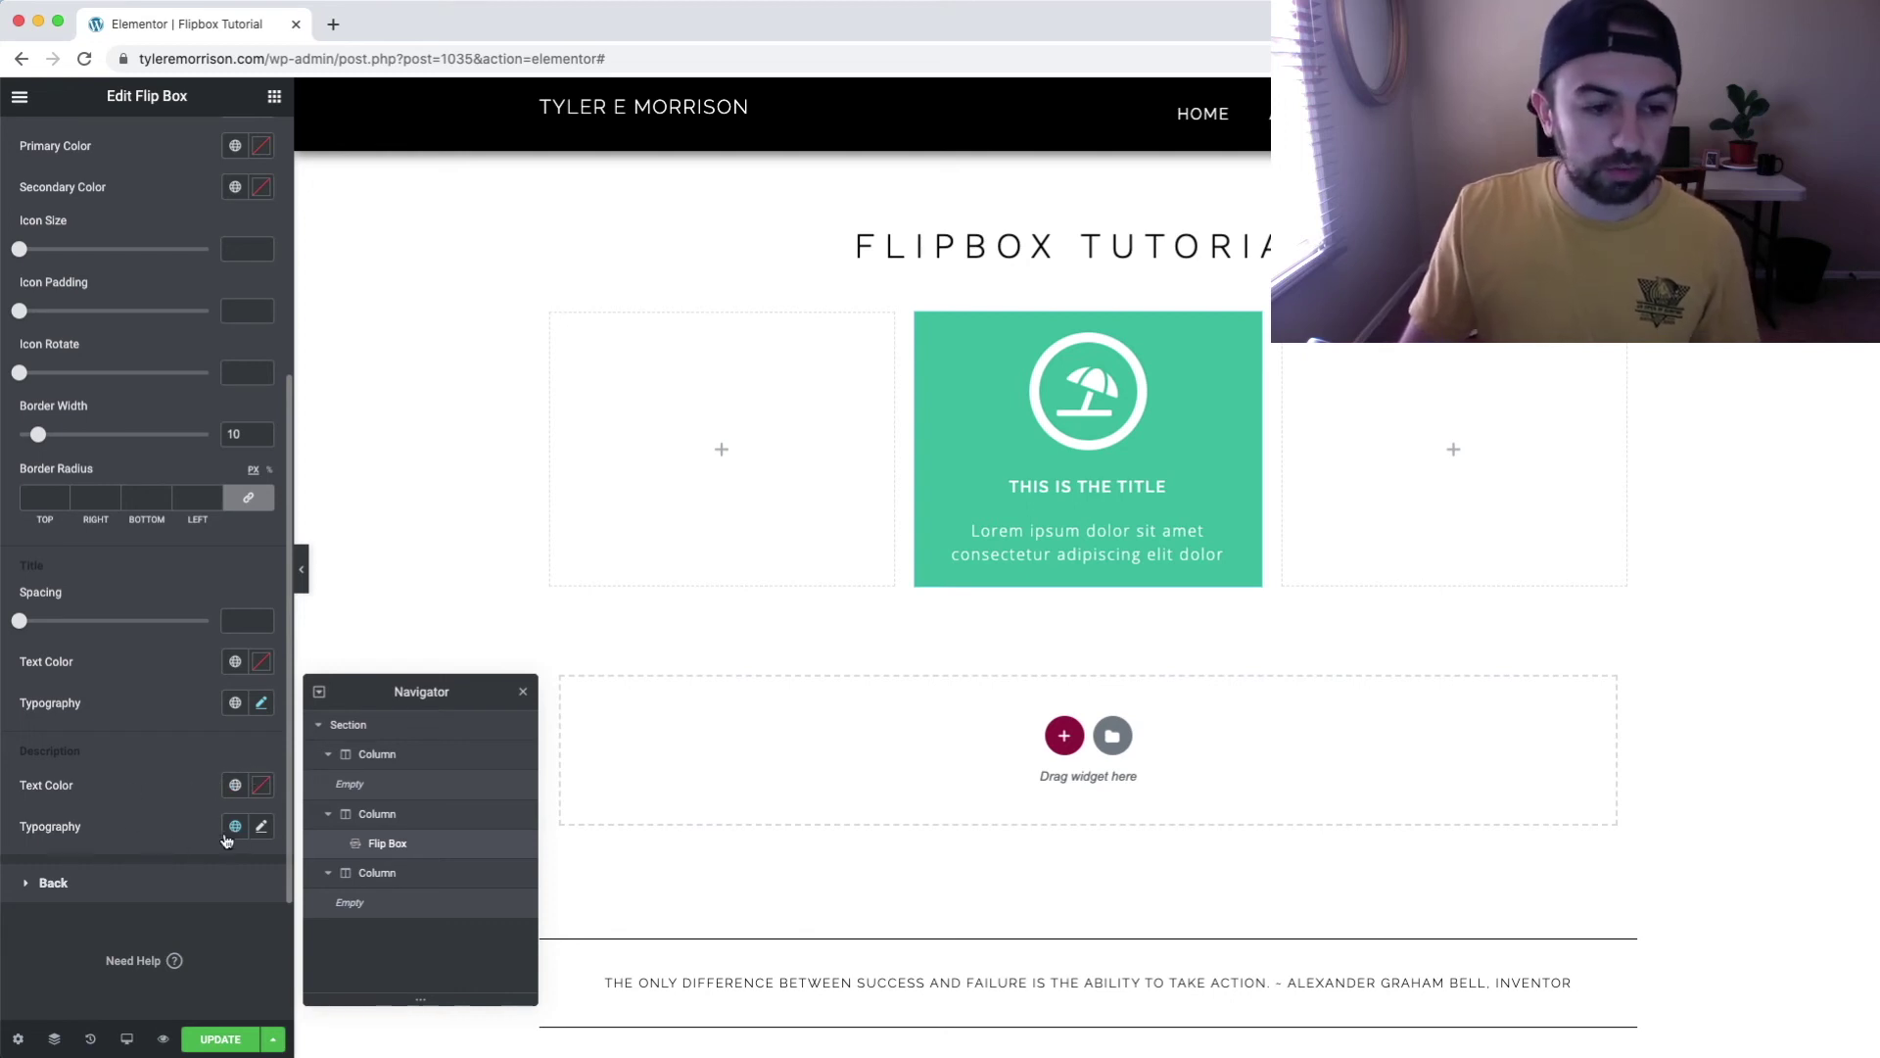
Review the back side's style options for the title, description and button.
{"action": "scroll", "coordinate": [166, 201], "scroll_direction": "up", "scroll_amount": 10}
{"action": "left_click", "coordinate": [89, 203]}
{"action": "left_click", "coordinate": [67, 250]}
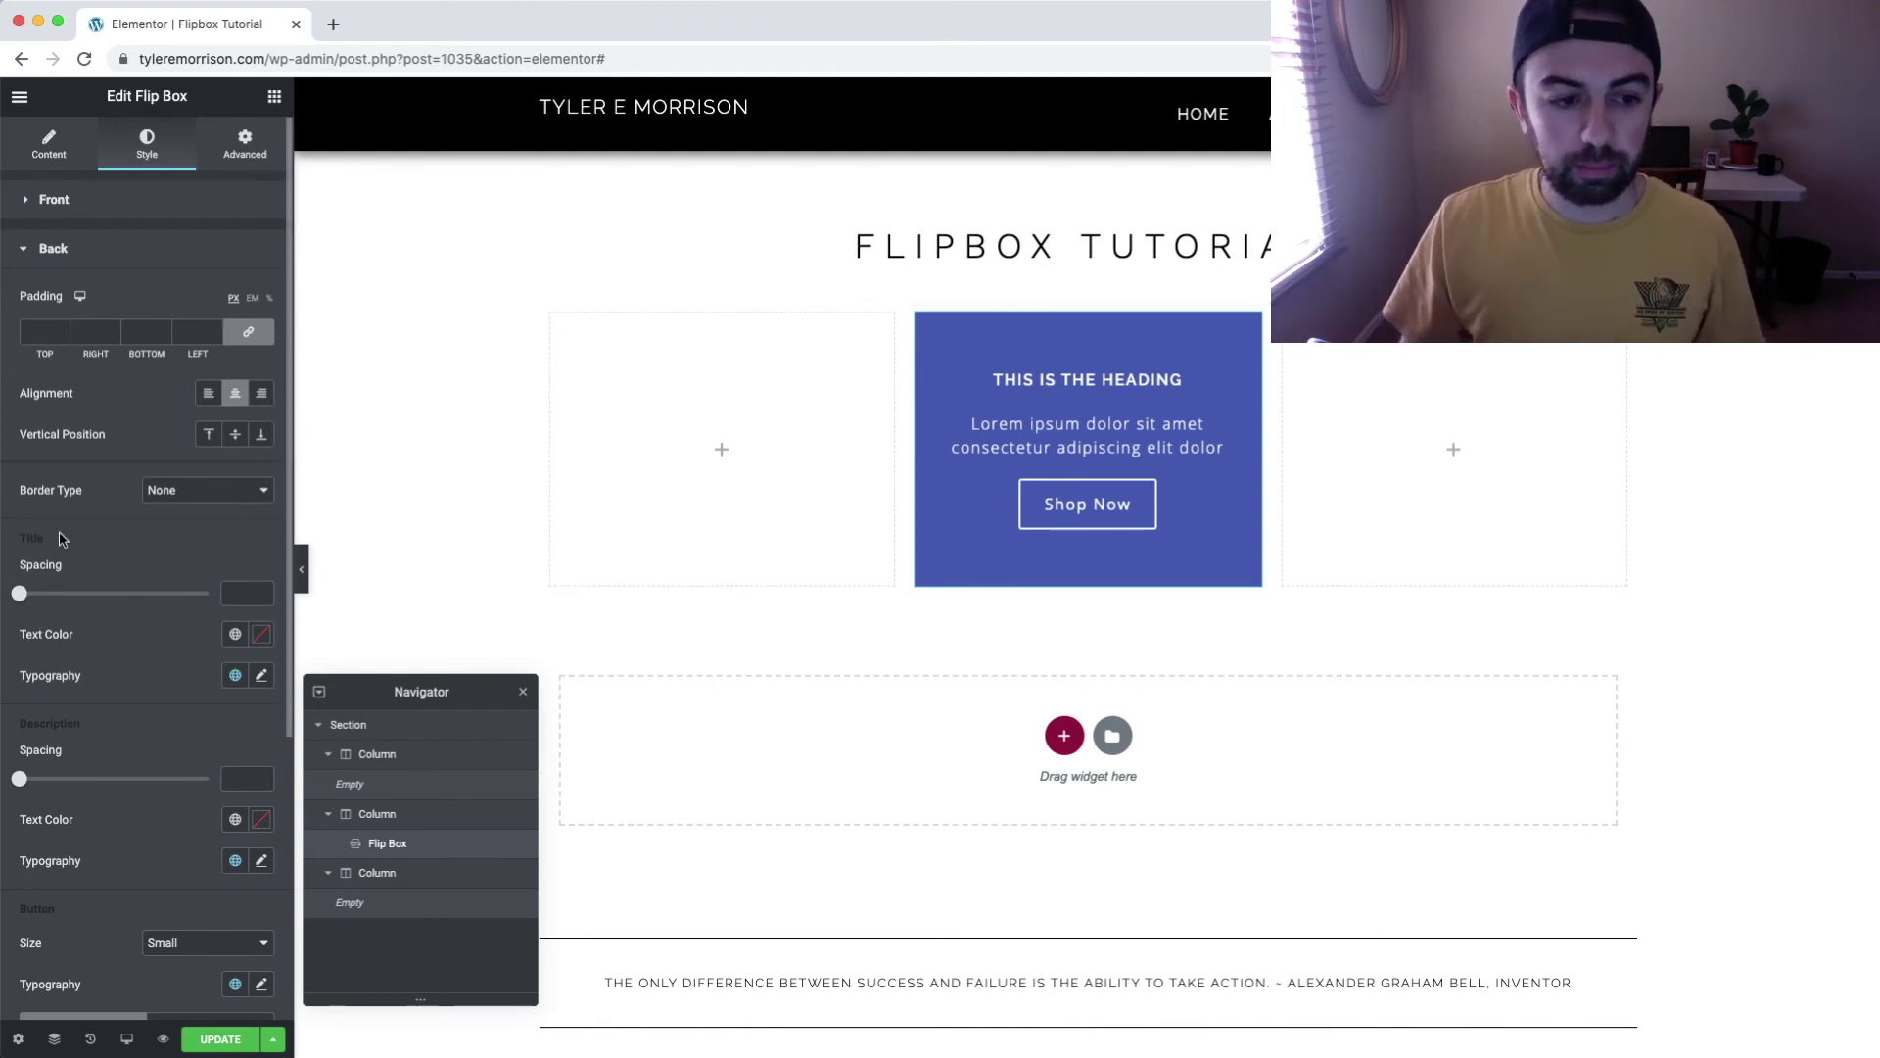
{"action": "left_click_drag", "start_coordinate": [51, 544], "coordinate": [17, 540]}
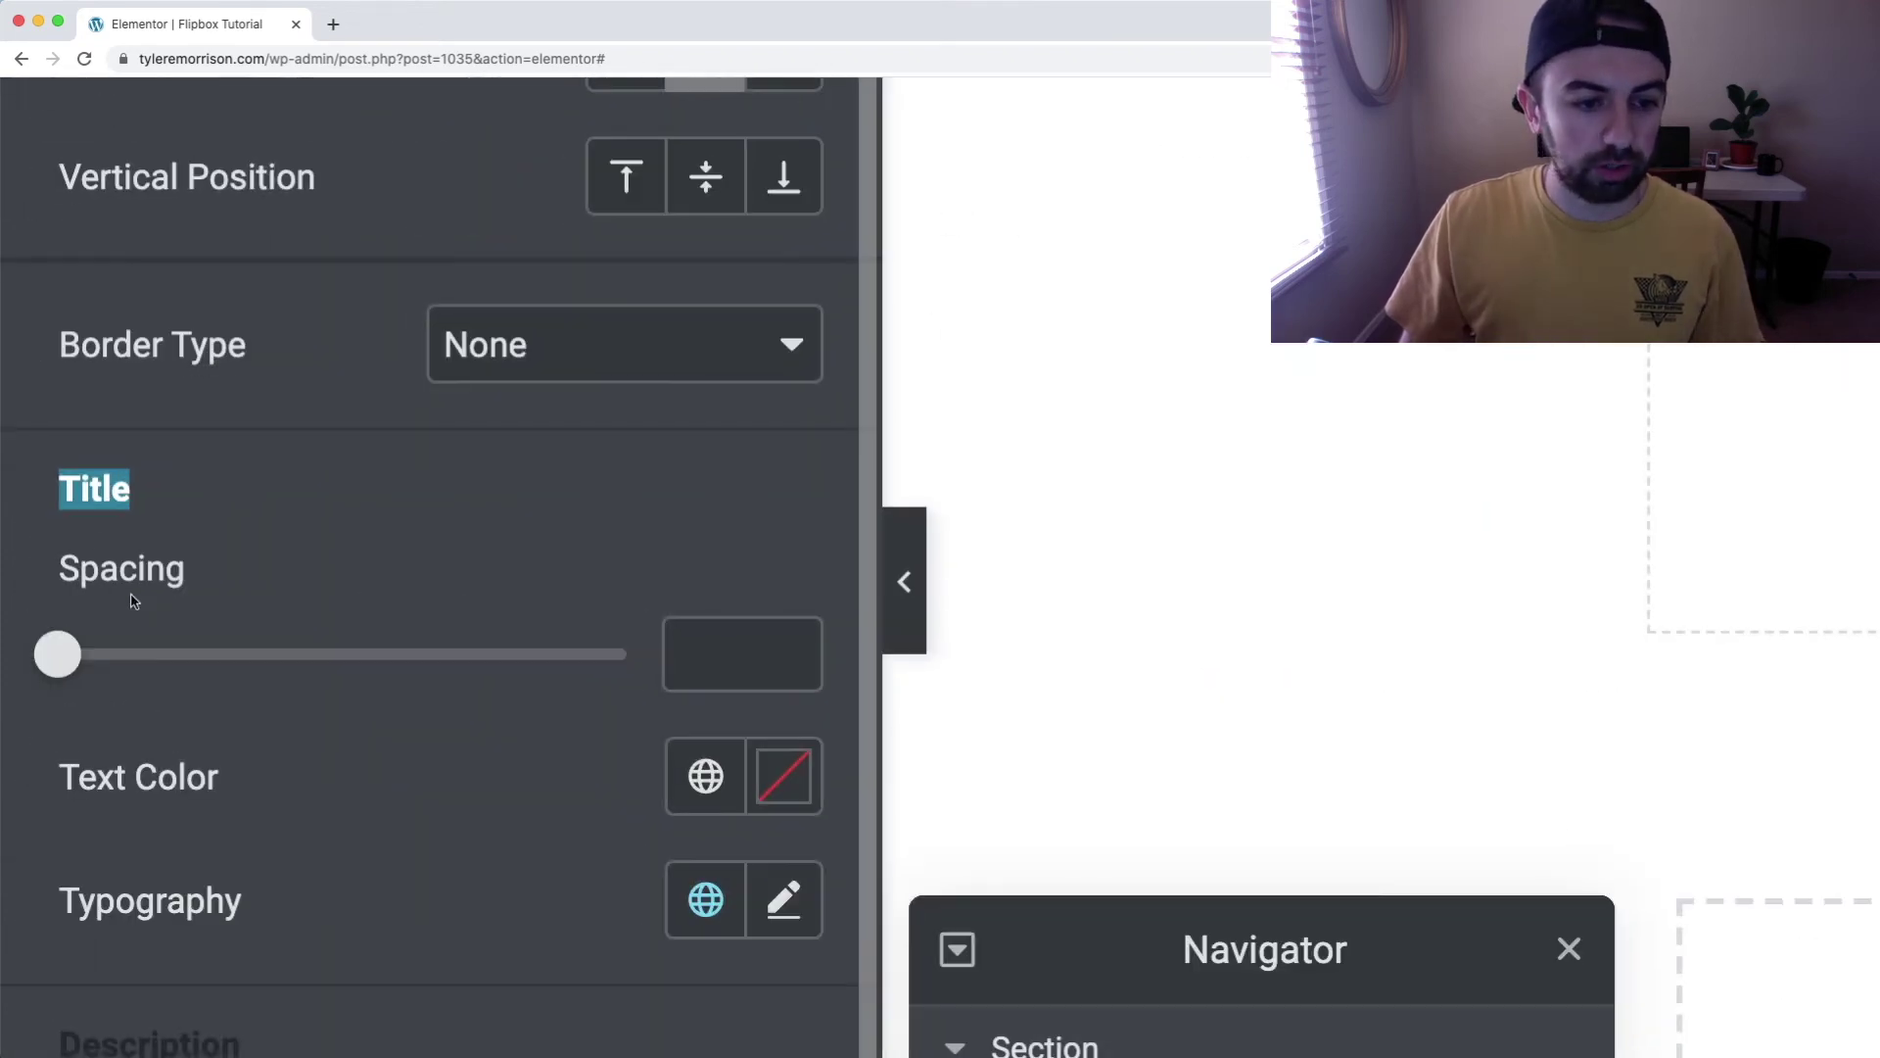
{"action": "left_click", "coordinate": [49, 478]}
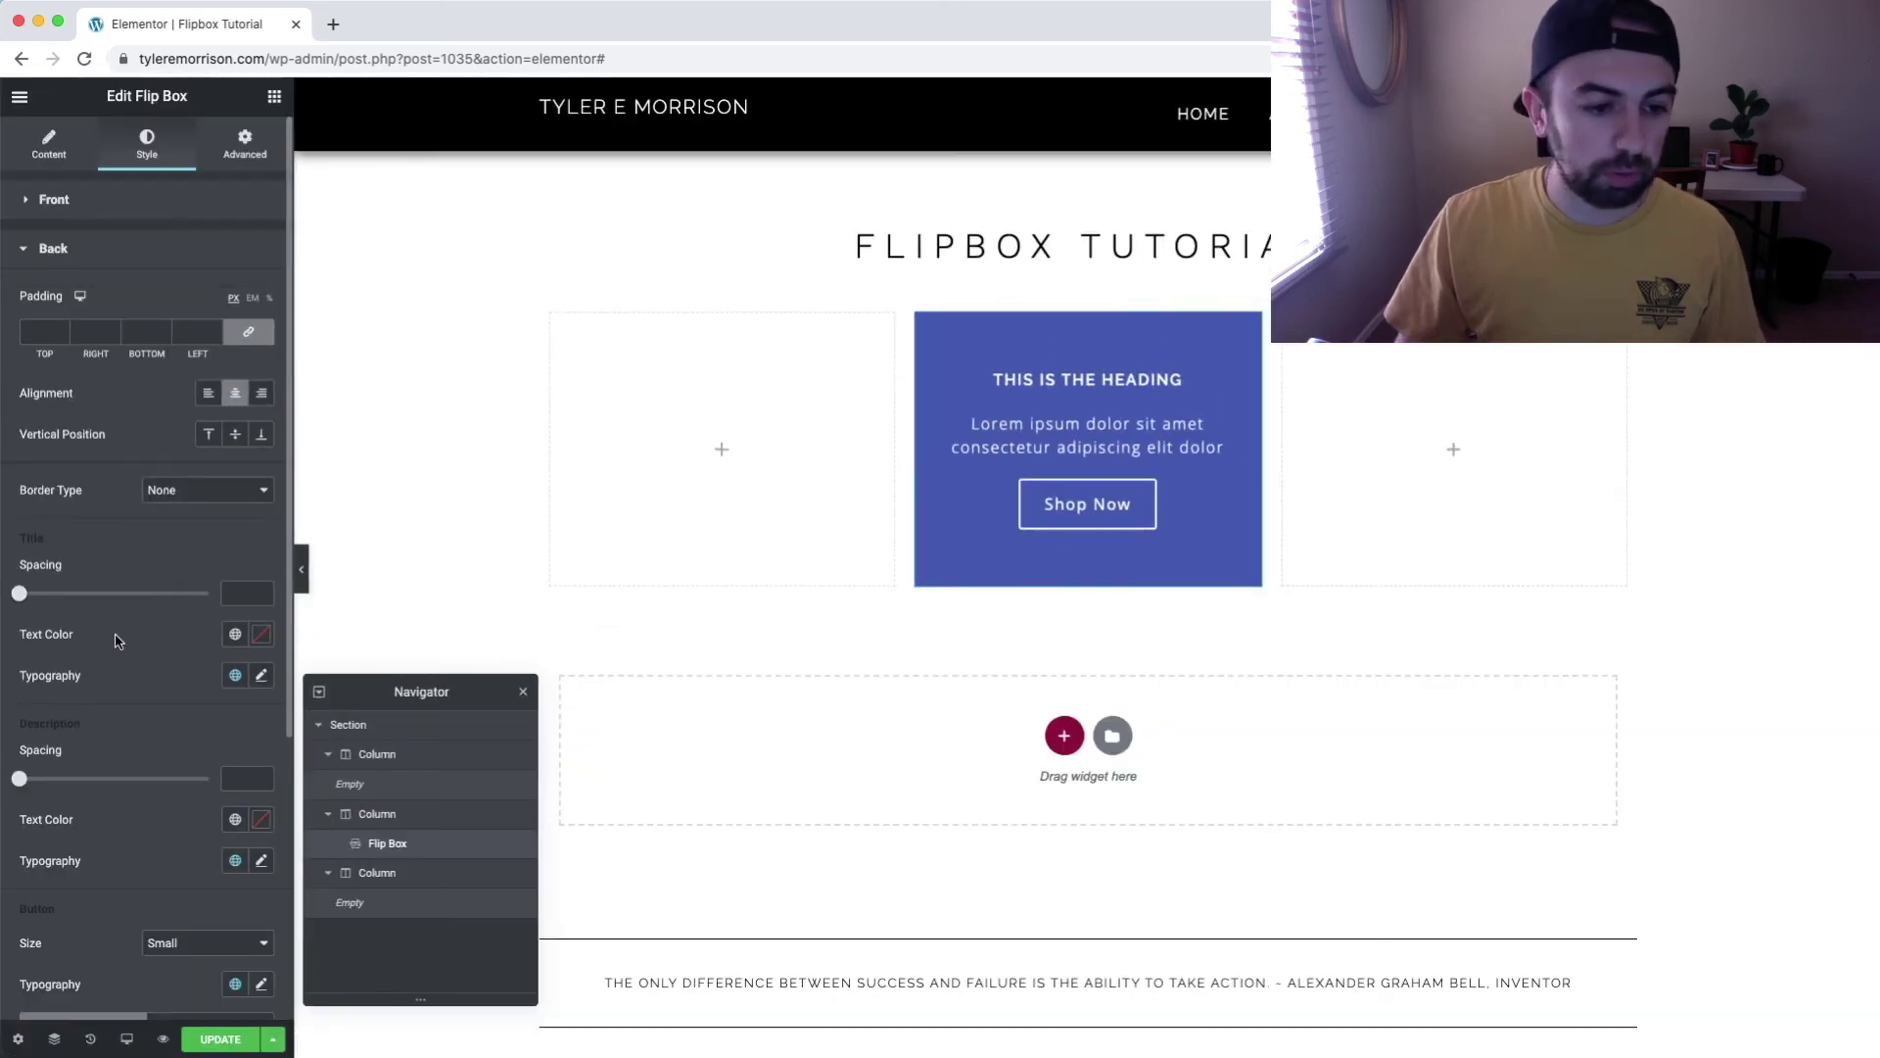
{"action": "scroll", "coordinate": [117, 641], "scroll_direction": "down", "scroll_amount": 5}
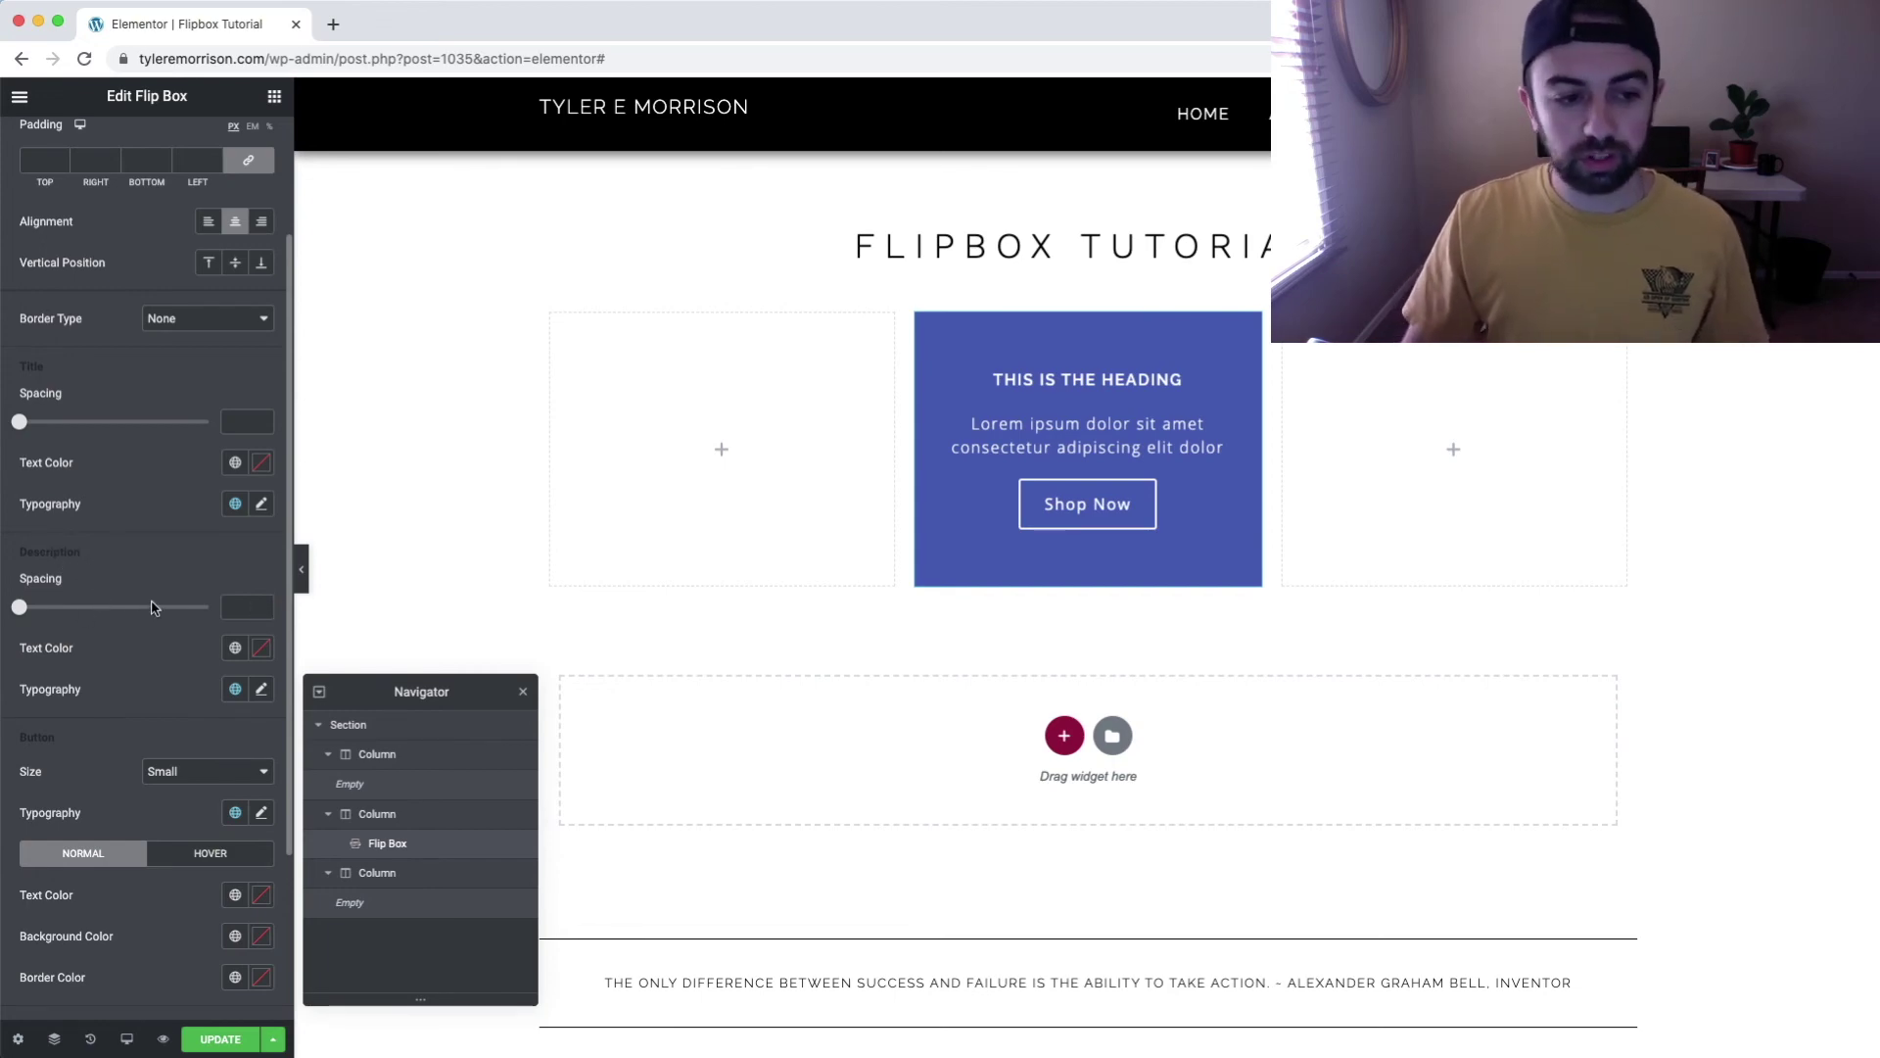
{"action": "scroll", "coordinate": [125, 646], "scroll_direction": "down", "scroll_amount": 3}
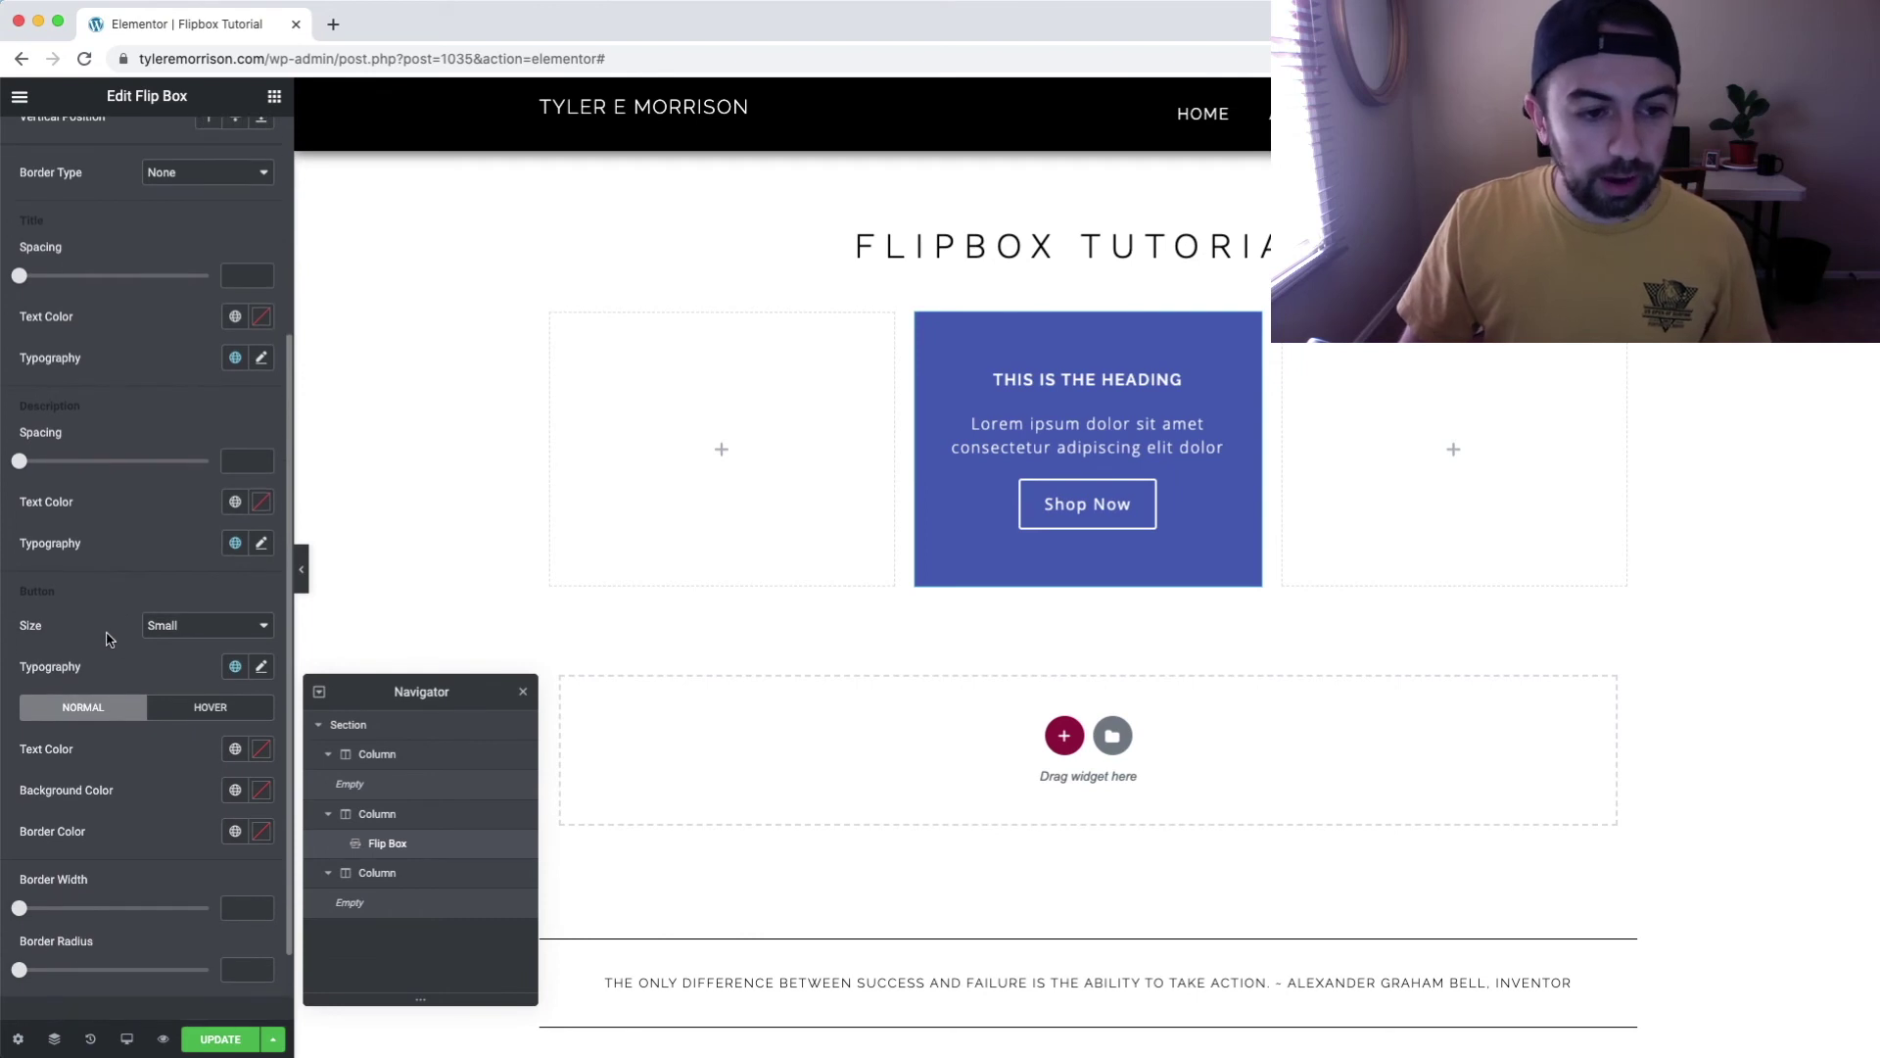
Try the Extra Small and Large sizes on the back button and return it to Small.
{"action": "left_click", "coordinate": [218, 627]}
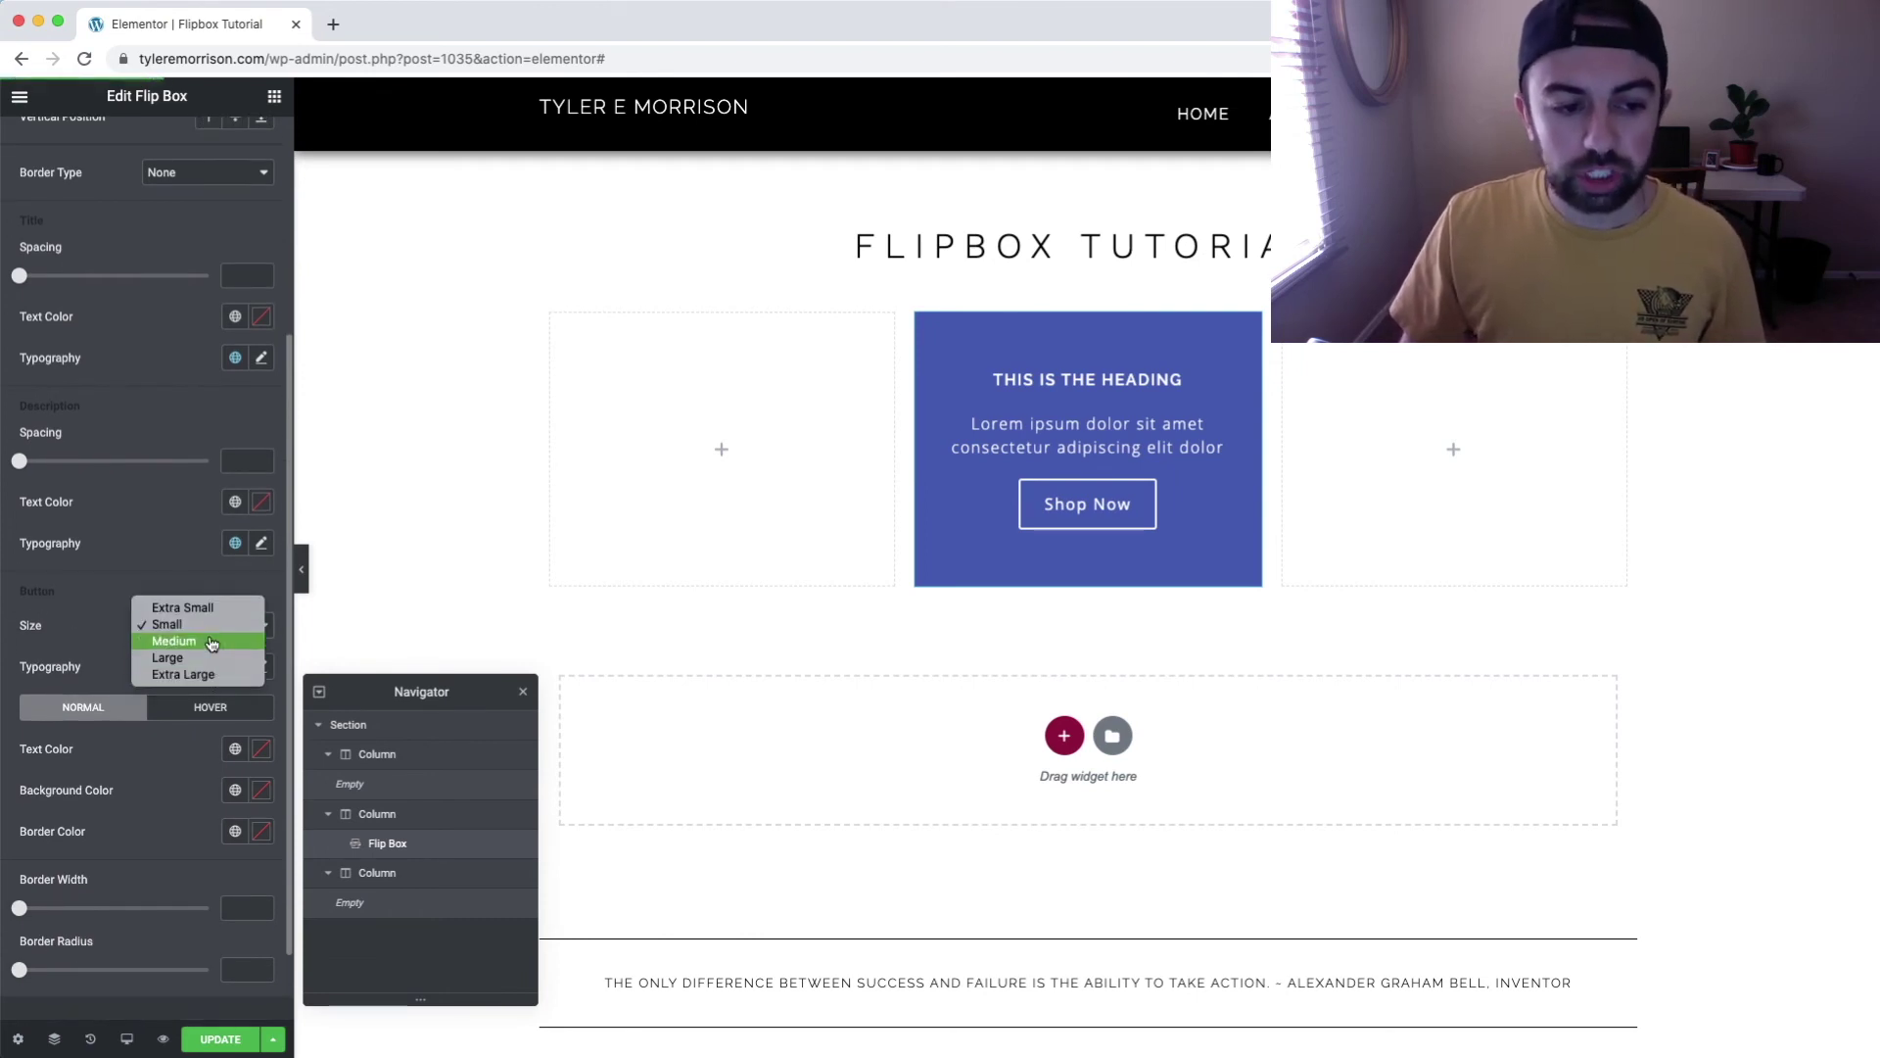
{"action": "left_click", "coordinate": [211, 608]}
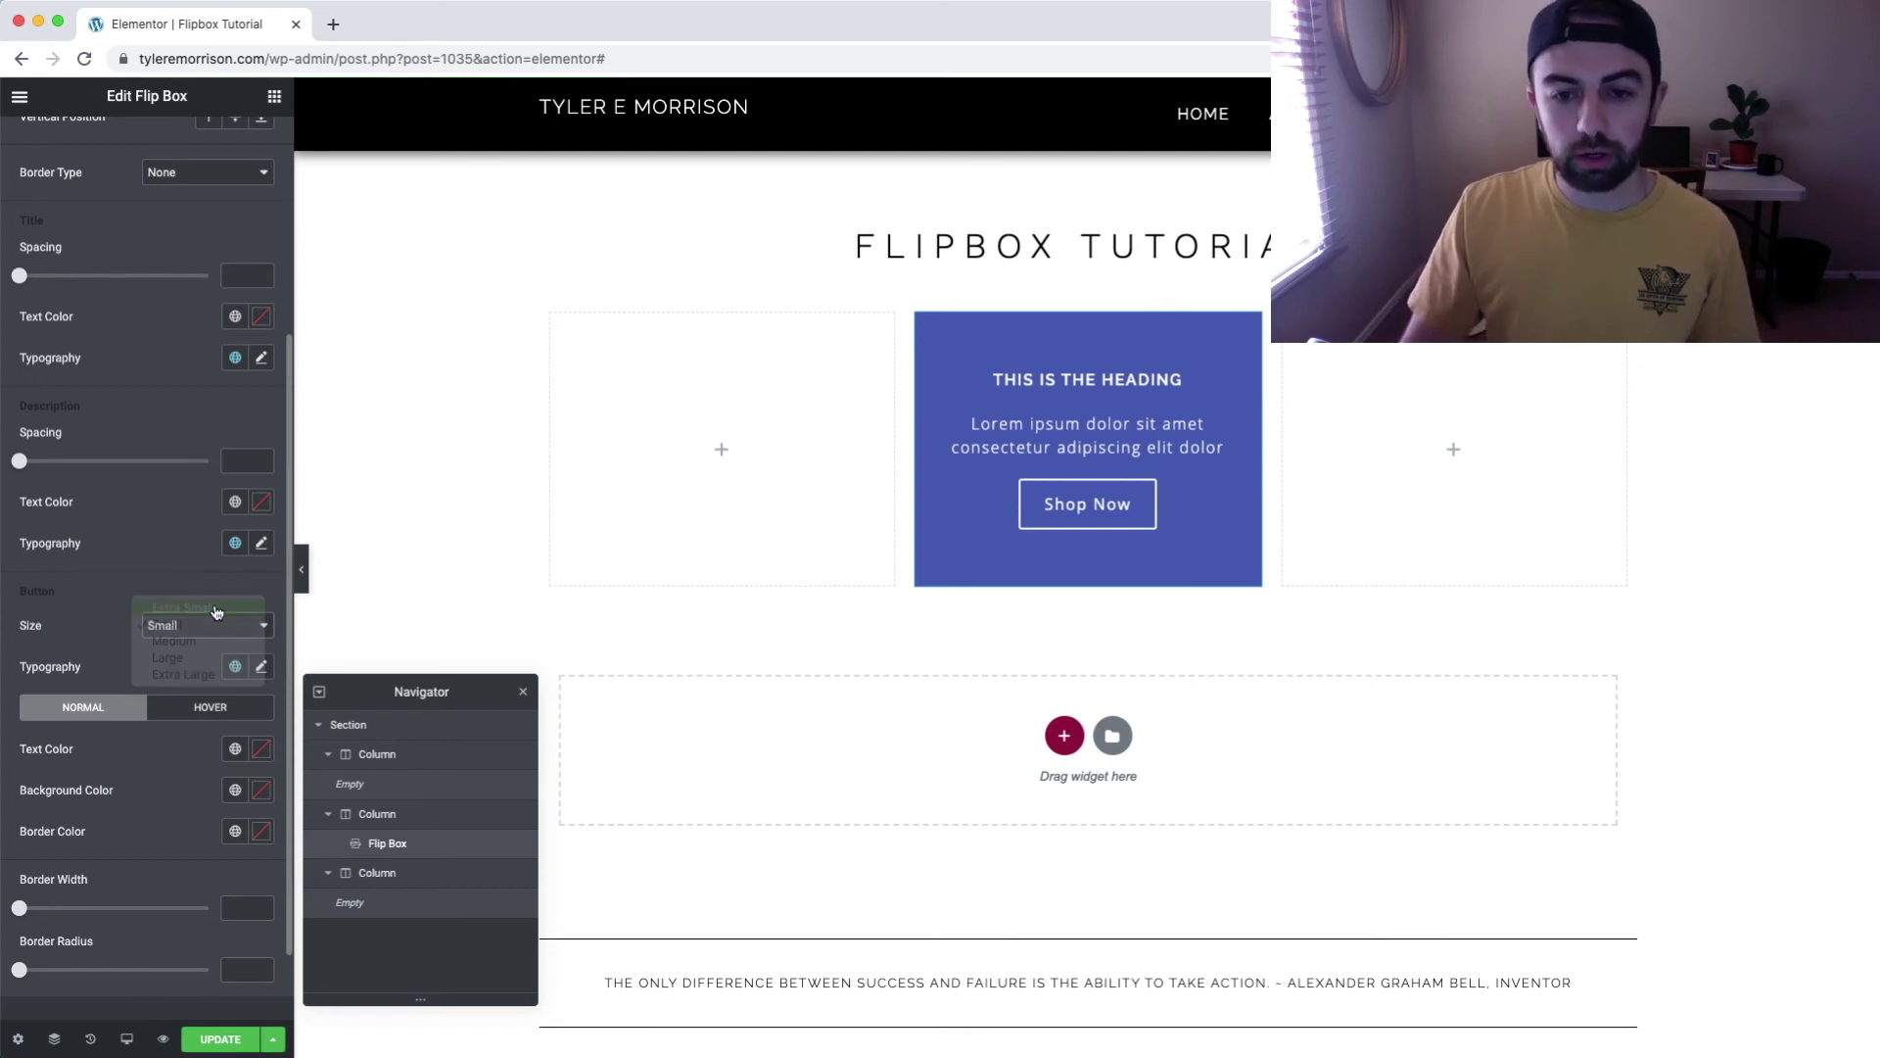
{"action": "left_click", "coordinate": [233, 623]}
{"action": "left_click", "coordinate": [232, 679]}
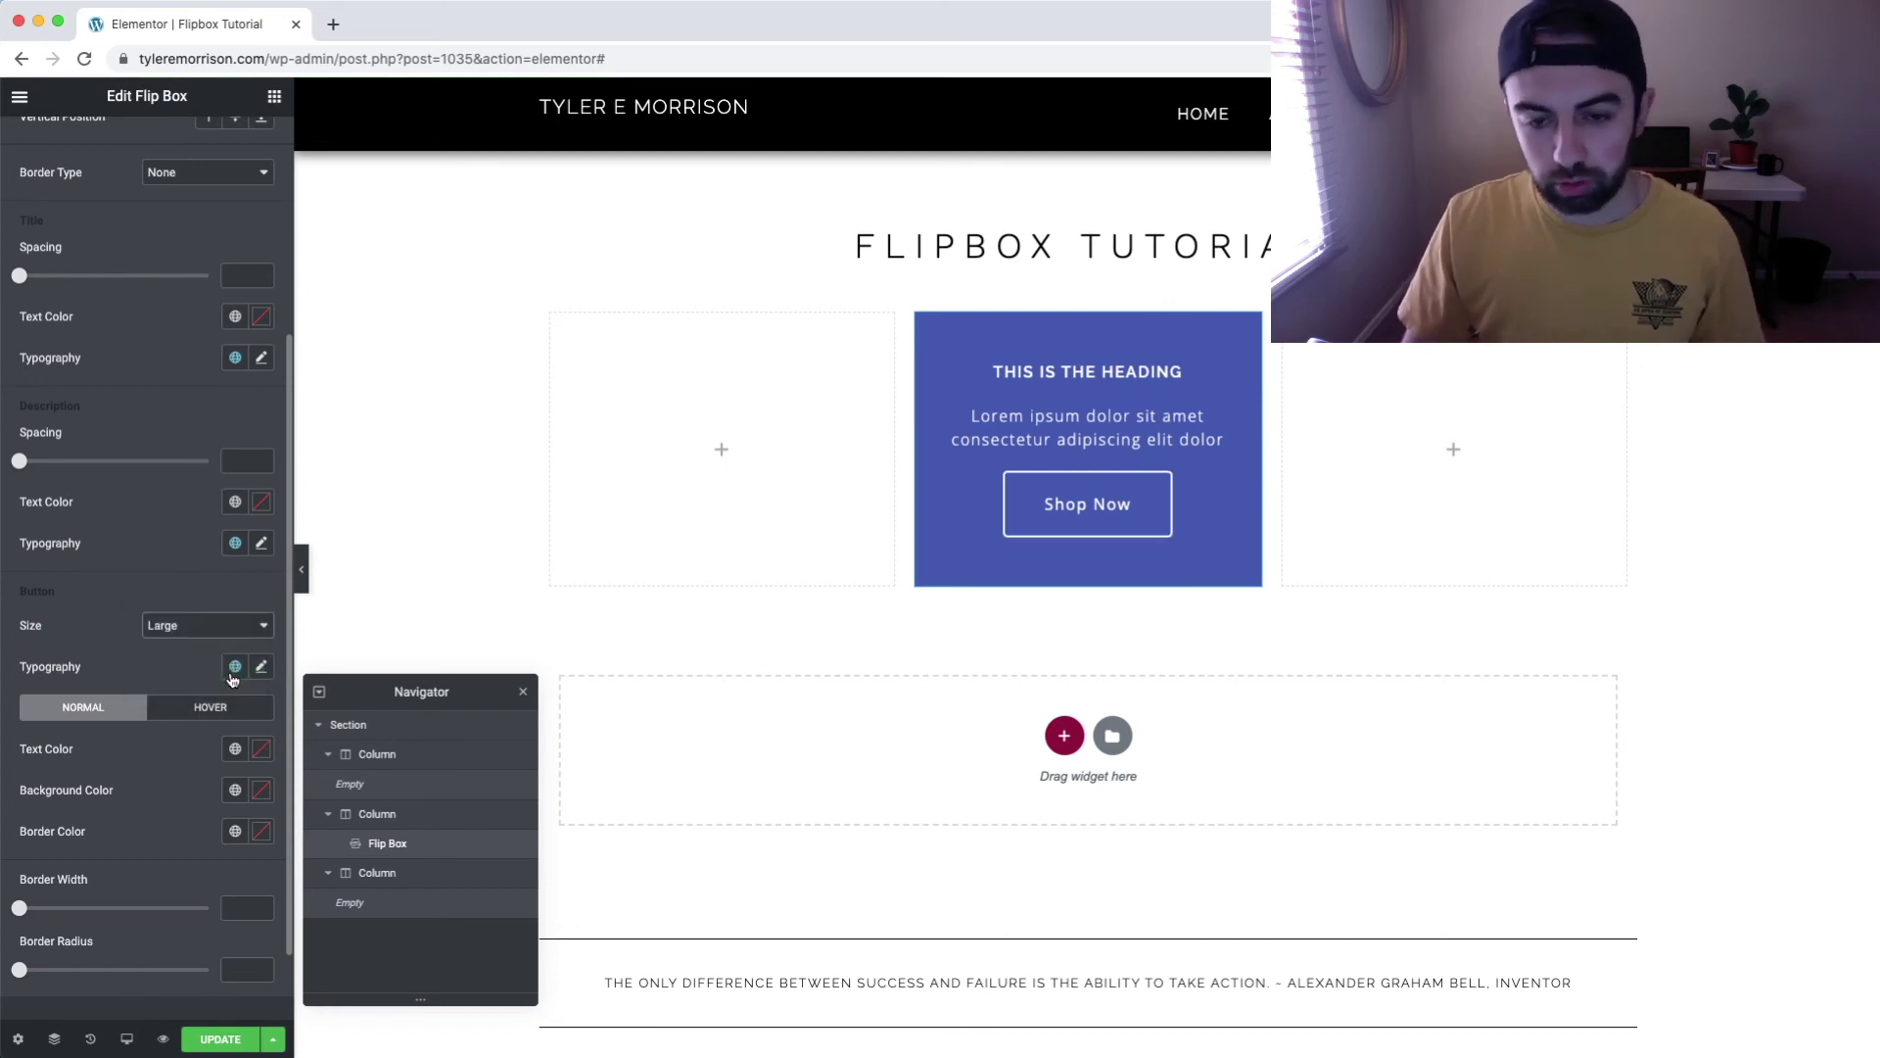
{"action": "left_click", "coordinate": [215, 625]}
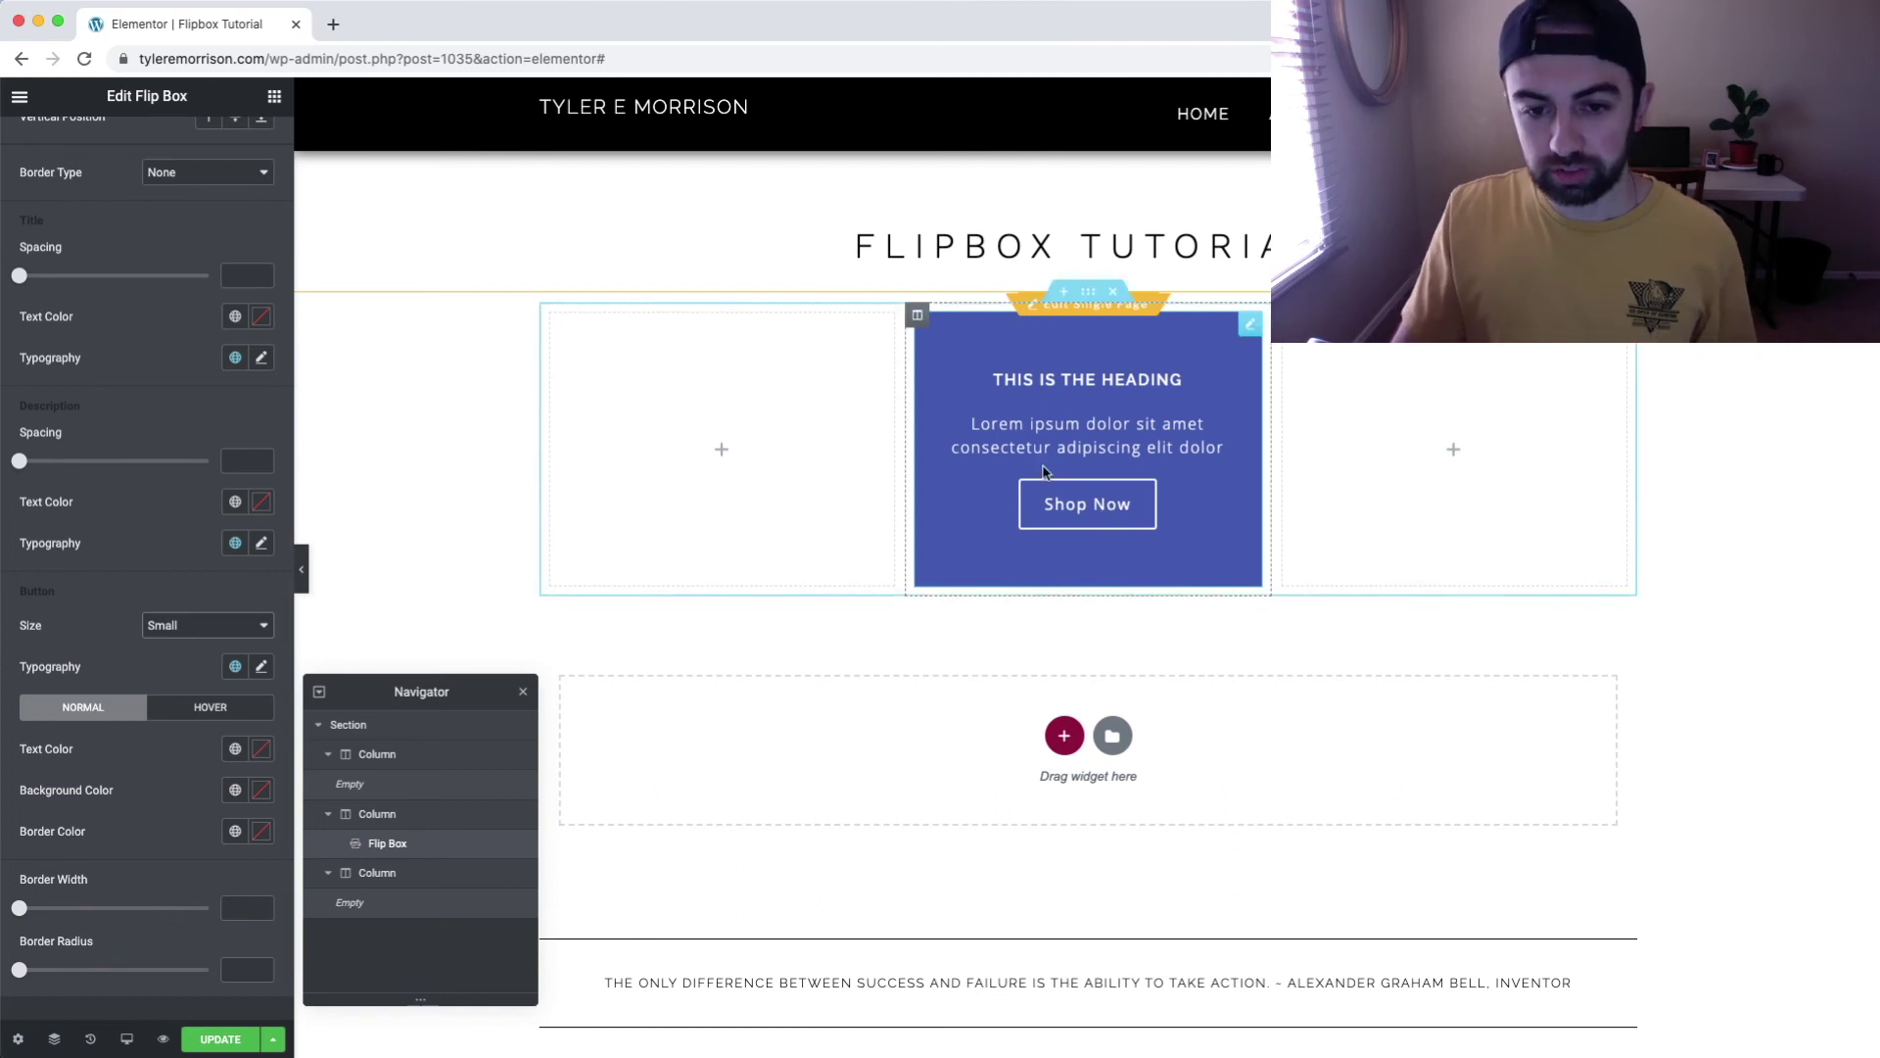
Try the Accent global colour as the back button's hover background and black as its hover border.
{"action": "left_click", "coordinate": [210, 711]}
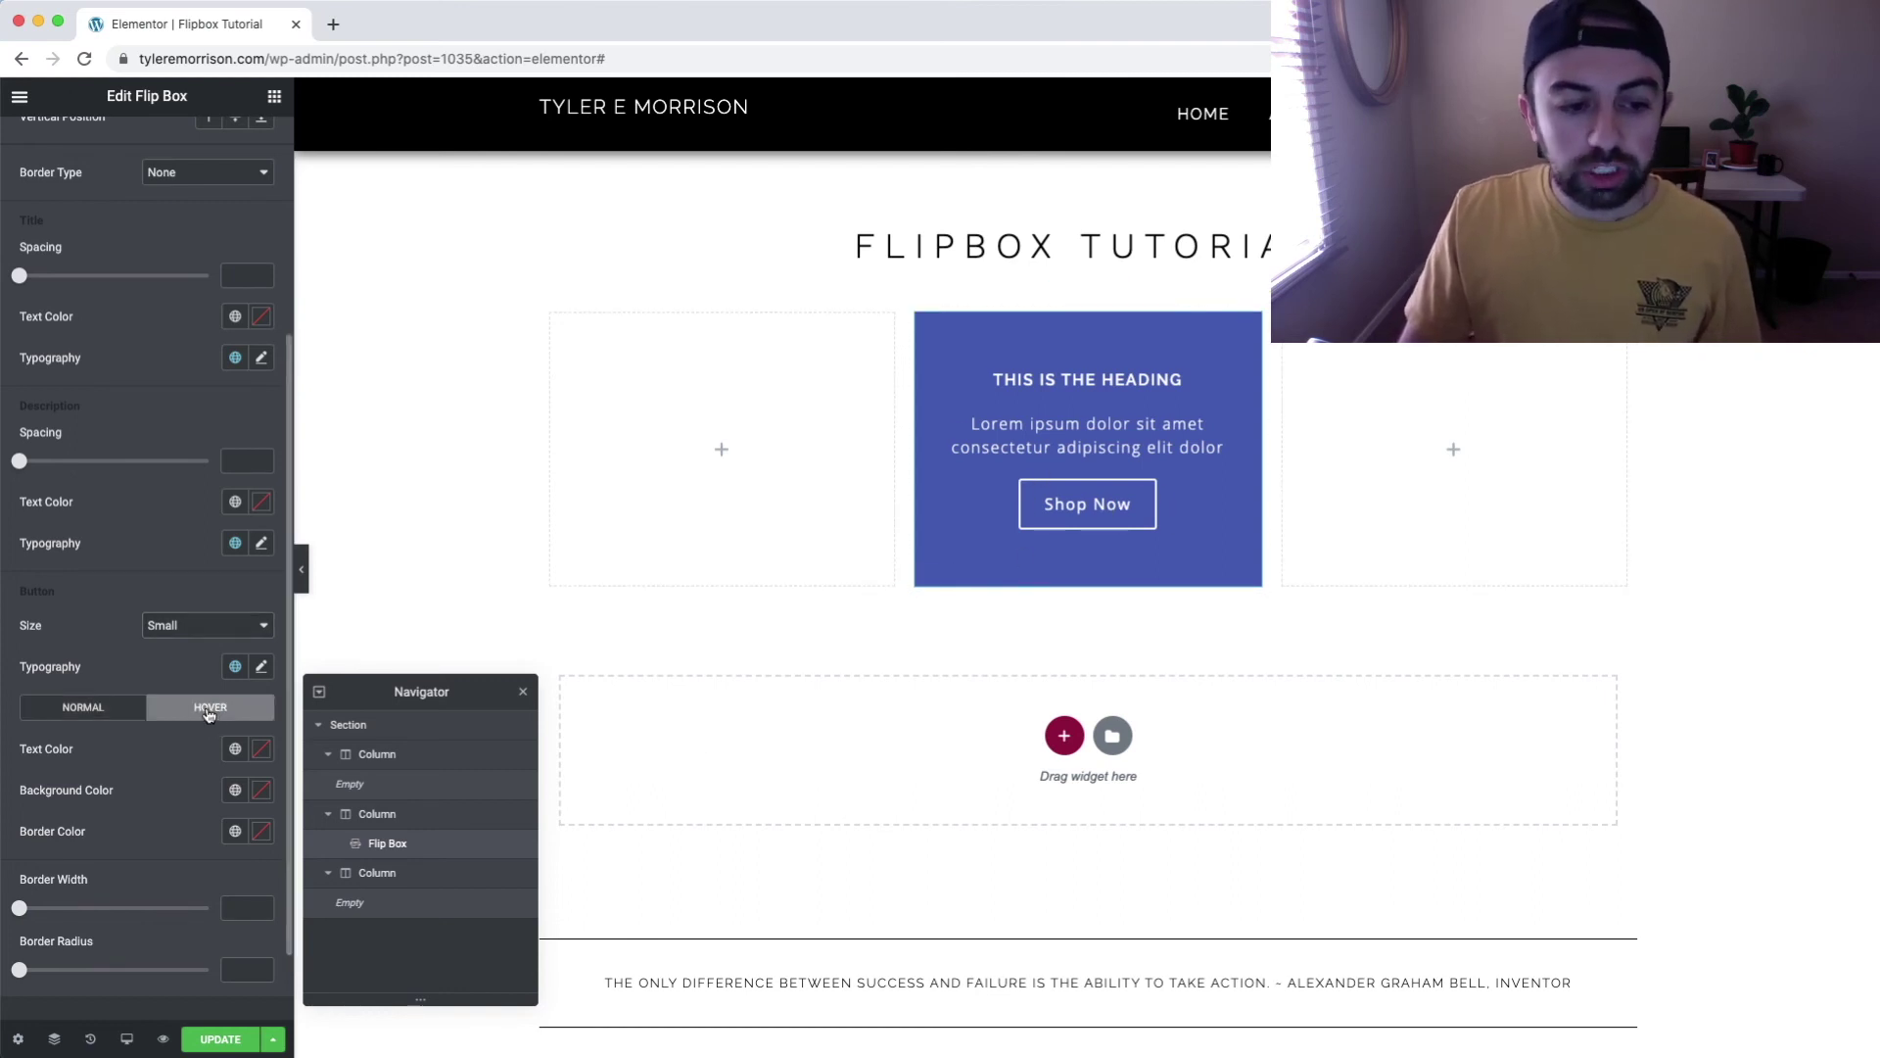
{"action": "left_click", "coordinate": [236, 791]}
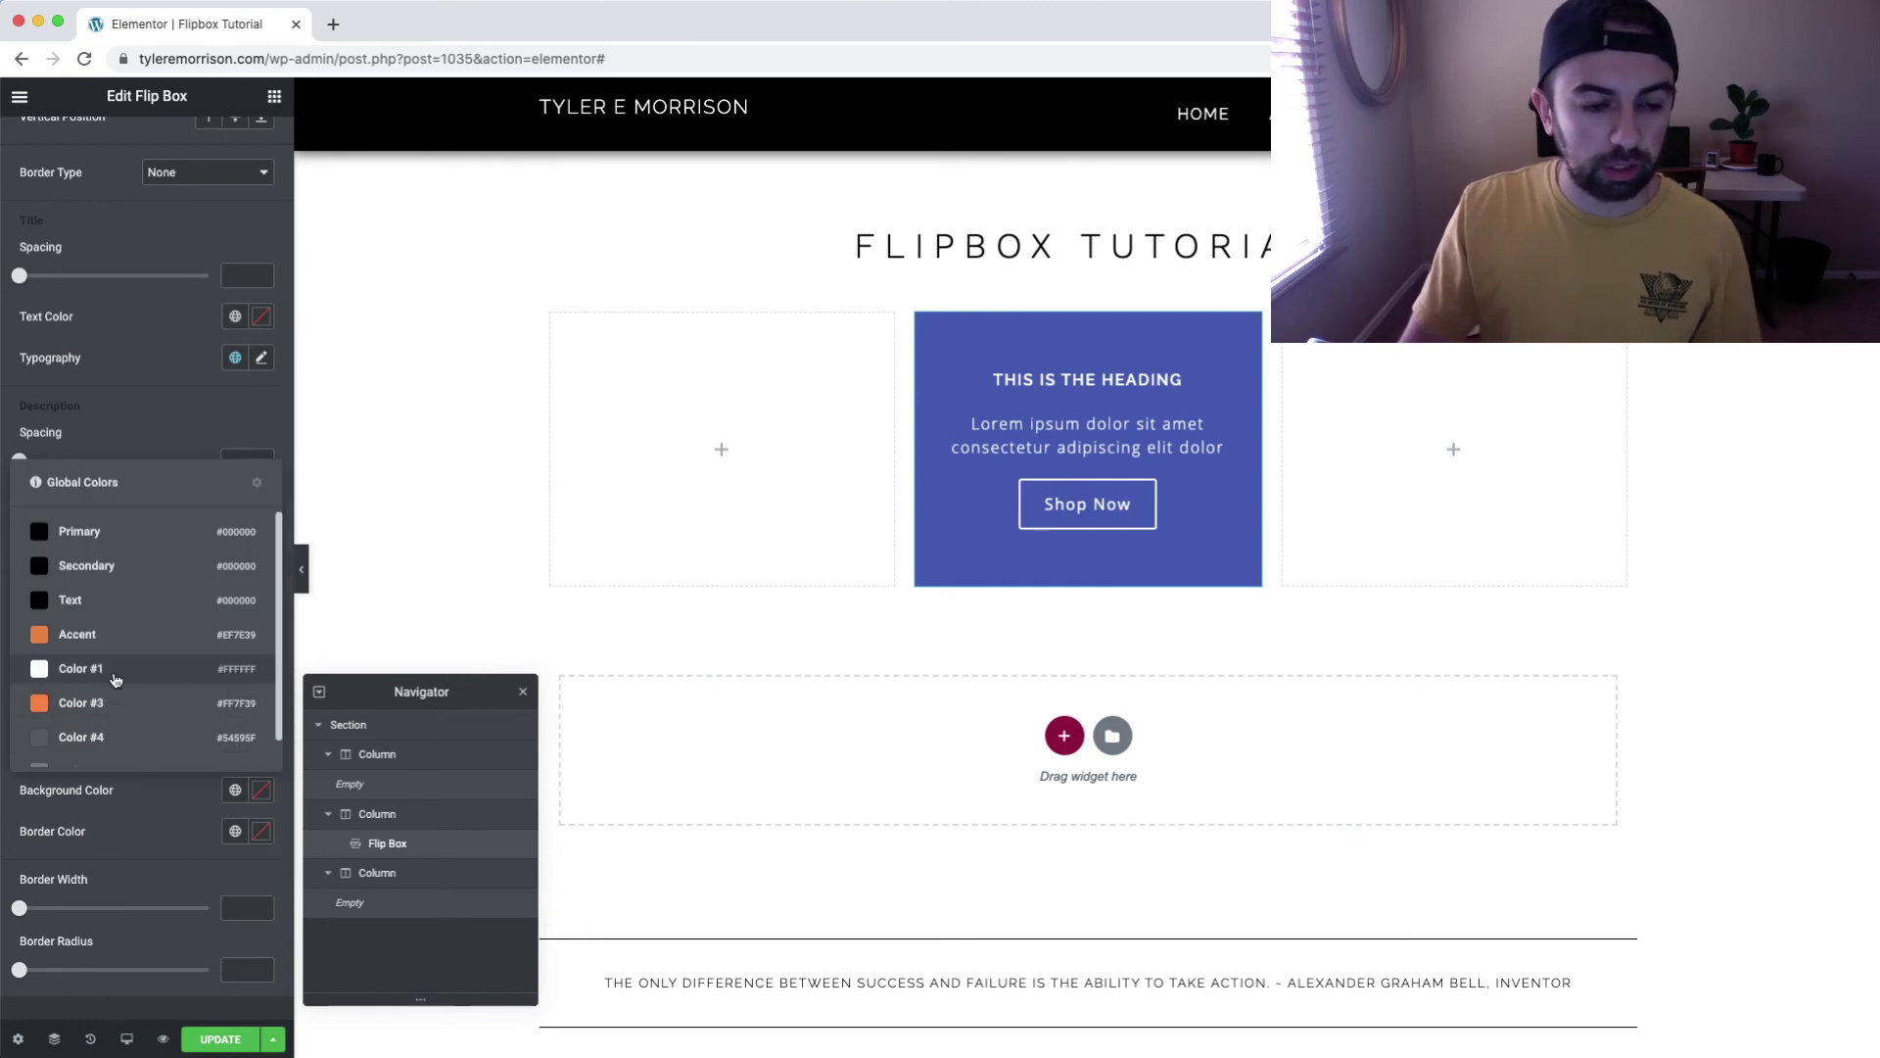
{"action": "left_click", "coordinate": [116, 642]}
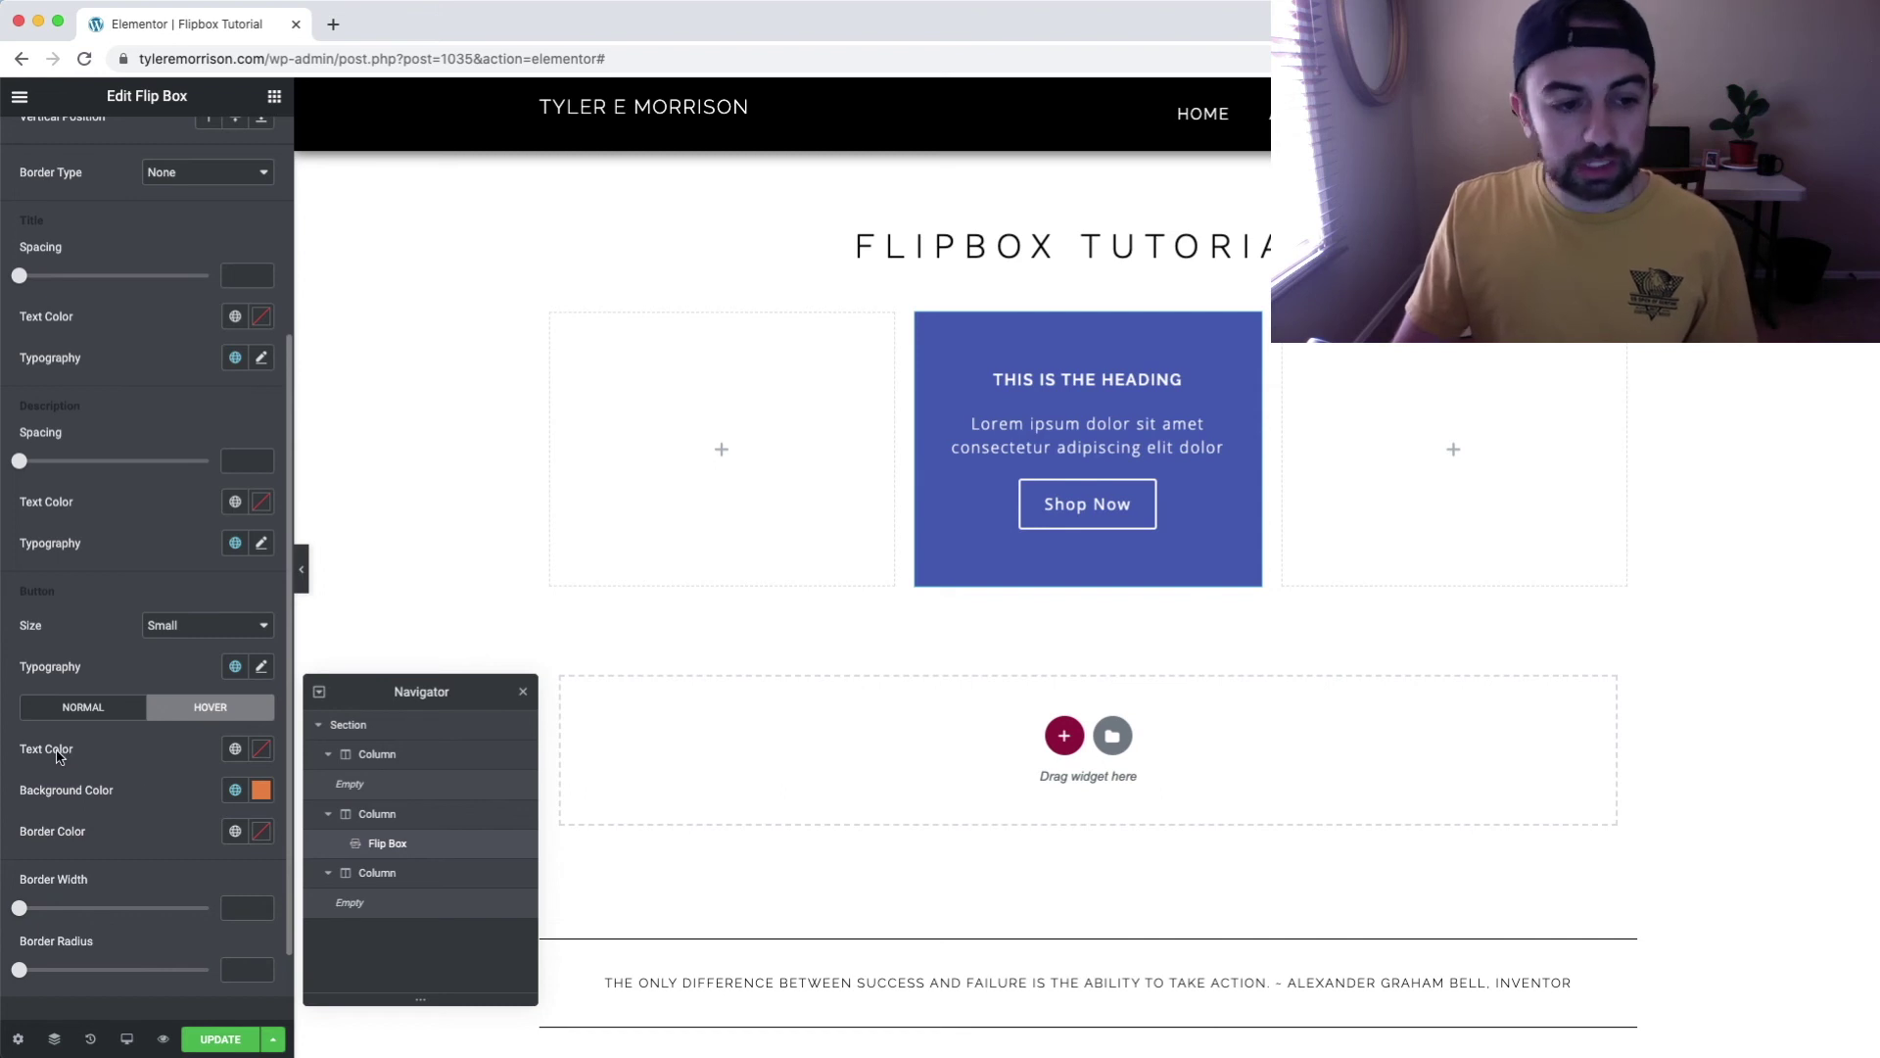
{"action": "left_click", "coordinate": [235, 830]}
{"action": "left_click", "coordinate": [88, 574]}
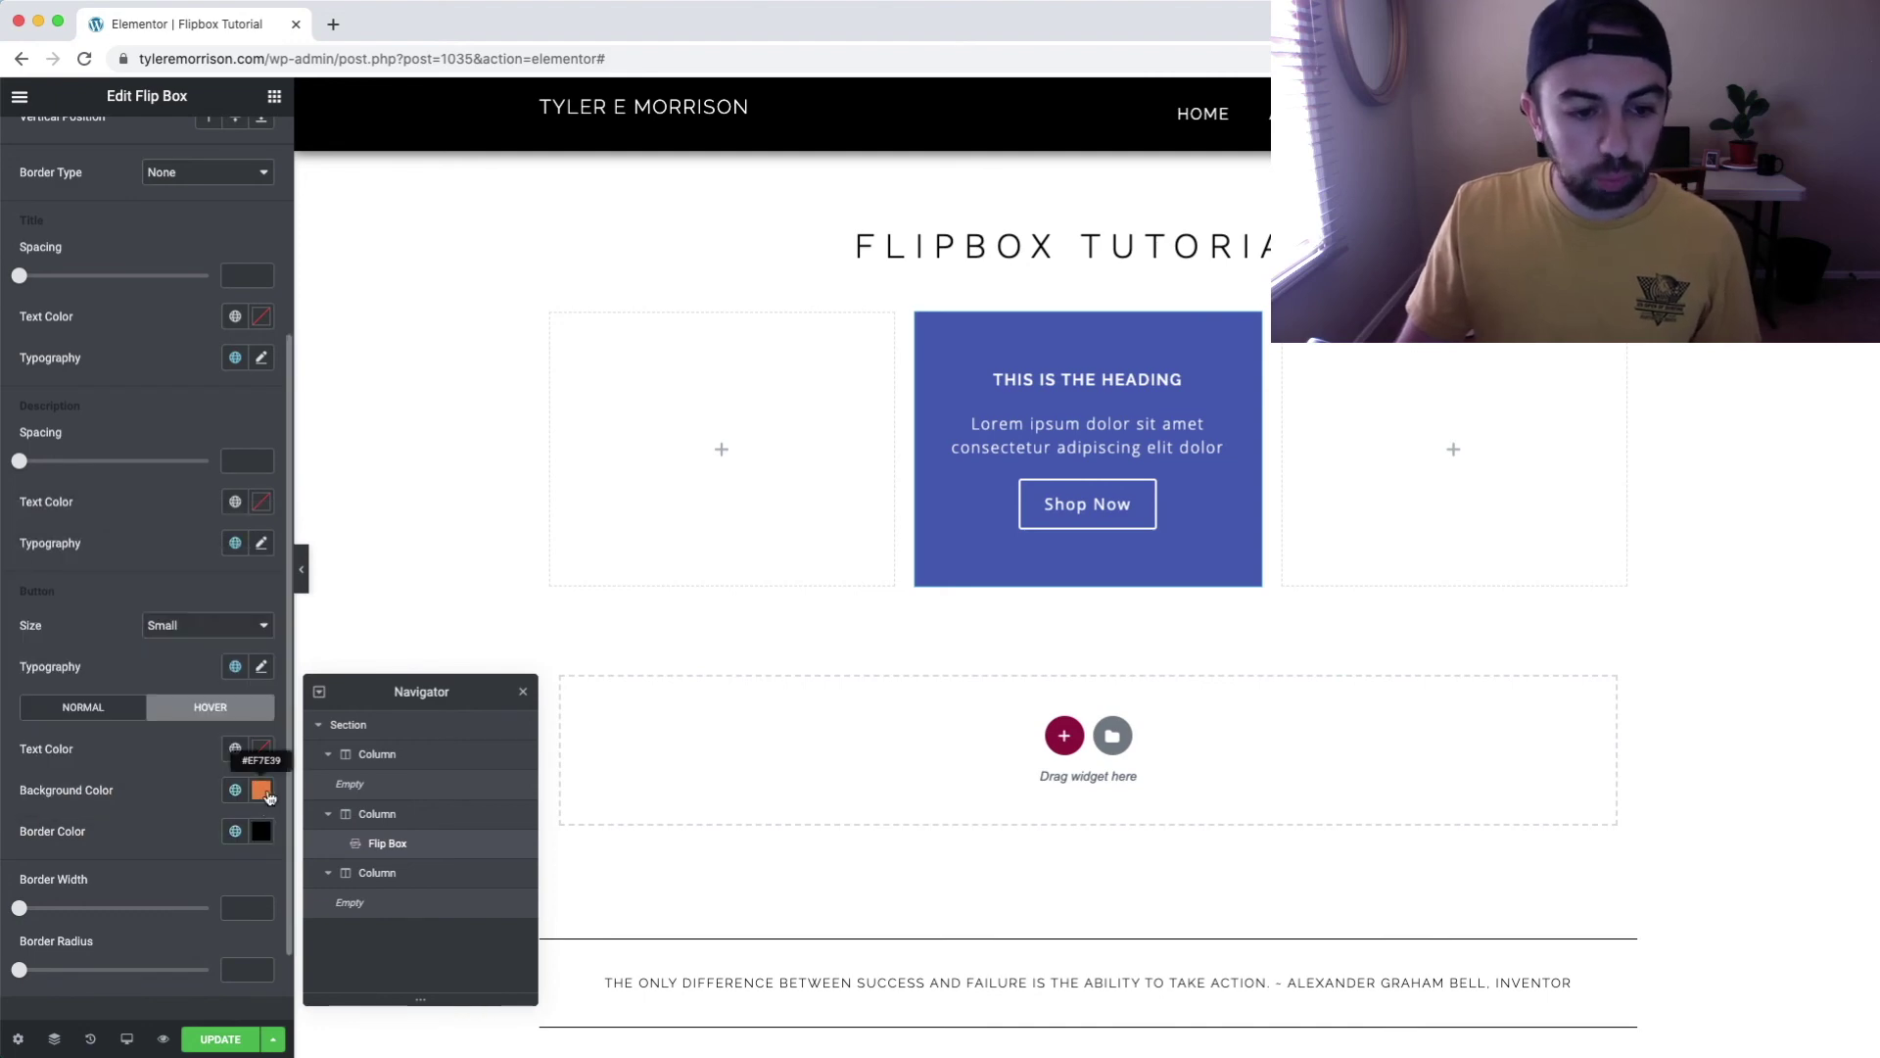
Clear the back button's hover background and border colours.
{"action": "left_click", "coordinate": [262, 790]}
{"action": "left_click", "coordinate": [205, 479]}
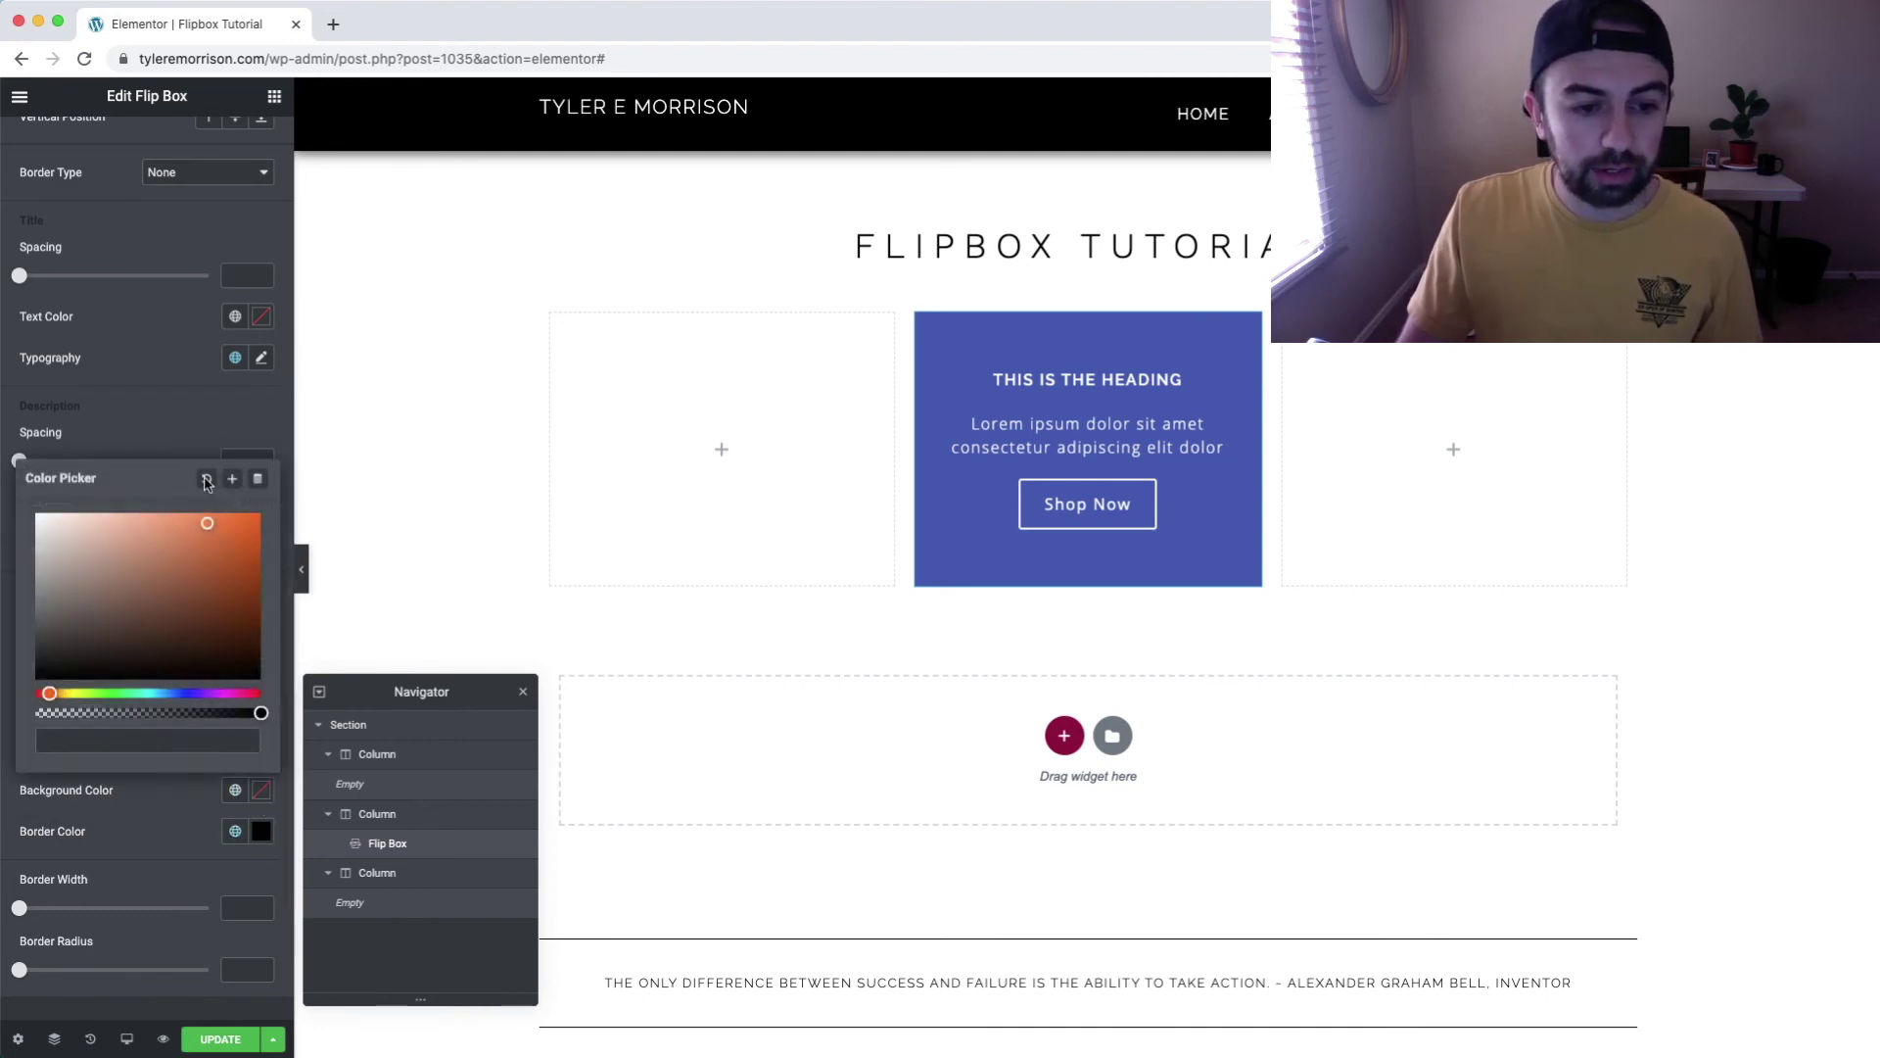
{"action": "left_click", "coordinate": [177, 862]}
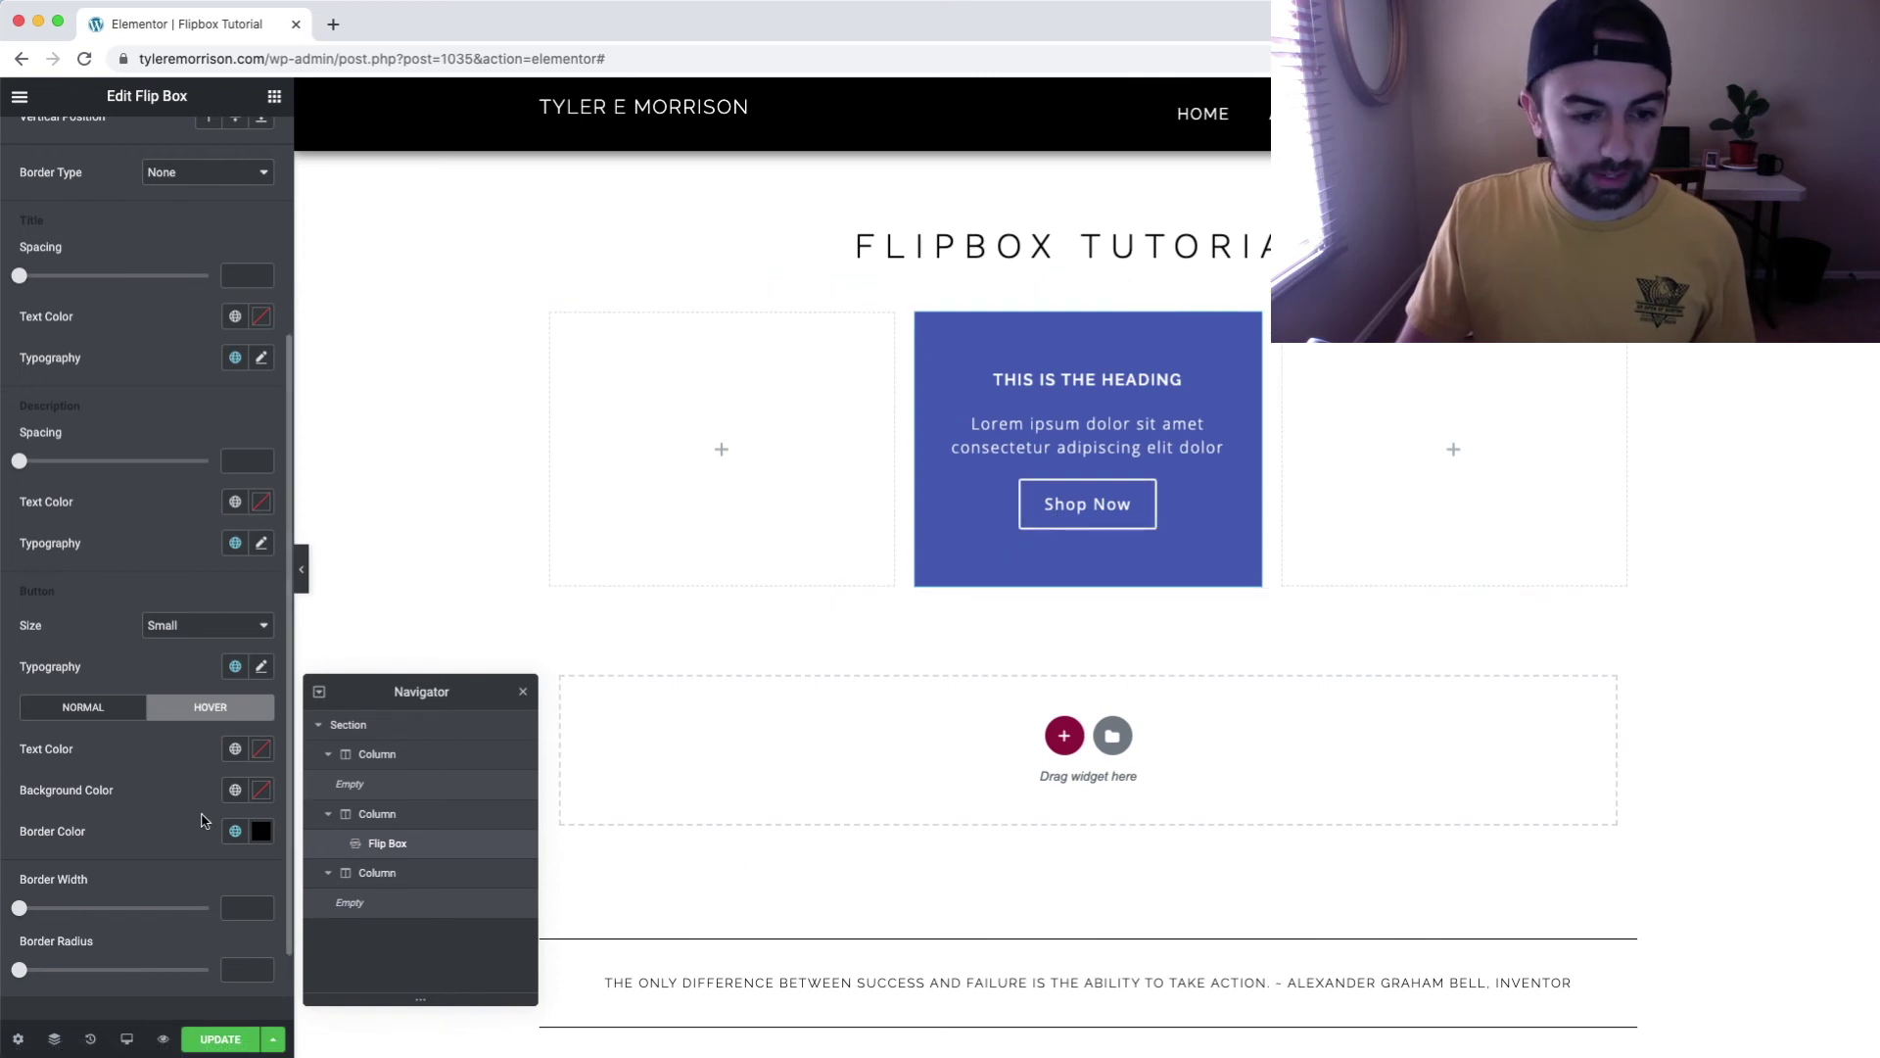
{"action": "left_click", "coordinate": [260, 831]}
{"action": "left_click", "coordinate": [206, 519]}
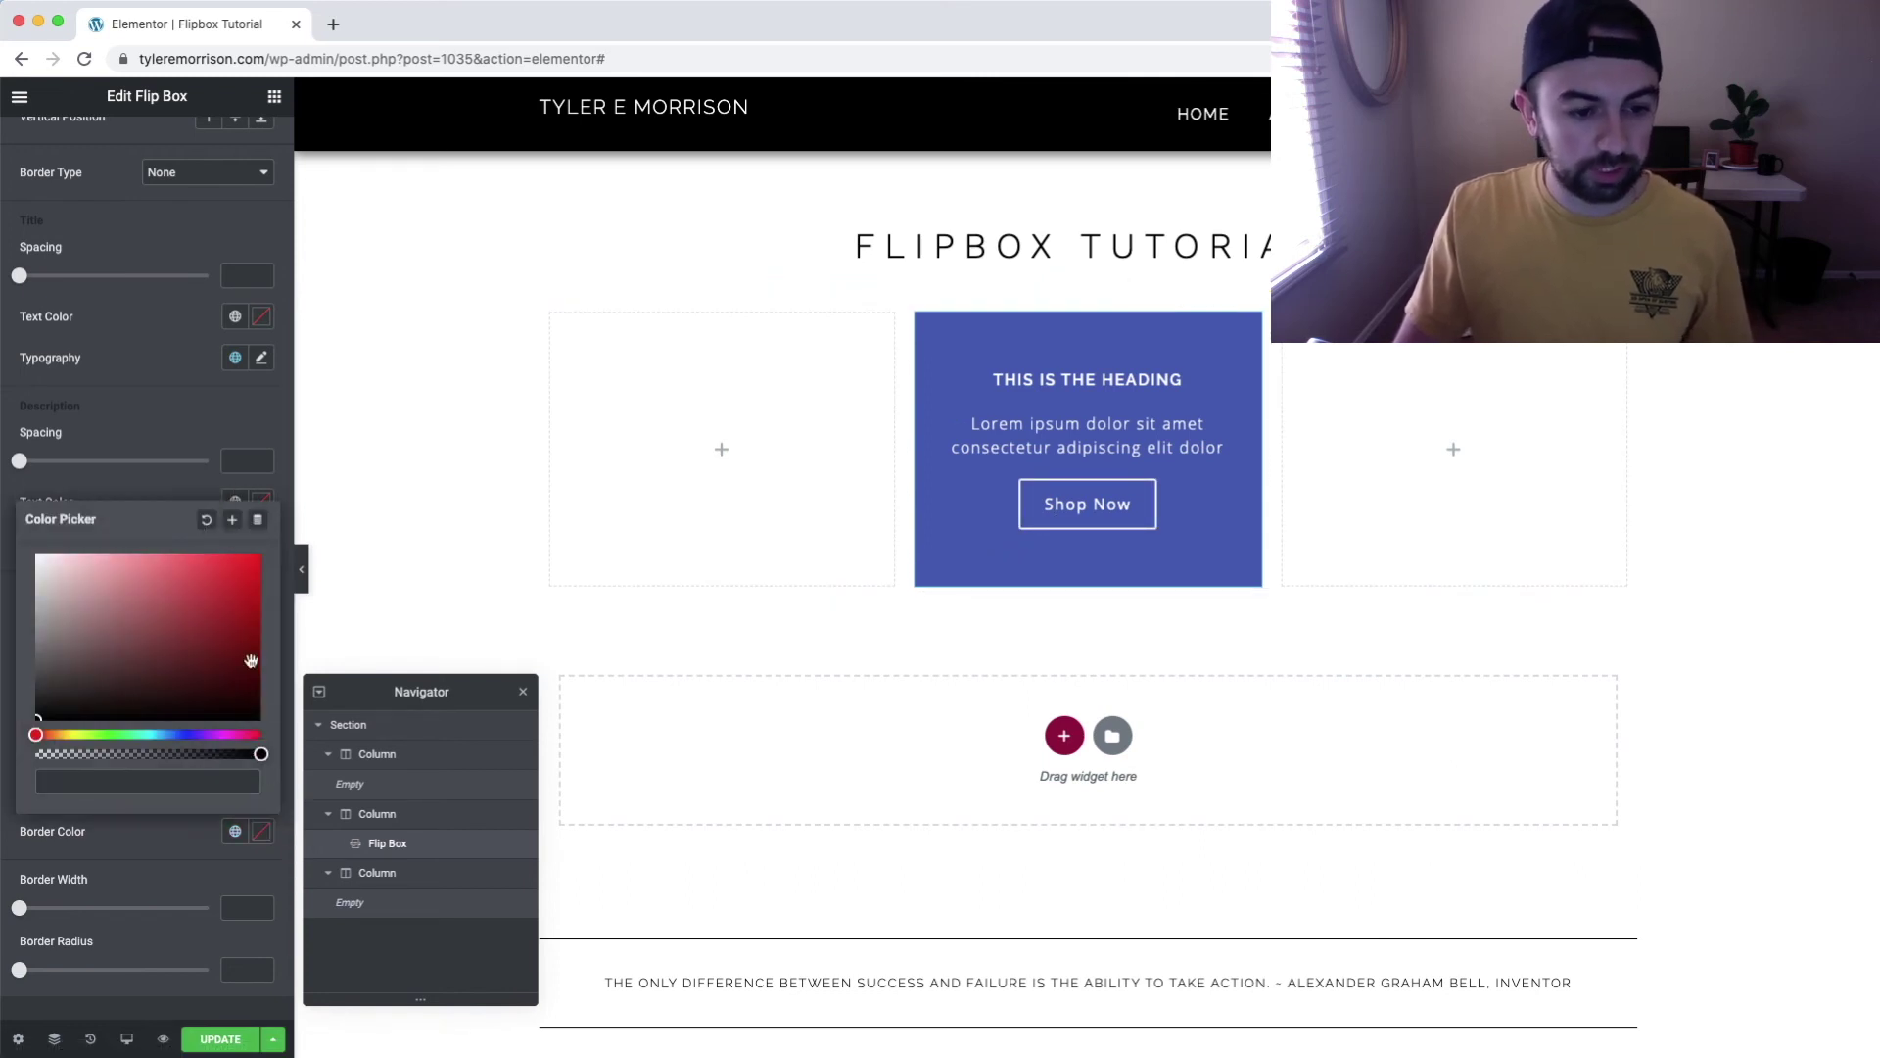
{"action": "left_click", "coordinate": [182, 867]}
Try a border width of 6 and a border radius of 53 on the back button, clearing each value.
{"action": "scroll", "coordinate": [194, 848], "scroll_direction": "down", "scroll_amount": 2}
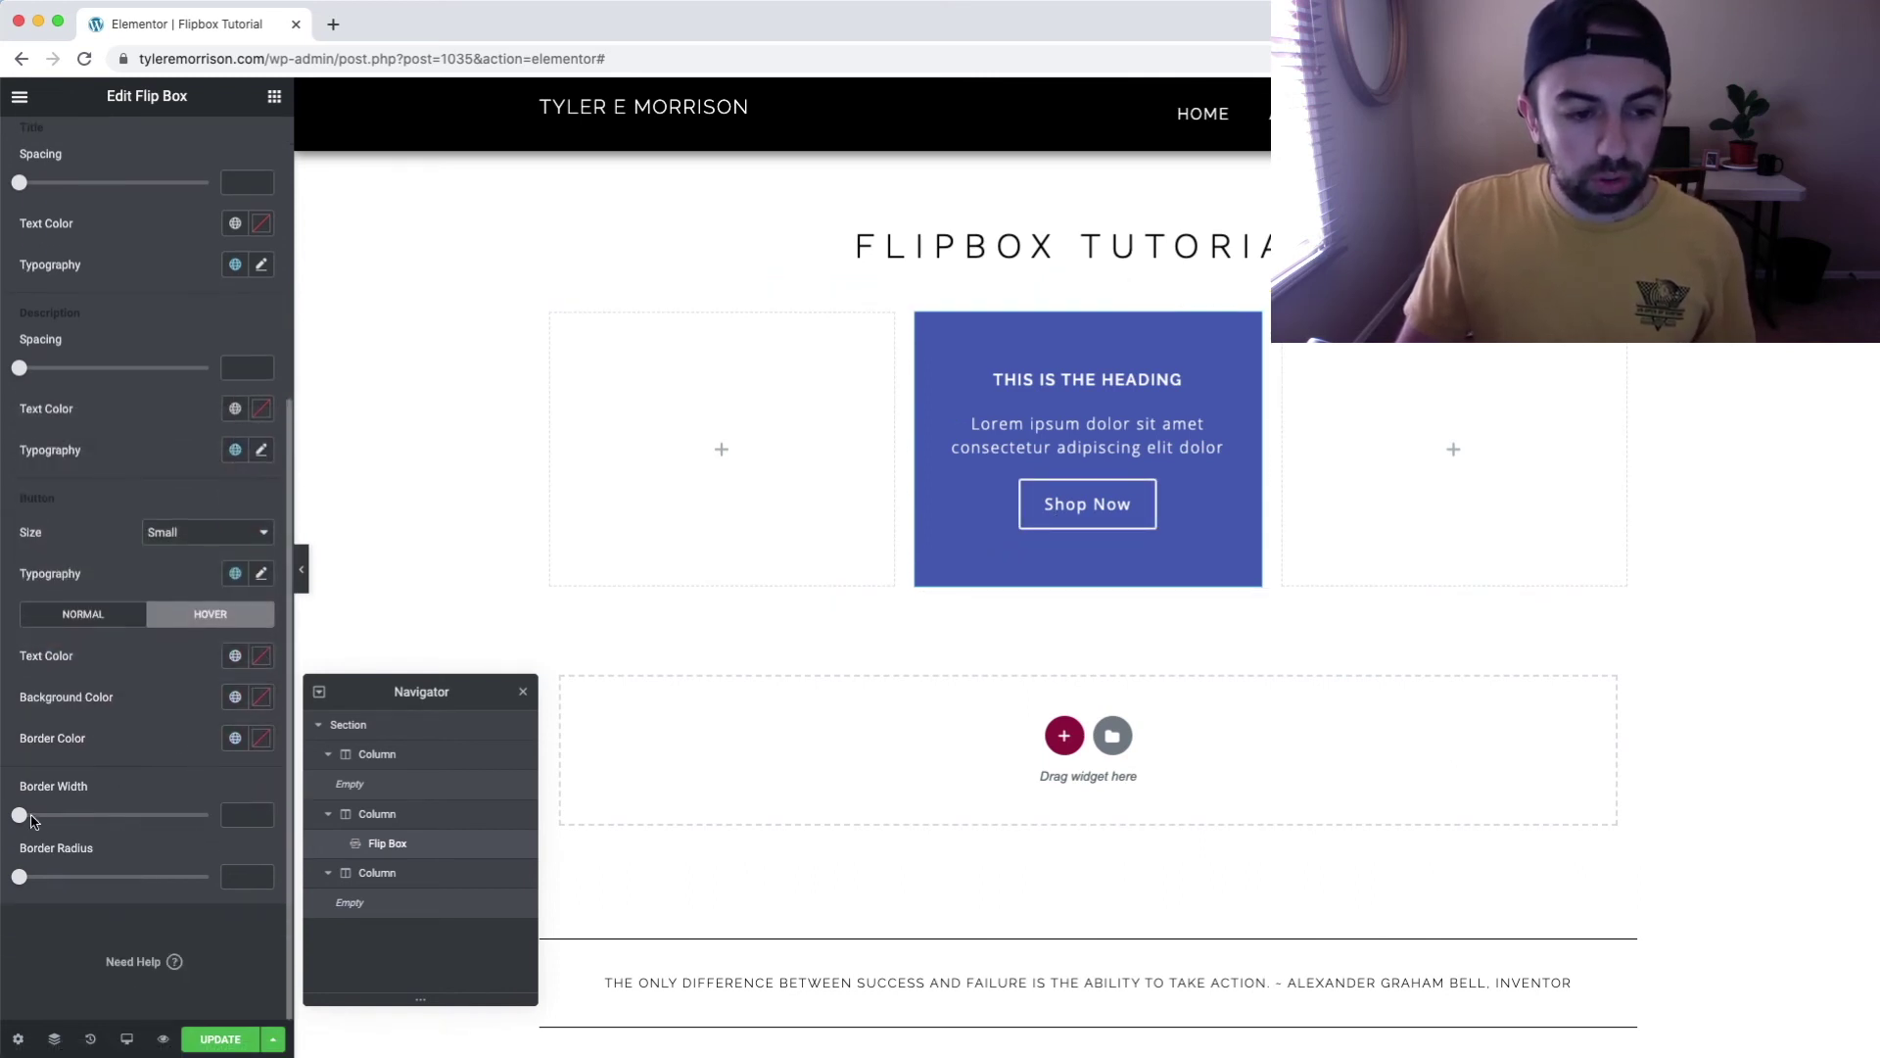
{"action": "left_click_drag", "start_coordinate": [21, 814], "coordinate": [82, 813]}
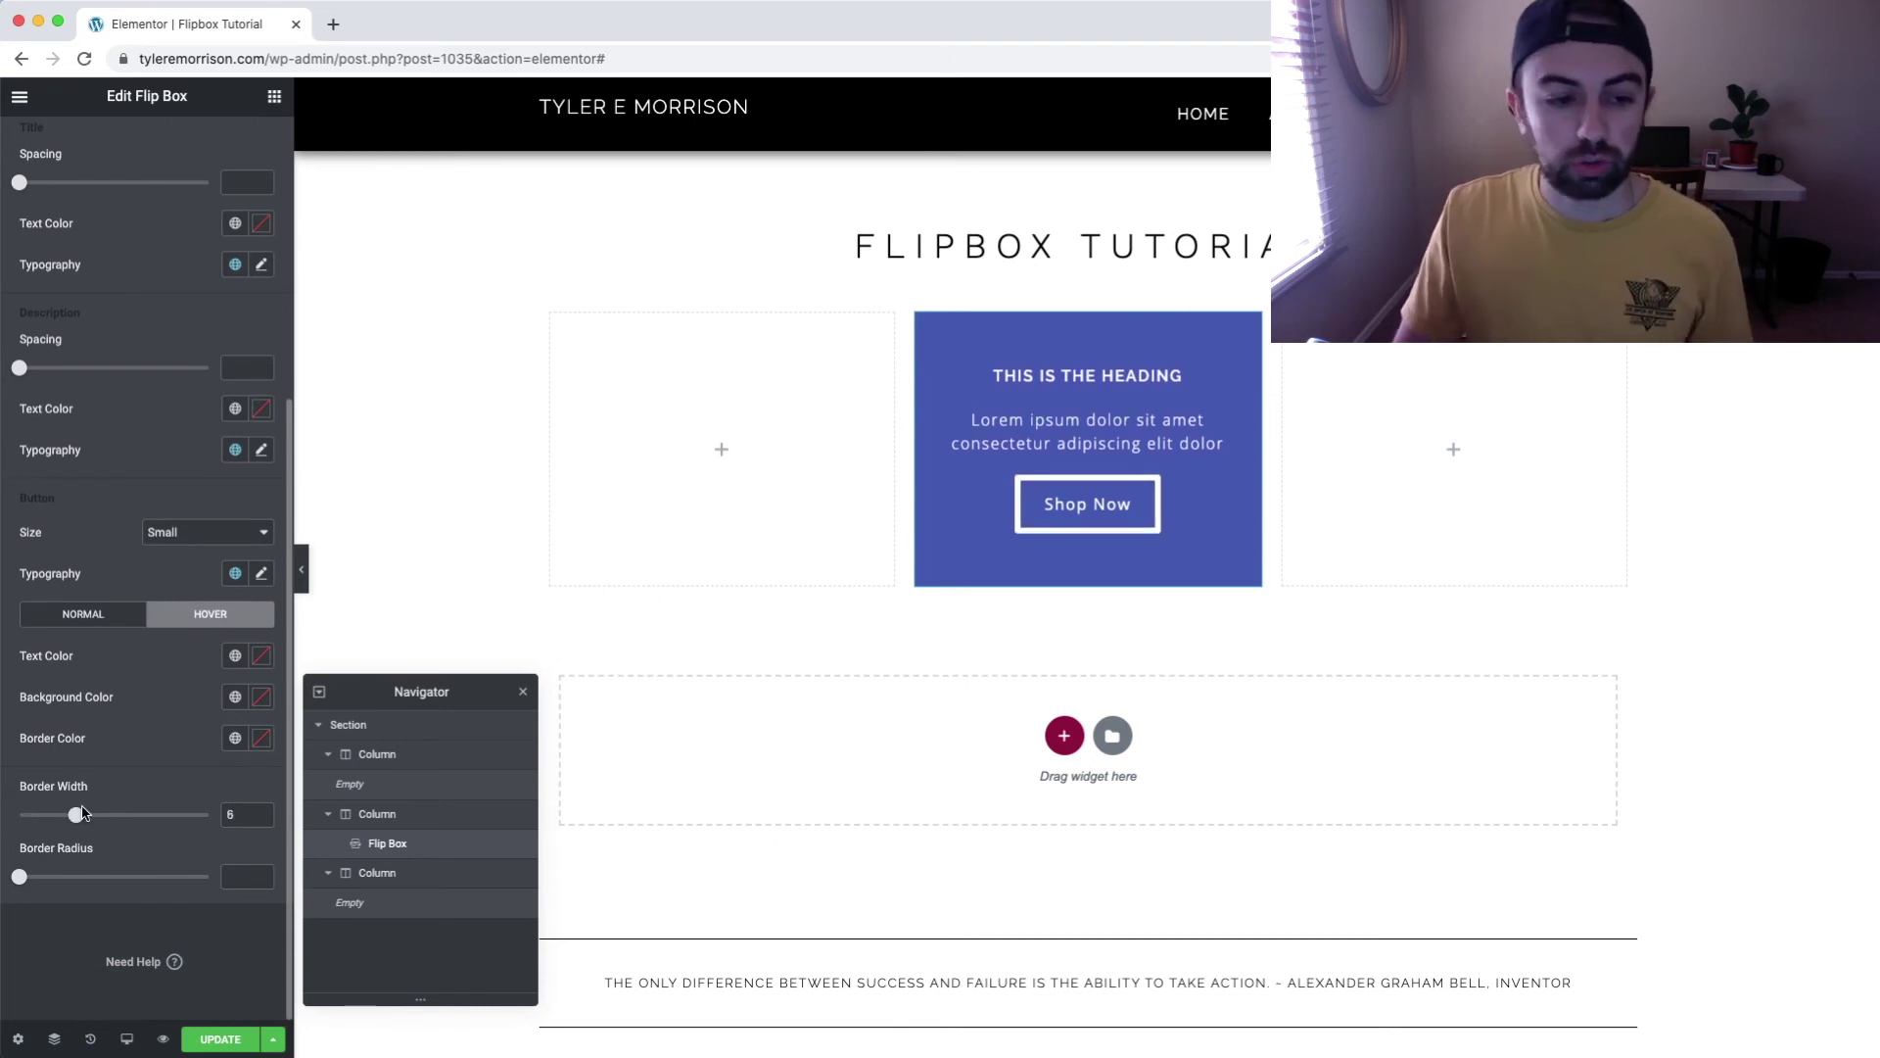
{"action": "left_click", "coordinate": [245, 814]}
{"action": "key", "text": "BackSpace"}
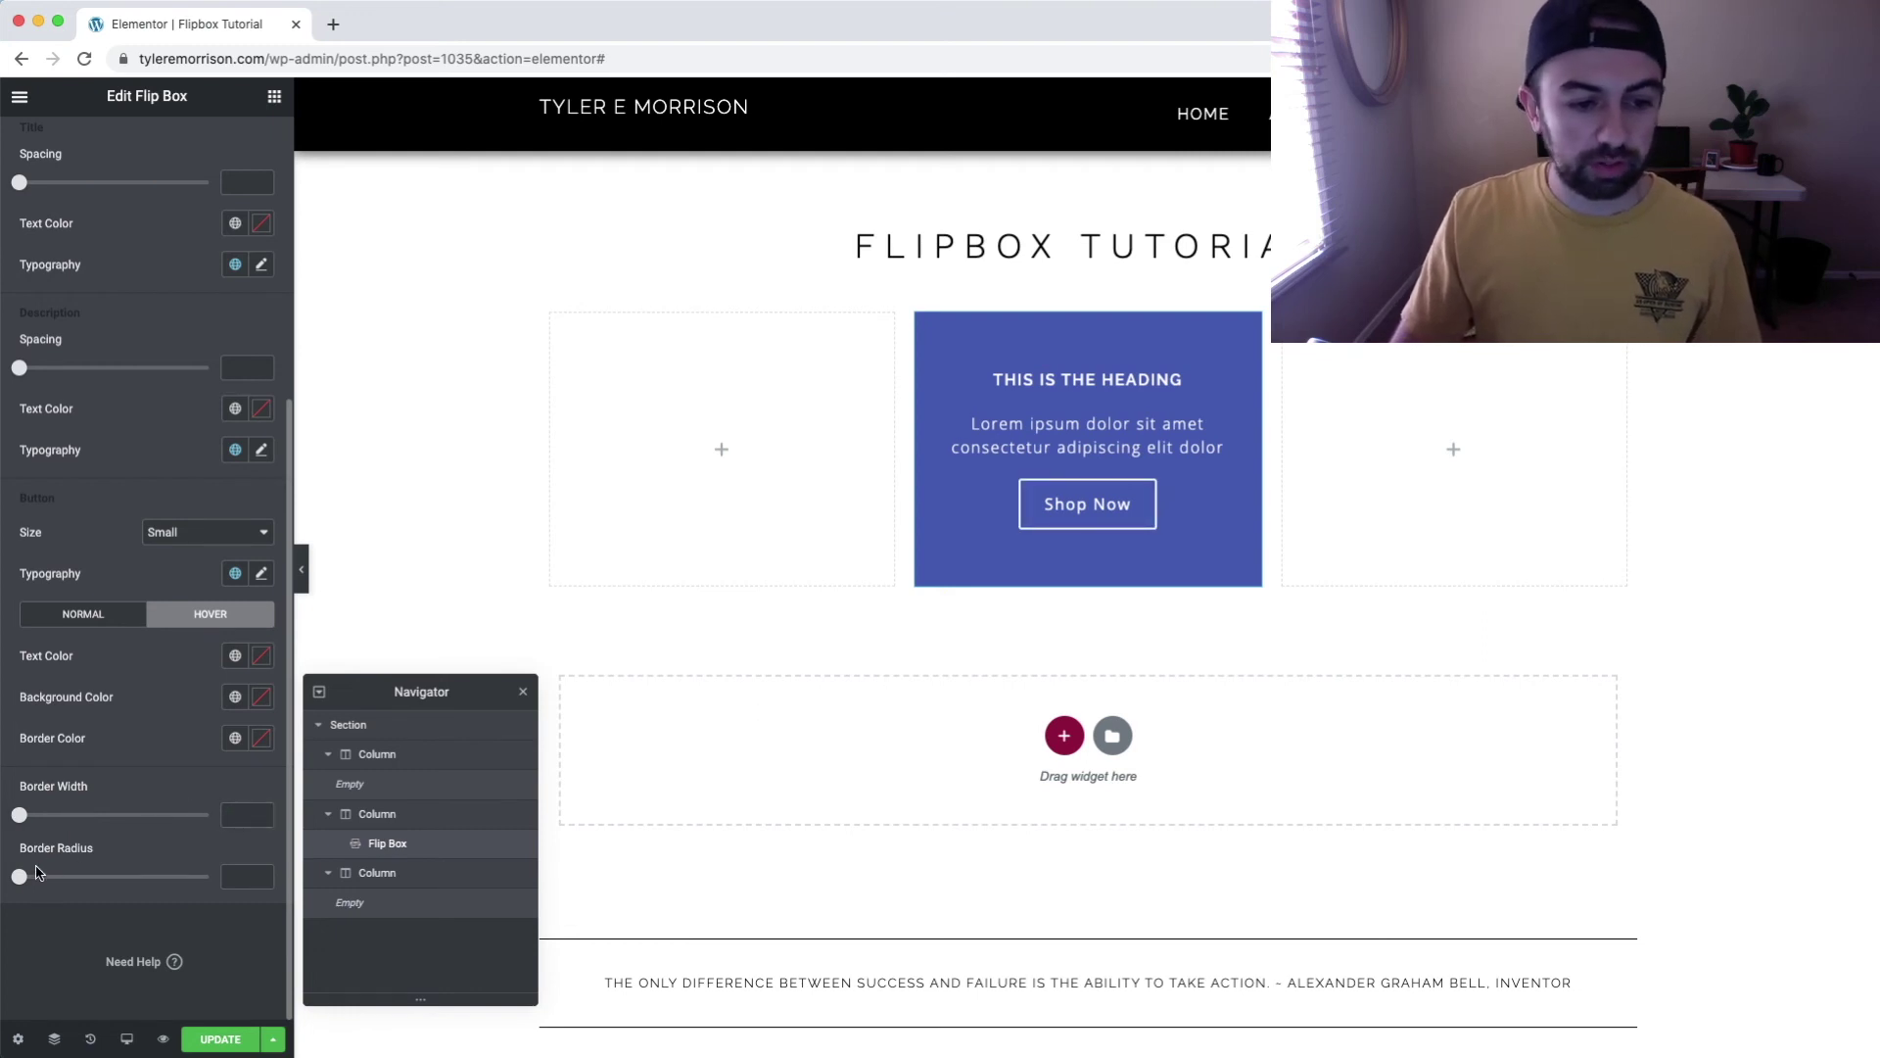
{"action": "left_click_drag", "start_coordinate": [19, 878], "coordinate": [120, 878]}
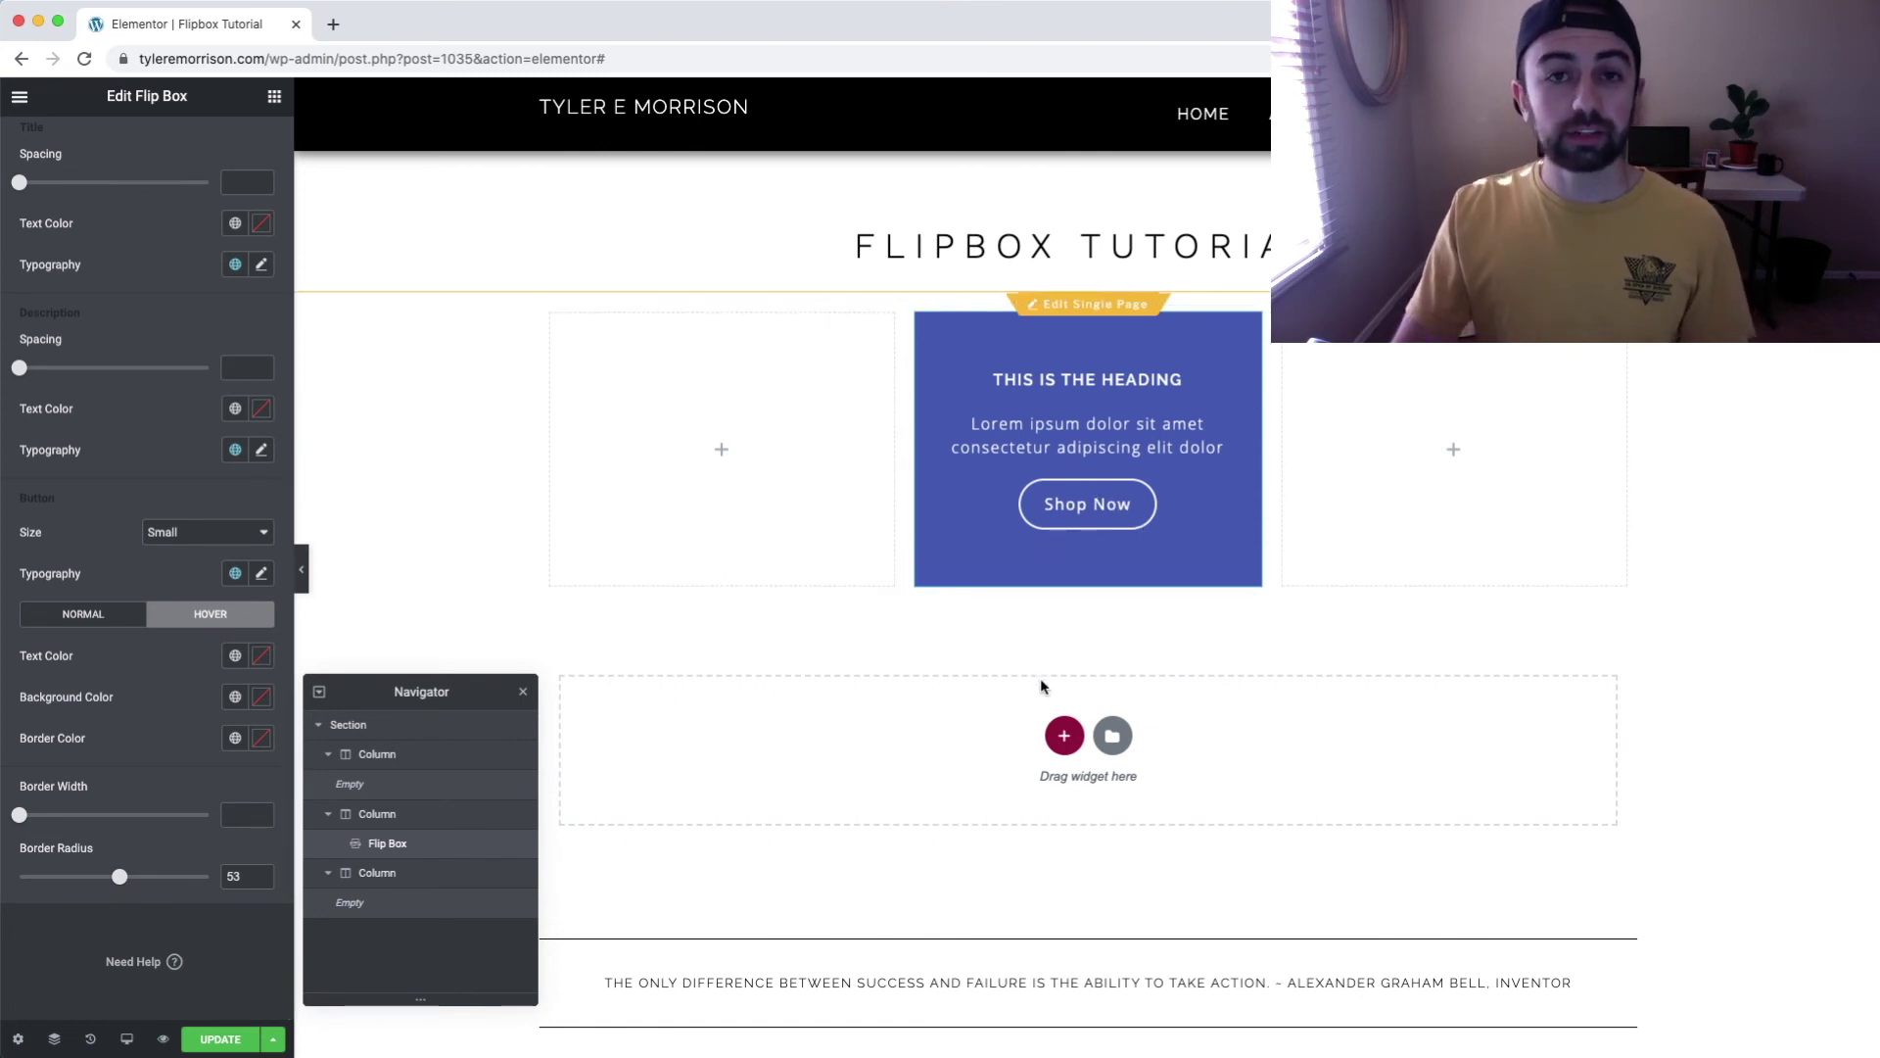
{"action": "left_click_drag", "start_coordinate": [244, 878], "coordinate": [176, 874]}
{"action": "key", "text": "BackSpace"}
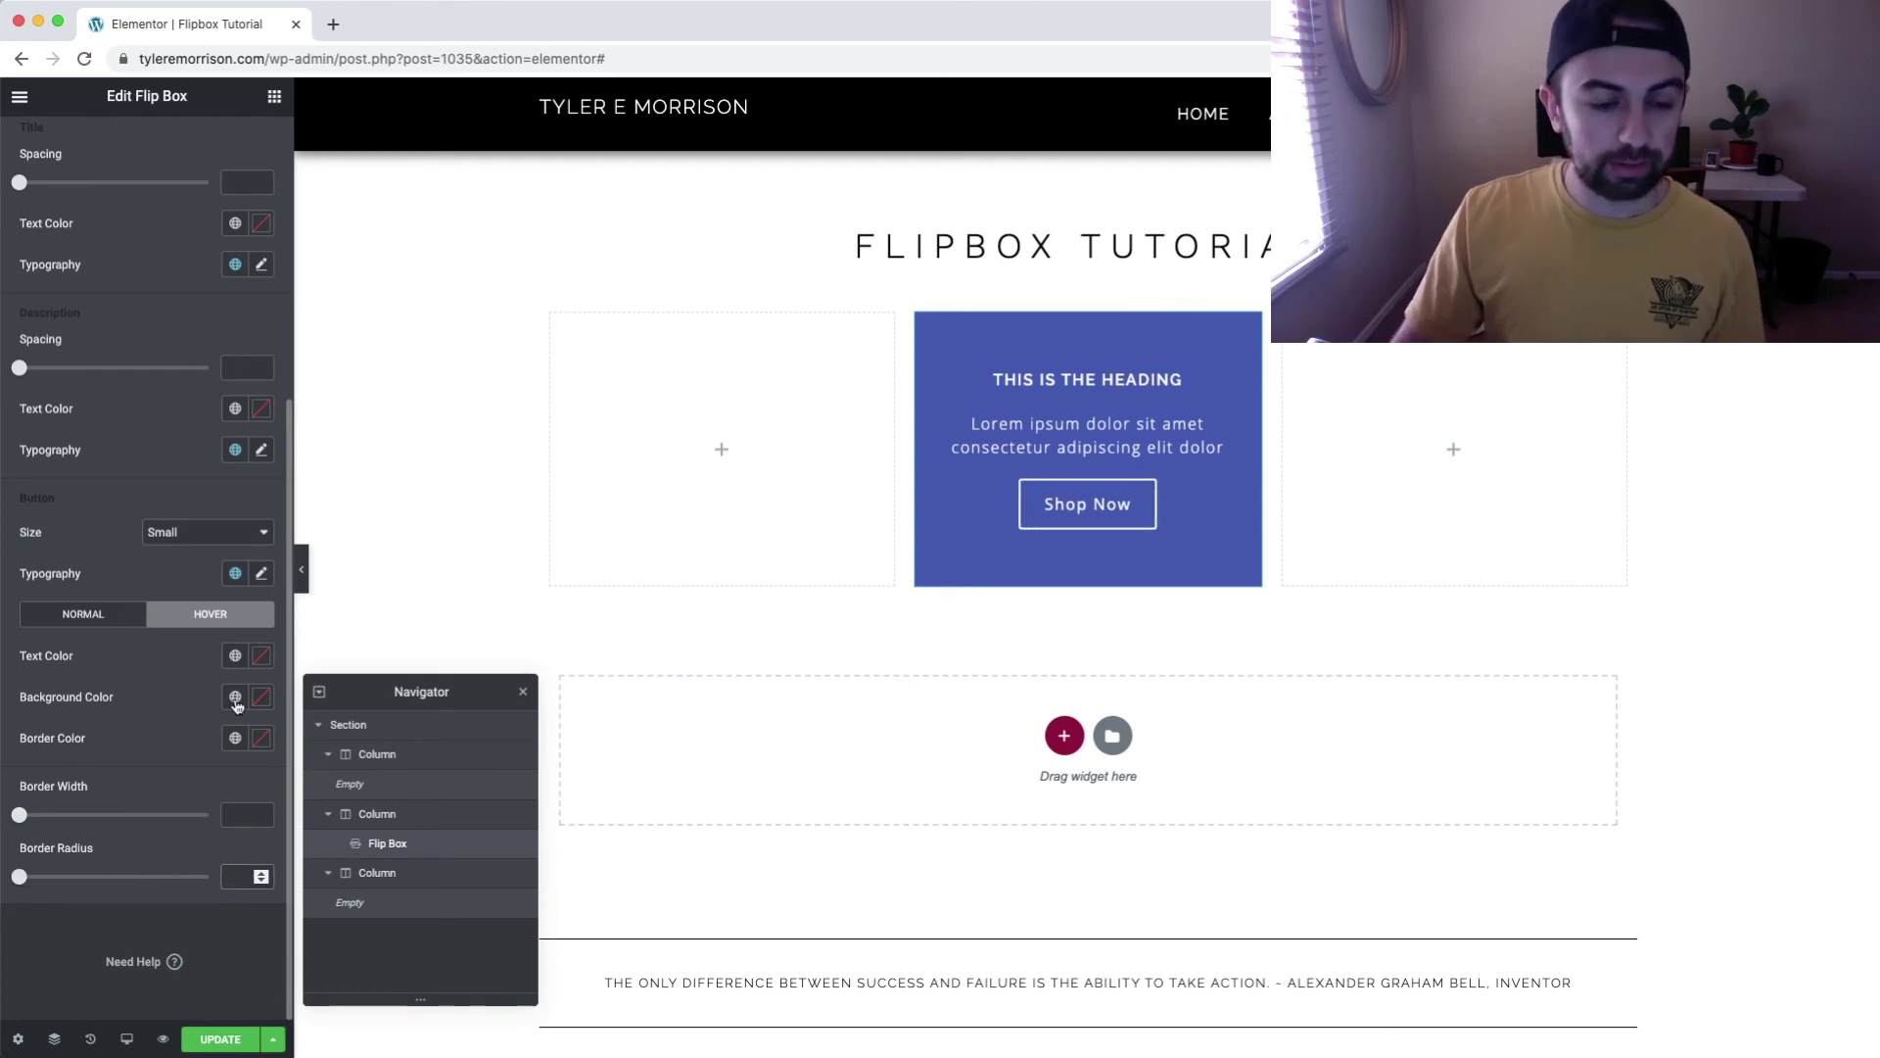
Preview the flip box in the mobile and tablet layouts and return to the desktop view.
{"action": "left_click", "coordinate": [432, 591]}
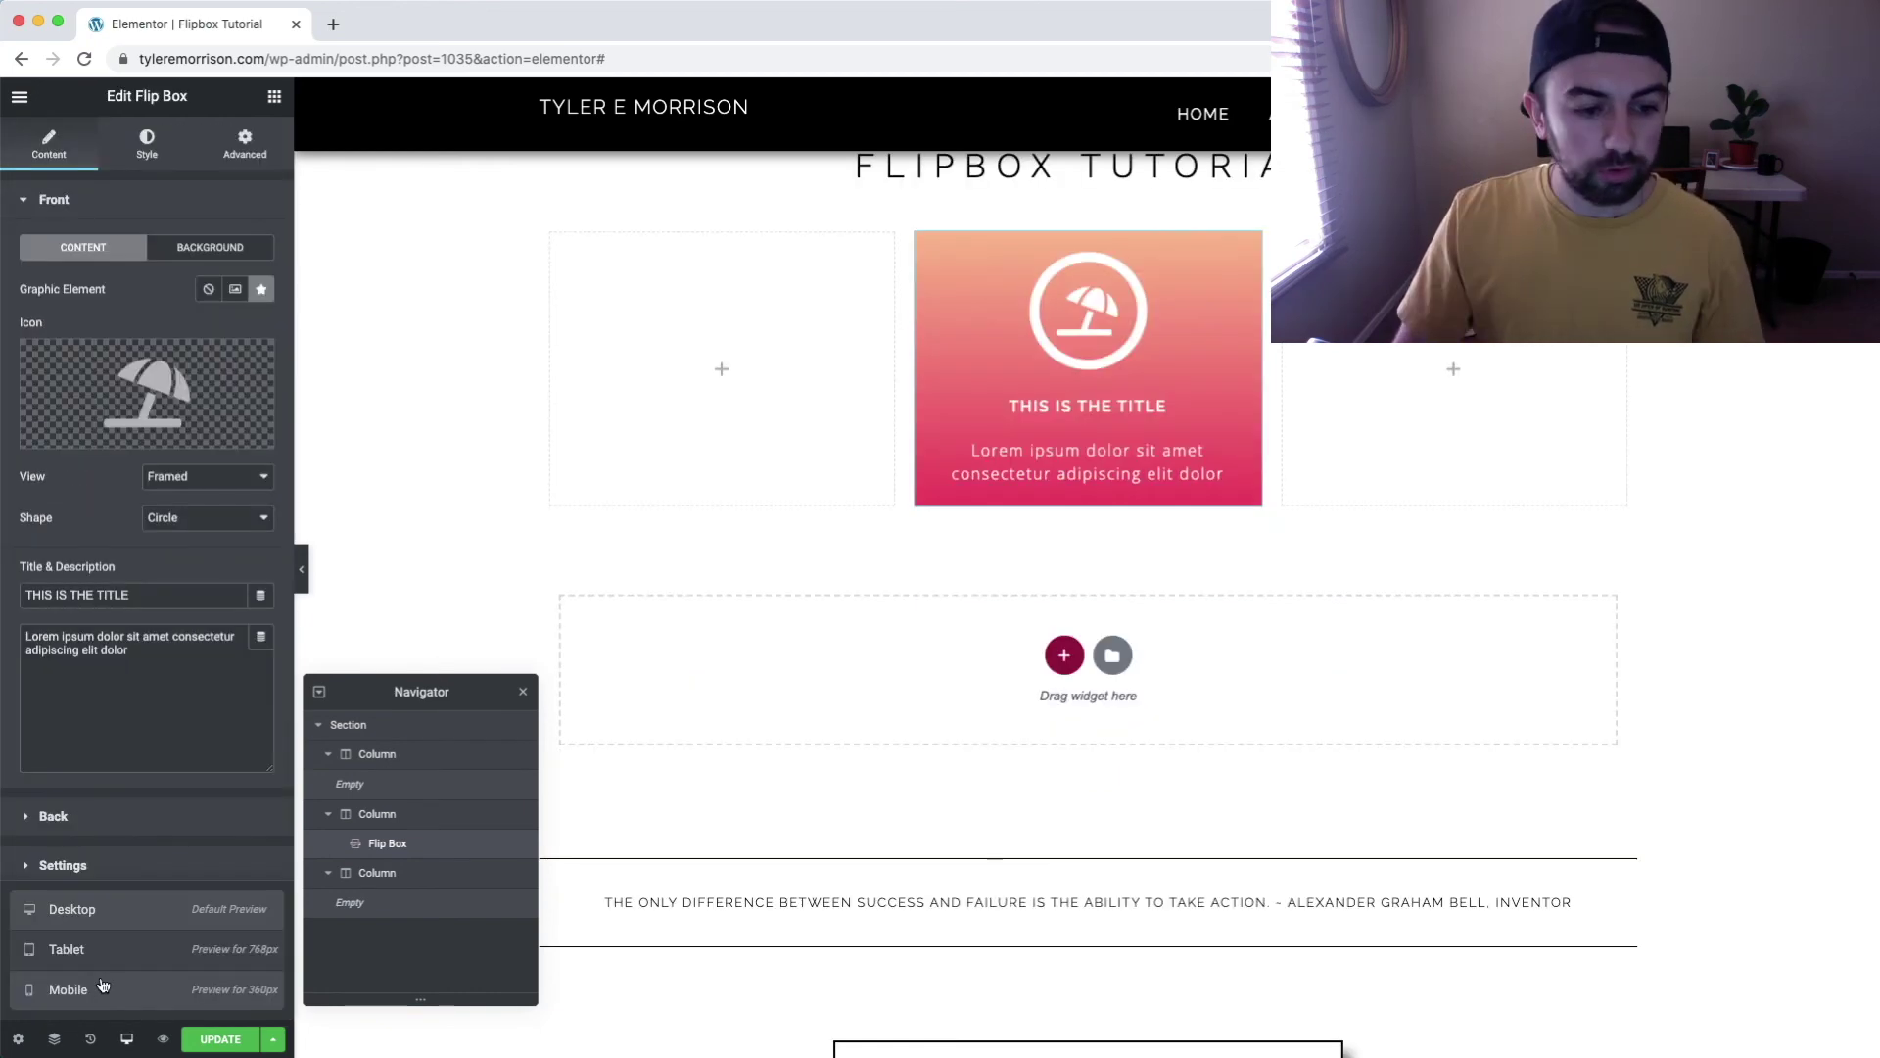
{"action": "left_click", "coordinate": [103, 985]}
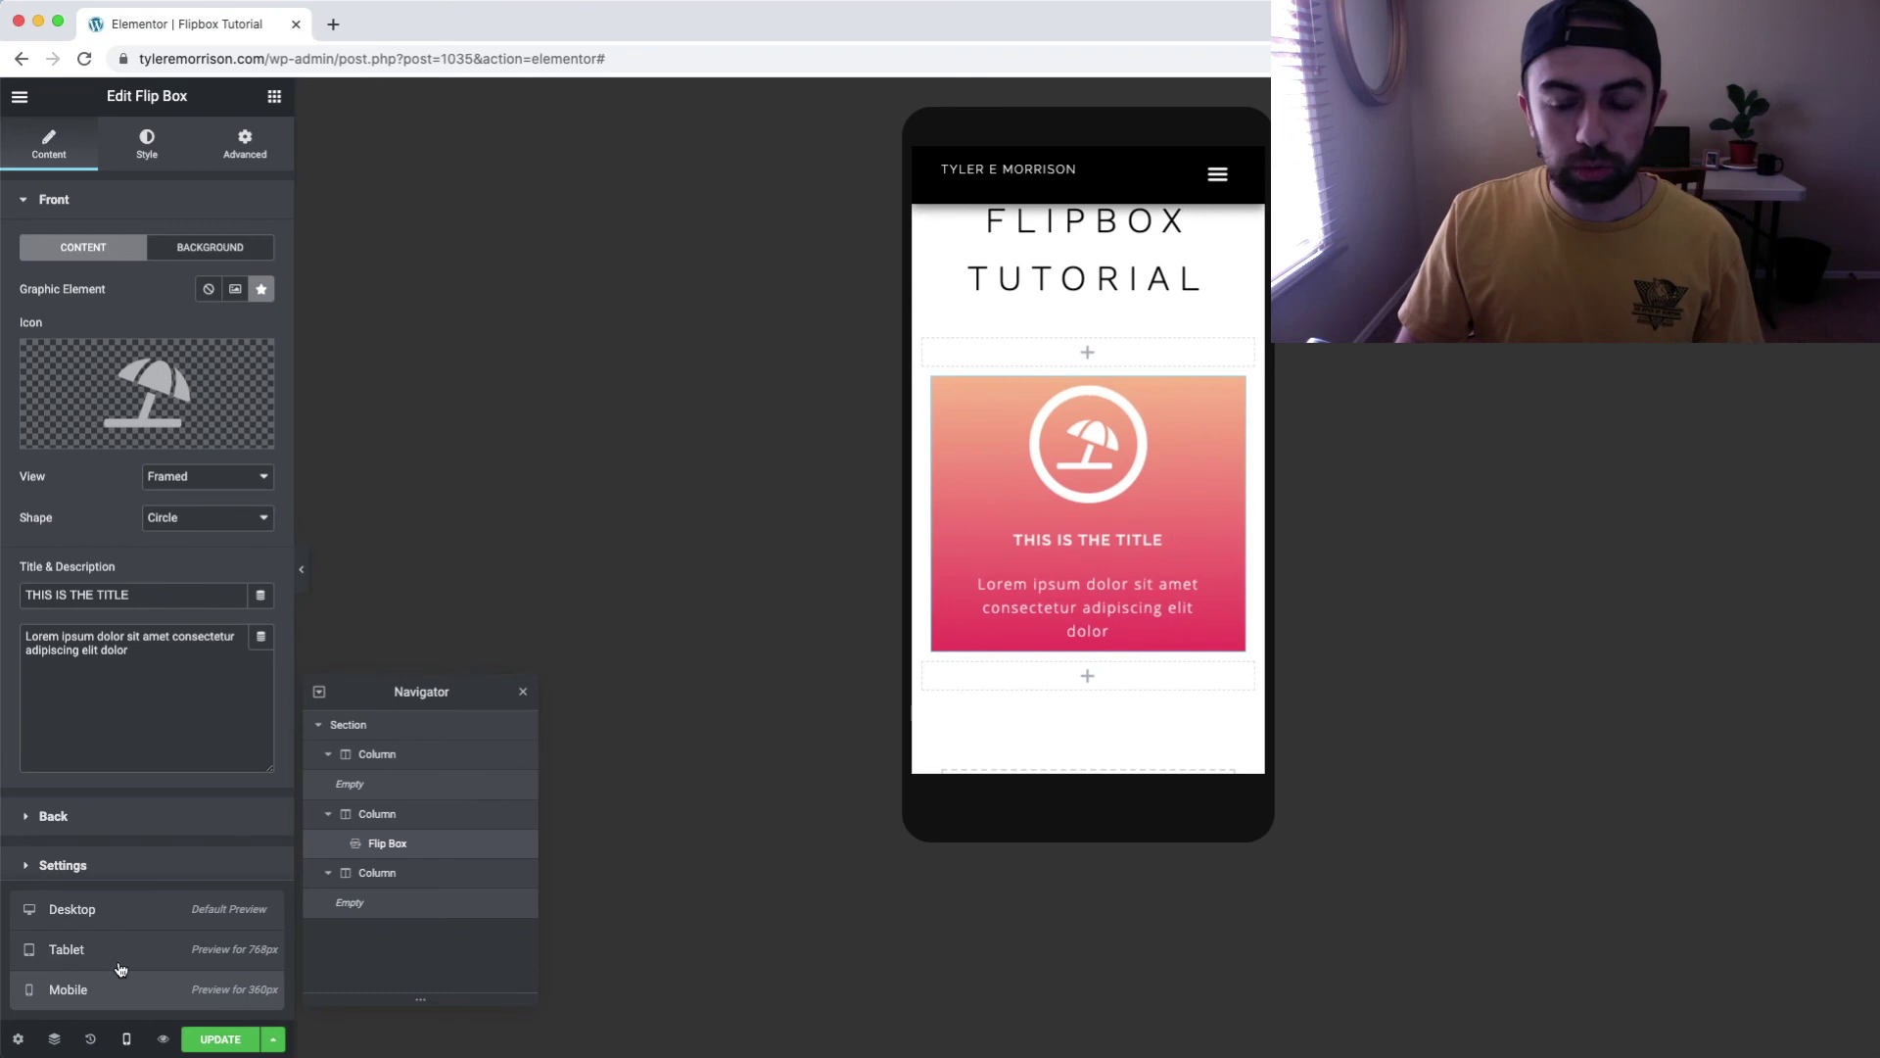
{"action": "mouse_move", "coordinate": [1037, 408]}
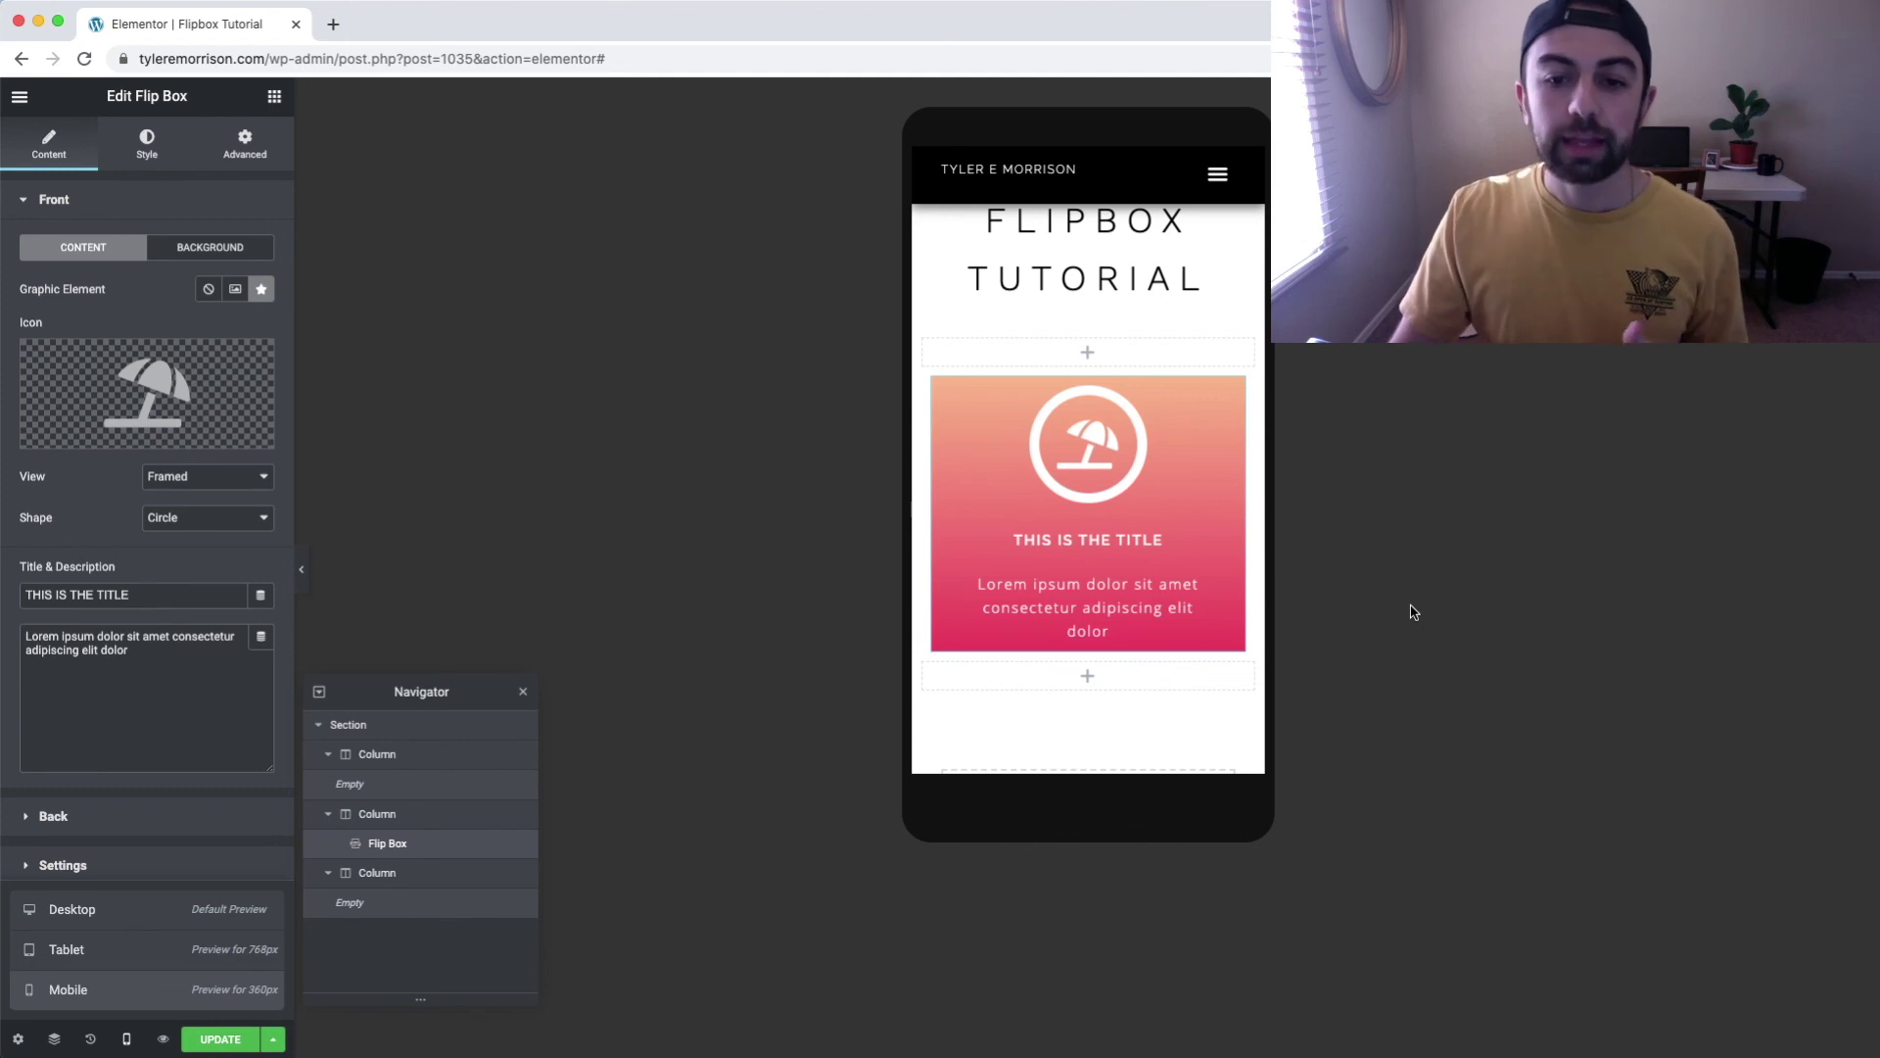
{"action": "mouse_move", "coordinate": [1168, 465]}
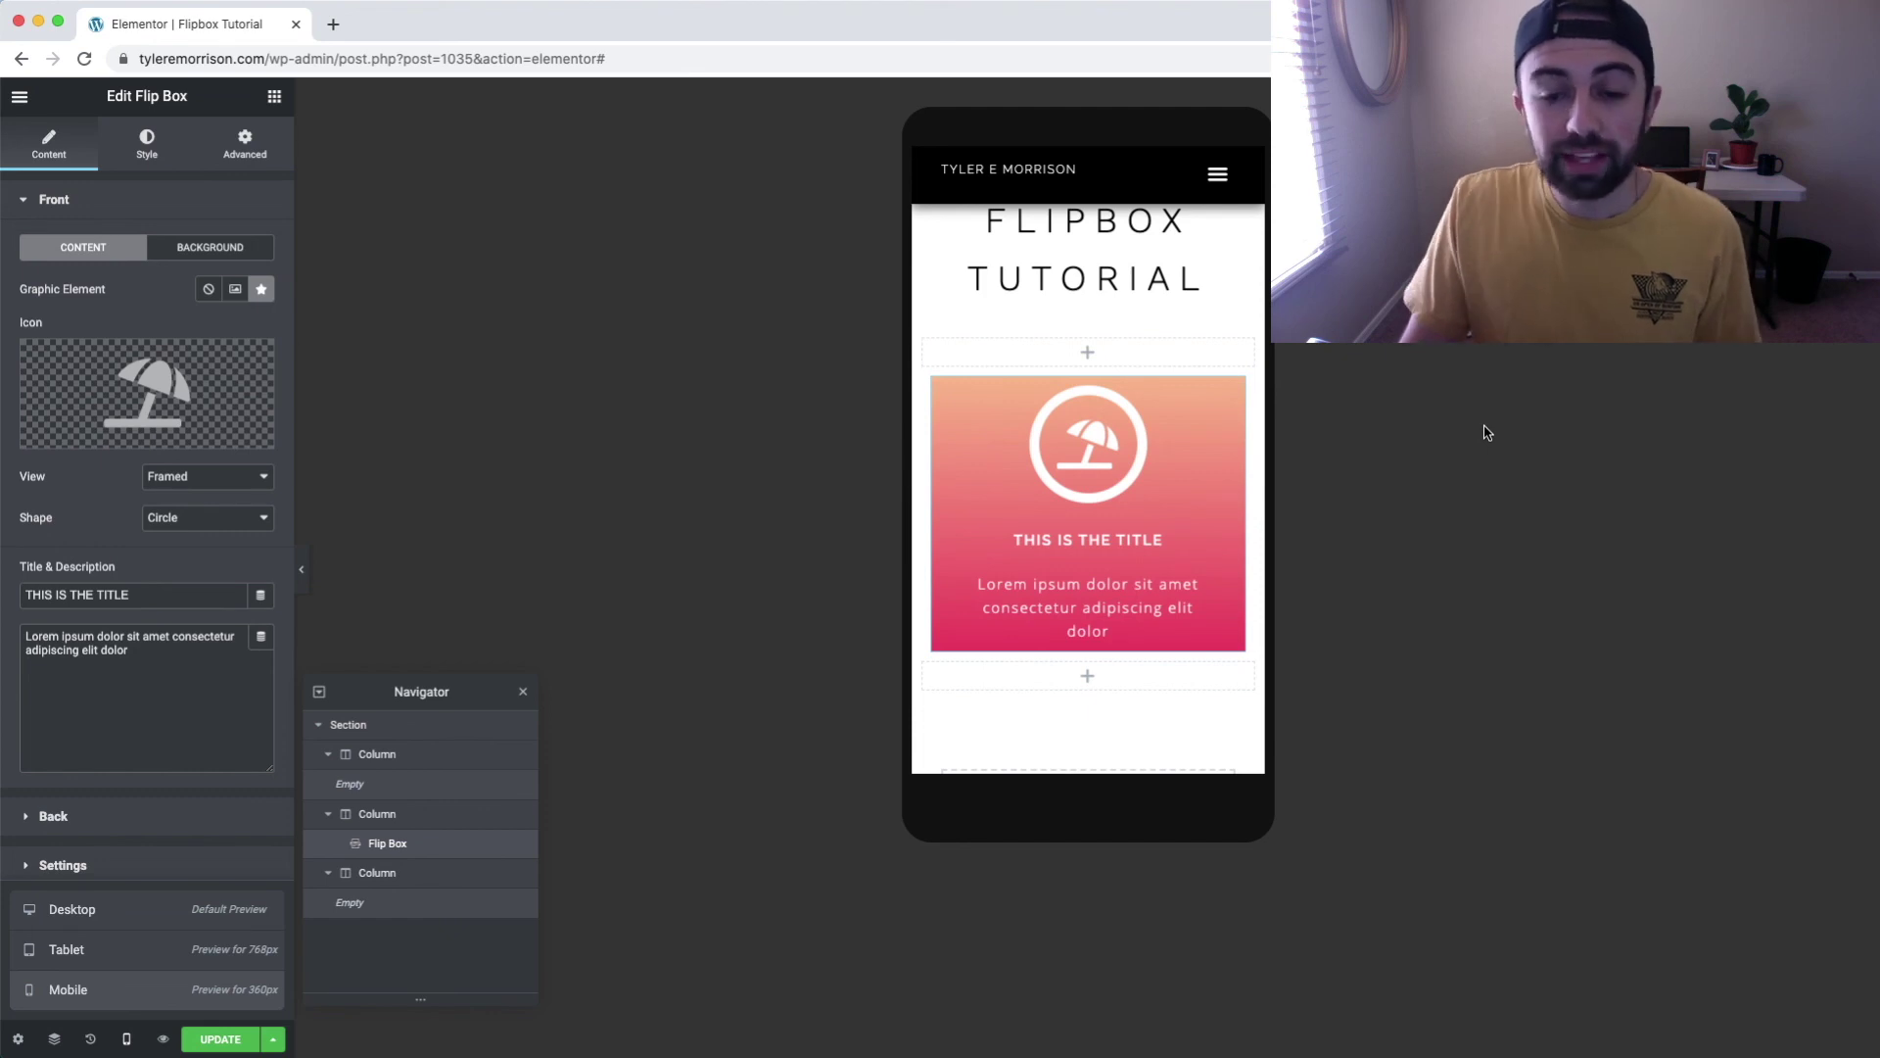
{"action": "left_click", "coordinate": [169, 952]}
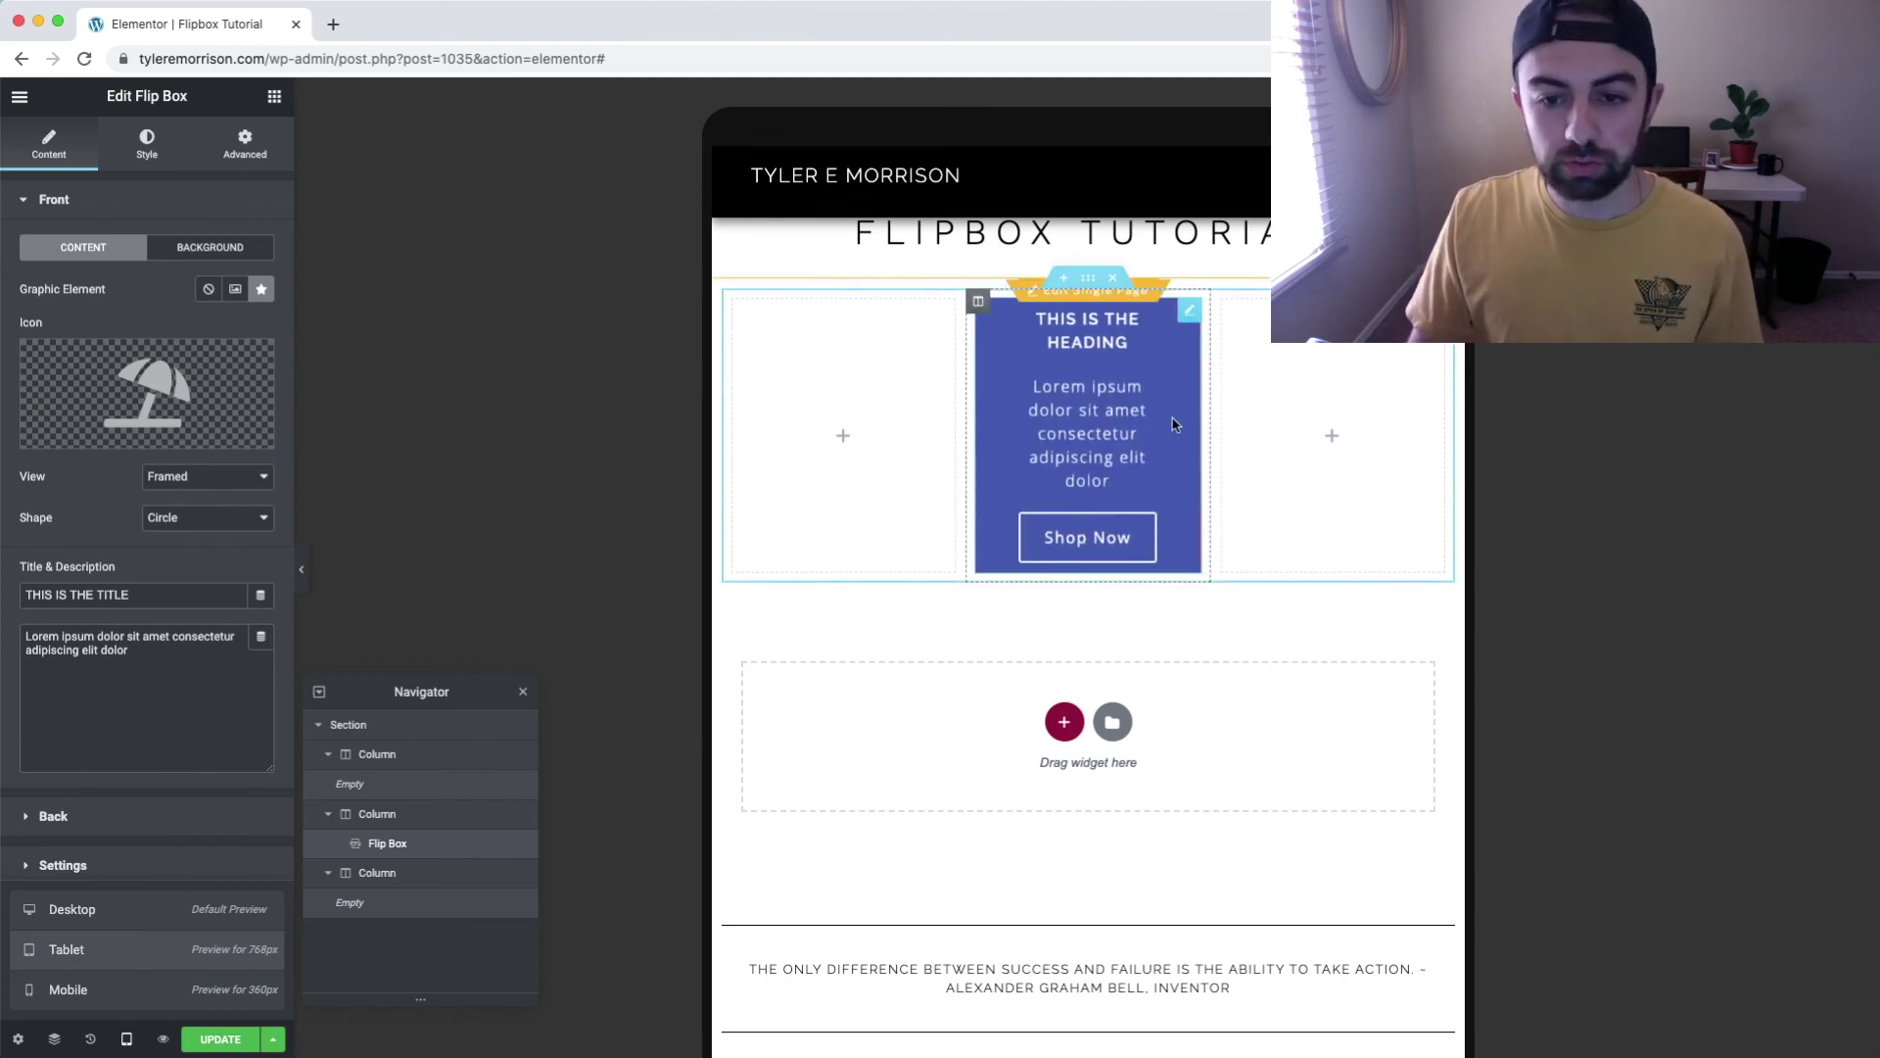
{"action": "left_click", "coordinate": [185, 924]}
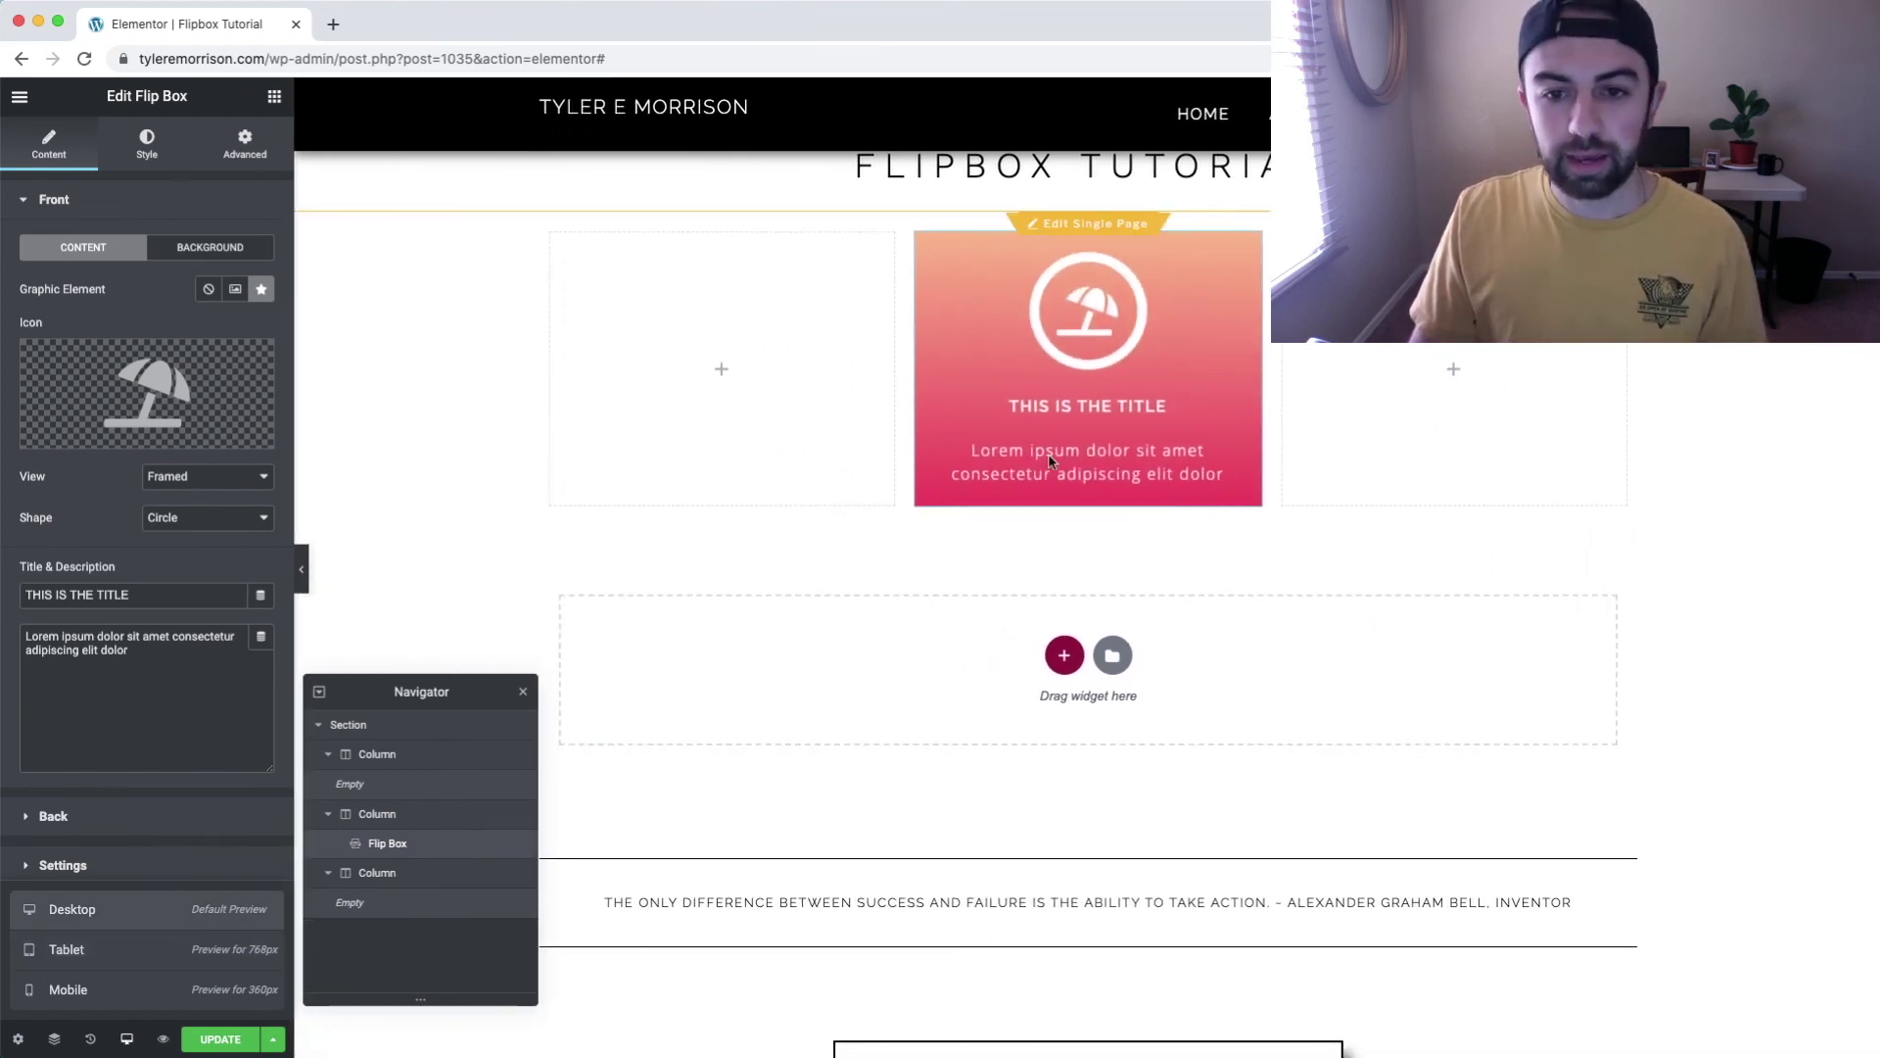
Duplicate the middle column's flip box twice and place one copy in each of the two empty outer columns.
{"action": "right_click", "coordinate": [1260, 352]}
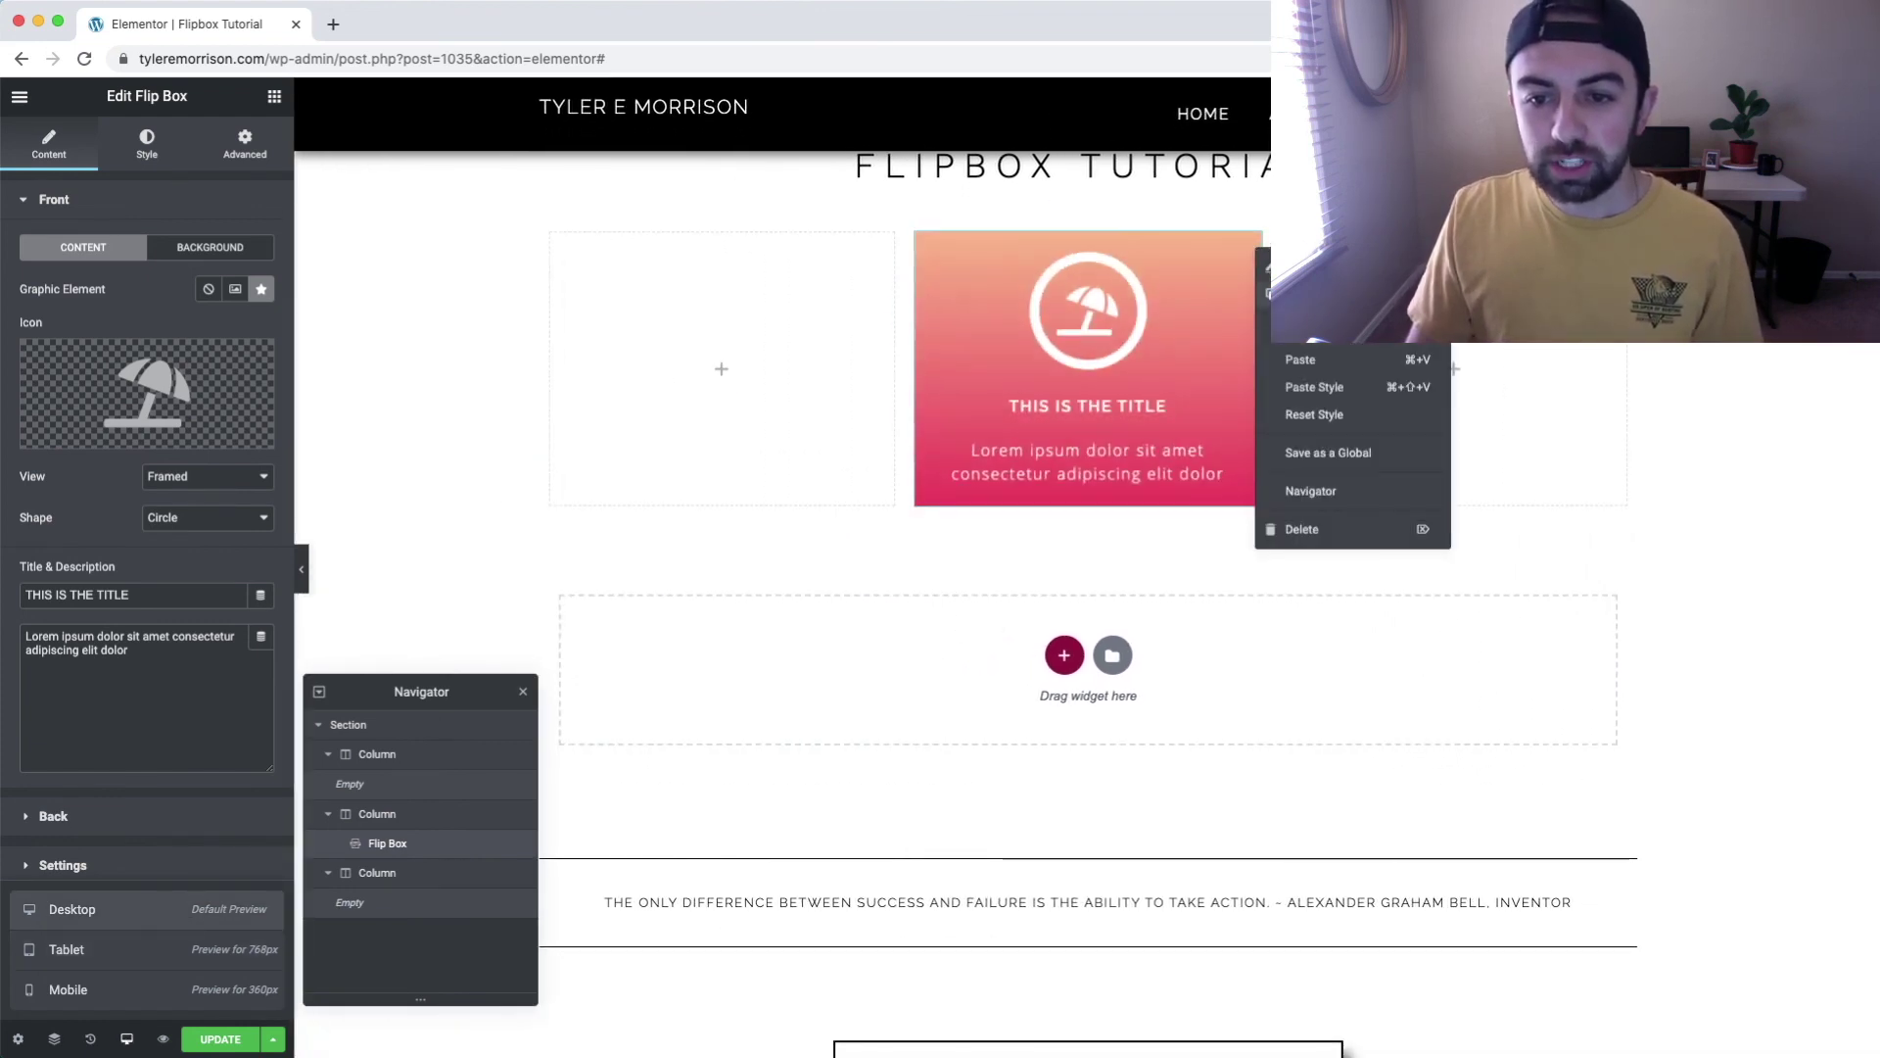
{"action": "left_click", "coordinate": [1292, 365]}
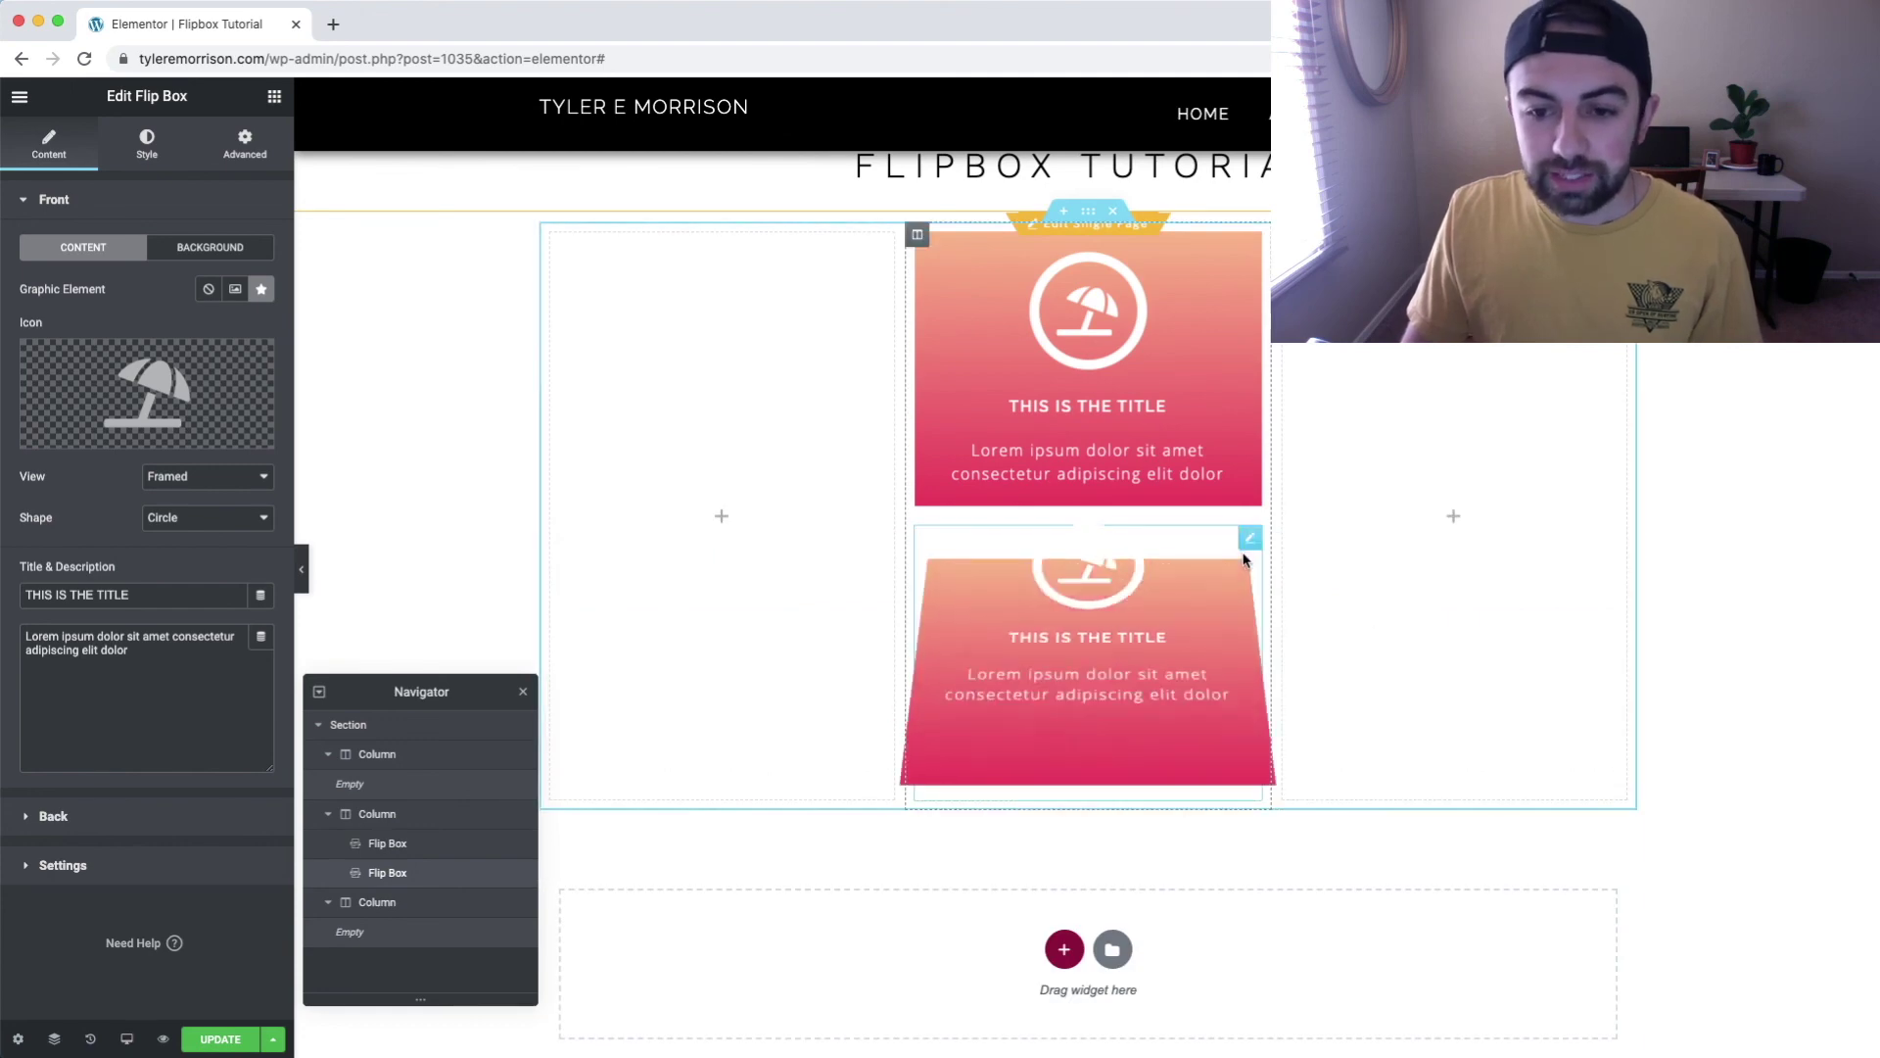
{"action": "right_click", "coordinate": [1254, 539]}
{"action": "left_click", "coordinate": [1302, 583]}
{"action": "left_click_drag", "start_coordinate": [1224, 577], "coordinate": [724, 404]}
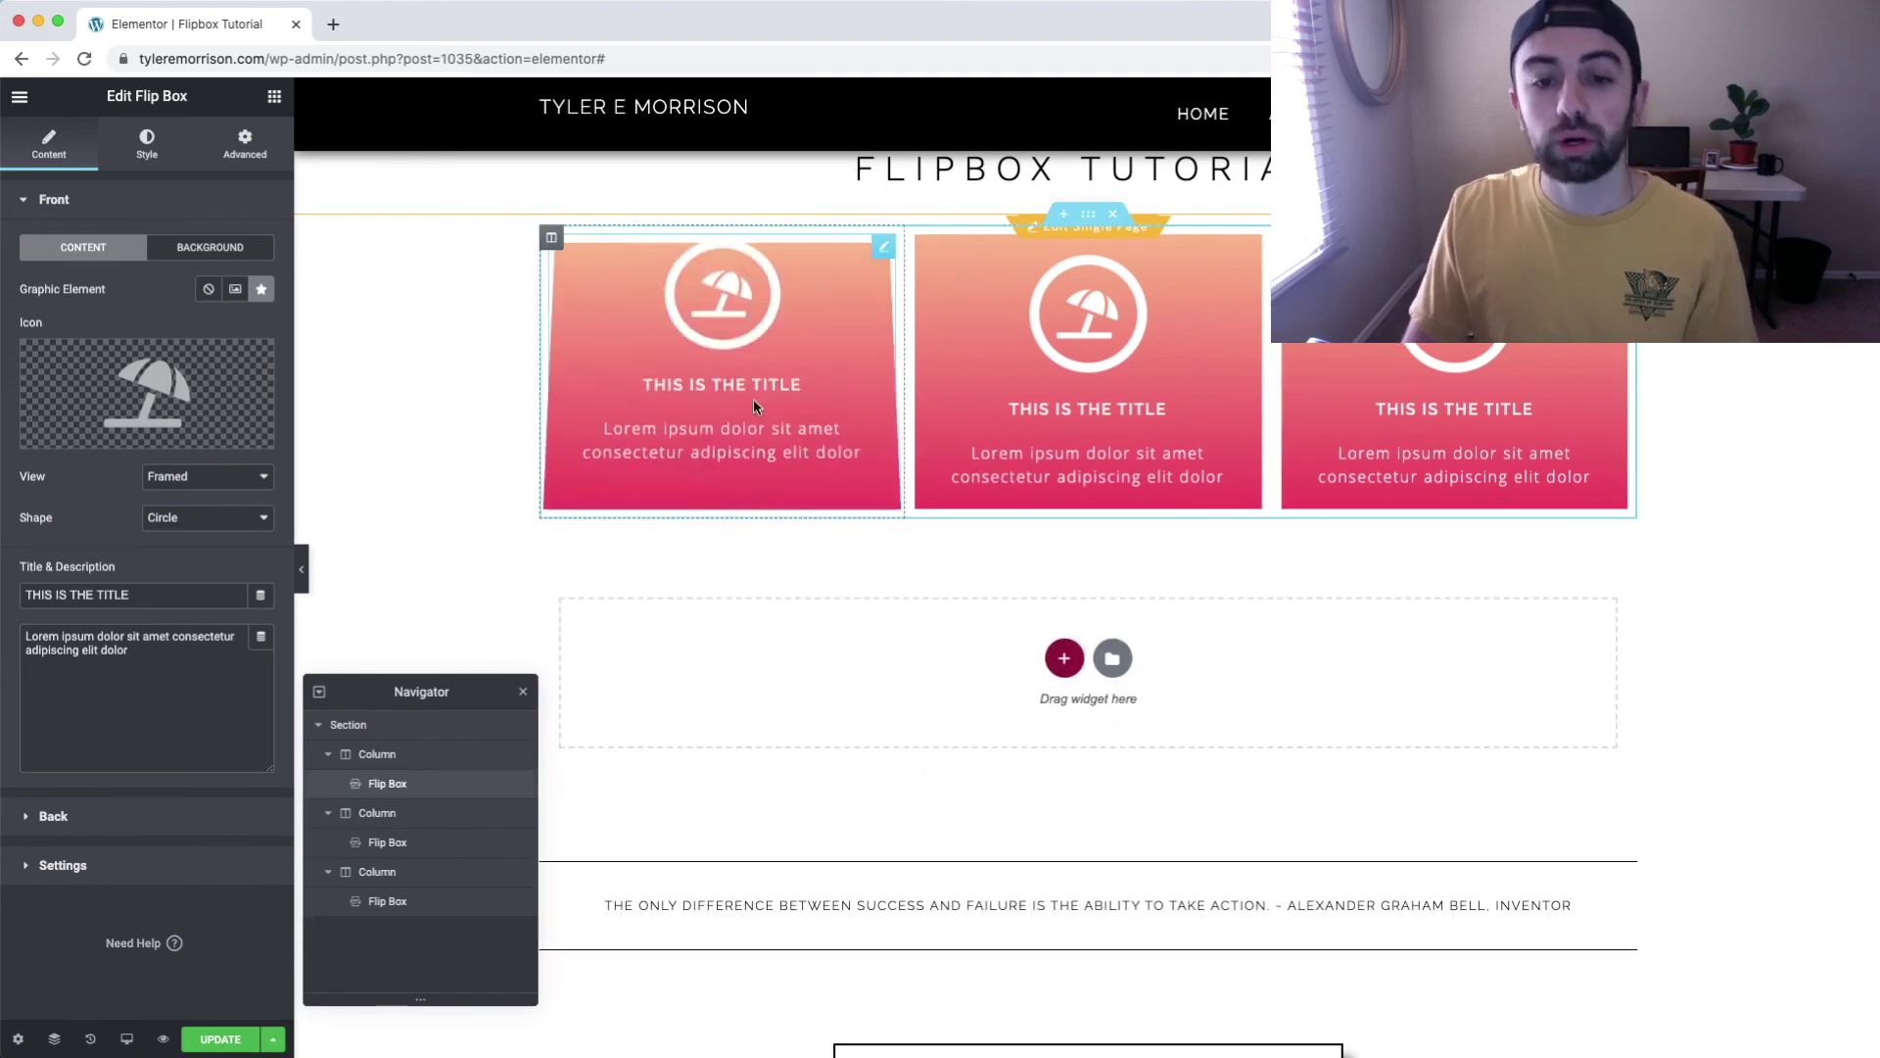